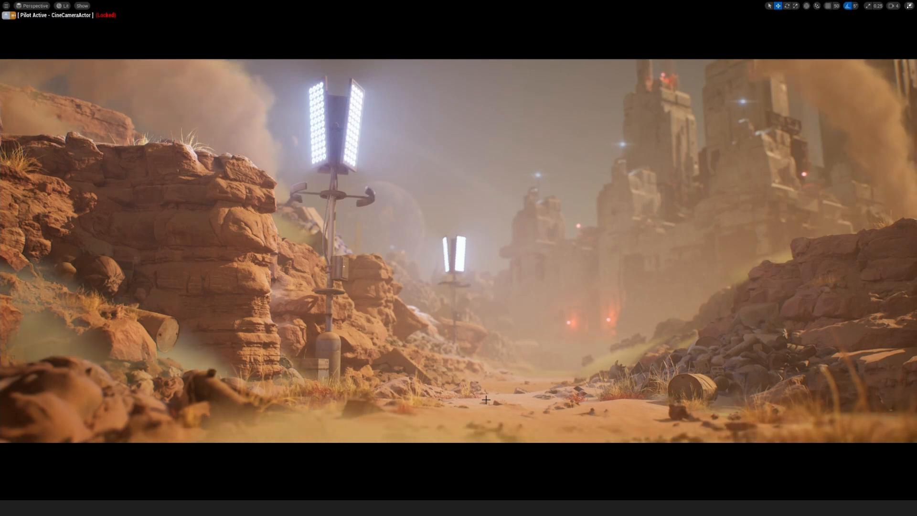
Exit the full-screen viewport, search the outliner for "lighting" and select the BP_Lighting_Control actor.
key(F11)
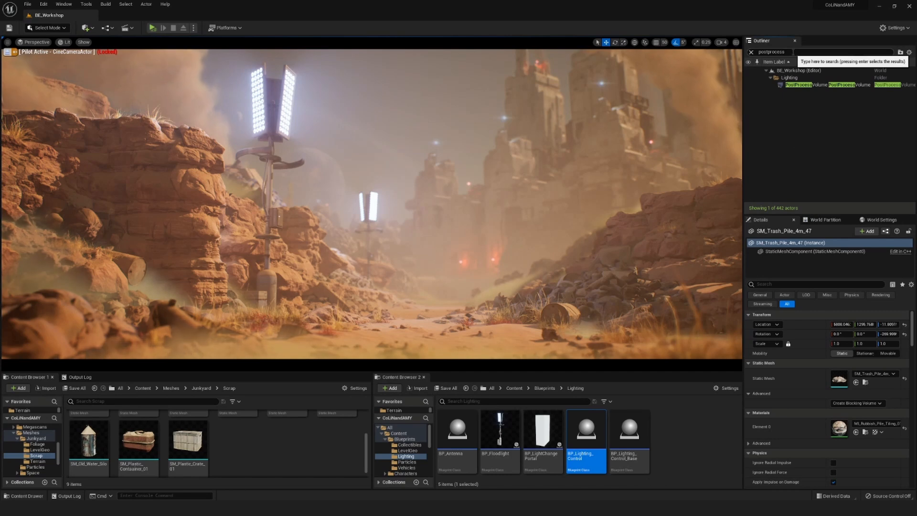
click(751, 52)
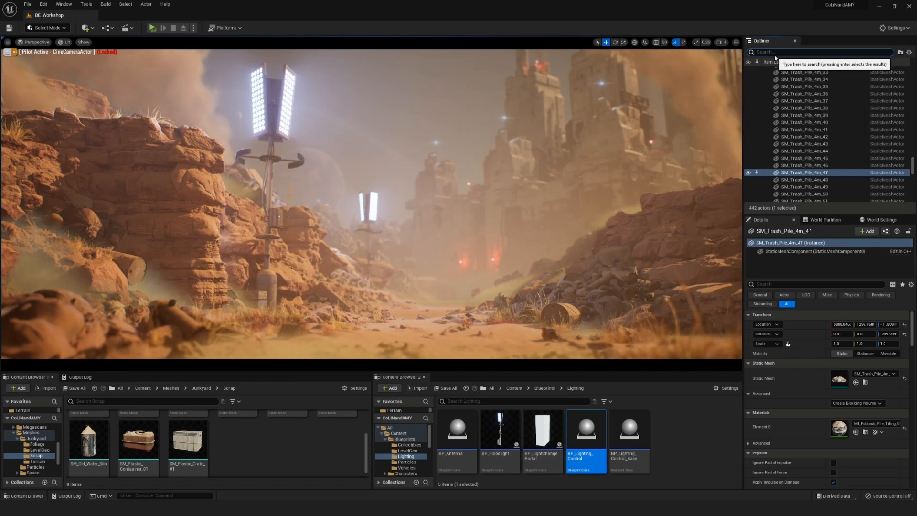
text(lighti)
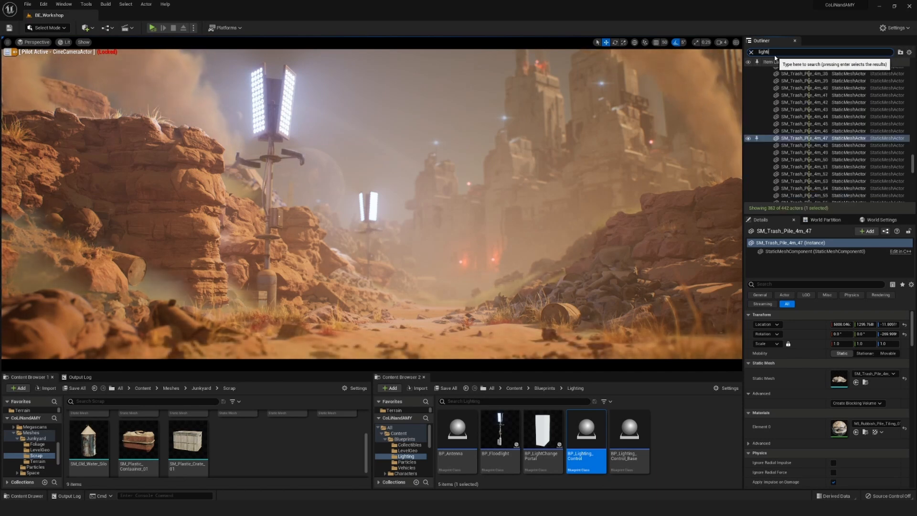
text(ng)
click(812, 85)
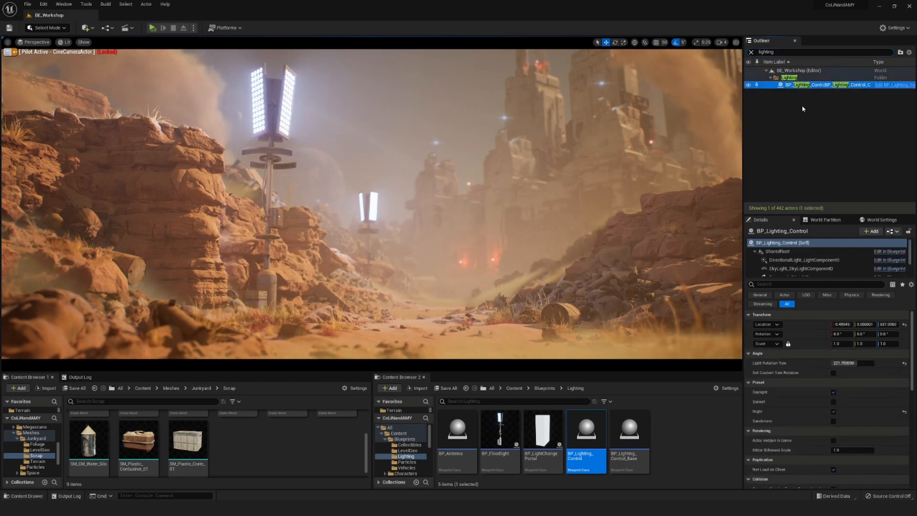
Turn off the Night preset on BP_Lighting_Control, leaving Daylight as the only enabled preset.
scroll(792, 380, down, 2)
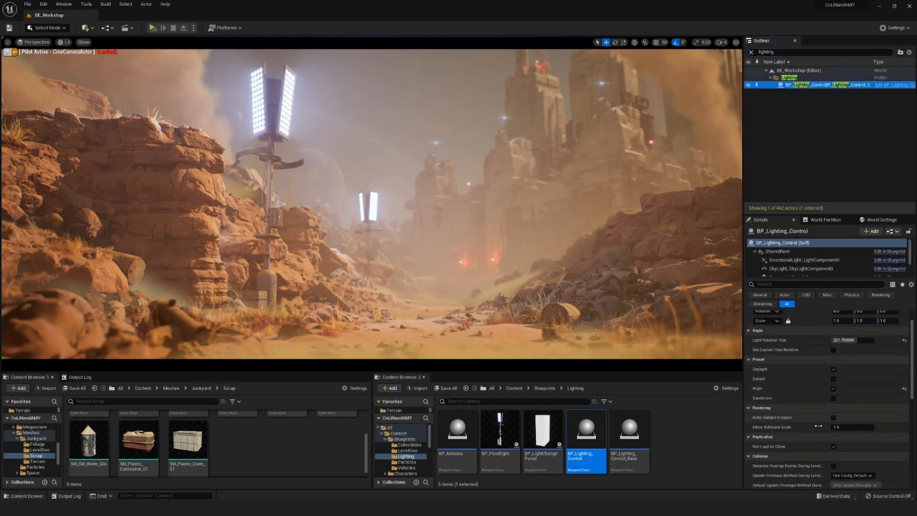
click(834, 389)
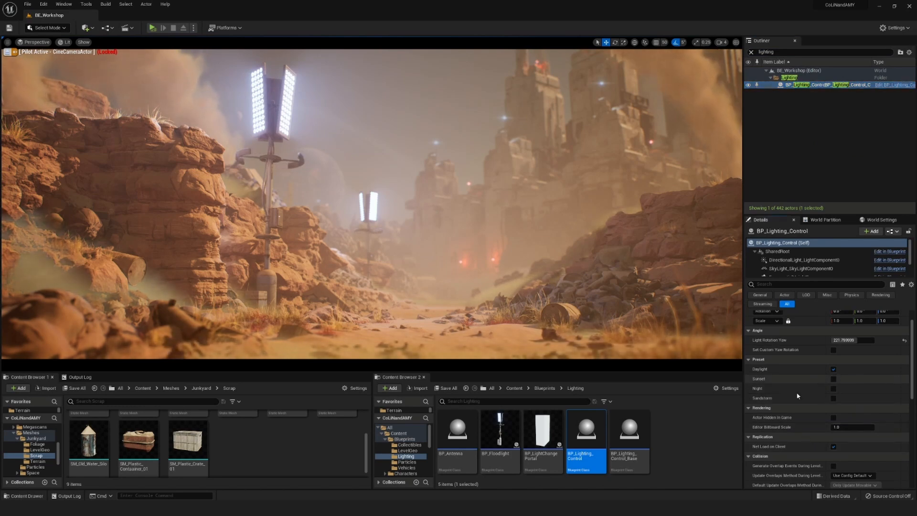
scroll(834, 415, up, 1)
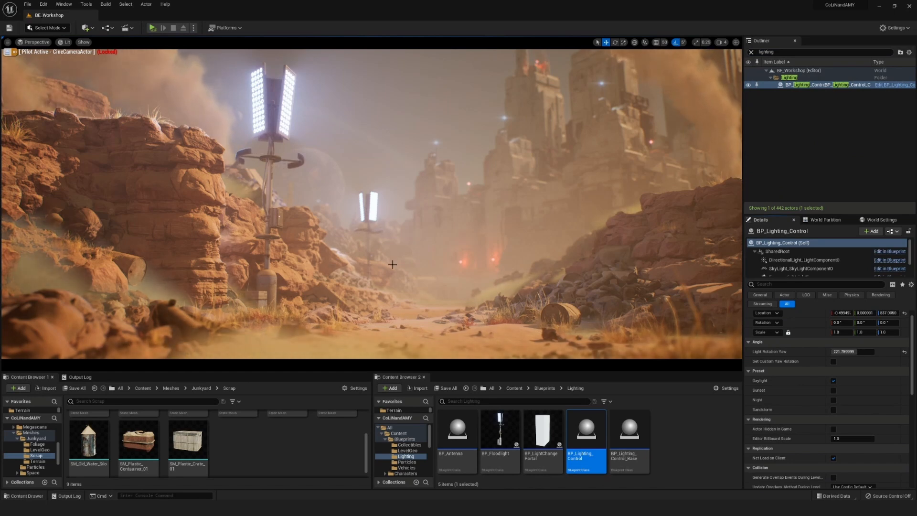
Preview the Sunset, Night and Sandstorm lighting presets in turn and return the scene to Daylight.
click(834, 390)
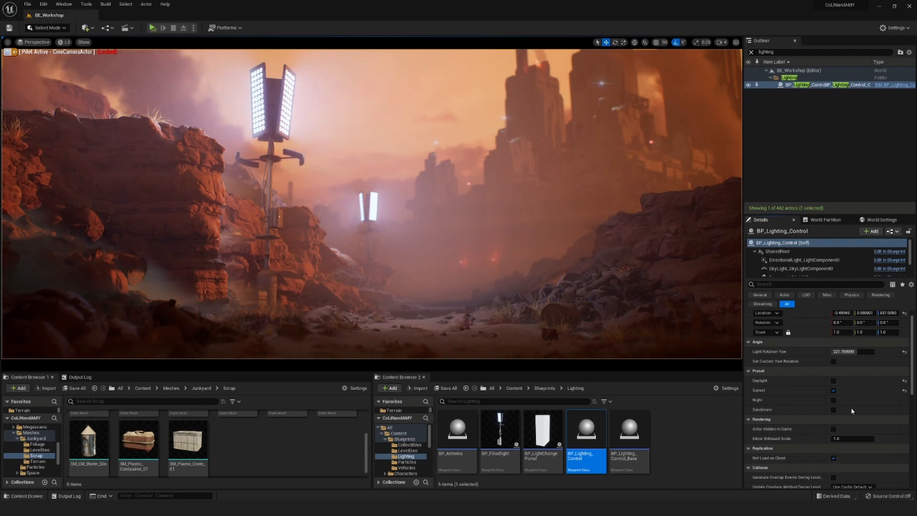
click(834, 400)
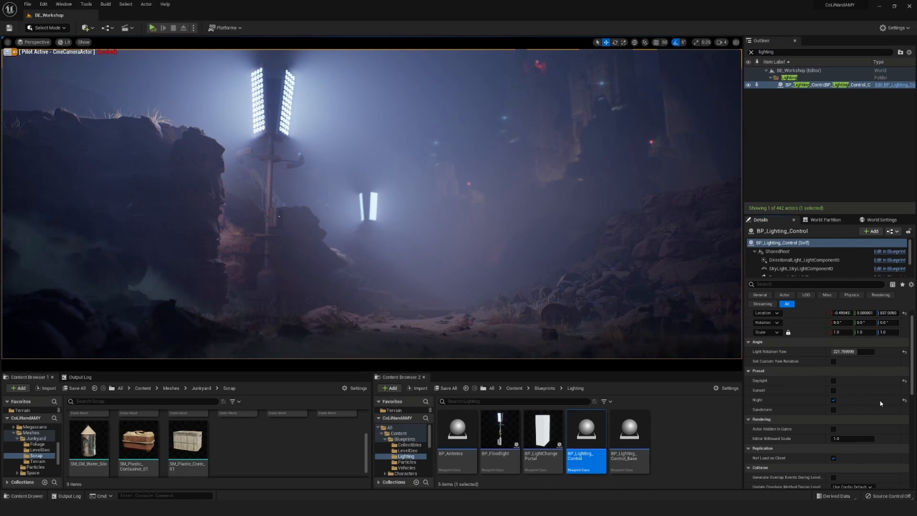
click(834, 410)
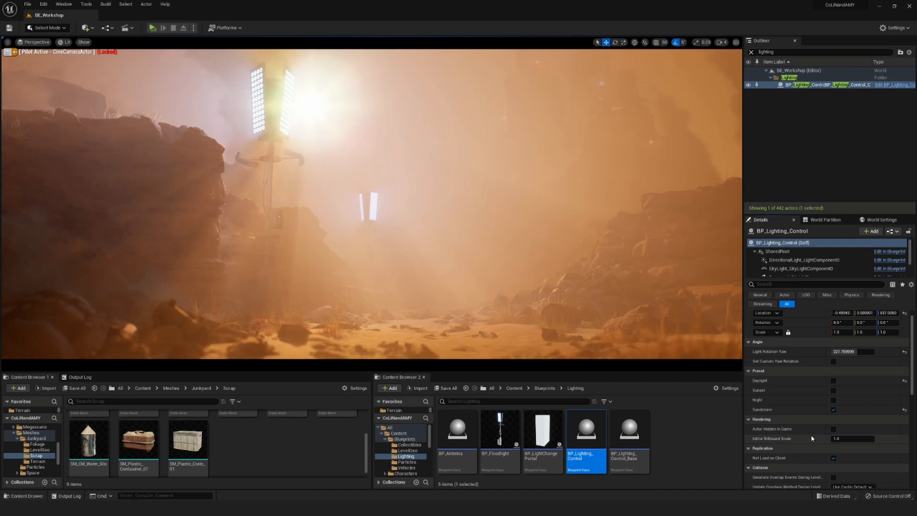
click(834, 381)
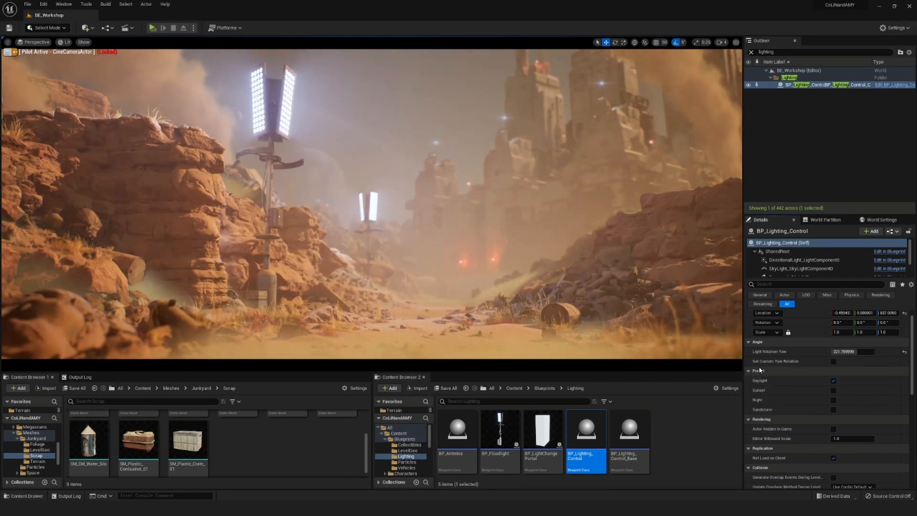
Enable custom yaw rotation and try the light rotation yaw at about 180 in Daylight and about 236 in Sunset.
click(834, 361)
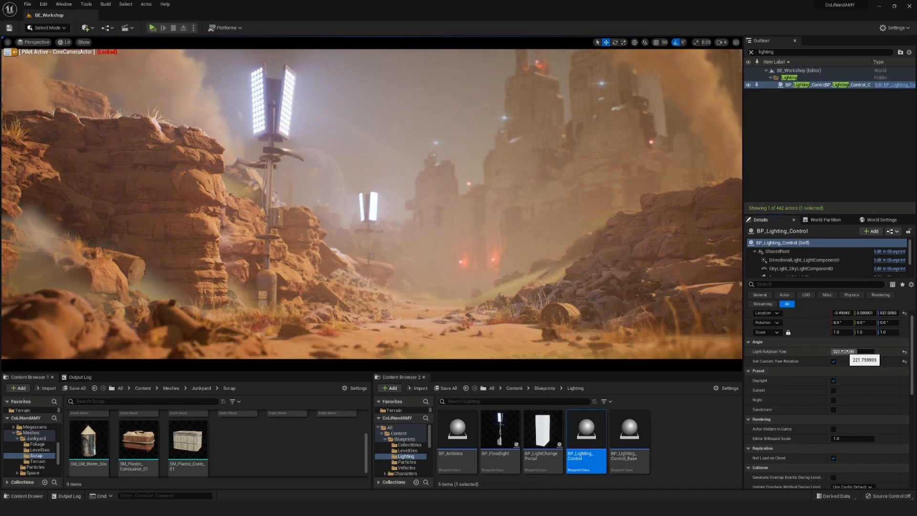
drag(853, 352, 834, 353)
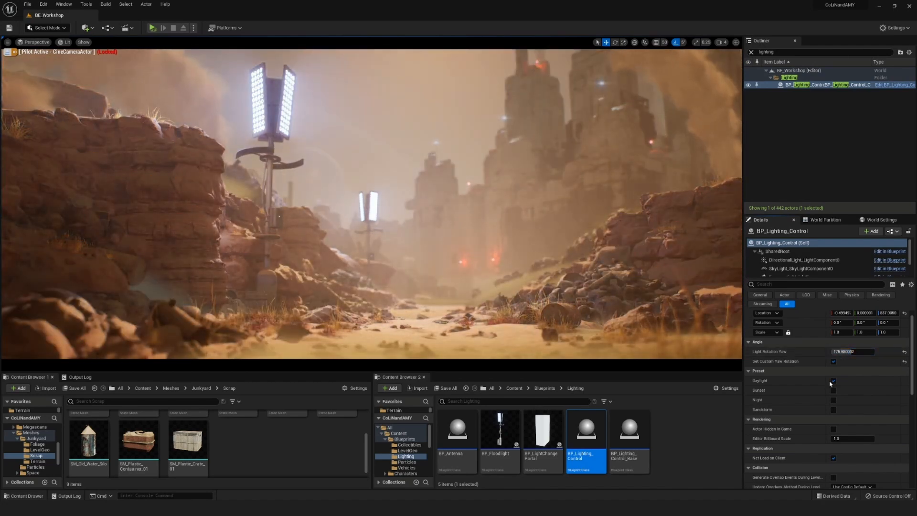
click(833, 390)
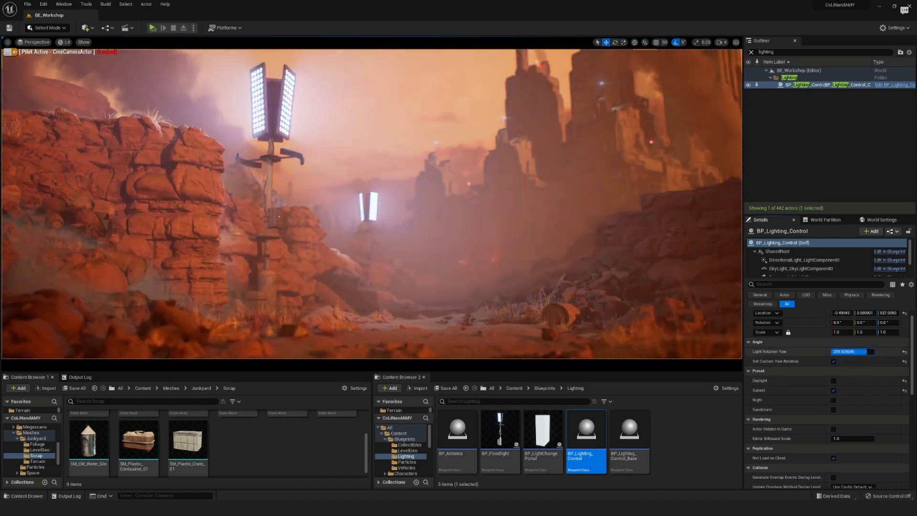
drag(867, 352, 859, 352)
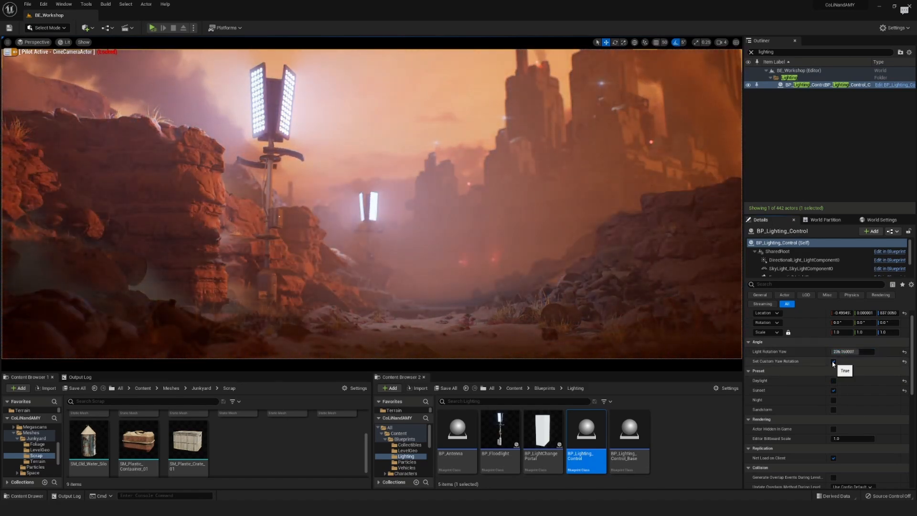
Disable custom yaw rotation on BP_Lighting_Control and switch the scene back to the Daylight preset.
click(833, 362)
click(834, 381)
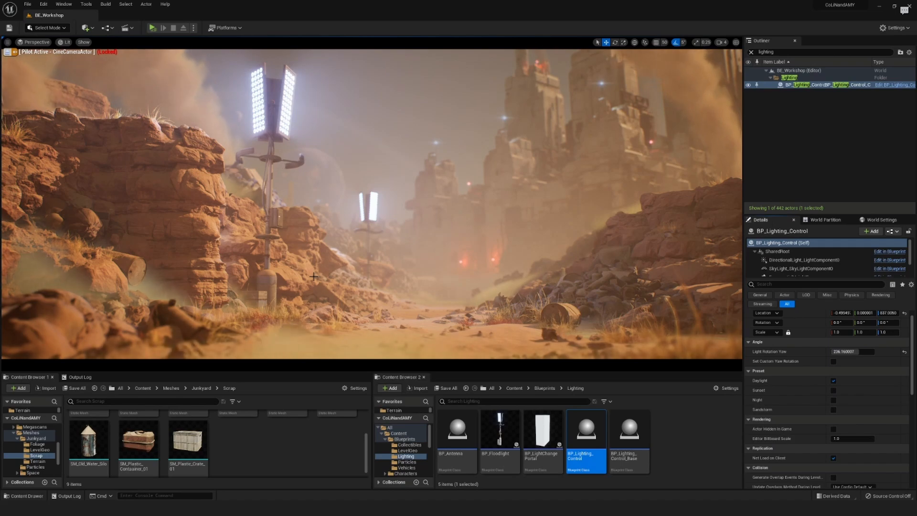
Open the BP_Lighting_Control_Base blueprint and show its viewport.
click(634, 444)
double_click(634, 444)
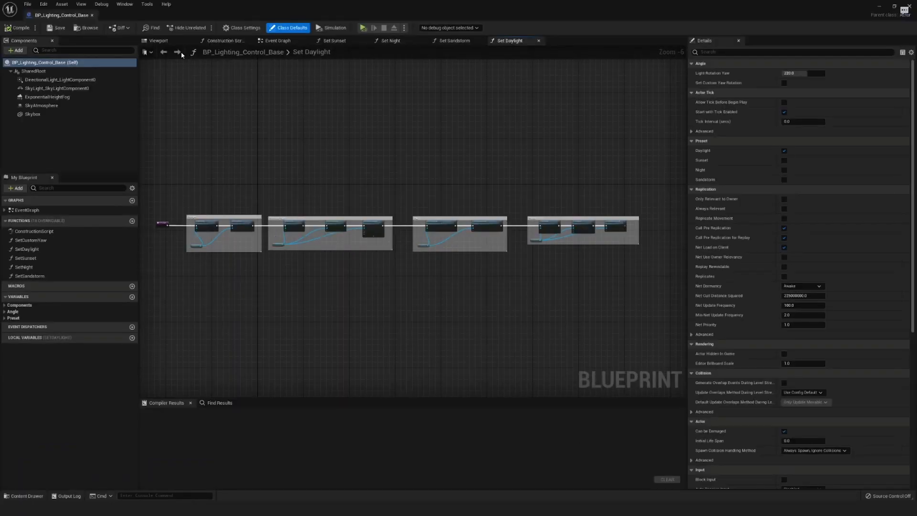
click(169, 42)
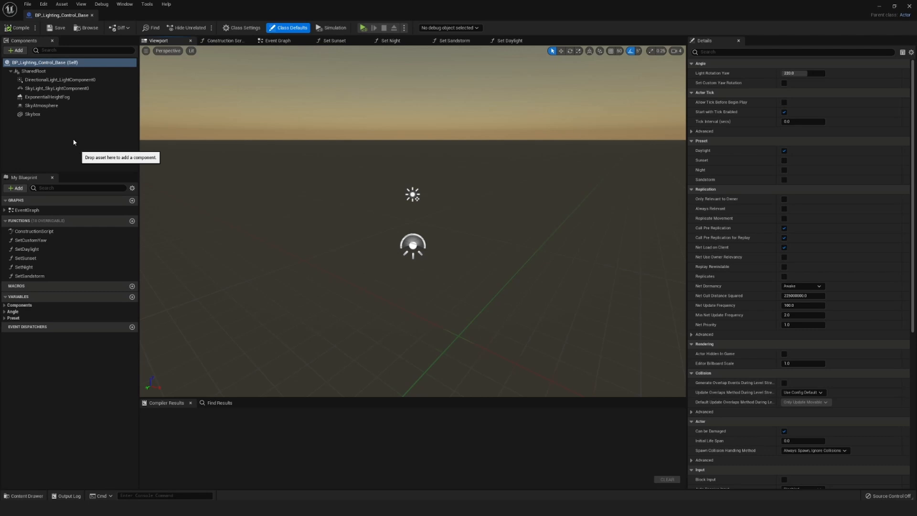
Examine the settings of the directional light, sky light, exponential height fog and sky atmosphere components, and return to the level.
click(67, 79)
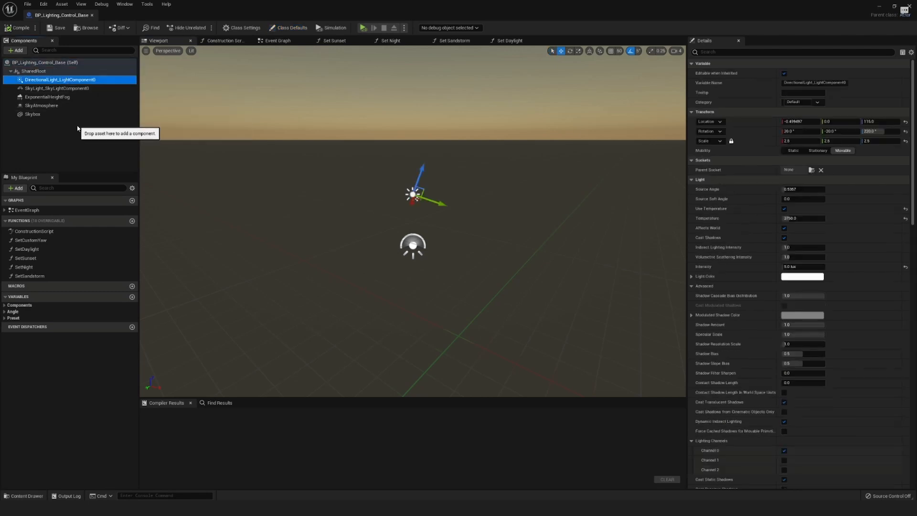
click(63, 88)
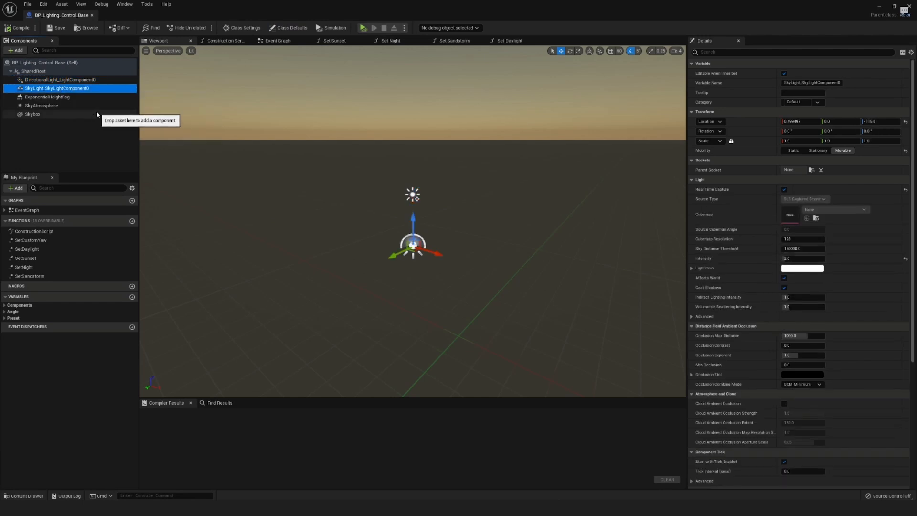
click(72, 99)
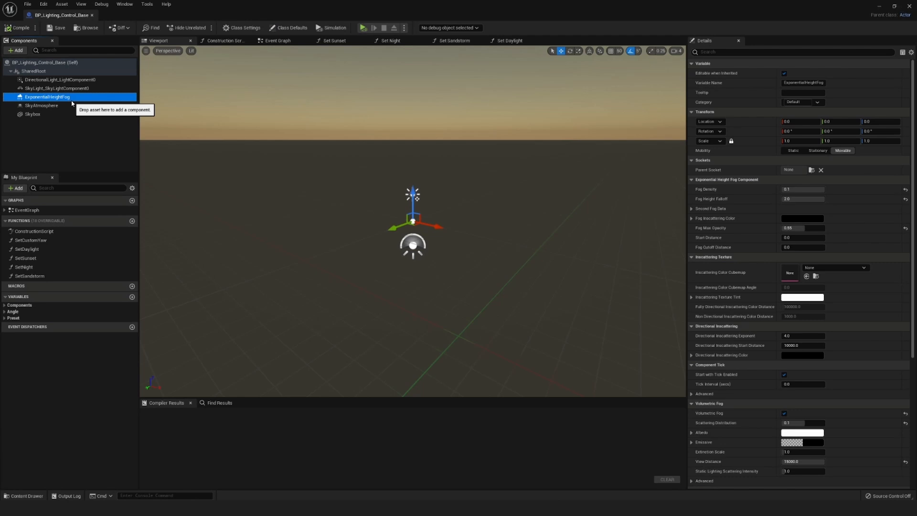
click(76, 106)
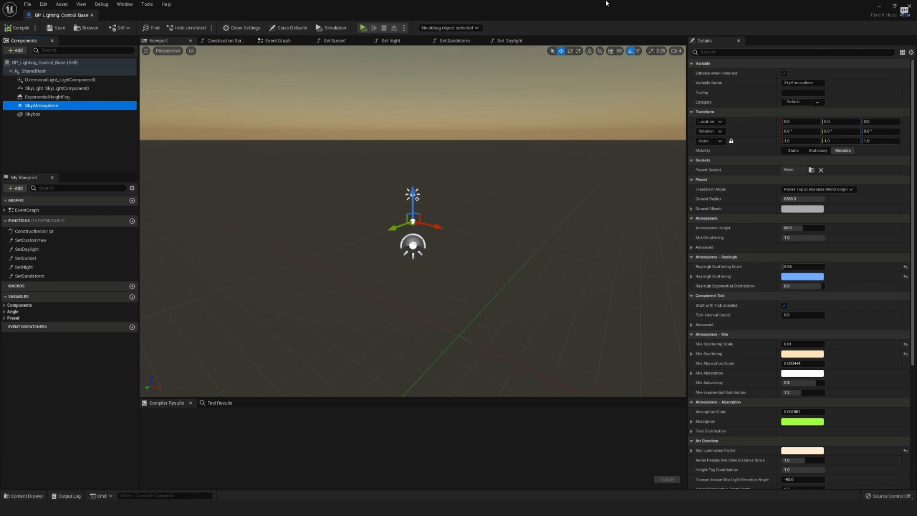
drag(607, 4, 579, 102)
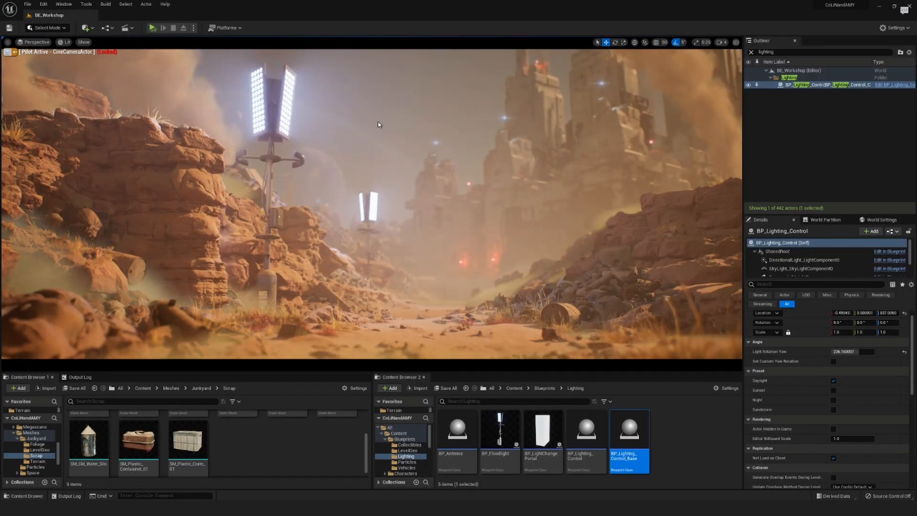
Reselect BP_Lighting_Control, preview the Night preset and restore the Daylight preset.
click(820, 129)
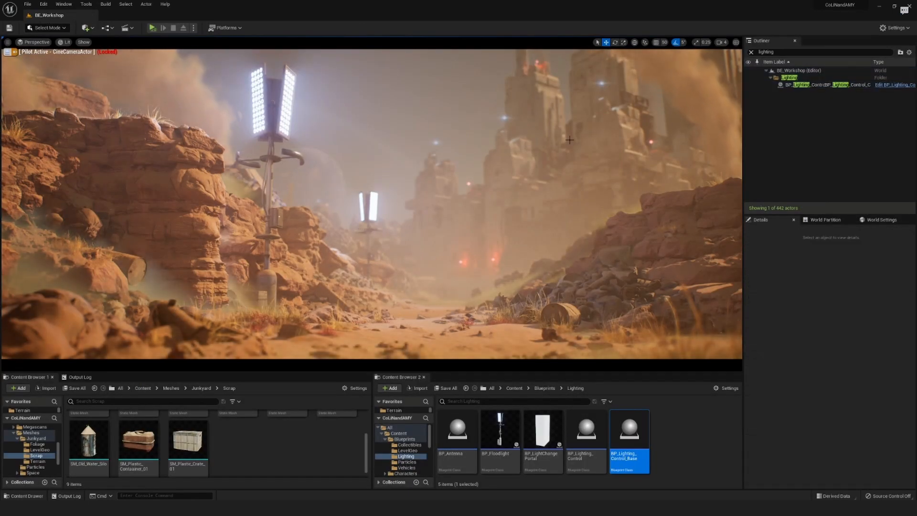
click(818, 86)
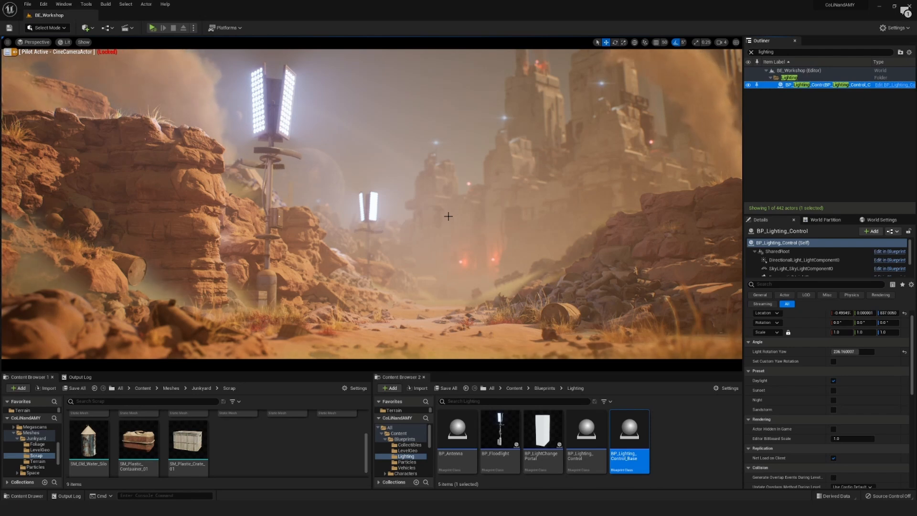
click(833, 400)
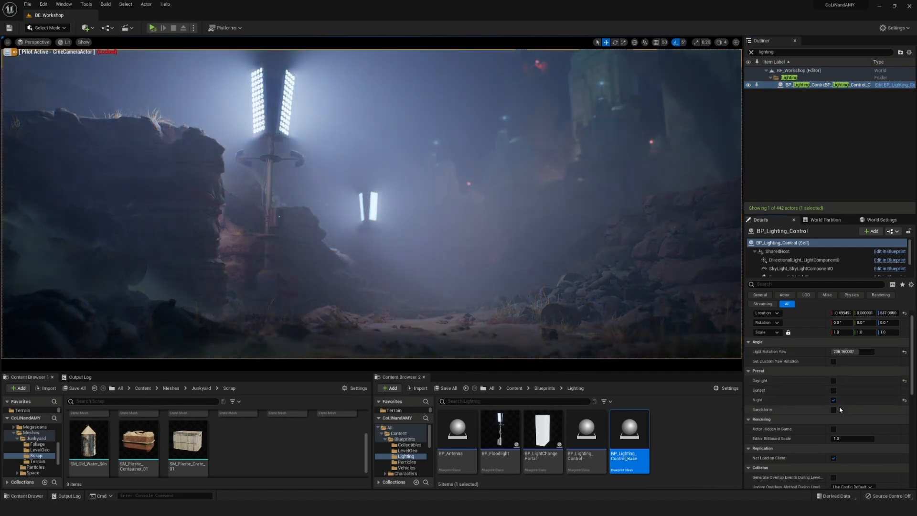
click(834, 381)
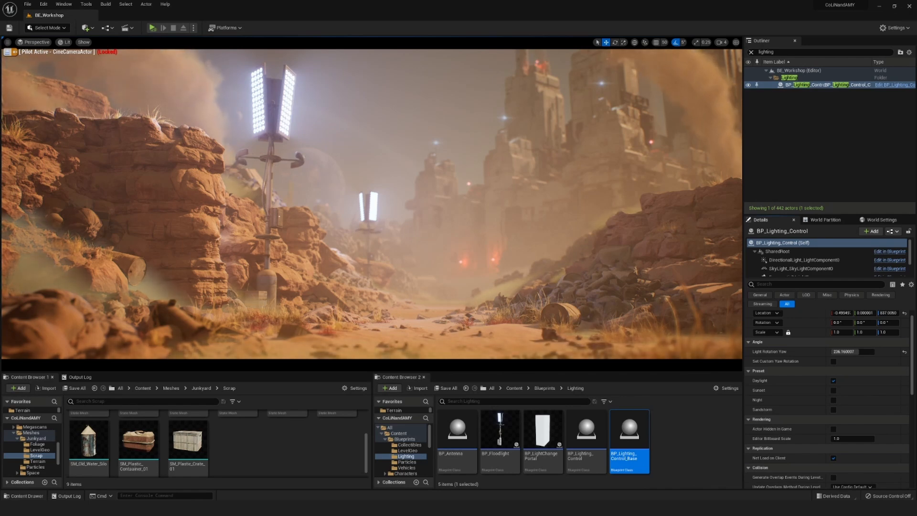
drag(916, 9, 738, 0)
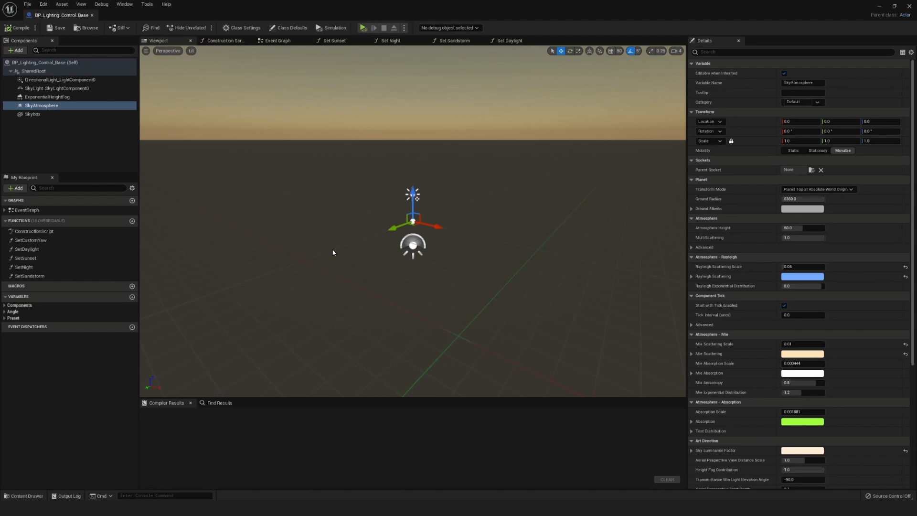
drag(685, 4, 916, 143)
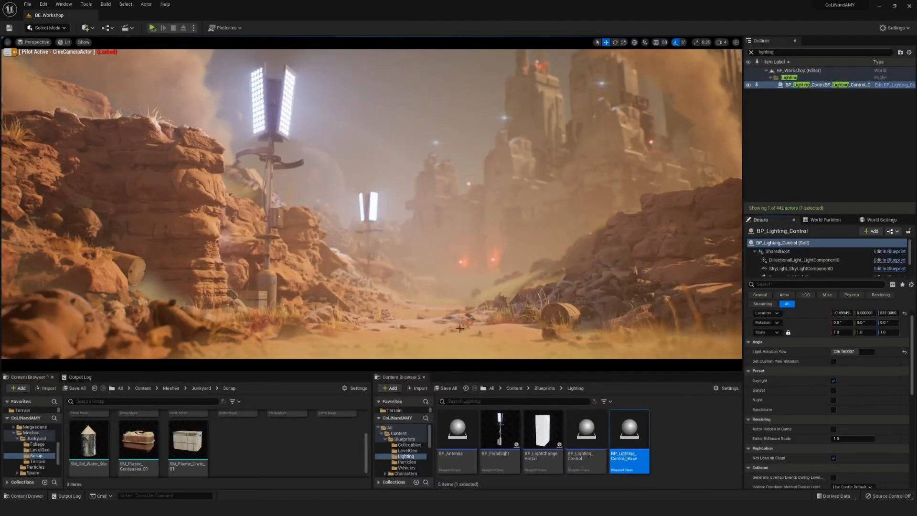
Apply the Sunset preset and stop piloting CineCameraActor to look freely around the canyon scene.
click(834, 390)
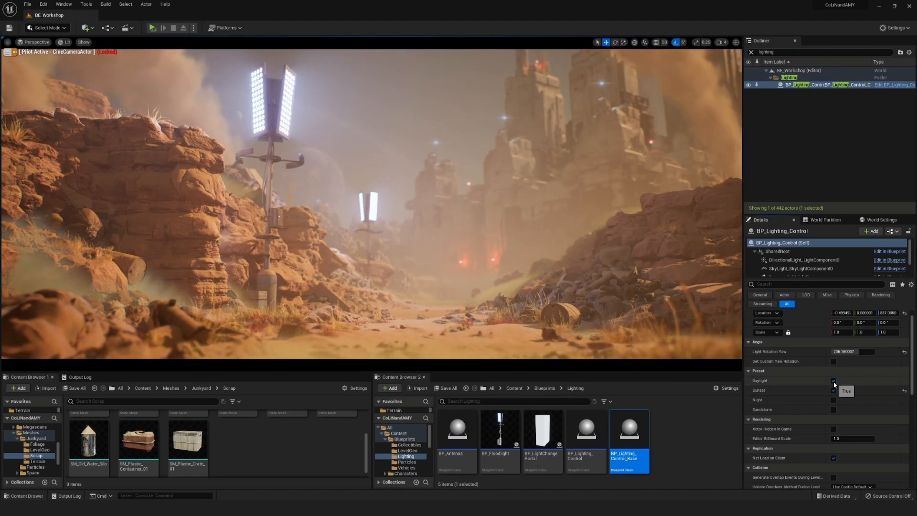
click(7, 54)
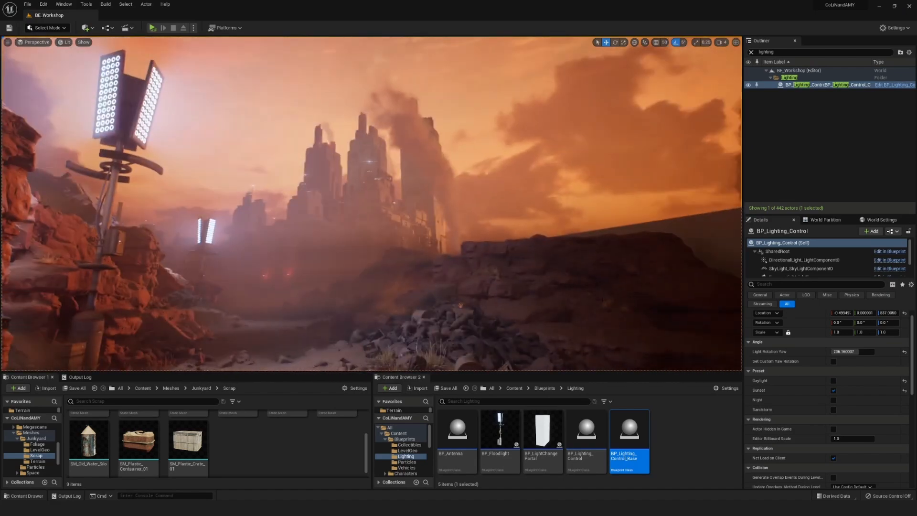
right_drag(372, 204, 343, 211)
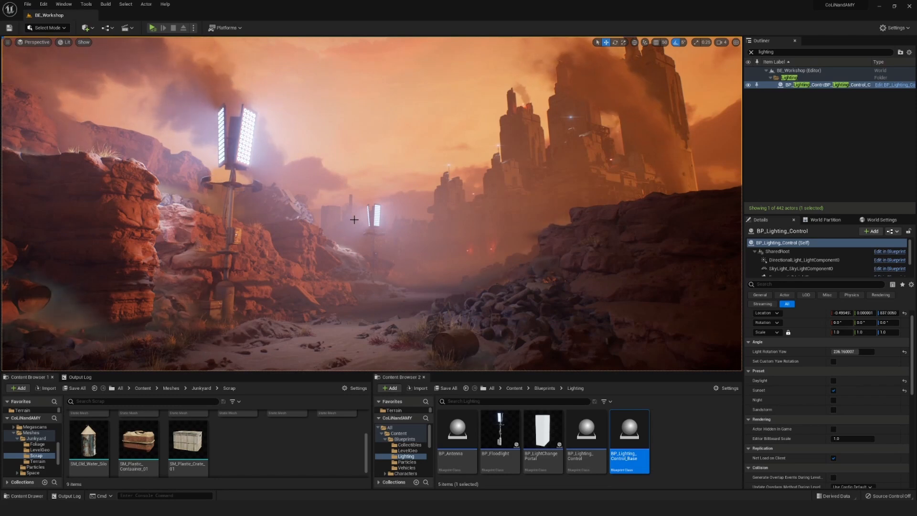
Set the viewport back to the CineCameraActor view and apply the Night lighting preset.
click(36, 42)
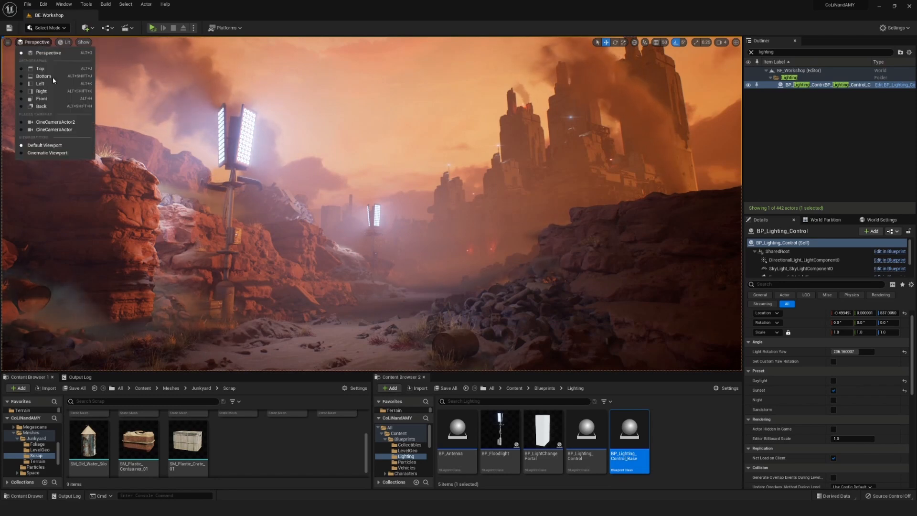
click(66, 131)
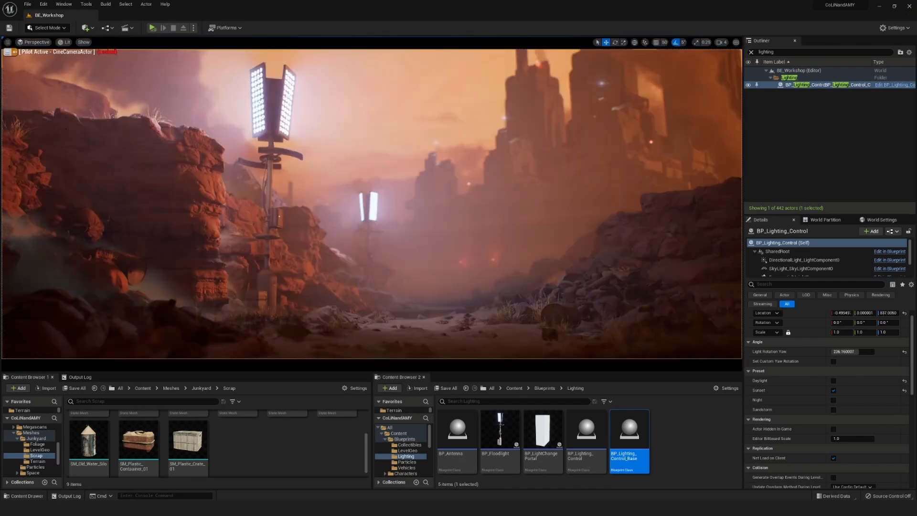
click(833, 400)
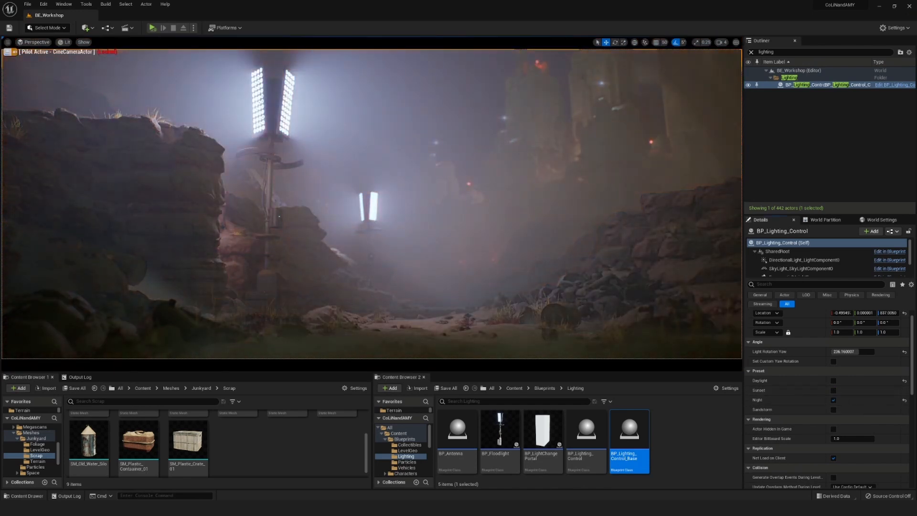
Stop piloting CineCameraActor to look around the night sky, and return the viewport to the CineCameraActor view.
click(7, 51)
right_drag(95, 144, 287, 172)
right_drag(589, 144, 589, 118)
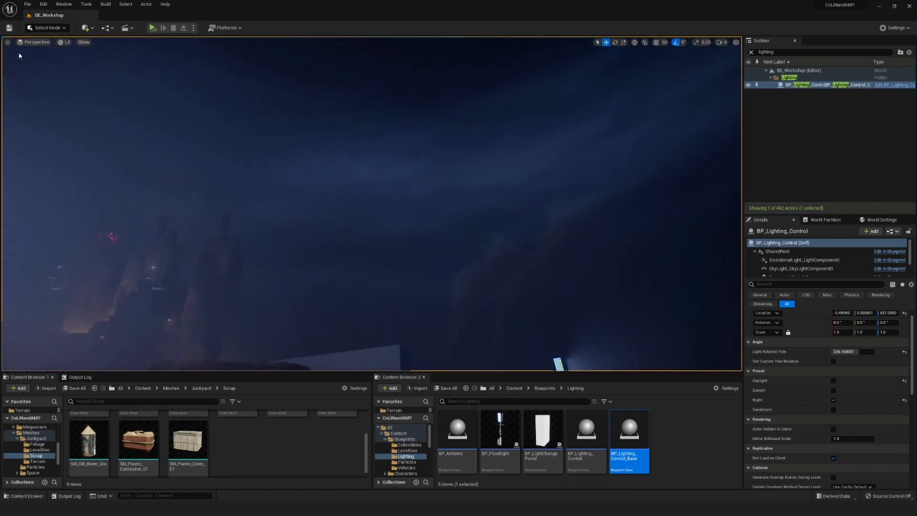
click(33, 42)
mouse_move(52, 131)
click(107, 168)
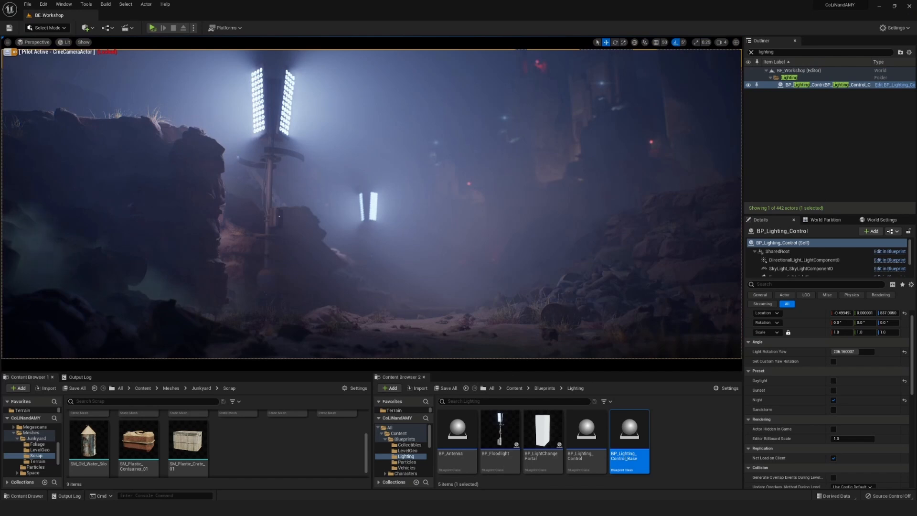
Open the BP_Lighting_Control_Base blueprint and view its Event Graph and Construction Script.
double_click(630, 439)
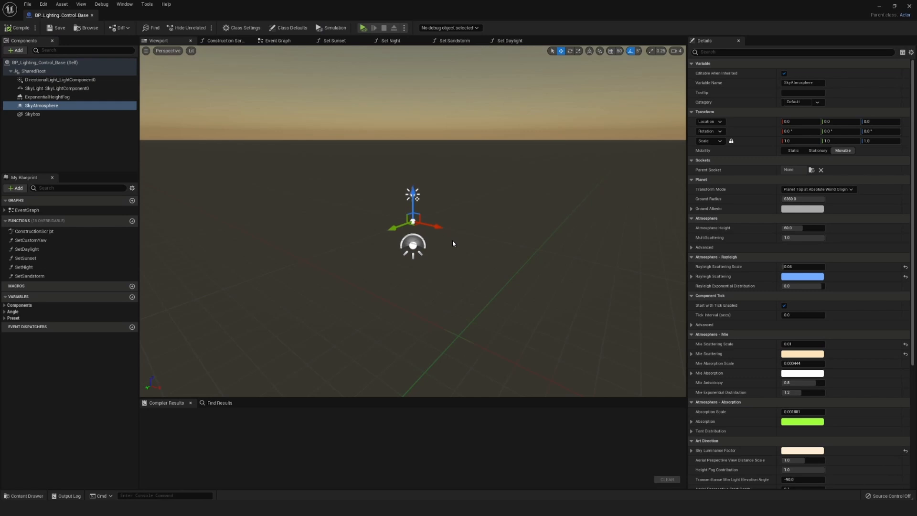
click(281, 42)
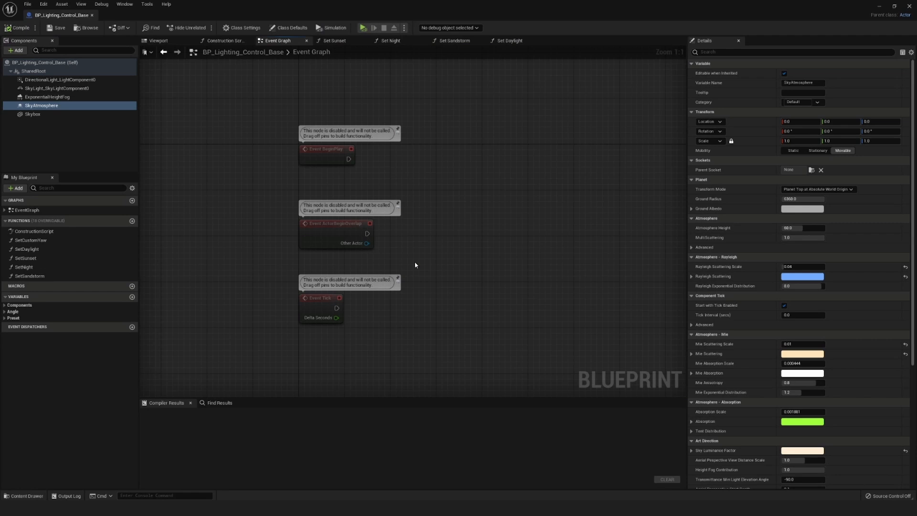
click(224, 41)
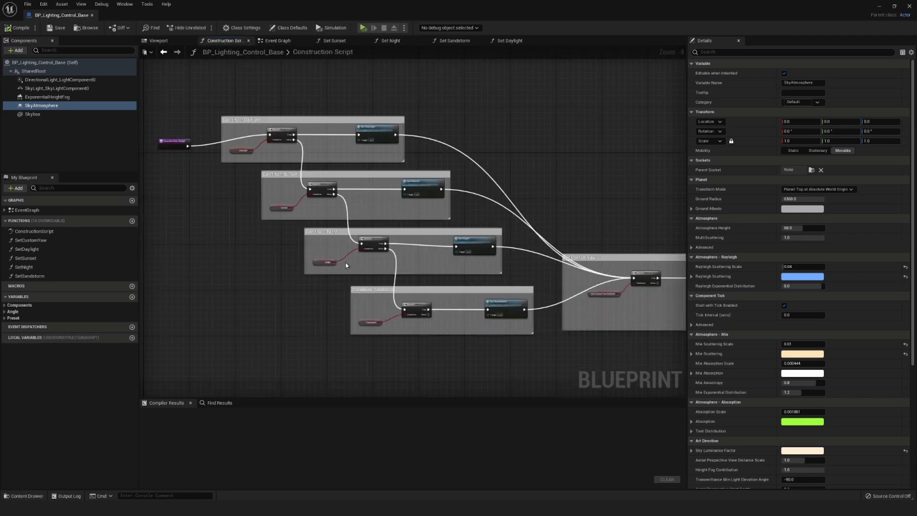
scroll(319, 284, down, 1)
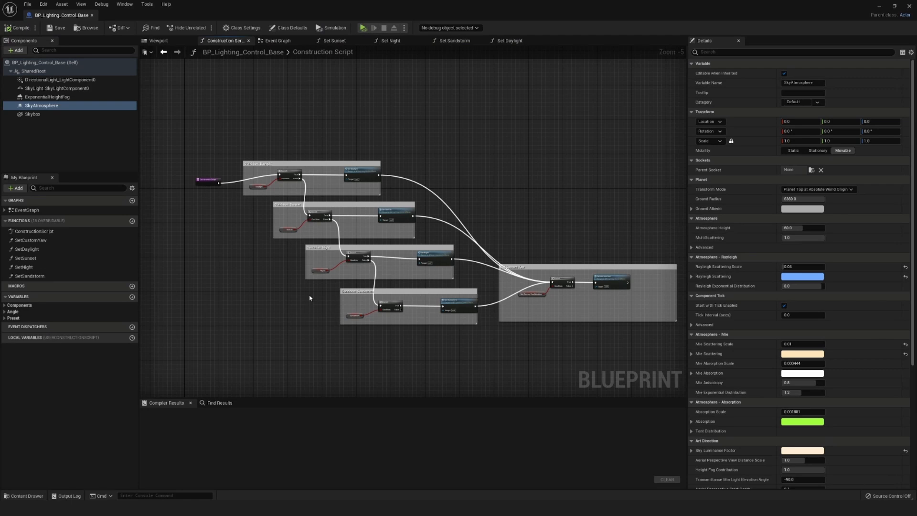
Switch to the level, apply the Daylight lighting preset and bring the blueprint editor back.
drag(434, 6, 422, 515)
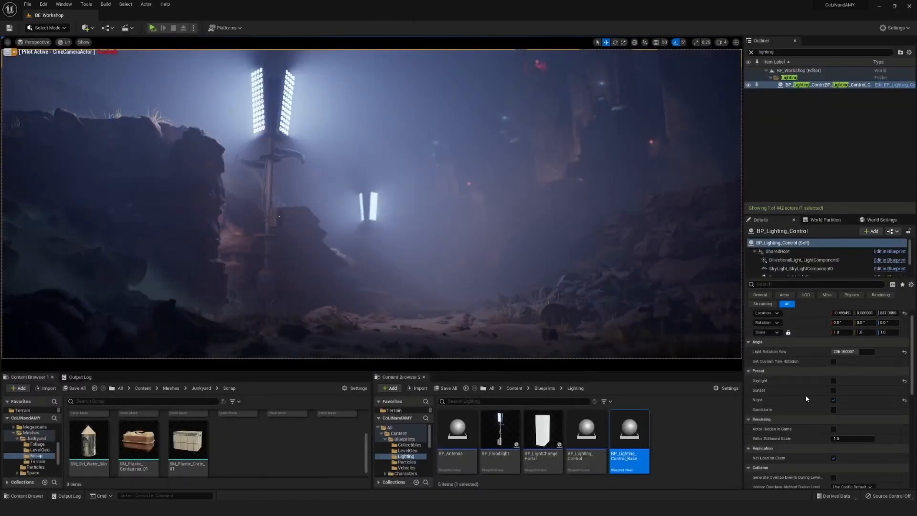
click(833, 380)
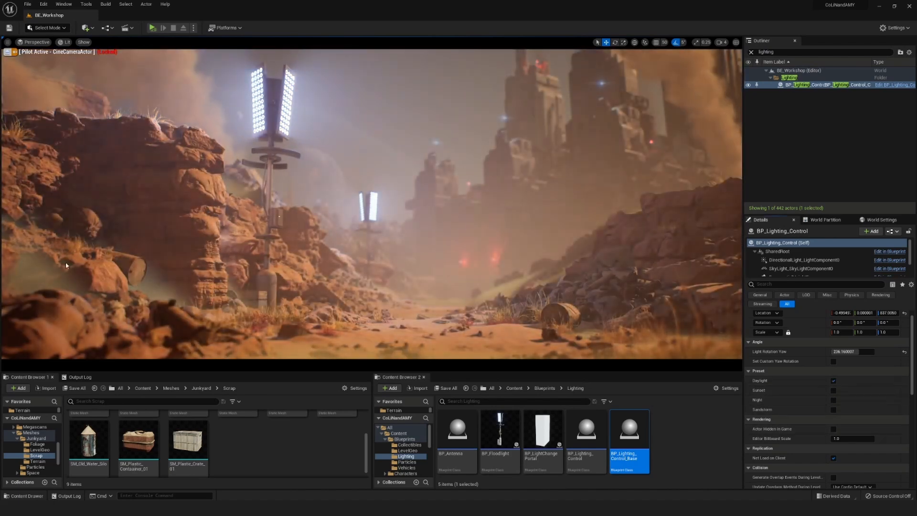
drag(365, 515, 364, 0)
Examine the start of the Construction Script, where the Daylight condition branches to Set Daylight.
scroll(404, 321, down, 1)
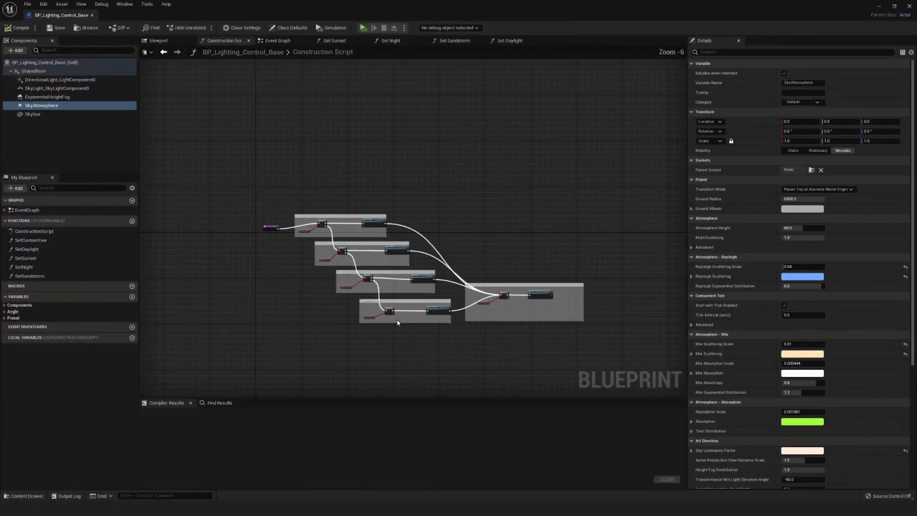
scroll(398, 323, up, 2)
right_drag(300, 330, 349, 363)
scroll(265, 191, up, 3)
right_drag(242, 203, 293, 278)
scroll(306, 299, up, 1)
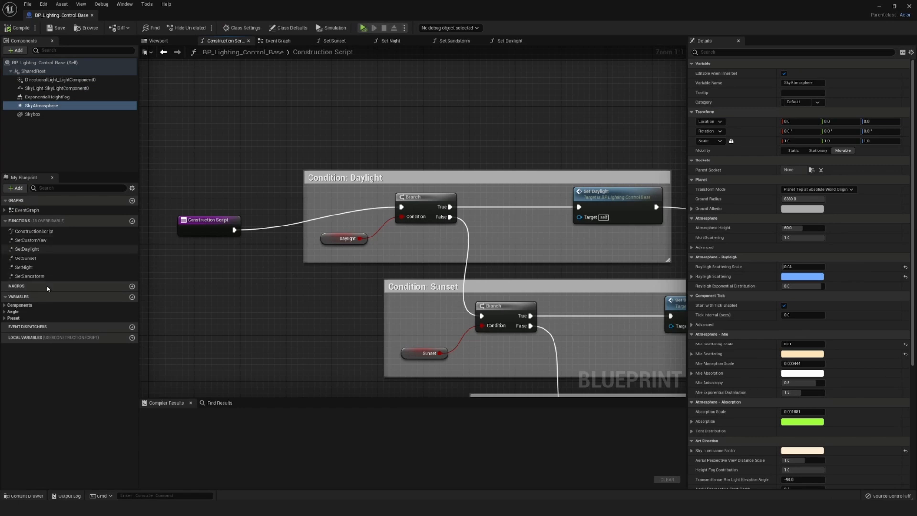
mouse_move(263, 314)
right_down()
mouse_move(250, 303)
mouse_move(254, 319)
right_up()
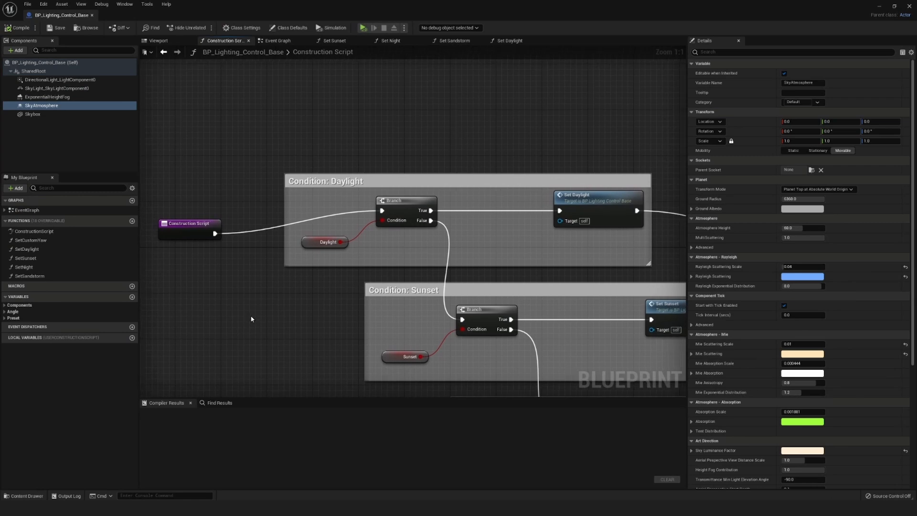
scroll(254, 320, down, 1)
right_drag(300, 355, 298, 291)
scroll(289, 311, down, 3)
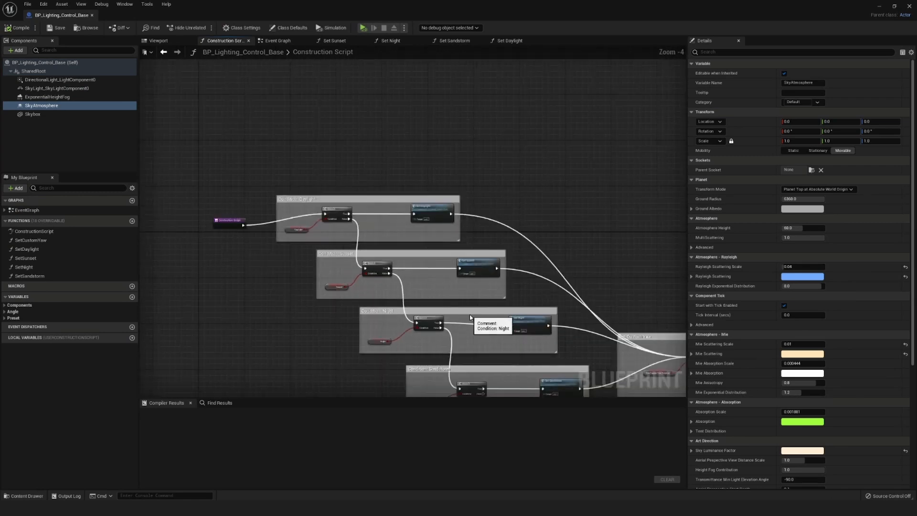
Trace the false outputs of the branches from the Daylight condition through Sunset to Night.
scroll(471, 310, up, 1)
right_drag(239, 278, 293, 268)
scroll(284, 242, up, 2)
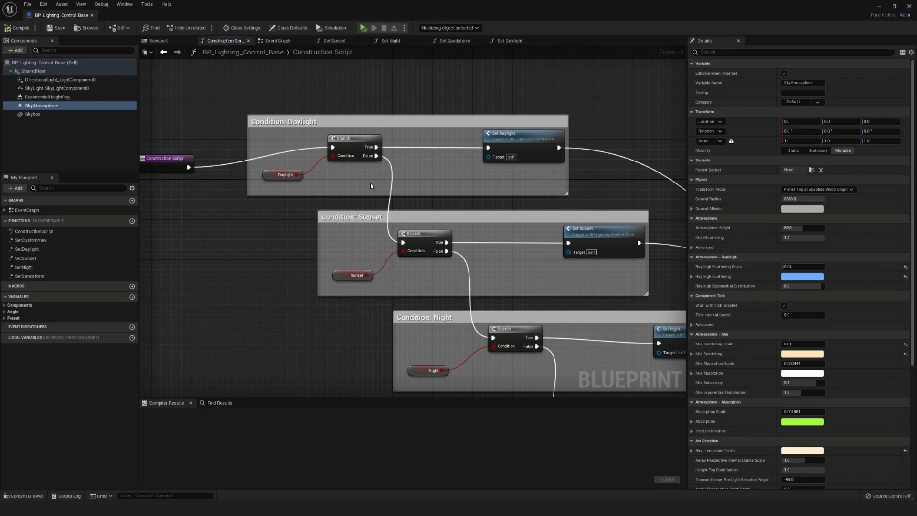
right_drag(469, 209, 451, 227)
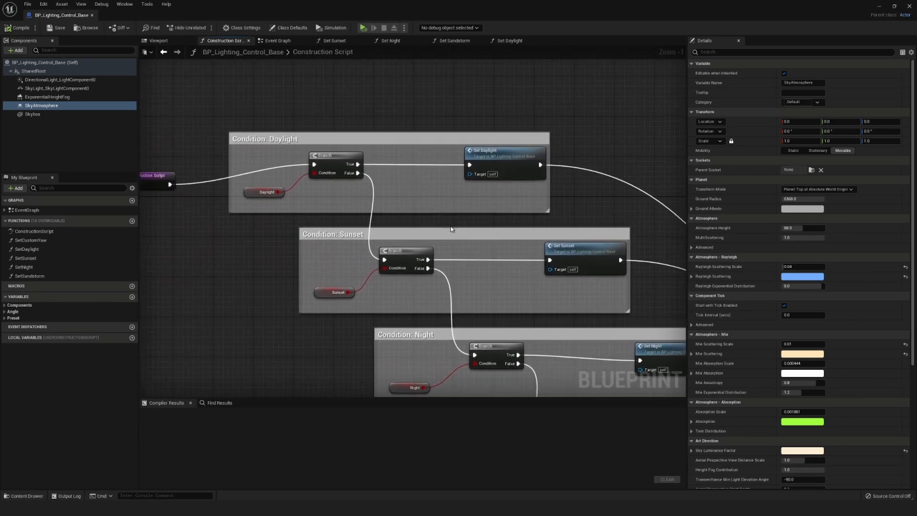
scroll(286, 172, up, 1)
right_drag(276, 234, 344, 289)
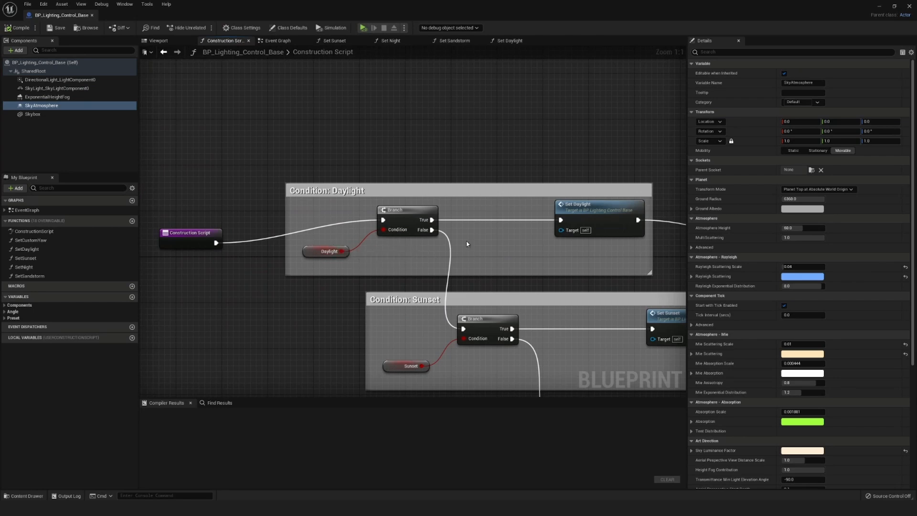
right_drag(643, 248, 562, 218)
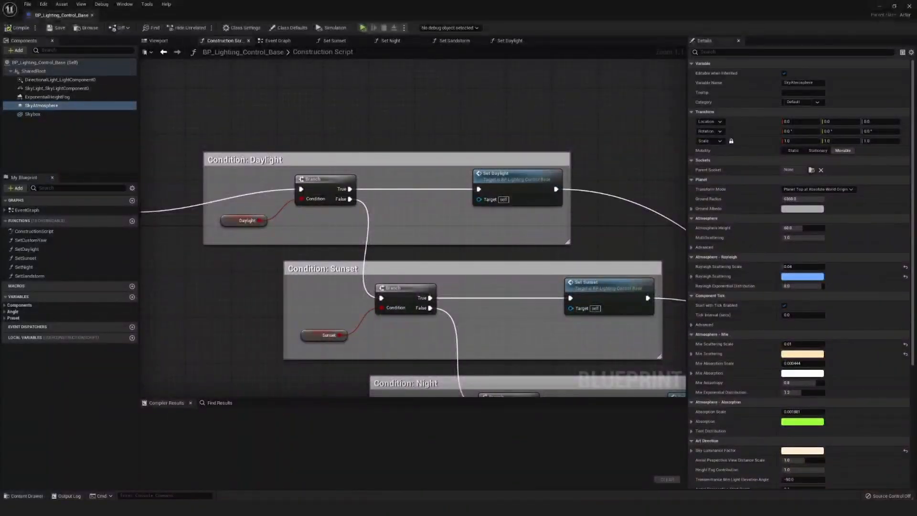
right_drag(348, 242, 360, 188)
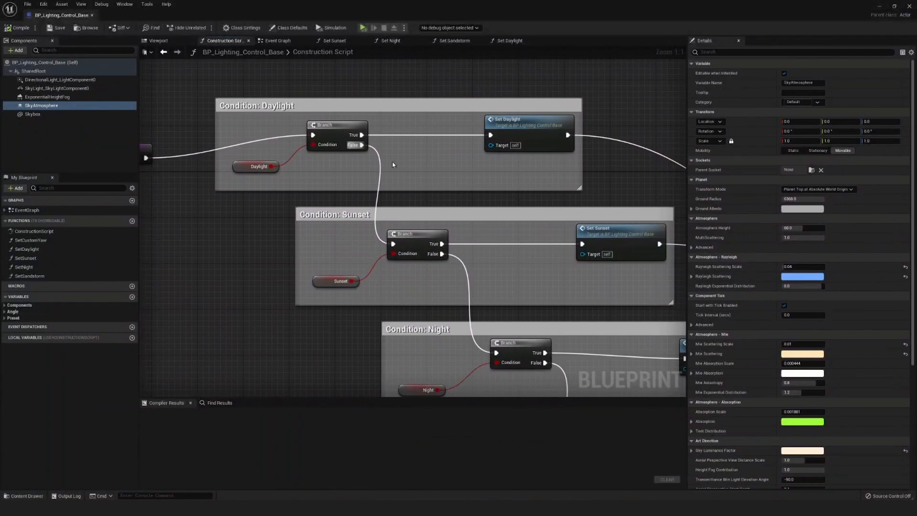
right_drag(410, 281, 410, 249)
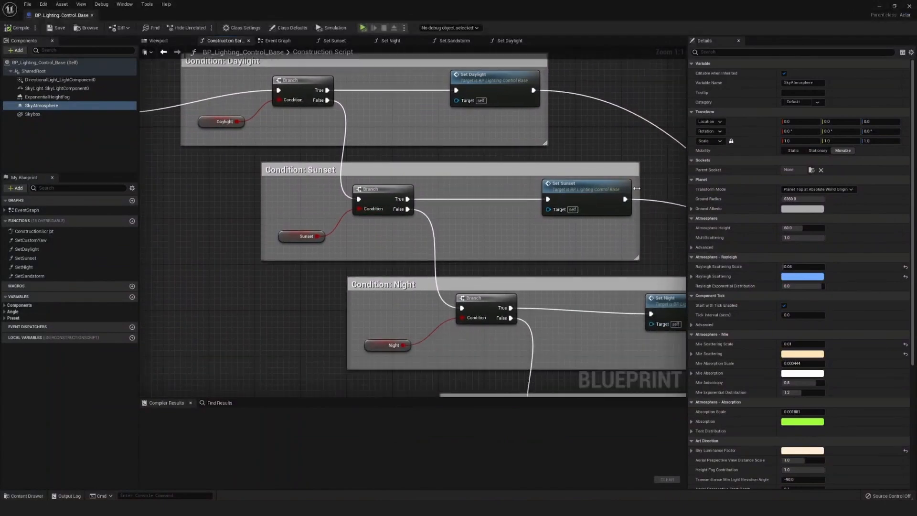
Examine the Night and Sandstorm conditions and how all four preset functions feed into the Set Custom Yaw group.
scroll(417, 209, down, 3)
right_drag(490, 287, 443, 197)
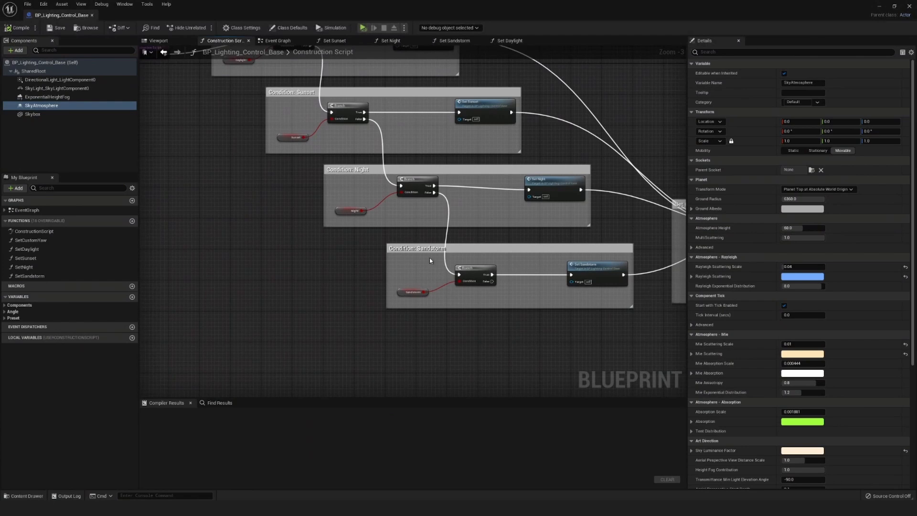
right_drag(471, 320, 467, 372)
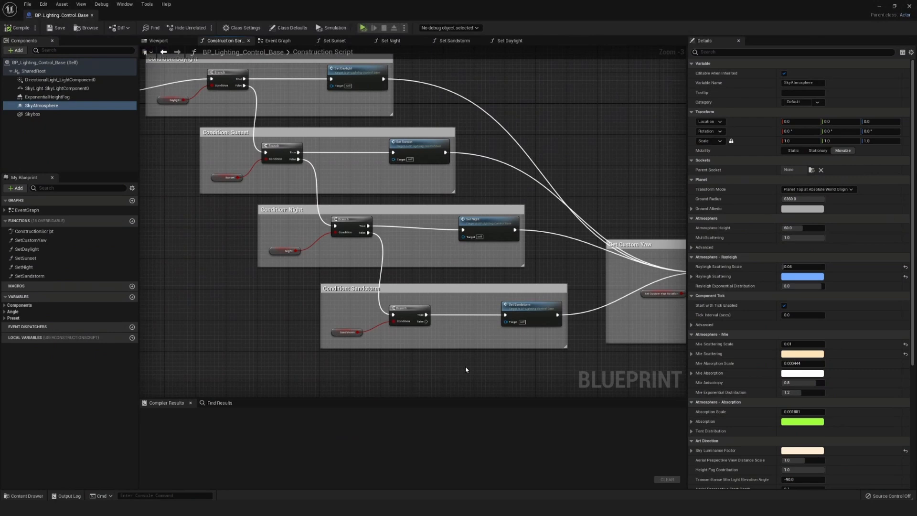
right_drag(463, 275, 443, 283)
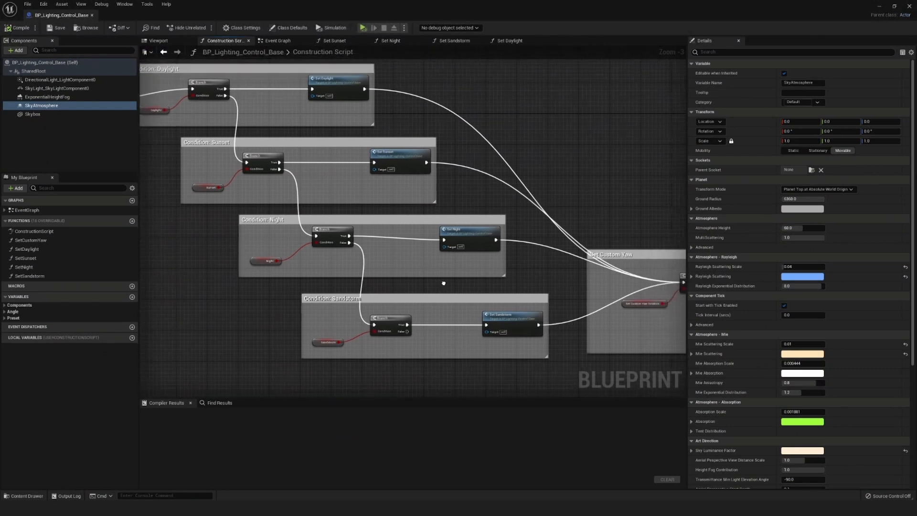
right_drag(449, 177, 445, 190)
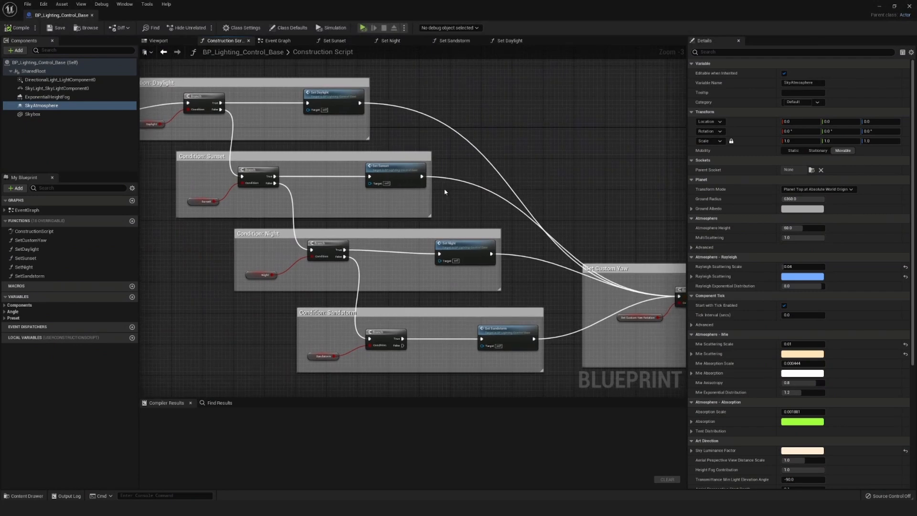
right_drag(509, 245, 382, 244)
right_drag(447, 274, 441, 268)
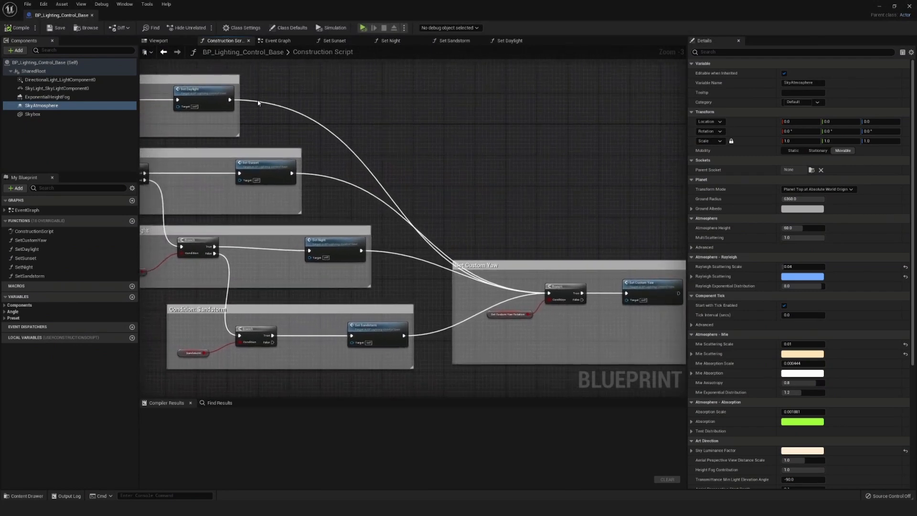
Inspect the Set Custom Yaw group with its Set Custom Yaw Rotation branch condition.
right_drag(559, 342, 373, 307)
scroll(419, 316, up, 3)
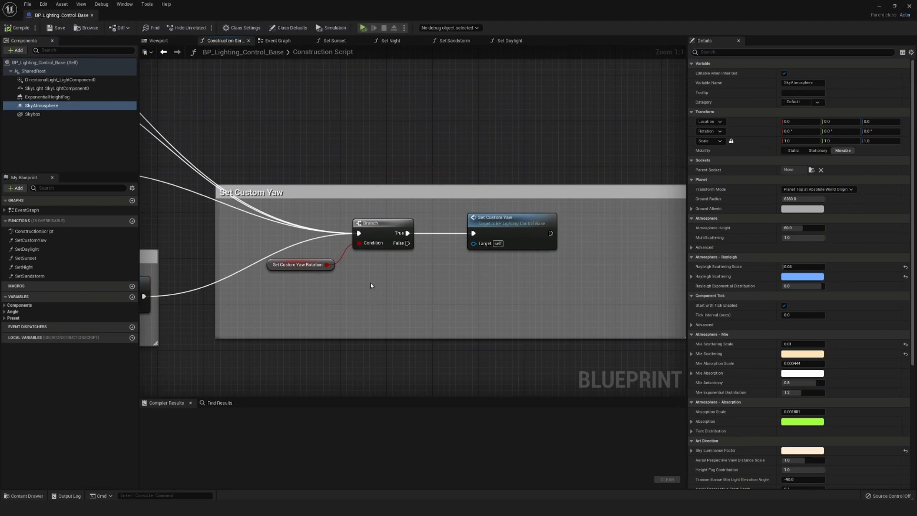
scroll(354, 291, down, 4)
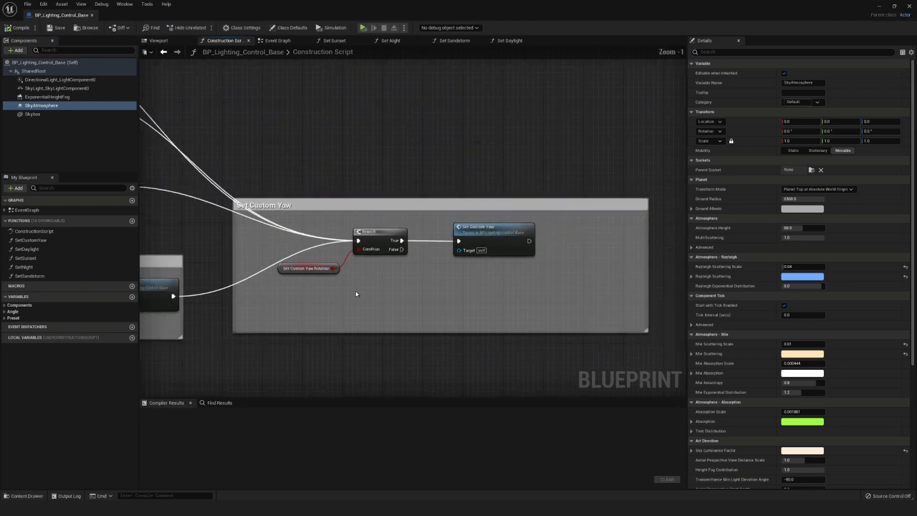
Return to the preset conditions and expand the Angle and Preset variable categories of the blueprint.
right_drag(251, 162, 539, 180)
right_drag(206, 215, 237, 226)
scroll(242, 221, up, 2)
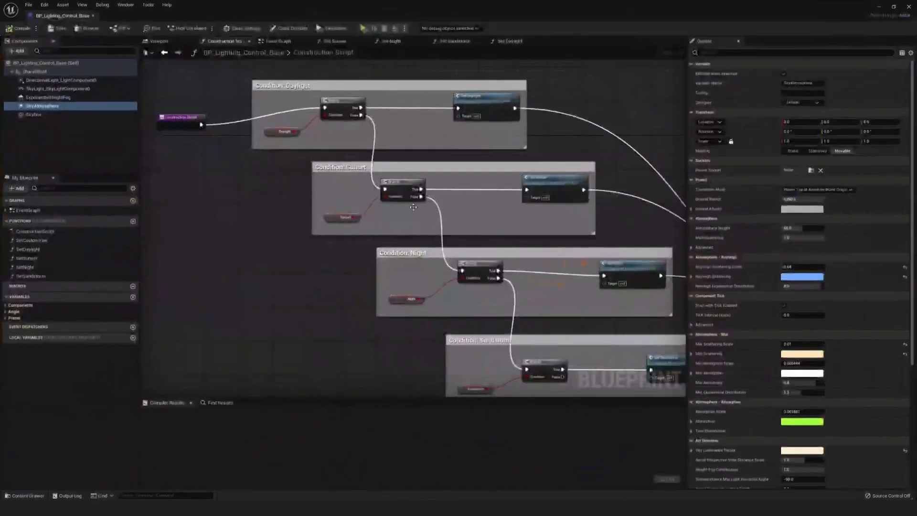
click(11, 312)
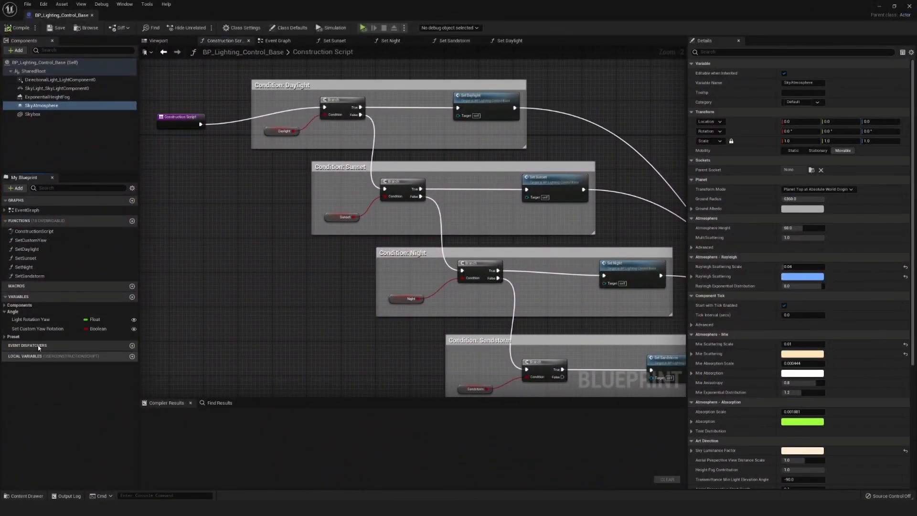
click(13, 336)
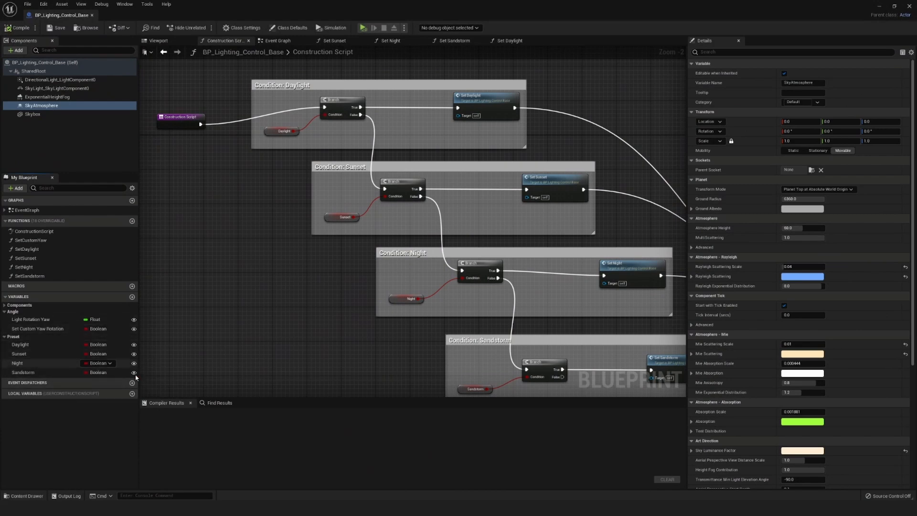
Select the Daylight, Sunset, Night and Sandstorm variable nodes in turn to inspect their boolean settings.
scroll(365, 242, up, 2)
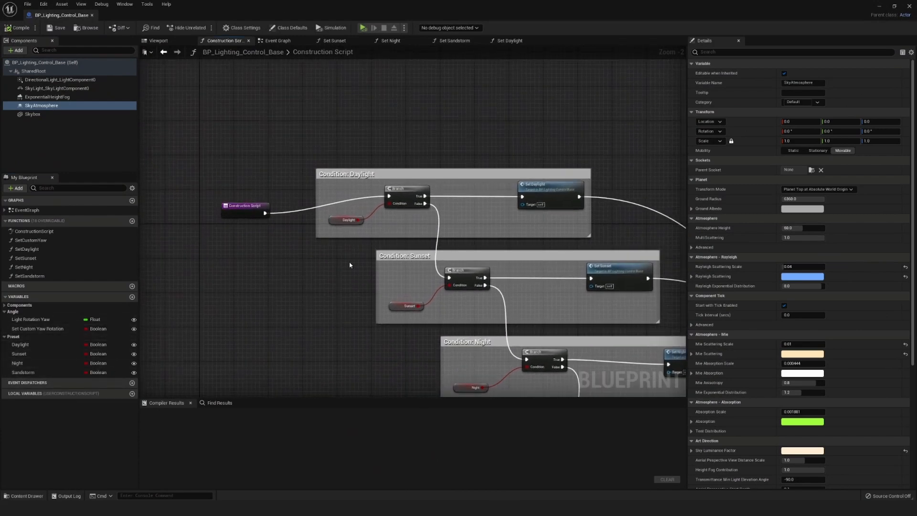
click(353, 249)
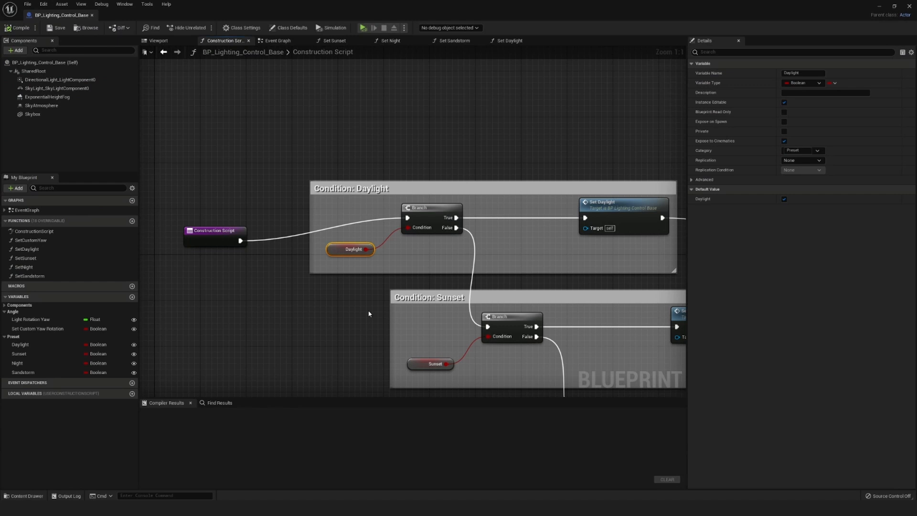
right_drag(301, 309, 310, 194)
click(435, 250)
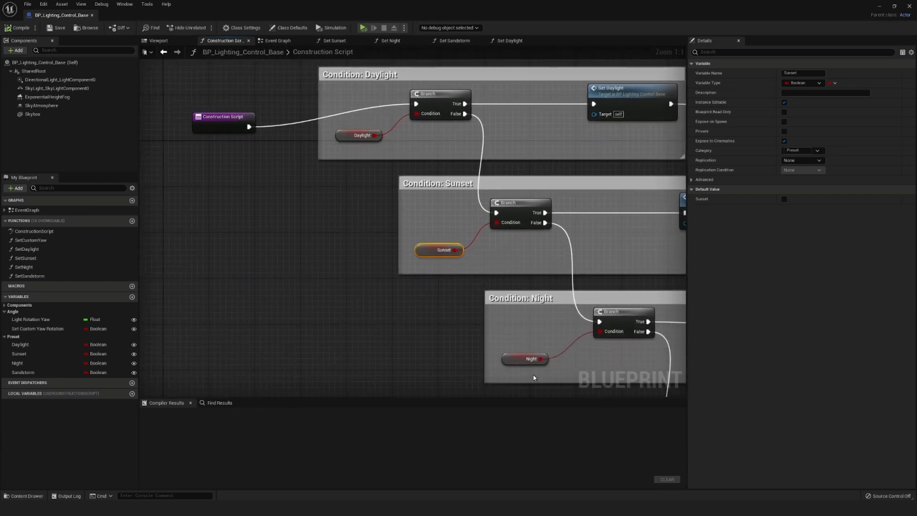
click(525, 359)
right_drag(526, 360, 462, 231)
click(540, 350)
right_drag(425, 266, 458, 372)
right_drag(413, 198, 427, 271)
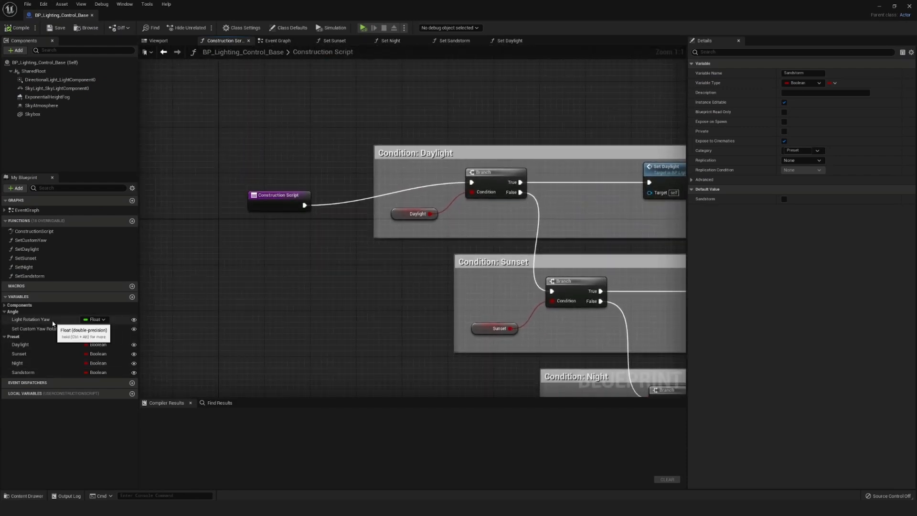
Open the Set Custom Yaw function from the Construction Script and examine its Custom Yaw graph.
scroll(276, 275, down, 1)
right_drag(312, 285, 214, 257)
scroll(214, 257, down, 3)
scroll(598, 341, up, 3)
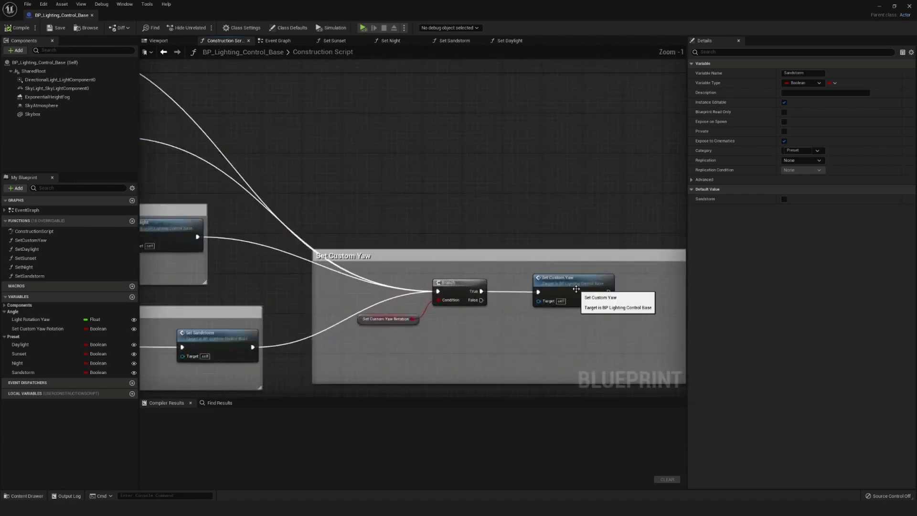
double_click(575, 294)
right_drag(473, 332, 458, 338)
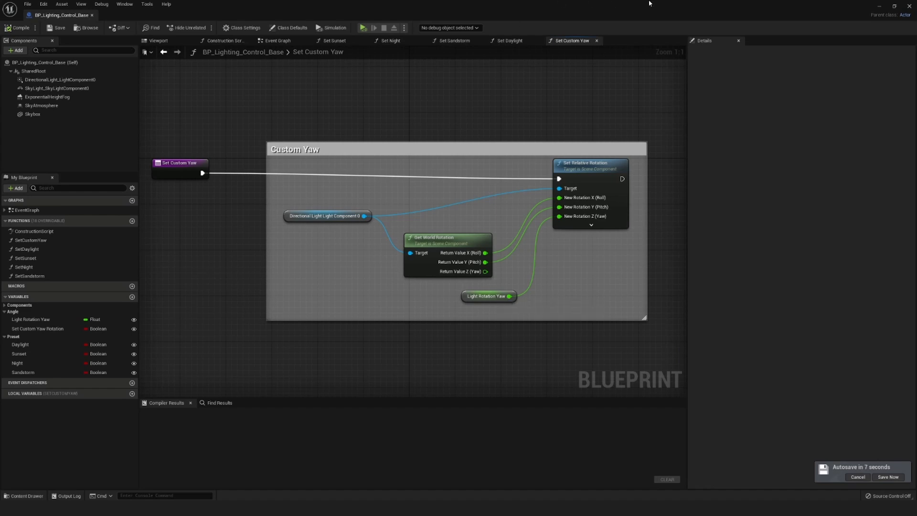
Switch back to the level and apply the Sunset lighting preset on BP_Lighting_Control.
key(alt+Tab)
click(834, 390)
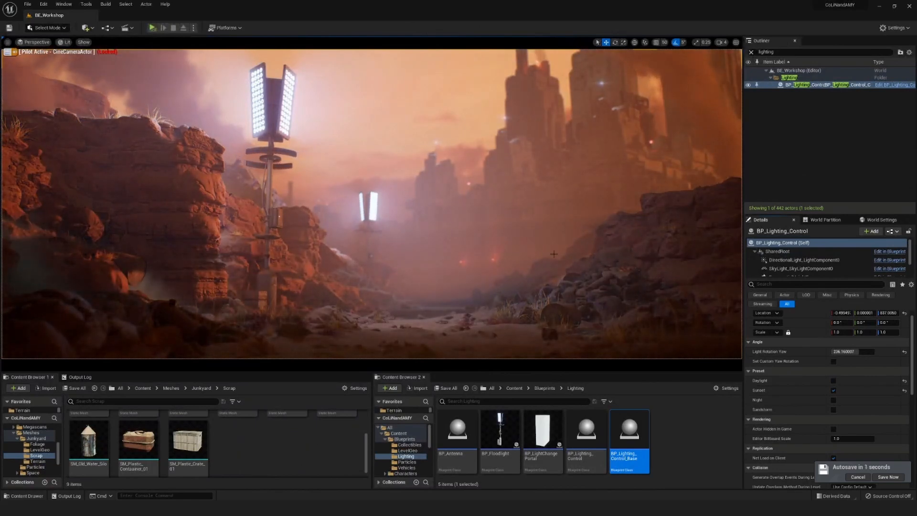
Apply the Daylight lighting preset on BP_Lighting_Control in place of Sunset.
click(834, 381)
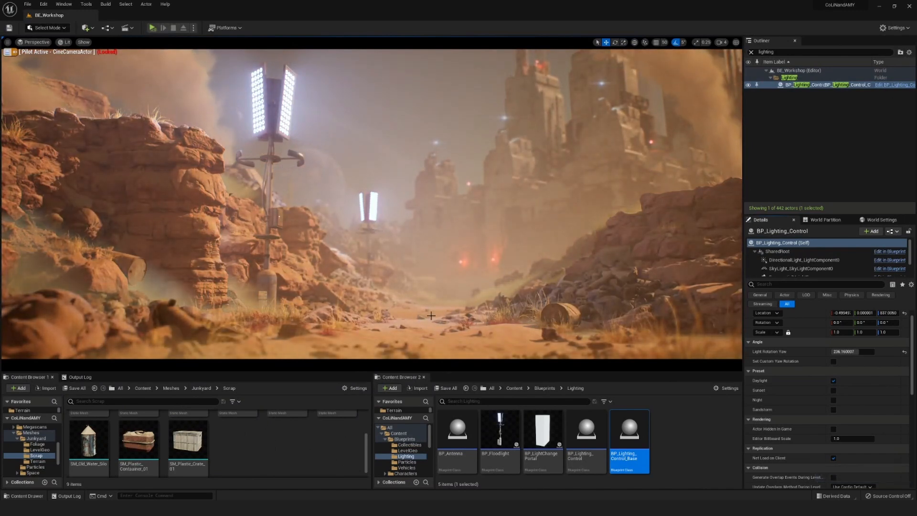
In BP_Lighting_Control_Base, move the Set Custom Yaw entry node so its execution wire runs straight into Set Relative Rotation.
double_click(630, 437)
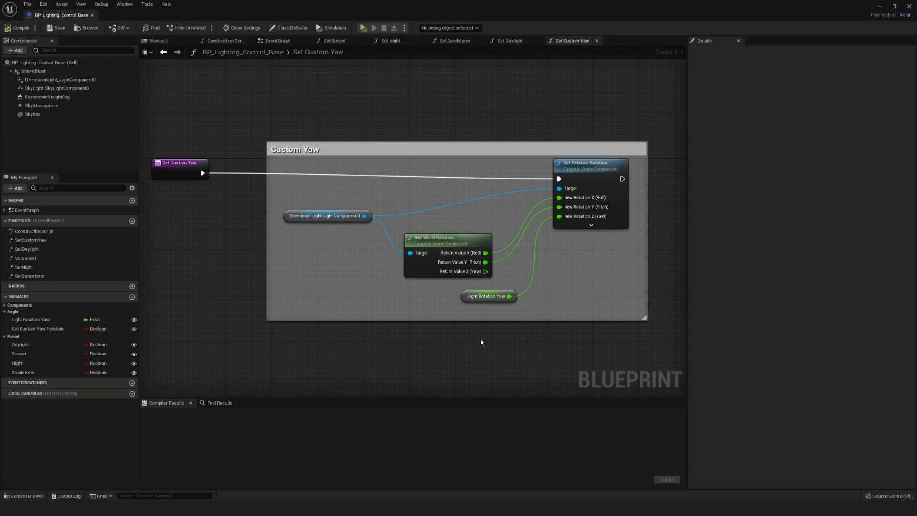
mouse_move(422, 314)
right_down()
mouse_move(442, 321)
mouse_move(429, 325)
right_up()
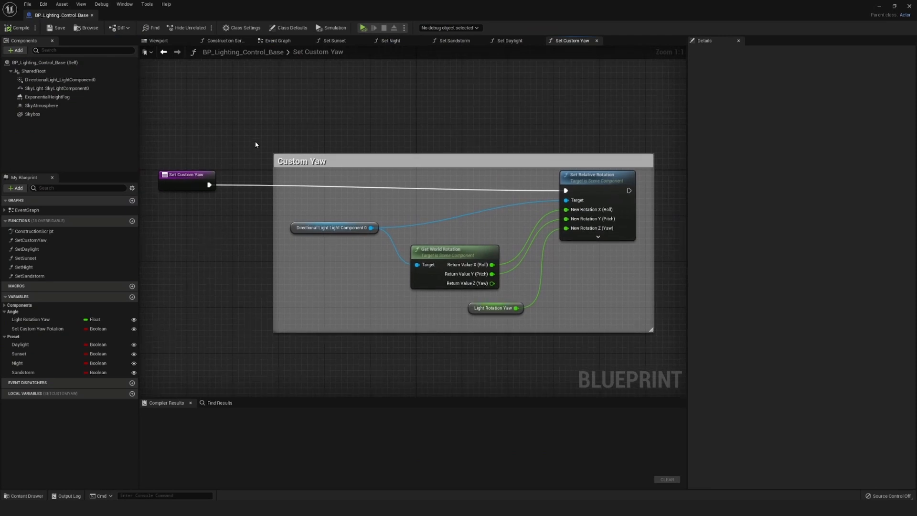
mouse_move(574, 291)
right_down()
mouse_move(546, 291)
mouse_move(575, 300)
right_up()
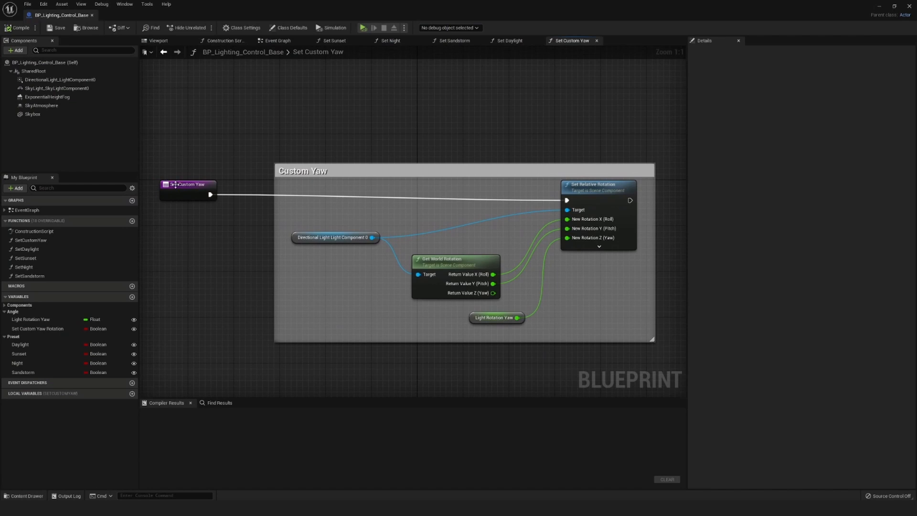
drag(173, 184, 207, 190)
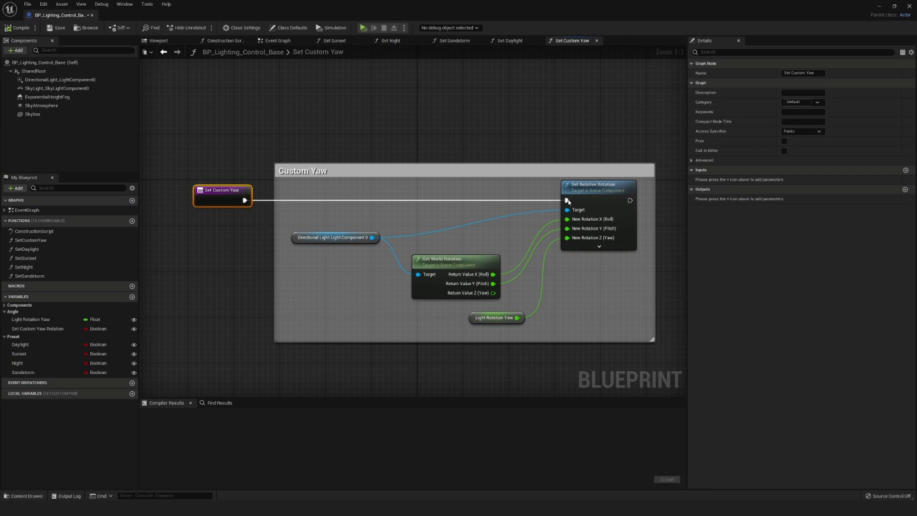
Inspect the Directional Light component and Set Relative Rotation nodes, briefly expanding the rotation node's advanced pins.
right_drag(603, 307, 581, 298)
click(580, 239)
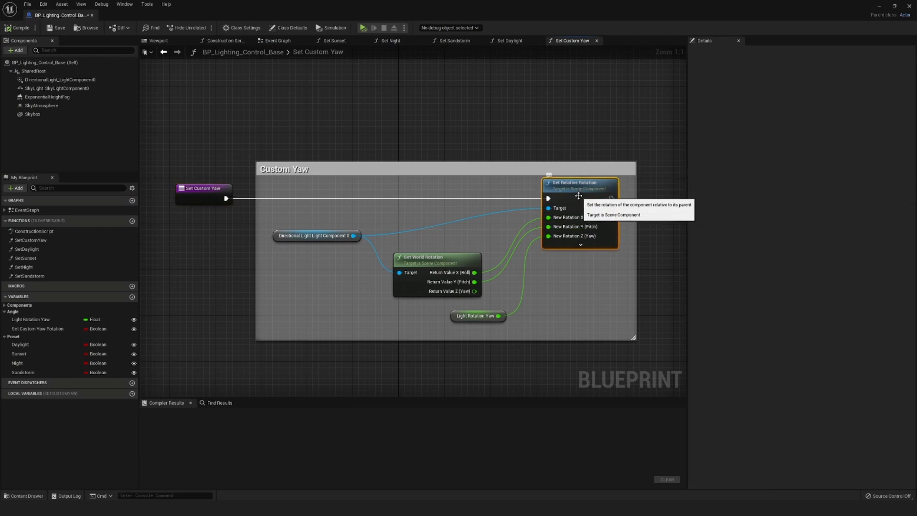
click(277, 236)
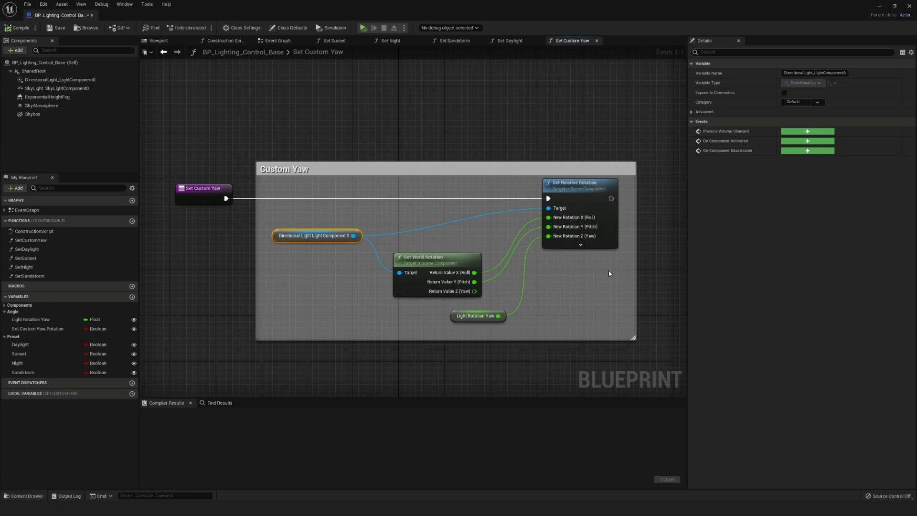
click(580, 245)
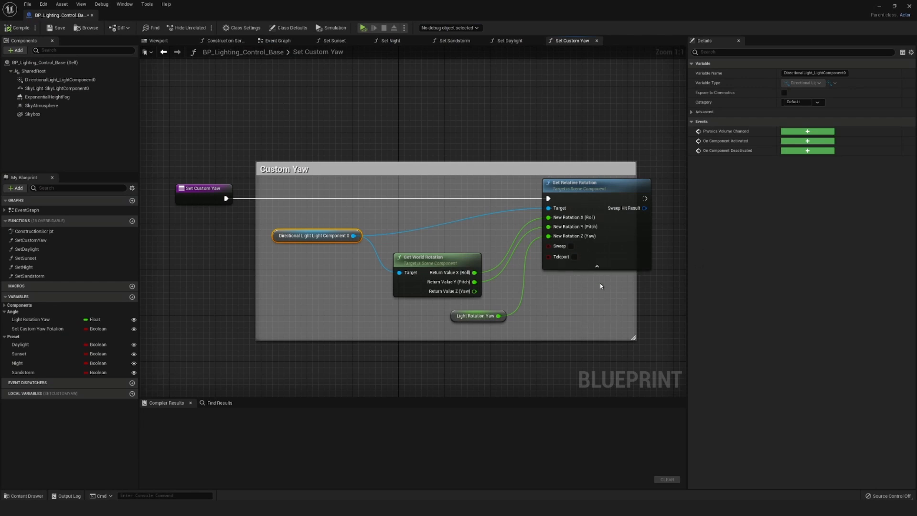
click(598, 267)
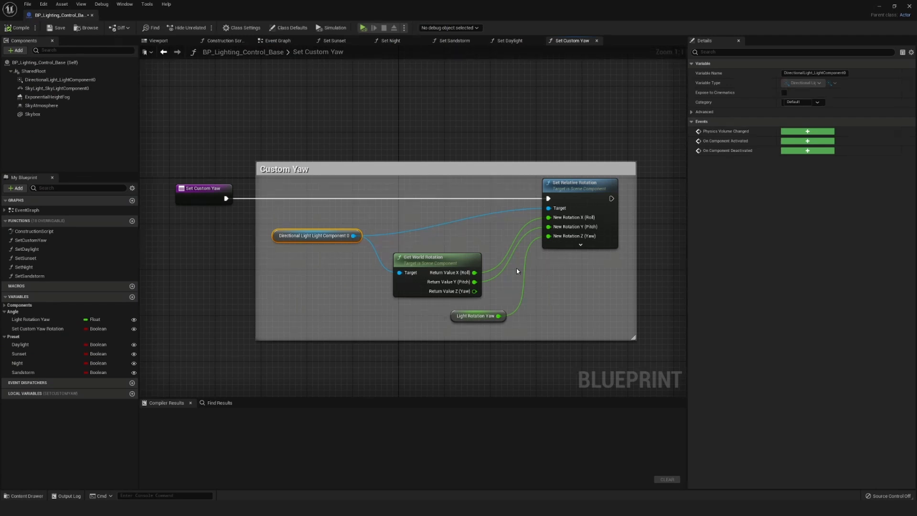
Open the Set Daylight function from the Construction Script's Daylight condition and examine its Skylight section.
click(225, 41)
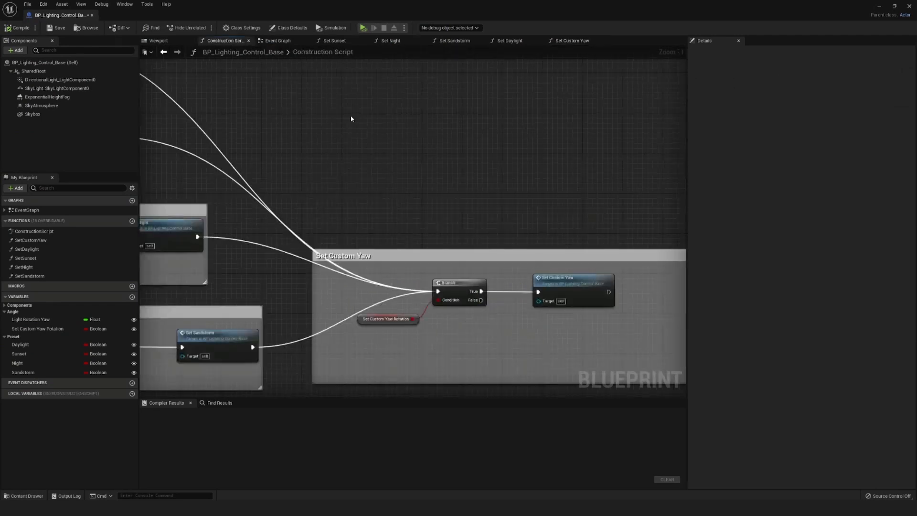
scroll(311, 200, down, 6)
scroll(332, 198, up, 1)
scroll(323, 266, up, 5)
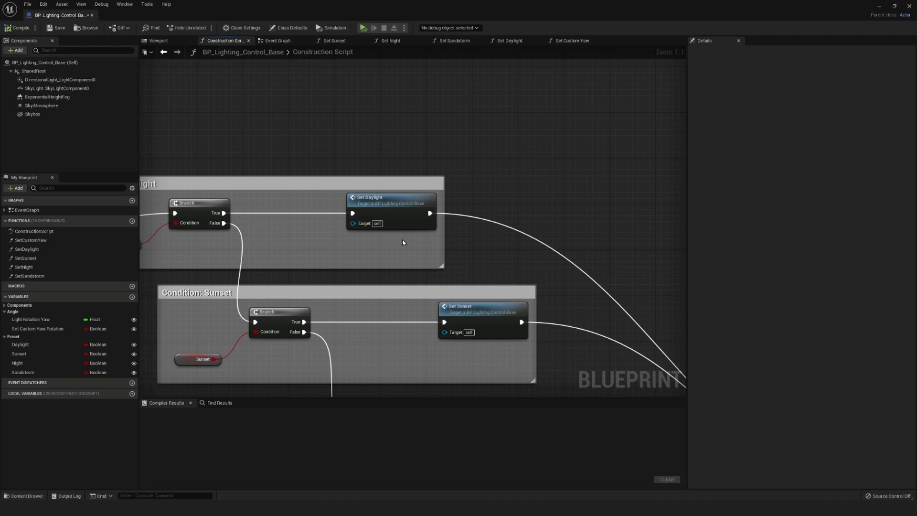
double_click(388, 201)
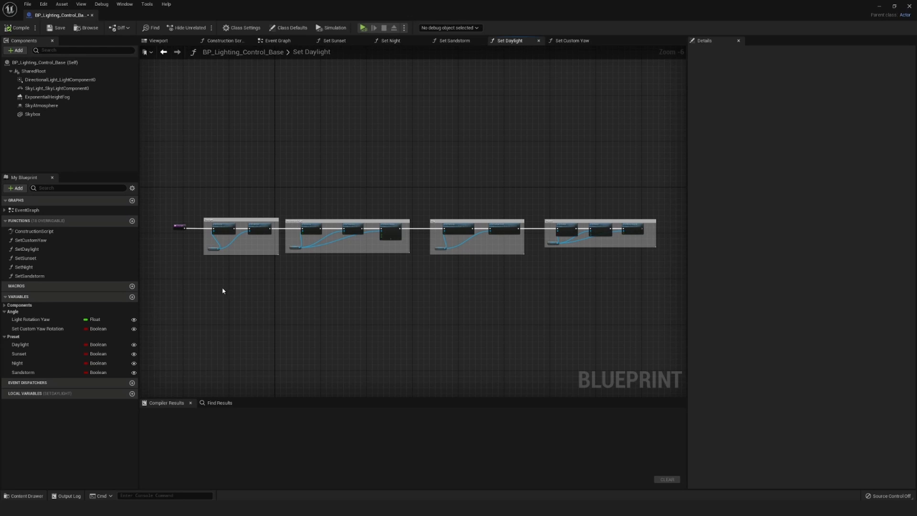
scroll(223, 290, up, 4)
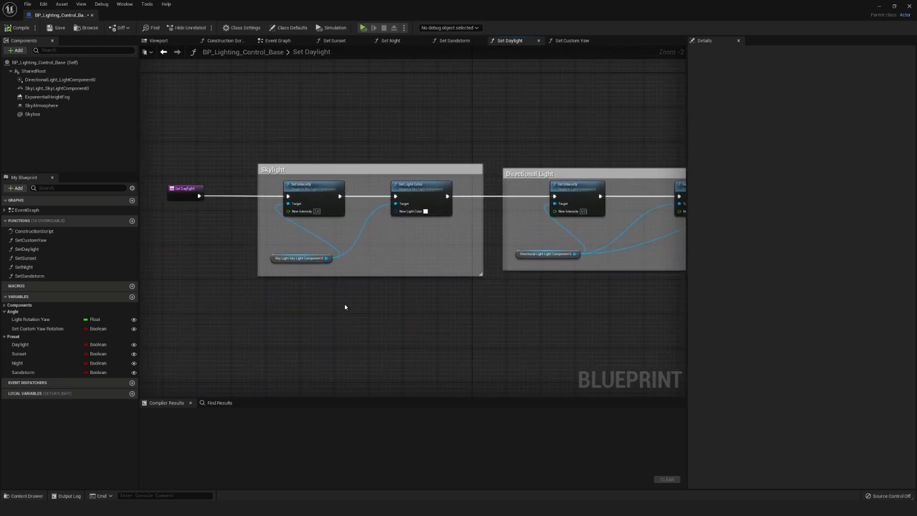
scroll(352, 307, up, 1)
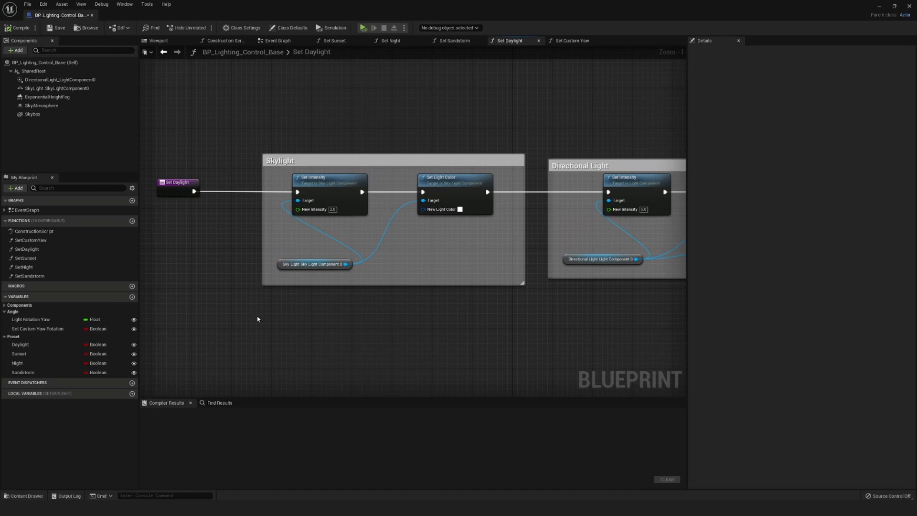
scroll(371, 225, up, 1)
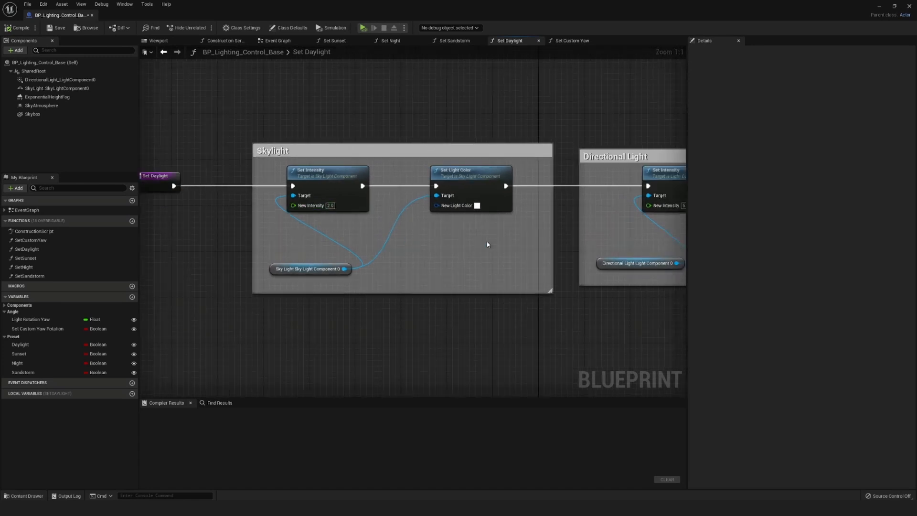
Examine the intensity, temperature and relative rotation nodes in the Directional Light section of Set Daylight.
right_drag(470, 217, 212, 207)
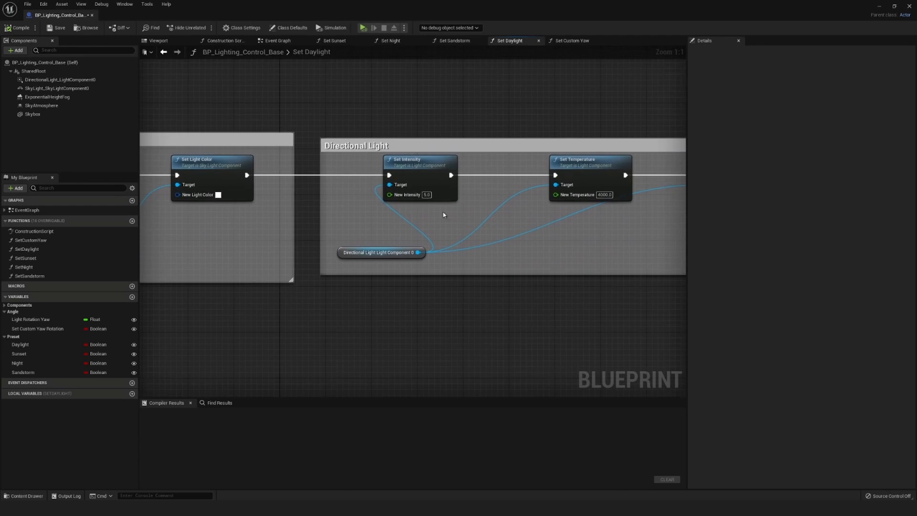
right_drag(614, 225, 452, 225)
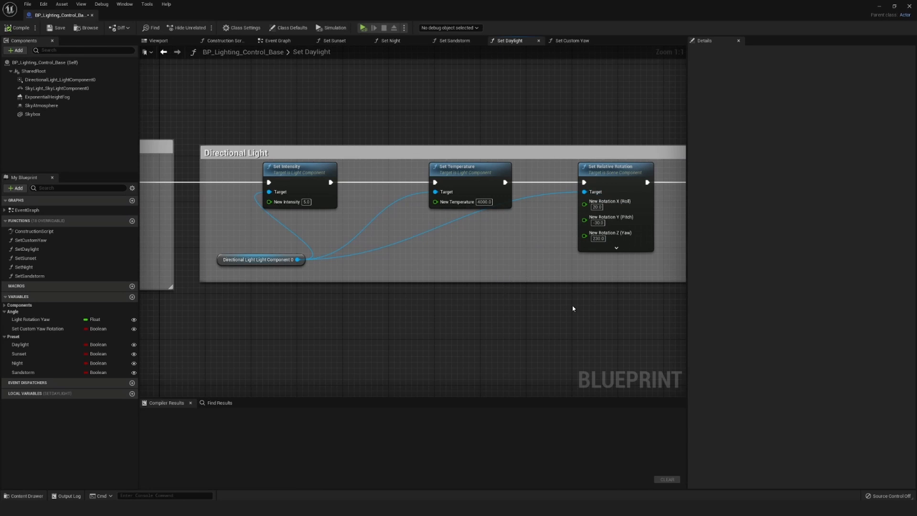
right_drag(573, 309, 502, 307)
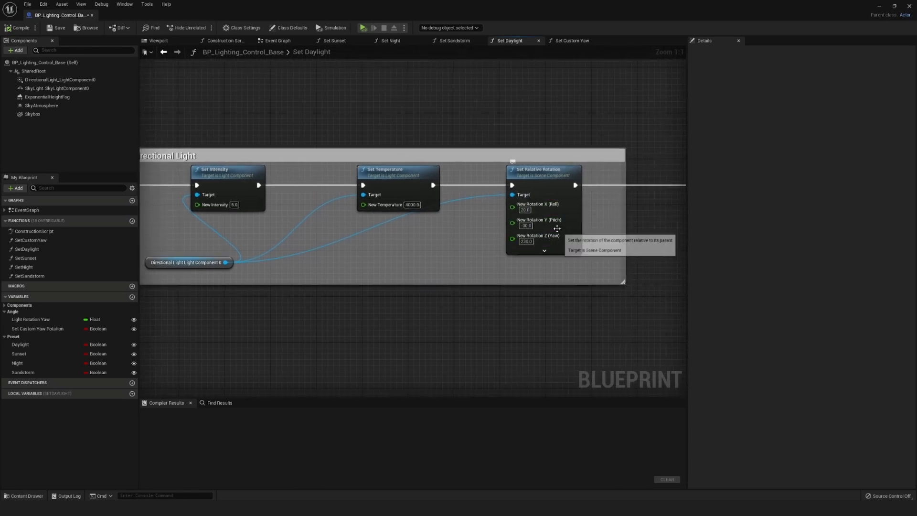
scroll(508, 279, down, 3)
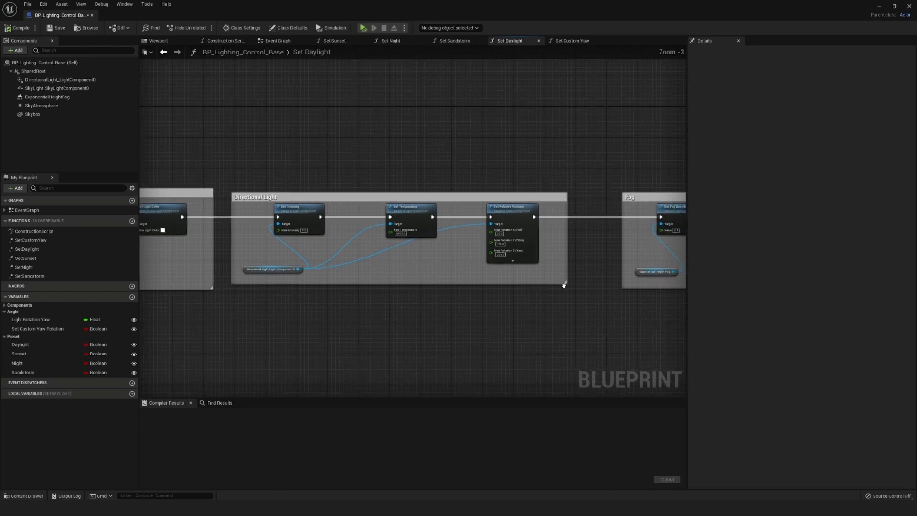
scroll(508, 260, up, 4)
scroll(509, 250, up, 2)
right_drag(436, 327, 436, 349)
right_click(442, 349)
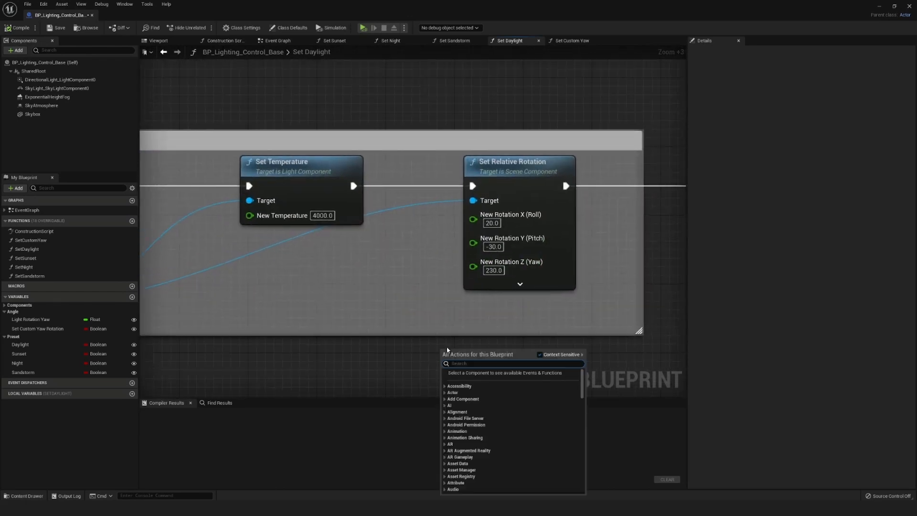
click(363, 353)
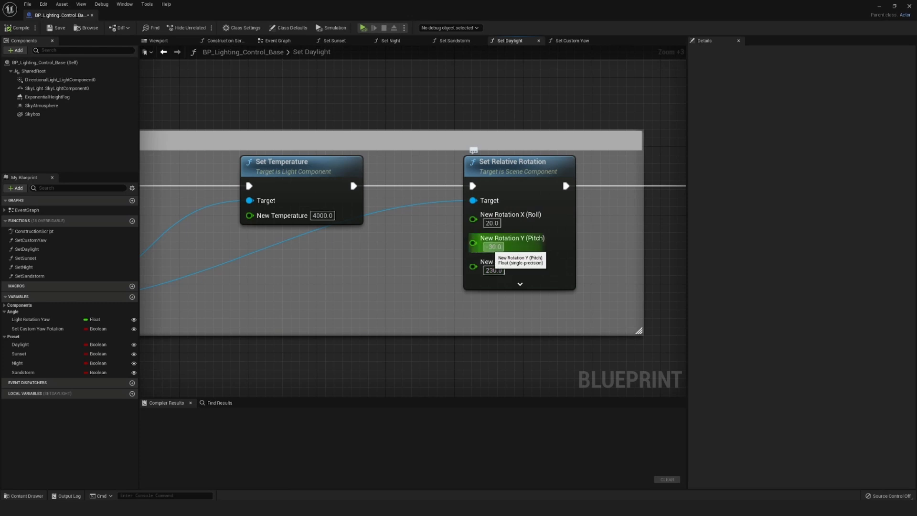
right_drag(503, 358, 415, 359)
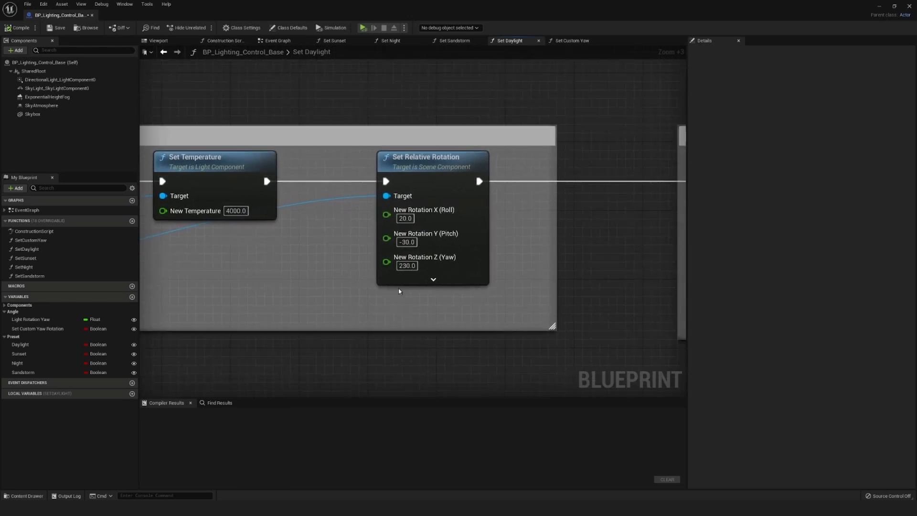
Examine the fog density and fog height falloff nodes in the Fog section of Set Daylight.
scroll(414, 219, down, 5)
right_drag(506, 287, 354, 296)
scroll(522, 253, up, 2)
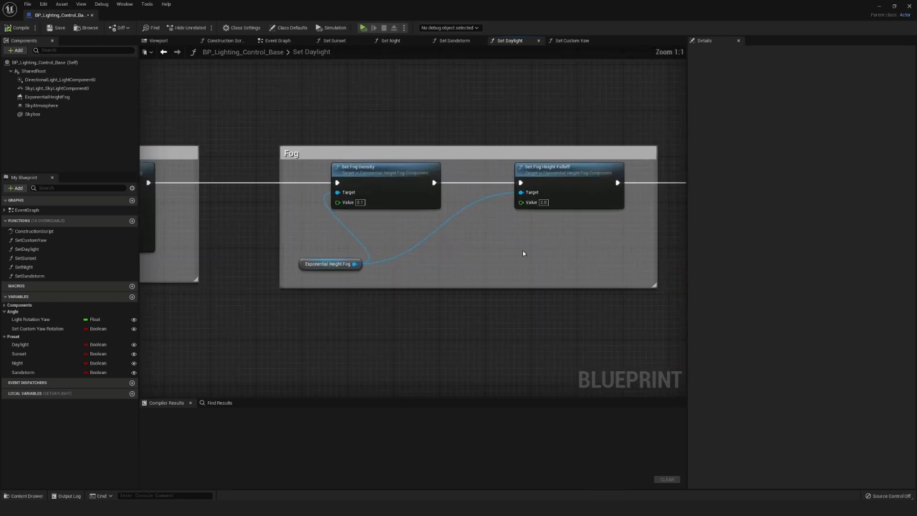
right_drag(462, 296, 440, 313)
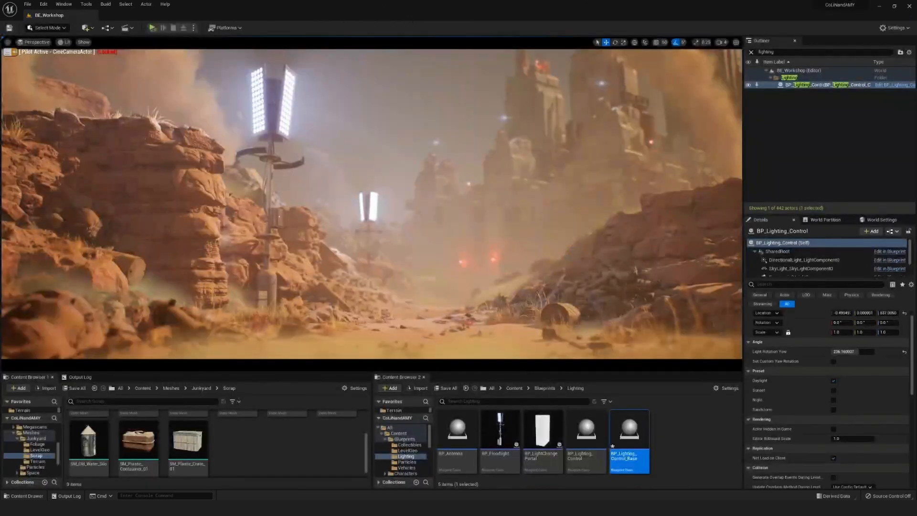
Switch back to the level and apply the Sandstorm preset on BP_Lighting_Control in place of Daylight.
click(219, 290)
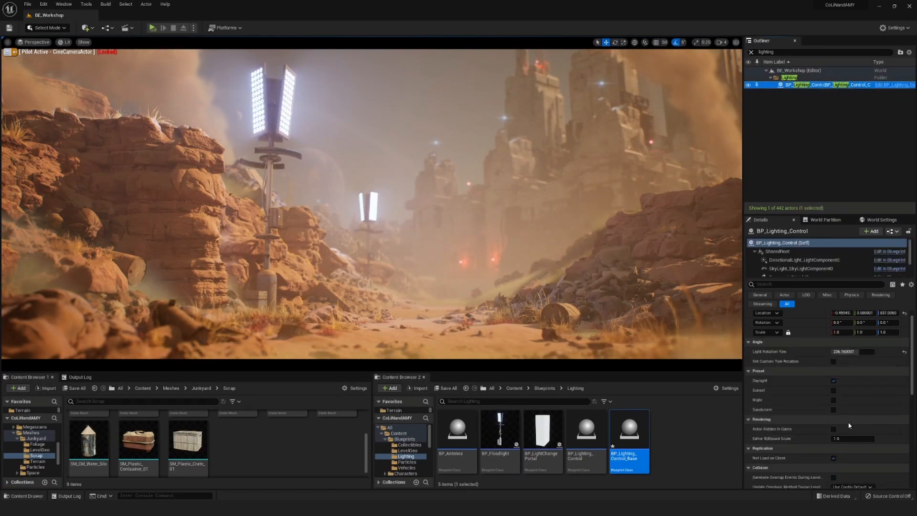
click(833, 410)
click(834, 381)
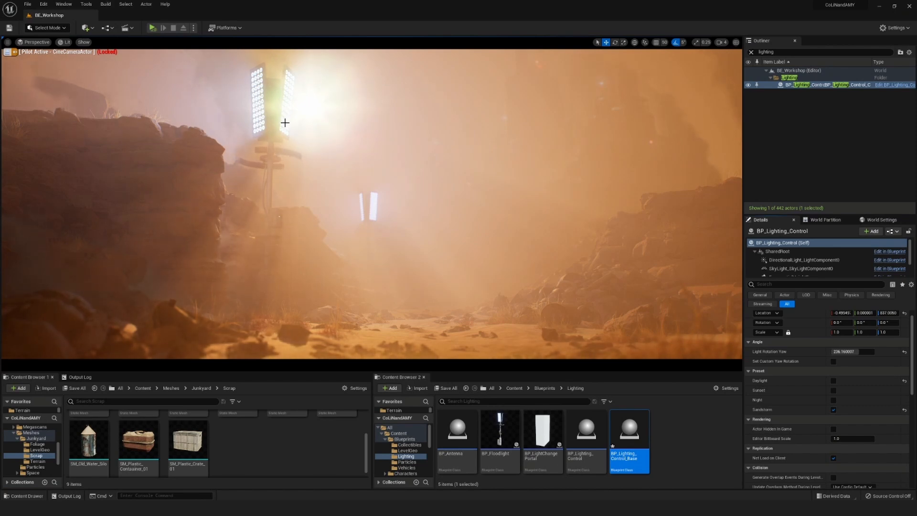
Turn off Light On and Light 2 On for both BP_Floodlight and BP_Floodlight2 in the level.
click(280, 109)
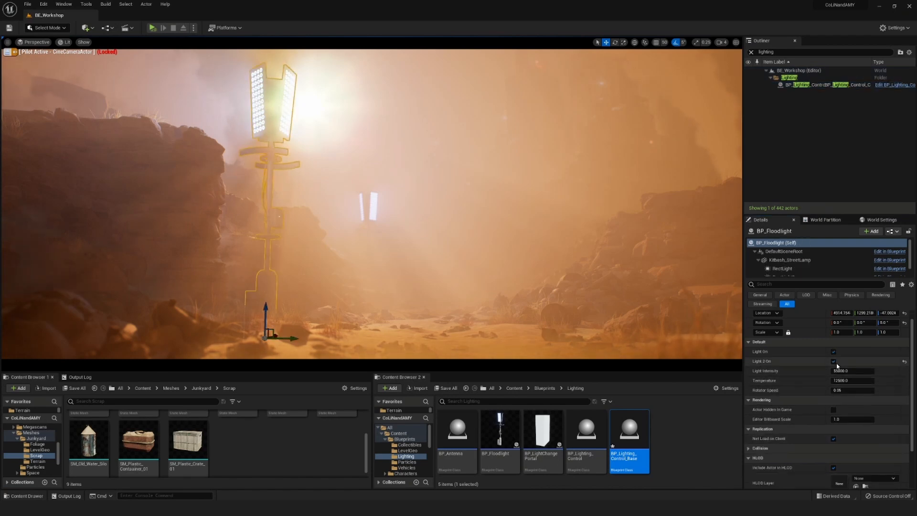
click(371, 204)
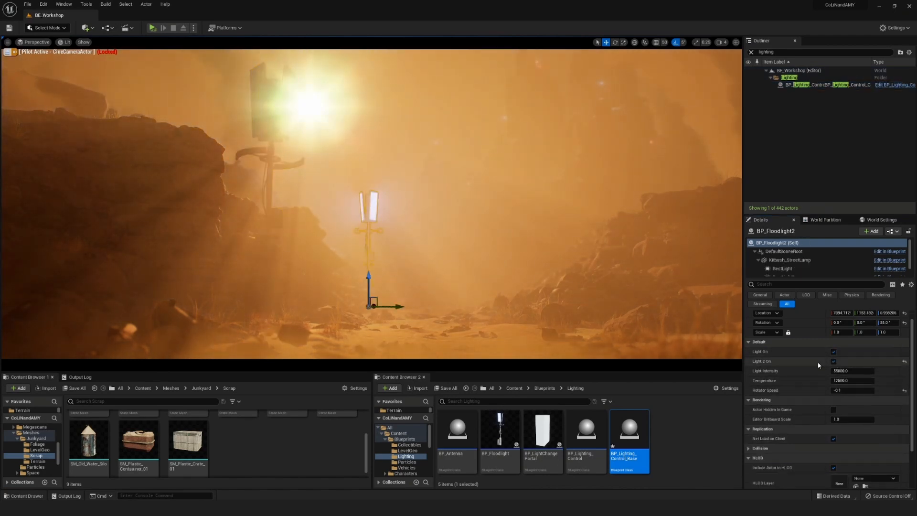
click(605, 291)
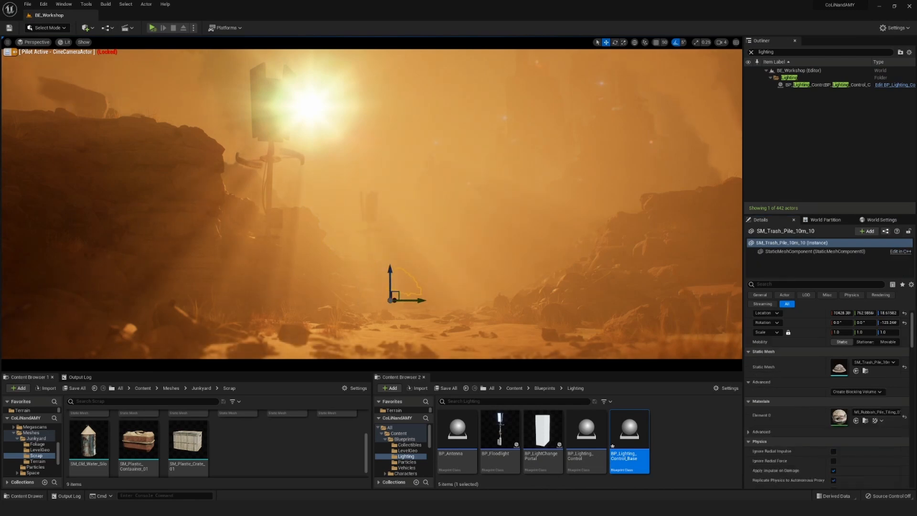
Reopen BP_Lighting_Control_Base and examine the node sections of its Set Sandstorm function.
double_click(629, 435)
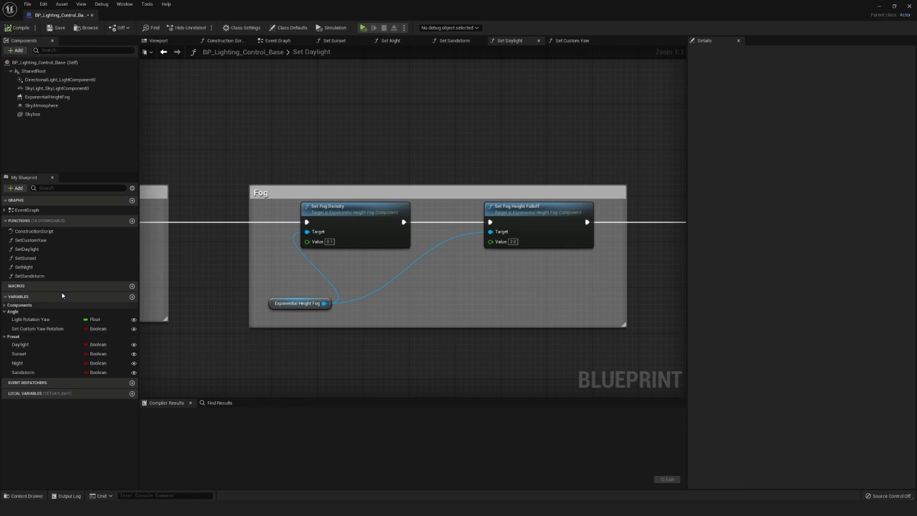
double_click(28, 276)
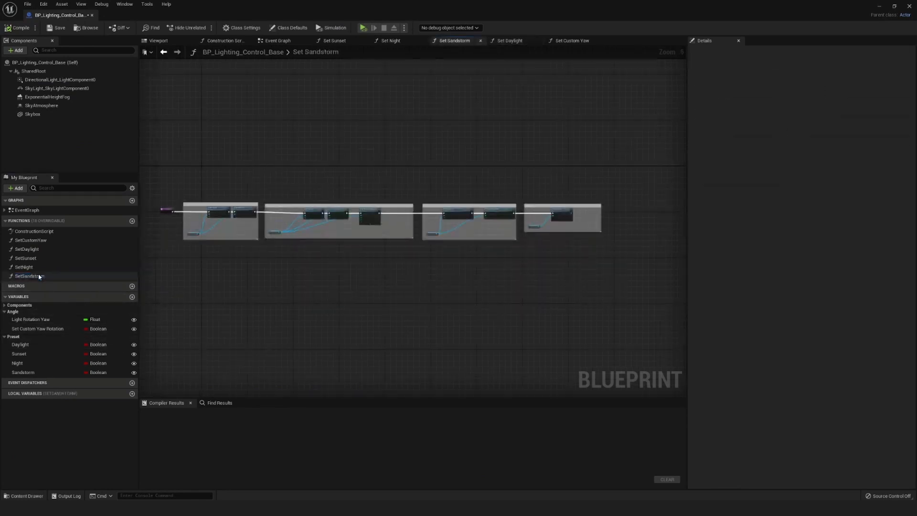
scroll(476, 277, up, 4)
right_drag(476, 277, 351, 297)
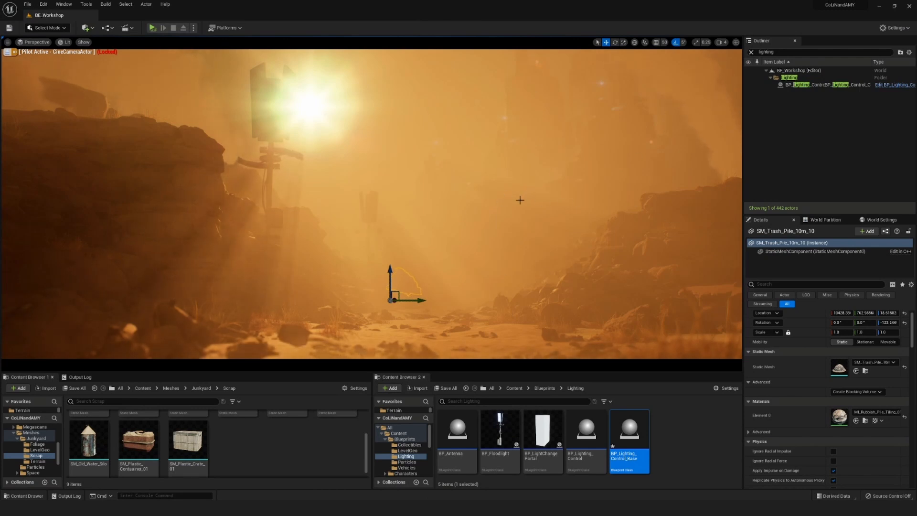
Return to the level, view the sandstorm scene in the full-screen viewport, then restore the layout and clear the selection.
click(498, 260)
key(F11)
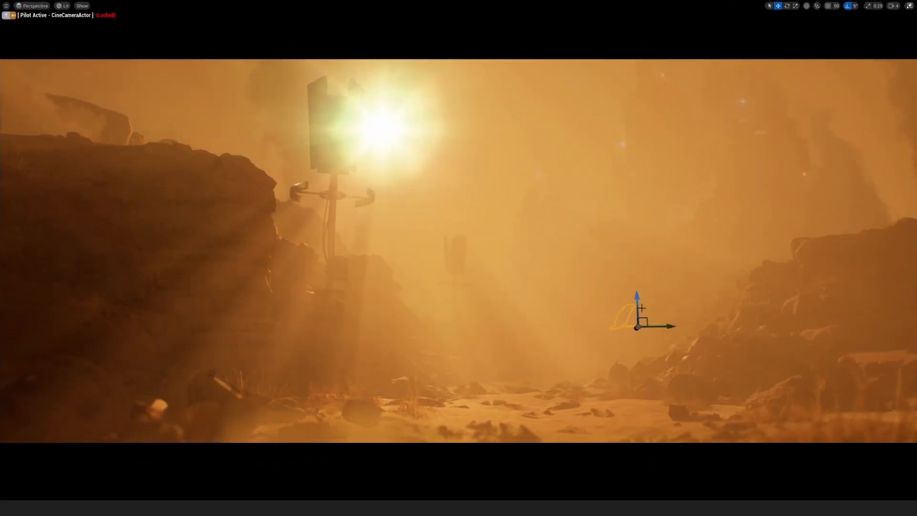
key(F11)
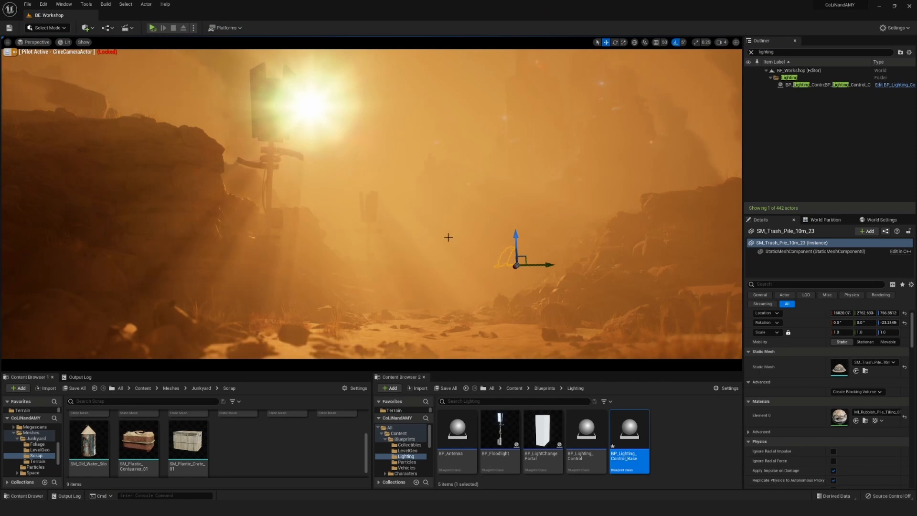
click(422, 281)
key(Escape)
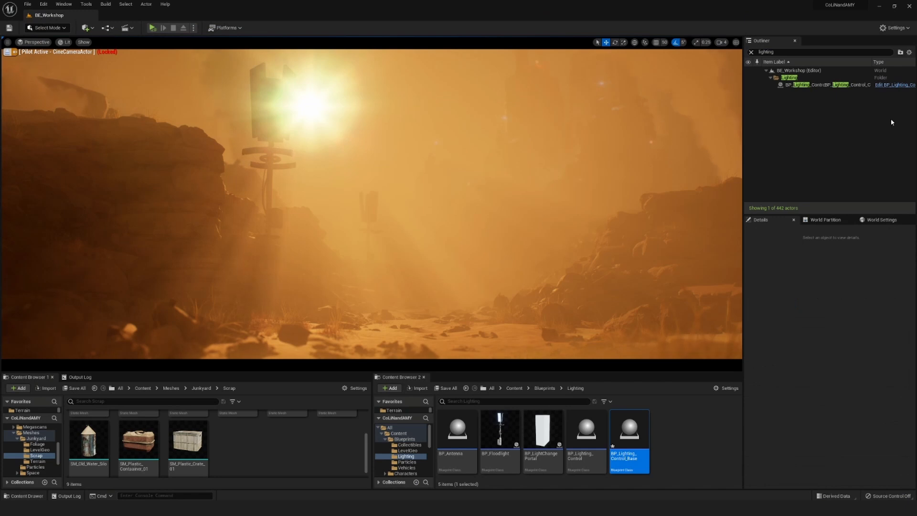
Select BP_Lighting_Control in the level, then reopen BP_Lighting_Control_Base and examine the Fog and Skybox sections of its Set Sandstorm function.
click(812, 84)
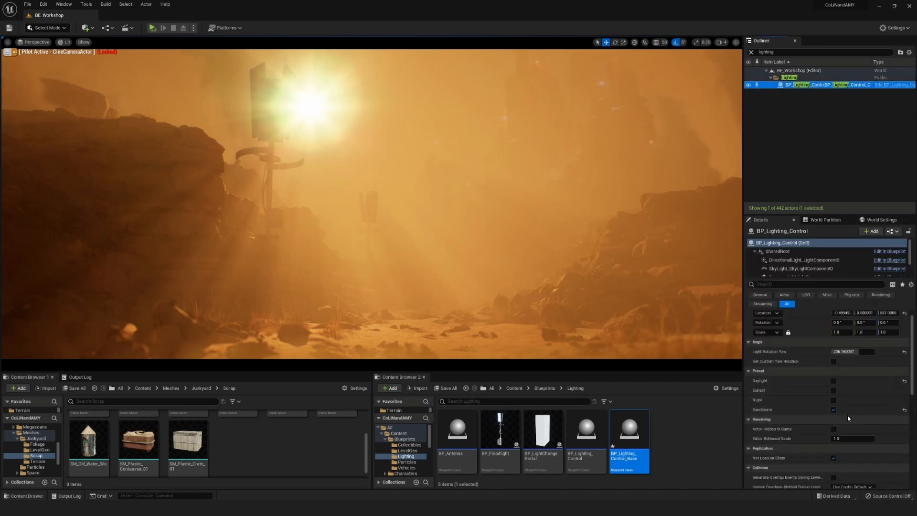
drag(849, 352, 850, 352)
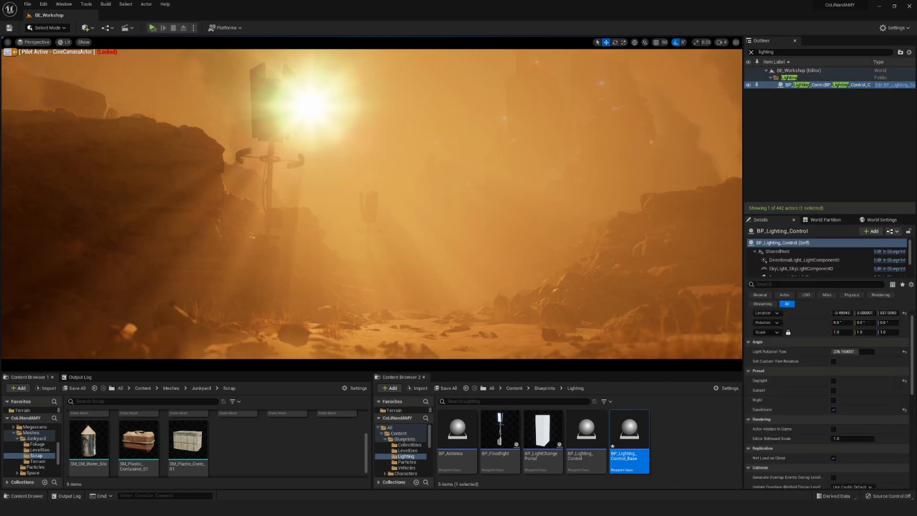
drag(395, 511, 416, 0)
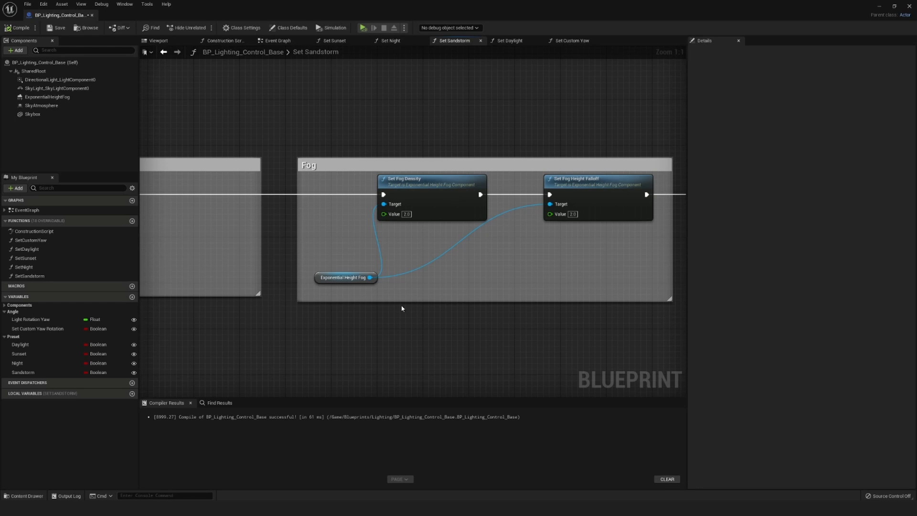
scroll(435, 203, down, 2)
scroll(537, 276, down, 3)
right_drag(537, 276, 473, 287)
scroll(500, 265, up, 4)
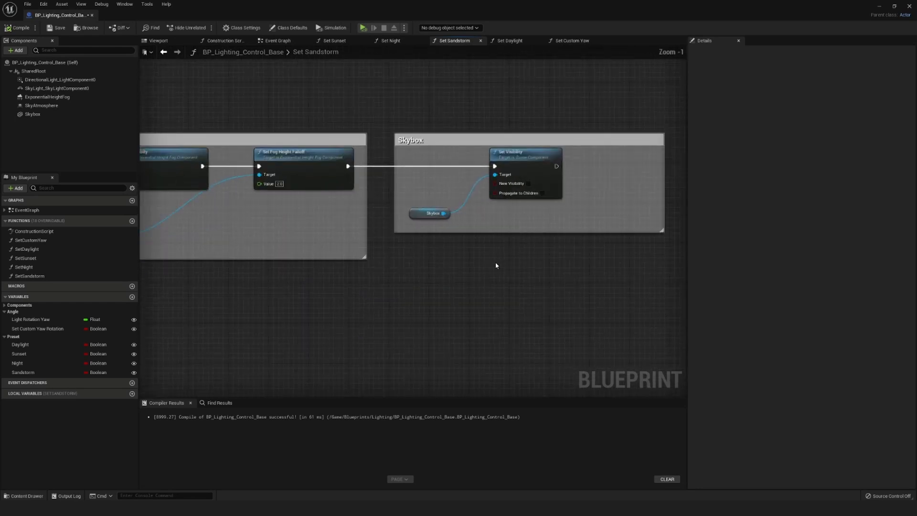
scroll(500, 264, up, 1)
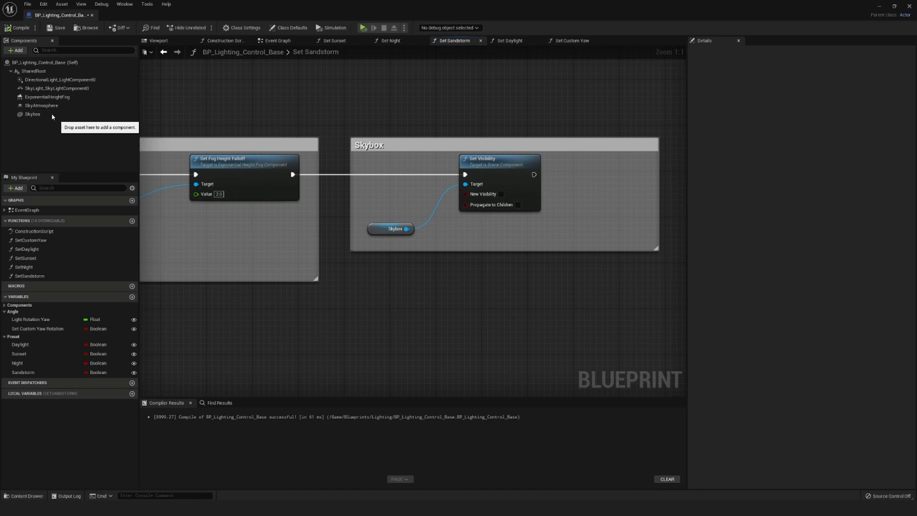
Place a second Skybox reference node in the Set Sandstorm graph, try pulling a wire from its output, and delete the node.
drag(32, 114, 363, 296)
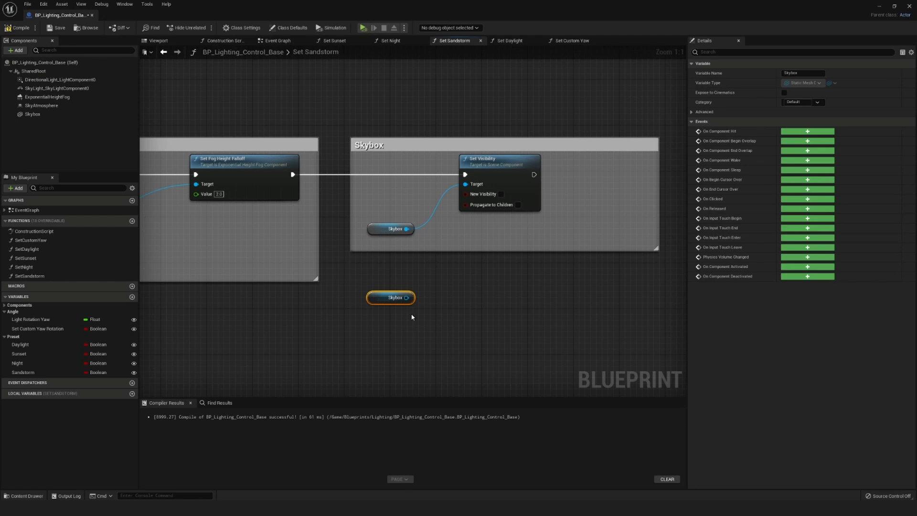
drag(406, 298, 471, 245)
click(439, 339)
click(377, 299)
key(Delete)
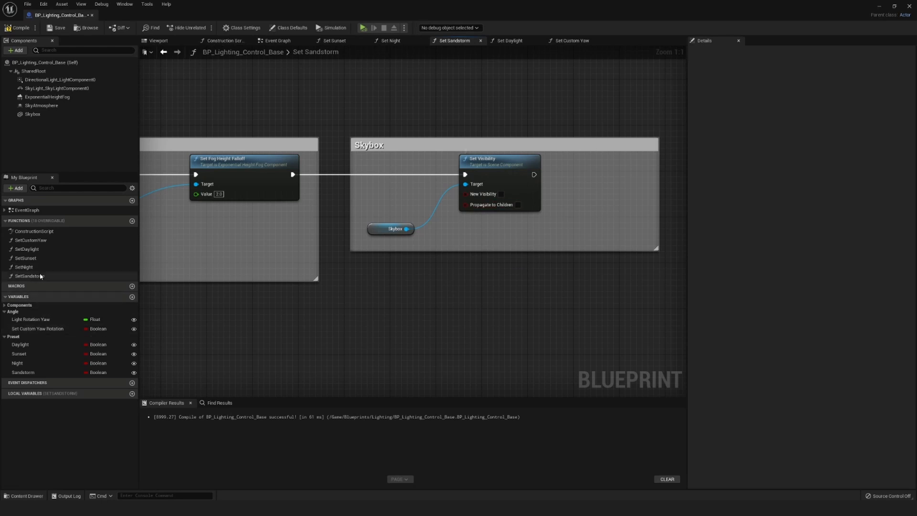
Open the Set Sunset function and examine the nodes in its Skybox section.
double_click(34, 261)
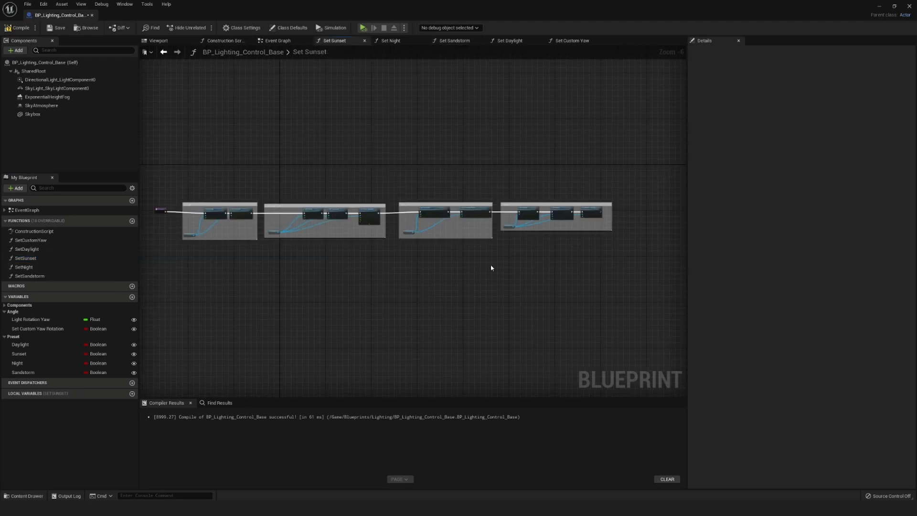
scroll(522, 250, up, 5)
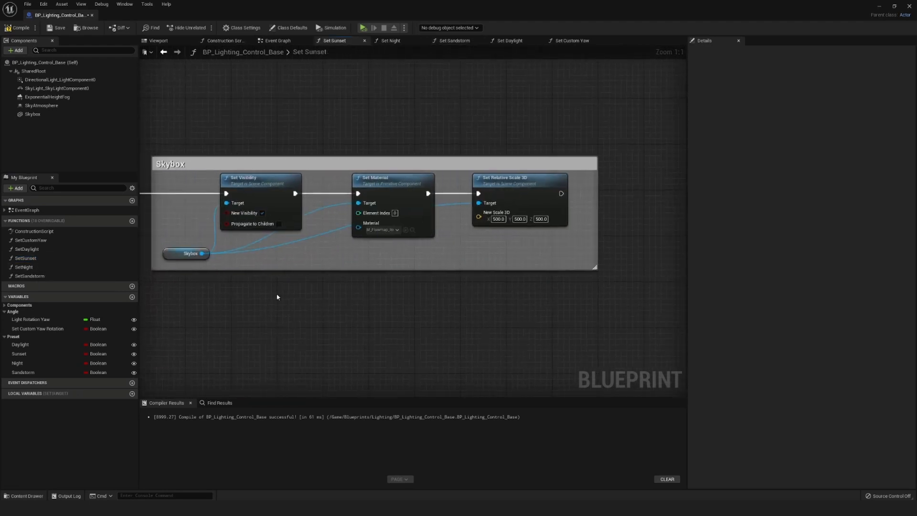
right_drag(269, 297, 322, 298)
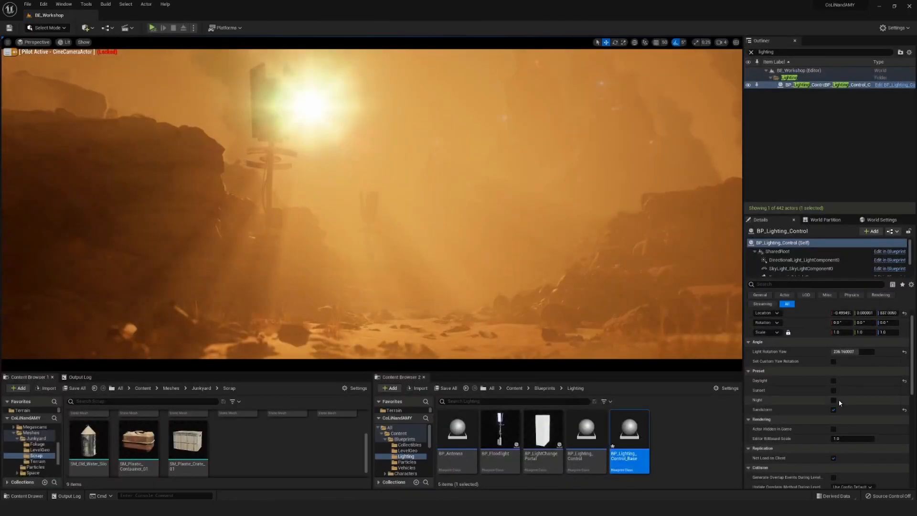
Return to the level and apply the Sunset preset on BP_Lighting_Control in place of Sandstorm.
click(834, 391)
click(834, 409)
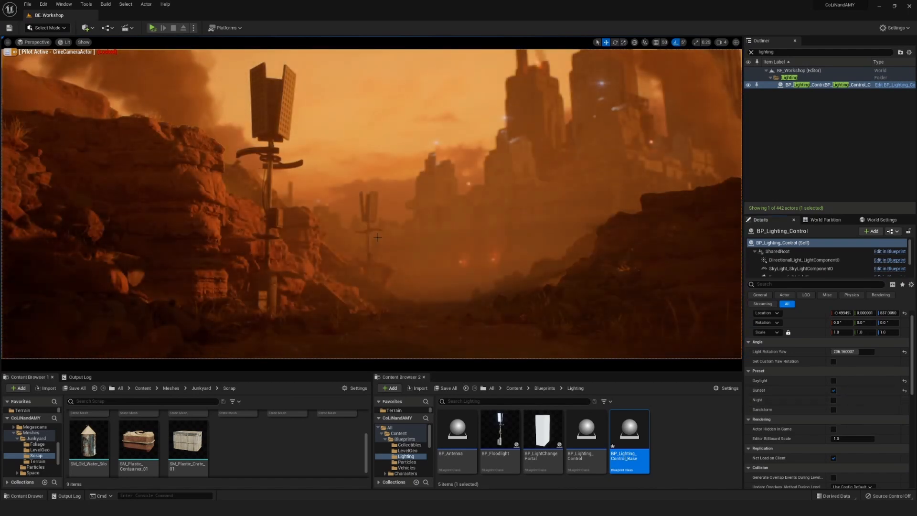
click(377, 245)
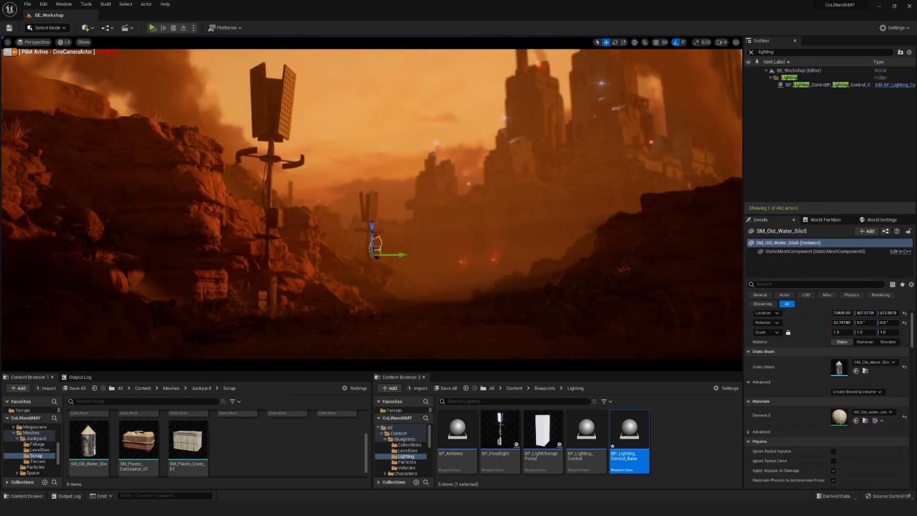
Reselect BP_Lighting_Control, apply the Night preset in place of Sunset, and stop piloting the camera to look at the night sky.
click(812, 85)
click(834, 401)
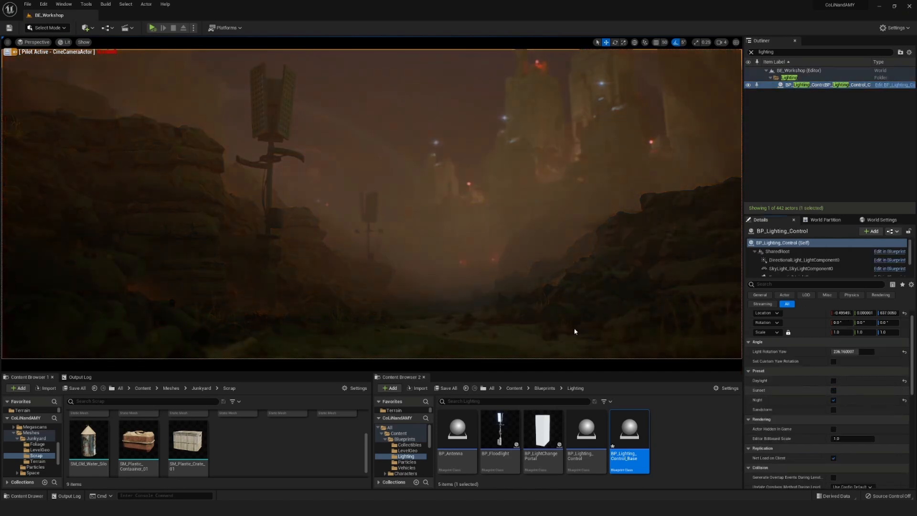
click(7, 52)
right_drag(268, 191, 361, 137)
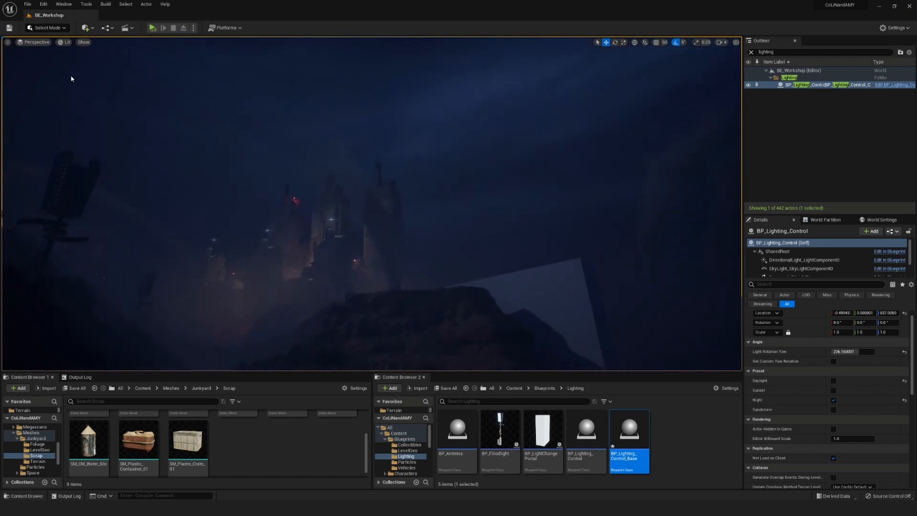
Return the viewport to the CineCameraActor view and switch BP_Lighting_Control from the Night preset back to Sunset.
click(29, 43)
click(58, 130)
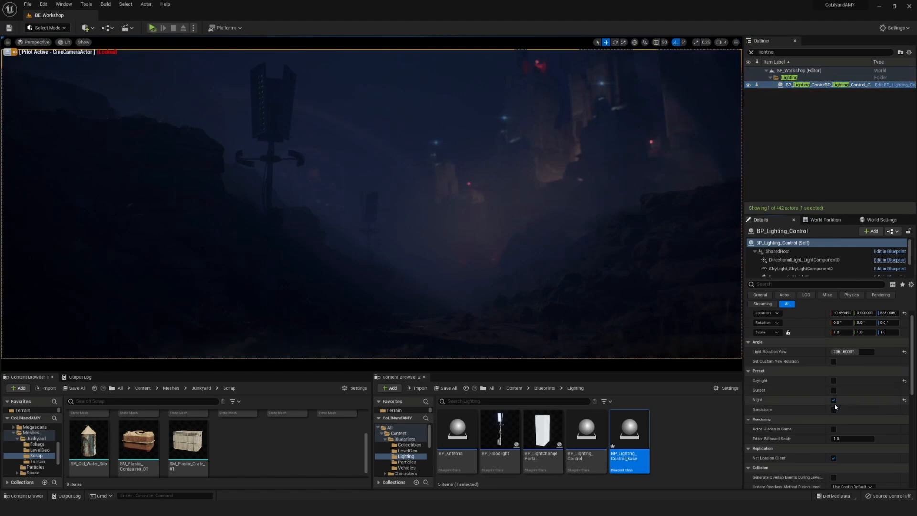
click(833, 390)
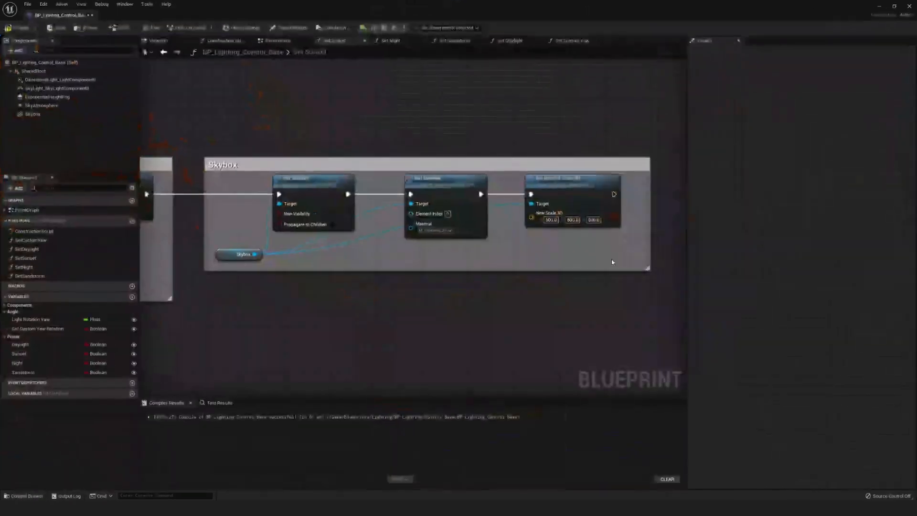
Go back to Set Sunset in BP_Lighting_Control_Base, examine its Skybox section's Set Material and Set Relative Scale 3D nodes, and show the blueprint's 3D preview.
scroll(432, 222, up, 5)
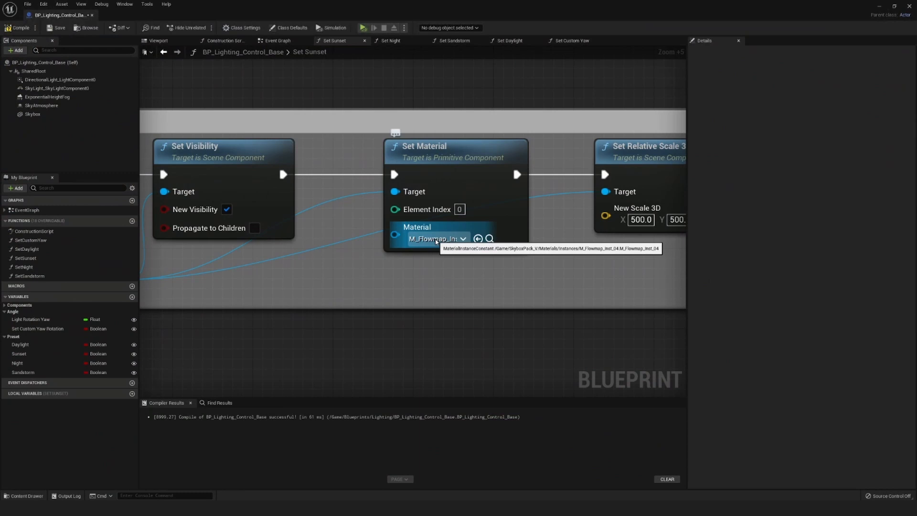
scroll(436, 241, down, 3)
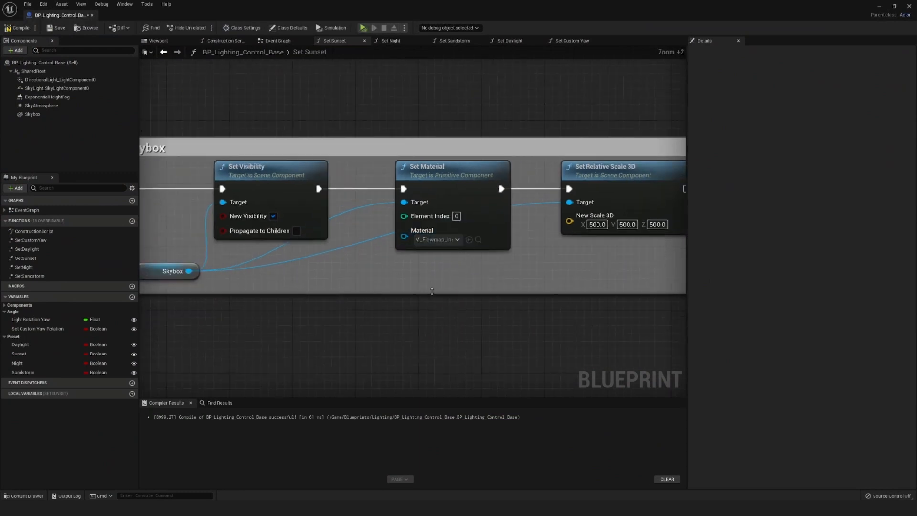
right_drag(501, 319, 399, 313)
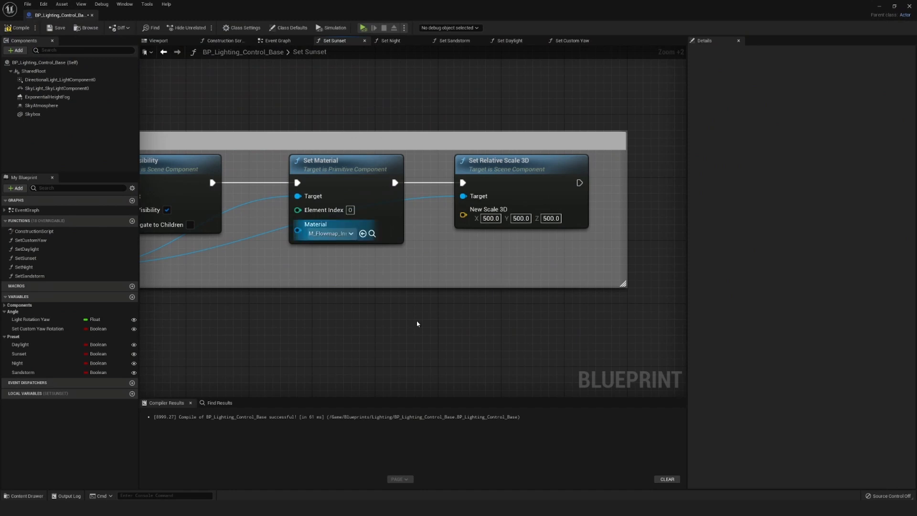
scroll(451, 276, down, 3)
scroll(451, 275, down, 3)
scroll(326, 294, up, 4)
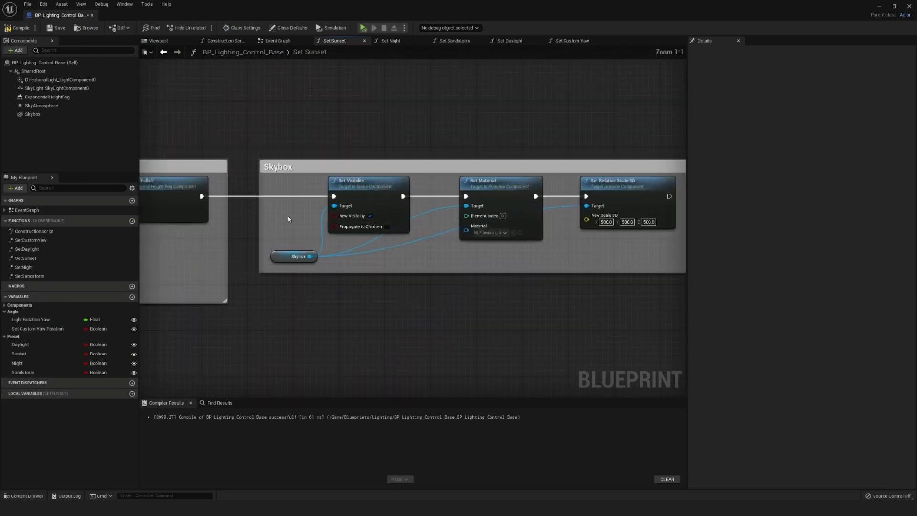
scroll(338, 275, down, 5)
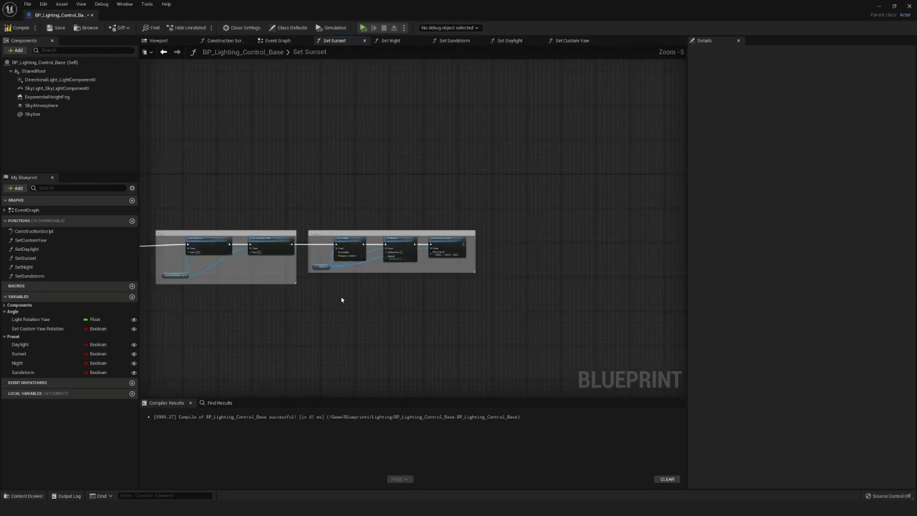
right_drag(310, 345, 358, 342)
right_drag(267, 296, 315, 302)
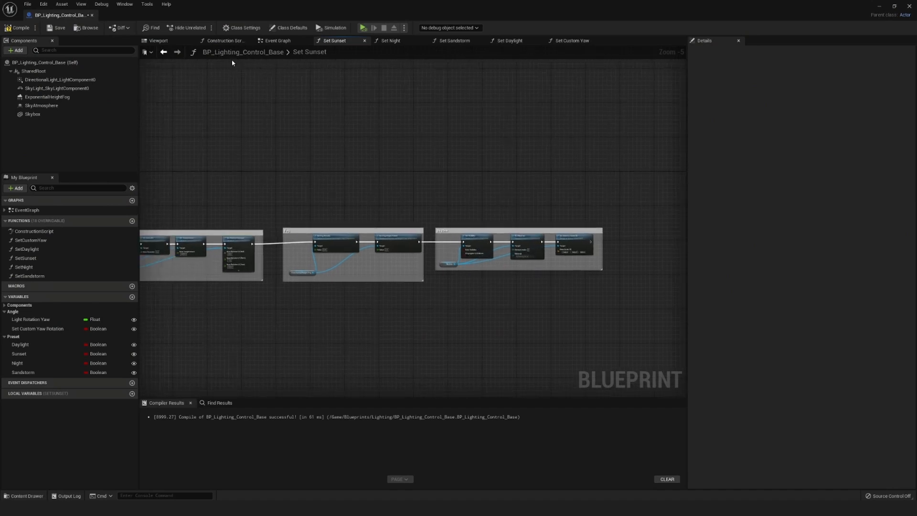
click(158, 41)
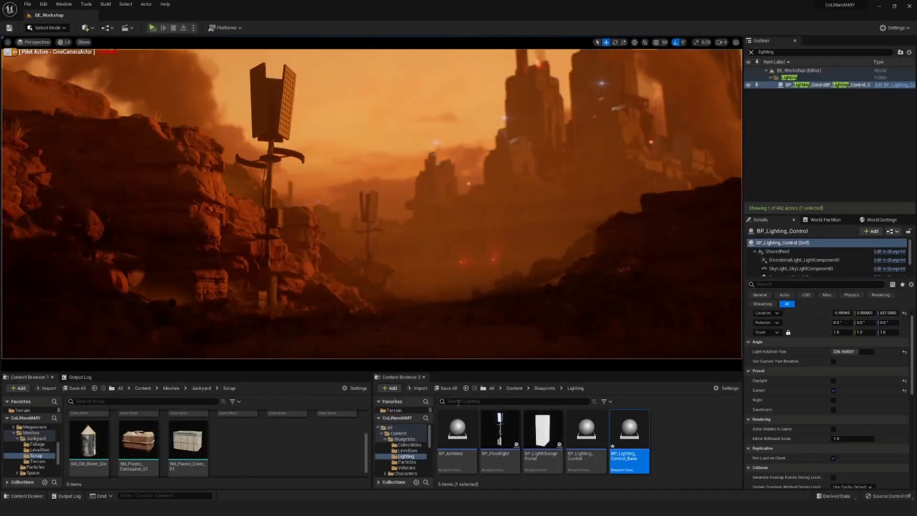
Return to the level editor and open TOD_Level from the Maps folder of the project content.
click(514, 387)
scroll(592, 475, down, 3)
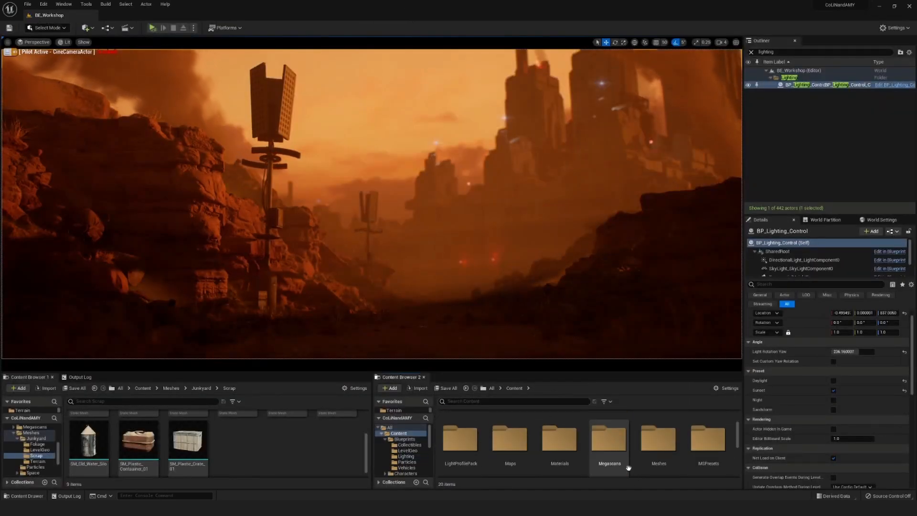
double_click(510, 421)
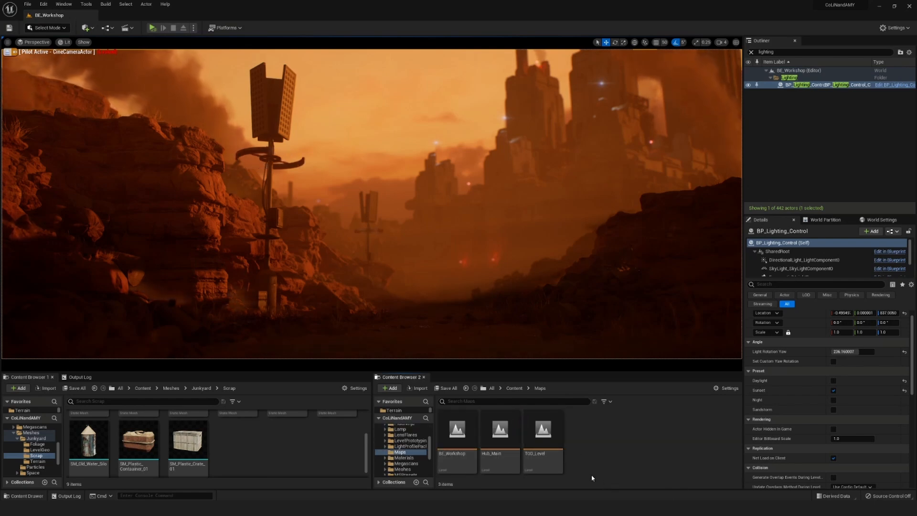
double_click(545, 437)
click(480, 336)
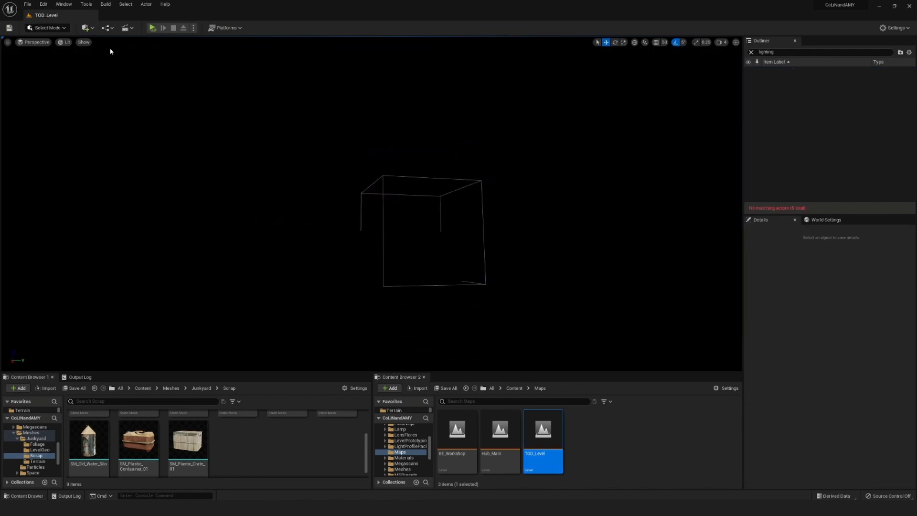
View the geometry of TOD_Level in Unlit mode, then restore the Lit view mode.
click(64, 42)
click(79, 70)
key(w)
right_drag(308, 164, 334, 174)
key(s)
key(w)
key(s)
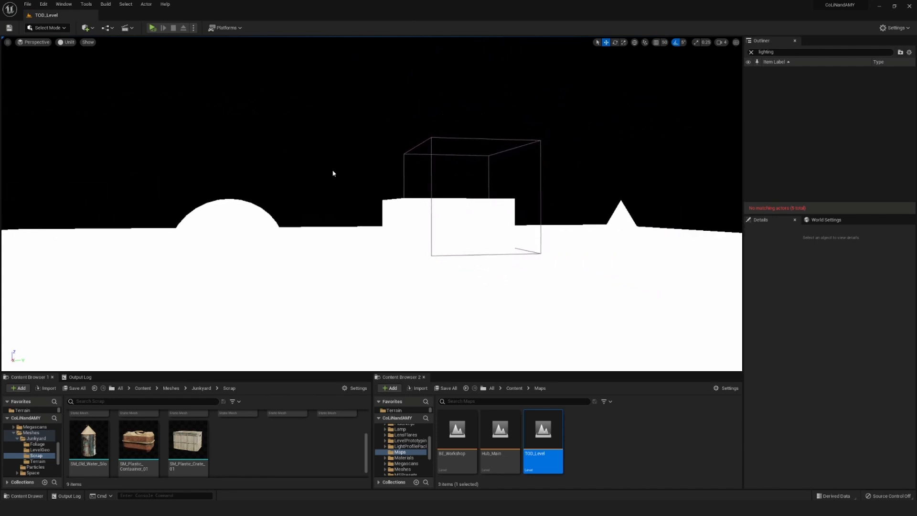
click(66, 42)
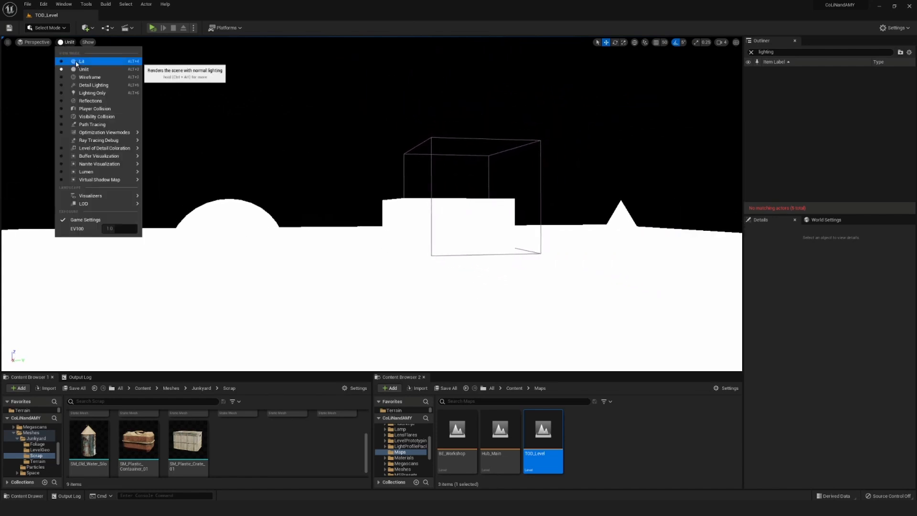
click(76, 63)
Search the whole project content for "lighting_" and place BP_Lighting_Control_Base in TOD_Level above the basic shapes.
click(464, 401)
text(lighting)
click(600, 485)
click(515, 388)
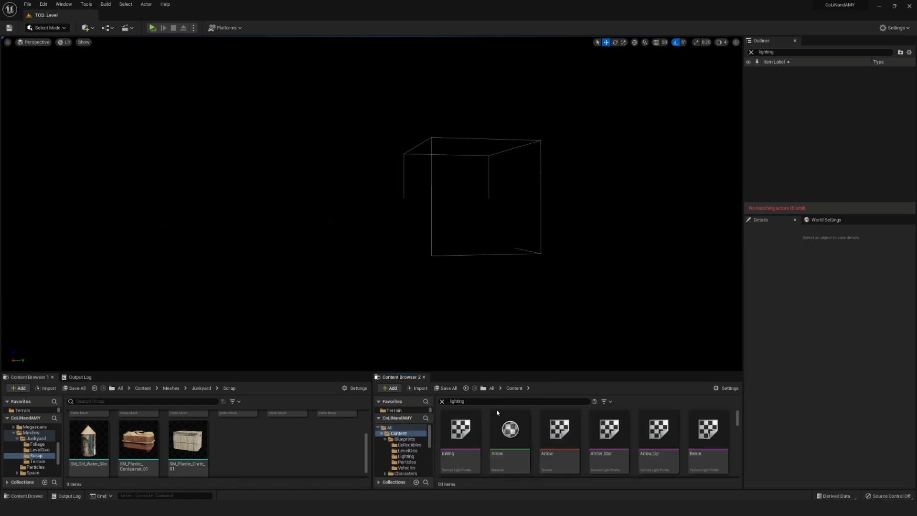
scroll(621, 448, down, 1)
click(485, 401)
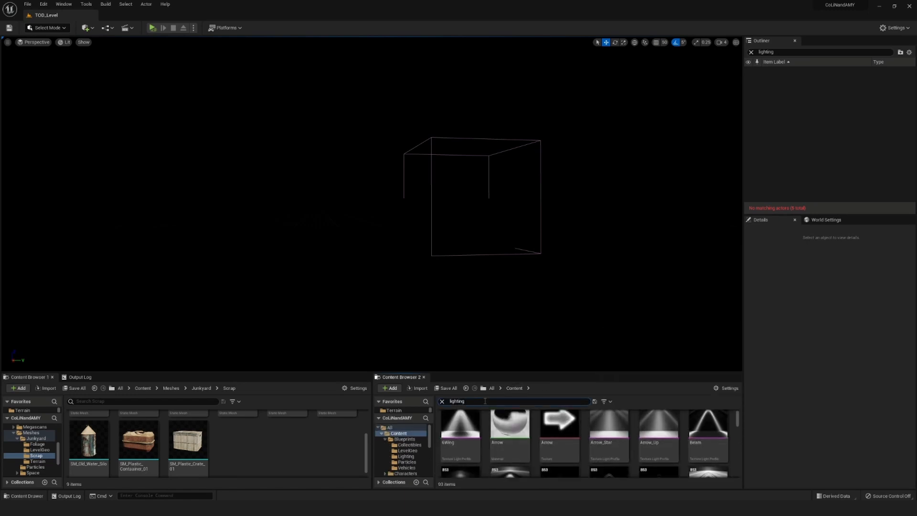
text(_ba)
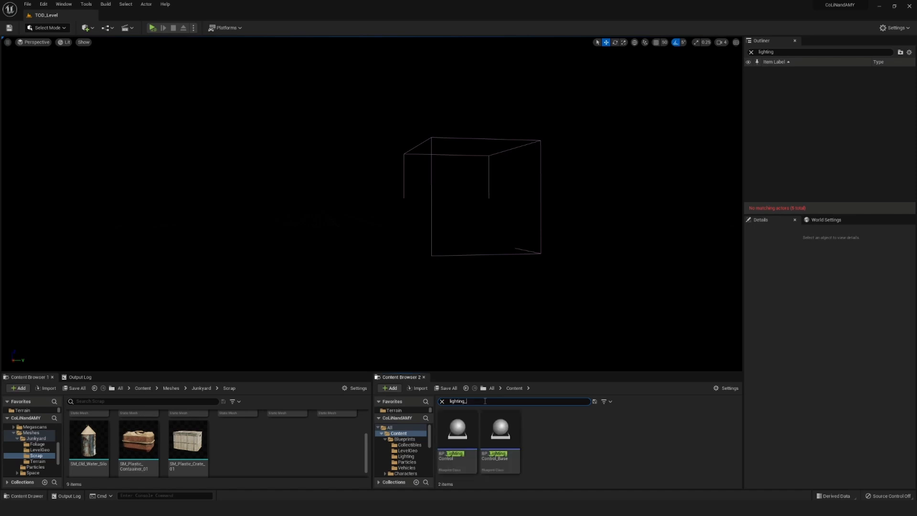
drag(500, 433, 467, 168)
scroll(398, 232, down, 5)
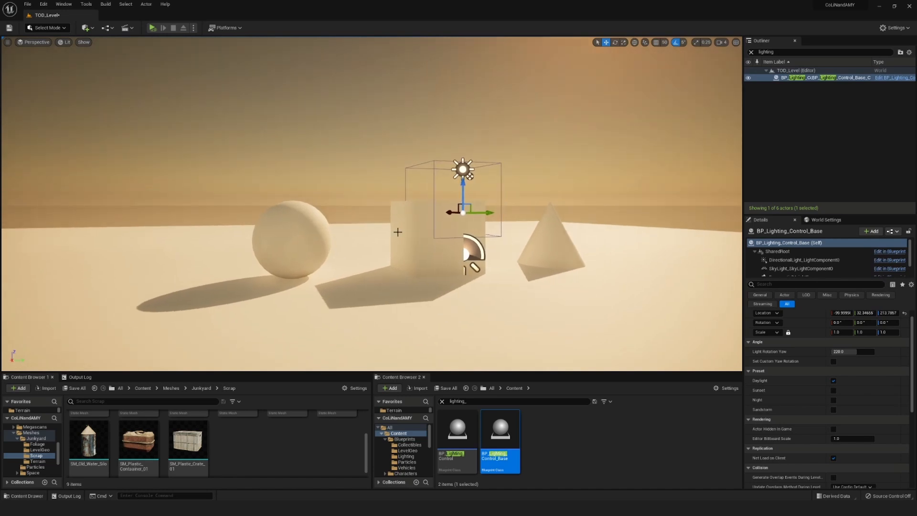
Apply the Sunset preset on the placed BP_Lighting_Control_Base in place of Daylight, and replace it with the Night preset.
mouse_move(411, 231)
right_down()
mouse_move(410, 186)
mouse_move(411, 231)
right_up()
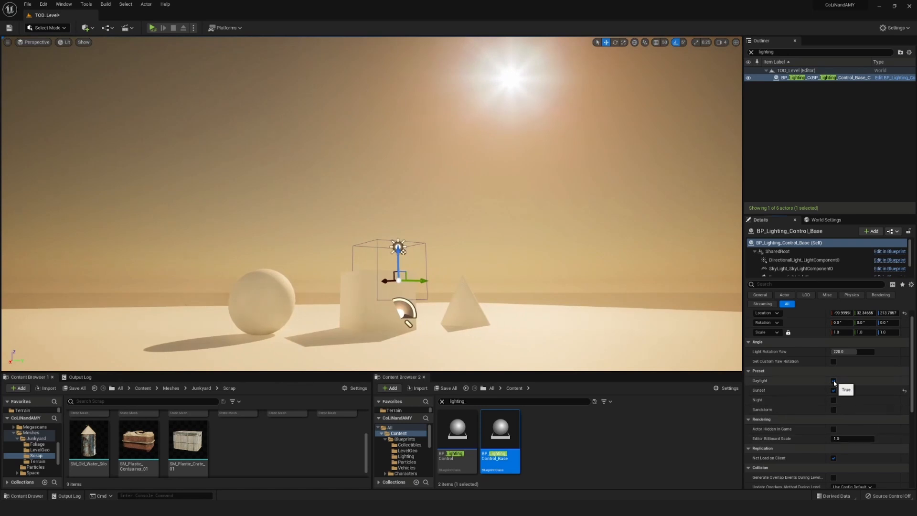
click(834, 391)
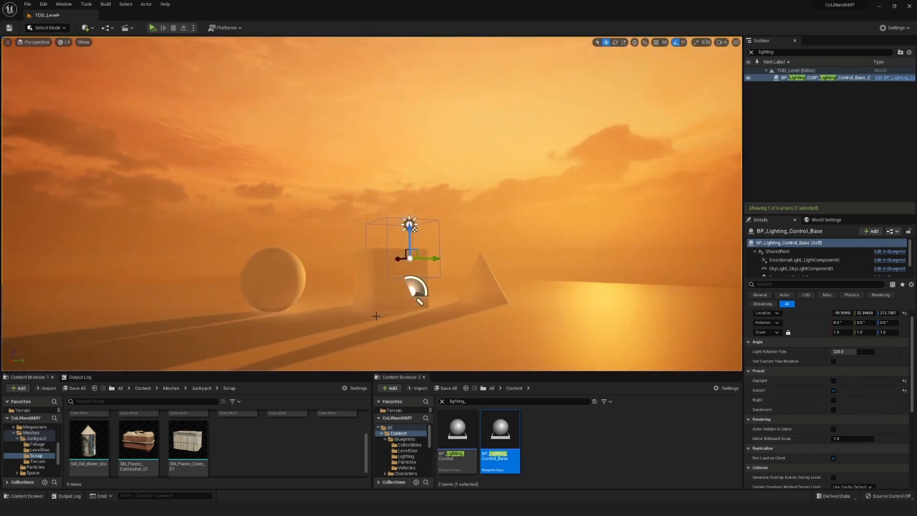
click(834, 400)
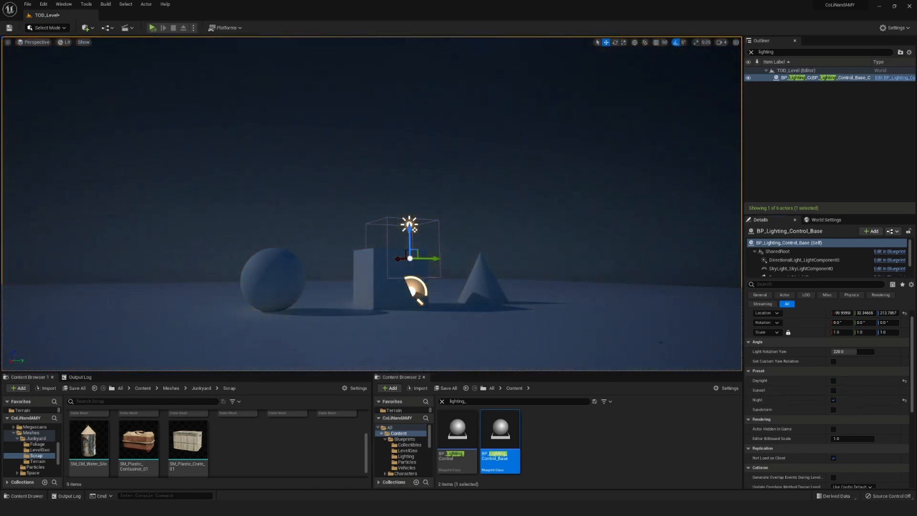
Apply the Sandstorm preset, enable Set Custom Yaw Rotation and lower the Light Rotation Yaw to turn the sun.
click(835, 410)
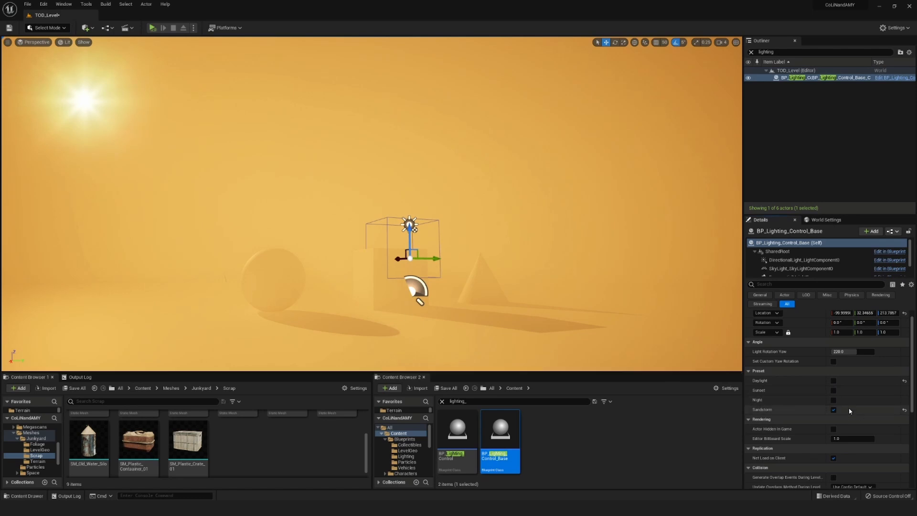
click(834, 362)
mouse_move(846, 352)
mouse_down()
mouse_move(805, 352)
mouse_move(831, 352)
mouse_up()
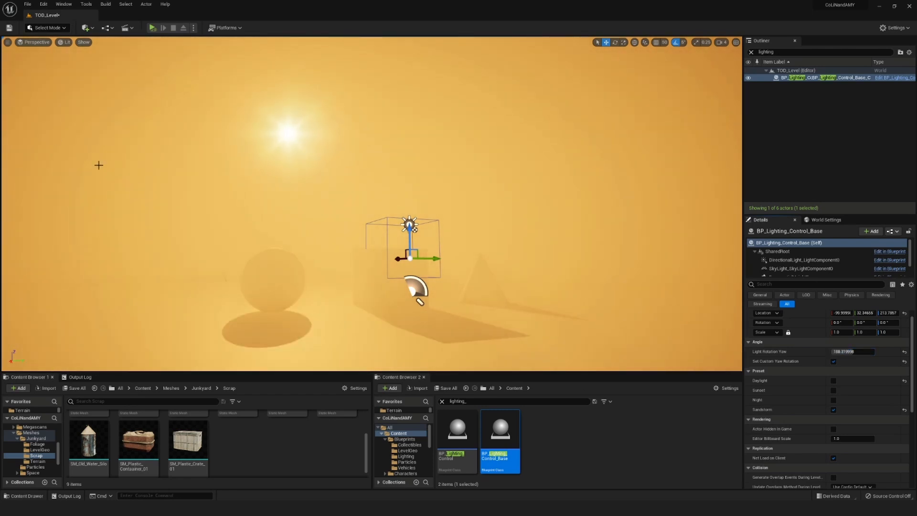
Search the project content for "be" and open the BE_Workshop level, saving the changes to TOD_Level.
click(478, 402)
text(beworksho)
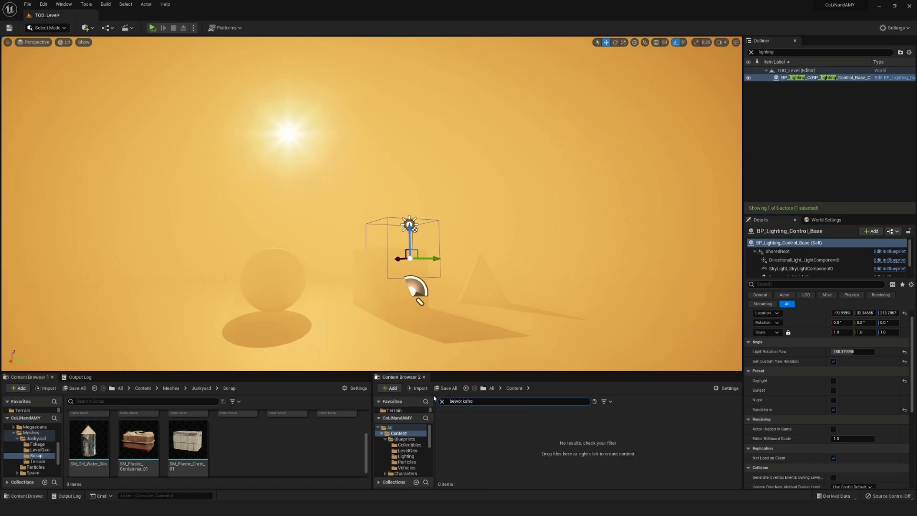
double_click(457, 401)
text(be)
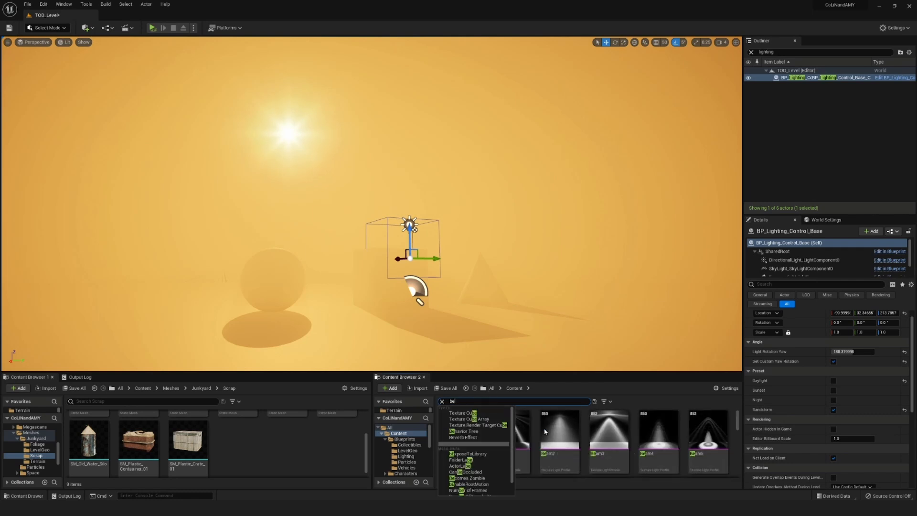
scroll(587, 465, down, 5)
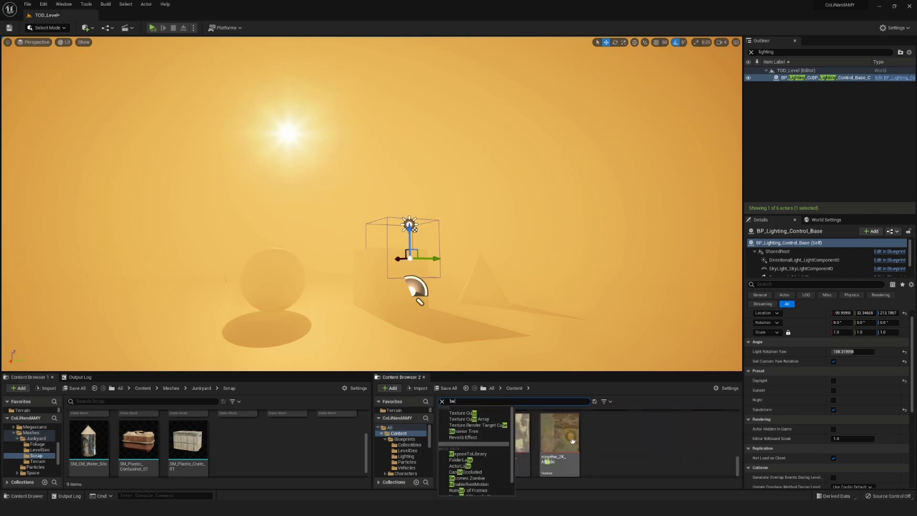
click(623, 453)
scroll(599, 466, up, 5)
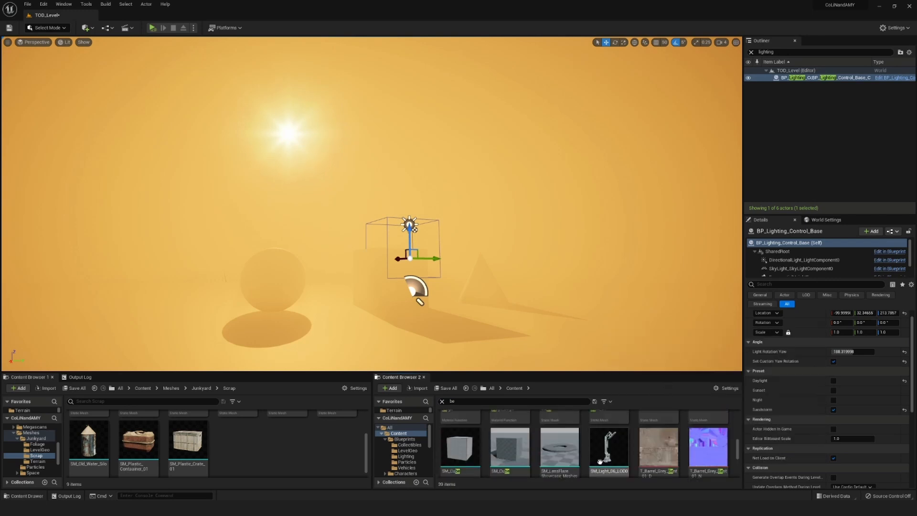
scroll(591, 453, up, 5)
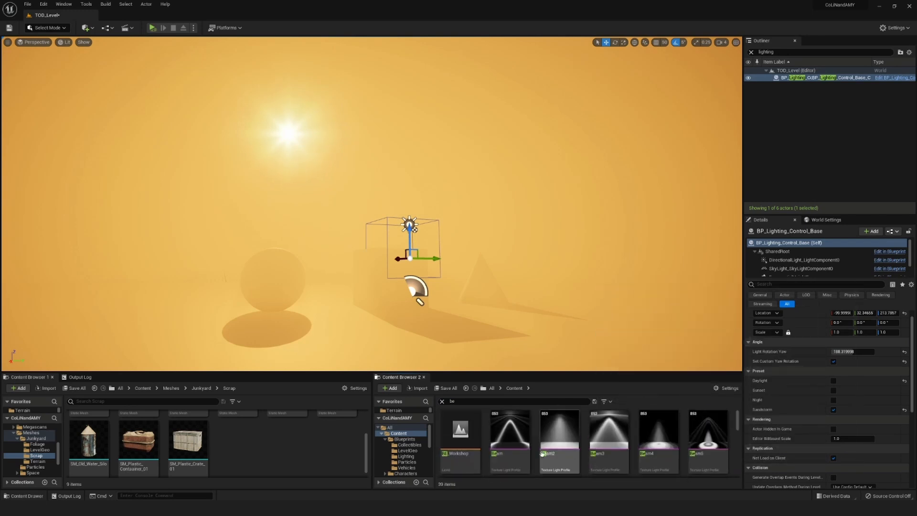
click(470, 432)
double_click(469, 433)
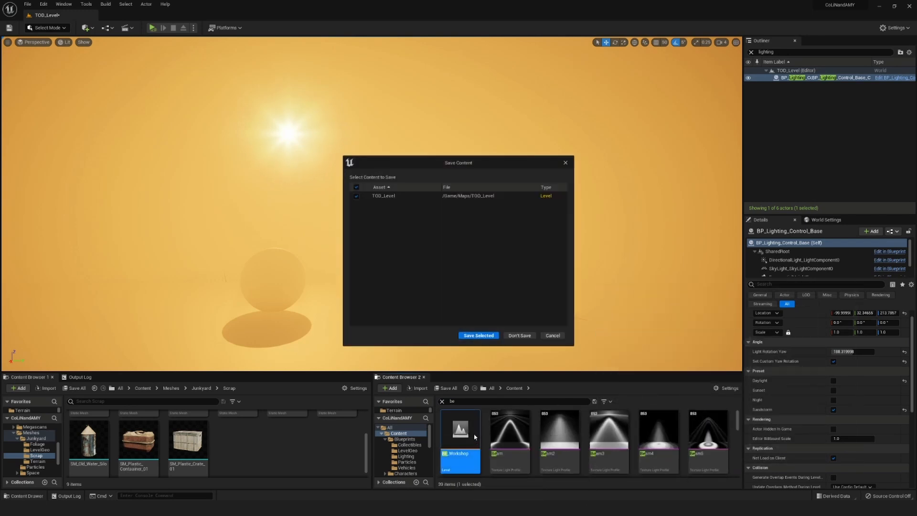
click(483, 336)
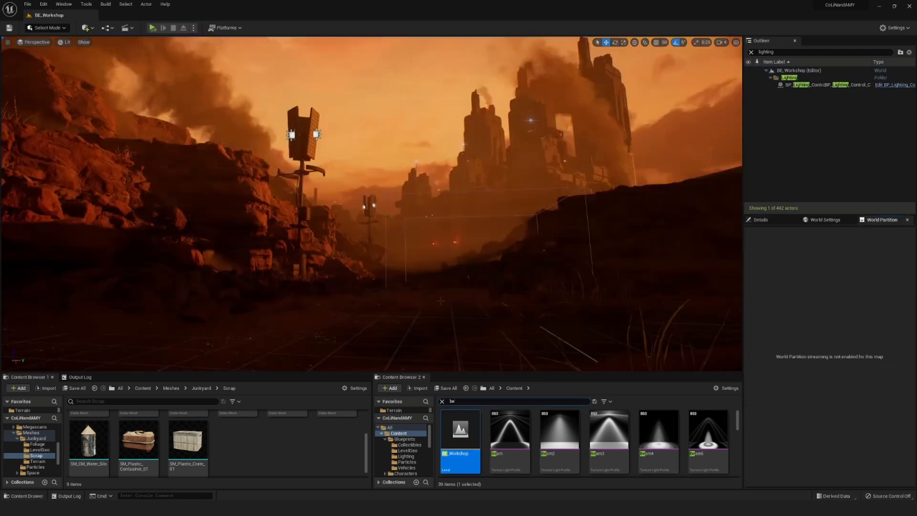
View the BE_Workshop level through CineCameraActor and switch to the BP_Lighting_Control_Base blueprint.
click(42, 45)
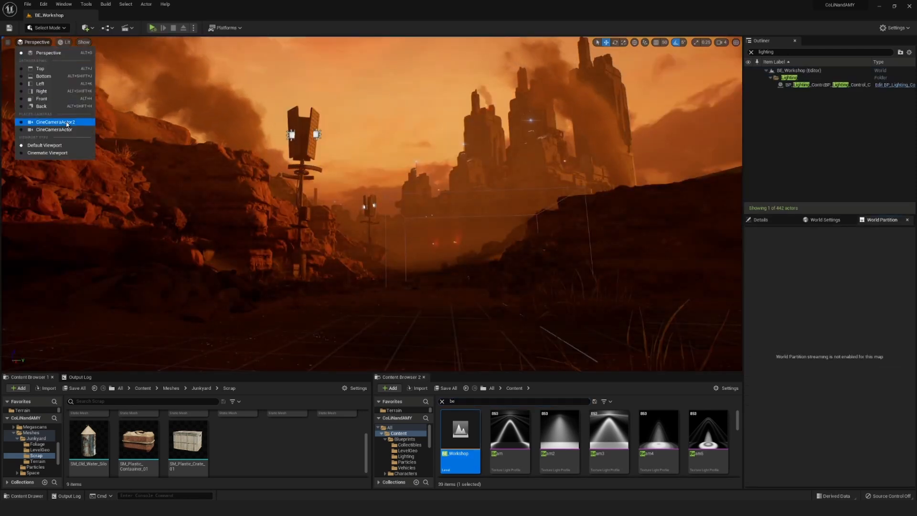
click(68, 129)
drag(545, 0, 545, 1)
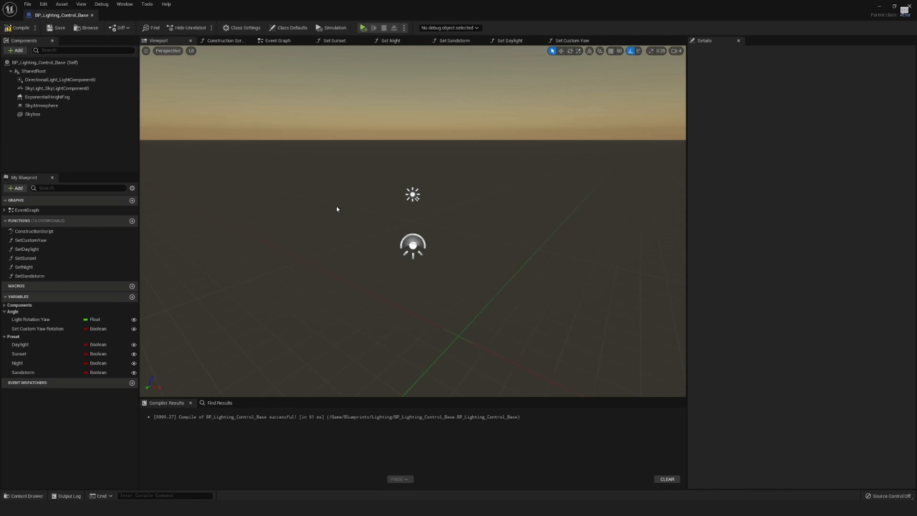
Examine the blueprint's preview and the Skylight, Directional Light and Fog nodes of its Set Sunset function, and compile the blueprint.
scroll(379, 221, up, 5)
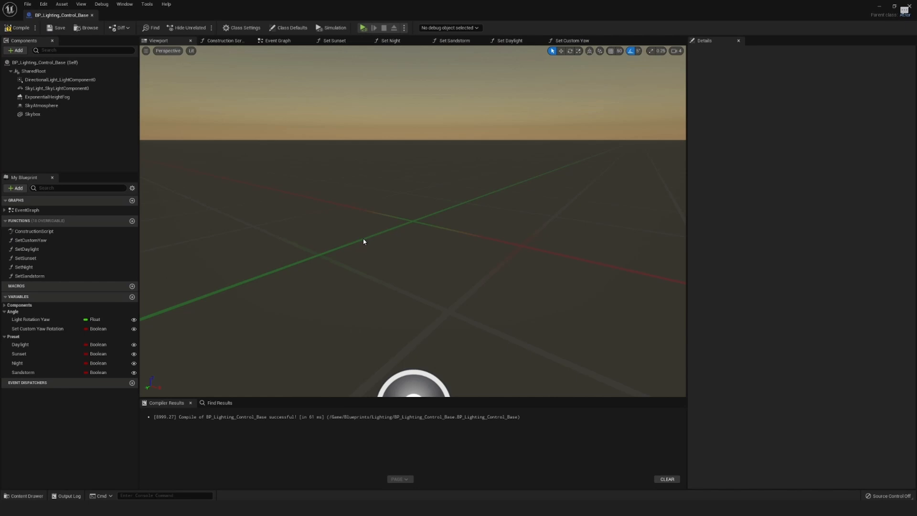
scroll(363, 241, down, 5)
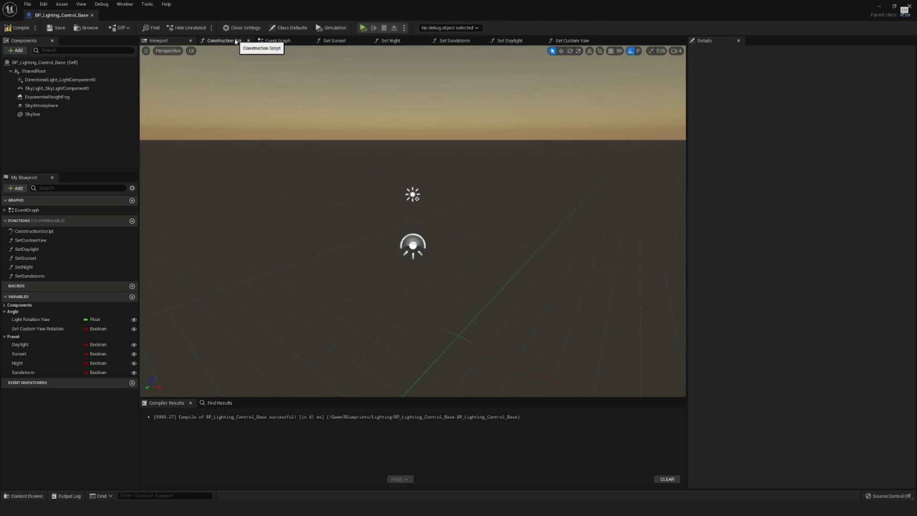
click(333, 41)
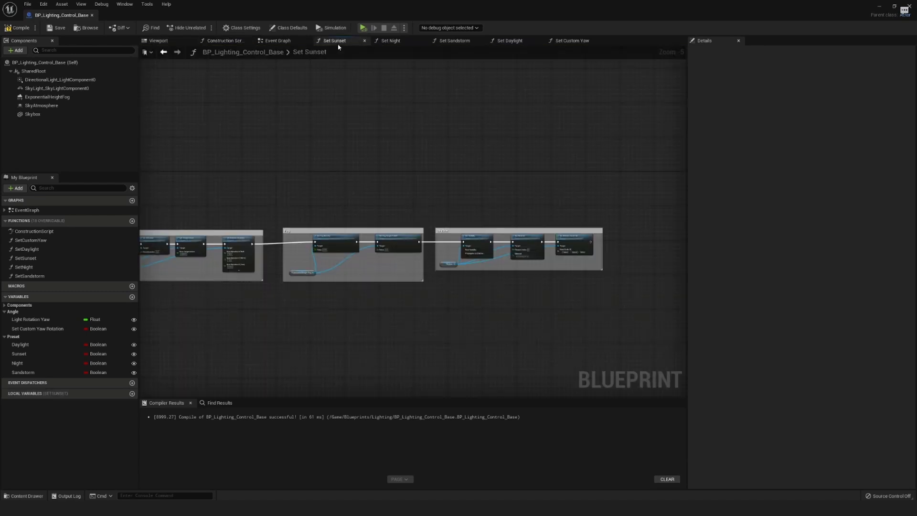
right_drag(253, 315, 473, 337)
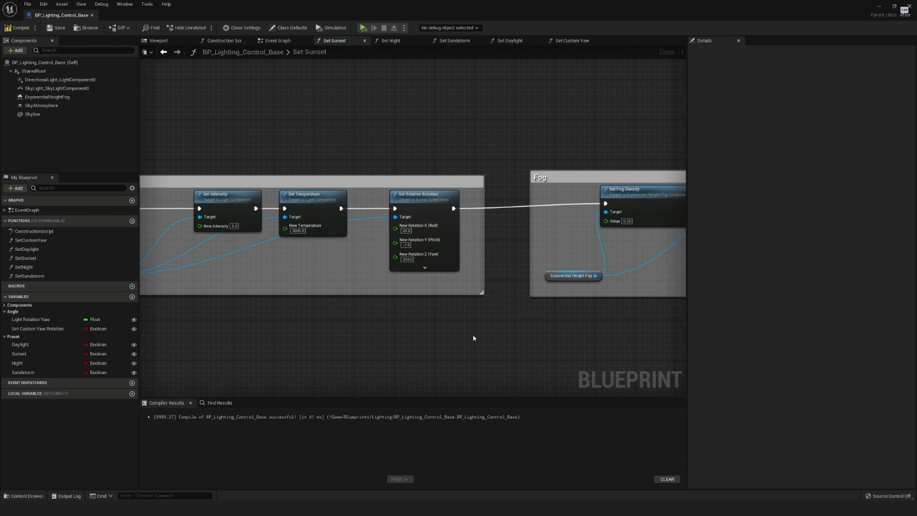
scroll(456, 309, down, 5)
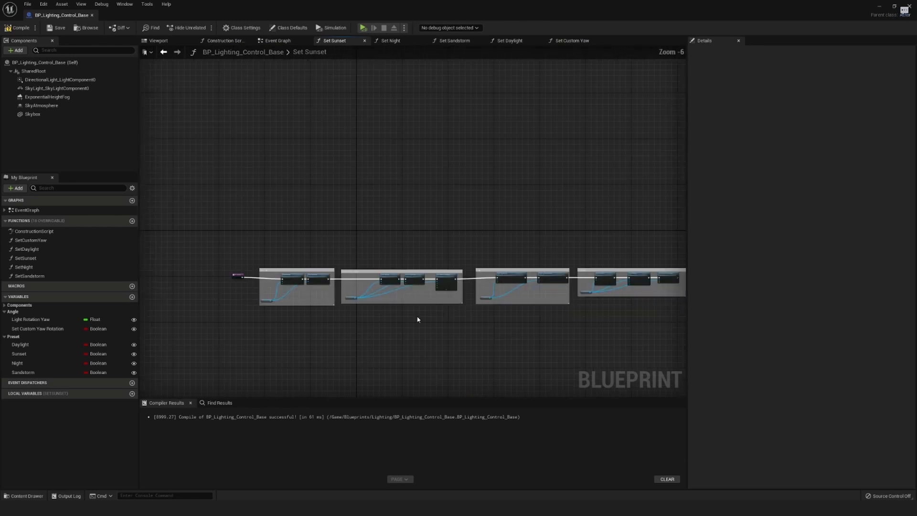
scroll(243, 311, up, 4)
right_drag(401, 308, 368, 317)
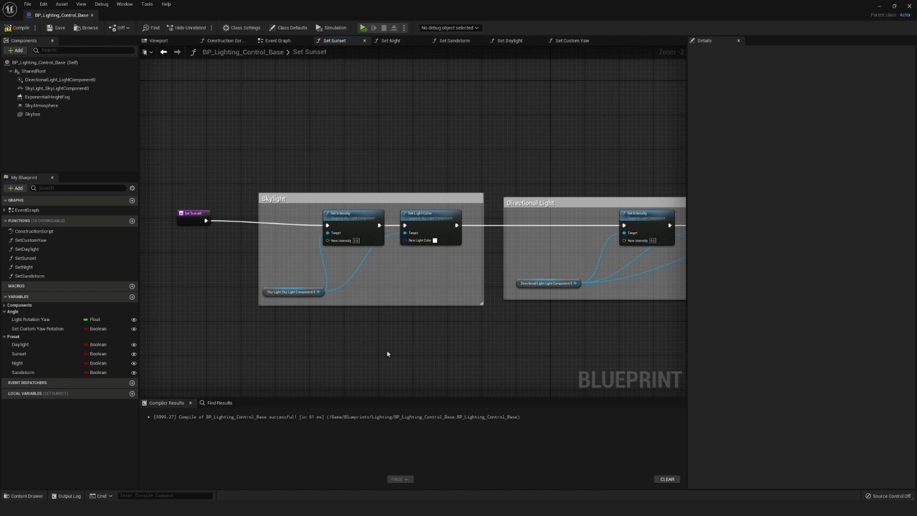
click(18, 28)
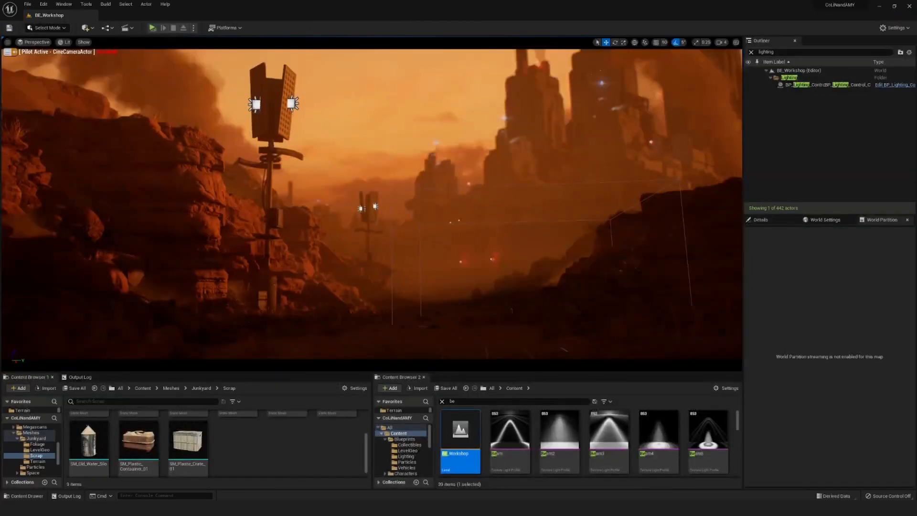
Clear the content search and apply the Daylight preset on the BP_Lighting_Control actor of BE_Workshop in place of Sunset.
click(441, 401)
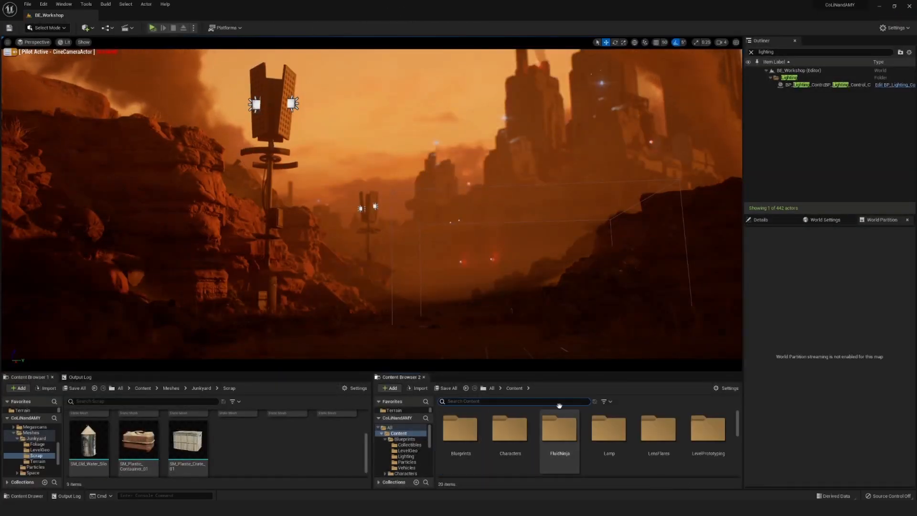
click(788, 85)
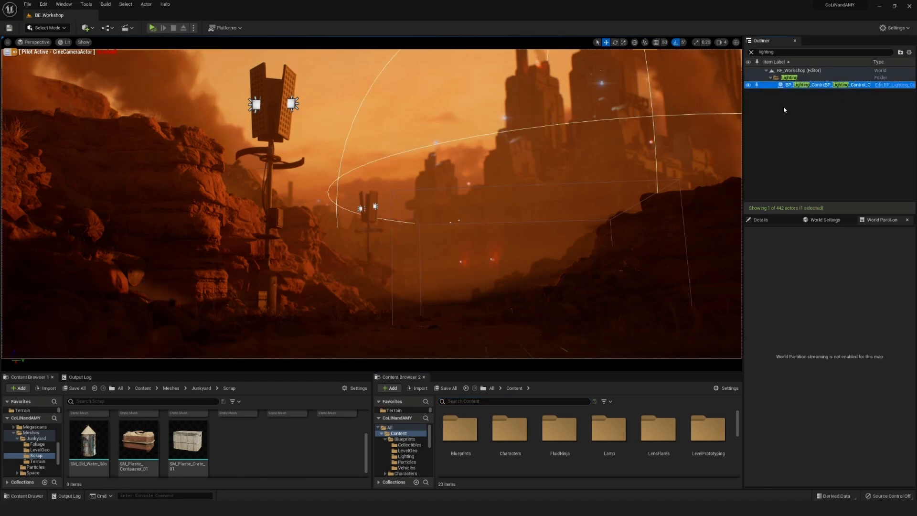
click(761, 220)
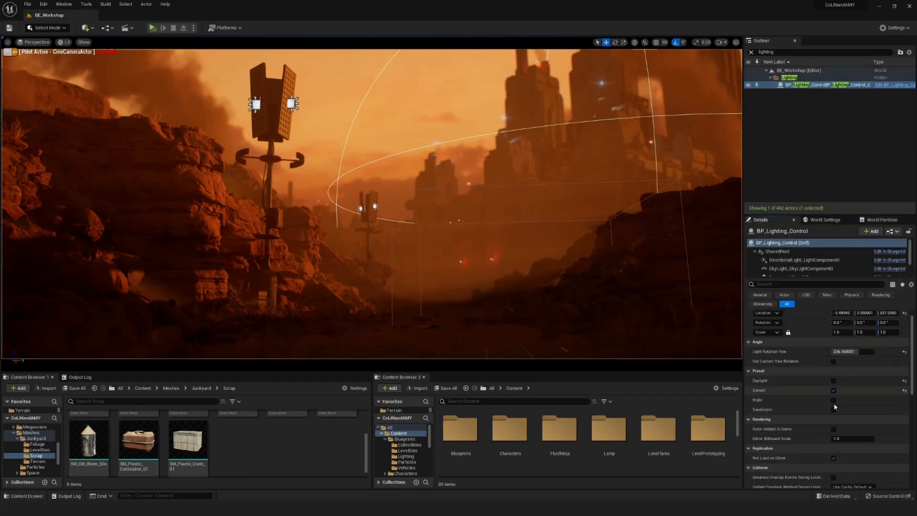
click(834, 382)
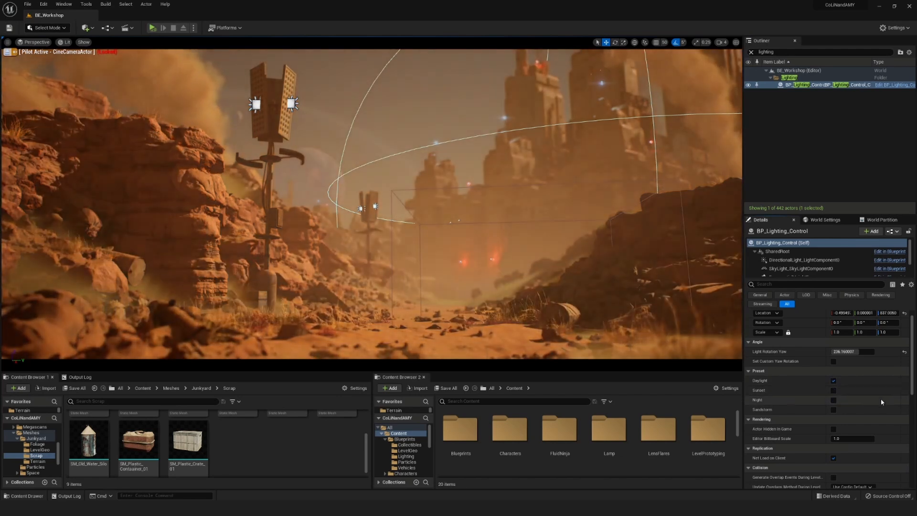
Search the content for "bp_lighting" and start migrating BP_Lighting_Control_Base, saving BP_Lighting_Control and TOD_Level.
click(465, 401)
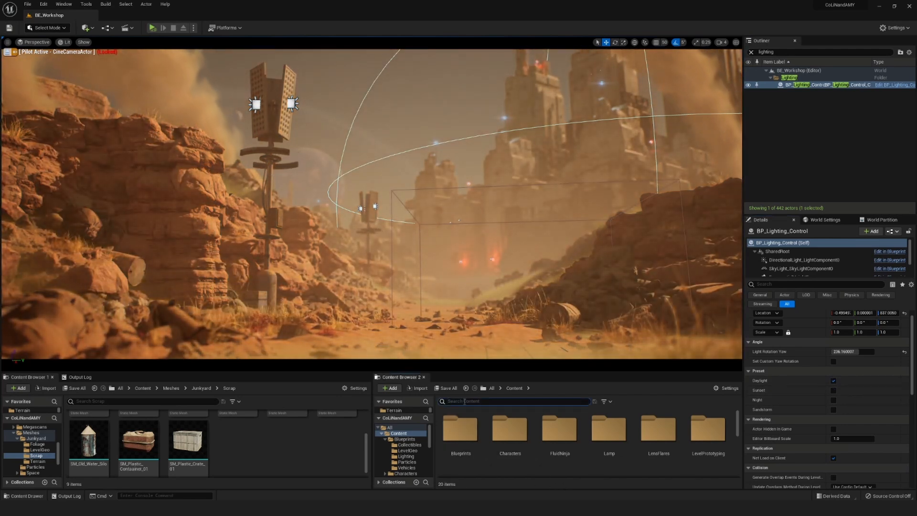
text(bp_lighting)
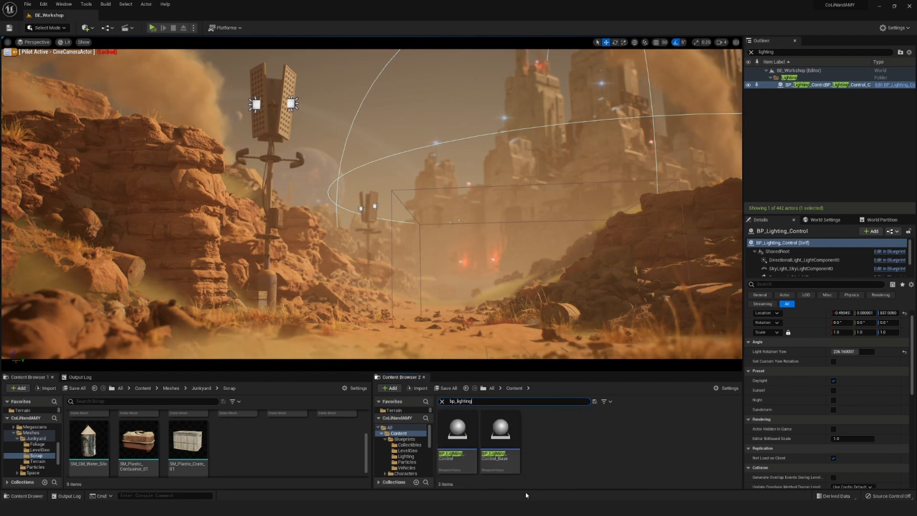
right_click(497, 436)
mouse_move(550, 323)
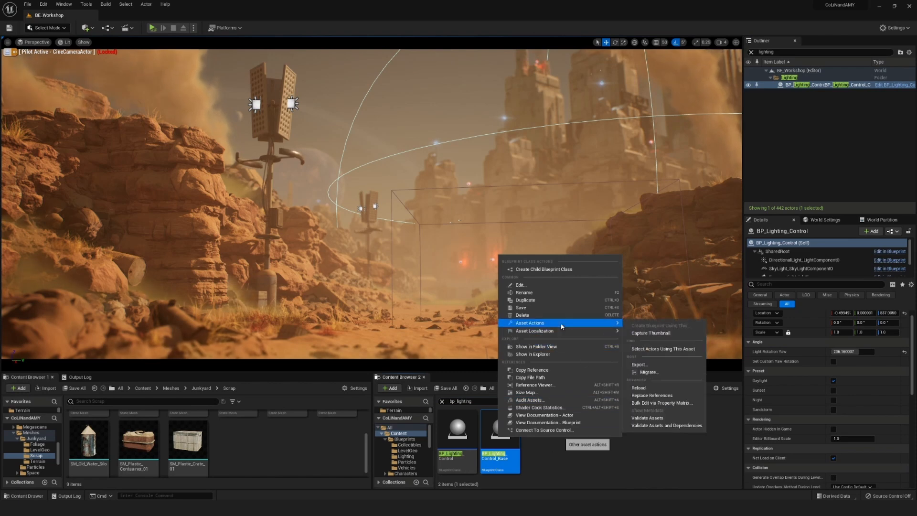
click(661, 377)
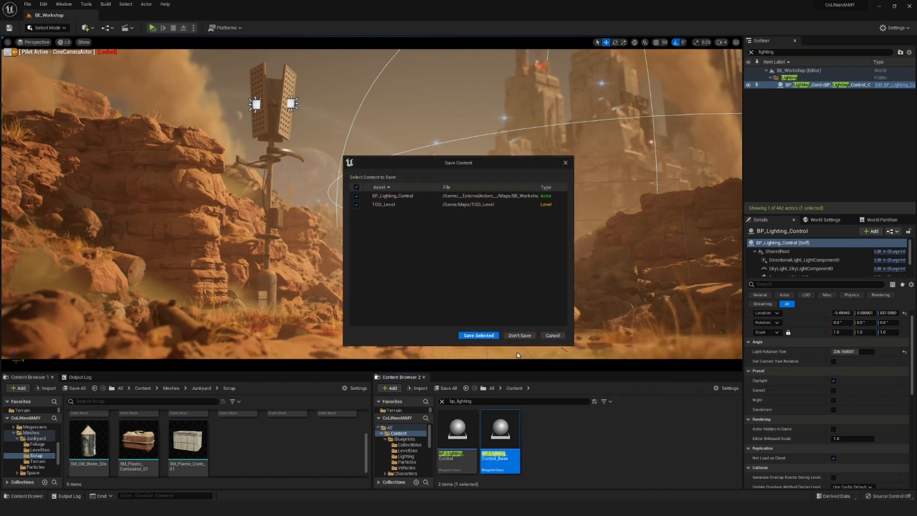
click(479, 335)
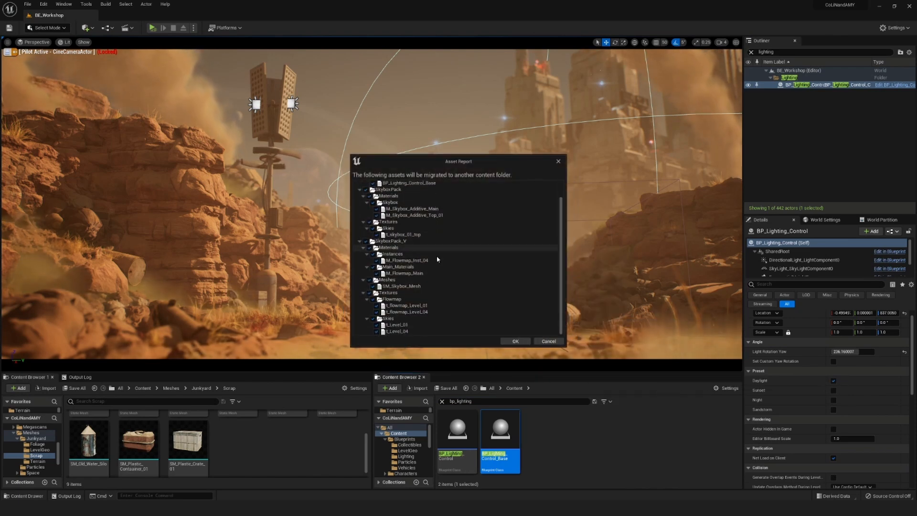
Review the blueprint, skybox materials, meshes and textures listed for migration in the Asset Report and accept the list.
scroll(437, 260, up, 2)
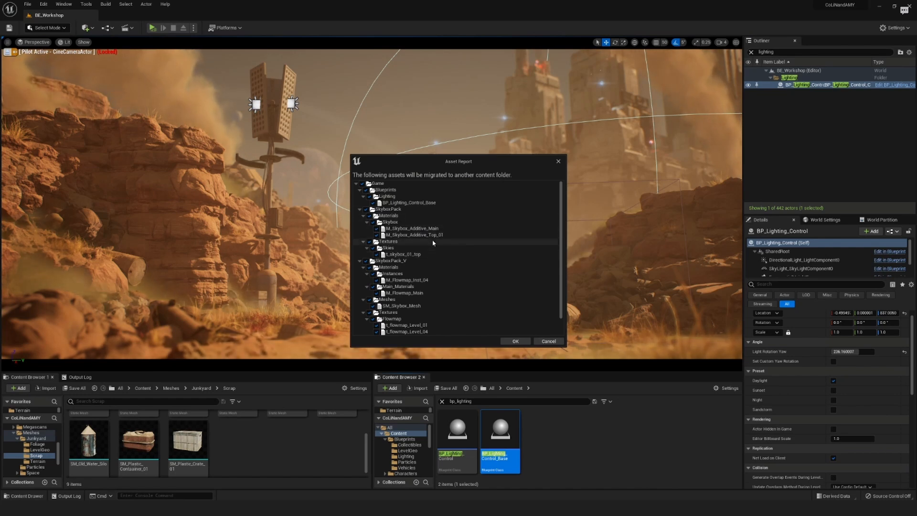
scroll(421, 244, down, 1)
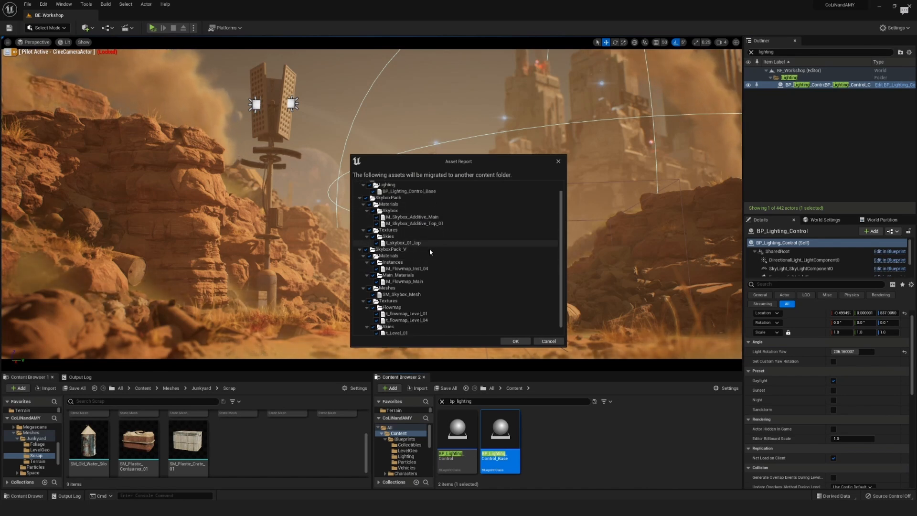
scroll(420, 296, down, 1)
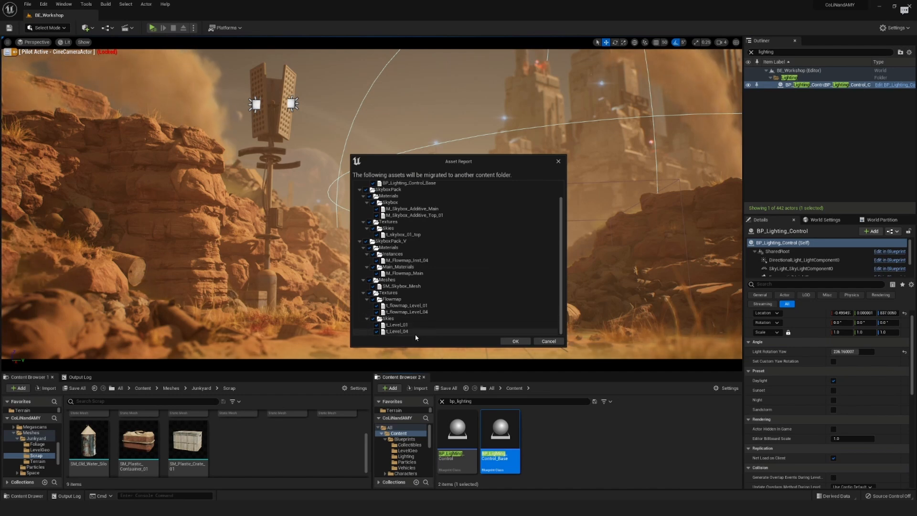
scroll(431, 302, up, 2)
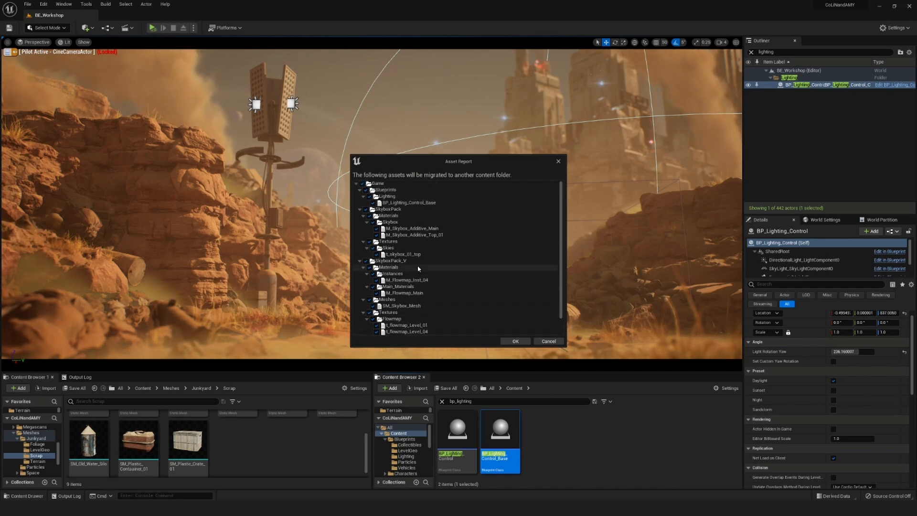
scroll(431, 303, down, 2)
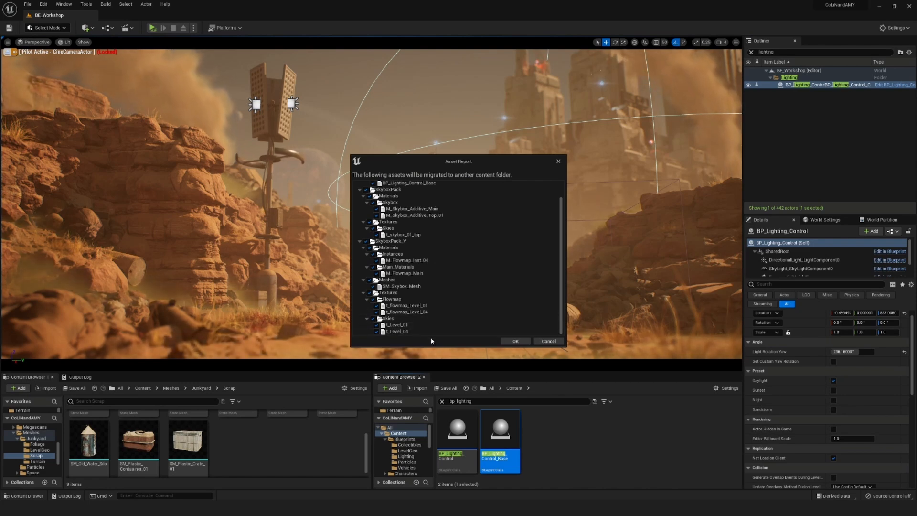
scroll(425, 325, up, 2)
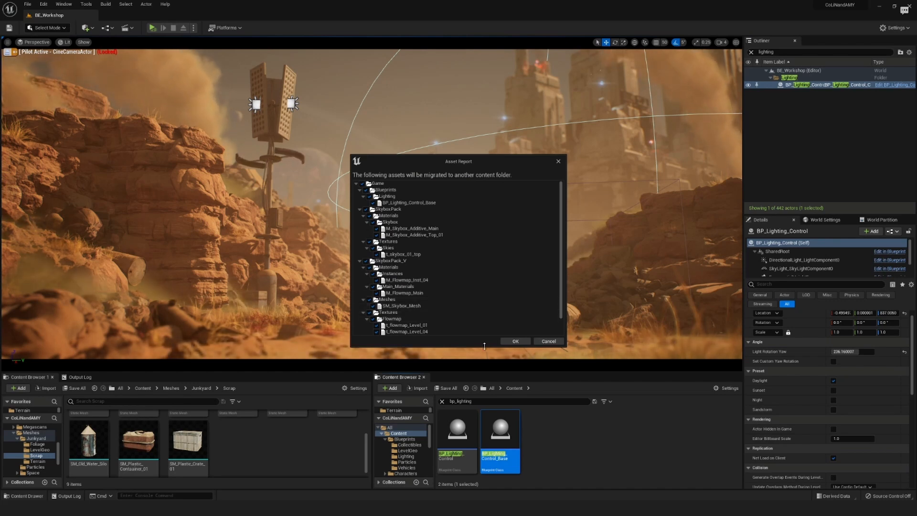
click(514, 341)
click(409, 246)
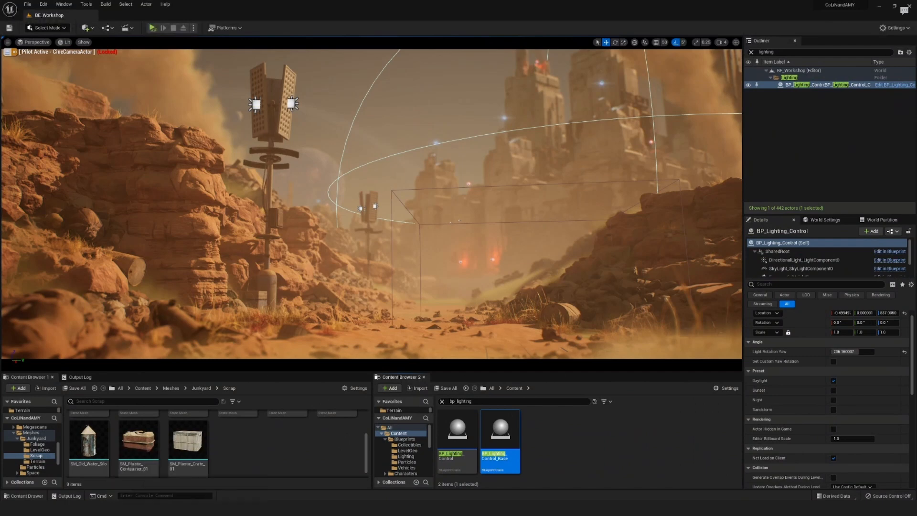
Return to the Set Sunset graph in the BP_Lighting_Control_Base blueprint.
mouse_move(185, 508)
click(220, 474)
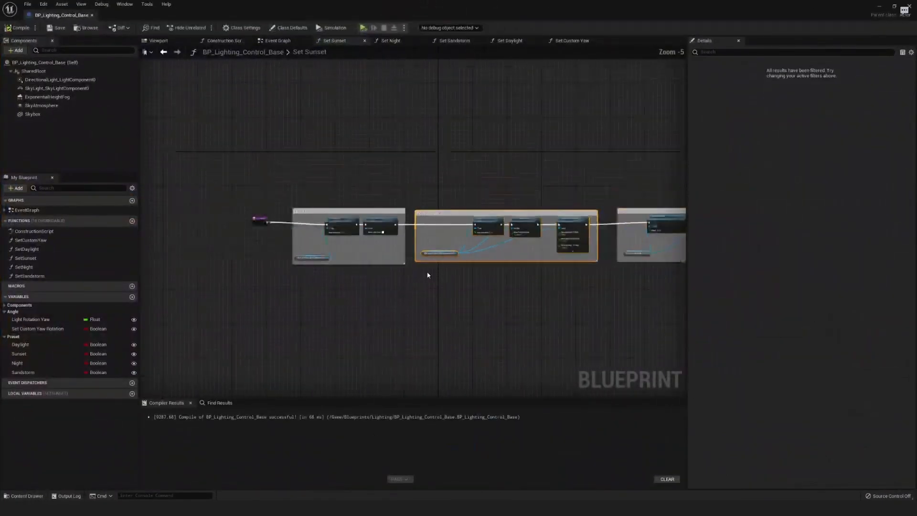
Examine the fog and Skybox node groups of the Set Sunset graph, including the material assigned in the Set Material node.
click(428, 275)
right_drag(665, 289, 528, 297)
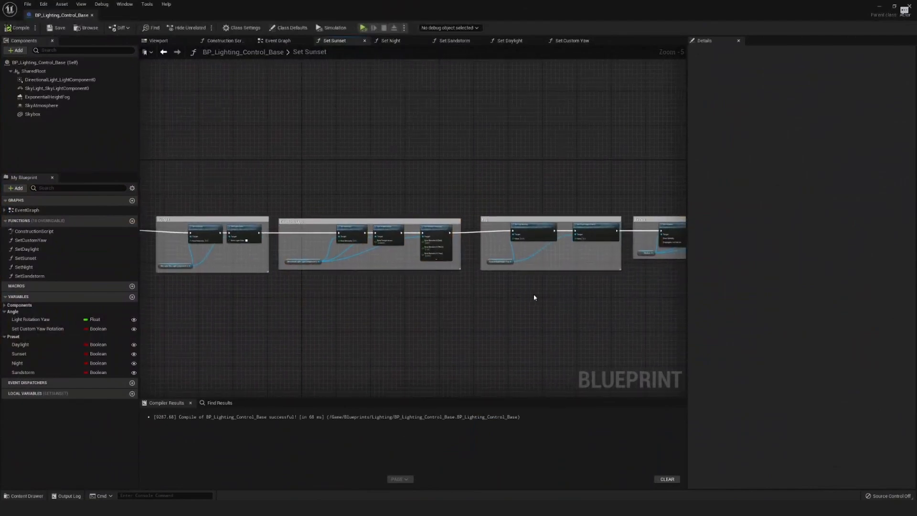
scroll(533, 295, up, 3)
right_drag(615, 286, 455, 310)
scroll(488, 290, down, 3)
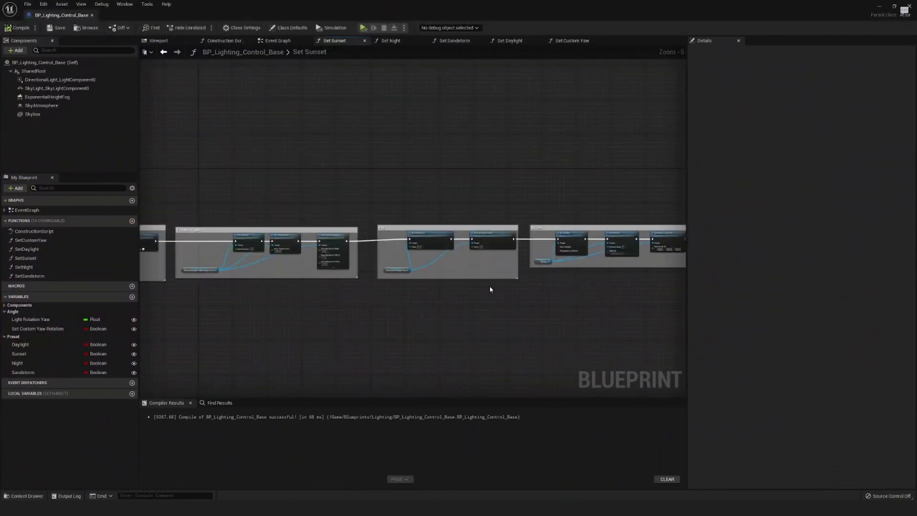
scroll(490, 289, up, 1)
right_drag(537, 286, 419, 304)
scroll(470, 259, up, 3)
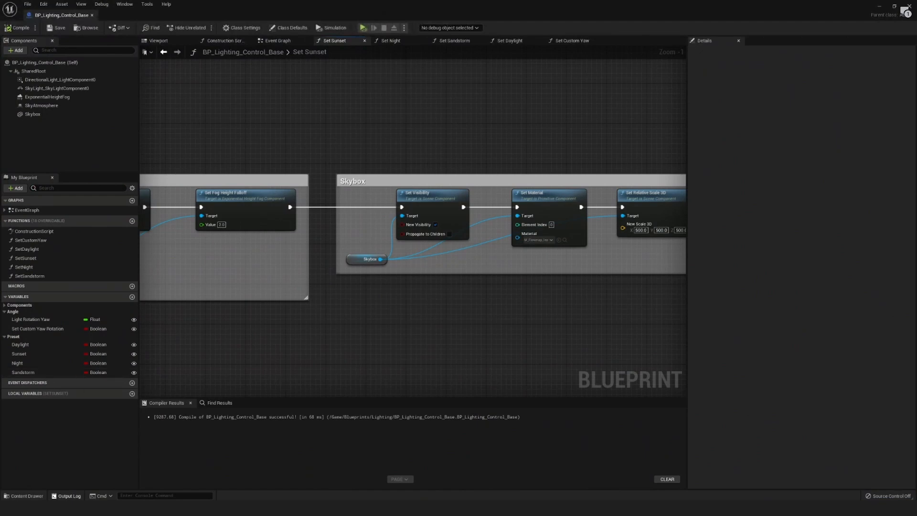
right_drag(502, 256, 420, 257)
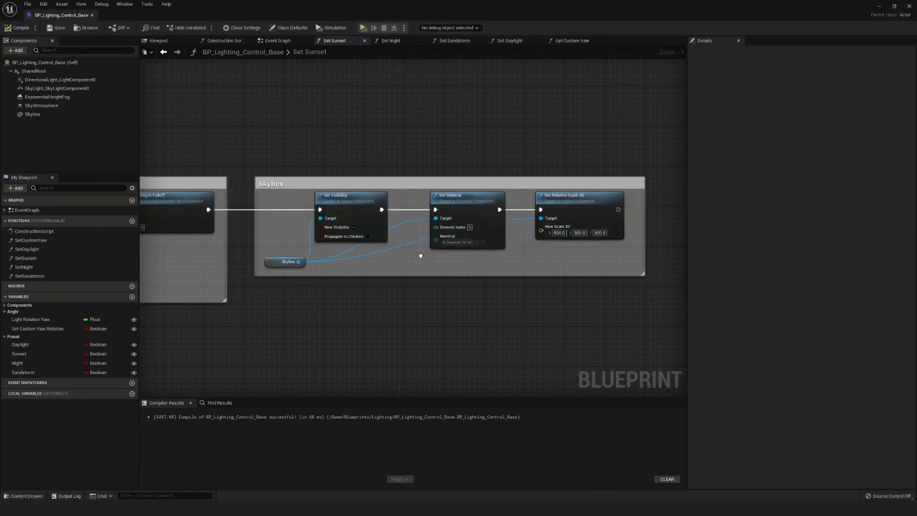
right_click(389, 310)
scroll(431, 247, up, 1)
click(460, 265)
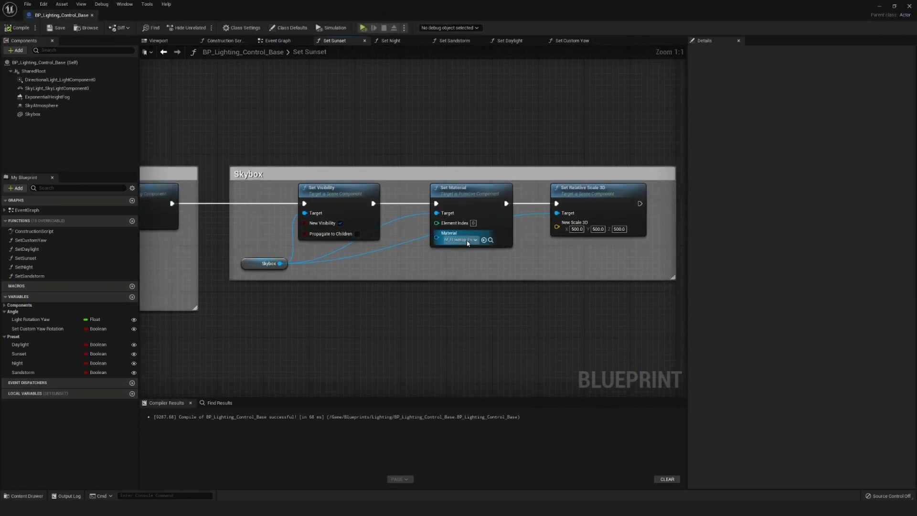
click(468, 242)
click(396, 316)
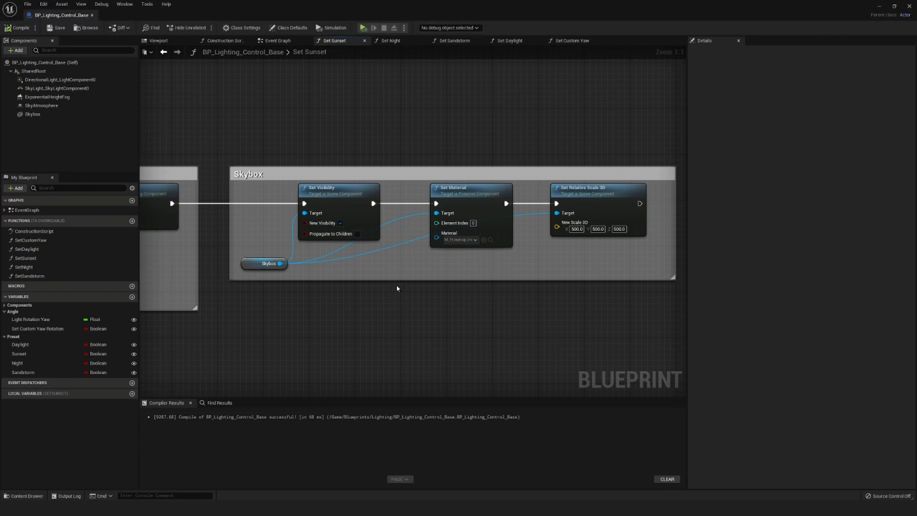
Look back over the Skybox and fog groups of the Set Sunset graph and close the BP_Lighting_Control_Base blueprint.
scroll(428, 289, down, 2)
scroll(344, 318, down, 1)
scroll(318, 334, up, 1)
right_drag(317, 334, 419, 318)
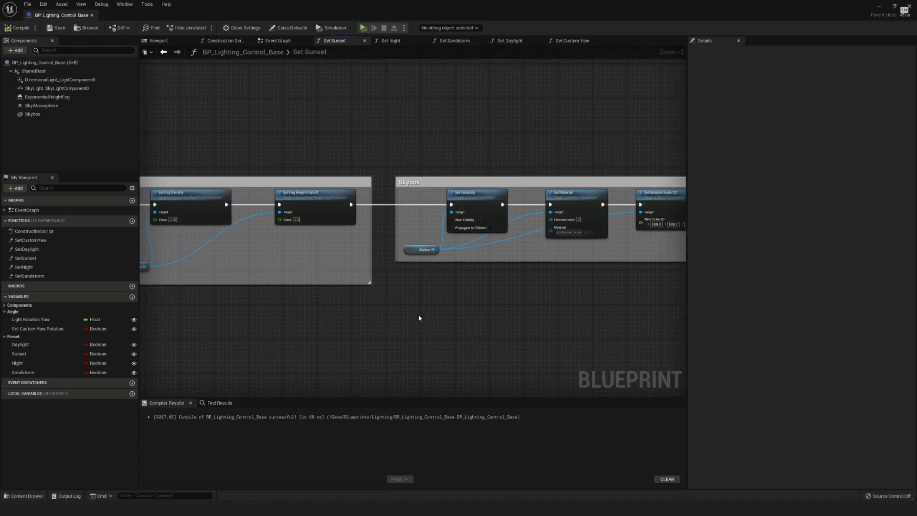
scroll(342, 312, down, 1)
right_drag(342, 313, 366, 307)
scroll(485, 313, down, 1)
right_drag(296, 340, 311, 339)
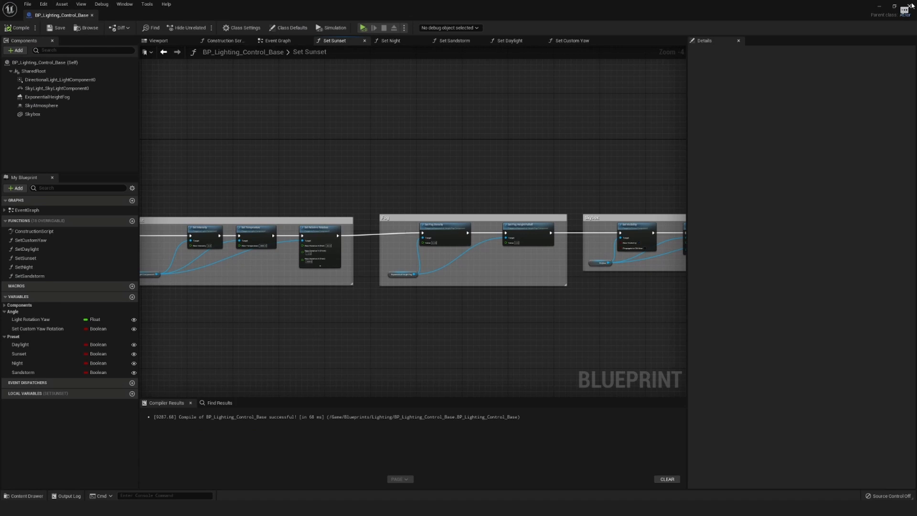
click(910, 4)
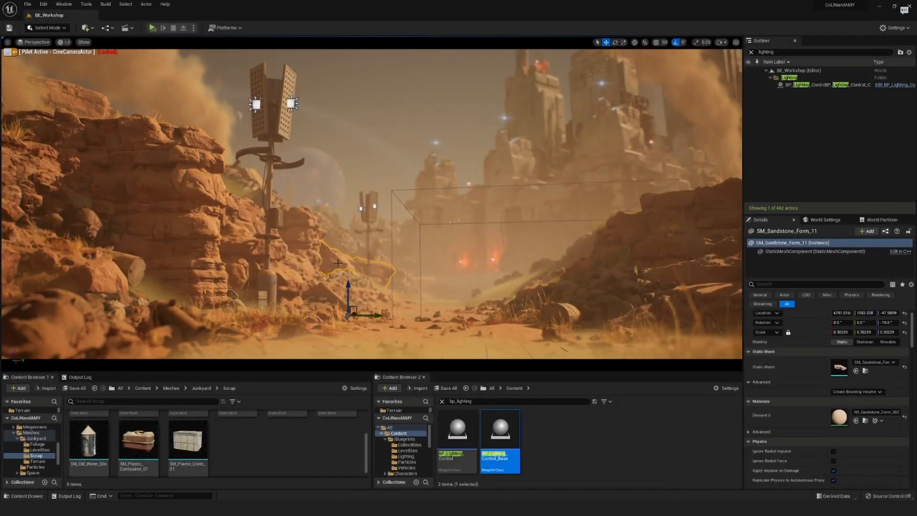
Switch the viewport to game view and enable Light On and Light 2 On for the nearer floodlight, BP_Floodlight.
key(g)
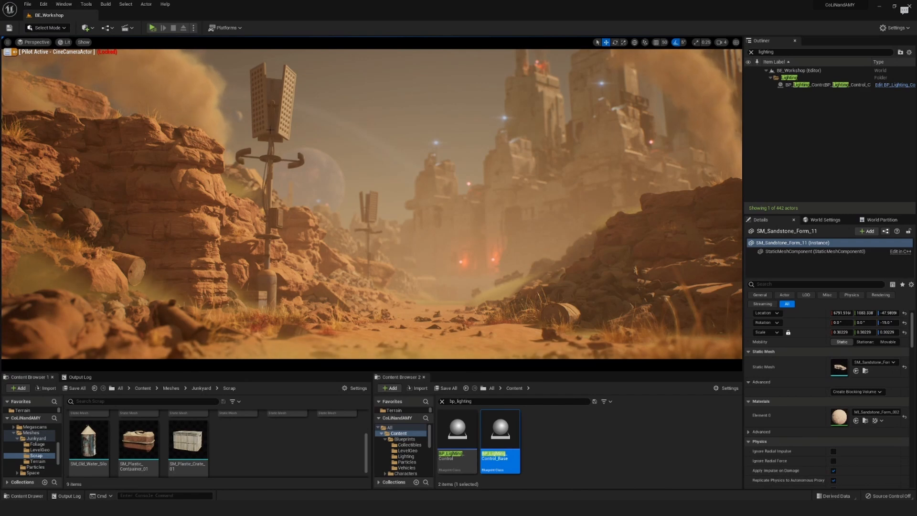
click(274, 217)
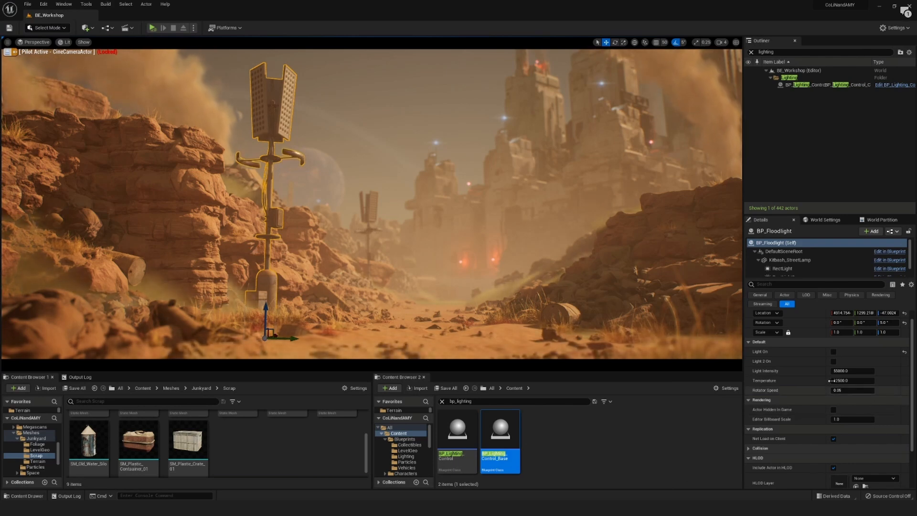
click(834, 351)
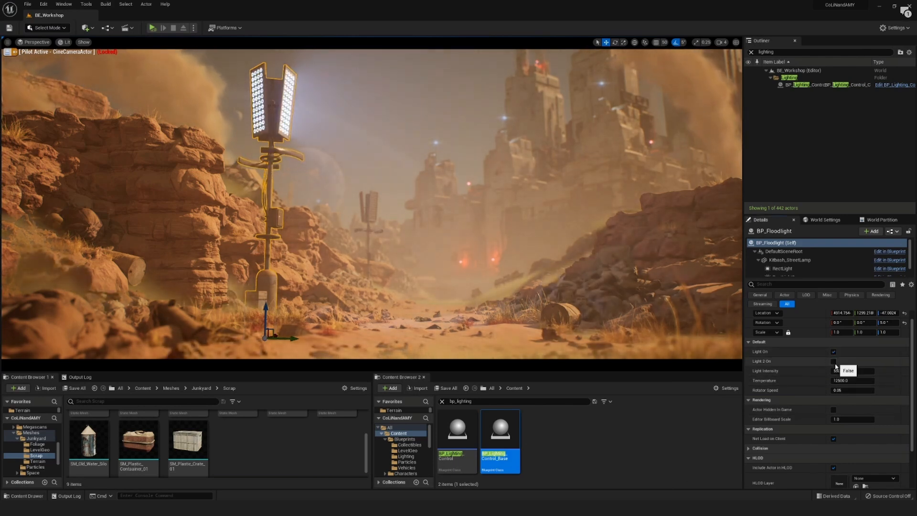
click(834, 362)
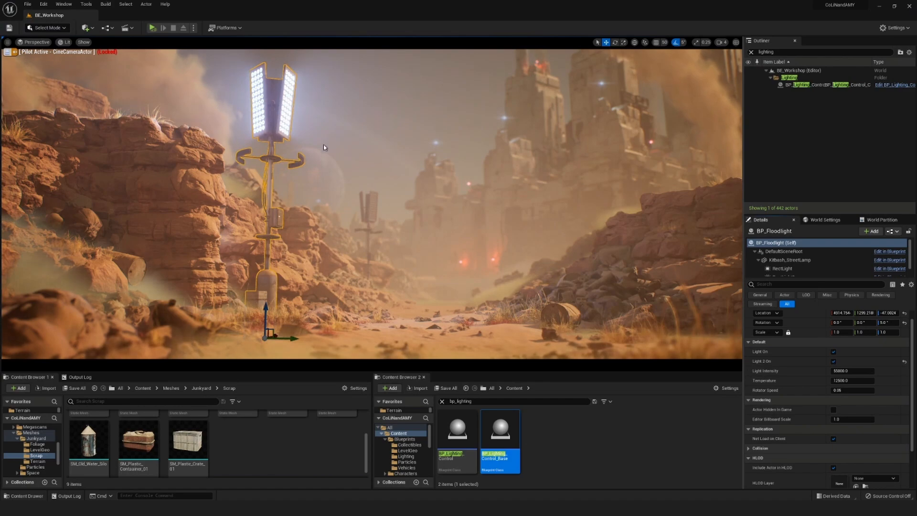
Stop piloting the CineCameraActor and examine the lit floodlight and its surroundings up close.
click(8, 53)
key(w)
right_drag(306, 201, 337, 128)
key(w)
key(s)
key(s)
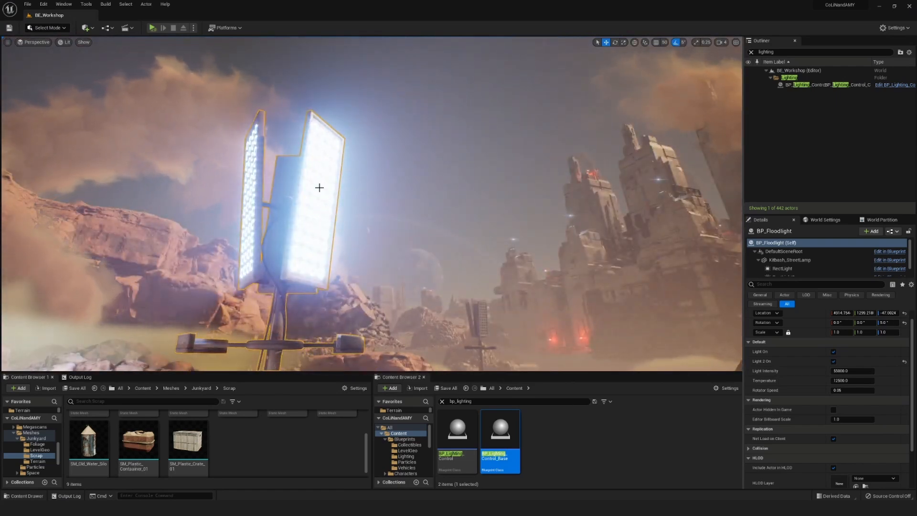
key(s)
right_drag(306, 212, 330, 227)
key(w)
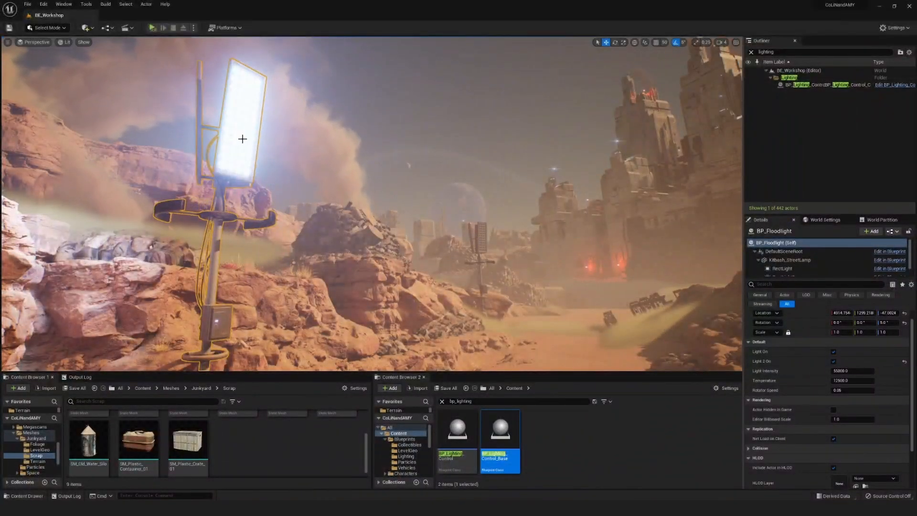
Enable Light On and Light 2 On for the distant floodlight, BP_Floodlight2.
click(482, 245)
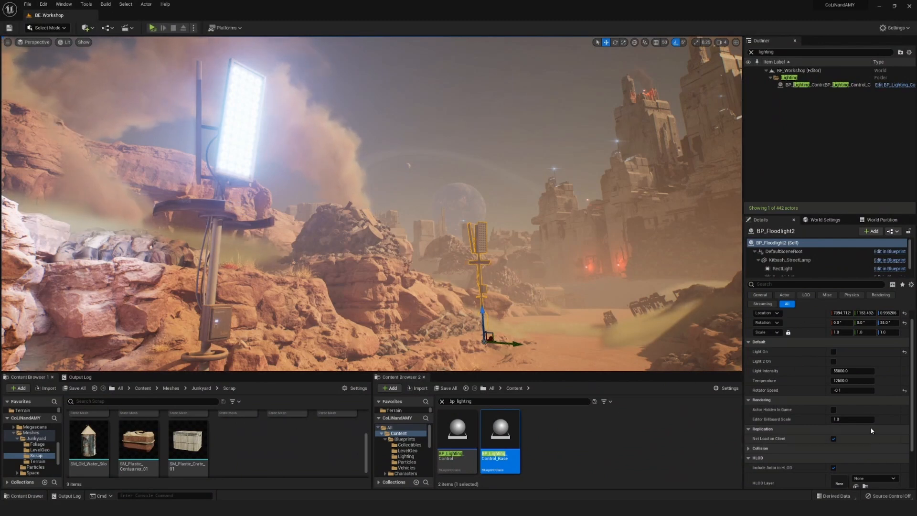
click(834, 351)
click(834, 362)
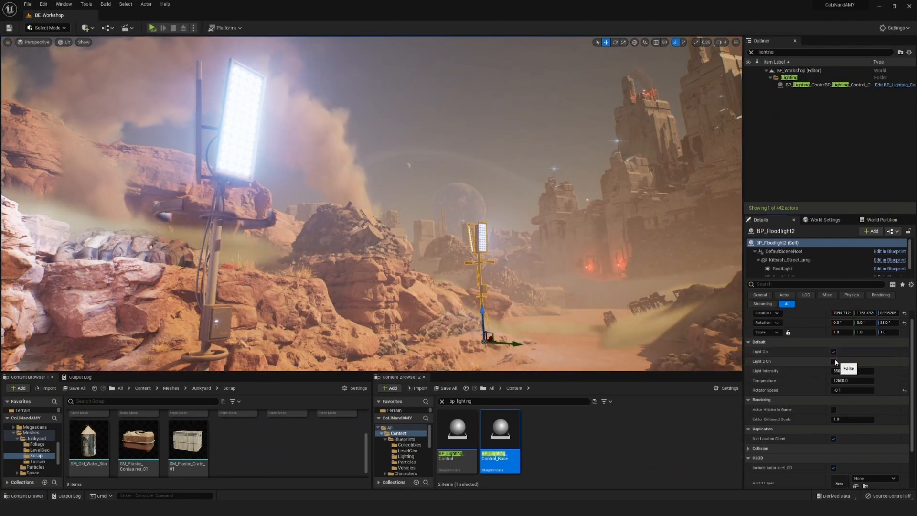
key(s)
right_drag(472, 297, 541, 340)
click(38, 43)
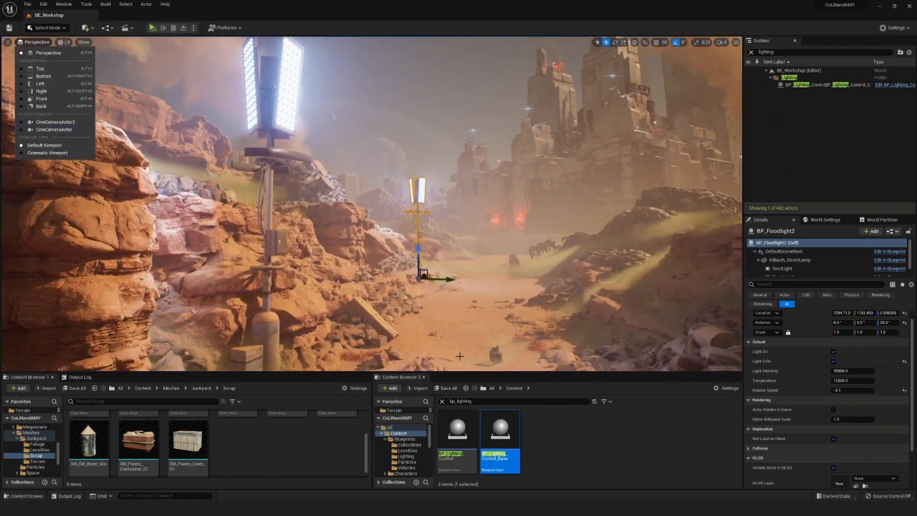
Clear the content search and create a new material named Emissive_Example in the Content folder.
click(442, 402)
scroll(607, 443, down, 3)
scroll(607, 449, down, 3)
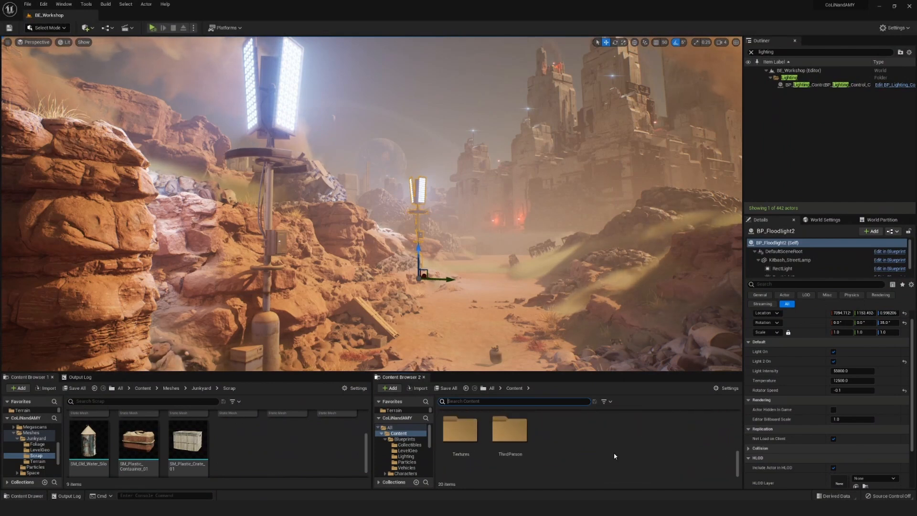
right_click(561, 444)
click(603, 293)
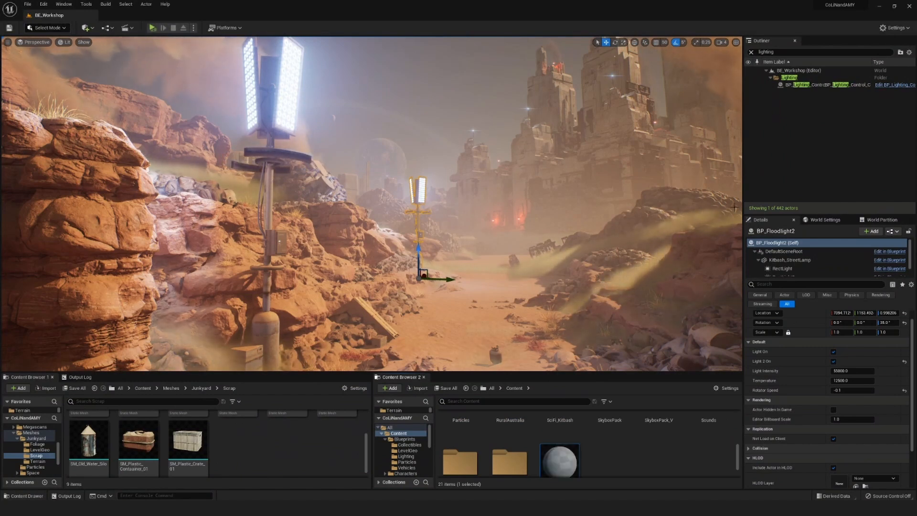
Open the Emissive_Example material and set its shading model to Unlit.
double_click(559, 460)
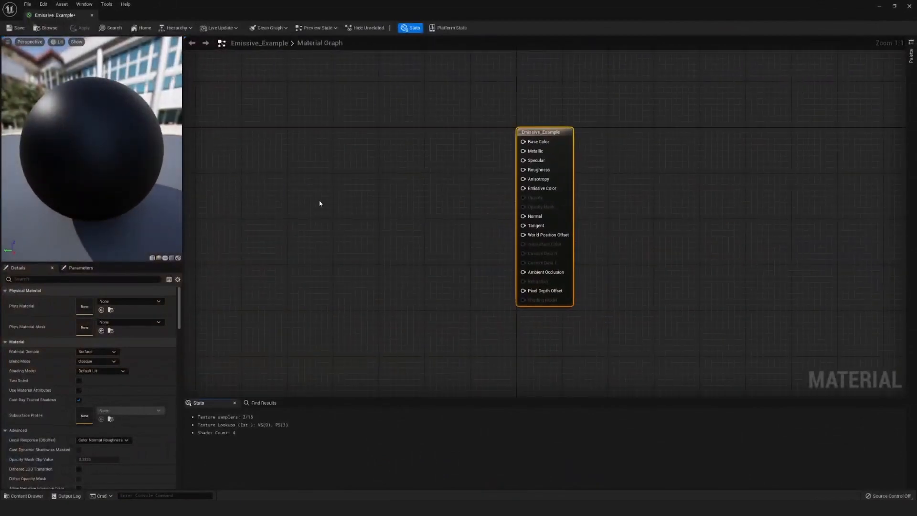
click(101, 371)
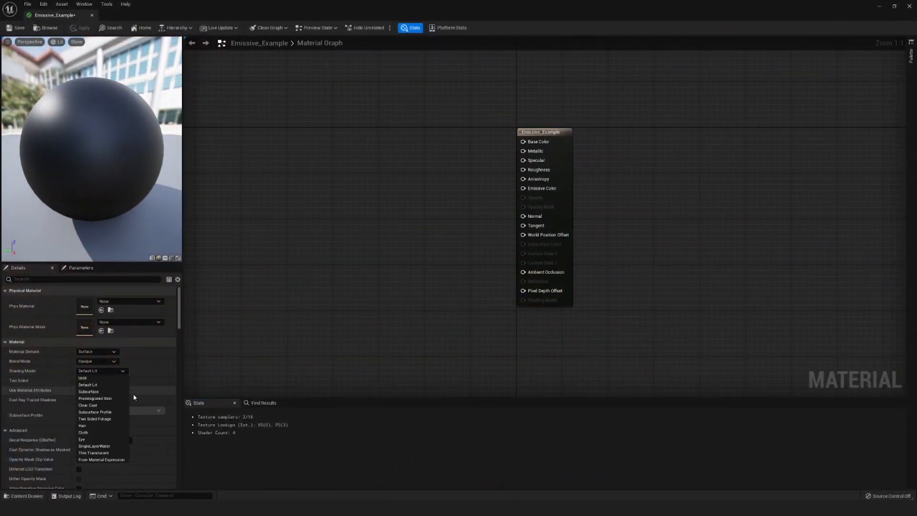
click(83, 378)
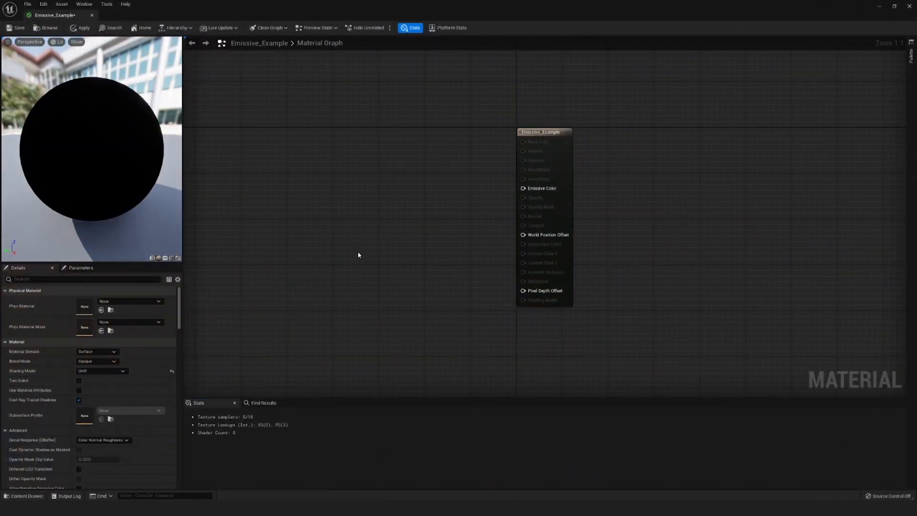
Add a Constant3Vector node to the material graph and set its R, G and B values to 1 for white.
click(338, 116)
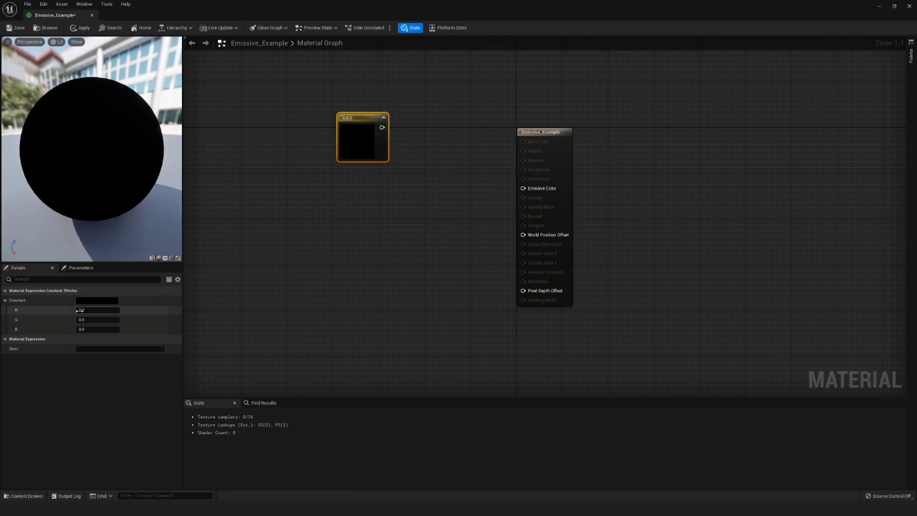
text(1)
key(Tab)
text(1)
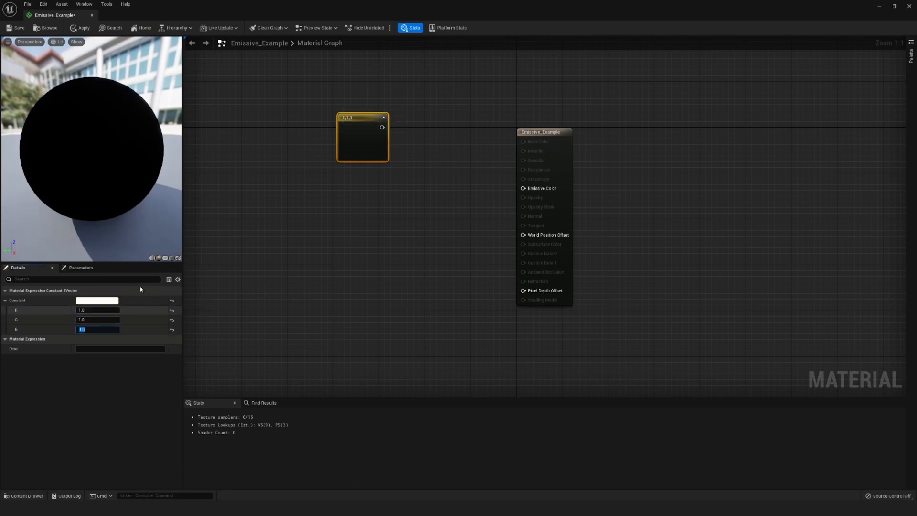
click(421, 158)
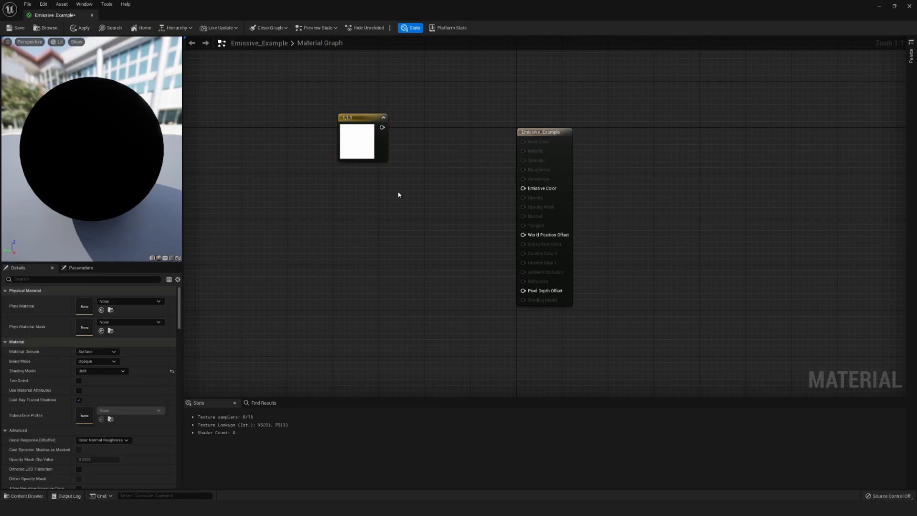
Multiply the white color by a scalar parameter named Intensity with default 1, connect the result to Emissive Color and save the material.
click(438, 142)
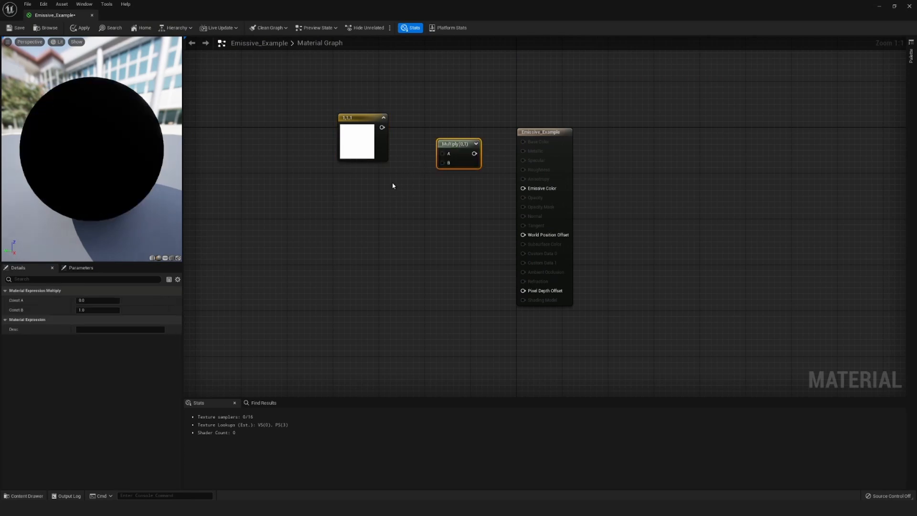
click(372, 192)
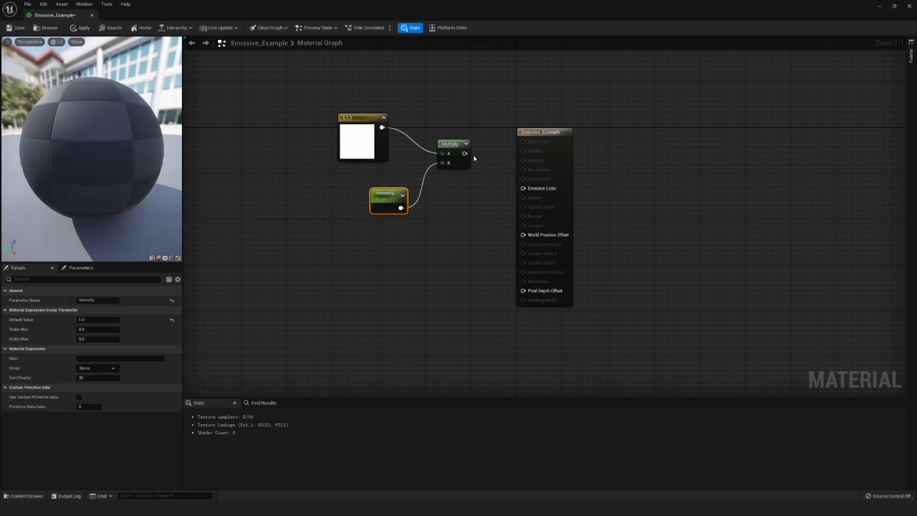
drag(523, 196, 523, 188)
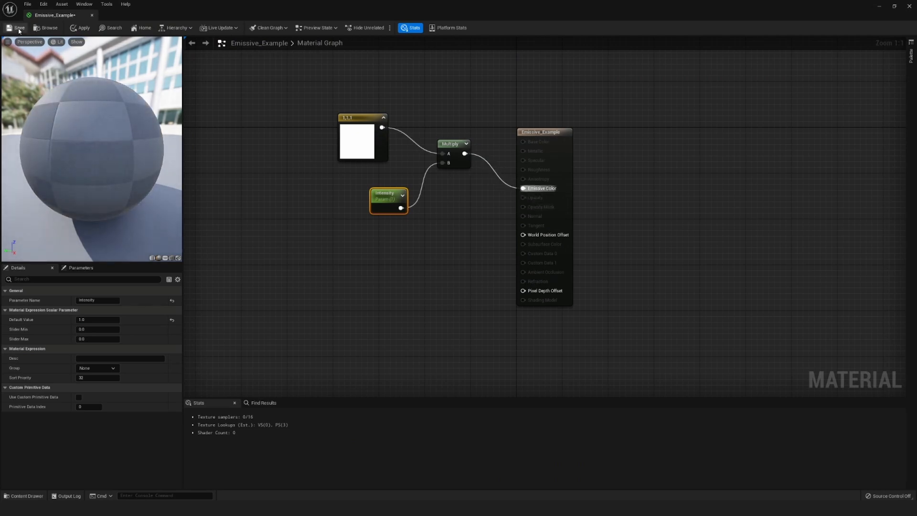
key(ctrl+s)
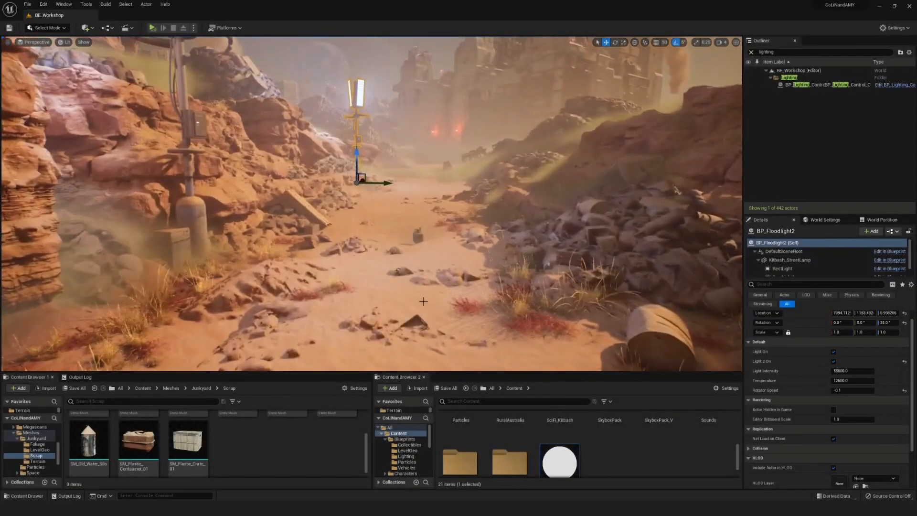
Place a basic sphere on the open sand between the rocks of BE_Workshop.
scroll(610, 469, down, 1)
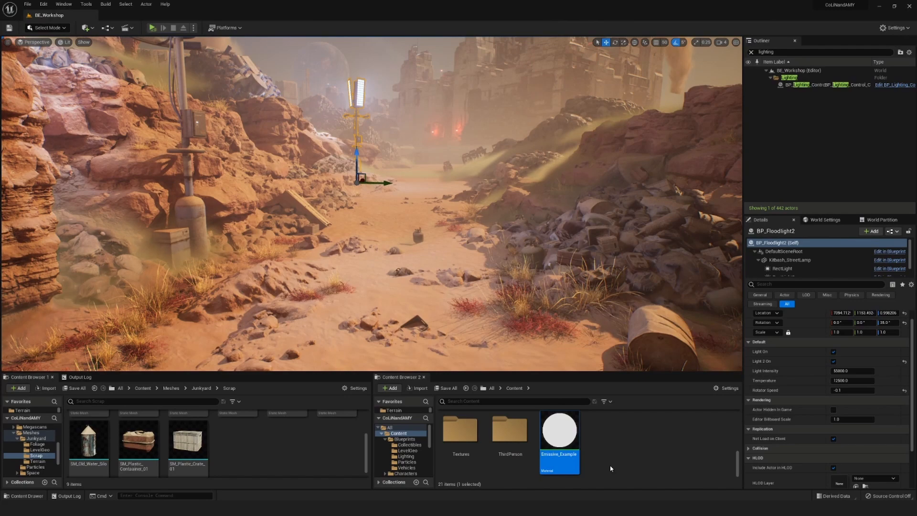
key(s)
right_drag(430, 239, 406, 291)
click(86, 28)
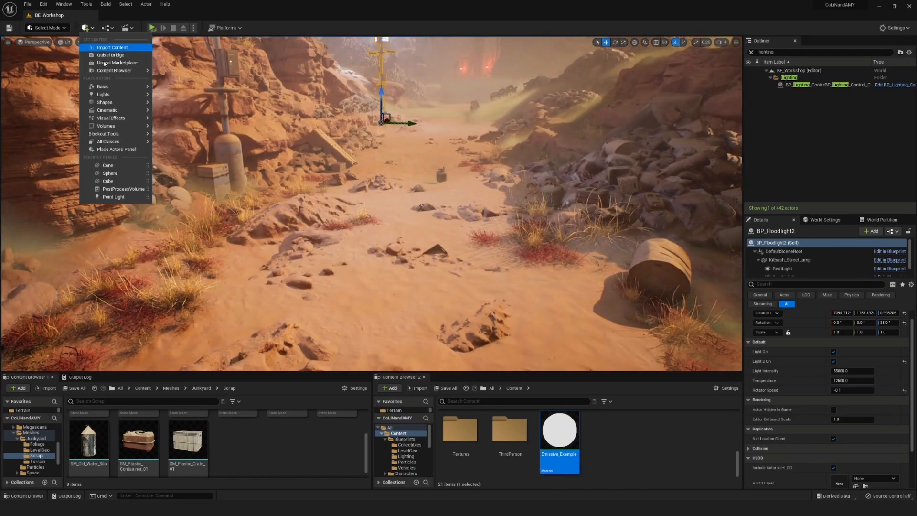
mouse_move(110, 102)
drag(171, 112, 407, 259)
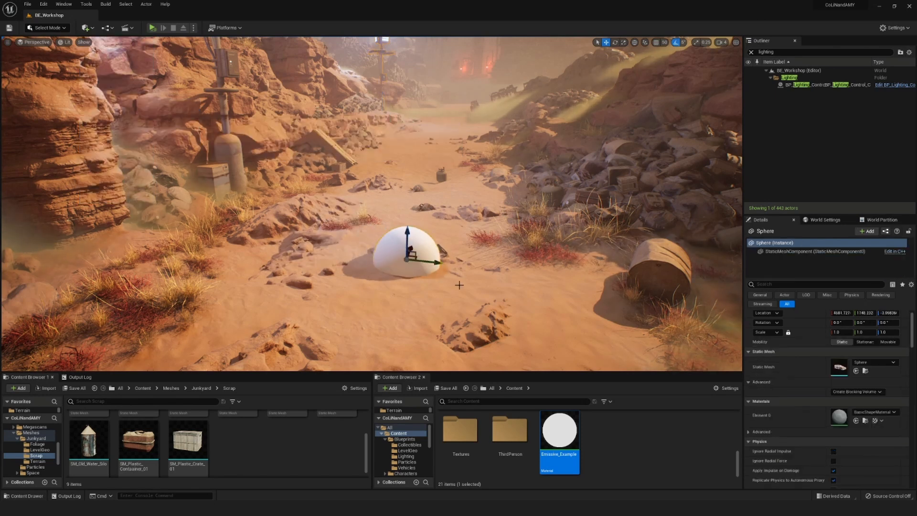
Create a material instance of Emissive_Example and apply it to a duplicate sphere placed beside the first one.
right_click(569, 445)
click(612, 287)
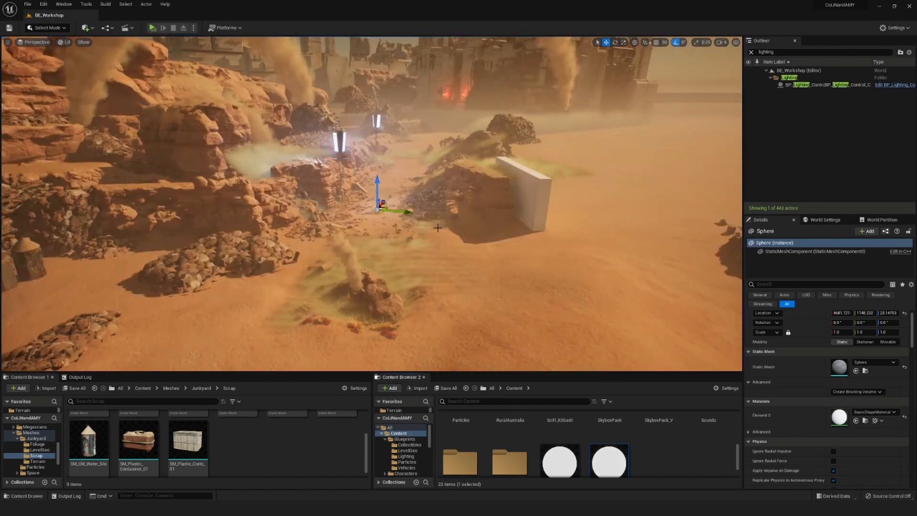
key(w)
right_drag(438, 227, 439, 245)
drag(610, 463, 561, 213)
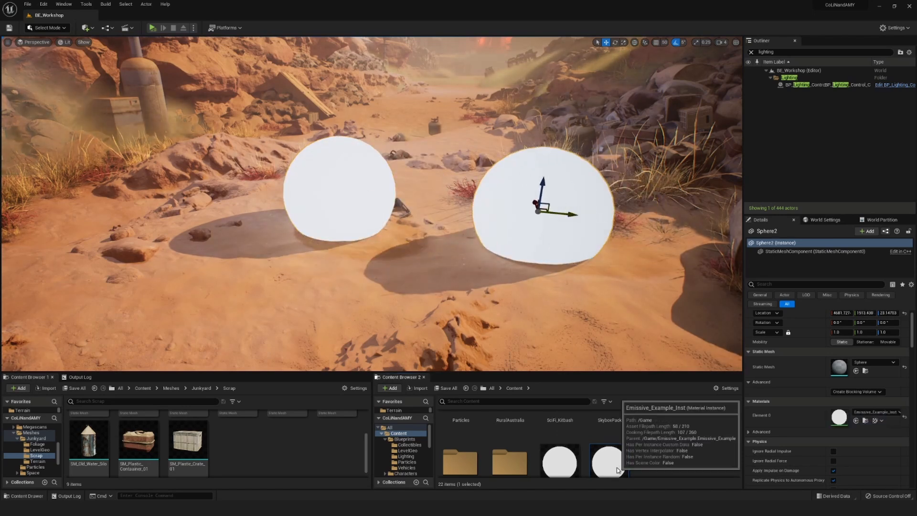
Set the Intensity parameter of the Emissive_Example_Inst material instance to 10 and close its editor.
double_click(619, 471)
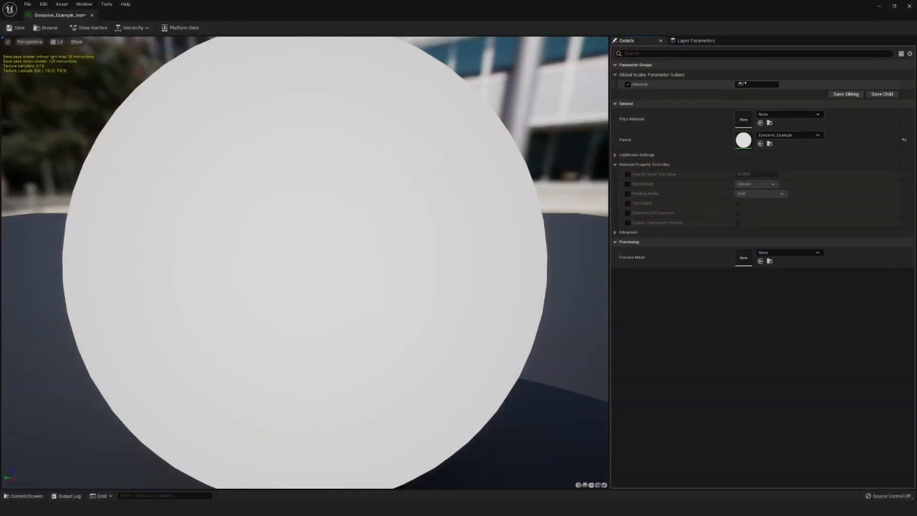
text(10)
key(Return)
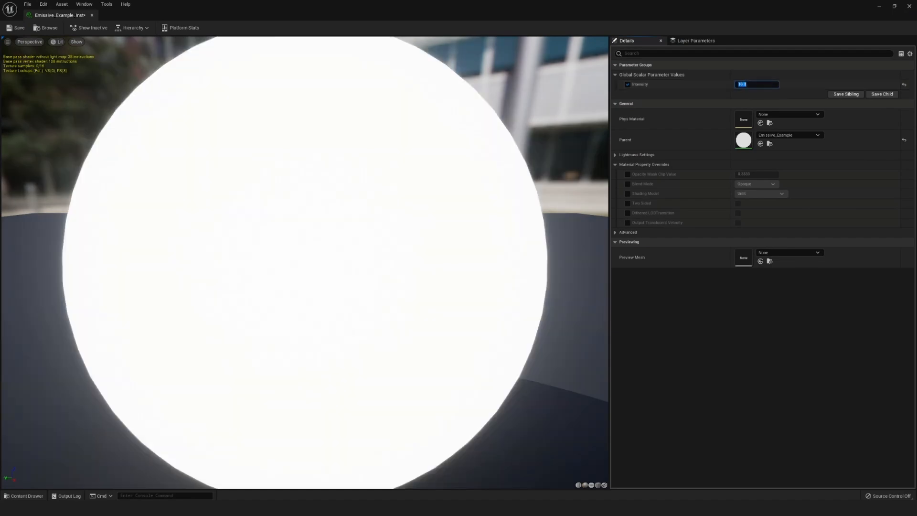
click(910, 6)
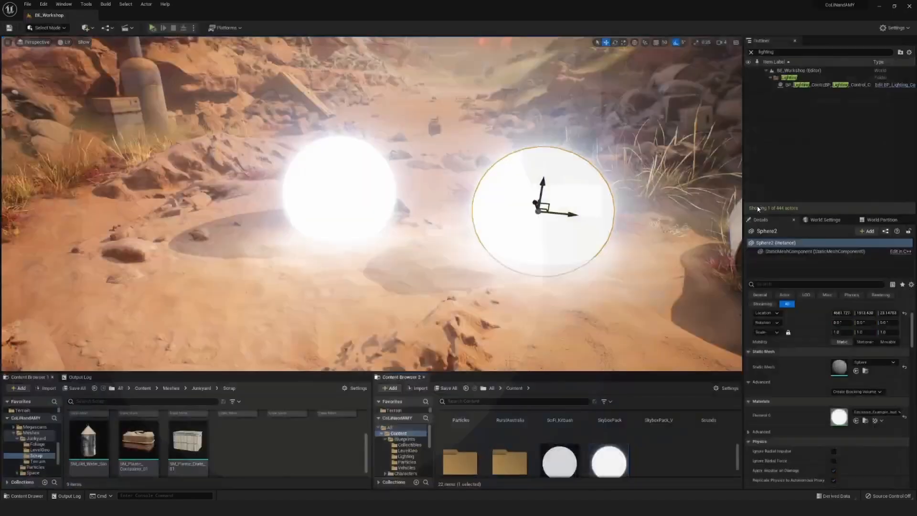
Duplicate the Emissive_Example_Inst material instance and apply the copy to the selected second sphere.
right_click(611, 461)
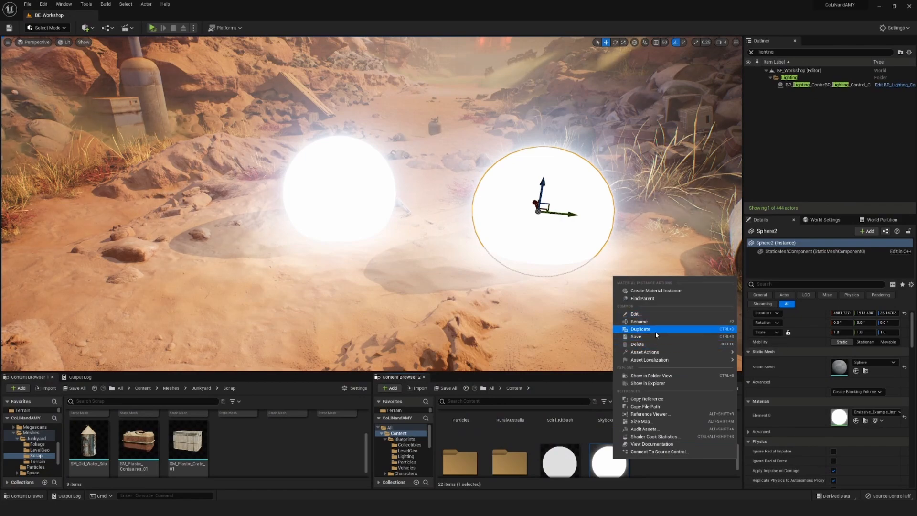
click(665, 330)
drag(659, 461, 549, 239)
Set the Intensity of the duplicated material instance Emissive_Example_Inst1 to 50 and save it.
double_click(667, 456)
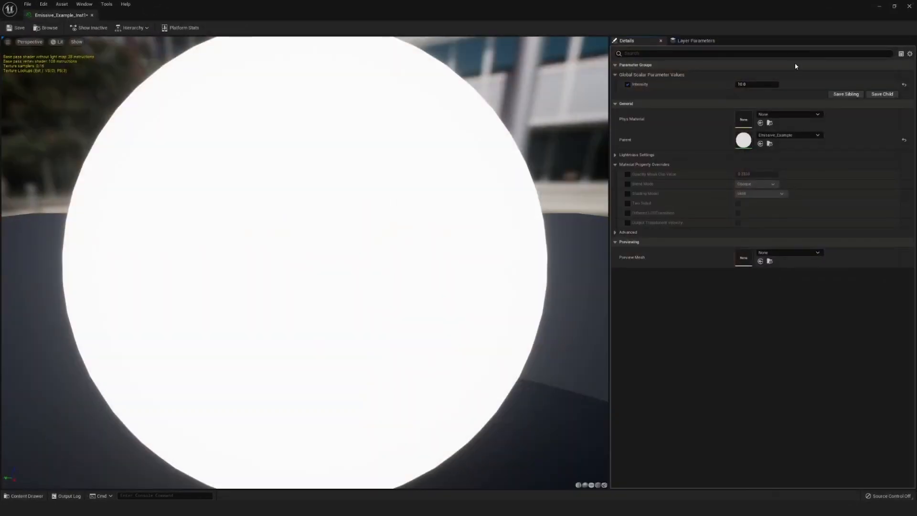
text(50)
key(Return)
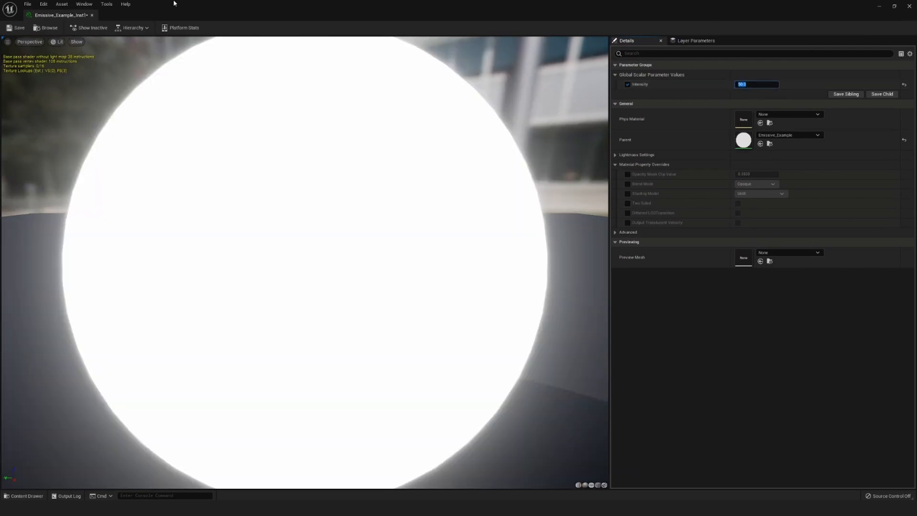
click(9, 28)
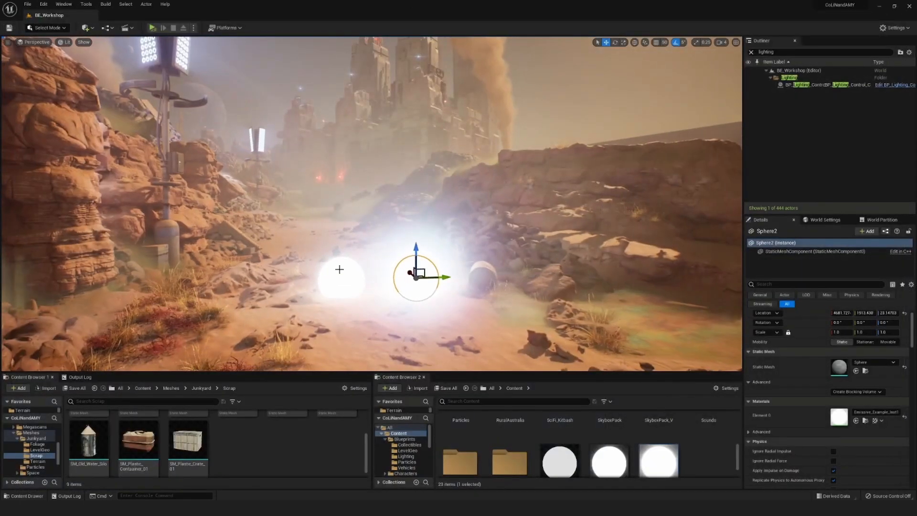
Move the dimmer sphere along its Y axis away from the brighter one to compare their glow.
click(339, 272)
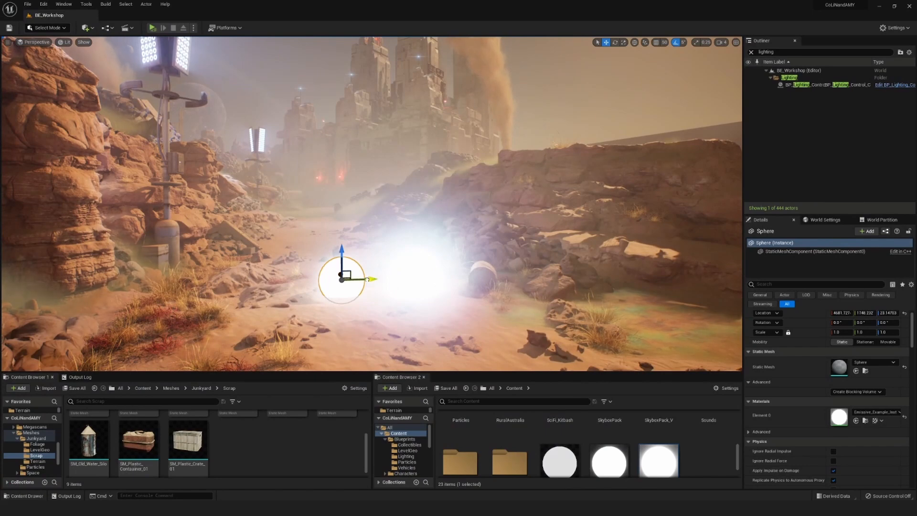
drag(367, 281, 328, 281)
click(345, 341)
right_drag(345, 340, 310, 349)
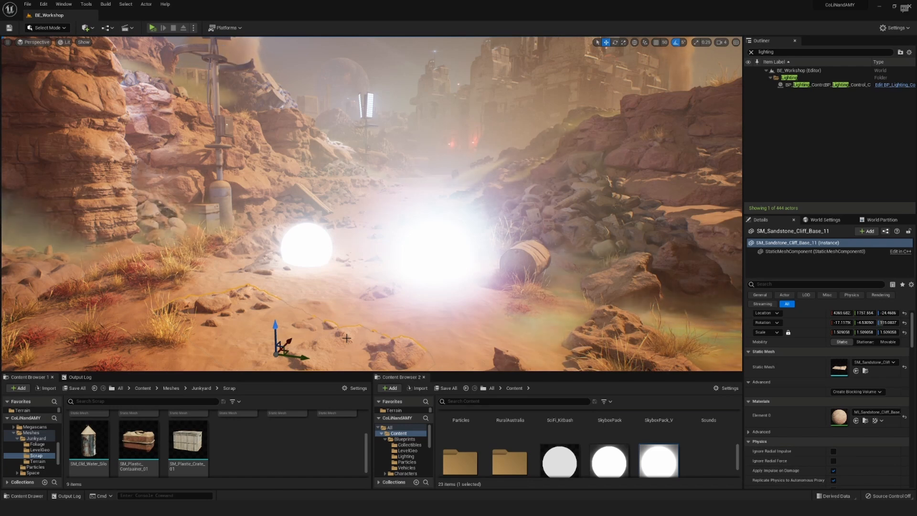
scroll(699, 473, down, 1)
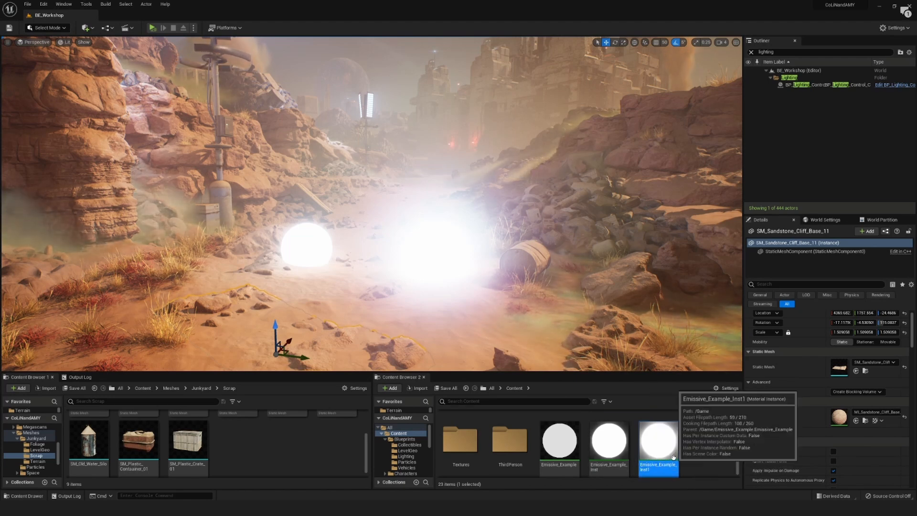
scroll(668, 465, down, 1)
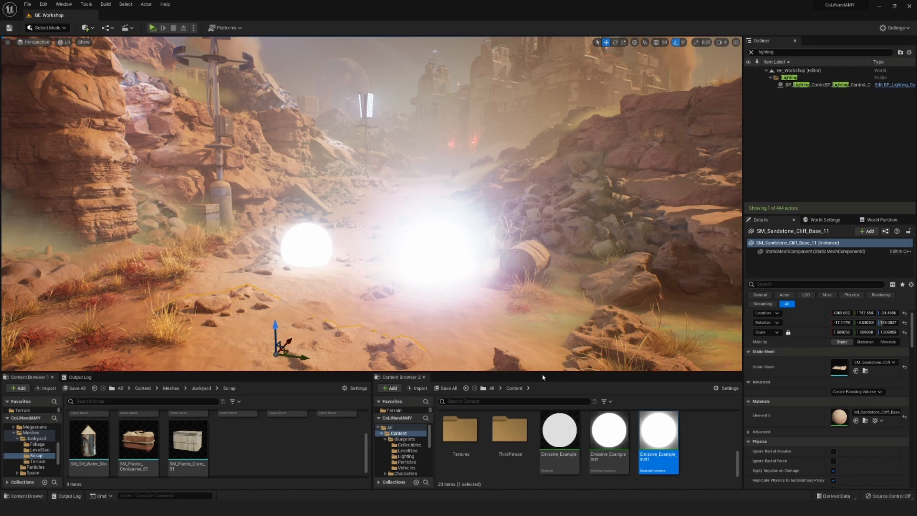
Delete both emissive spheres from the BE_Workshop level.
click(438, 245)
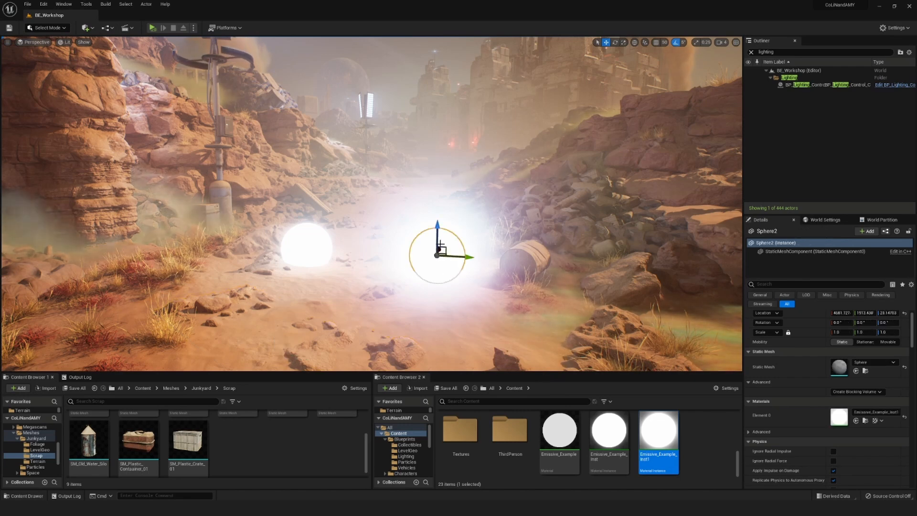
key(Delete)
click(327, 241)
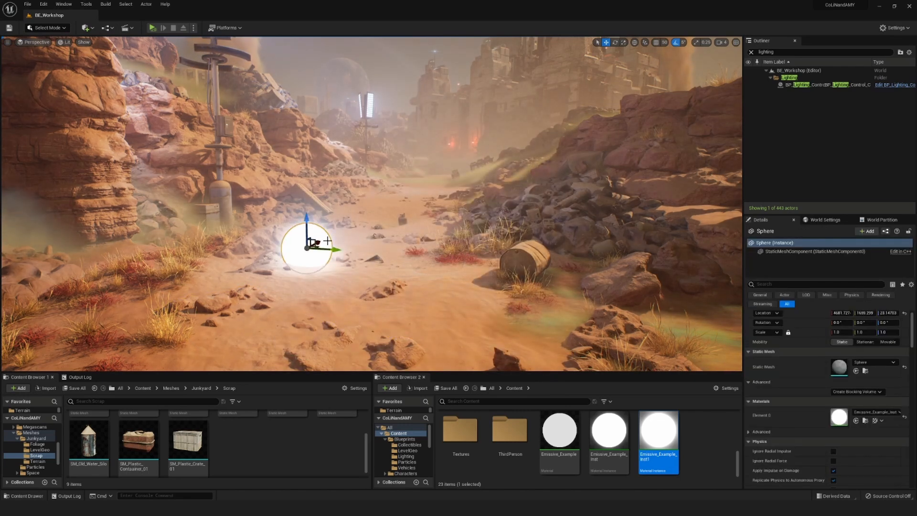
key(Delete)
right_drag(327, 240, 327, 241)
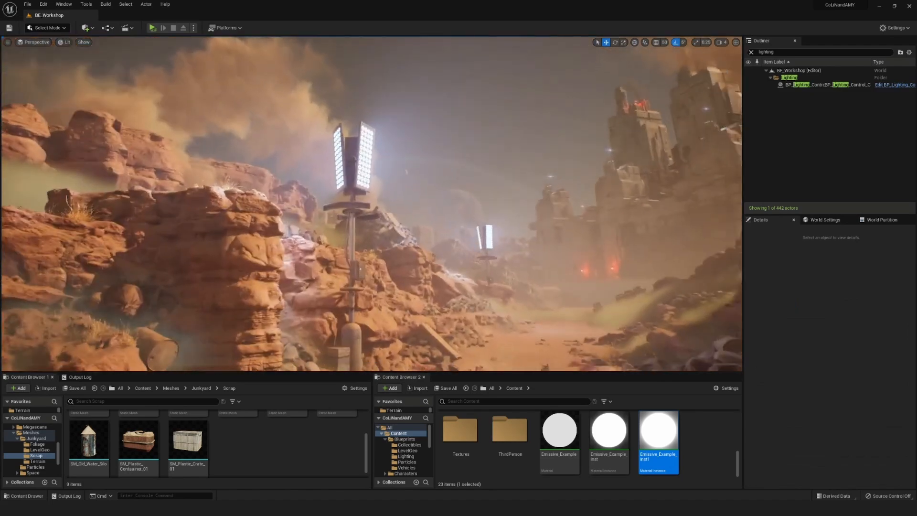
Locate the asset of the nearest floodlight in the level and open its BP_Floodlight blueprint.
click(352, 225)
key(ctrl+b)
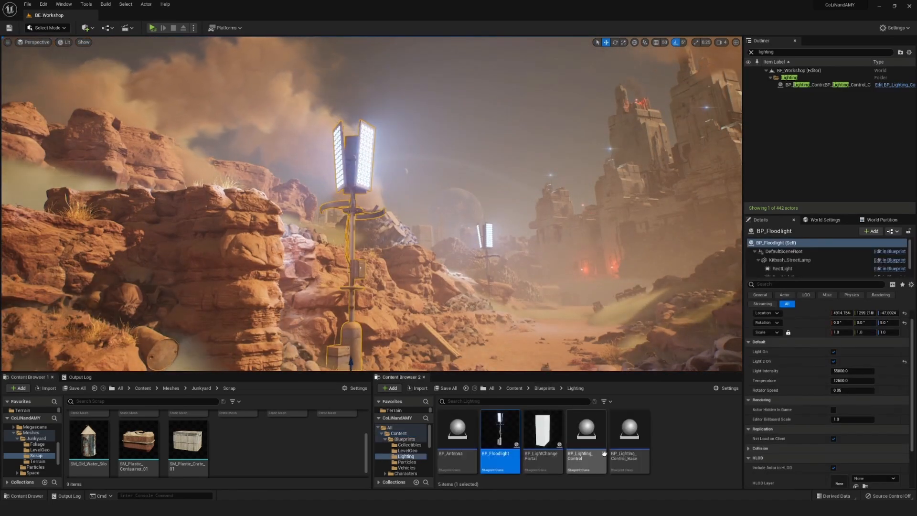
double_click(506, 437)
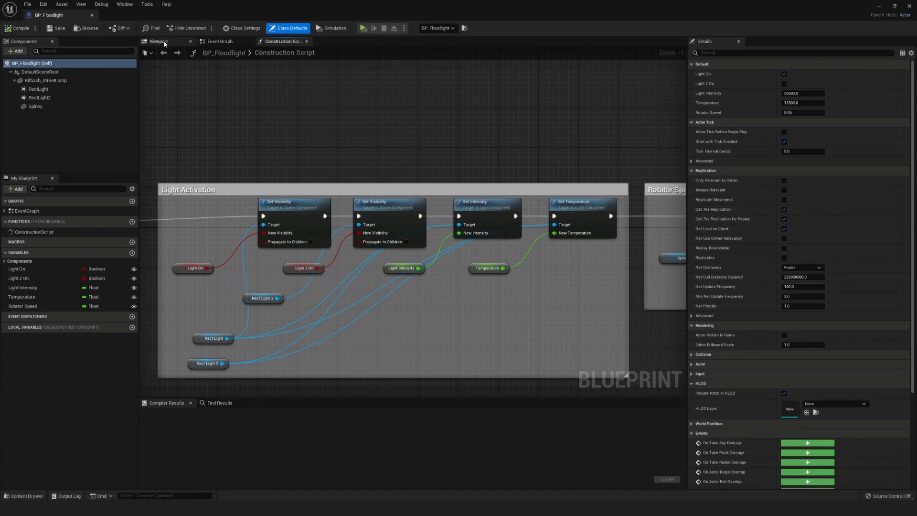
Inspect the floodlight's components in the blueprint preview: Kitbash_StreetLamp, RectLight, RectLight2 and Spinny.
click(158, 42)
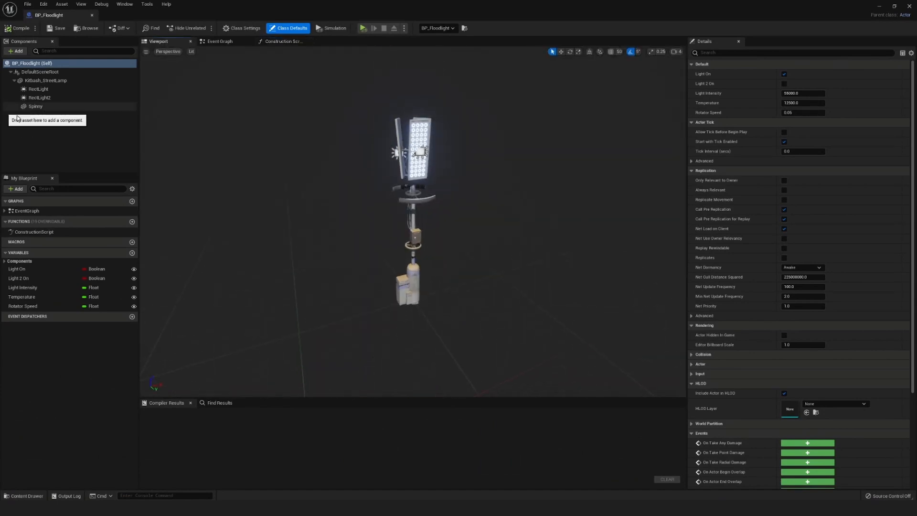
click(46, 80)
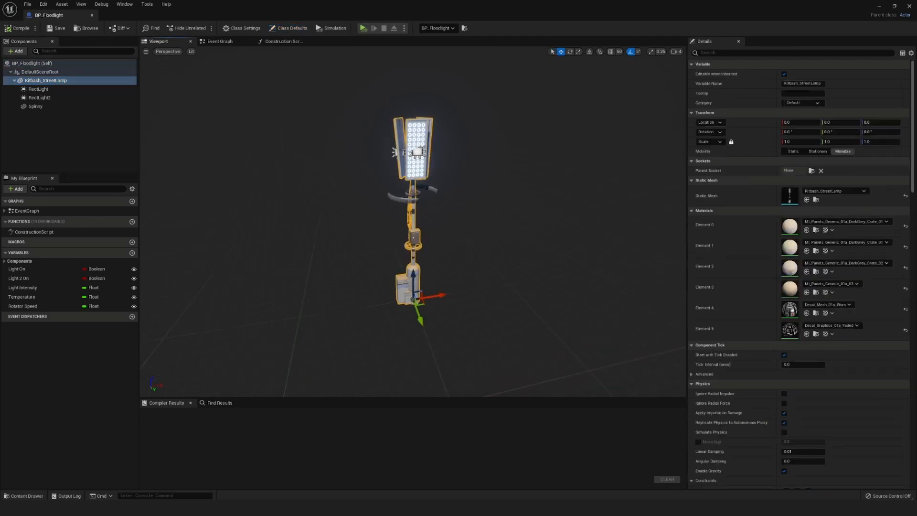
click(38, 89)
click(40, 97)
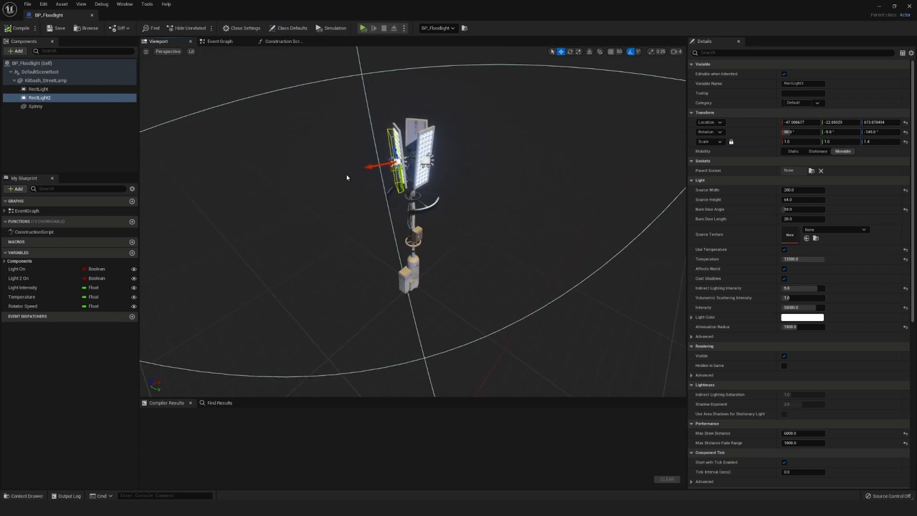
double_click(36, 106)
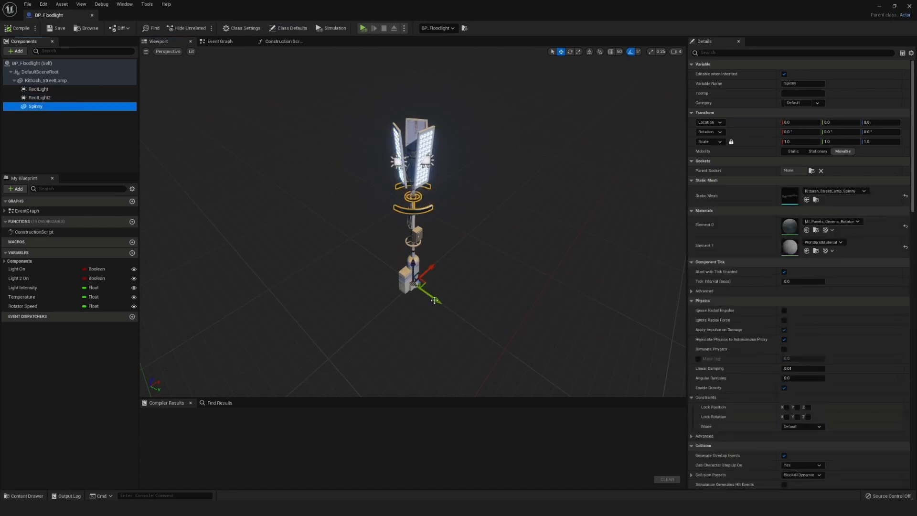
scroll(434, 240, down, 10)
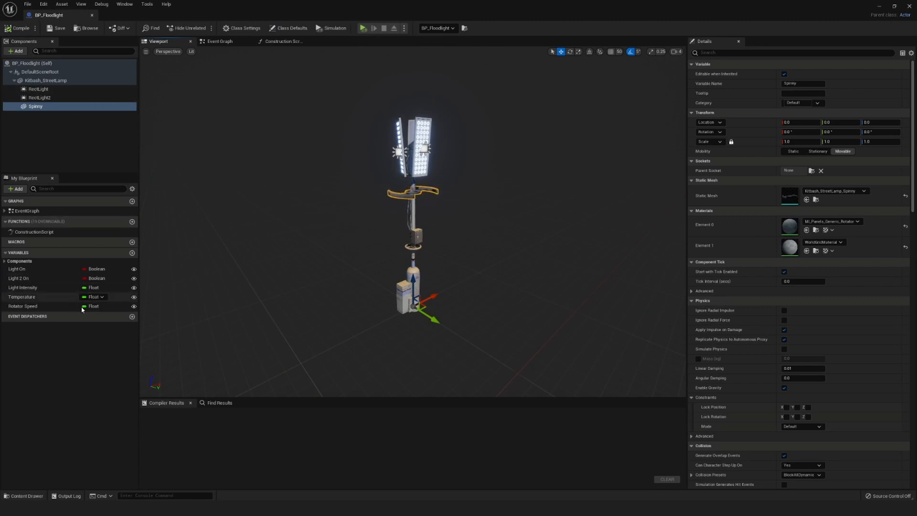
Check the Event Graph of BP_Floodlight and examine the Light Activation group in its Construction Script.
click(219, 41)
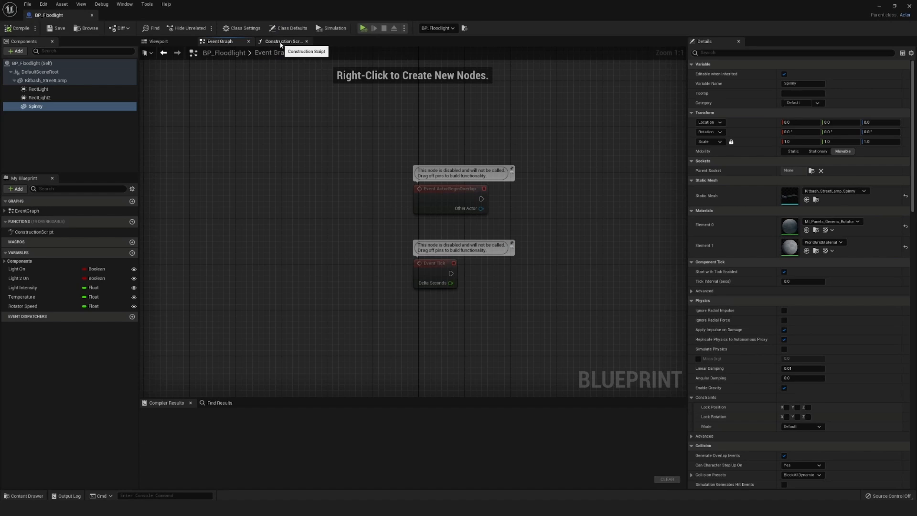
click(280, 43)
scroll(355, 150, down, 3)
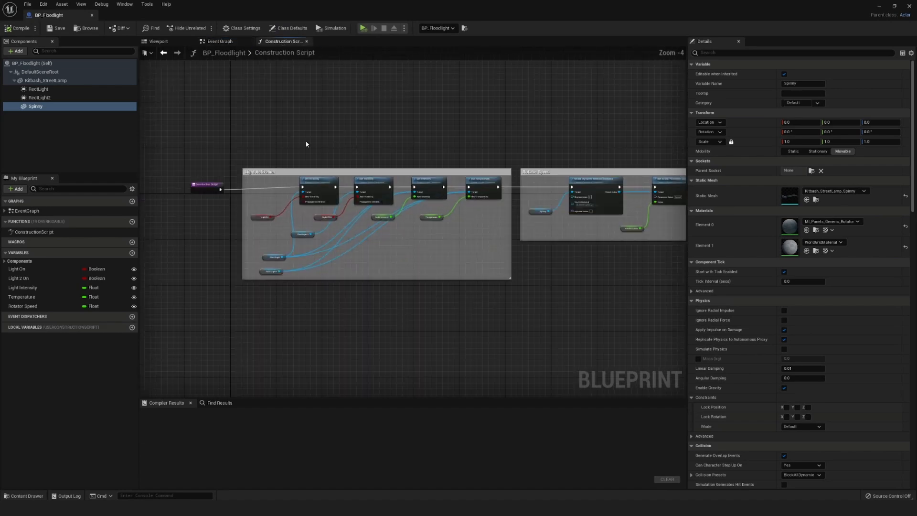
scroll(276, 178, up, 1)
scroll(276, 180, up, 1)
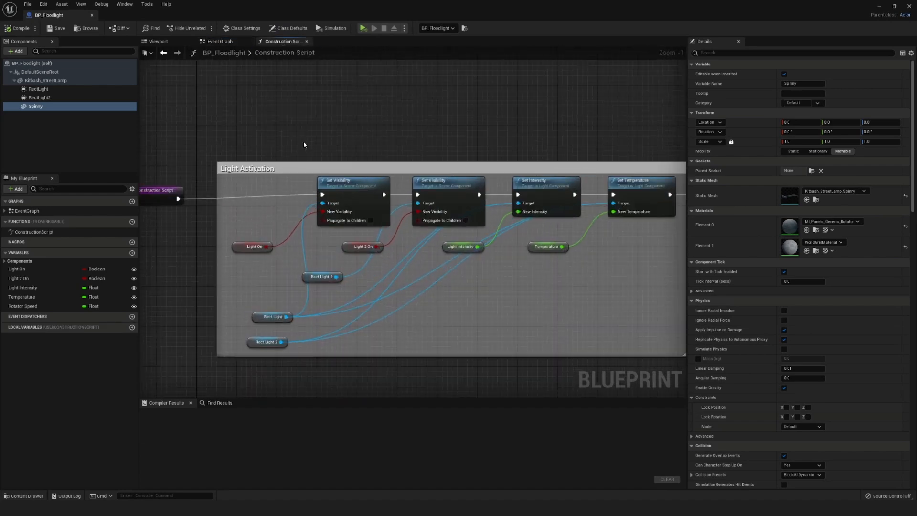
scroll(260, 216, up, 1)
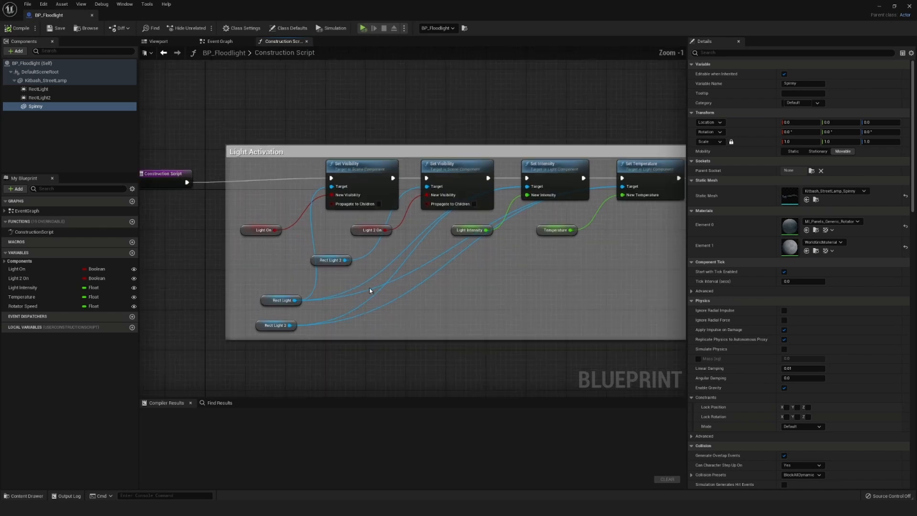
mouse_move(434, 336)
right_down()
mouse_move(408, 338)
mouse_move(430, 337)
right_up()
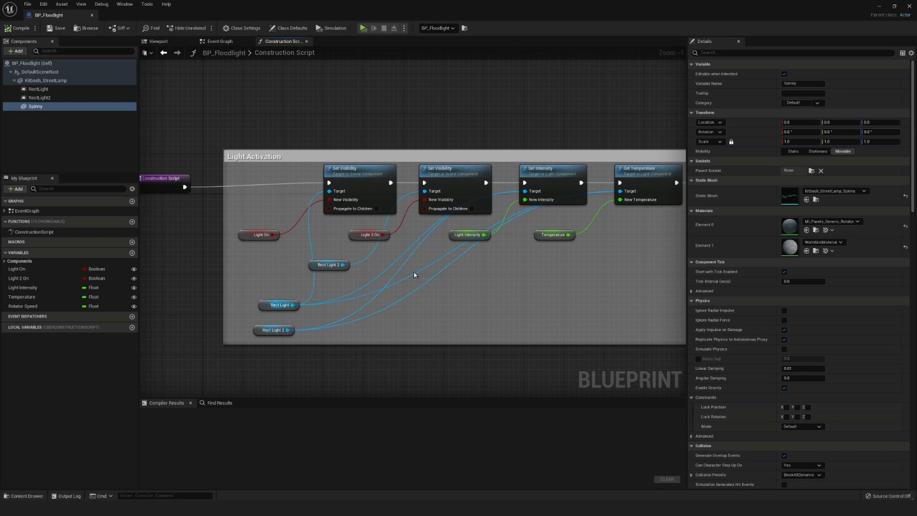
right_drag(506, 316, 525, 311)
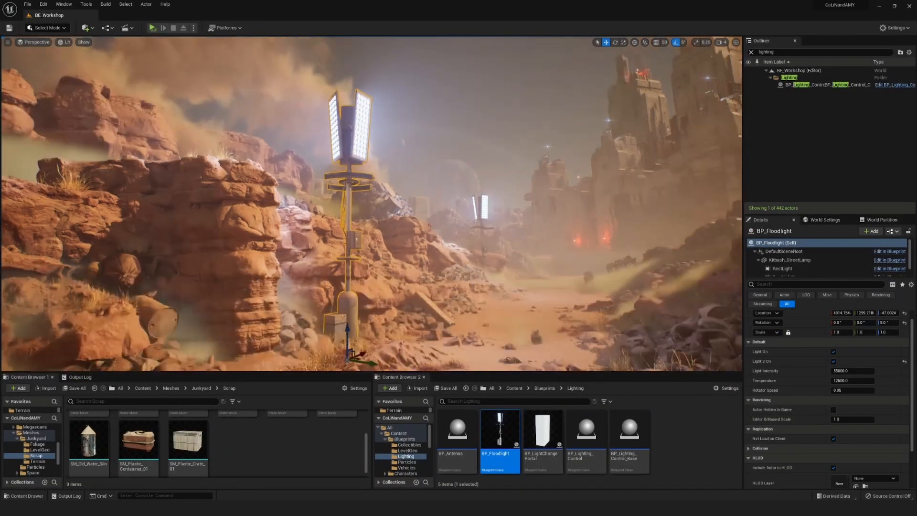
Switch off Light 2 On for the floodlight in the level and try toggling Light On and Light 2 On.
key(s)
right_drag(372, 204, 358, 207)
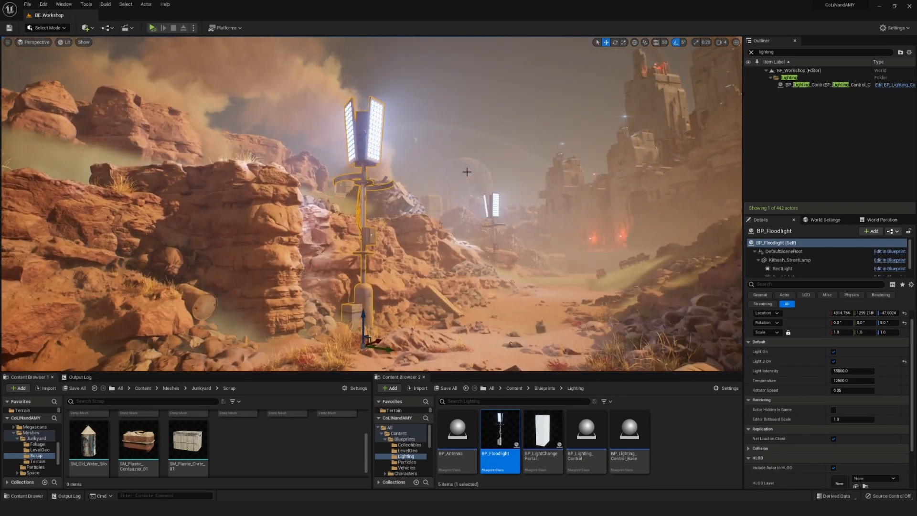
click(834, 362)
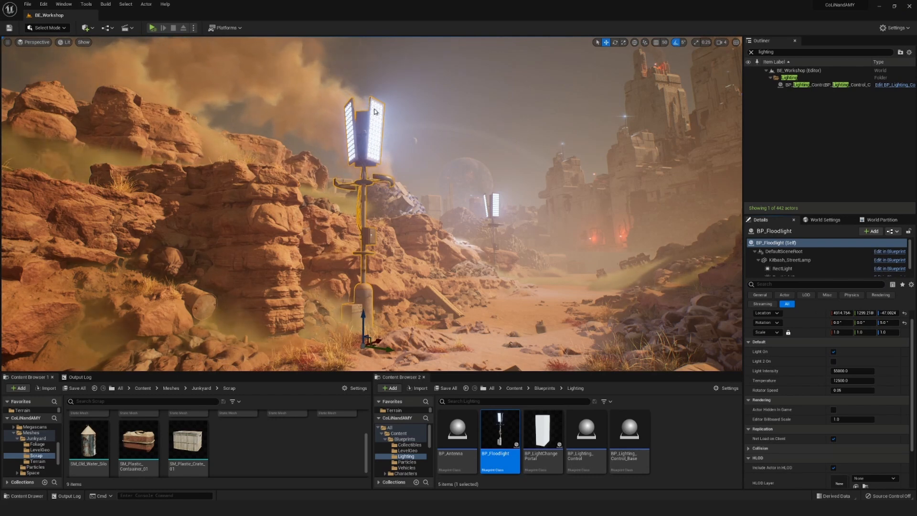
click(834, 352)
click(833, 362)
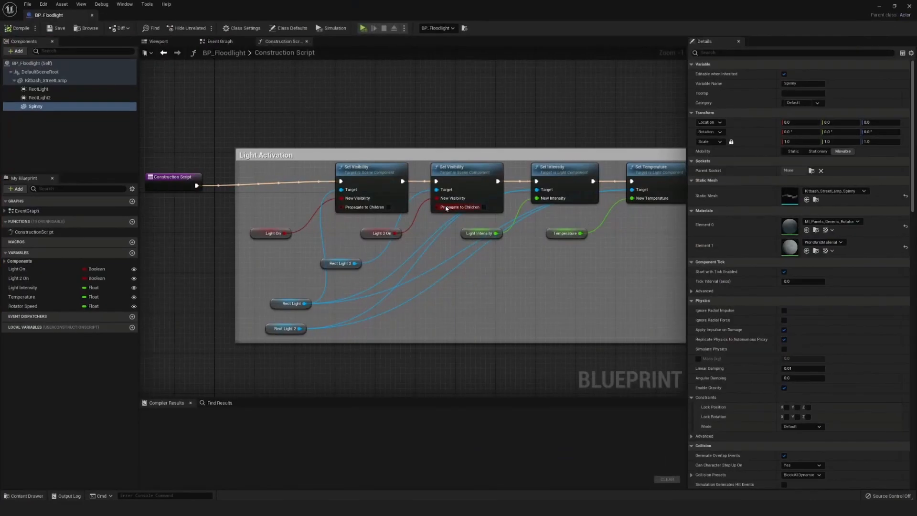
Examine how the Rect Light references and variables feed the Set Visibility, Set Intensity and Set Temperature nodes in BP_Floodlight.
scroll(447, 209, up, 1)
right_drag(519, 317, 513, 296)
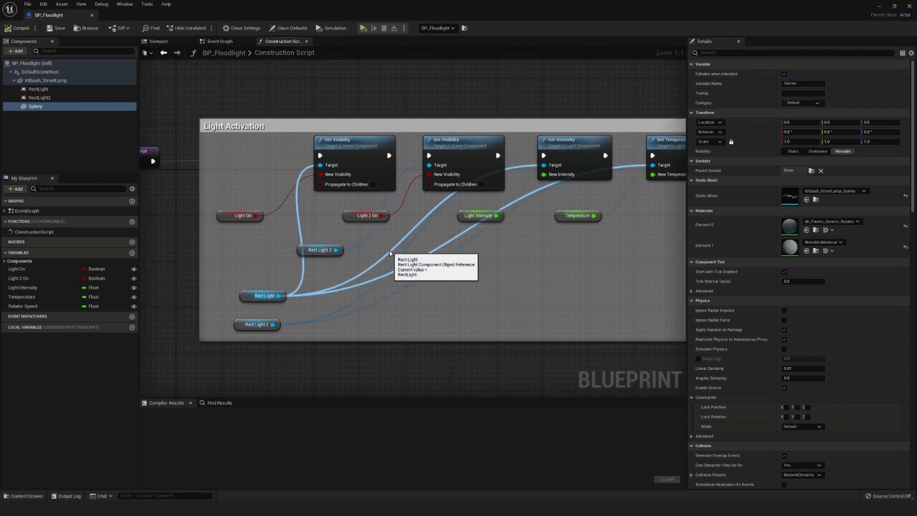
scroll(424, 256, down, 1)
scroll(427, 258, up, 1)
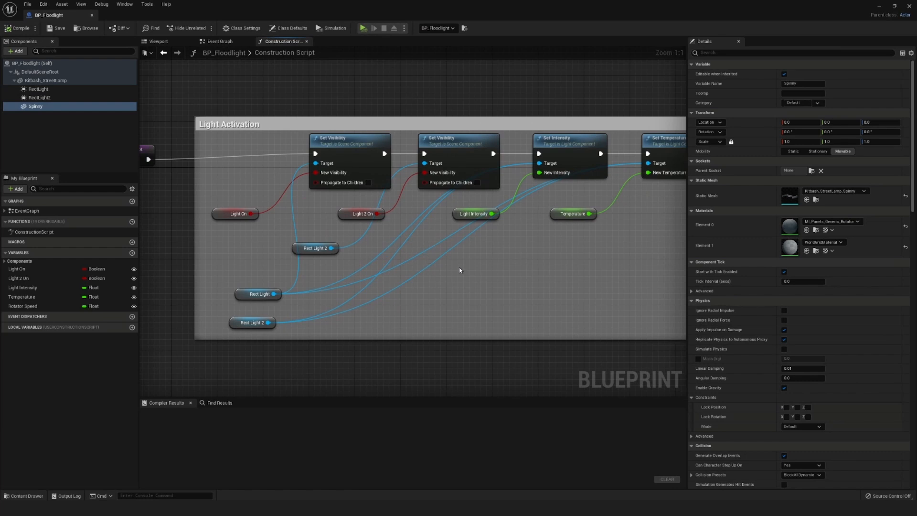
right_drag(520, 268, 505, 267)
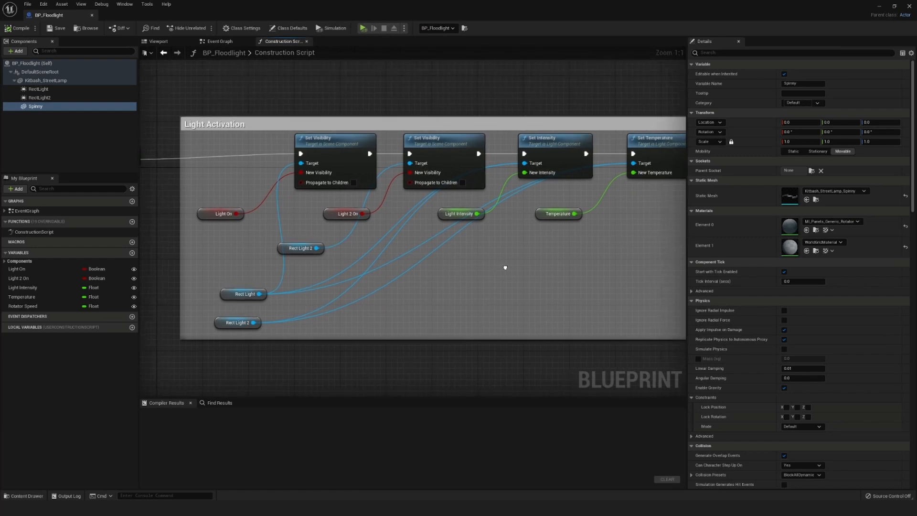
scroll(496, 274, down, 1)
scroll(437, 285, up, 1)
right_drag(360, 298, 436, 304)
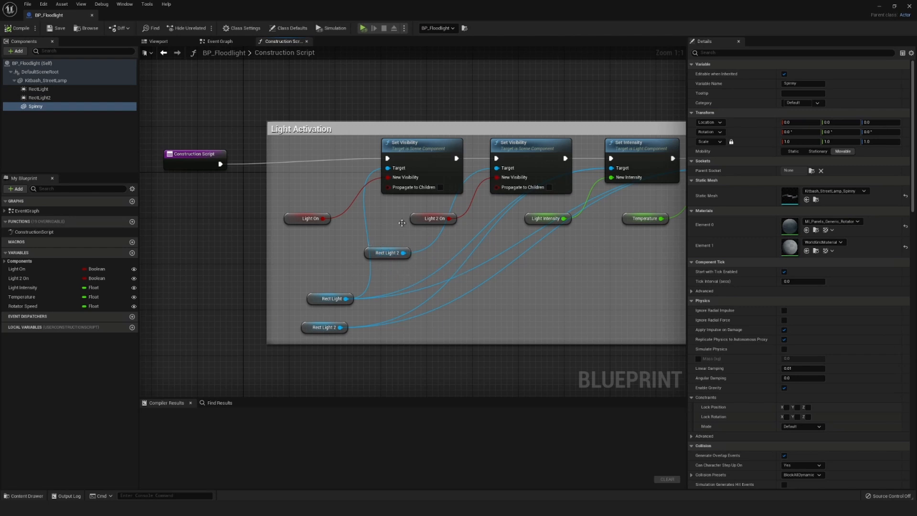
right_drag(552, 293, 366, 312)
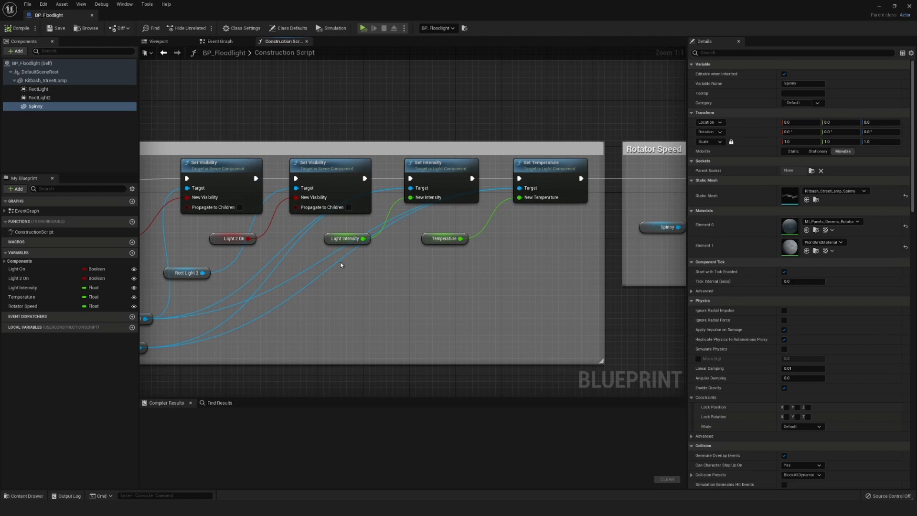
Switch on Light On and Light 2 On for the floodlight in the level.
right_drag(341, 264, 355, 275)
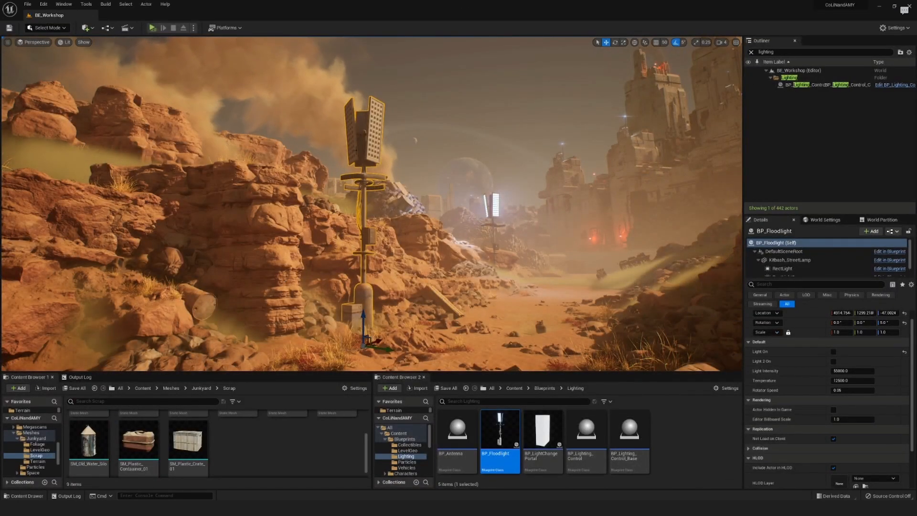
click(833, 351)
click(834, 361)
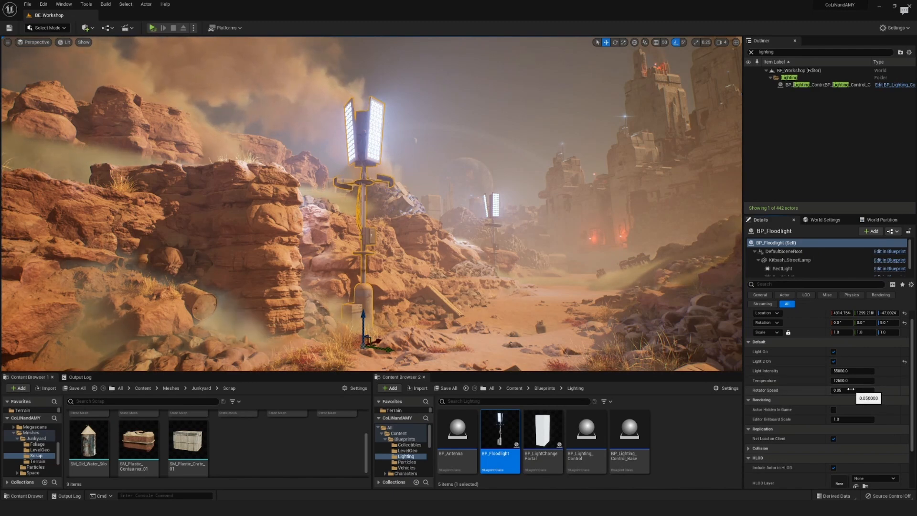
Set the floodlight's Light Intensity to 5000 and view its lamp panels up close.
scroll(858, 392, up, 1)
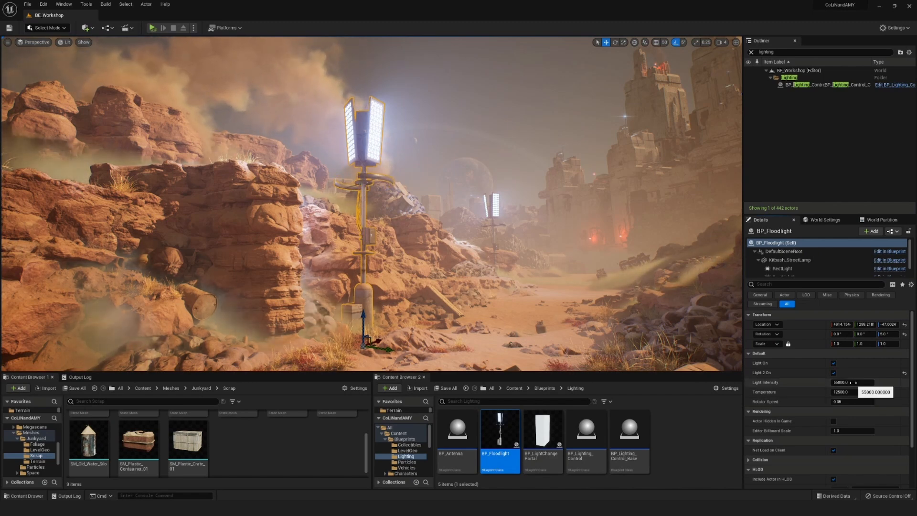
click(854, 383)
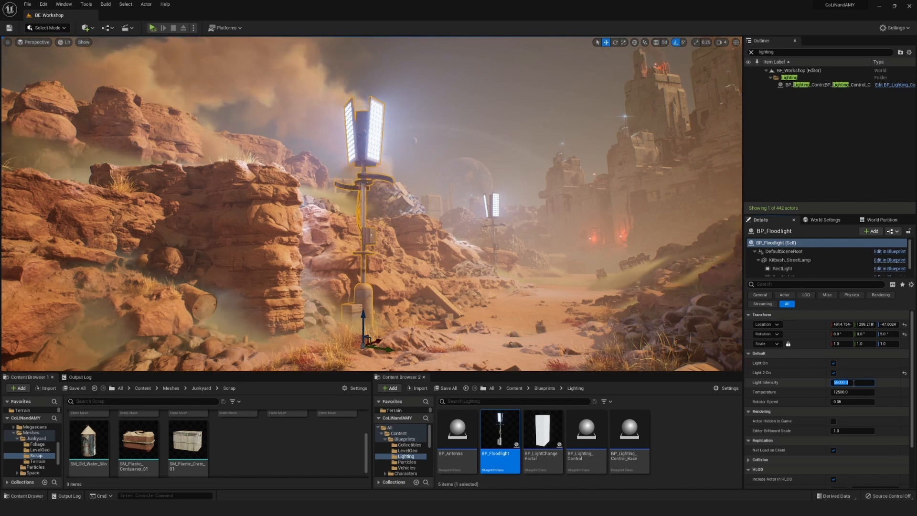
text(5000)
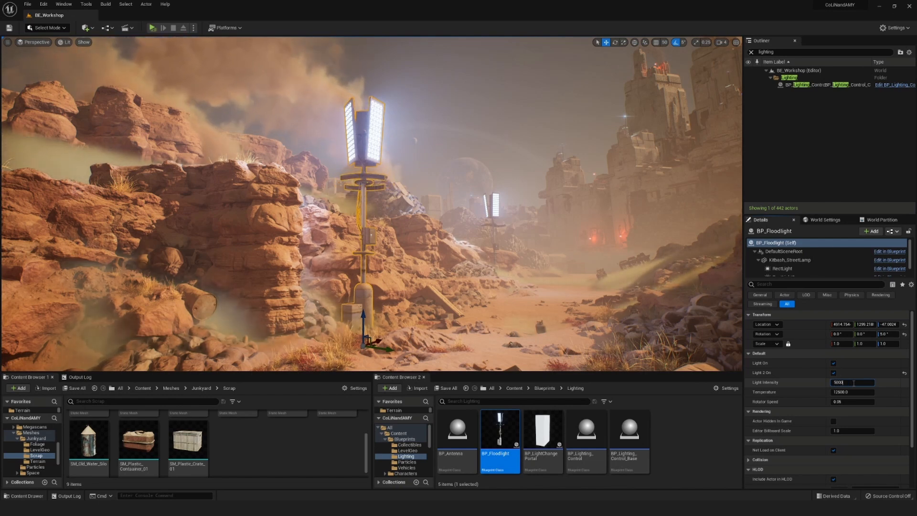
key(Return)
right_drag(540, 239, 516, 217)
key(w)
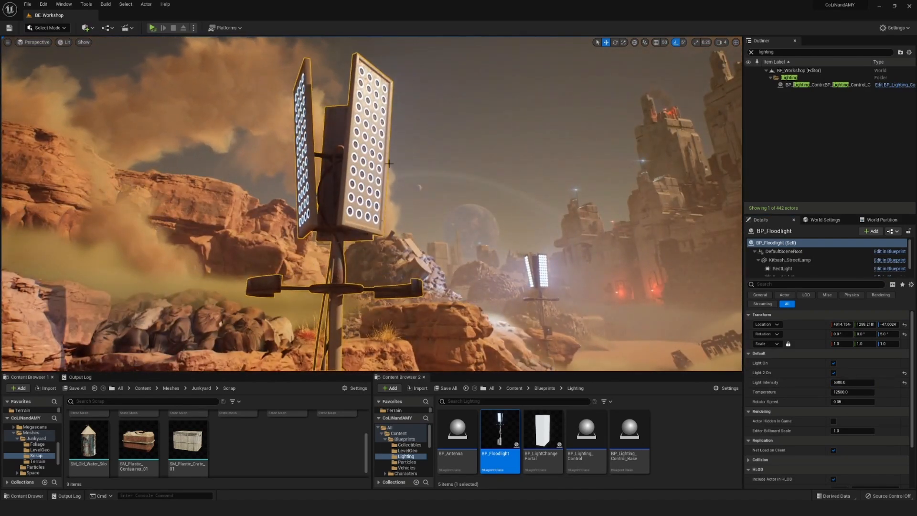
Set the floodlight's Light Intensity to 55000 and view its effect on the surrounding rocks.
click(857, 382)
text(55)
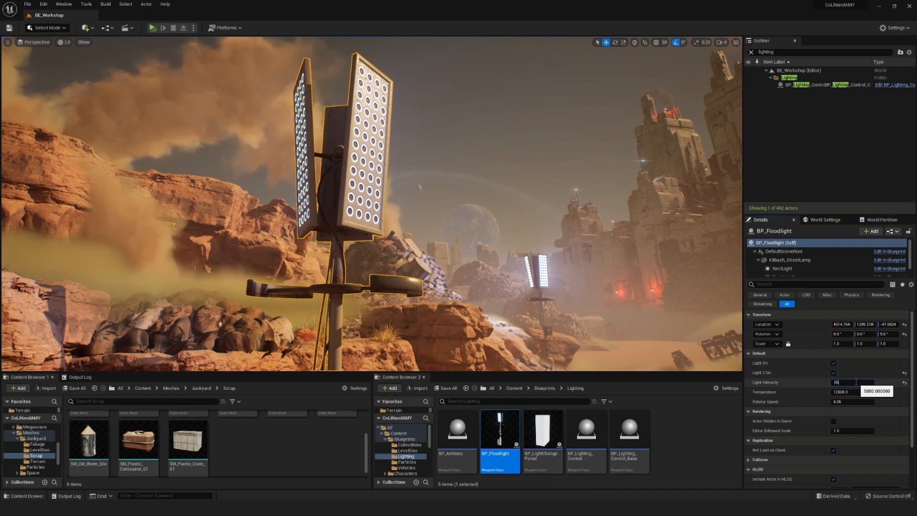
key(Return)
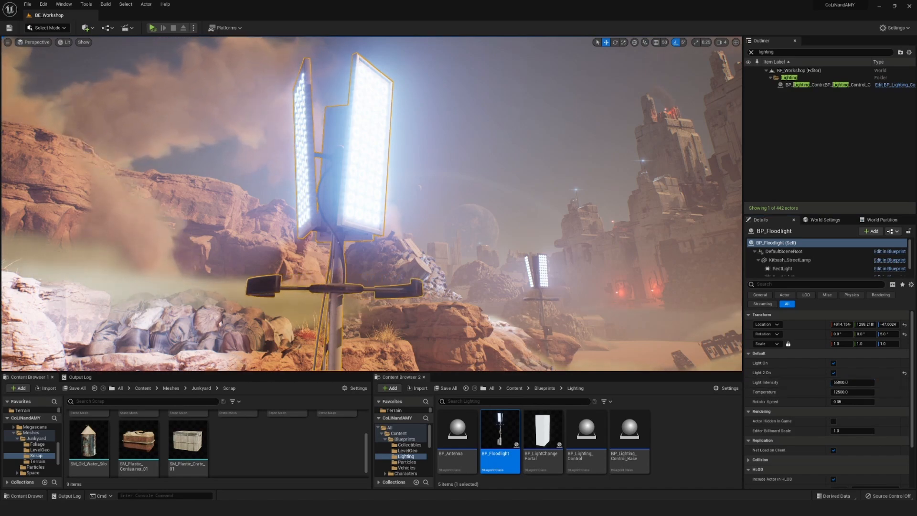
key(a)
key(s)
key(d)
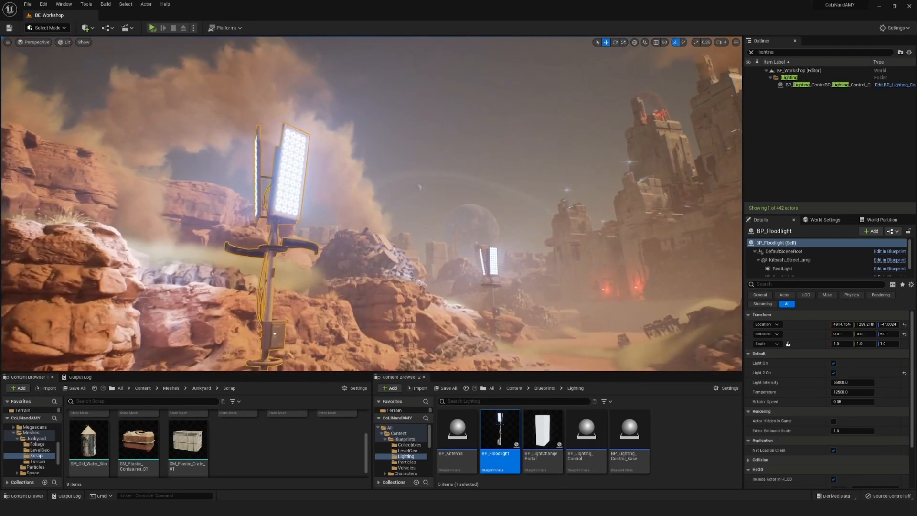
key(s)
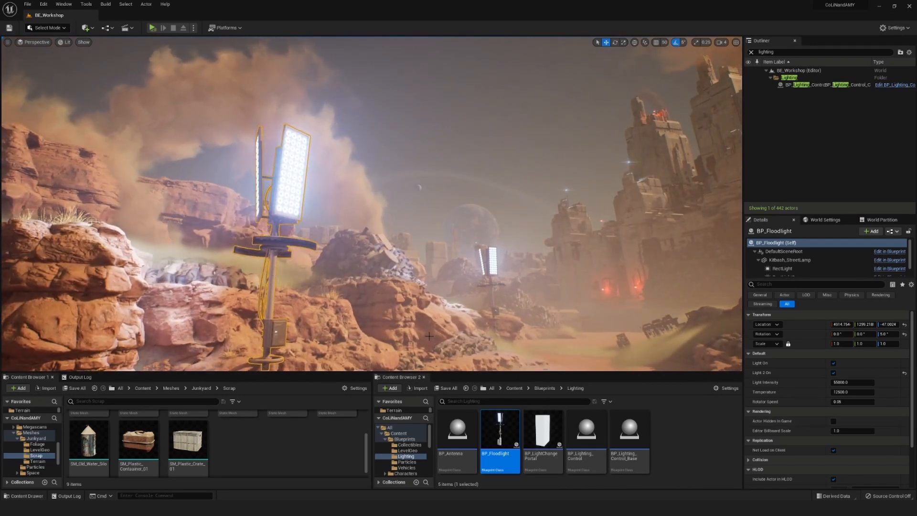
mouse_move(300, 274)
right_down()
mouse_move(314, 274)
mouse_move(301, 276)
right_up()
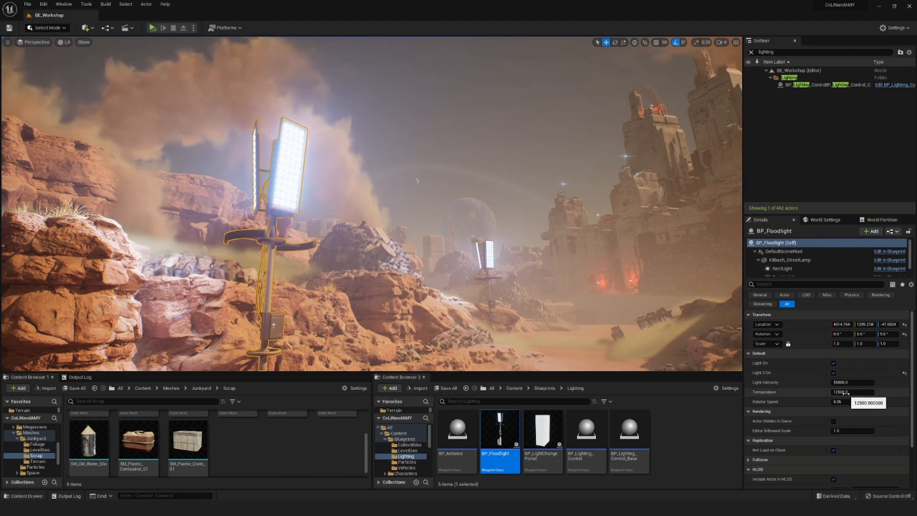
Try floodlight Temperature values of 0, 5000 and 6500.
click(866, 391)
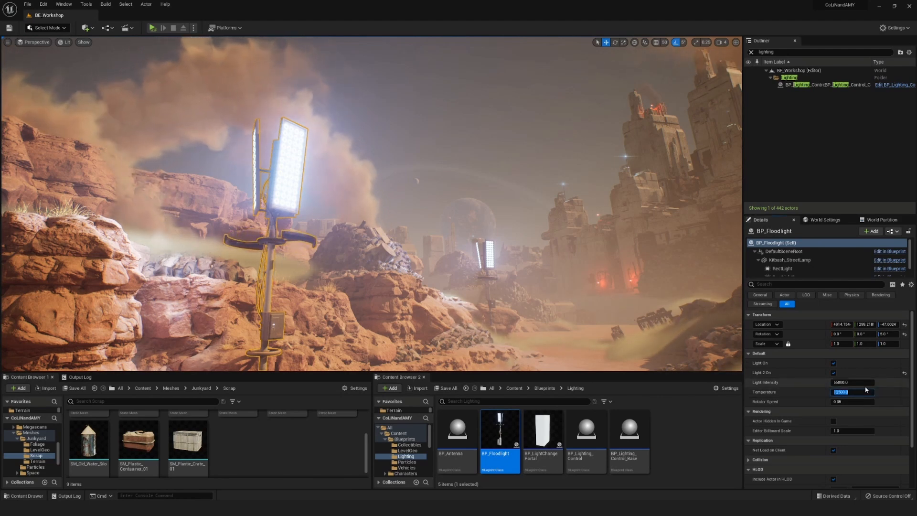
text(0)
key(Return)
text(5)
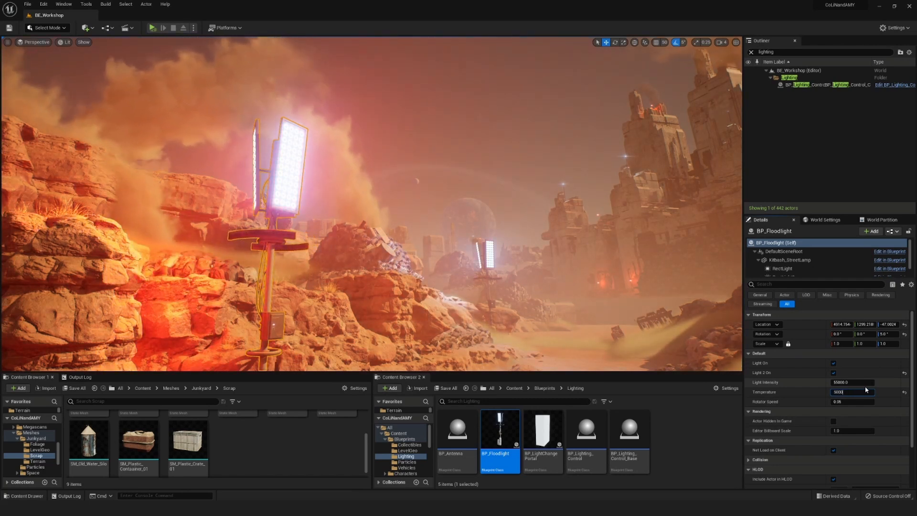
text(000)
key(Return)
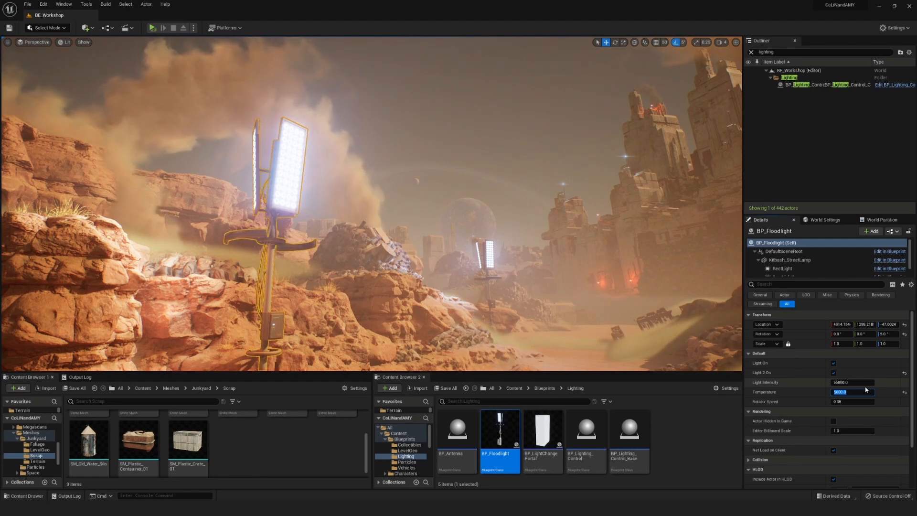
text(6500)
key(Return)
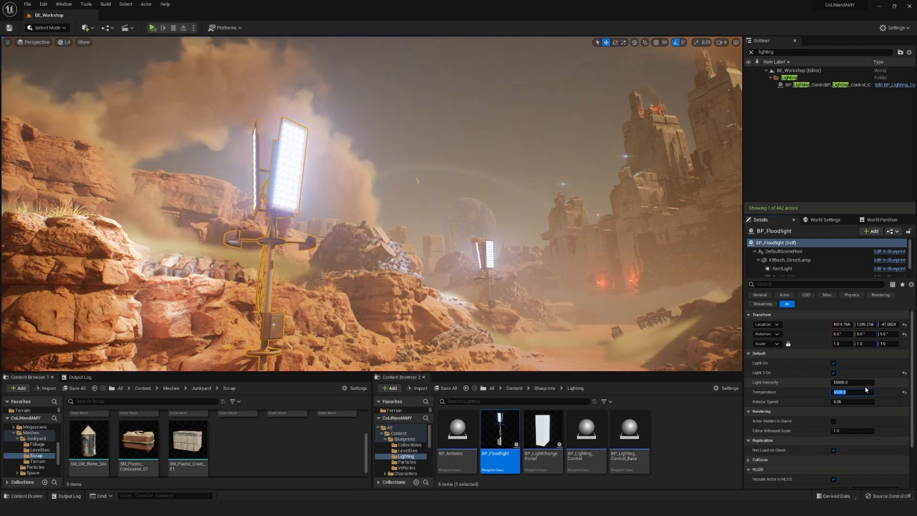
Set the floodlight's Temperature to 12500 and view the whole lamp in the canyon.
text(12500)
key(Return)
right_drag(341, 204, 340, 240)
key(s)
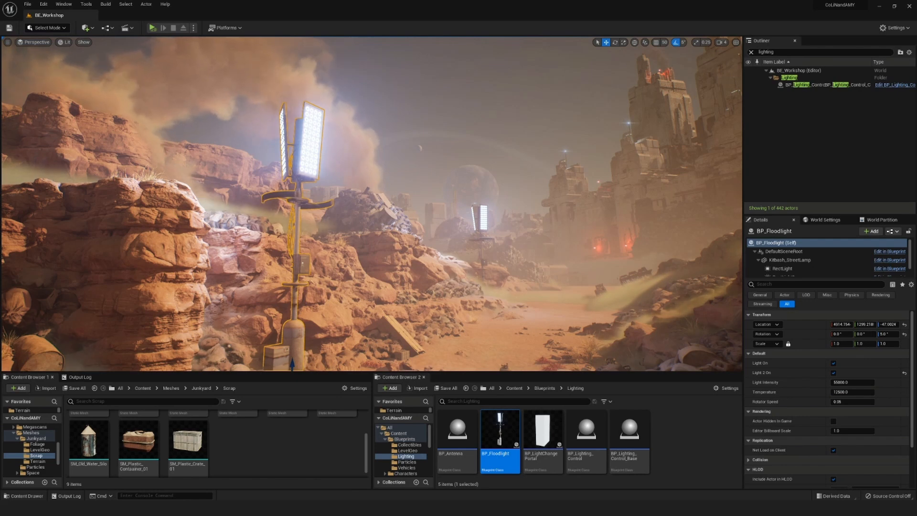
Follow BP_Floodlight's Construction Script from the light nodes past Rotator Speed to the Emissive Material Turn On group.
drag(519, 306, 616, 1)
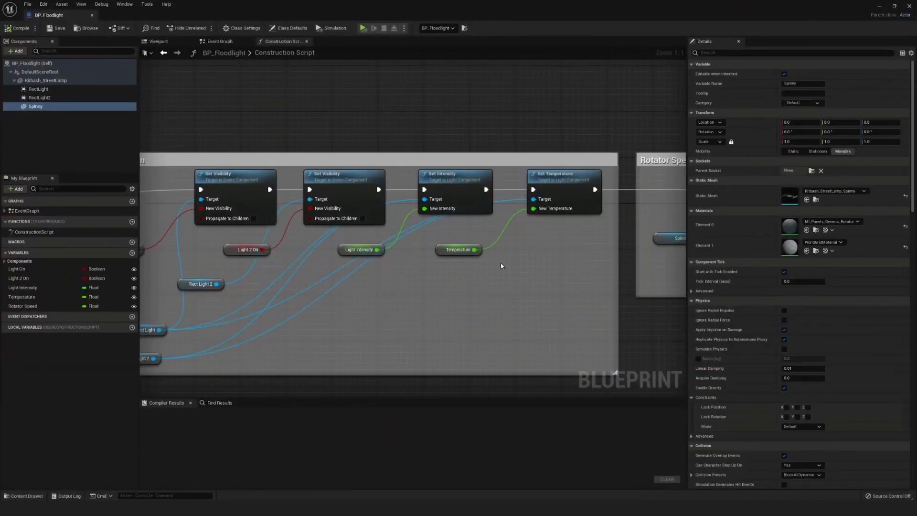
scroll(501, 265, down, 2)
right_drag(501, 265, 553, 326)
scroll(342, 294, up, 2)
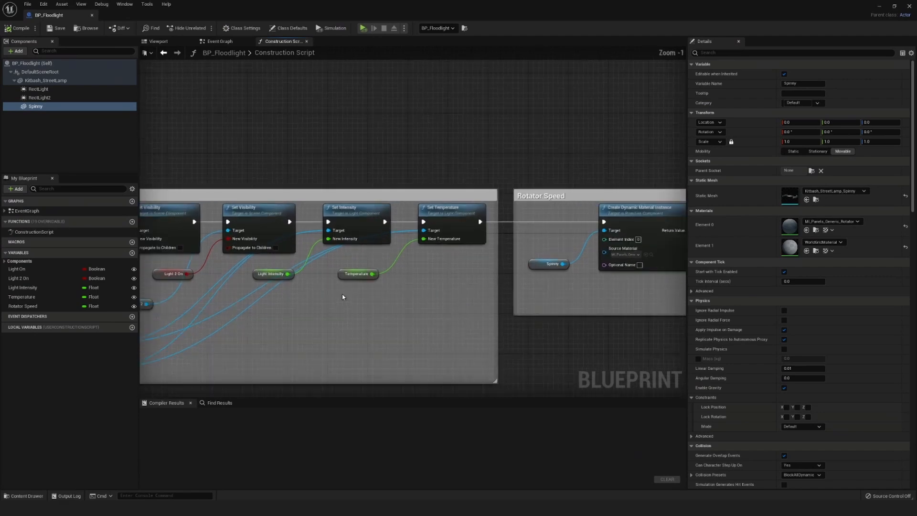
right_drag(446, 287, 361, 293)
scroll(361, 294, down, 3)
scroll(512, 274, up, 2)
right_drag(513, 273, 422, 314)
scroll(423, 315, up, 1)
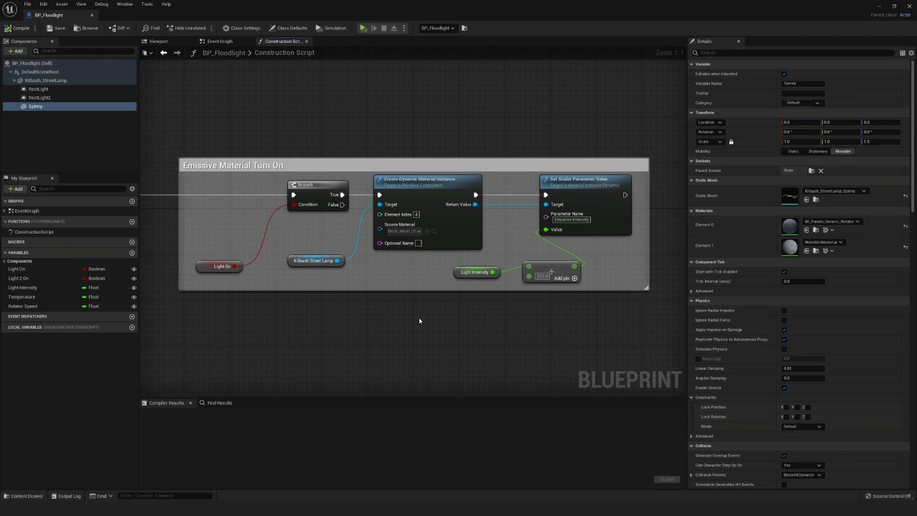
Examine how Light On, the Branch, Create Dynamic Material Instance and Set Scalar Parameter Value nodes connect in the Emissive Material Turn On group.
right_drag(277, 202, 629, 222)
scroll(246, 310, down, 2)
right_drag(276, 301, 329, 312)
right_drag(533, 270, 305, 282)
right_drag(680, 293, 331, 293)
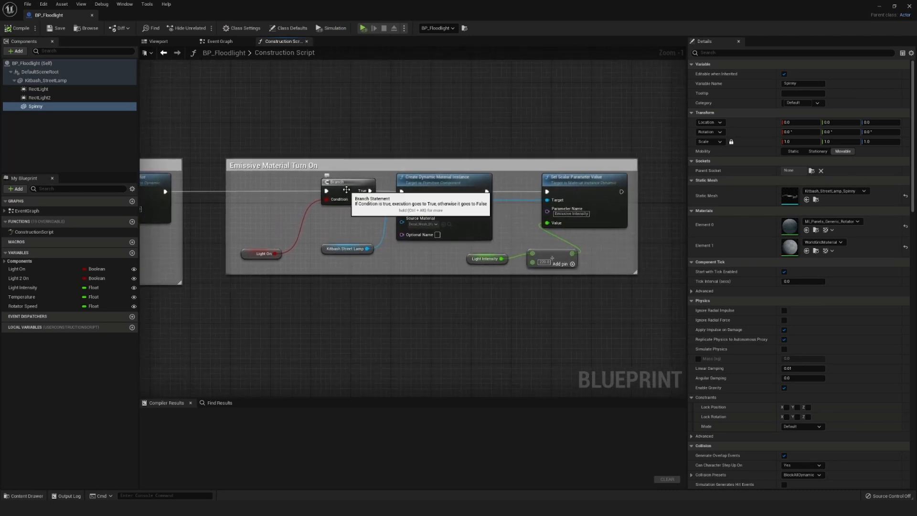
scroll(246, 258, up, 1)
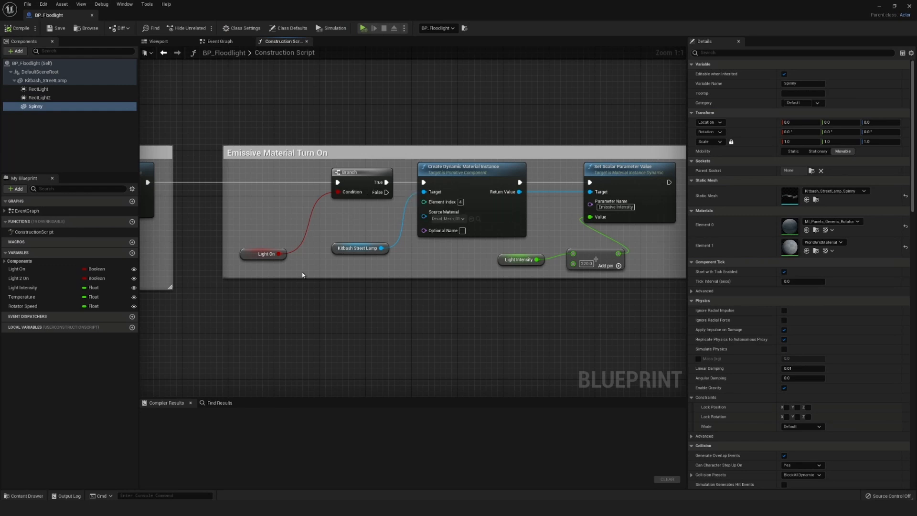
right_drag(445, 276, 401, 285)
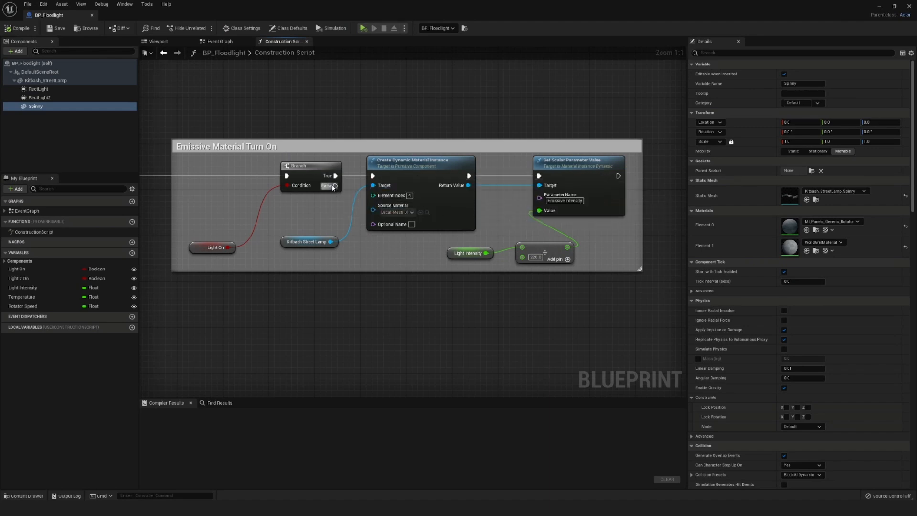
Add a Kitbash_StreetLamp reference below the Emissive Material Turn On group and delete the extra Spinny reference.
ctrl+click(53, 82)
drag(52, 82, 289, 306)
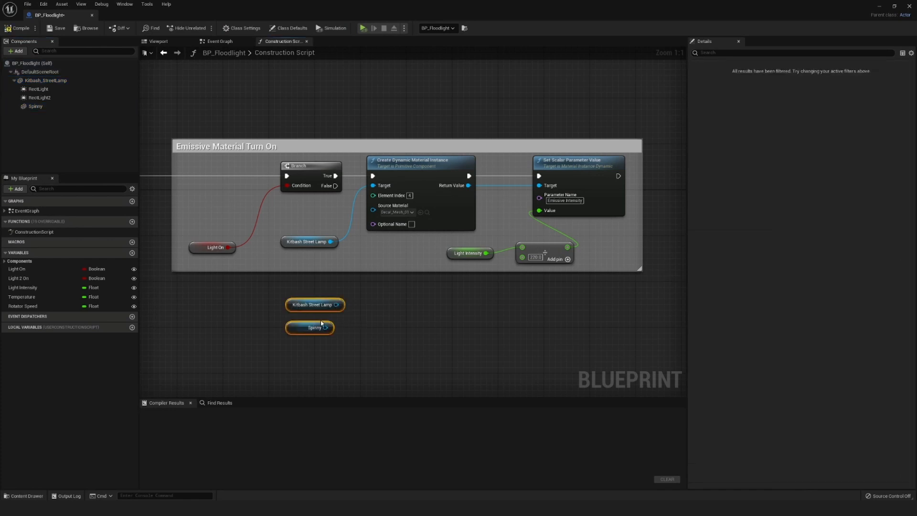
click(316, 327)
key(Delete)
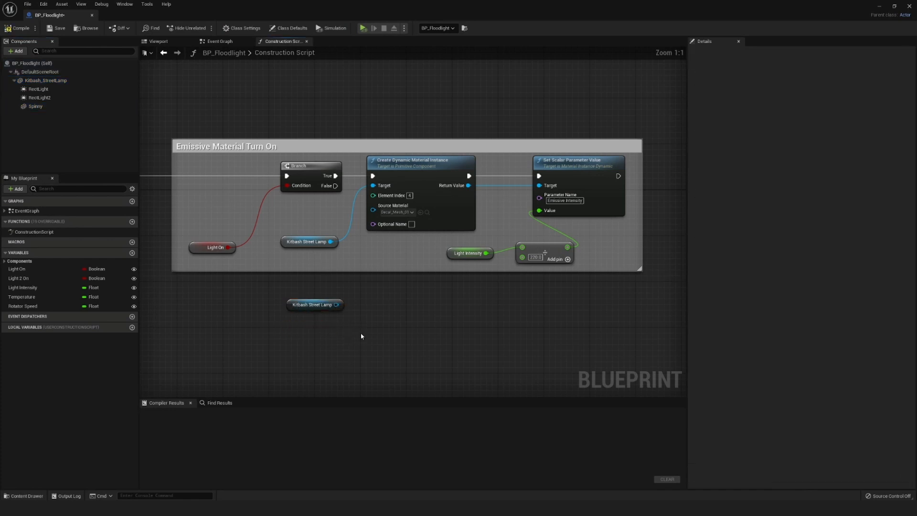
Add a Create Dynamic Material Instance node from the new Kitbash Street Lamp reference and place it beside that reference.
drag(337, 304, 388, 348)
text(c)
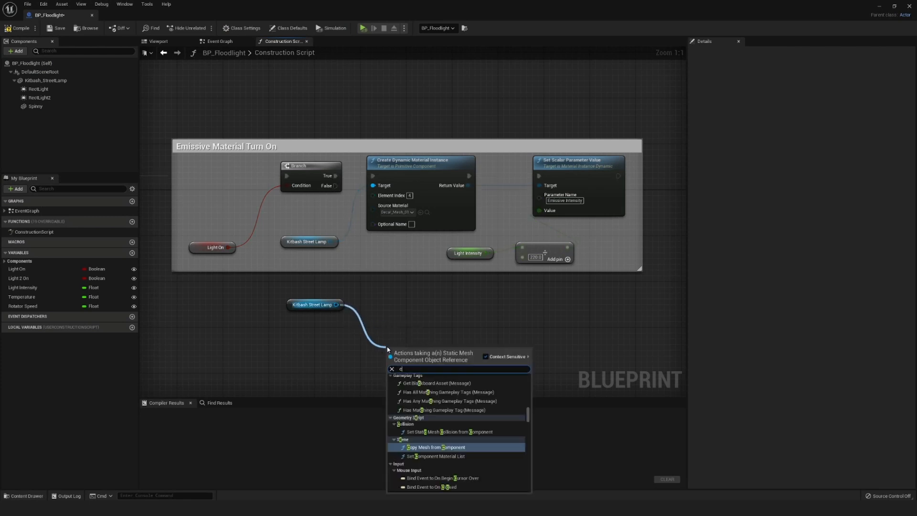
text(reate dyna)
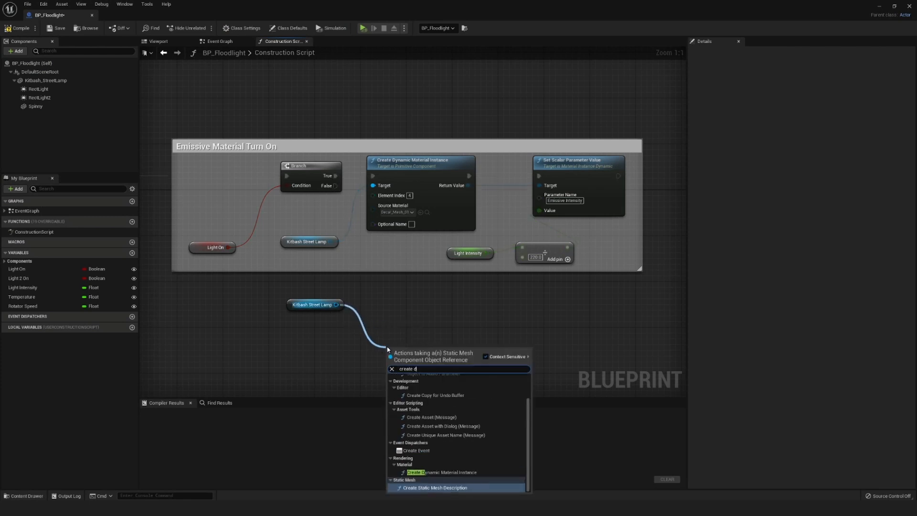
key(Return)
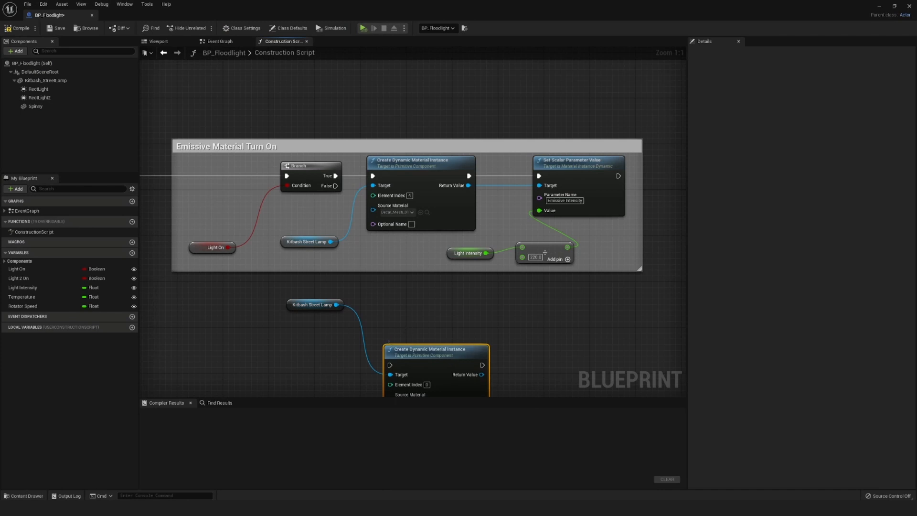
right_drag(402, 329, 397, 284)
drag(421, 311, 414, 267)
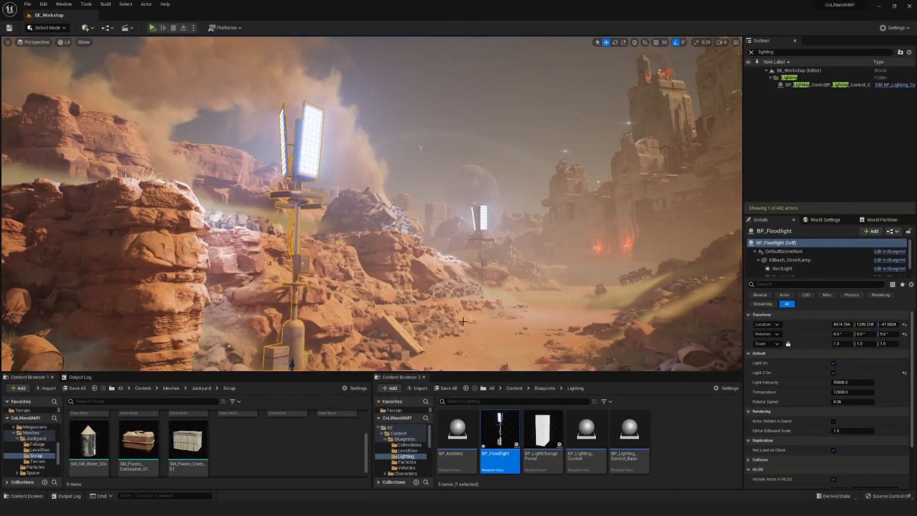
Open the static mesh of the floodlight's Kitbash_StreetLamp component and inspect its material slots.
click(790, 260)
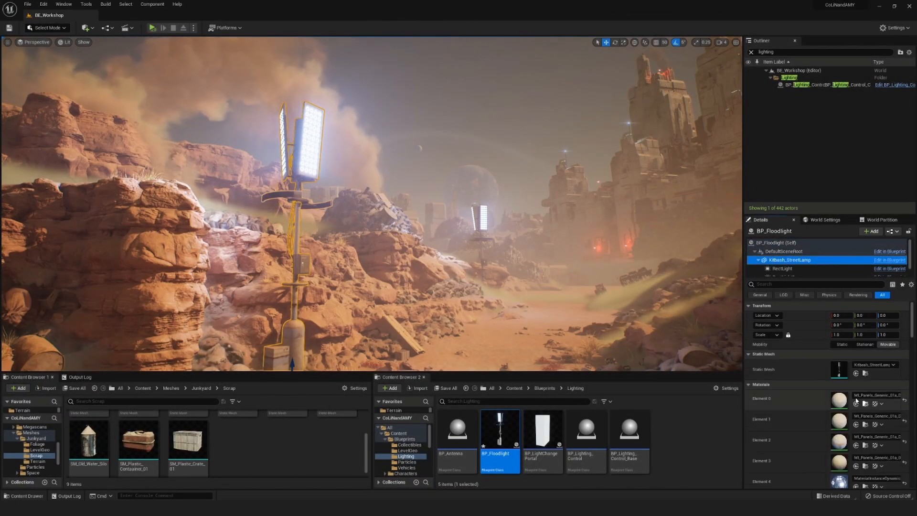
double_click(840, 370)
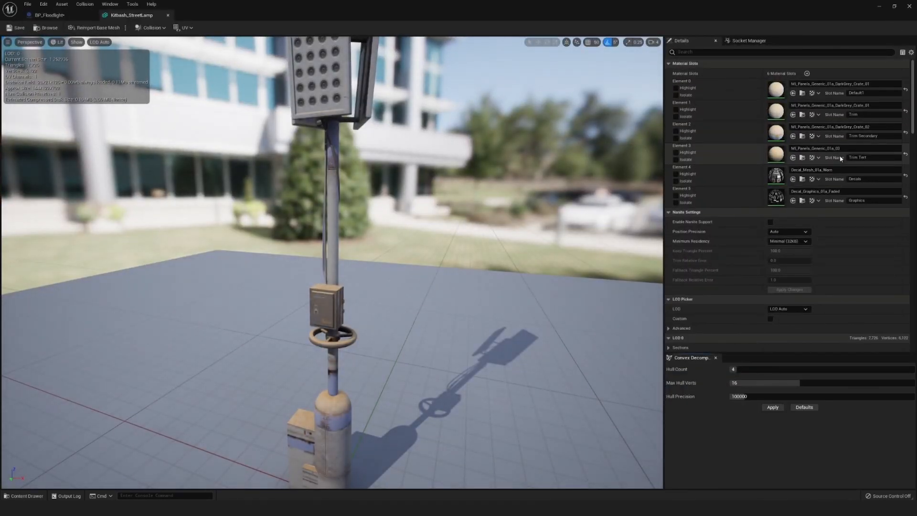
scroll(298, 316, down, 4)
mouse_move(298, 316)
right_down()
mouse_move(301, 304)
mouse_move(299, 316)
right_up()
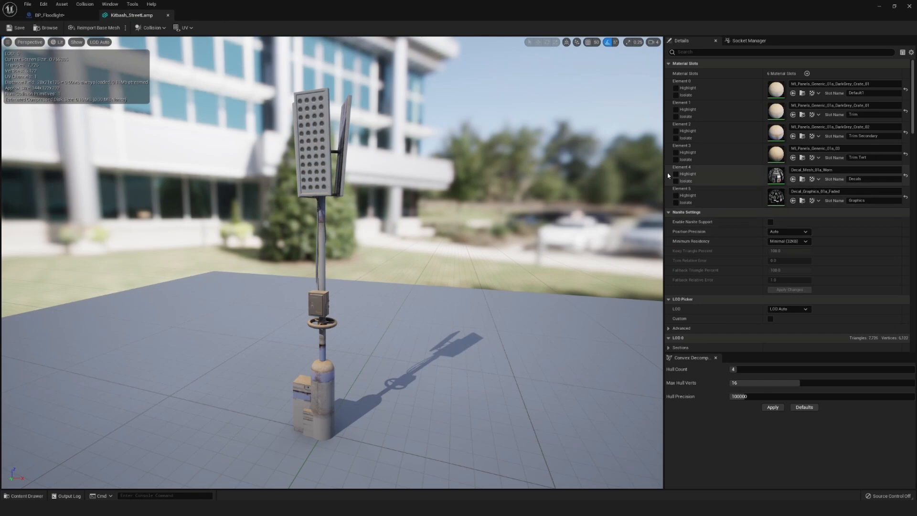
Open the Decal_Mesh_01a_Worn material instance from Element 4, set its Emissive Intensity to 0 and close it.
double_click(783, 179)
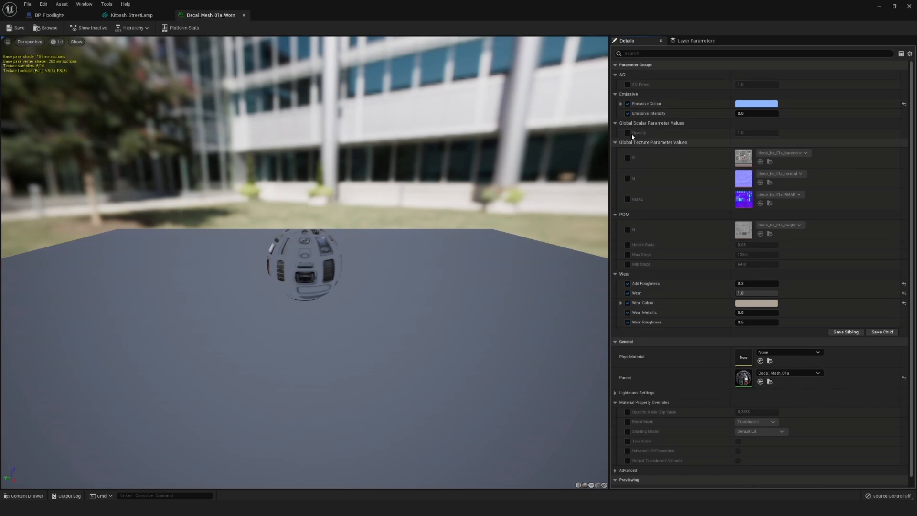
key(Return)
text(0)
key(Return)
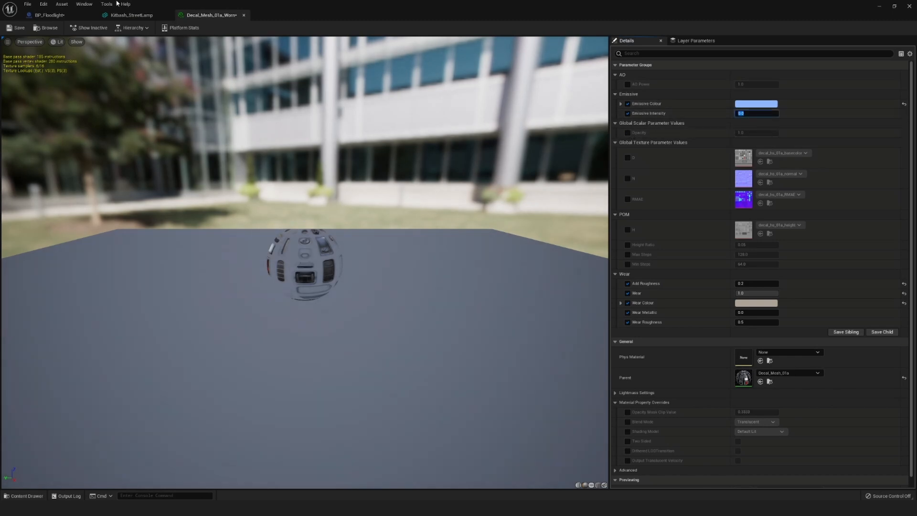
click(244, 15)
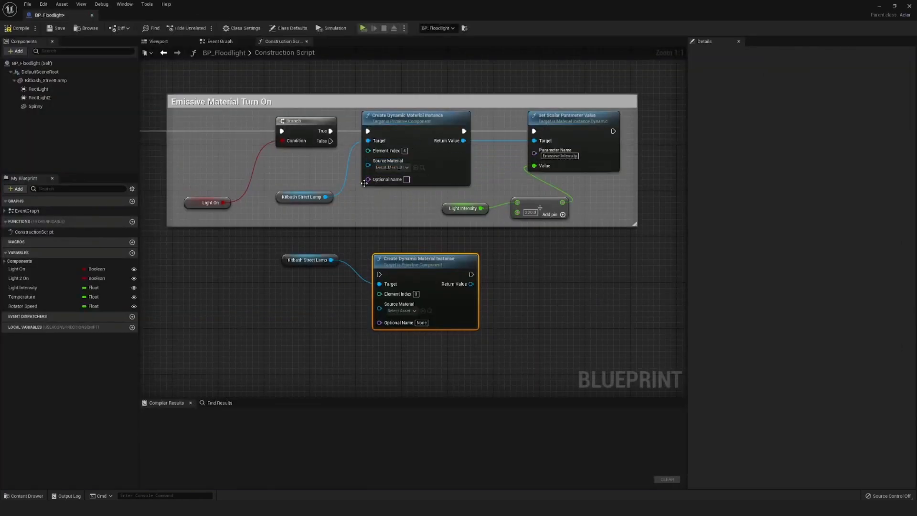
Check the source material choices of the Create Dynamic Material Instance node in the Emissive Material Turn On group and compile the blueprint.
click(390, 168)
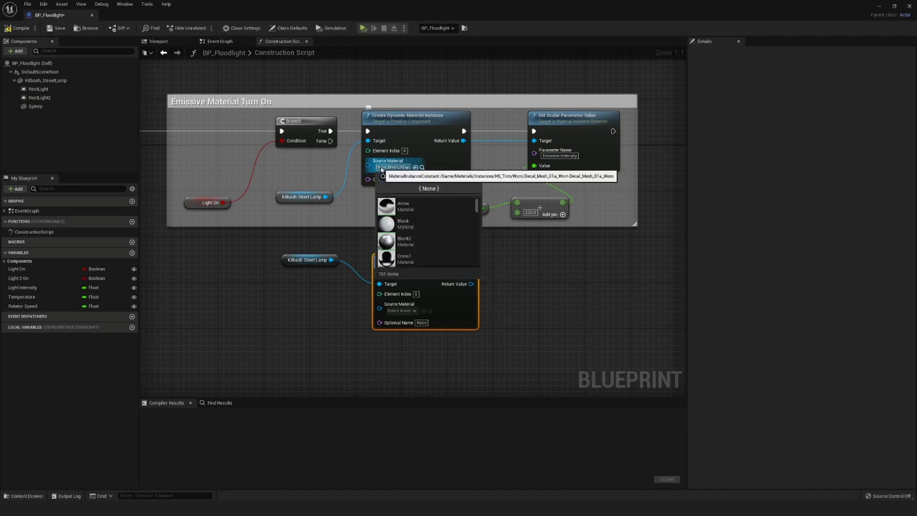
click(382, 169)
click(404, 212)
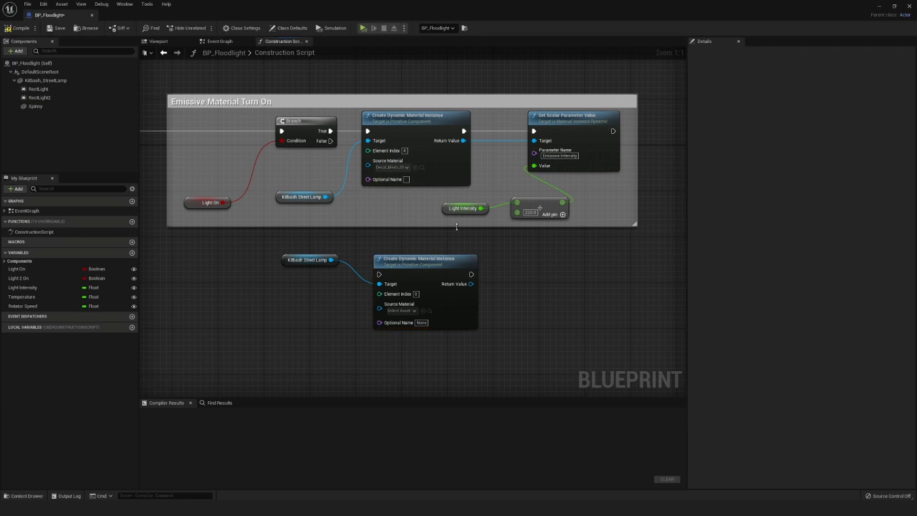
right_drag(403, 218, 386, 263)
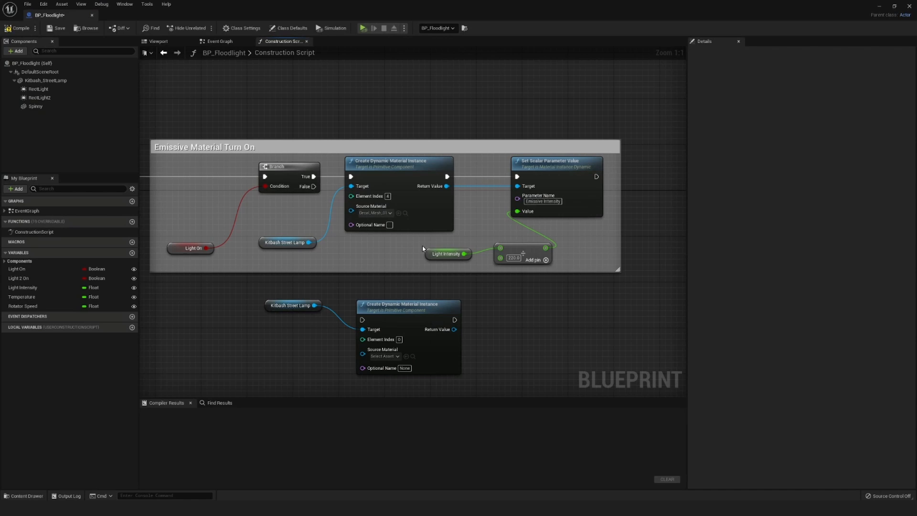
click(17, 28)
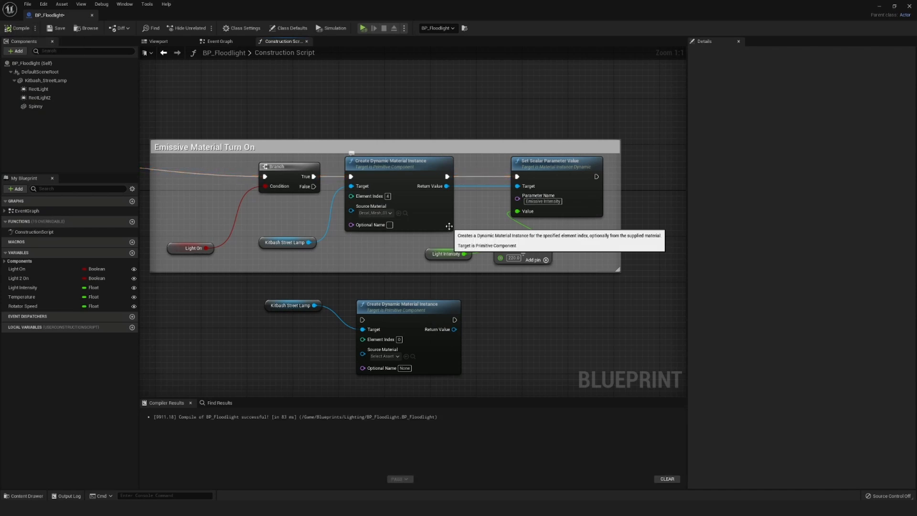
right_drag(556, 290, 493, 307)
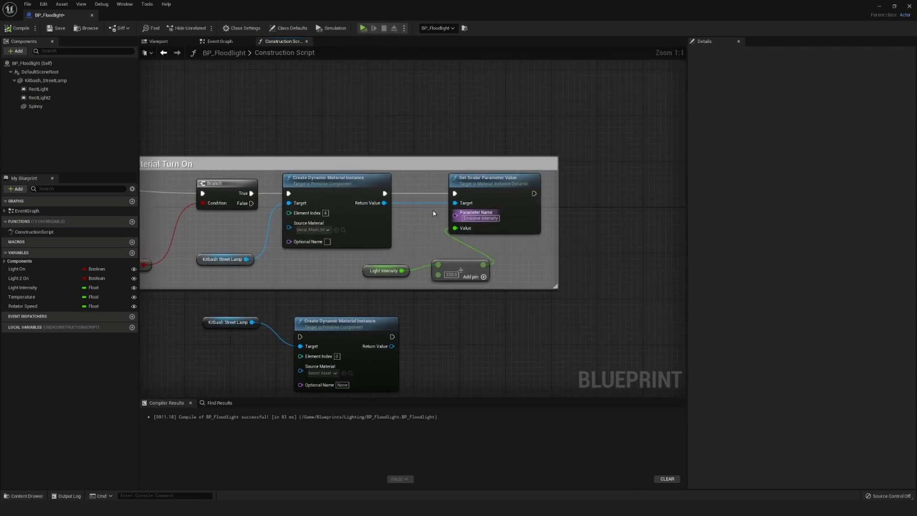
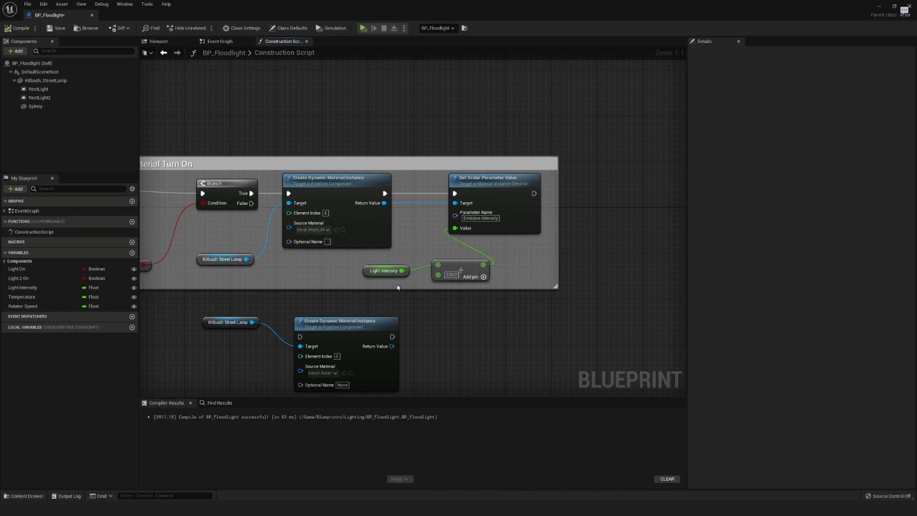
right_drag(327, 283, 409, 296)
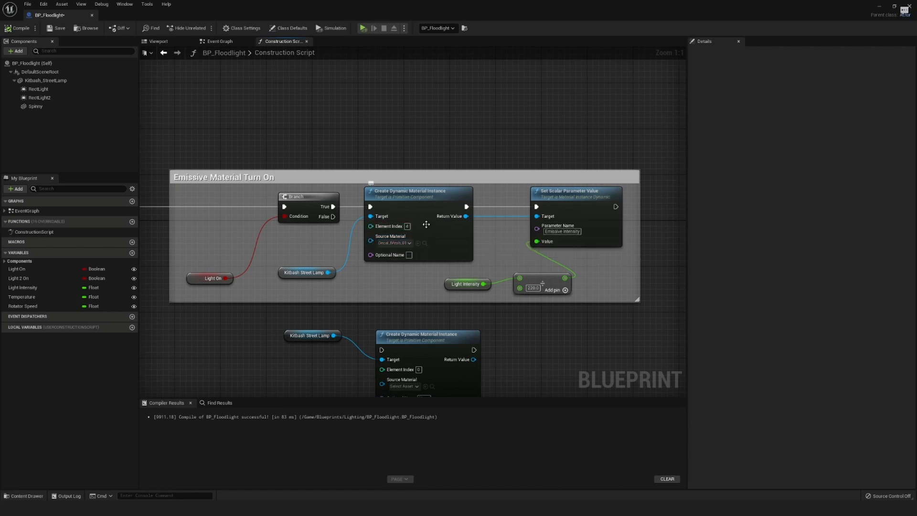
right_drag(488, 238, 436, 236)
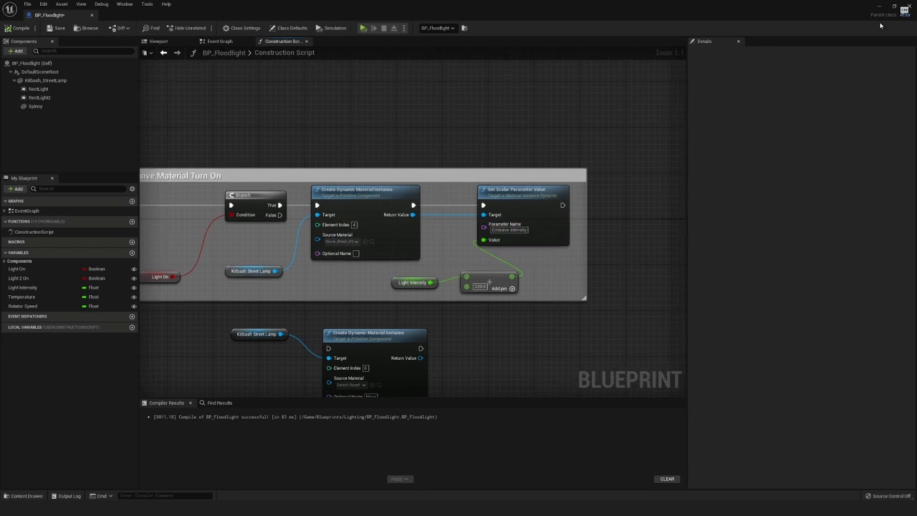
Reopen the floodlight's Kitbash_StreetLamp mesh and its Decal_Mesh_01a_Worn material, inspect the Emissive Intensity parameter, and close both.
click(879, 7)
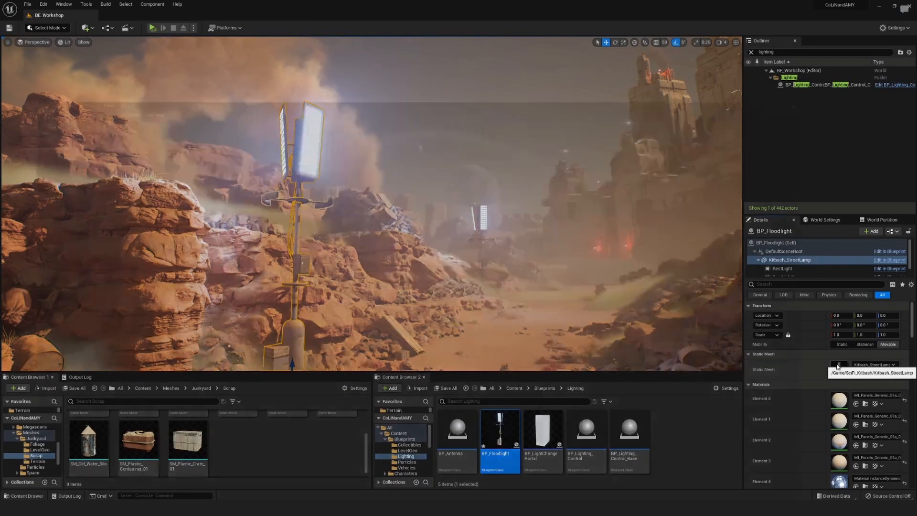
double_click(837, 366)
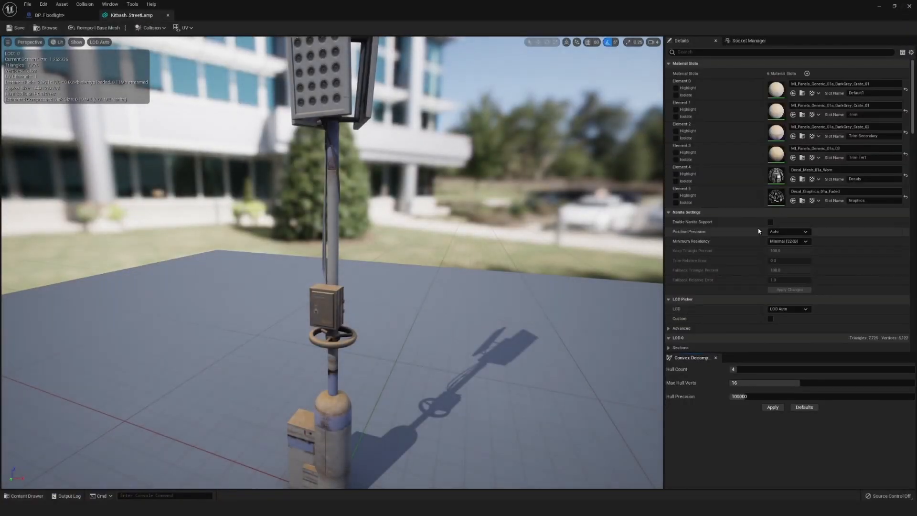
double_click(776, 176)
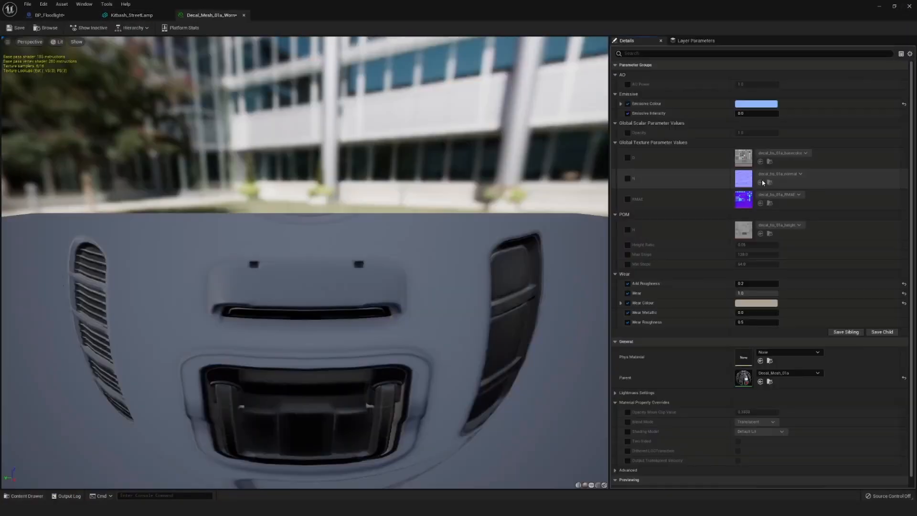
scroll(337, 281, down, 6)
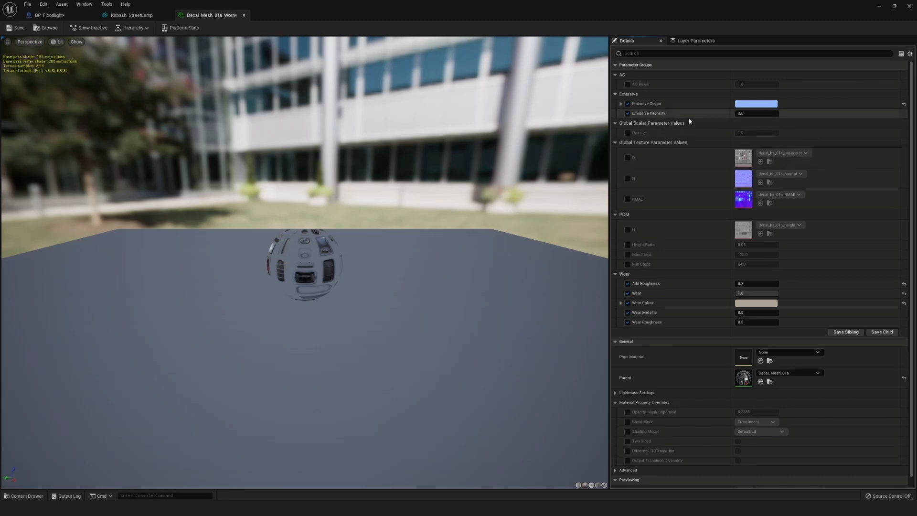
click(244, 18)
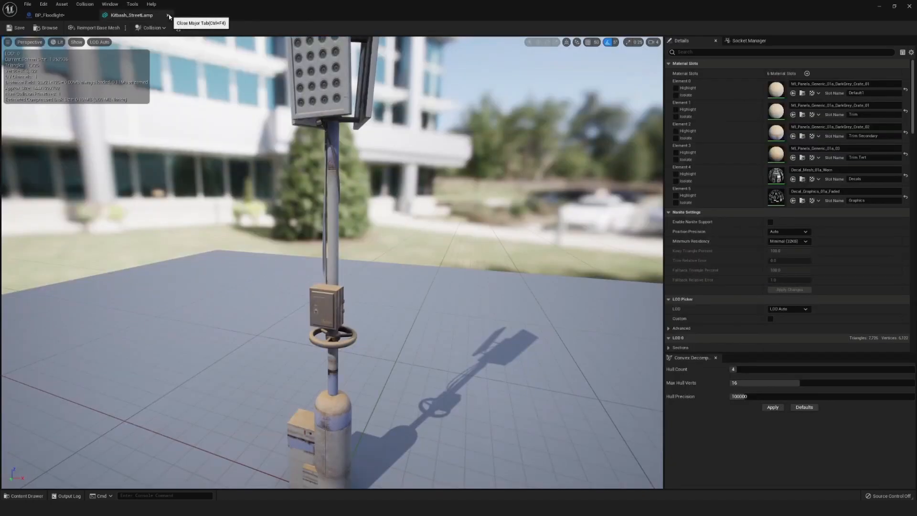
click(171, 17)
Line up the Light Intensity node with its divide node and delete the extra Kitbash Street Lamp and Create Dynamic Material Instance nodes below the group.
right_drag(455, 326, 501, 316)
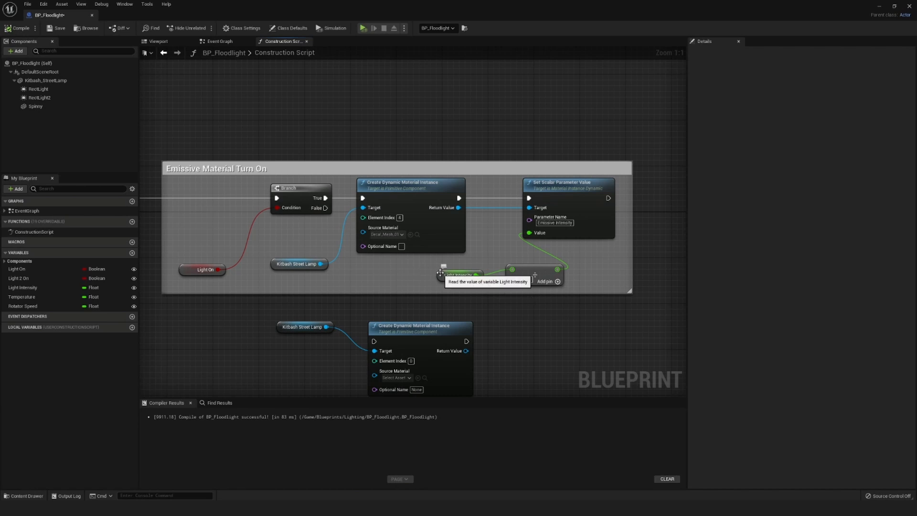
drag(439, 273, 429, 268)
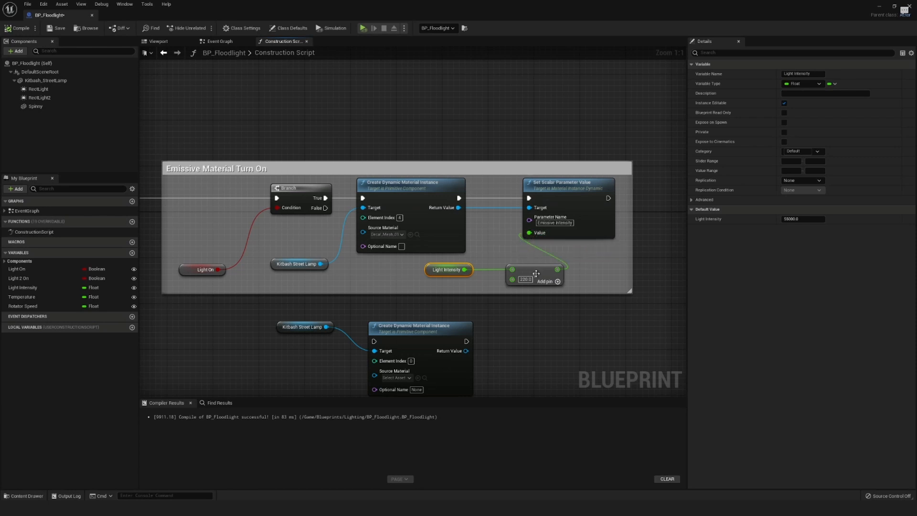
scroll(548, 276, down, 2)
drag(334, 308, 533, 373)
key(Delete)
scroll(410, 324, down, 3)
scroll(382, 321, up, 2)
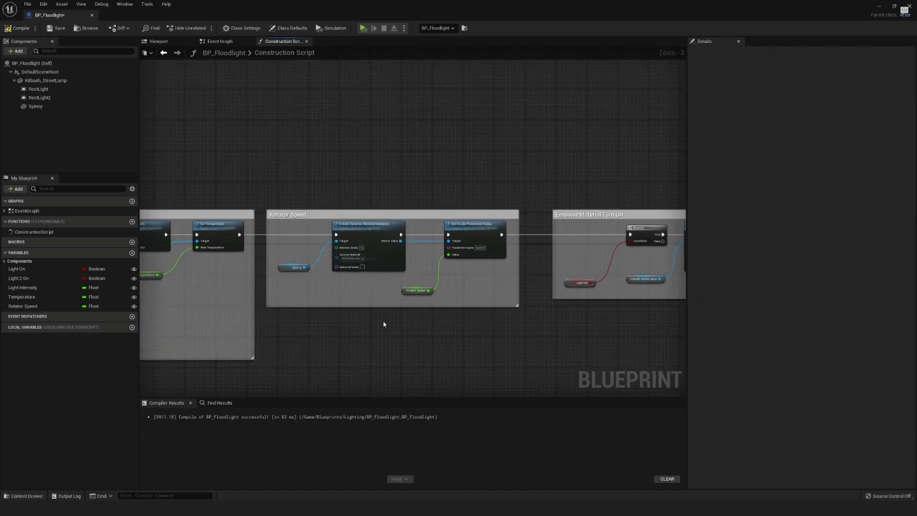
Examine the Rotator Speed nodes in the Construction Script and the nearest floodlight's rotating ring in the level.
scroll(383, 325, up, 3)
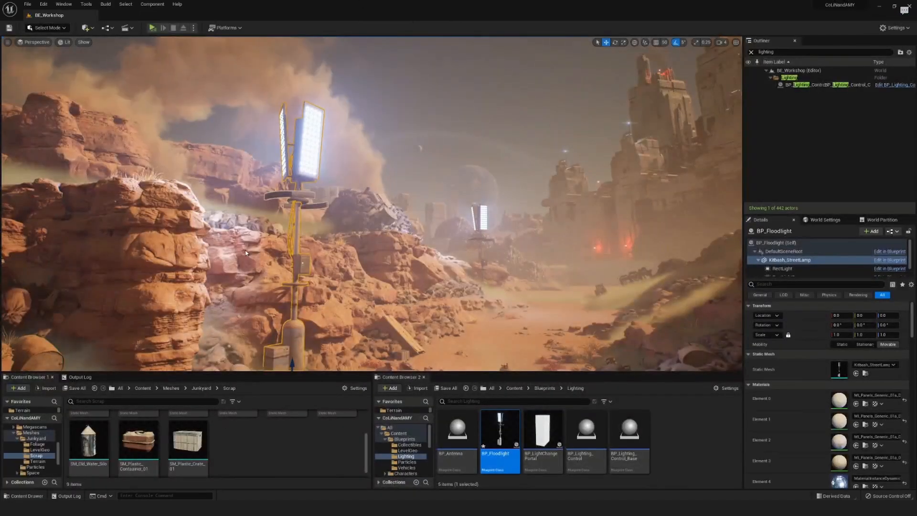
click(399, 266)
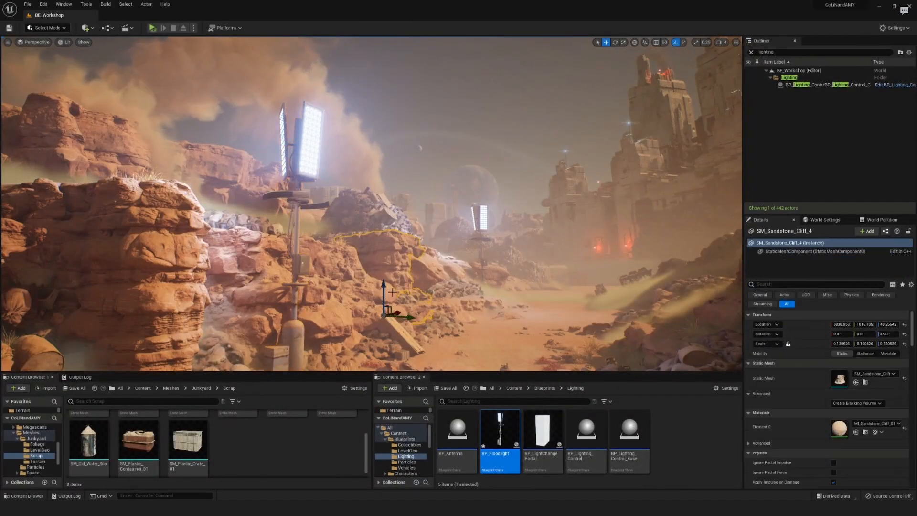
right_drag(430, 258, 403, 247)
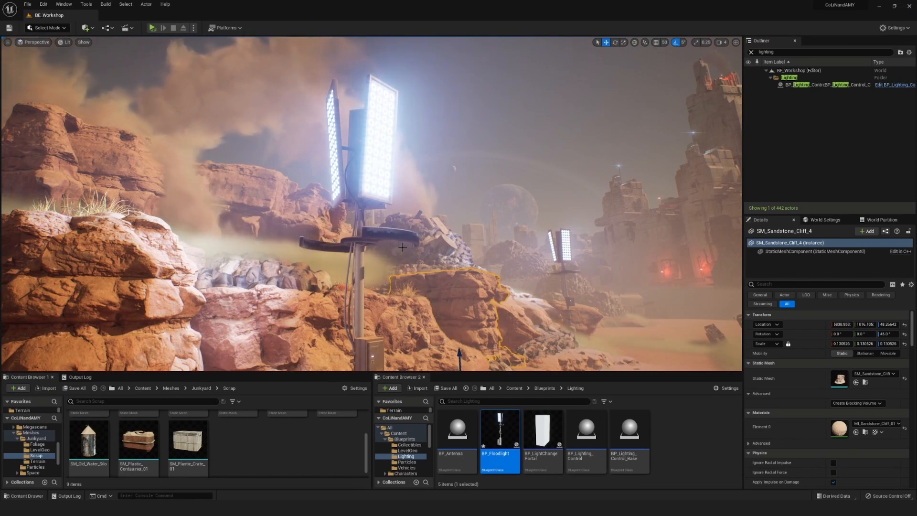
right_drag(402, 247, 408, 225)
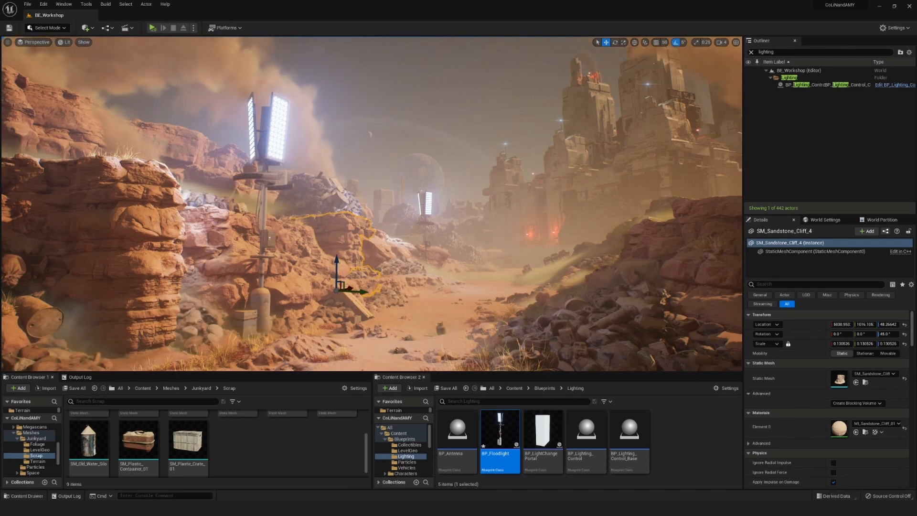
Select the nearest floodlight in the level and pick its Spinny component.
click(264, 215)
scroll(811, 262, down, 1)
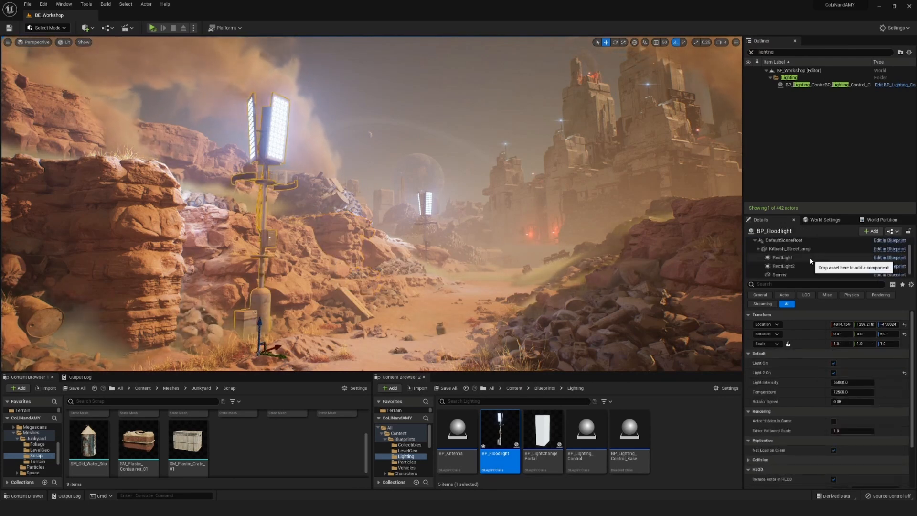
click(807, 272)
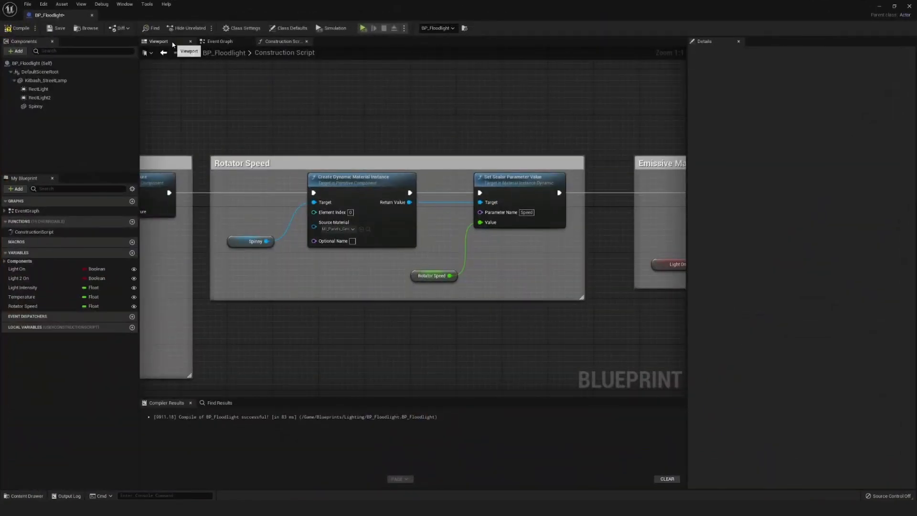
Open the MI_Panels_Generic_Rotator material of BP_Floodlight's Spinny component and the rotation nodes of its parent, M_HS_Trim_Master_Rotate.
click(172, 45)
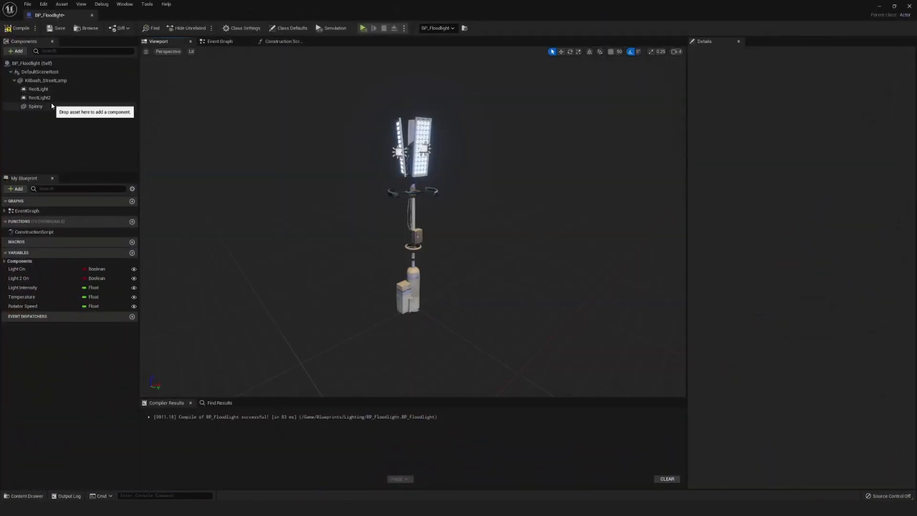
click(36, 106)
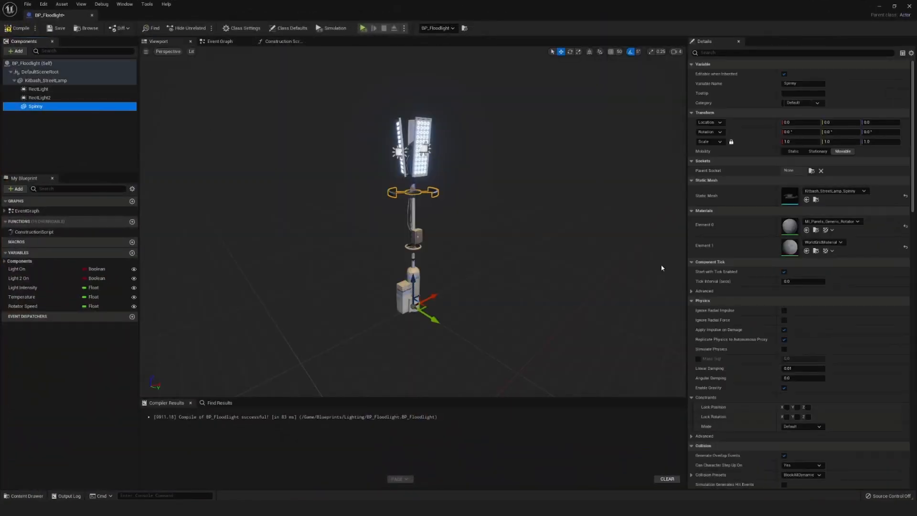
double_click(790, 227)
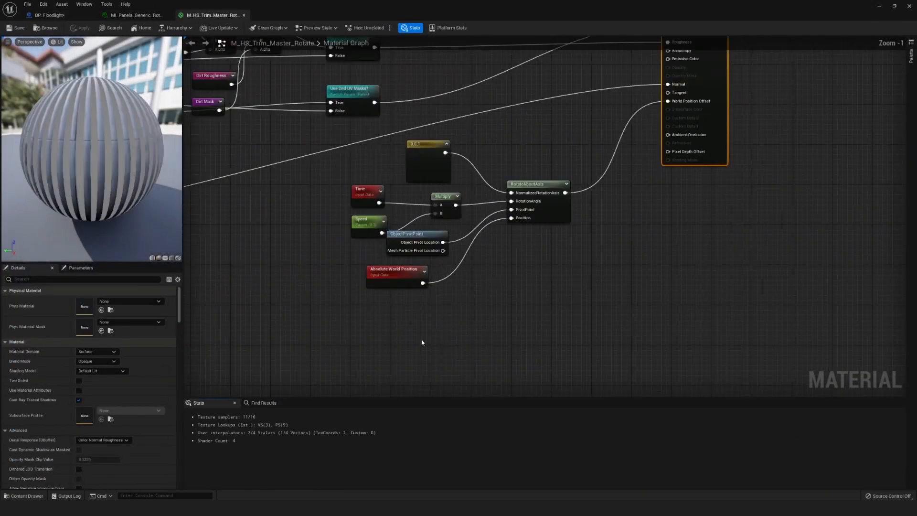
right_drag(519, 248, 518, 292)
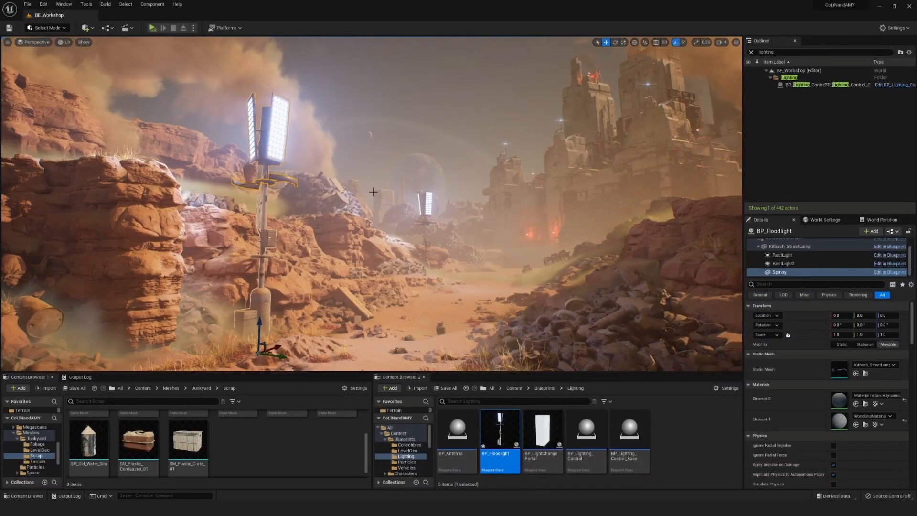
Examine the rotating ring on the nearest floodlight in the level, up close and from a distance.
right_drag(366, 273, 365, 268)
click(365, 267)
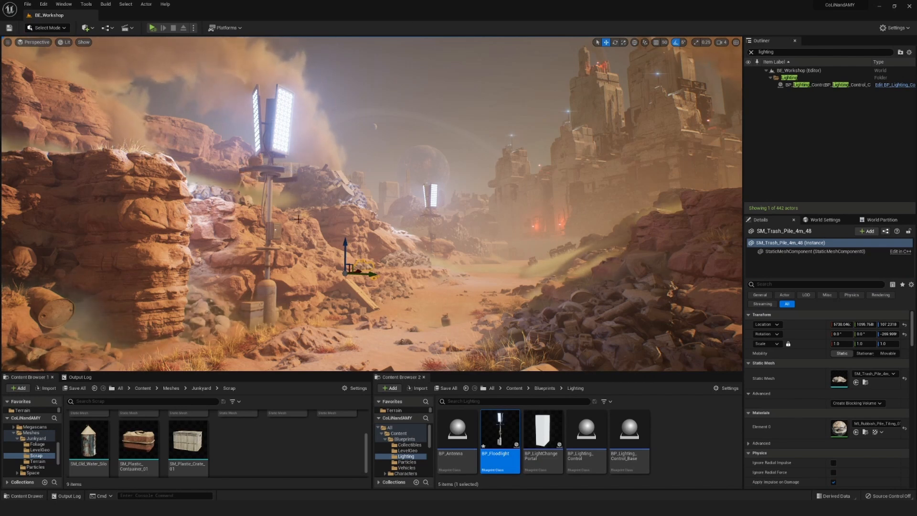
right_drag(296, 232, 274, 224)
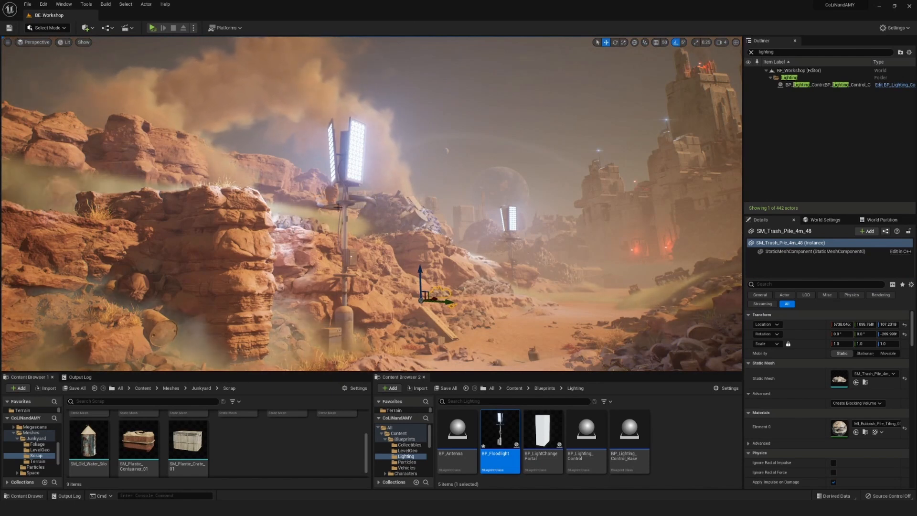
key(d)
mouse_move(324, 189)
right_down()
mouse_move(300, 186)
mouse_move(313, 184)
right_up()
key(w)
key(w)
key(s)
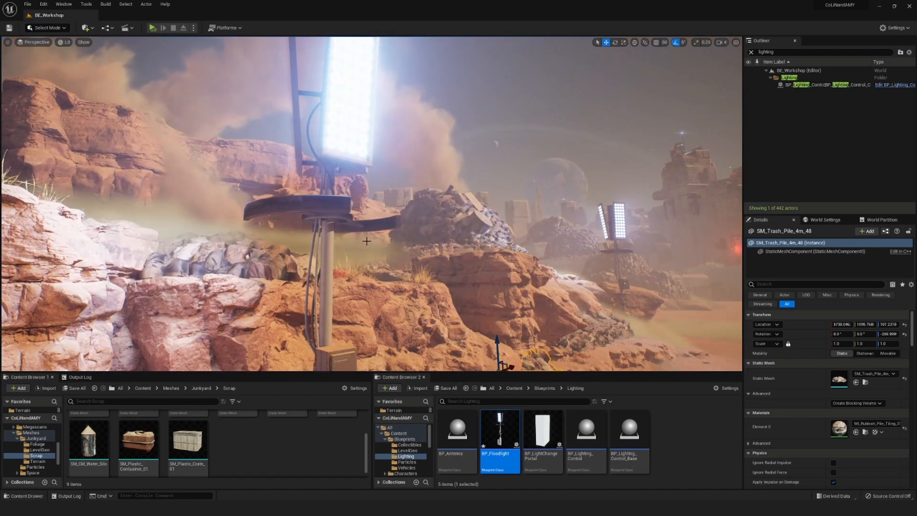
key(s)
right_drag(367, 241, 383, 247)
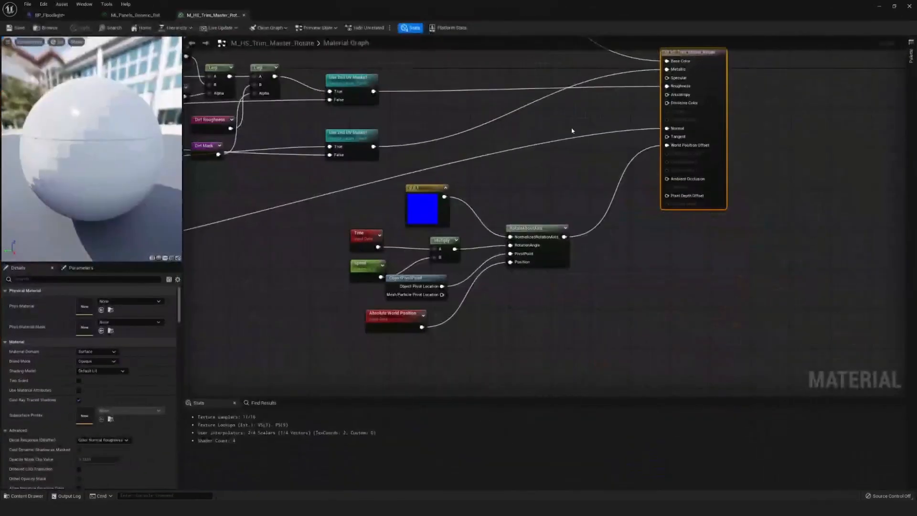
Group the nodes feeding World Position Offset in M_HS_Trim_Master_Rotate in a comment box titled "Rotate About Axis".
scroll(478, 238, down, 2)
scroll(434, 319, up, 3)
drag(270, 333, 576, 150)
drag(575, 228, 552, 275)
key(c)
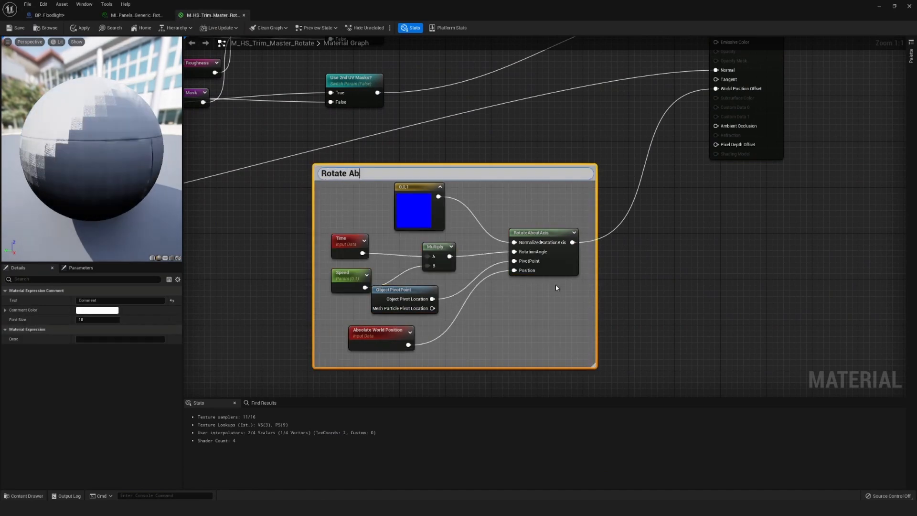
text(Rotate About Axis)
key(Return)
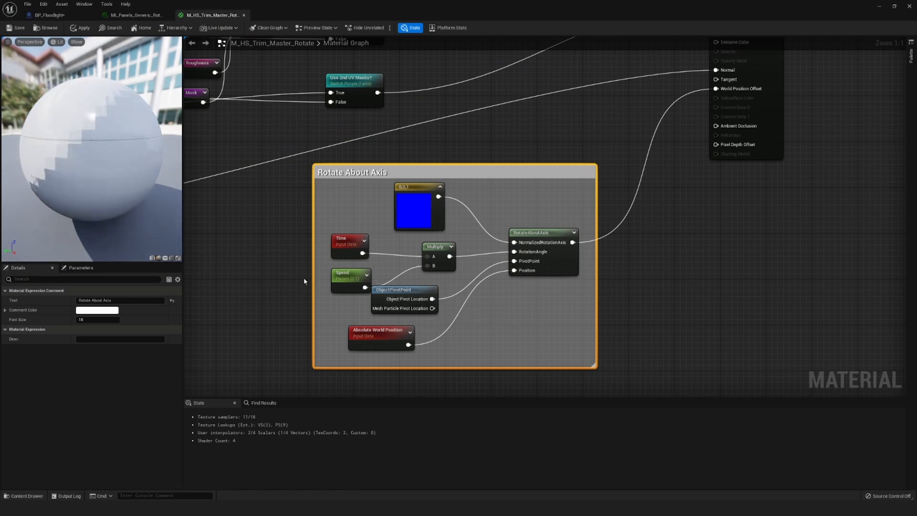
click(558, 326)
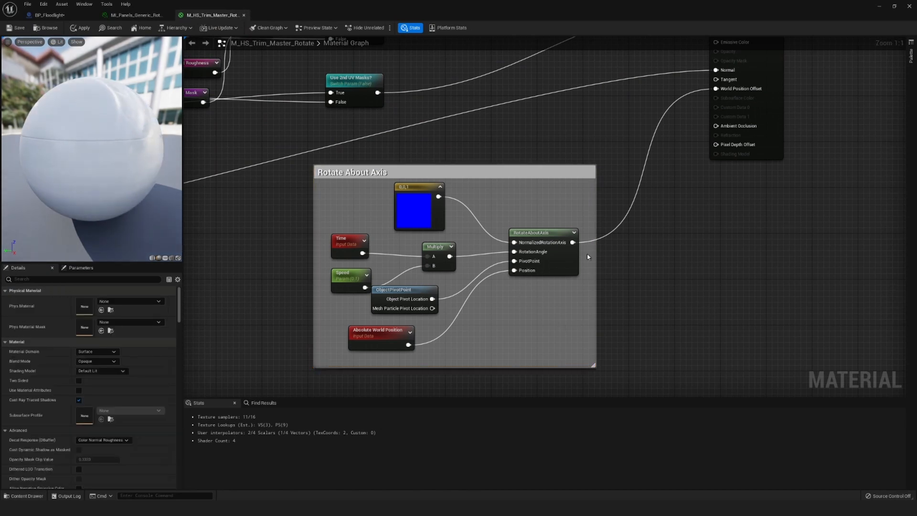
Examine the World Position Offset connection and the Absolute World Position node, and compare with the floodlight's ring in the level.
right_drag(656, 247, 635, 266)
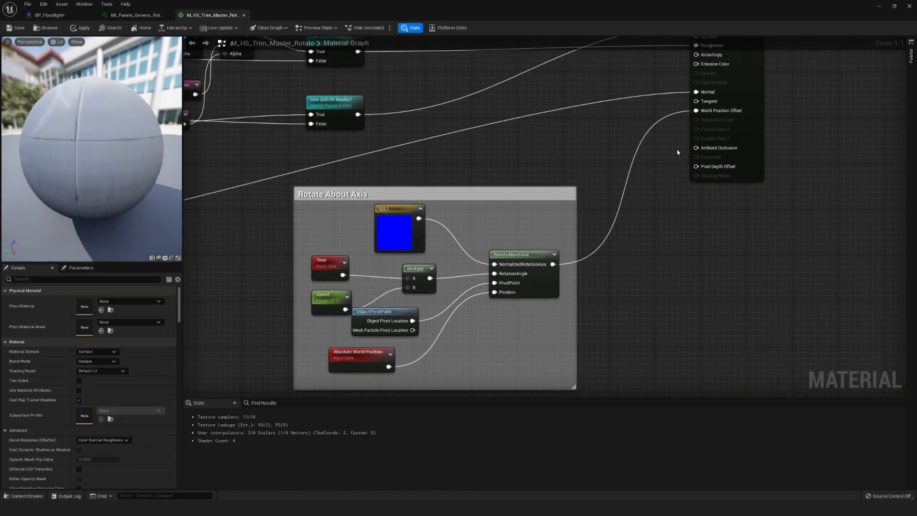
right_drag(487, 338, 536, 293)
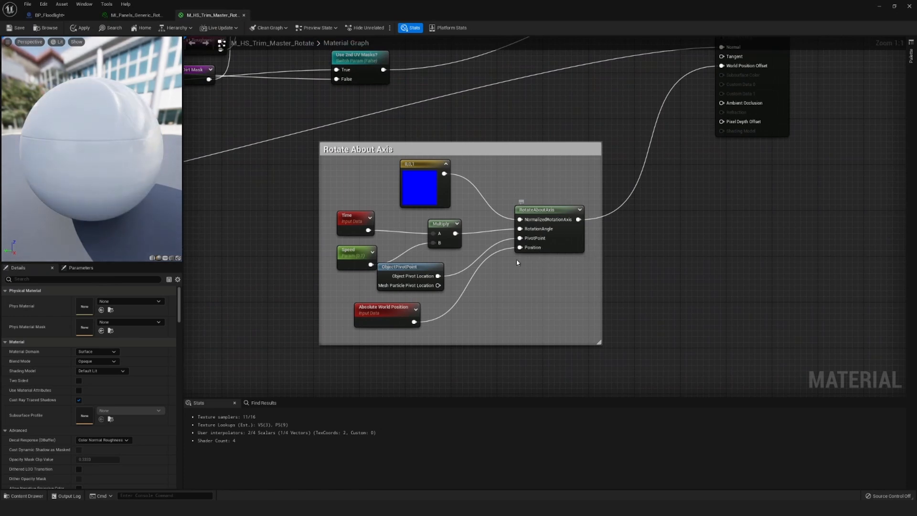
click(387, 311)
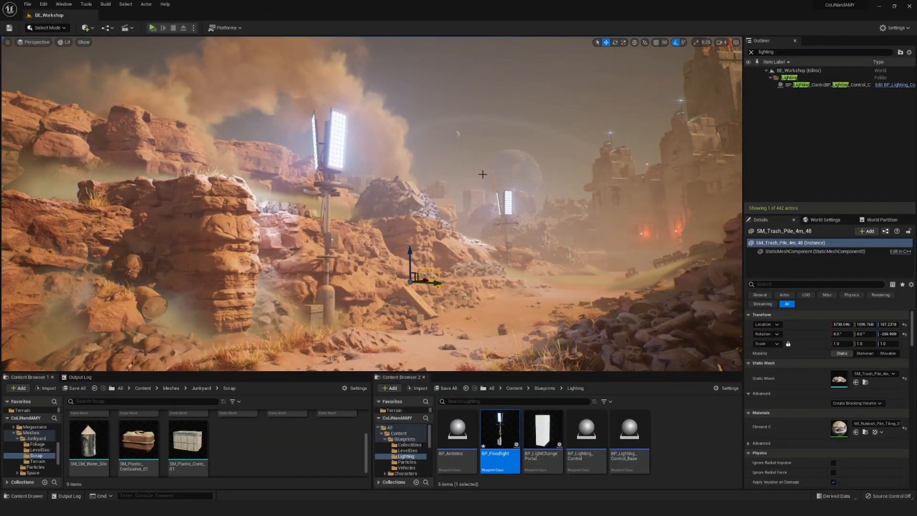
click(320, 183)
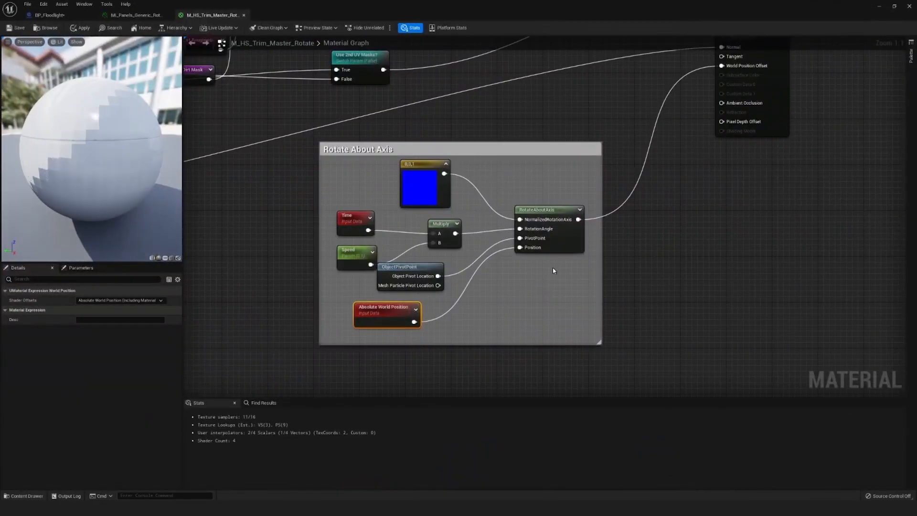
Move the ObjectPivotPoint node slightly down within the Rotate About Axis comment.
click(406, 266)
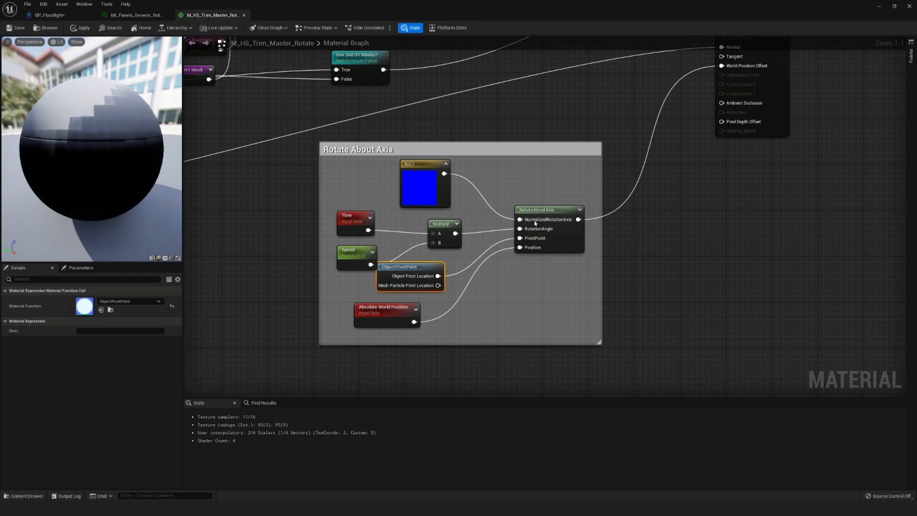
drag(419, 266, 419, 272)
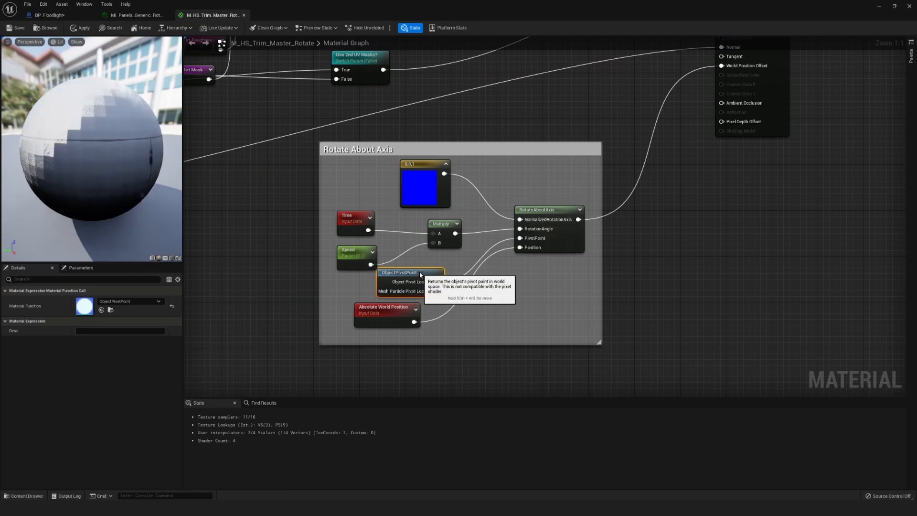
click(469, 264)
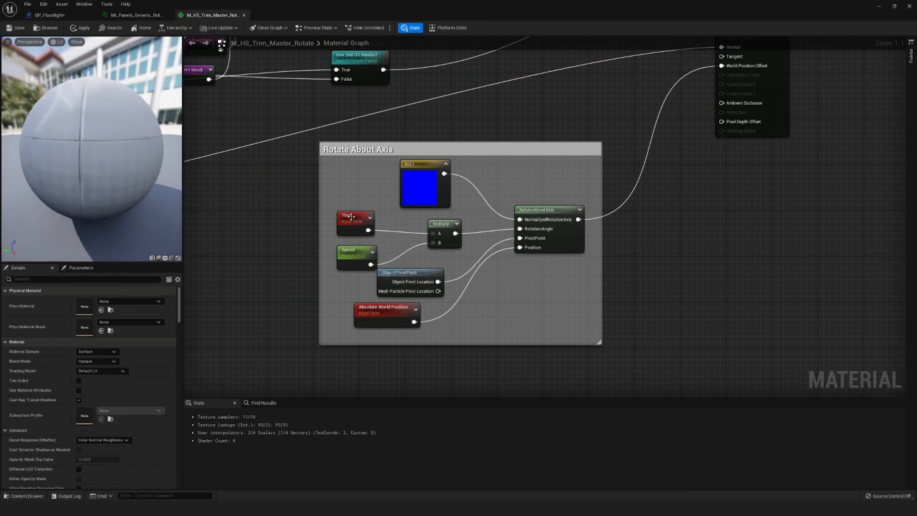
Inspect the settings of the Speed parameter and the blue constant vector in the Rotate About Axis group.
click(356, 258)
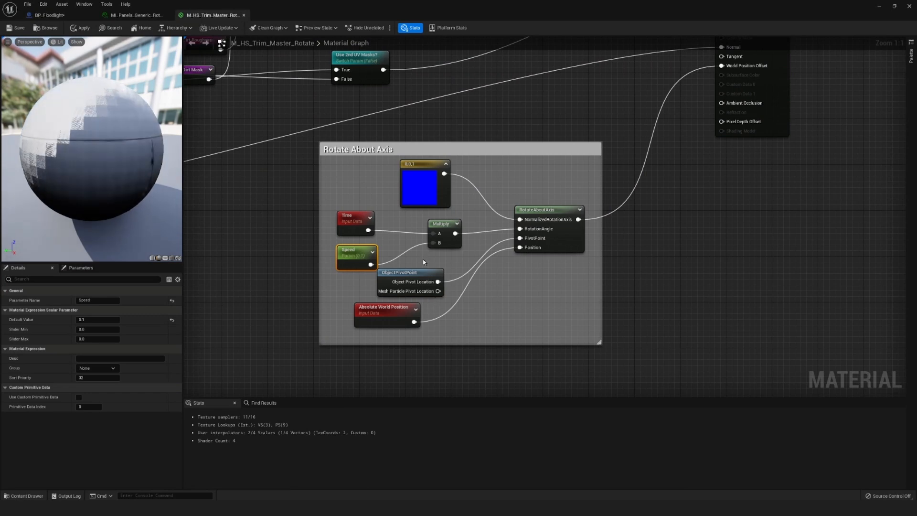
click(390, 211)
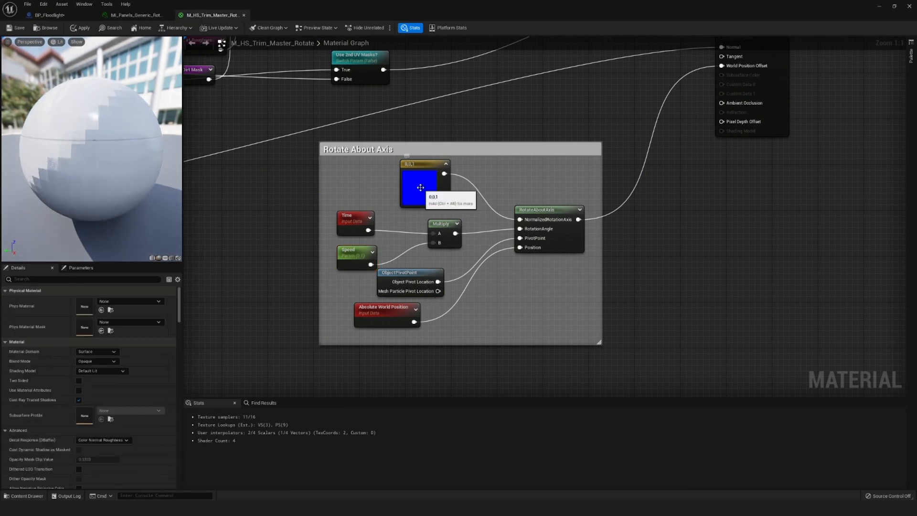
click(420, 186)
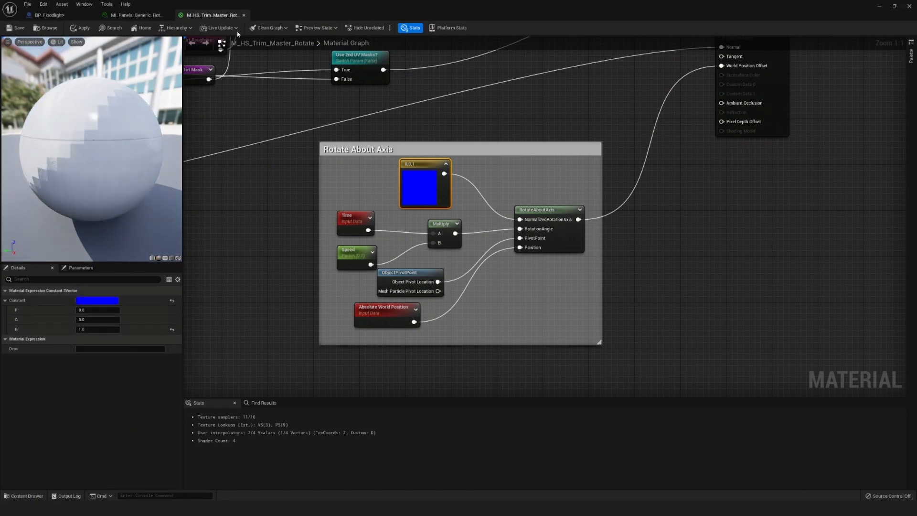
Close M_HS_Trim_Master_Rotate with its changes applied and return to BP_Floodlight's Construction Script.
click(244, 14)
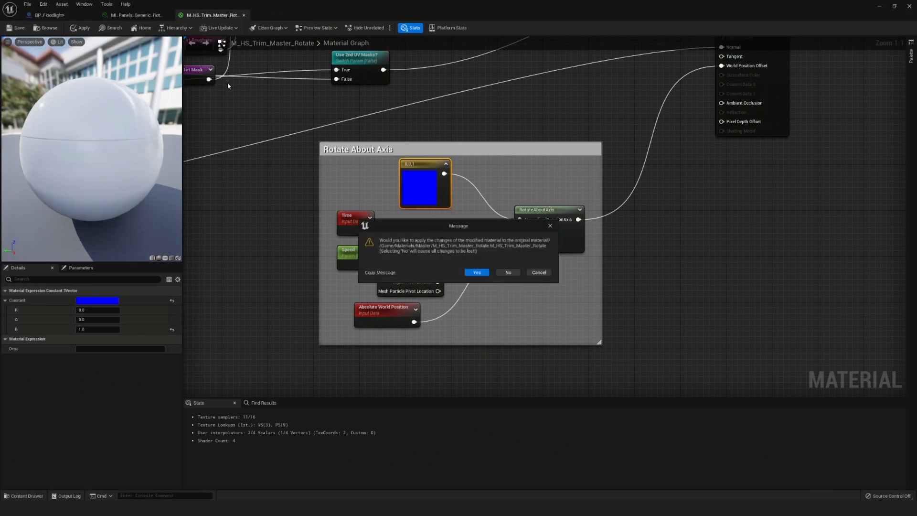
click(476, 272)
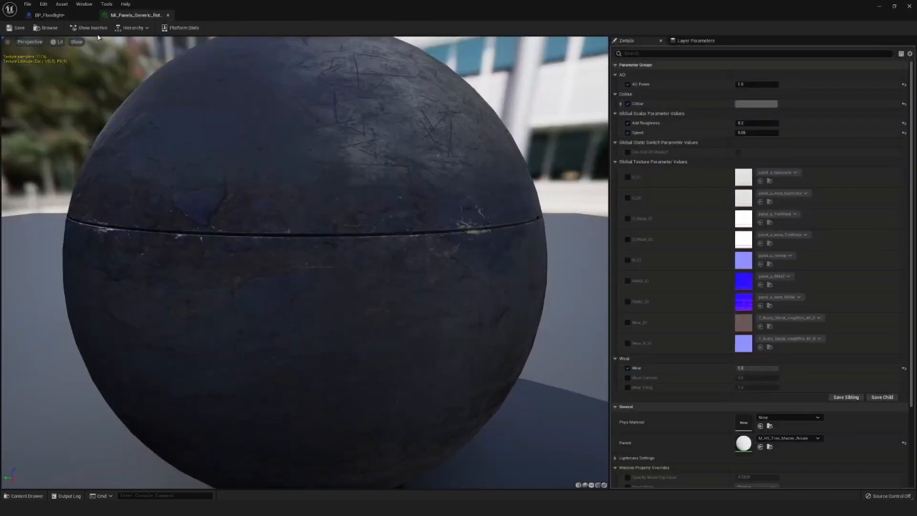
click(49, 15)
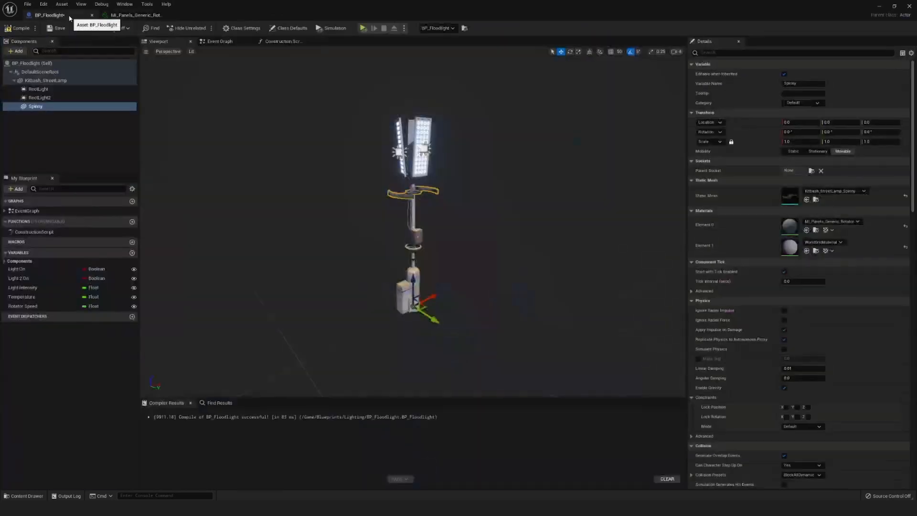
click(219, 41)
click(281, 41)
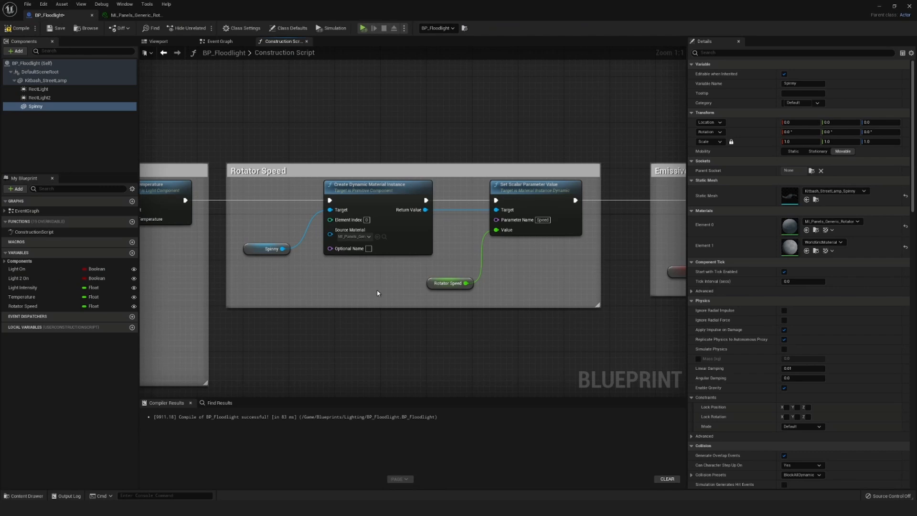
Search the actions available from the Create Dynamic Material Instance execution output for "set param", without adding a node.
right_drag(345, 328, 333, 316)
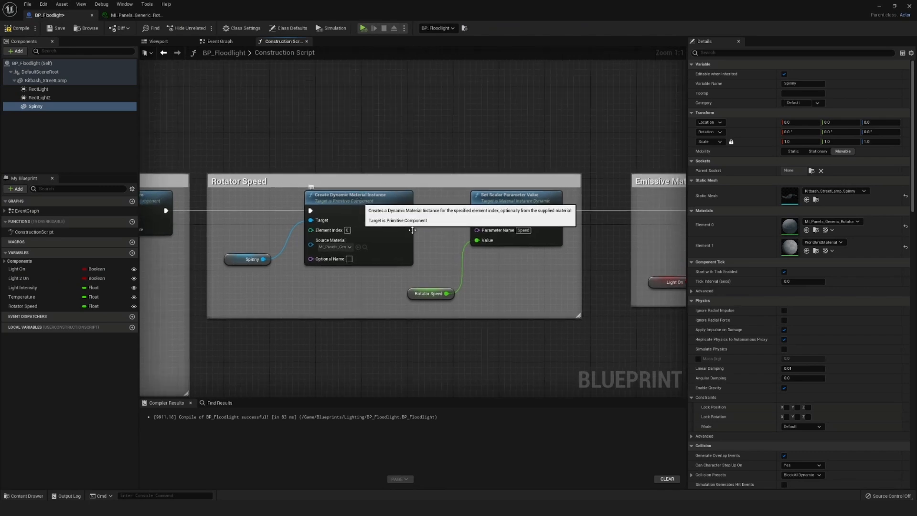
right_drag(517, 202, 507, 165)
drag(396, 174, 456, 336)
text(set)
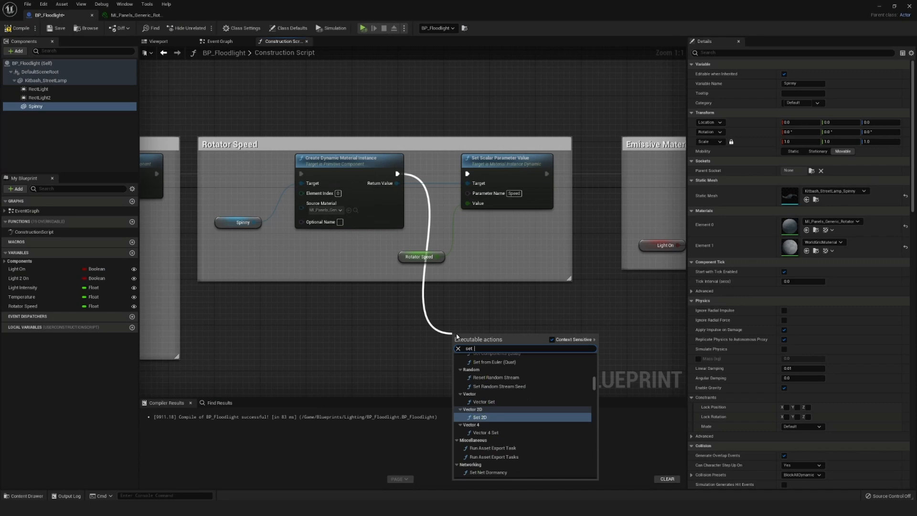
text( param)
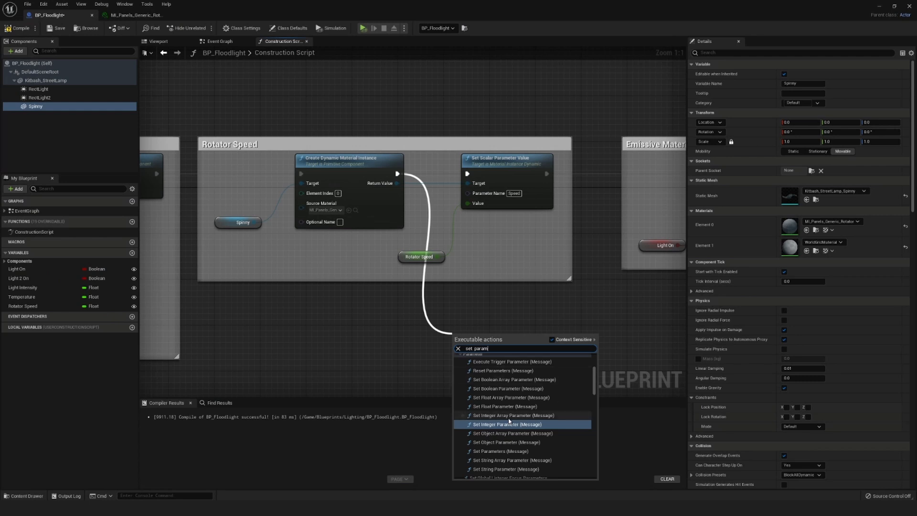
scroll(514, 423, down, 1)
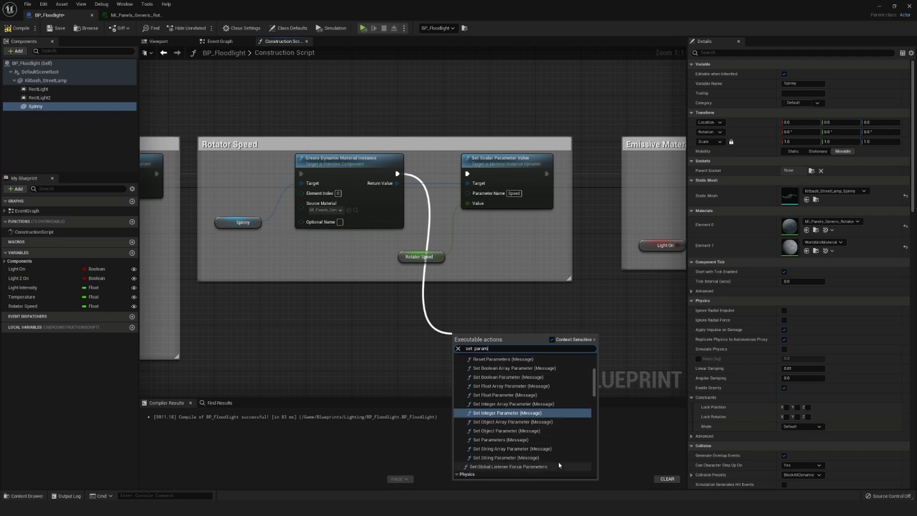
click(401, 342)
Compile BP_Floodlight and return to the BE_Workshop level.
right_drag(493, 296, 465, 334)
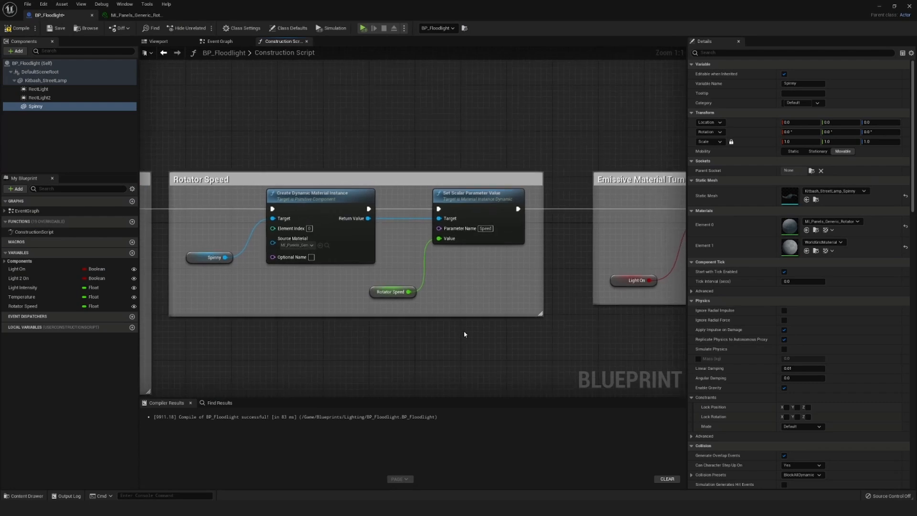
right_click(497, 287)
click(432, 347)
mouse_move(367, 338)
right_down()
mouse_move(434, 349)
mouse_move(356, 351)
right_up()
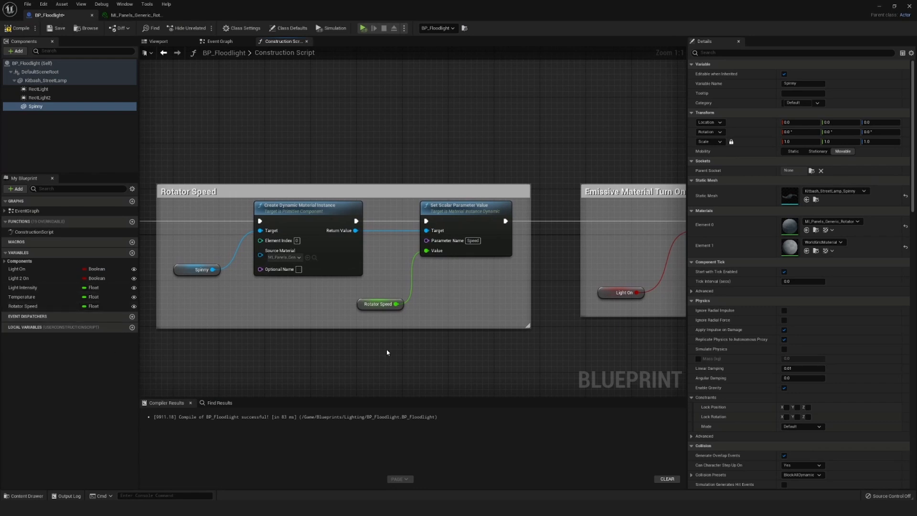
click(17, 29)
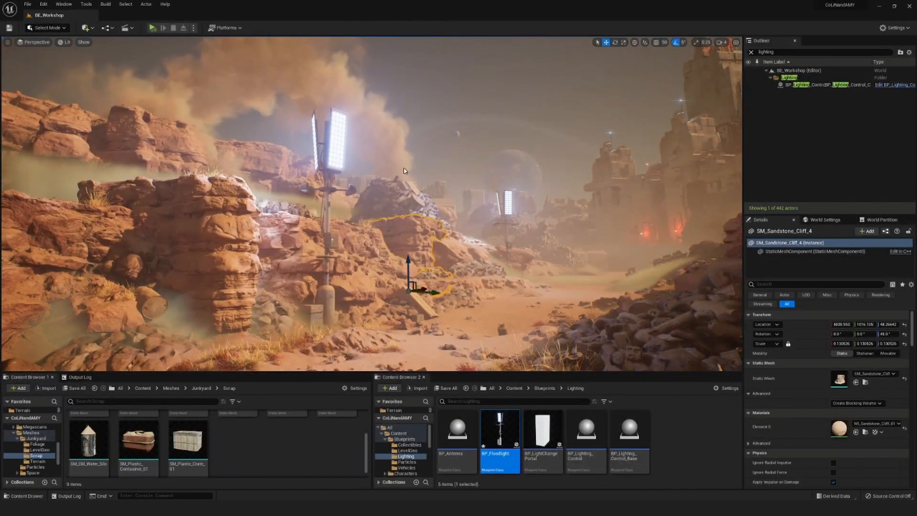
Set the Rotator Speed of the nearer floodlight in the level to 1.
click(336, 149)
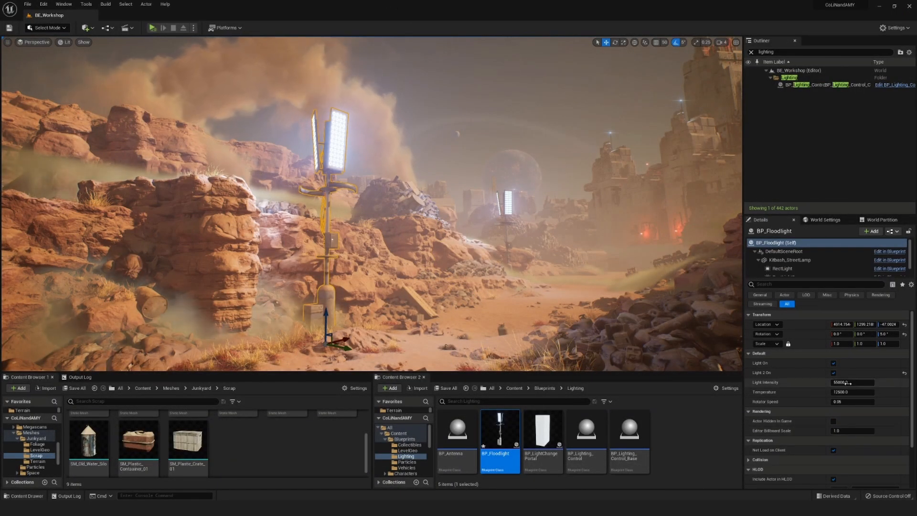
click(851, 402)
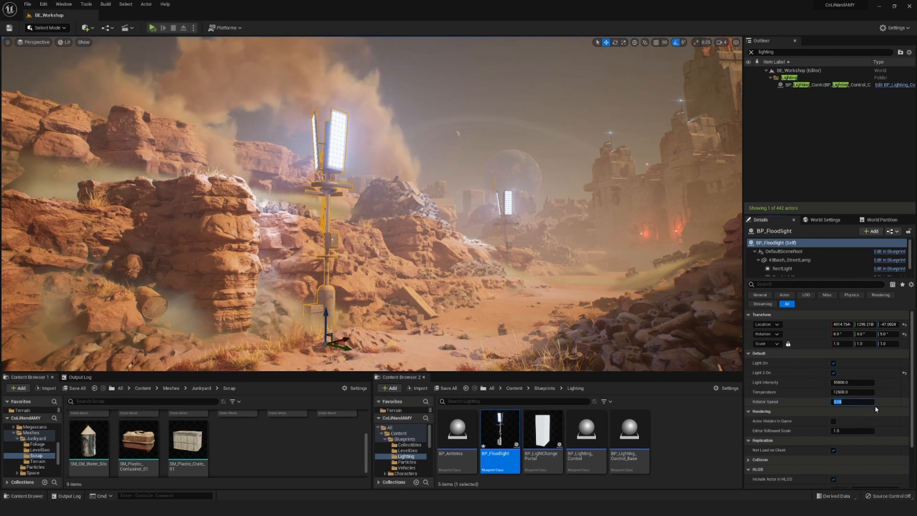
text(1)
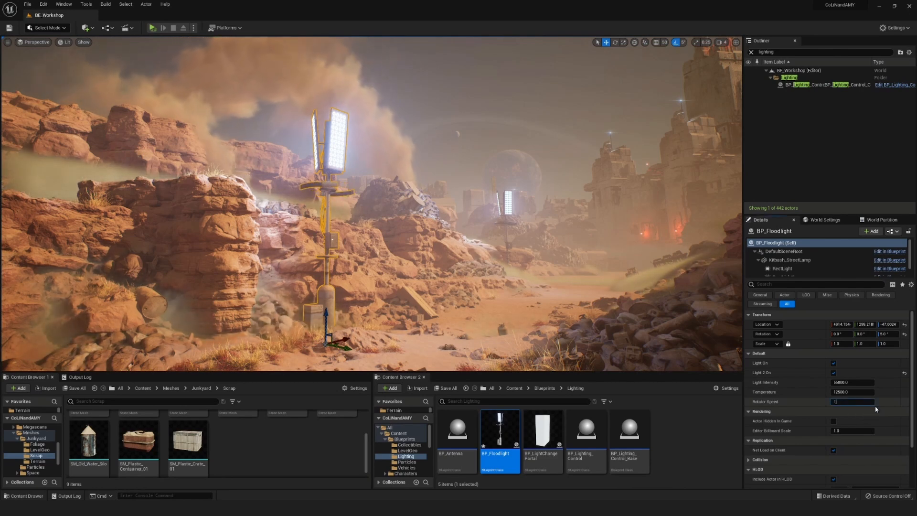
key(Return)
Set the Rotator Speed of the distant floodlight to -1 so it spins in the opposite direction.
right_drag(478, 215, 521, 219)
key(w)
key(w)
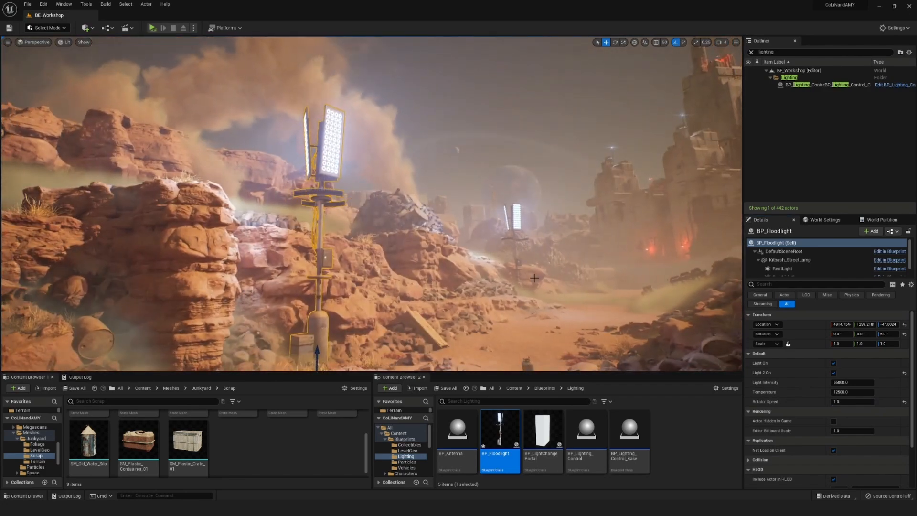
click(521, 219)
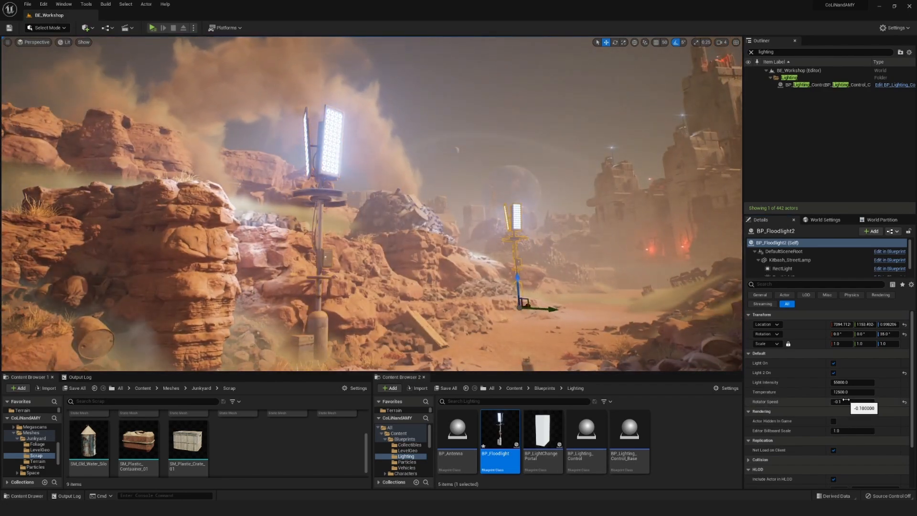
click(850, 402)
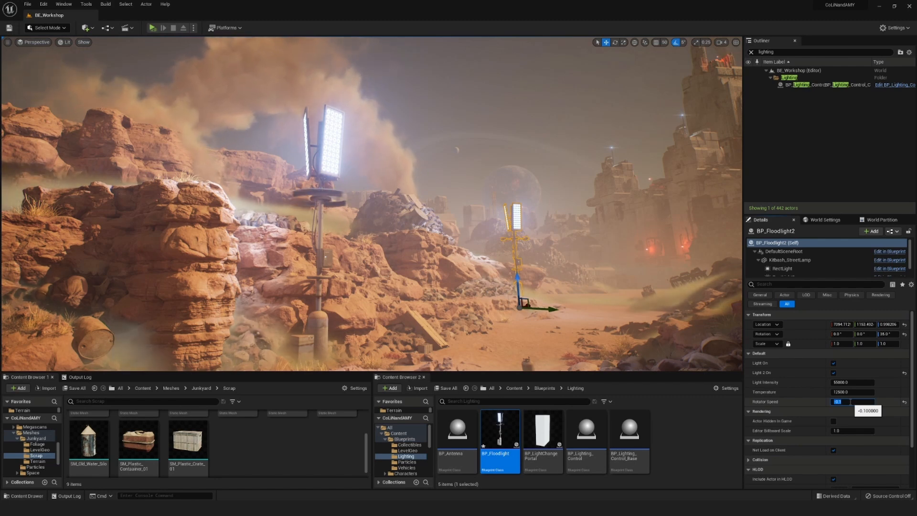
text(-)
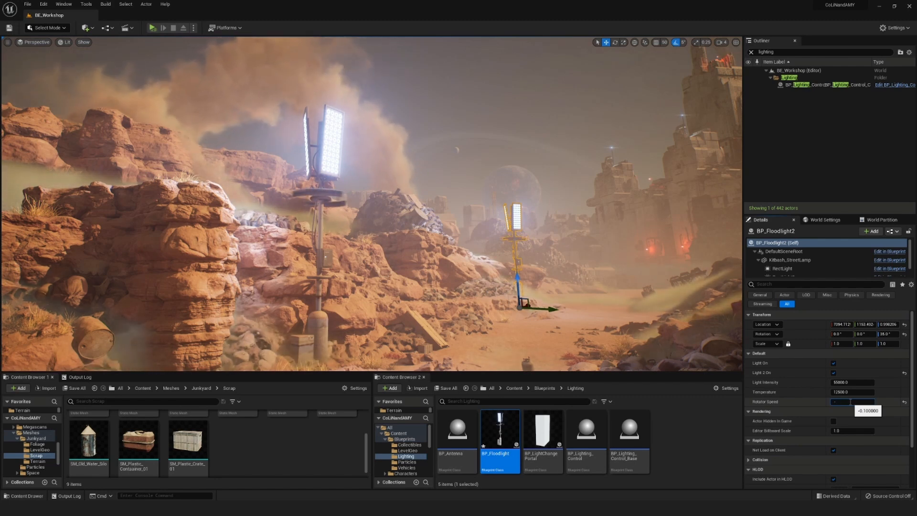
click(534, 328)
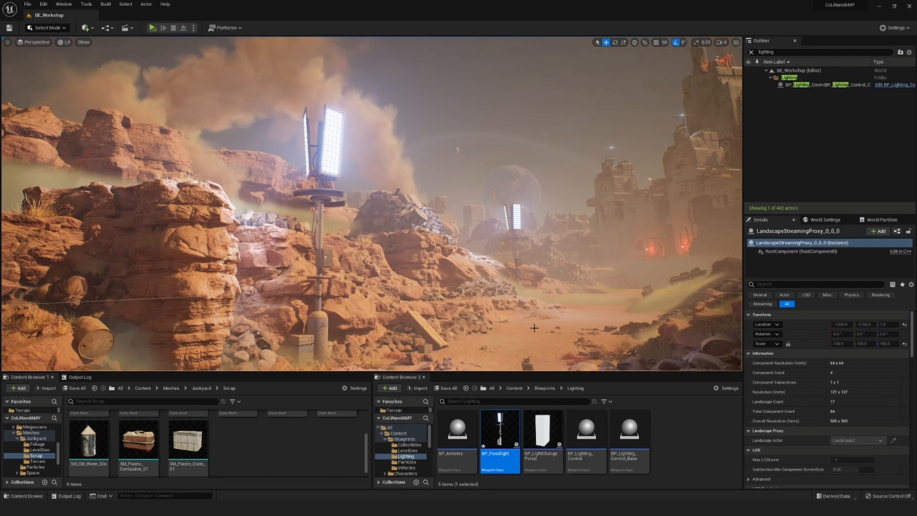
click(517, 219)
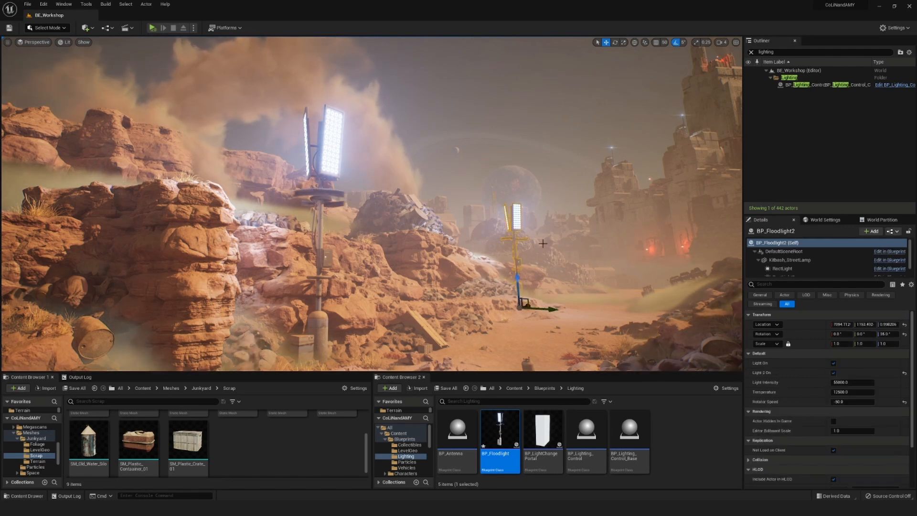
click(848, 402)
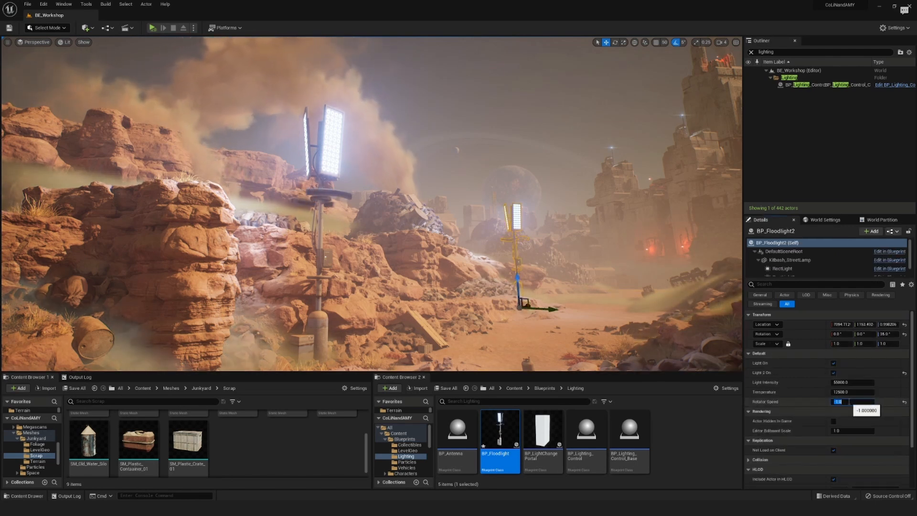
key(Return)
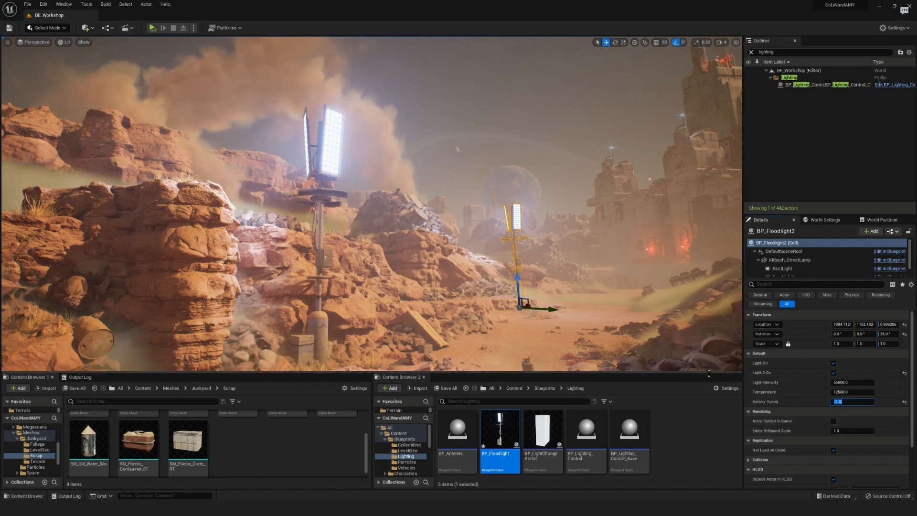
Set the distant floodlight's Light Intensity to 5000.
click(845, 383)
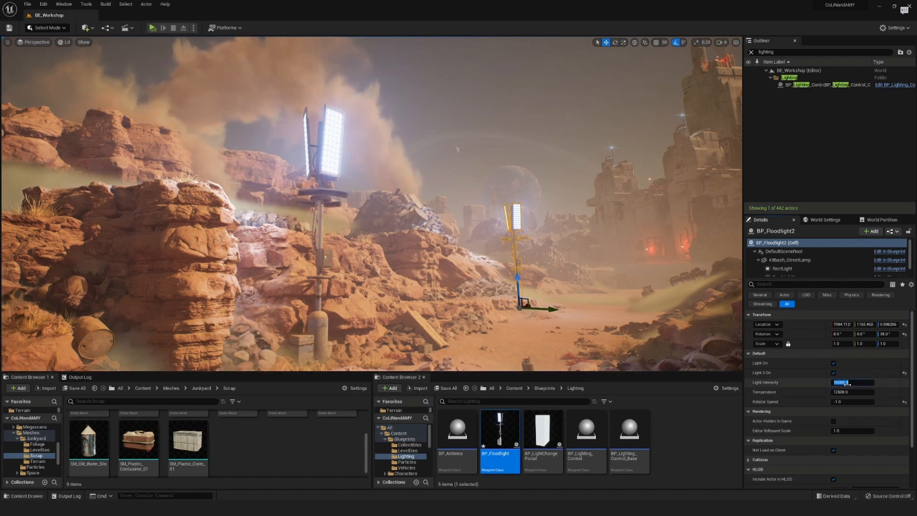
text(50)
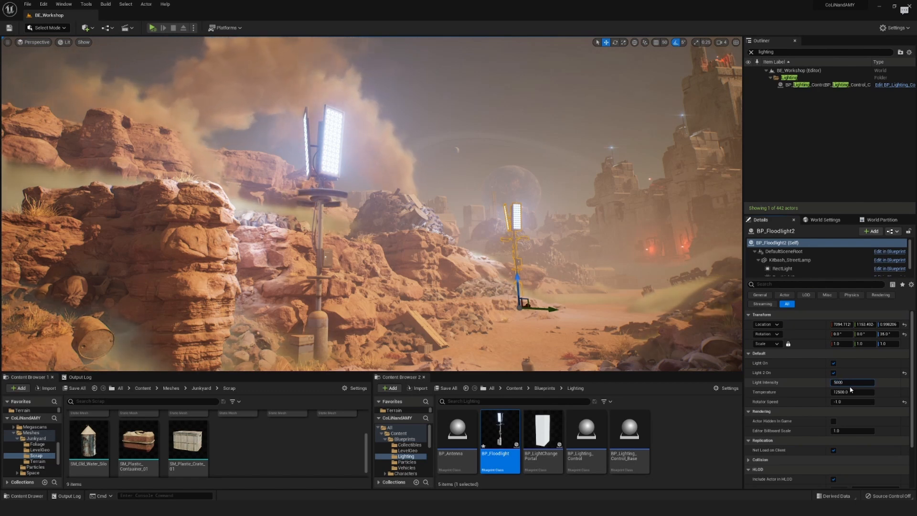
text(00)
key(Return)
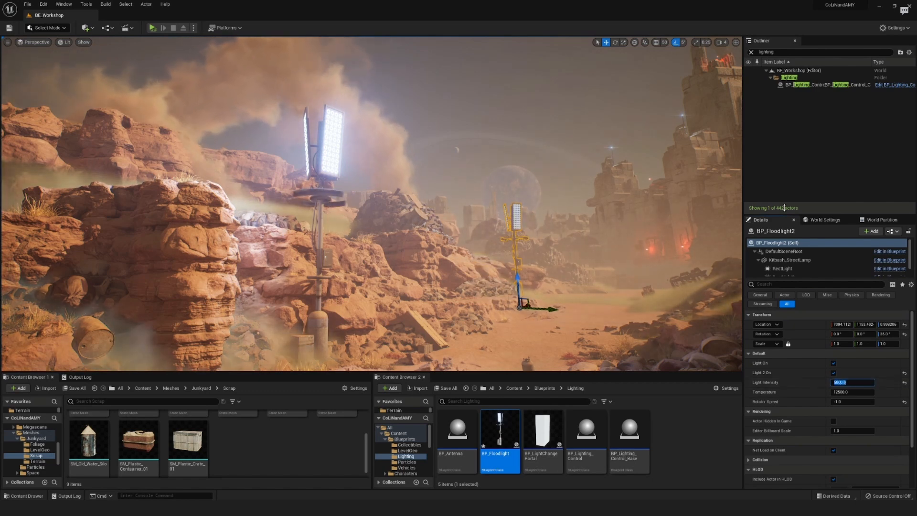
Examine both floodlights and their light on the surrounding canyon from several viewpoints.
click(464, 258)
key(s)
key(a)
right_drag(464, 258, 485, 271)
key(d)
key(d)
right_click(420, 278)
click(364, 282)
right_drag(364, 281, 364, 291)
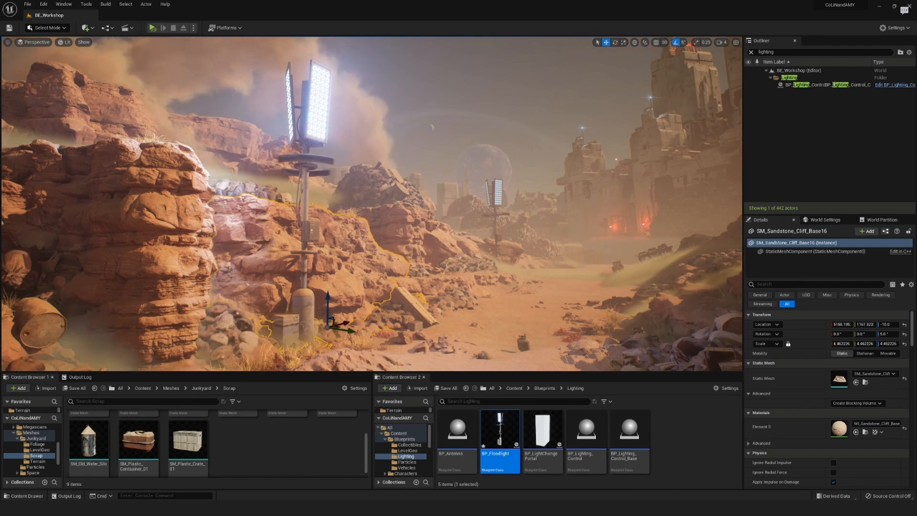
mouse_move(349, 205)
right_down()
mouse_move(351, 197)
mouse_move(364, 205)
right_up()
key(s)
key(w)
key(a)
key(d)
key(s)
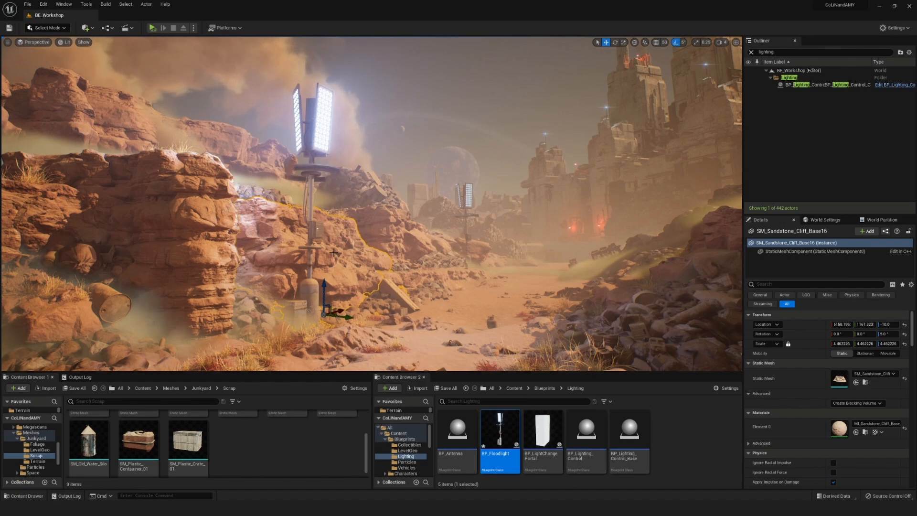
right_drag(334, 252, 350, 253)
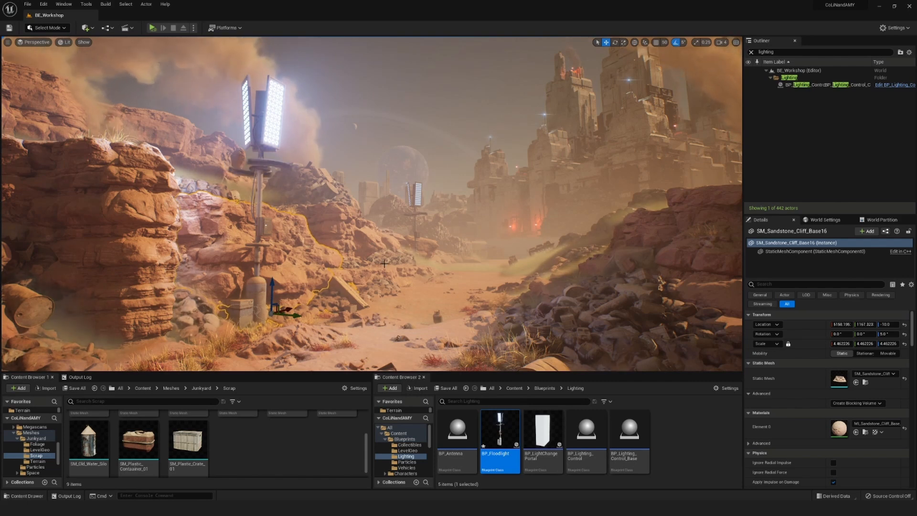
click(375, 312)
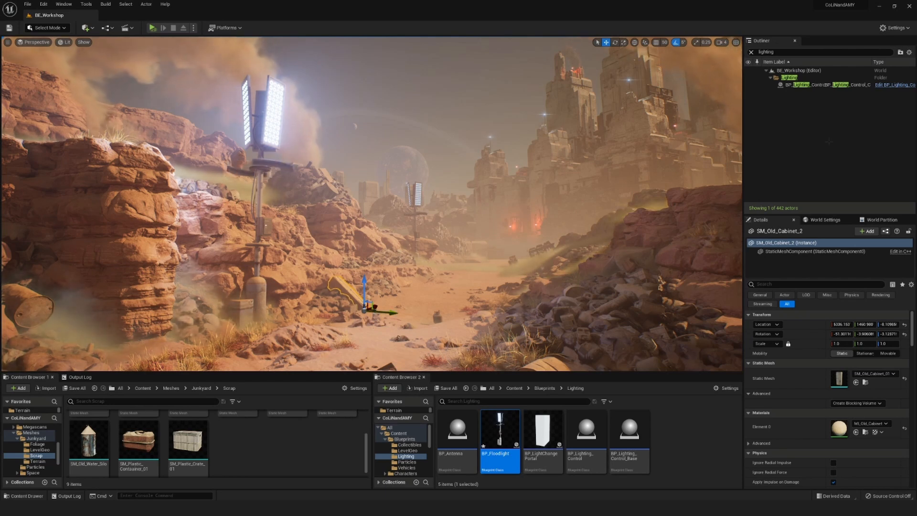
Inspect the settings of BP_Lighting_Control and of the nearer floodlight.
click(809, 86)
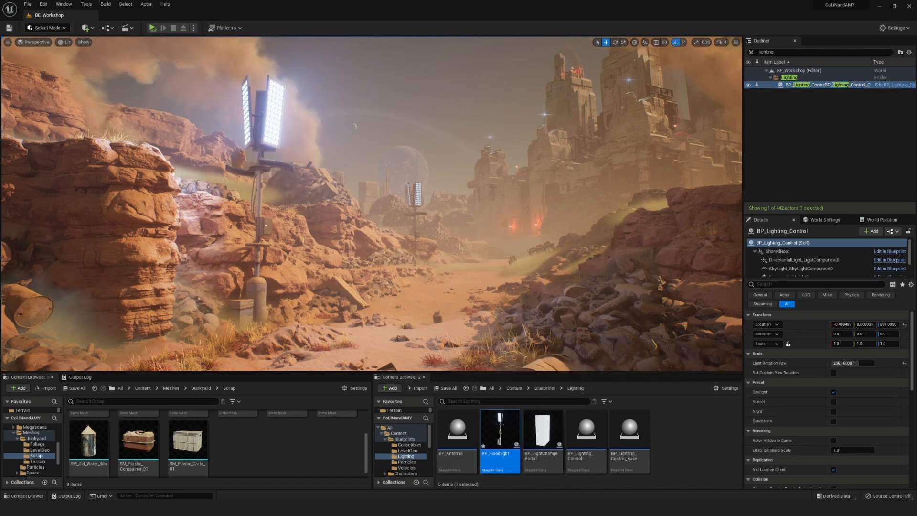
click(255, 197)
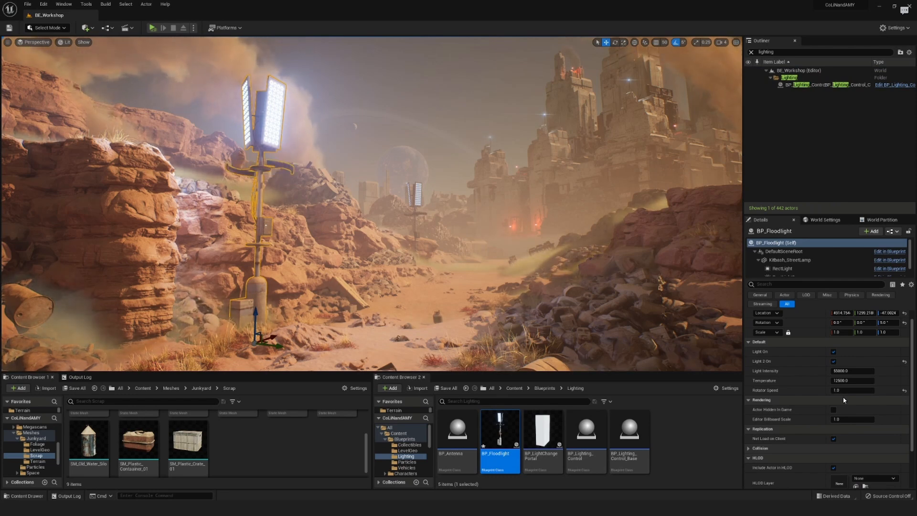
right_drag(473, 243, 426, 279)
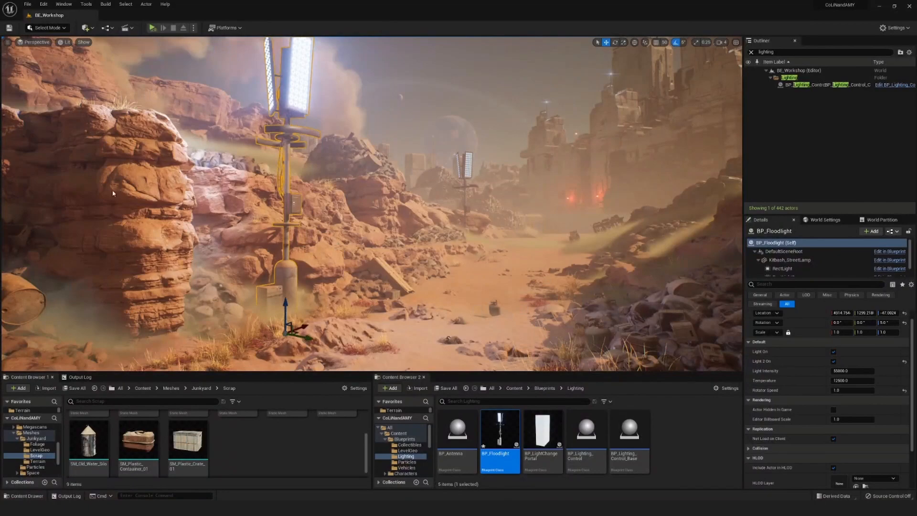
Select the Cube4 volumetric fog mesh beside the rubble pile and red cliff.
right_drag(392, 250, 455, 256)
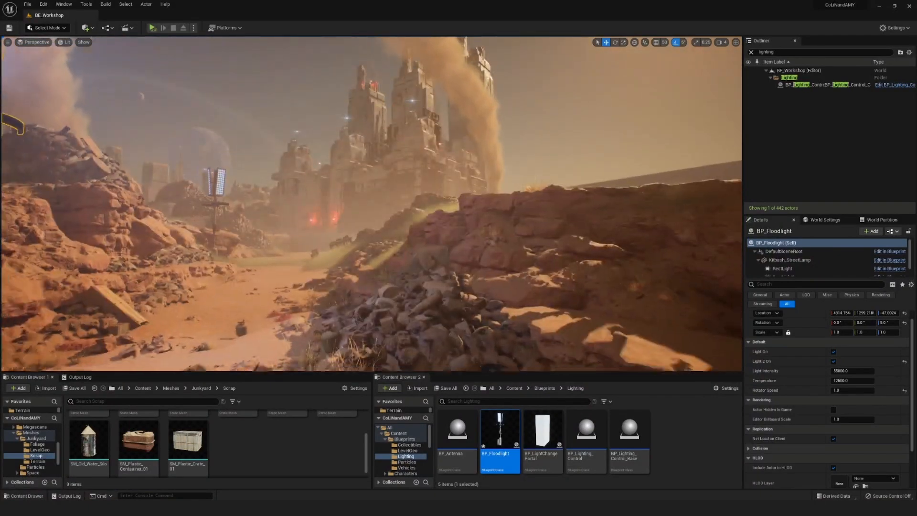
key(f)
right_drag(321, 246, 345, 243)
click(341, 205)
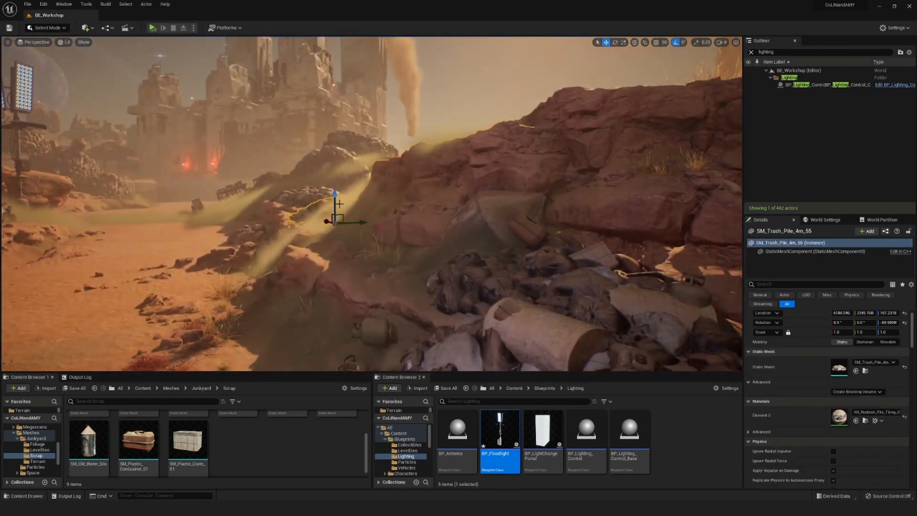
right_drag(329, 224, 352, 236)
click(353, 236)
Try moving the Cube4 fog mesh up above the rubble pile, and undo the move.
shift+drag(353, 236, 324, 195)
key(w)
mouse_move(345, 242)
right_down()
mouse_move(351, 235)
mouse_move(345, 242)
right_up()
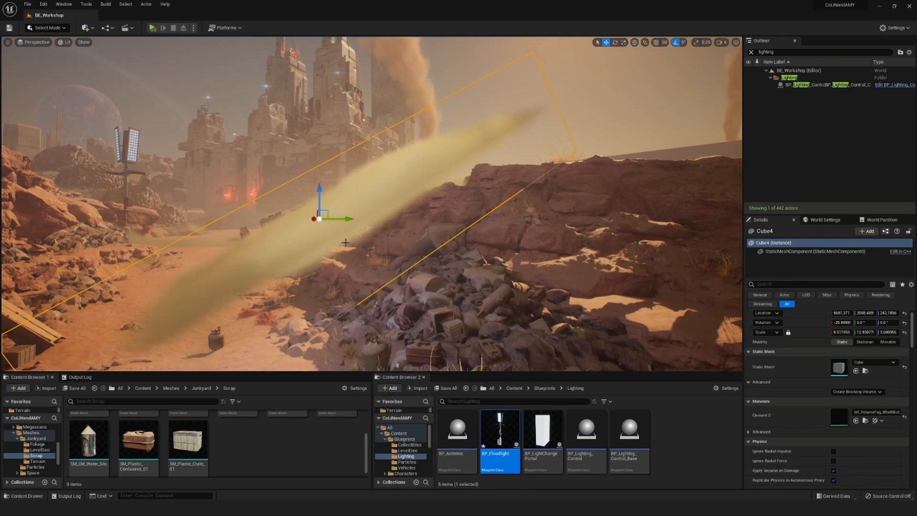
mouse_move(344, 244)
right_down()
mouse_move(342, 226)
mouse_move(342, 238)
right_up()
key(ctrl+z)
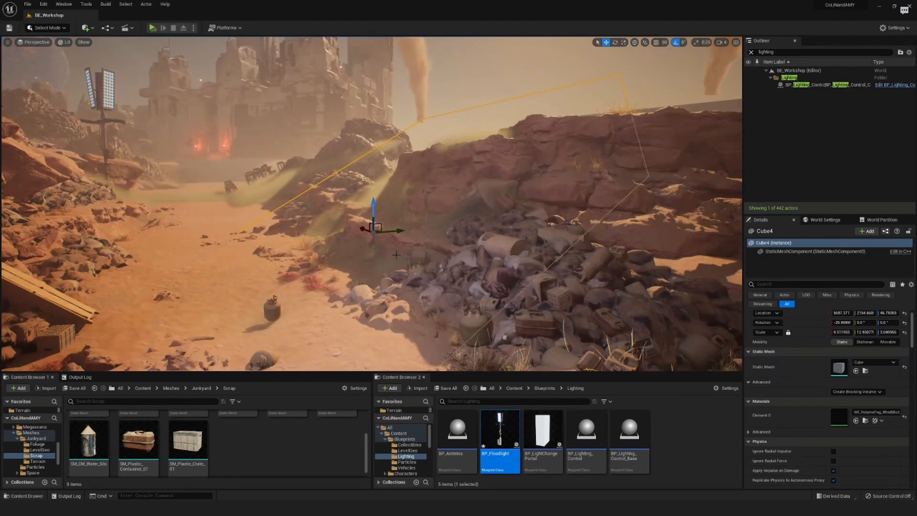
Open the fog mesh's MI_VolumeFog_WindMist_TilingDemo2 material instance and inspect its parameters down to the parent material.
key(w)
right_drag(389, 271, 346, 270)
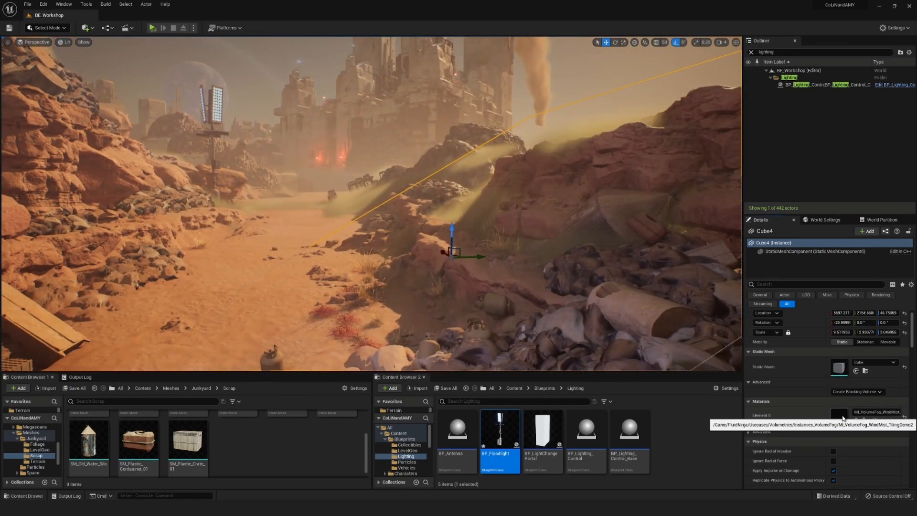
double_click(840, 414)
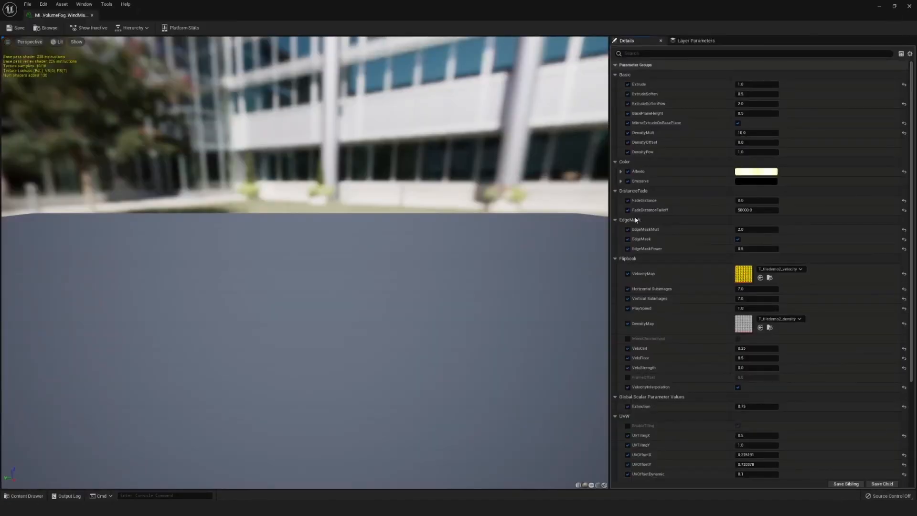
scroll(801, 262, down, 5)
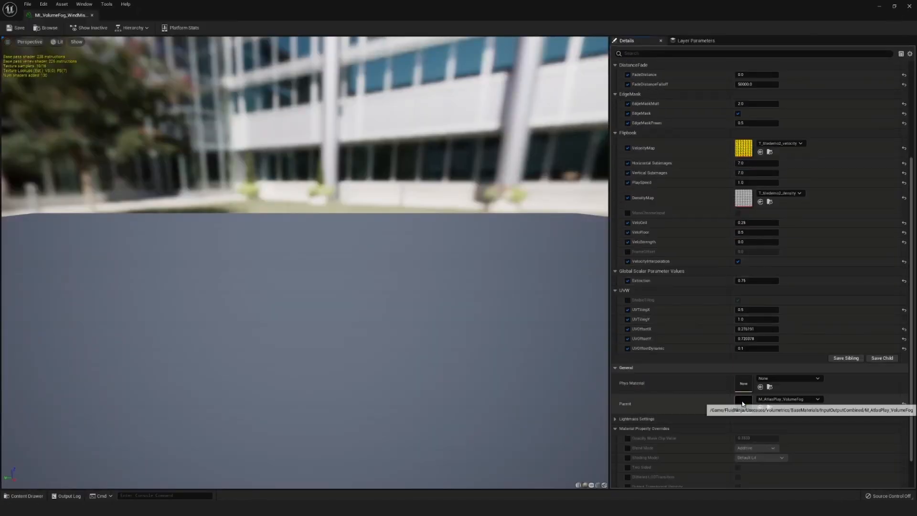
Open the fog's parent material M_AtlasPlay_VolumeFog, examine its sequence player sections, and close the material editor.
double_click(739, 412)
scroll(399, 280, down, 5)
right_drag(283, 295, 641, 270)
right_drag(322, 282, 650, 223)
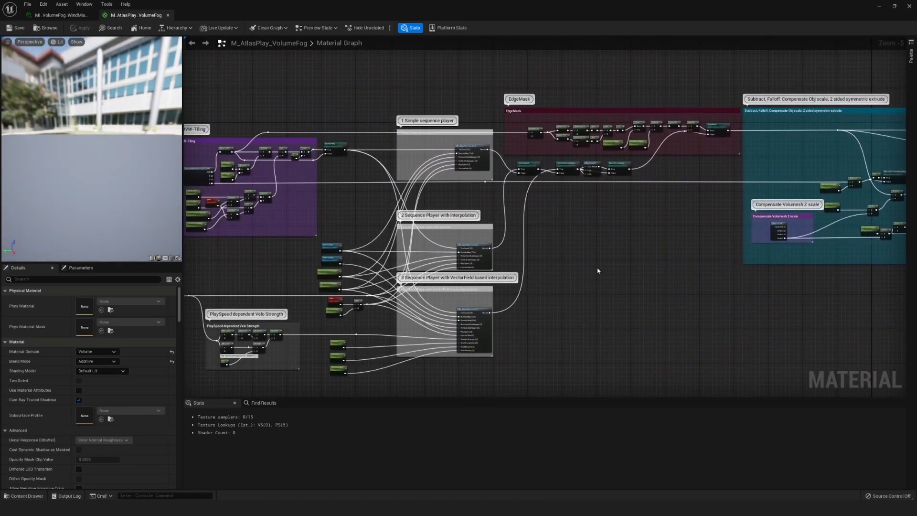
scroll(452, 259, up, 3)
right_drag(400, 299, 493, 253)
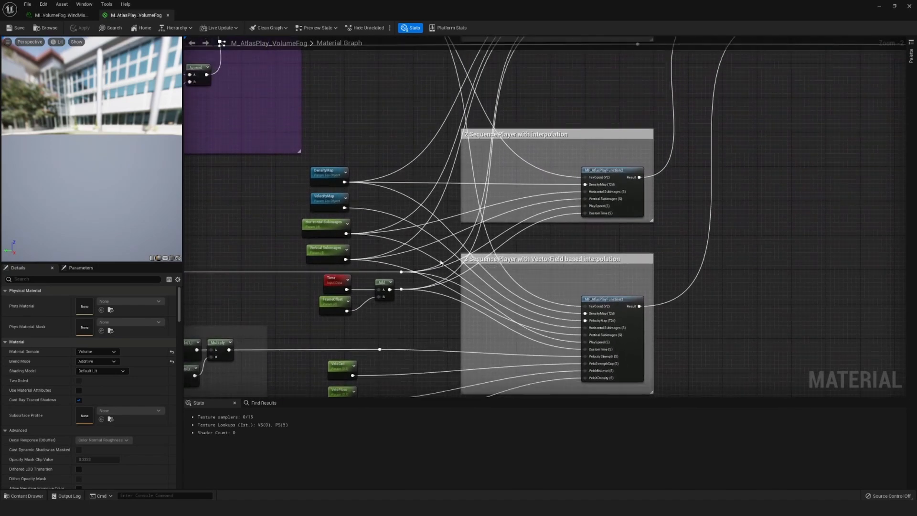
click(910, 7)
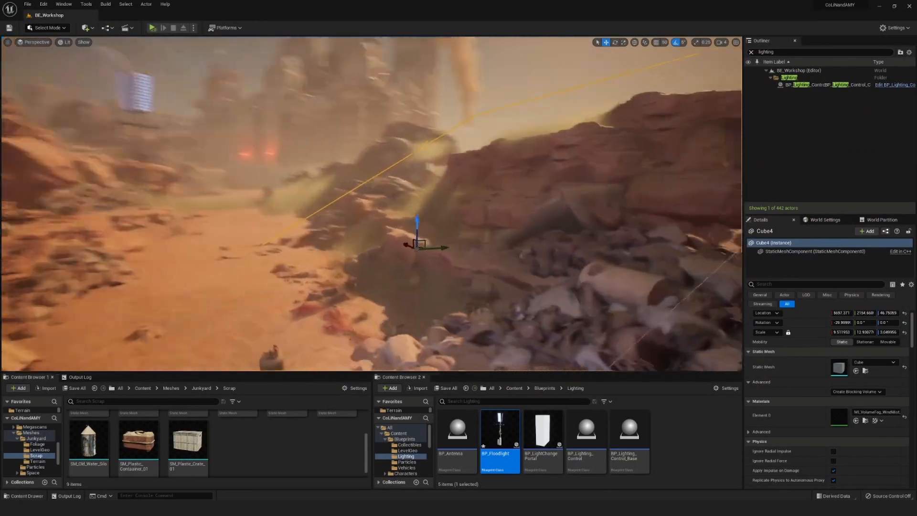
Try shifting the Cube4 fog mesh upward and toward the sandy path, and undo the shift.
right_drag(372, 204, 334, 192)
drag(390, 235, 368, 203)
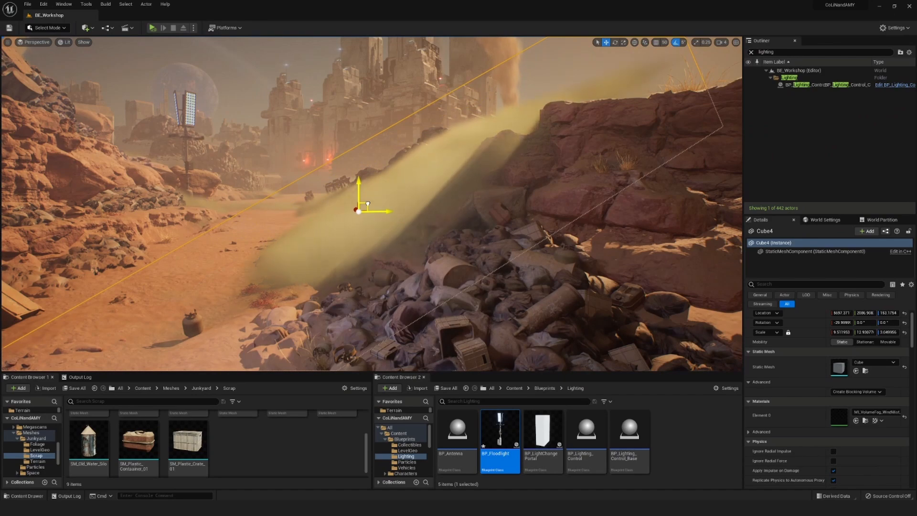
key(ctrl+z)
Select the SM_Bend_Plane5 smoke plume above the cliff, try moving it toward the path, and undo the move.
right_drag(368, 203, 395, 224)
right_drag(433, 263, 432, 263)
key(a)
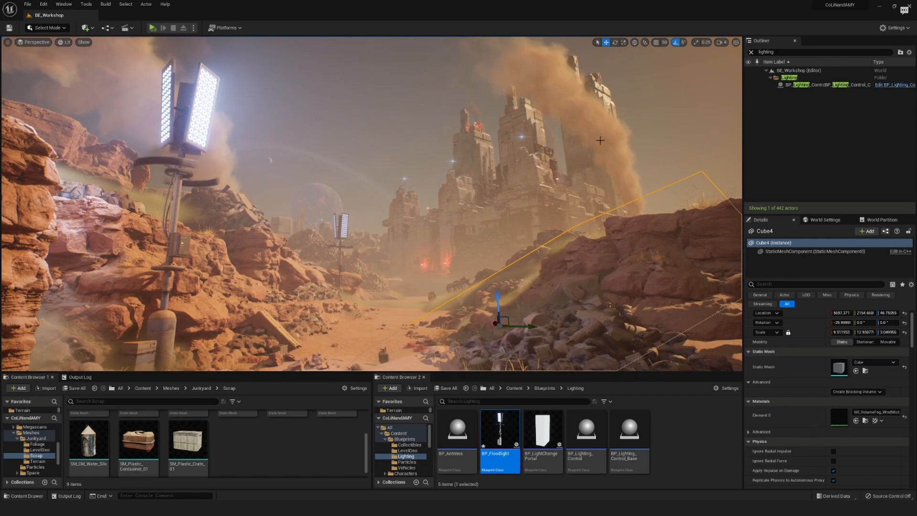
click(600, 133)
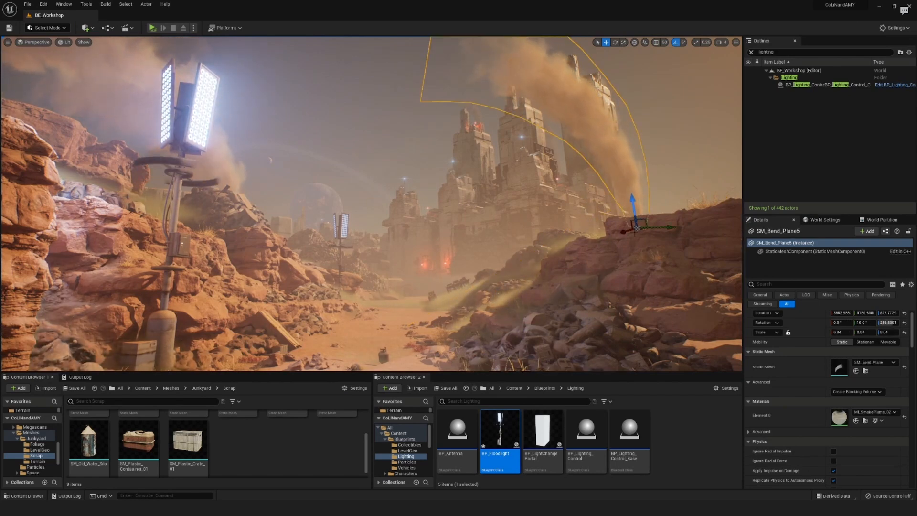
drag(674, 228, 583, 256)
key(ctrl+z)
Rotate the SM_Bend_Plane5 smoke plume about its vertical axis and open its MI_SmokePlume_02 material instance.
right_drag(535, 276, 569, 253)
right_drag(484, 292, 533, 277)
key(w)
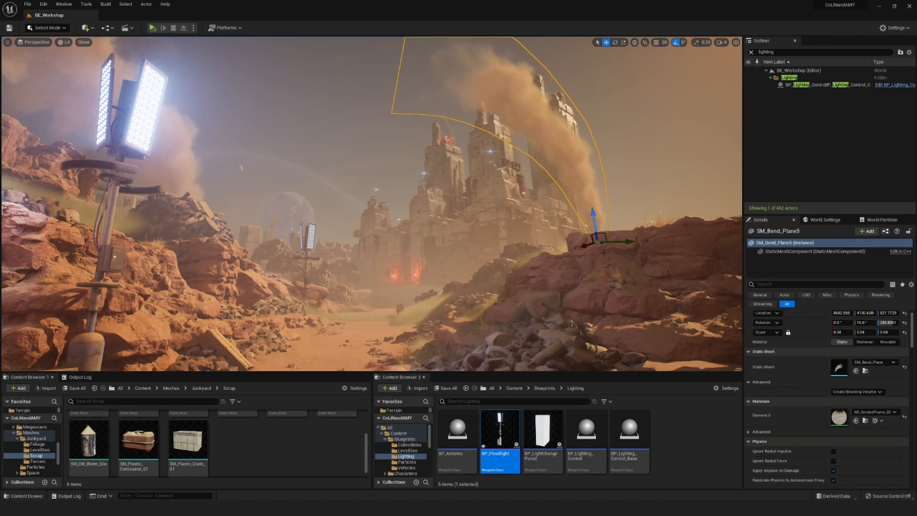
click(524, 236)
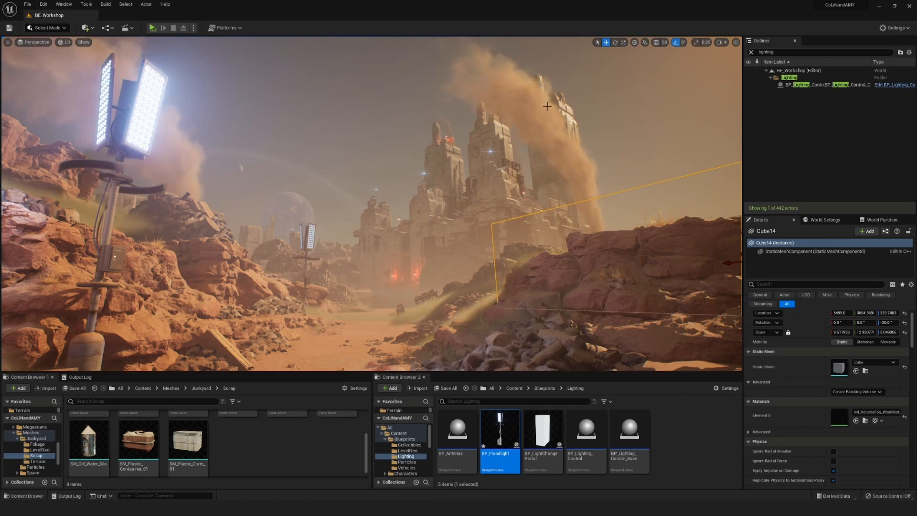
click(552, 144)
key(e)
drag(565, 247, 600, 247)
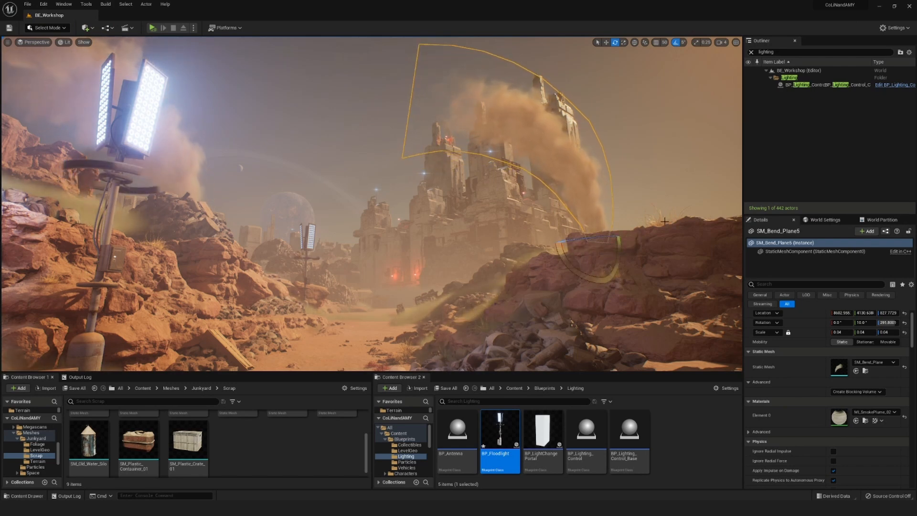
right_drag(632, 225, 707, 219)
mouse_move(526, 281)
right_down()
mouse_move(544, 315)
mouse_move(550, 284)
mouse_move(526, 281)
right_up()
key(w)
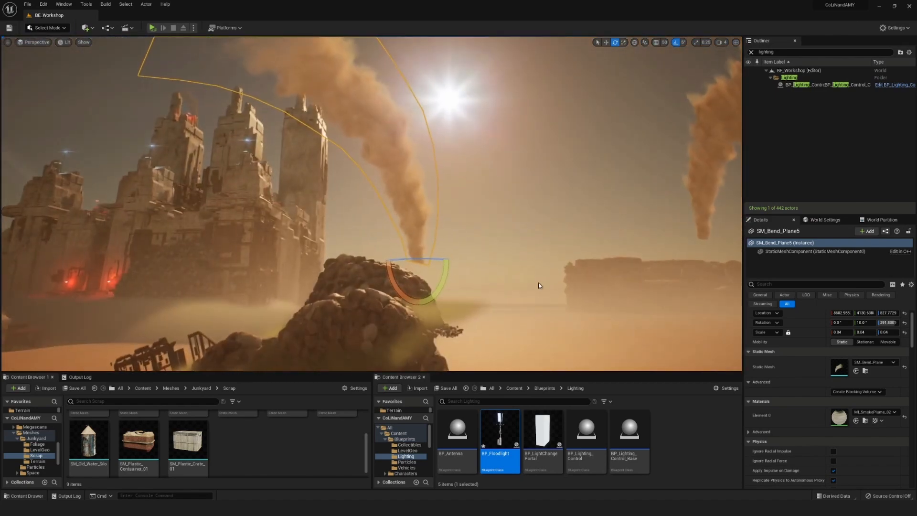
drag(428, 260, 383, 260)
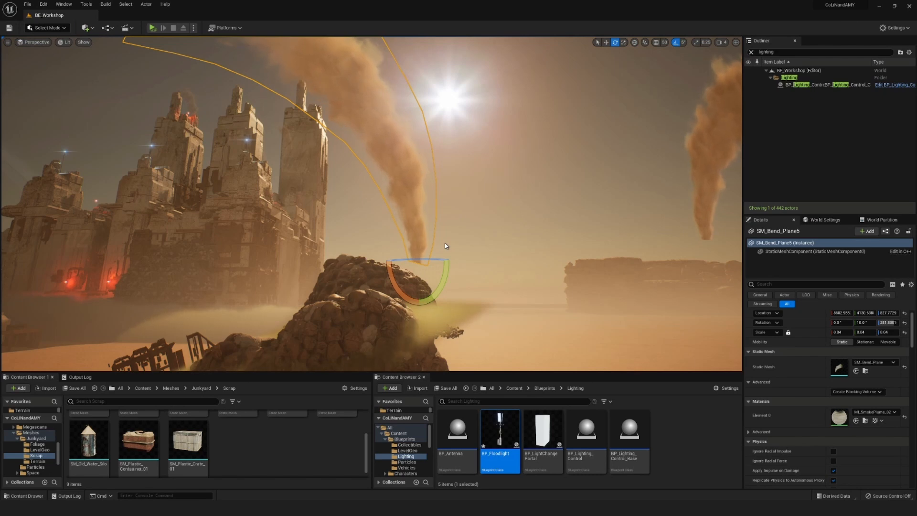
double_click(839, 417)
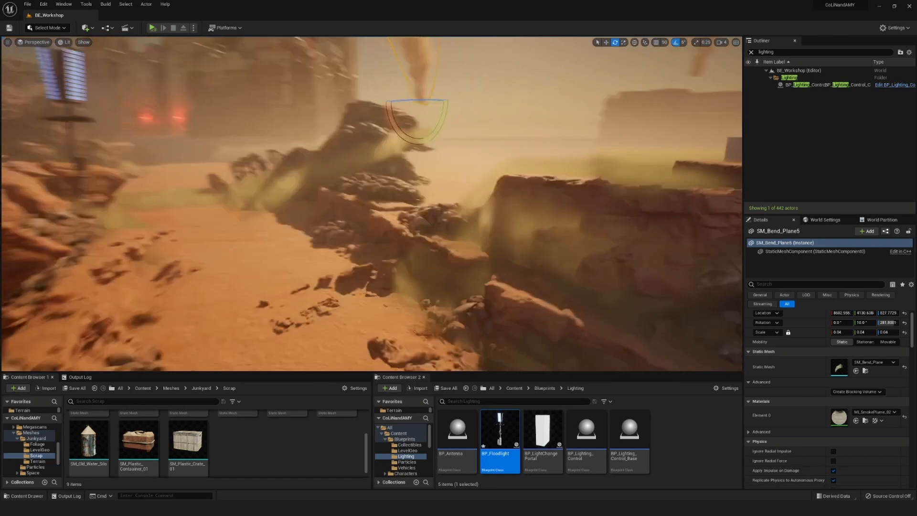
From the CineCameraActor view, reduce the Rotator Speed of the nearer and the distant floodlight.
right_drag(48, 44, 45, 41)
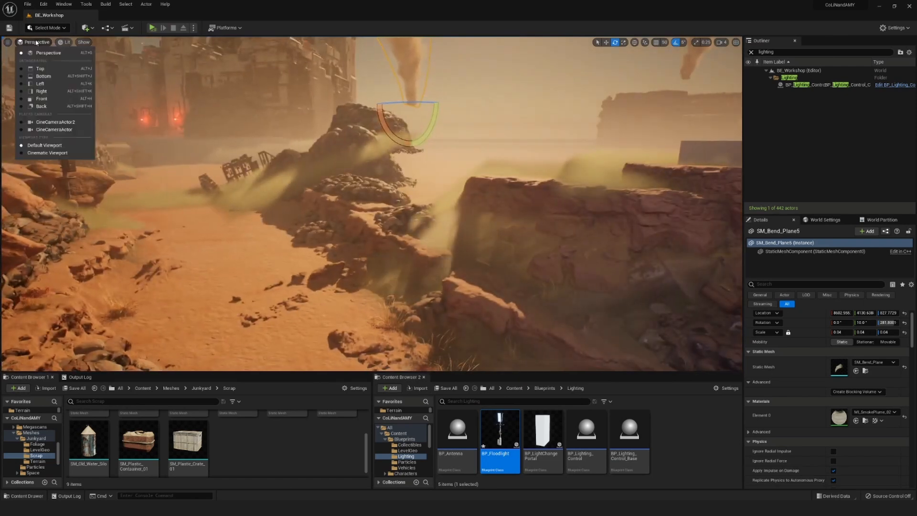
click(54, 129)
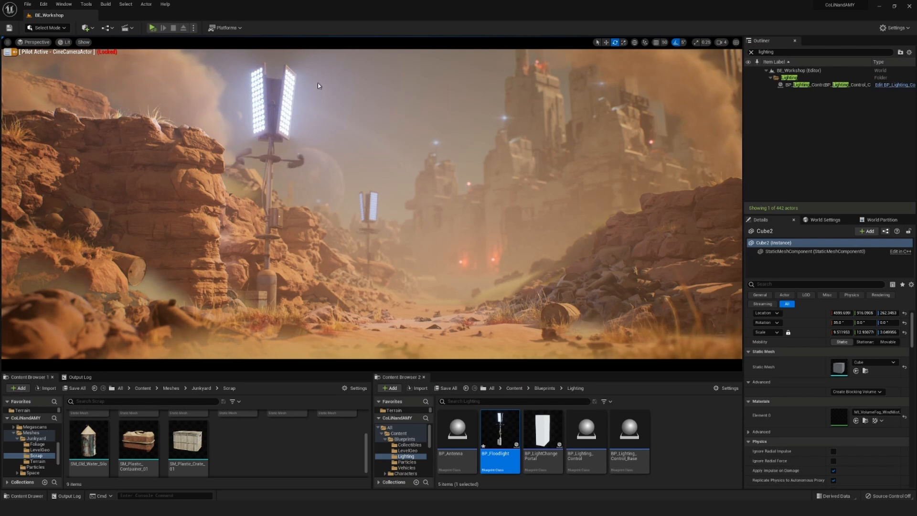
click(266, 205)
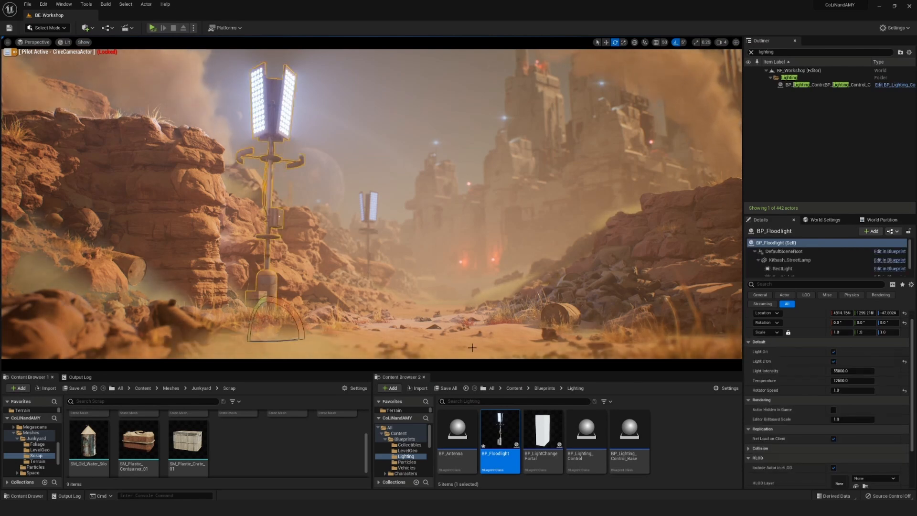
click(845, 390)
text(0)
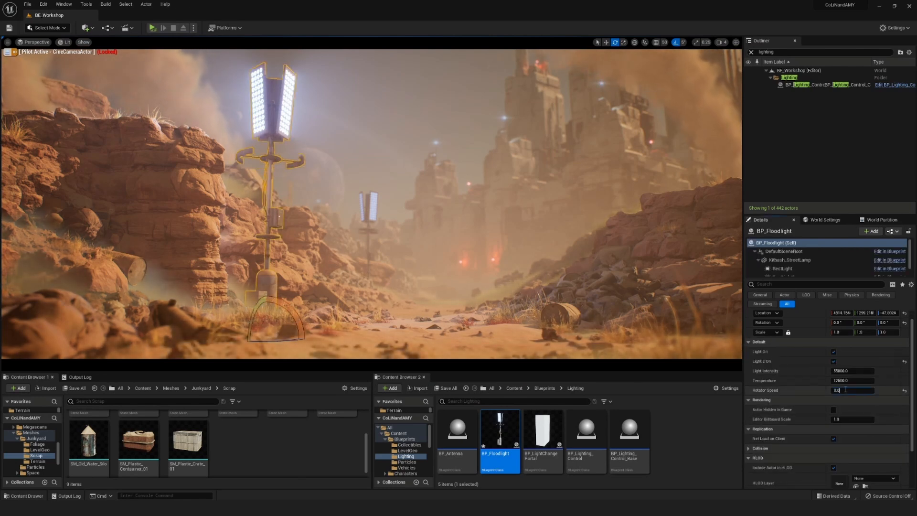
click(365, 203)
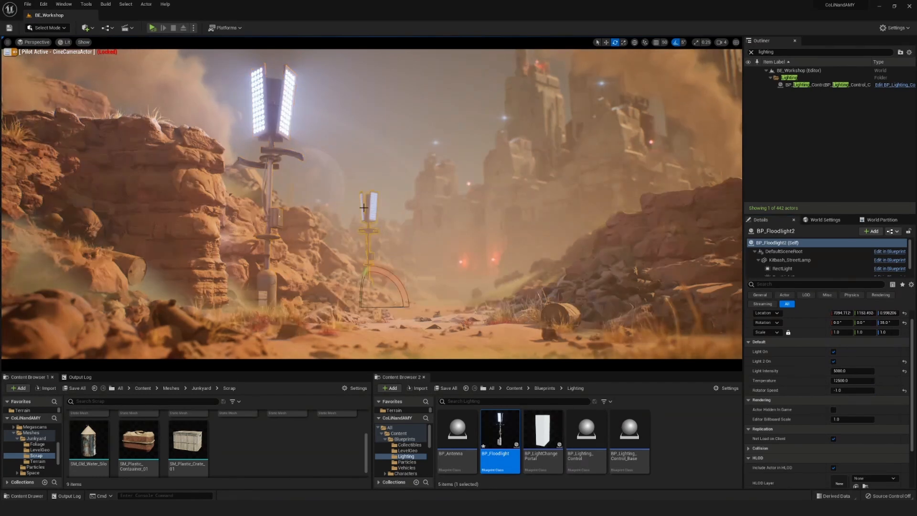
click(844, 390)
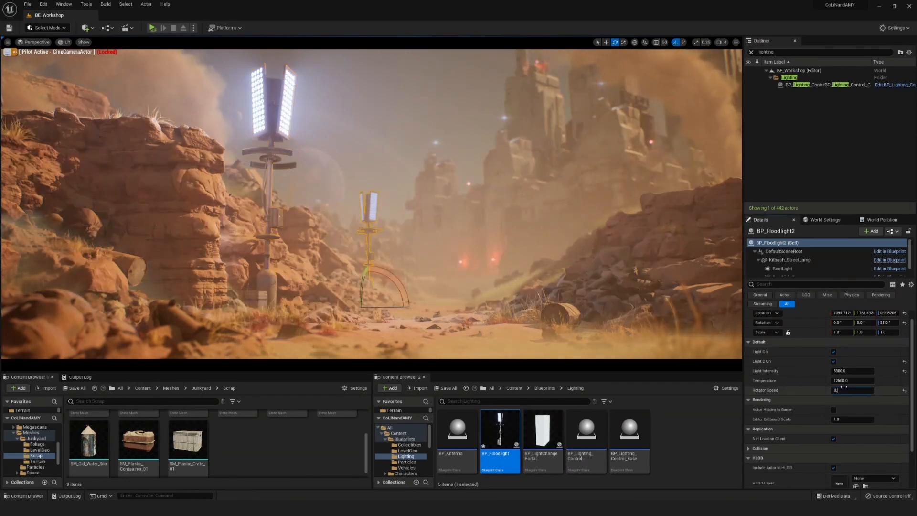
click(466, 197)
key(Escape)
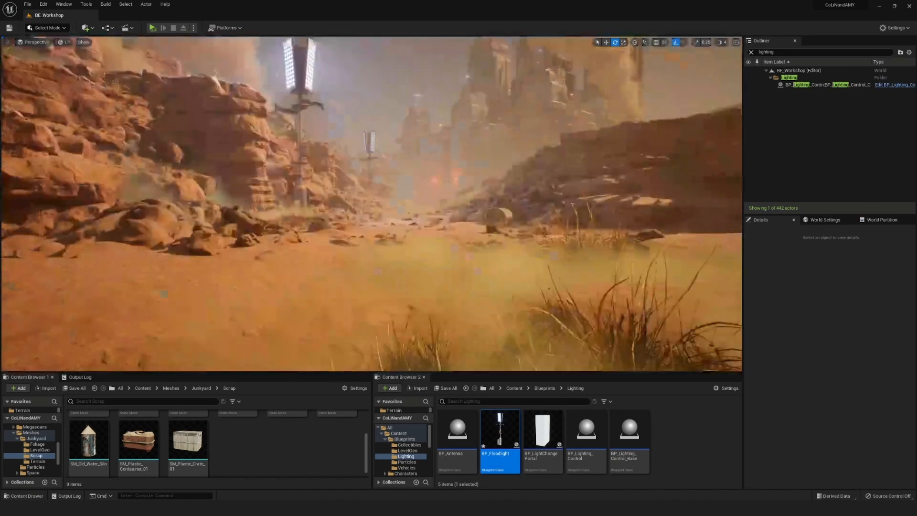
Duplicate the bent smoke plume plane and move the copy into the foreground beside the rubble pile.
right_drag(372, 204, 510, 215)
click(510, 215)
key(w)
alt+drag(509, 246, 329, 347)
right_drag(329, 348, 382, 378)
right_drag(193, 287, 193, 287)
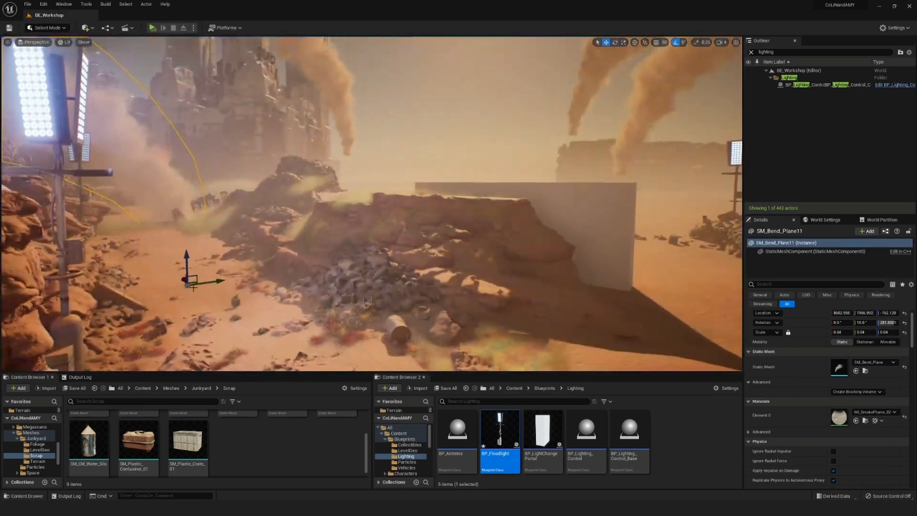
drag(181, 280, 194, 291)
right_drag(194, 292, 363, 196)
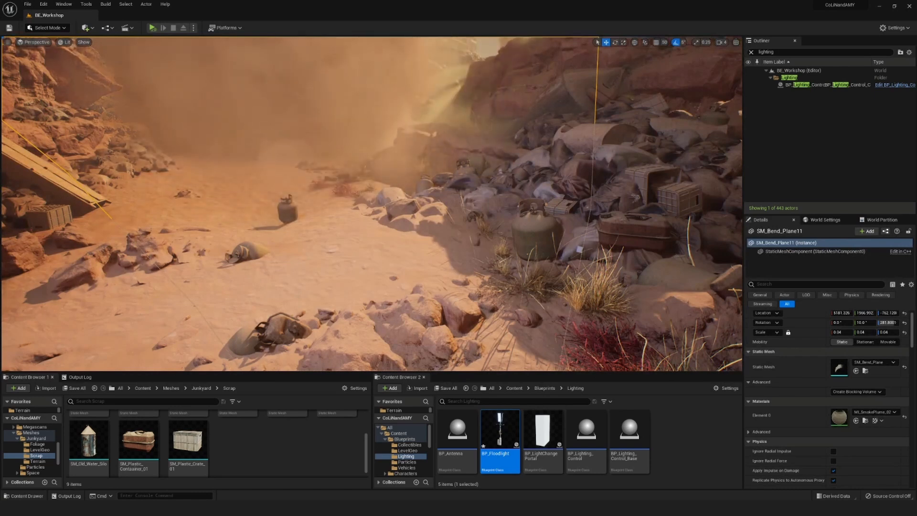
Examine the duplicated smoke plume up close over the path and delete it.
key(s)
right_drag(255, 196, 332, 192)
scroll(331, 192, up, 4)
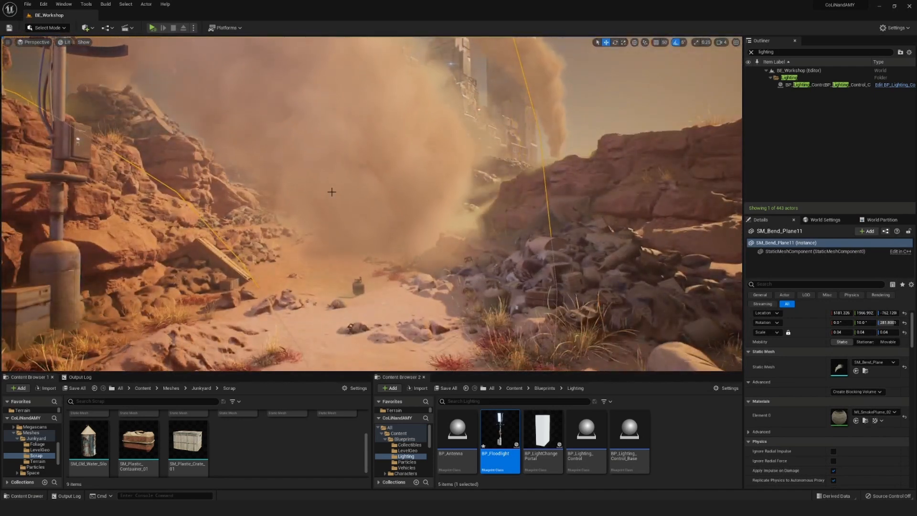
right_drag(332, 192, 335, 194)
right_click(364, 234)
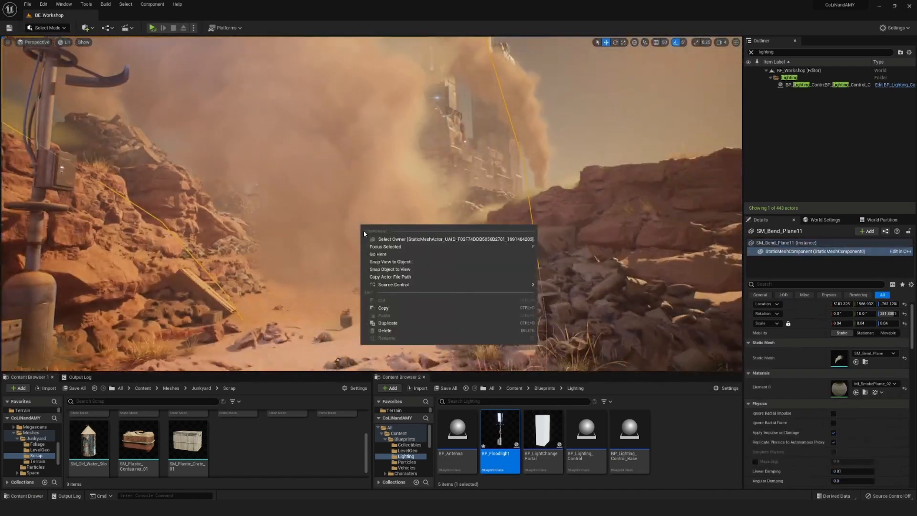
click(322, 201)
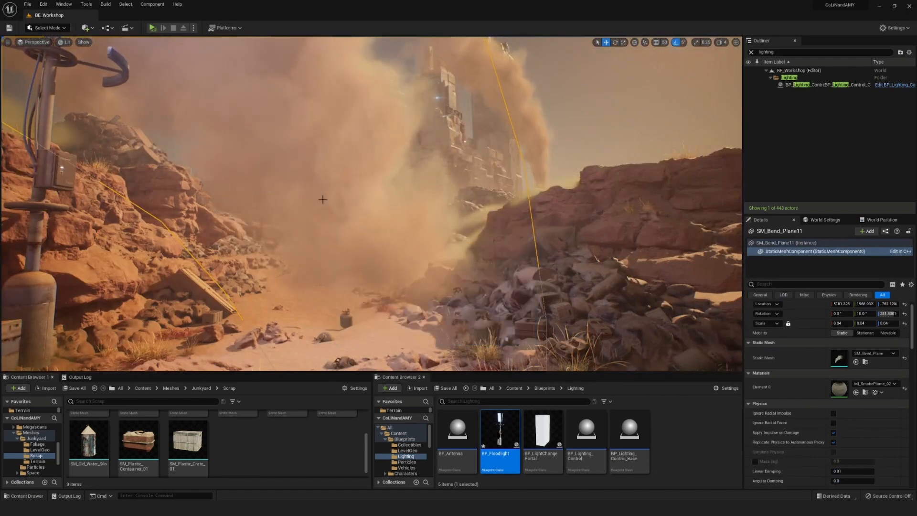
right_drag(331, 236, 338, 227)
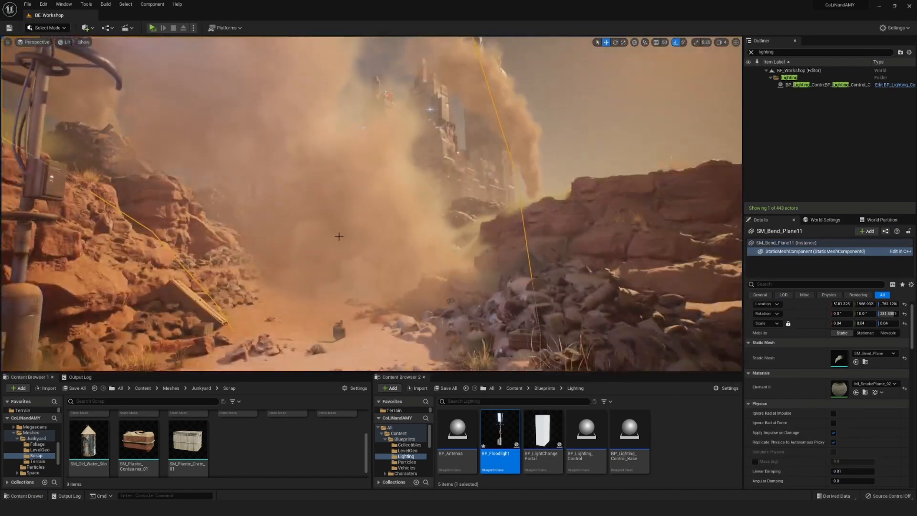
click(531, 147)
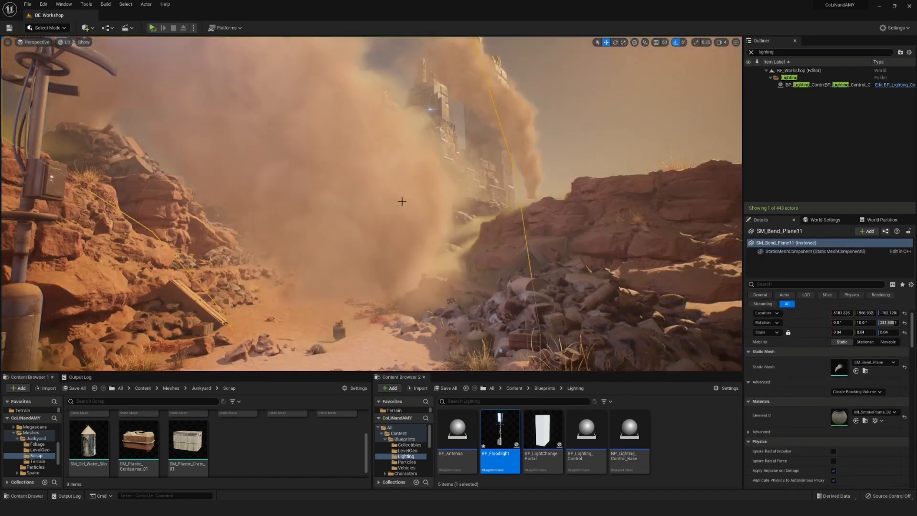
key(Delete)
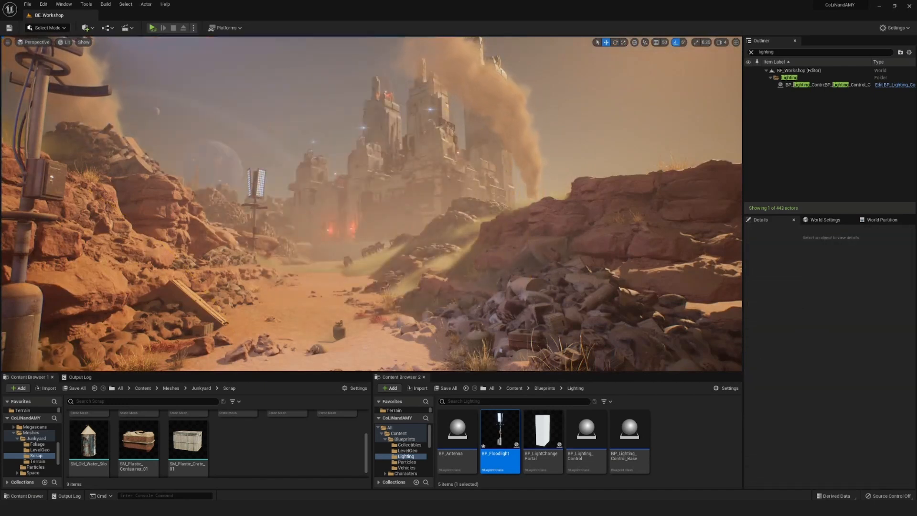
View the smoke plumes around the ruined city and switch the viewport back to CineCameraActor.
key(s)
mouse_move(264, 240)
right_down()
mouse_move(249, 239)
mouse_move(264, 240)
right_up()
key(w)
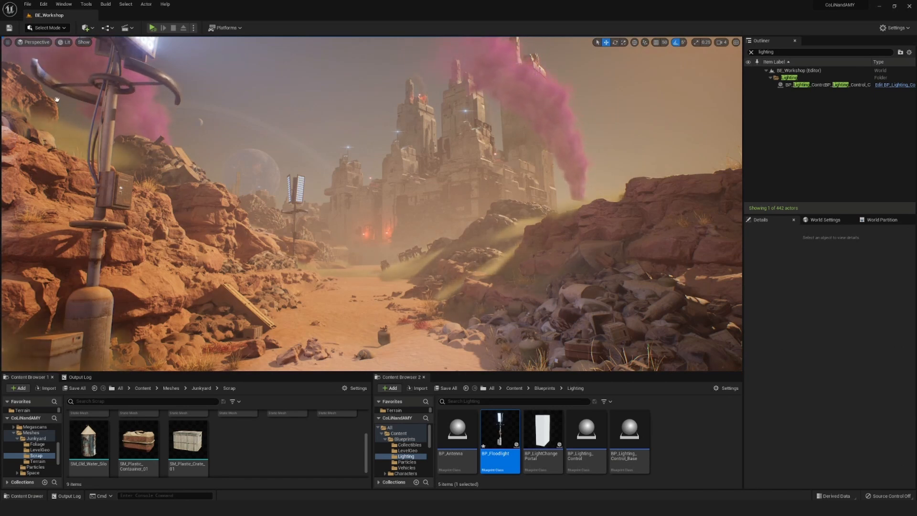
click(43, 44)
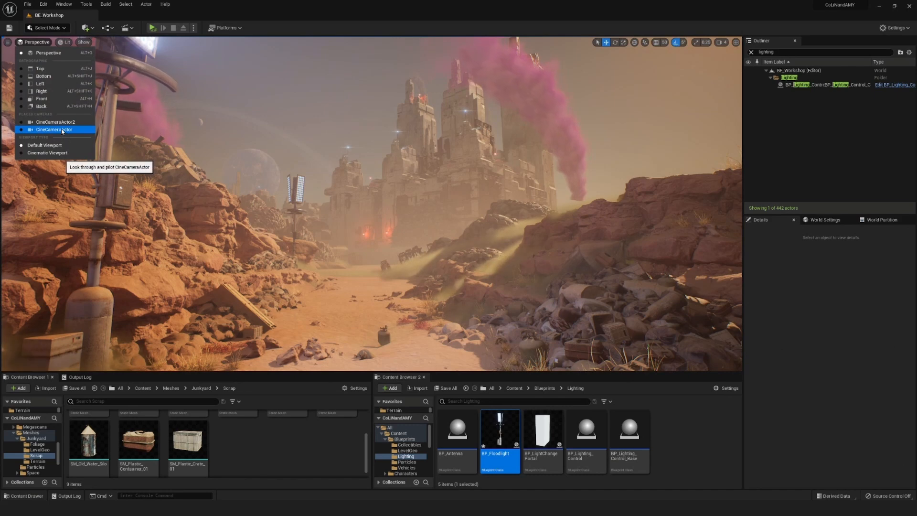
click(54, 129)
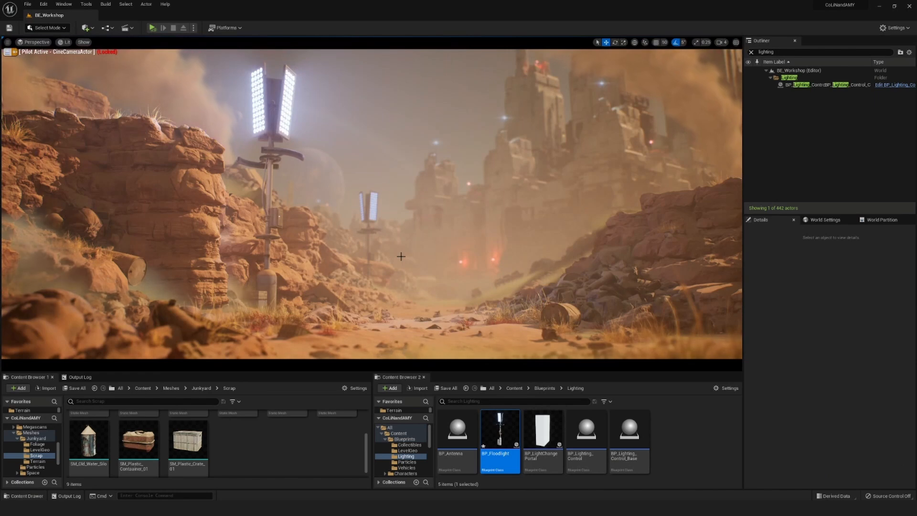
Switch BP_Lighting_Control's lighting preset to Night and from there to Sunset.
click(796, 86)
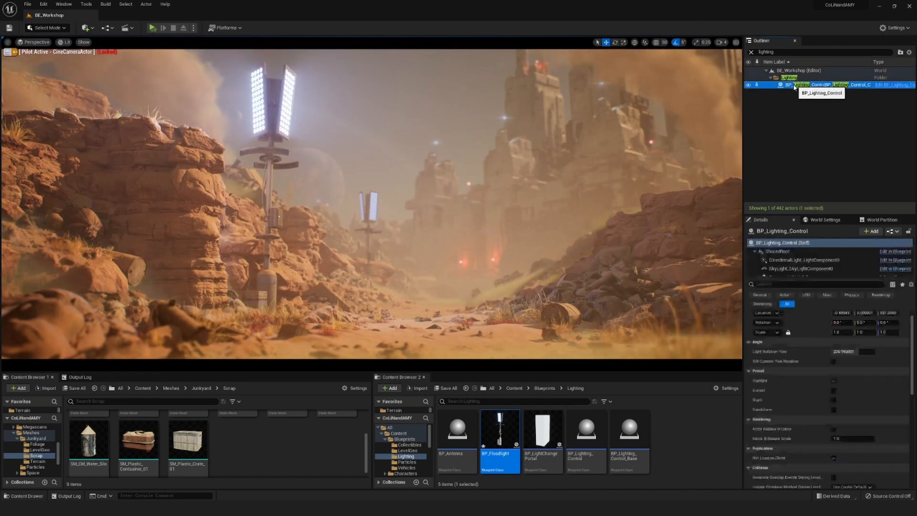
click(833, 400)
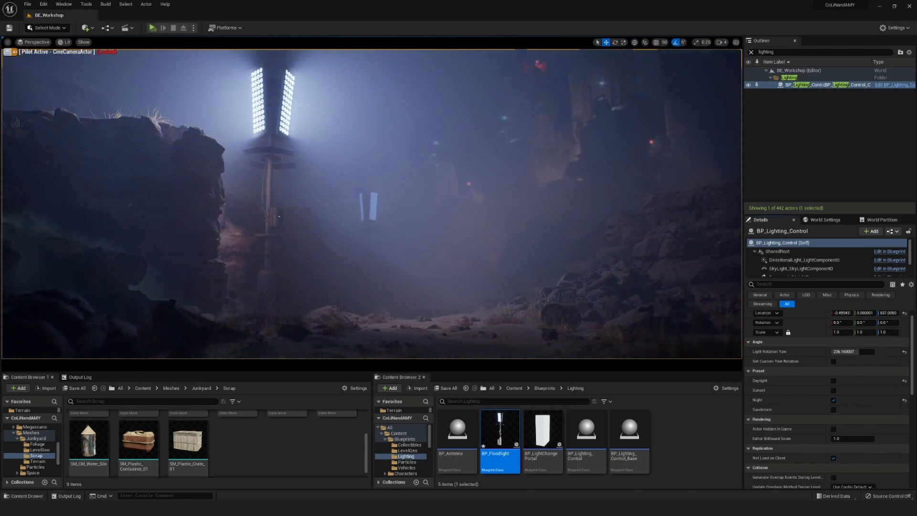
click(833, 391)
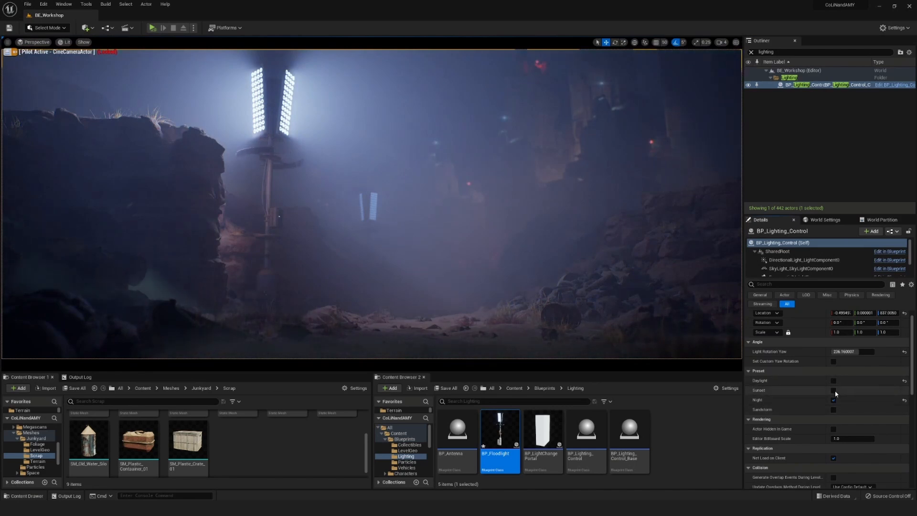
click(834, 400)
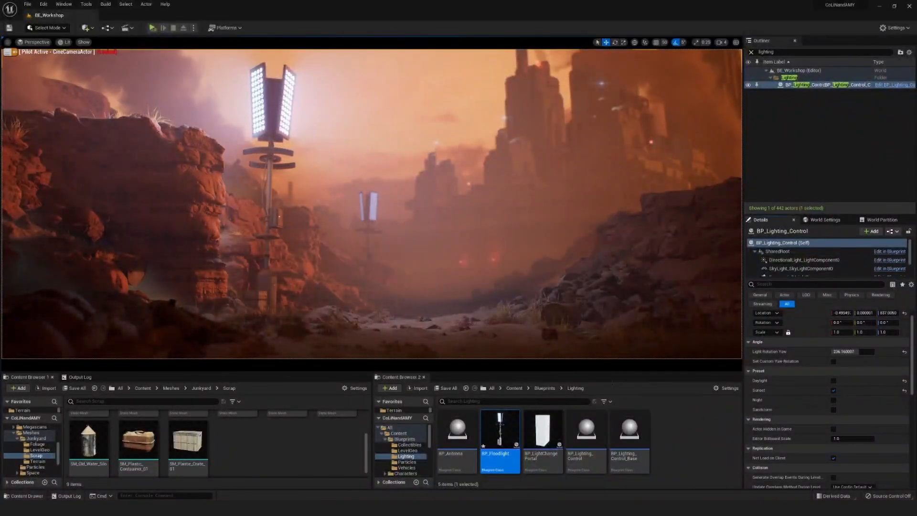
Select the bent smoke plume plane above the ruined city and view the M_SmokePlume material graph.
click(708, 139)
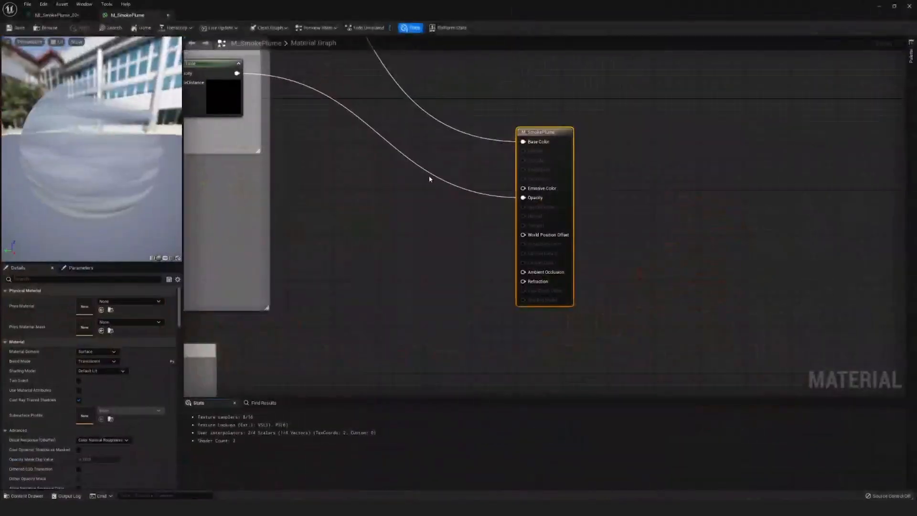
scroll(400, 208, down, 3)
right_drag(224, 228, 373, 343)
scroll(377, 259, up, 2)
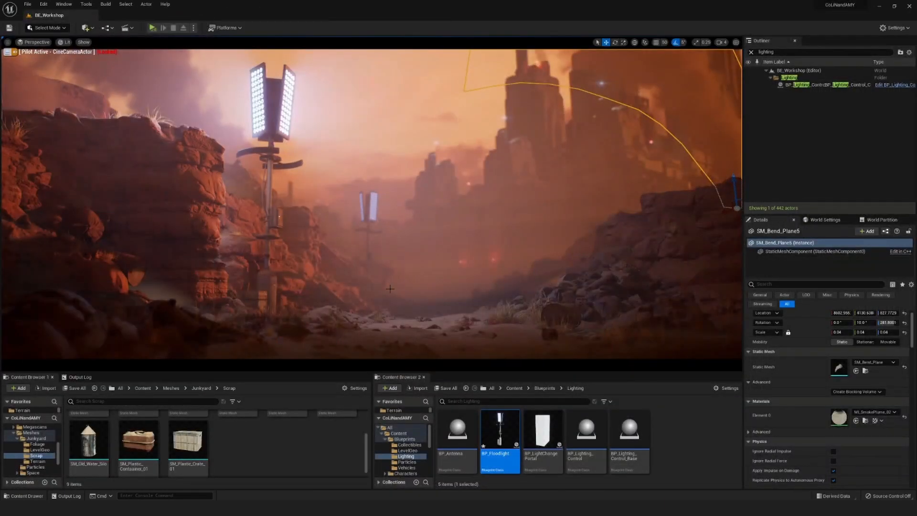
Set the distant floodlight's Light Intensity to 55000 and deselect it by selecting the fog cube over the path.
click(369, 210)
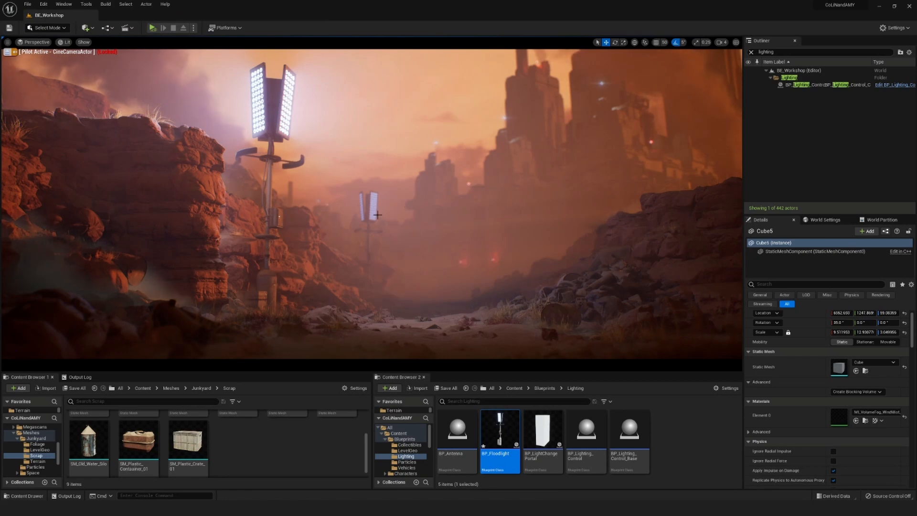
click(846, 371)
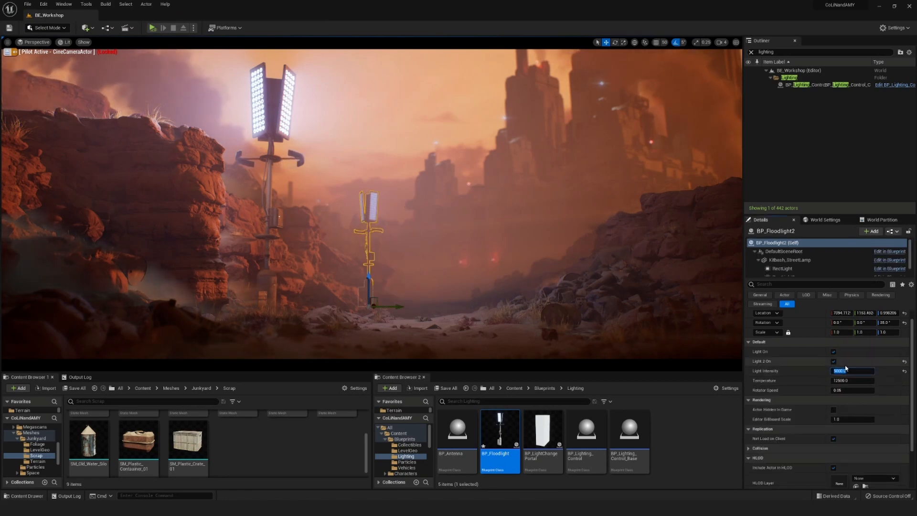
text(55000)
key(Return)
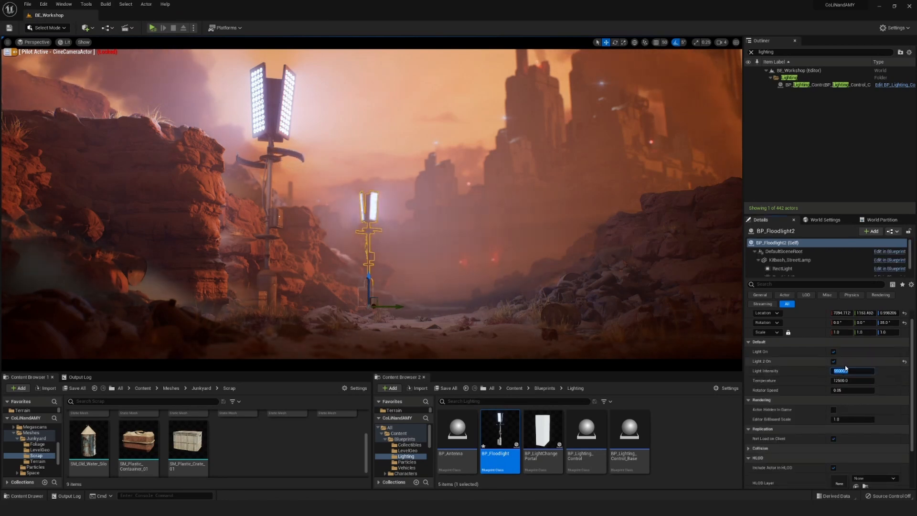
click(463, 280)
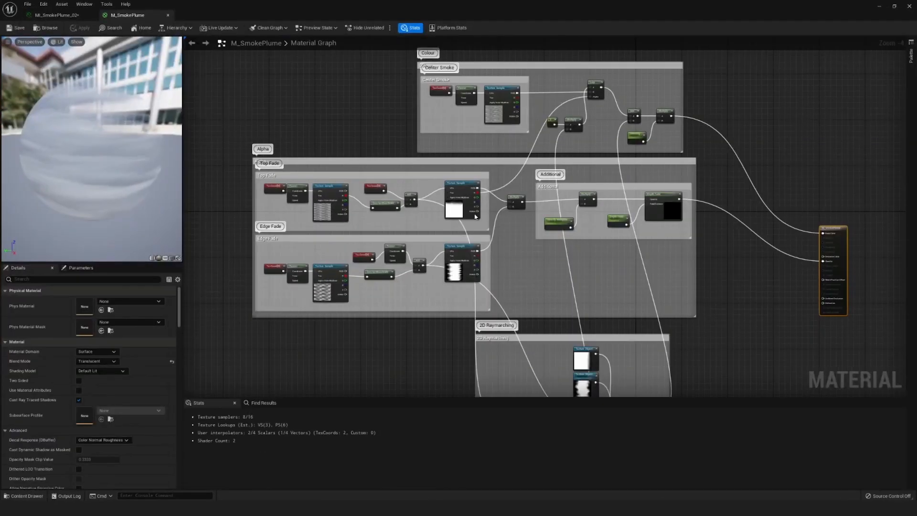
Examine the 2D Raymarching node group in the M_SmokePlume material graph.
scroll(486, 205, down, 5)
scroll(393, 279, up, 3)
right_drag(400, 346, 339, 235)
scroll(392, 334, up, 2)
scroll(364, 361, down, 1)
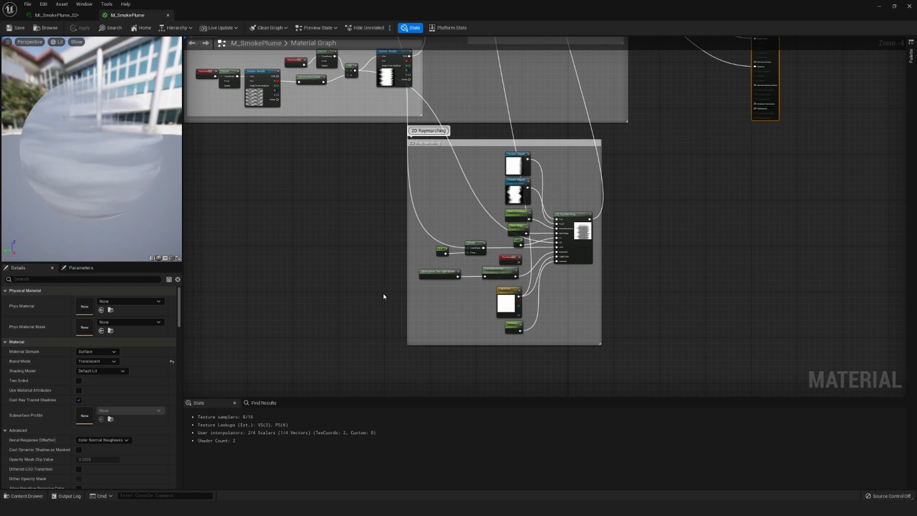
right_drag(366, 289, 358, 302)
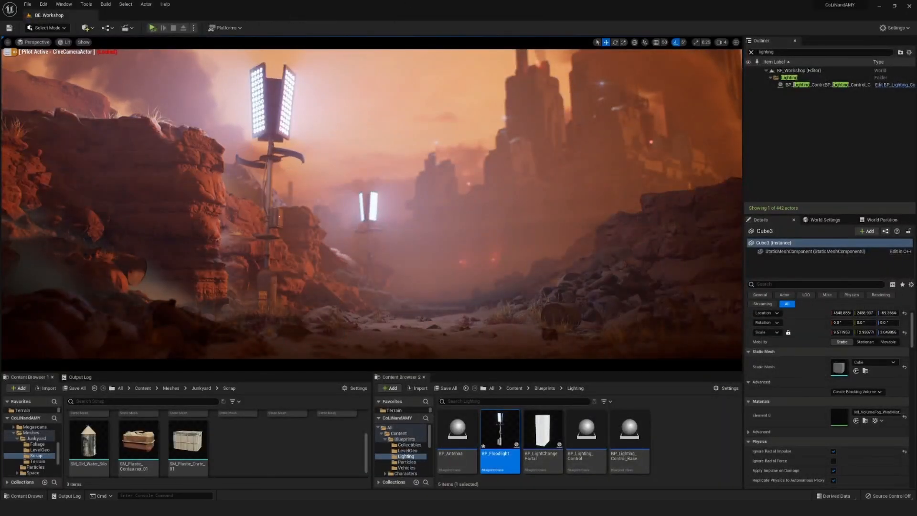
Try March Distance values of 0, 0.5, 1, 2 and 5 in MI_SmokePlume_02 and settle on 0.5.
drag(348, 174, 196, 110)
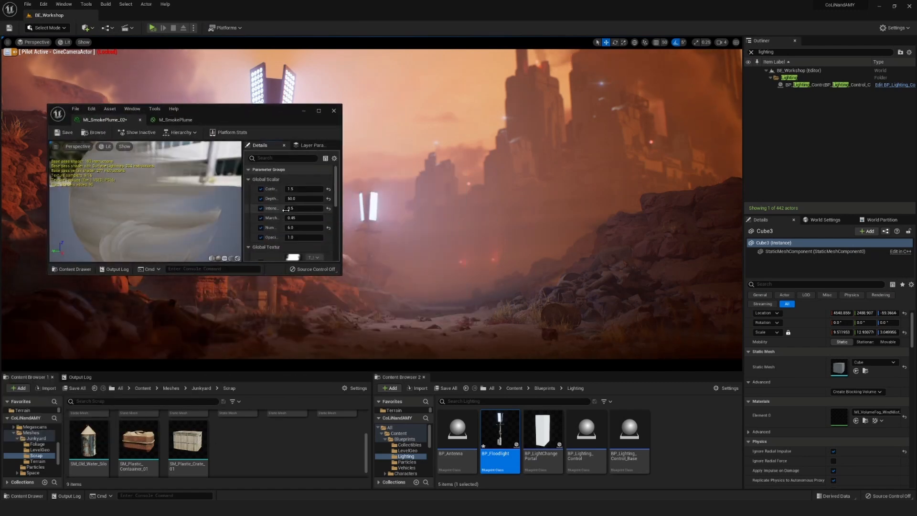
drag(281, 211, 308, 211)
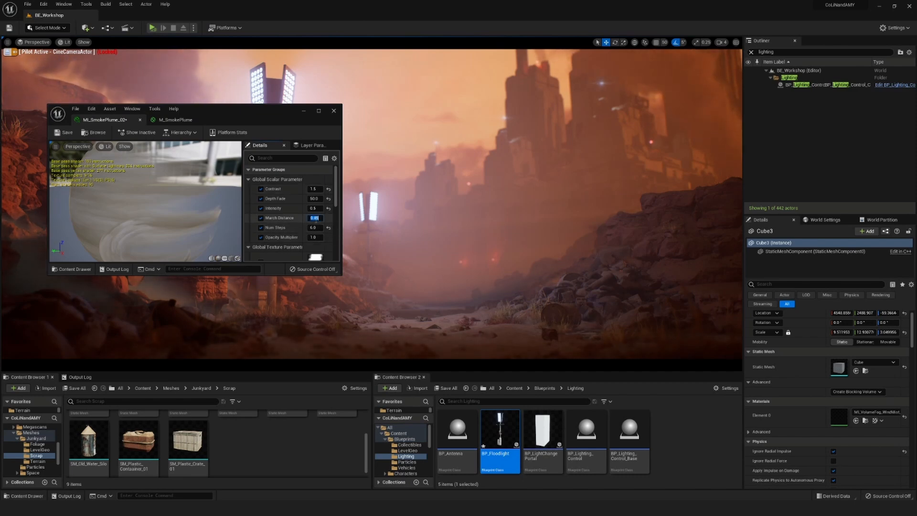
text(0)
key(Return)
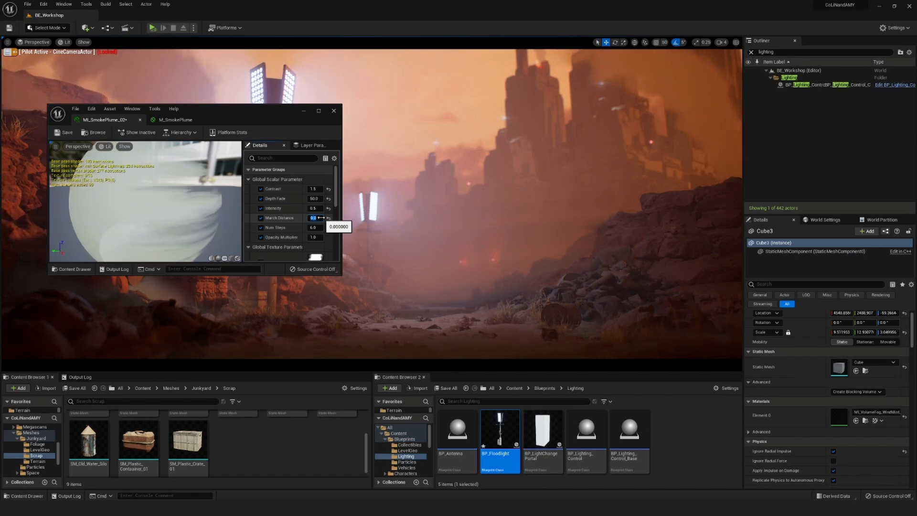
text(0)
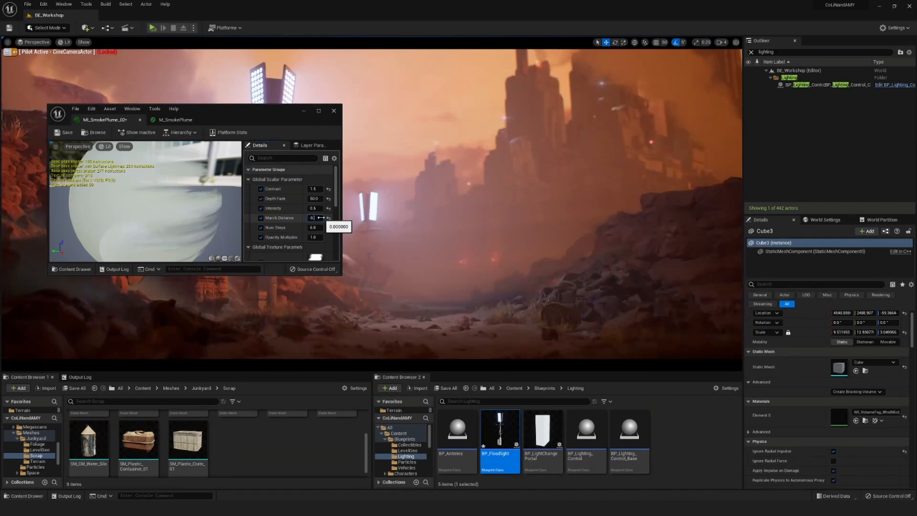
text(.5)
key(Return)
text(1)
key(Return)
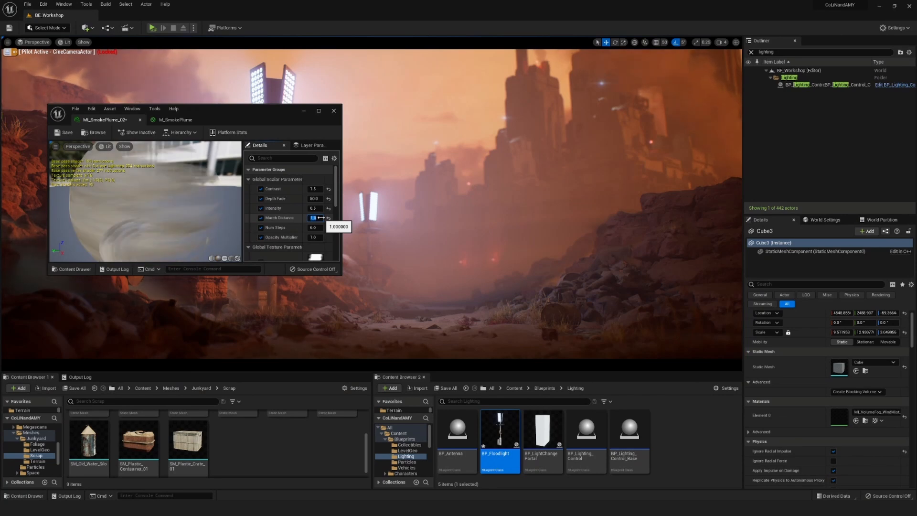
text(2)
key(Return)
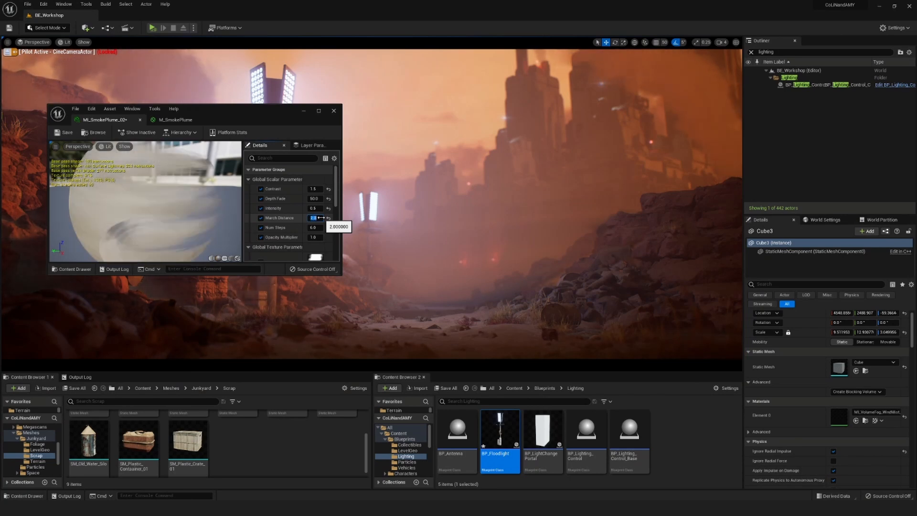
text(5)
key(Return)
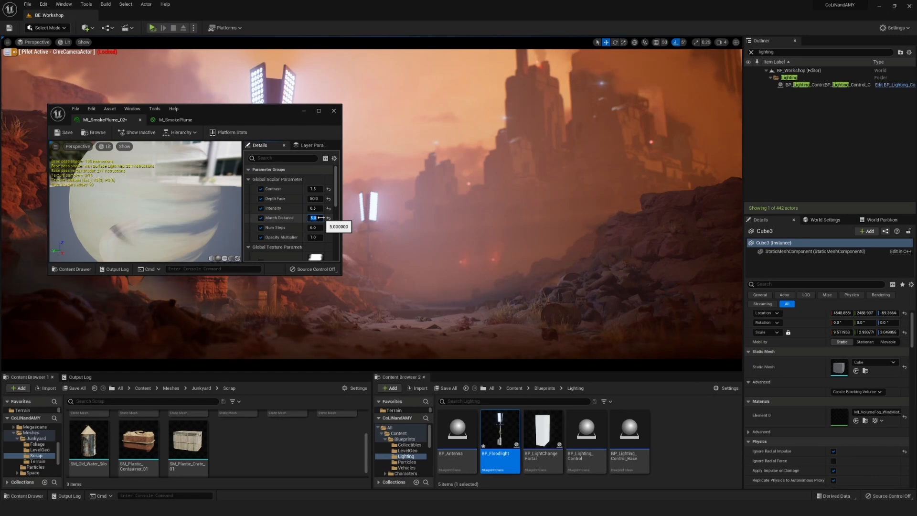
text(0.5)
key(Return)
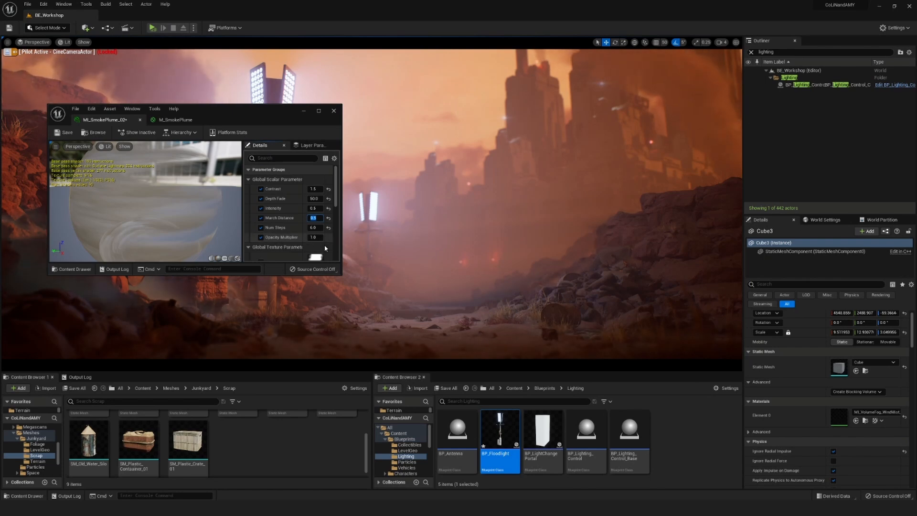
Compare Num Steps values from 1 to 7 in MI_SmokePlume_02, set it back to 6 and minimize the material window.
click(315, 228)
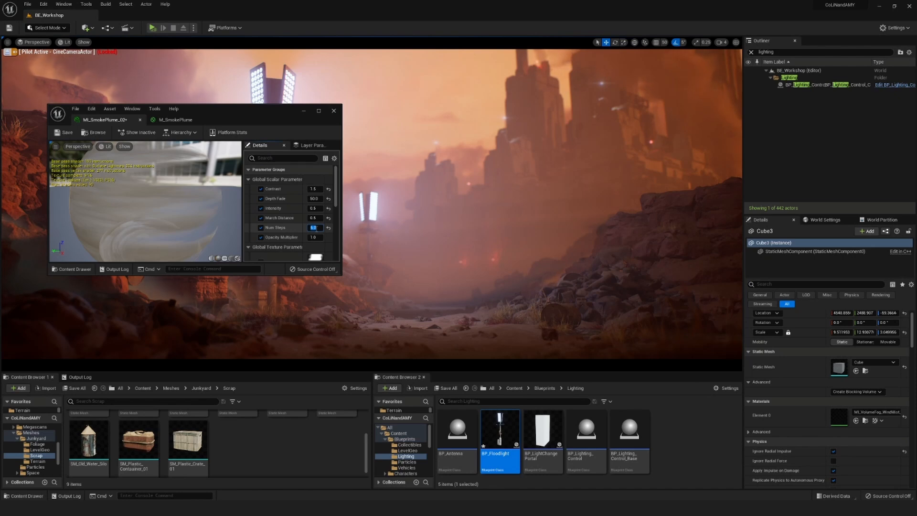
text(1)
key(Return)
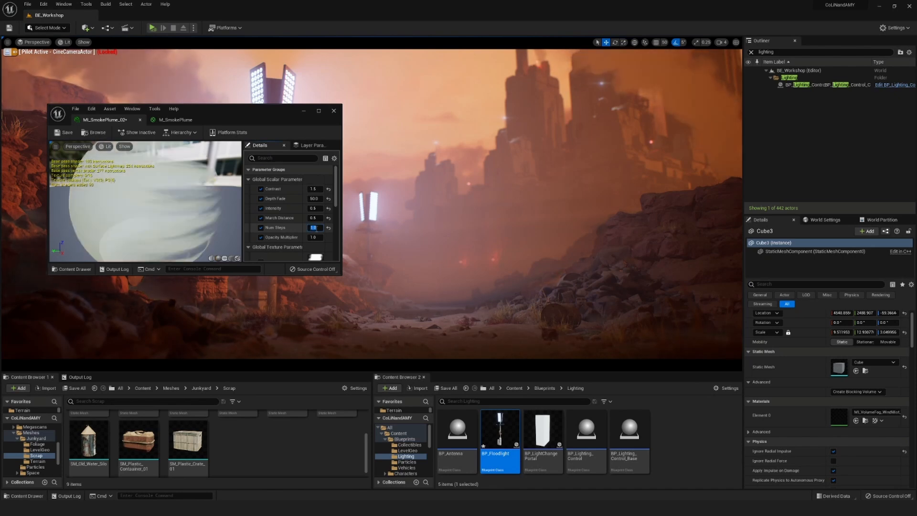
text(2)
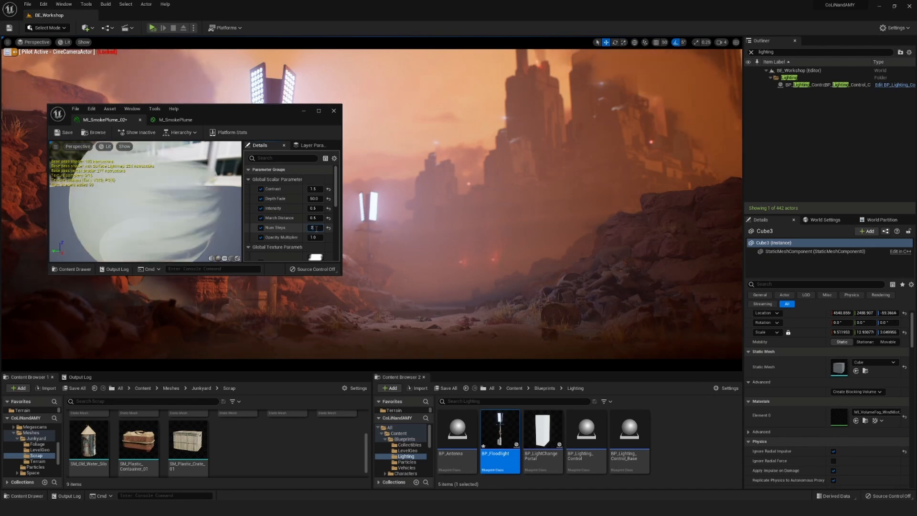
key(Return)
text(4)
key(Return)
text(5)
key(Return)
text(6)
key(Return)
text(7)
key(Return)
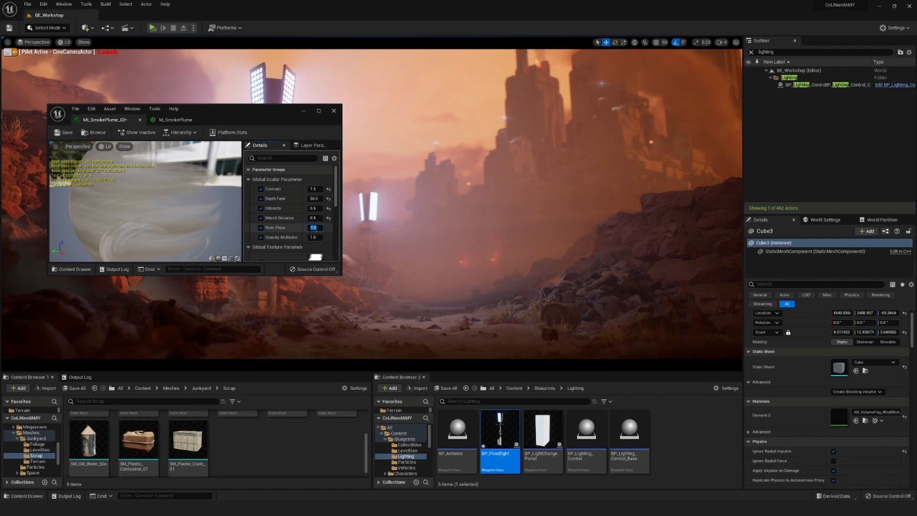
text(5)
key(Return)
text(6)
key(Return)
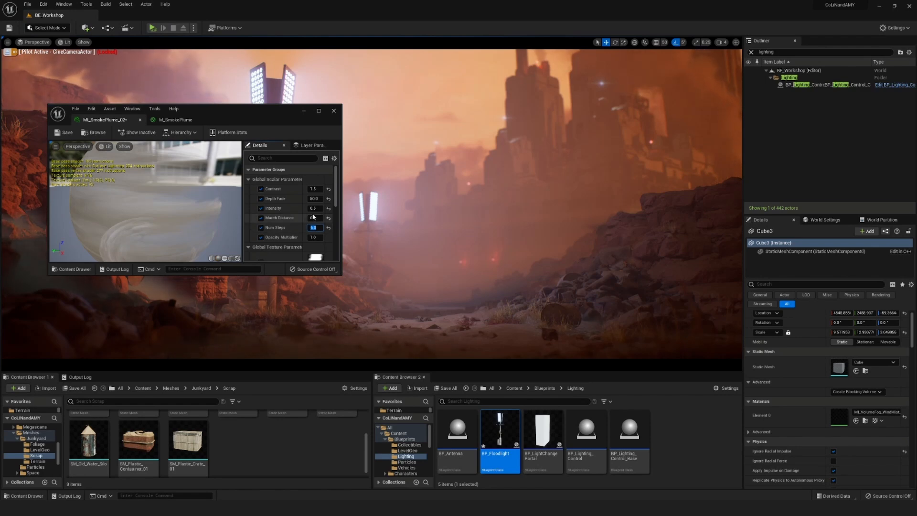
click(304, 112)
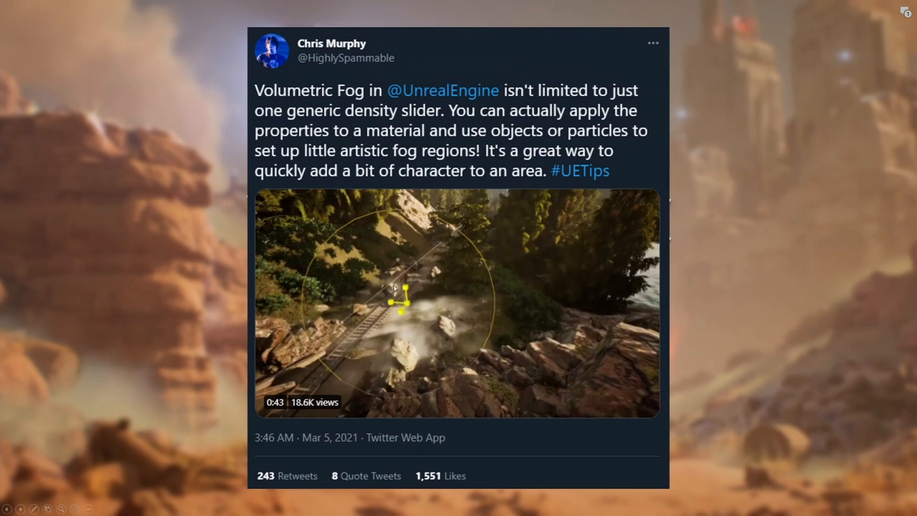
Switch from the slideshow to Unreal Editor, toggle the viewport's game view and select the fog cube beside the near cliff.
key(alt+Tab)
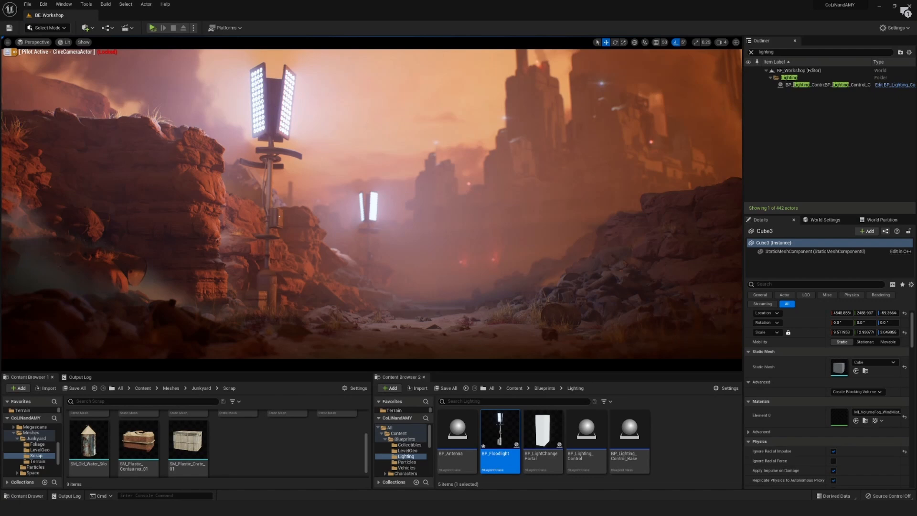
key(g)
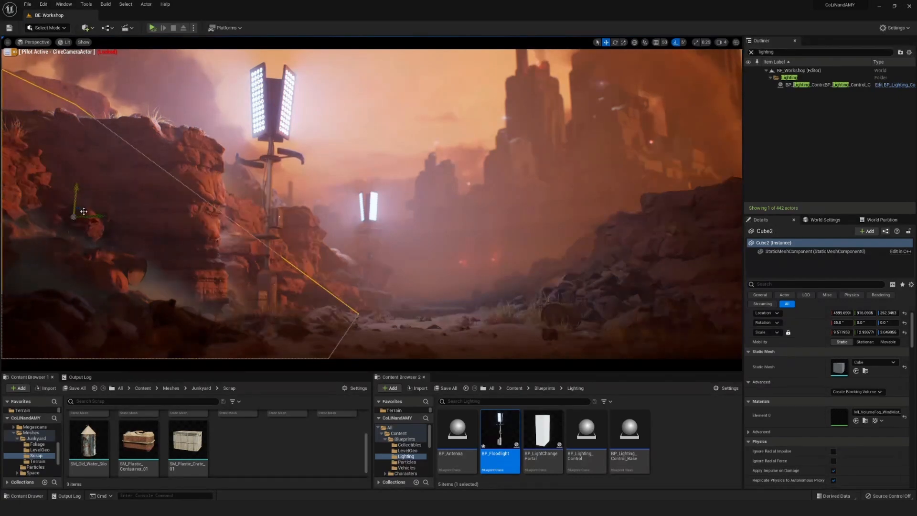
mouse_move(79, 210)
mouse_down()
mouse_move(280, 133)
mouse_move(172, 221)
mouse_move(88, 263)
mouse_move(107, 253)
mouse_move(73, 216)
mouse_up()
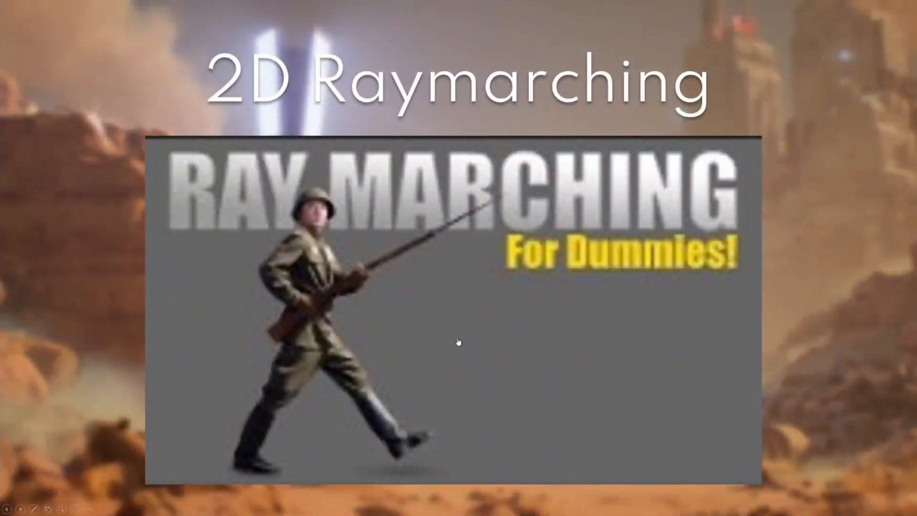
Play the embedded Ray Marching for Dummies! video on the 2D Raymarching slide and pause it.
click(458, 342)
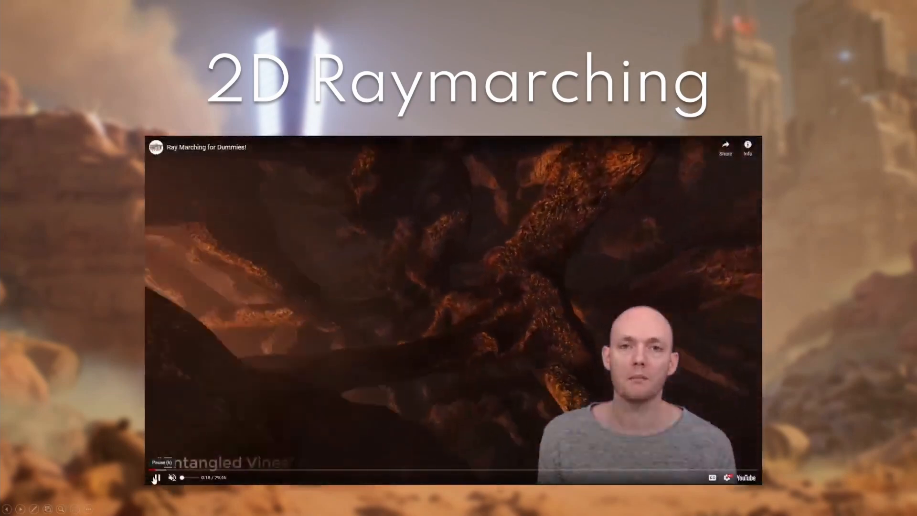
click(156, 479)
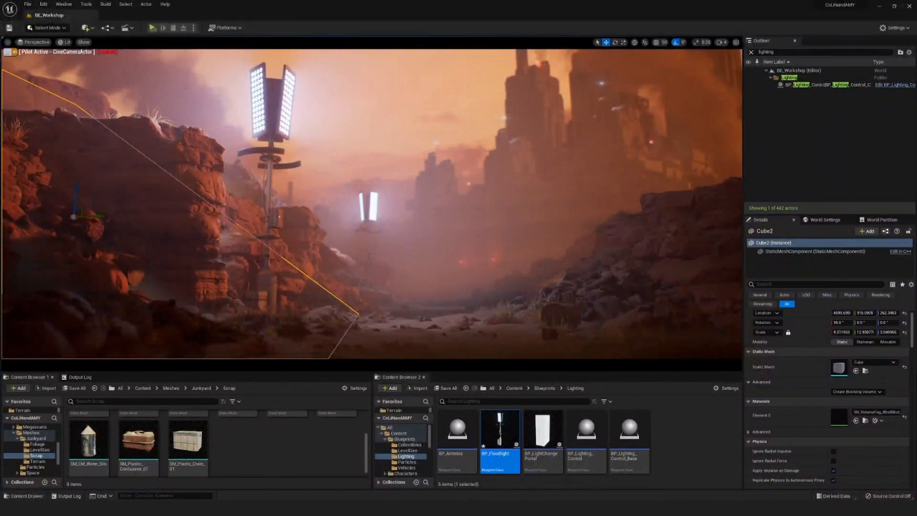
Open the material instance of the smoke plume above the city, maximize its window and show the M_SmokePlume graph.
click(692, 120)
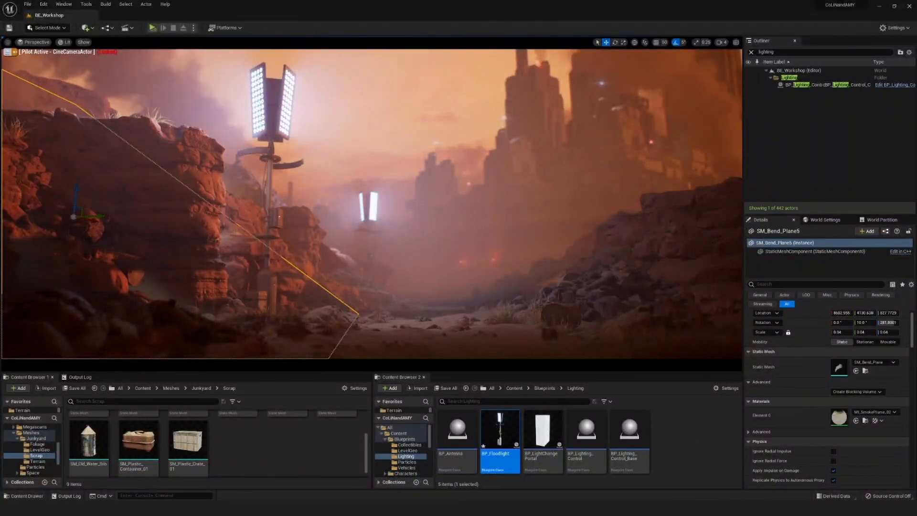
double_click(839, 416)
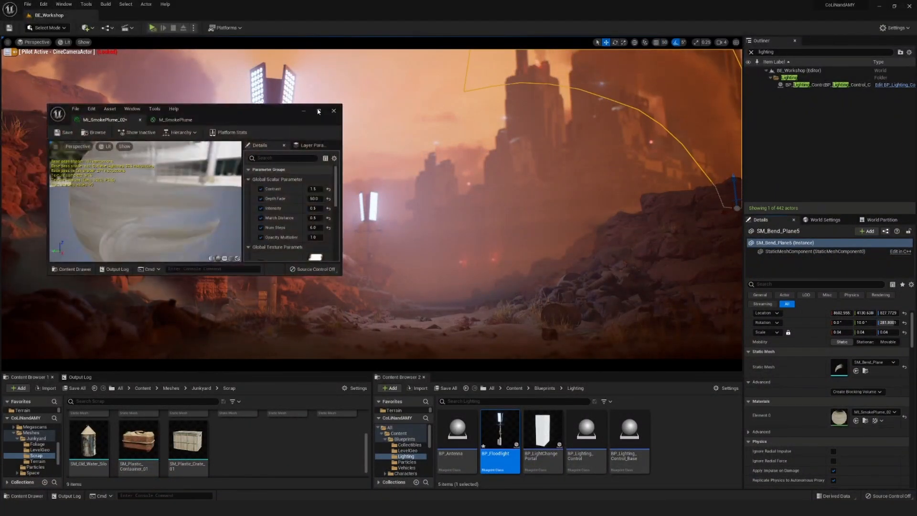
double_click(272, 111)
click(128, 14)
scroll(352, 235, down, 2)
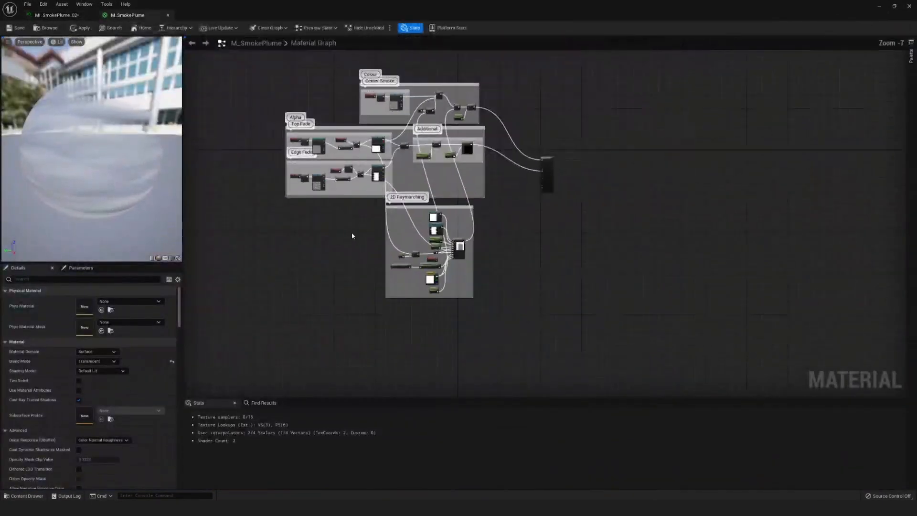
Examine the Colour and Alpha node groups of M_SmokePlume and look closely at the Top Fade and Edge Fade nodes.
scroll(354, 239, up, 3)
right_drag(358, 252, 411, 343)
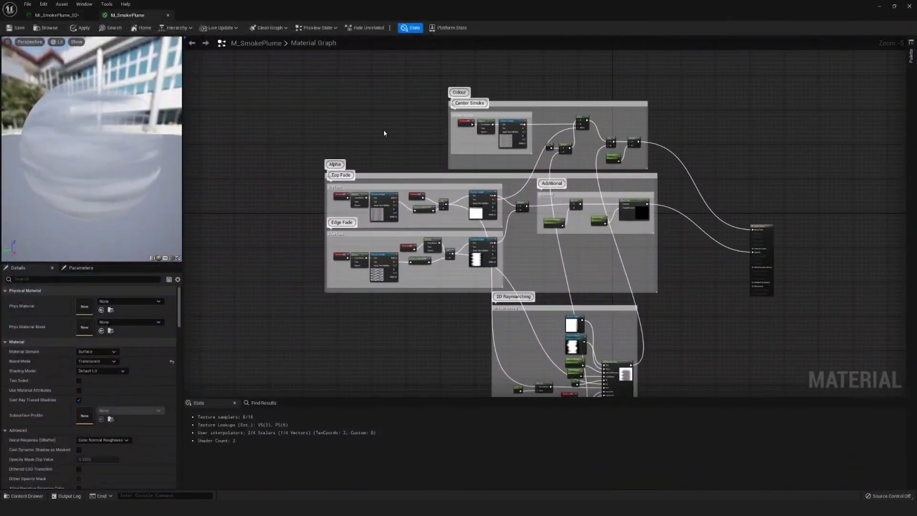
scroll(383, 136, up, 1)
right_drag(418, 147, 348, 143)
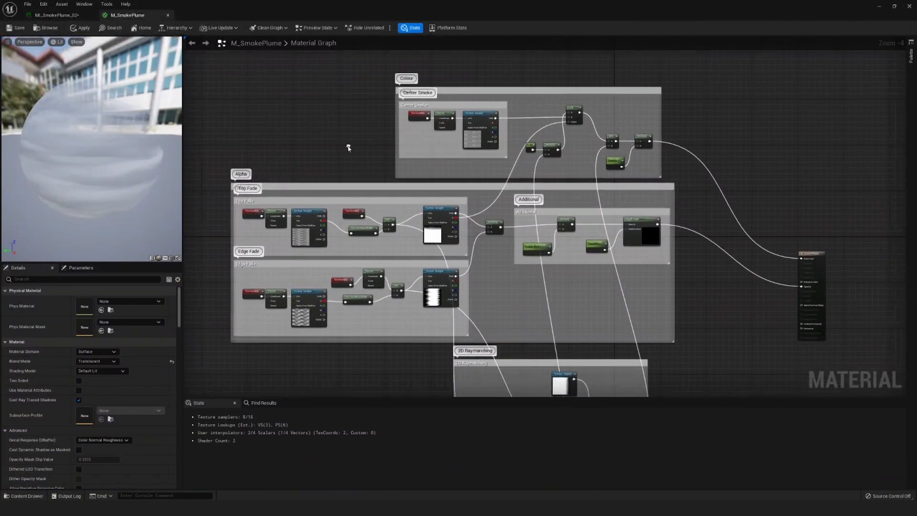
right_drag(340, 183, 344, 142)
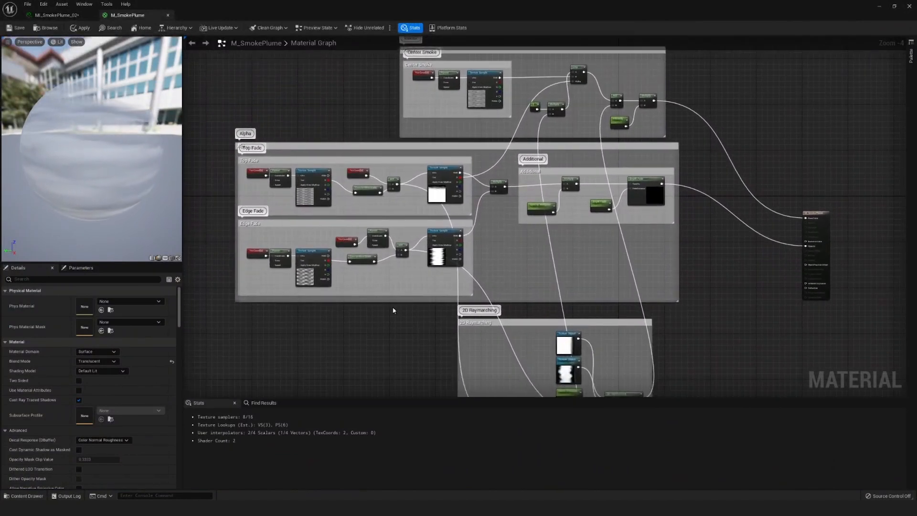
right_drag(396, 310, 380, 345)
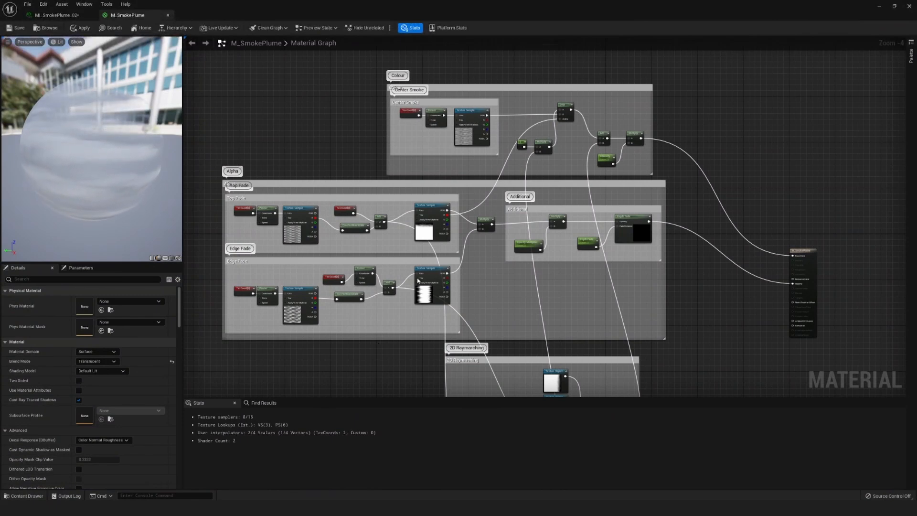
scroll(472, 276, up, 5)
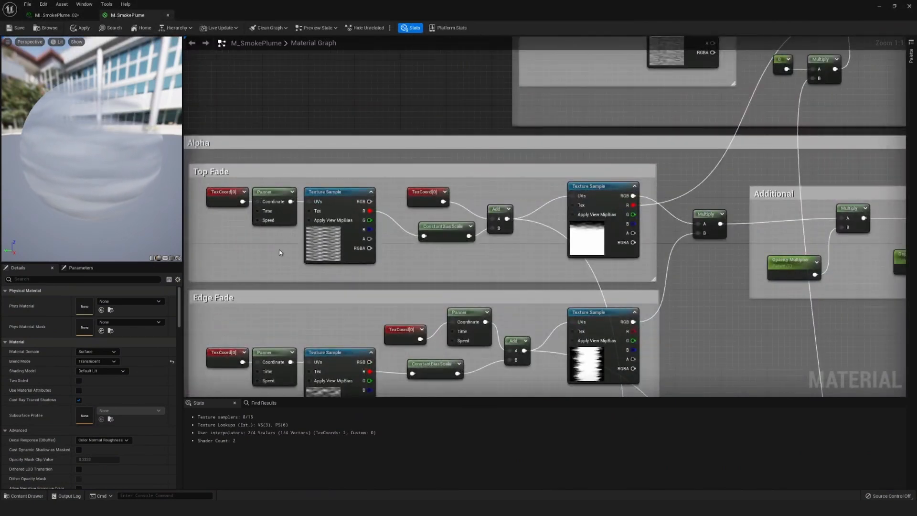
Survey the M_SmokePlume graph, including its Alpha, Additional, 2D Raymarching and Colour groups and their links to the material output.
scroll(289, 233, down, 6)
scroll(531, 355, up, 3)
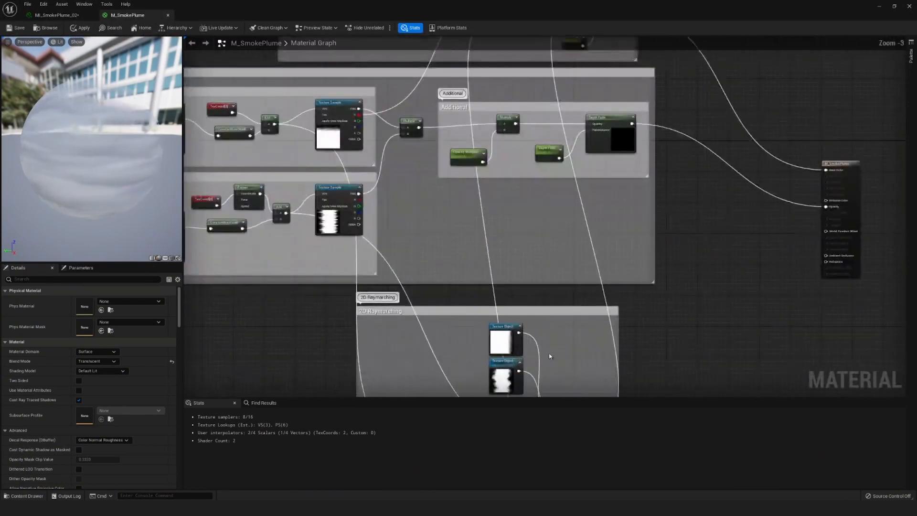
mouse_move(660, 333)
right_down()
mouse_move(633, 205)
mouse_move(614, 306)
right_up()
right_drag(599, 111, 607, 275)
scroll(580, 158, down, 3)
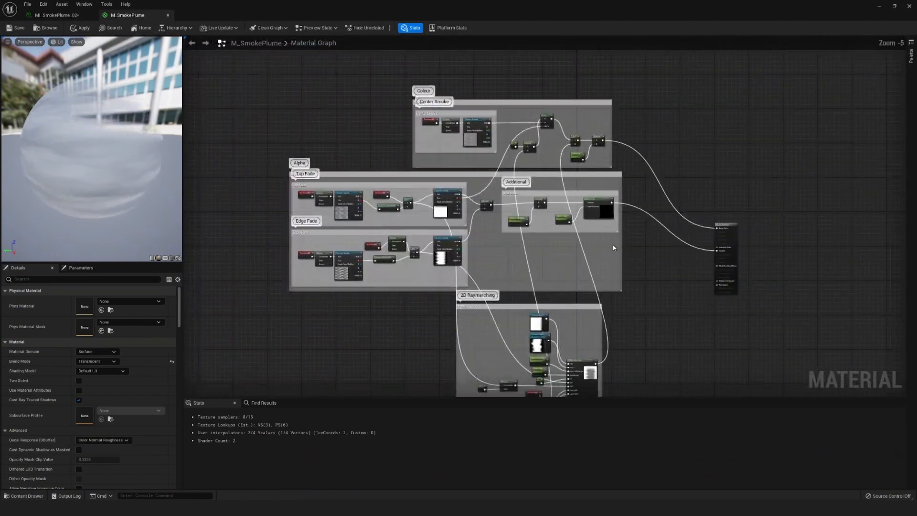
scroll(624, 305, up, 1)
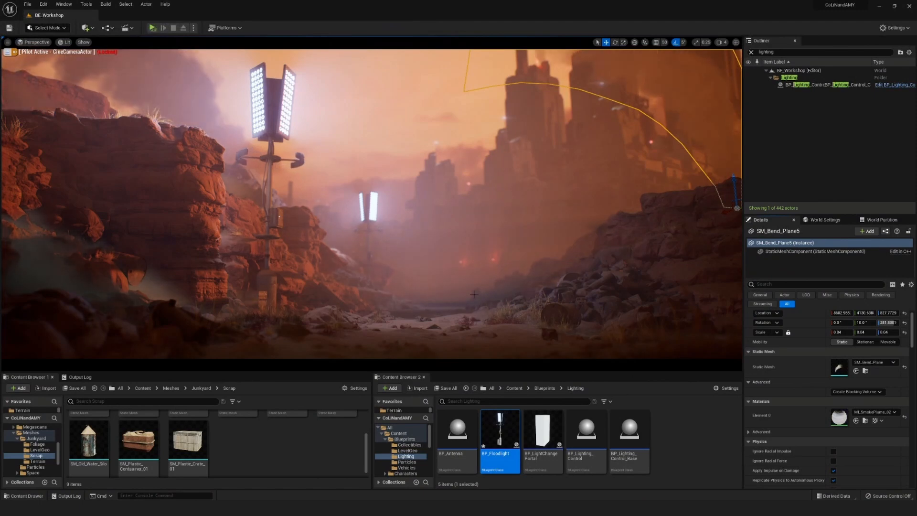
Select the fog cube over the valley floor in the level and return to the M_SmokePlume graph.
click(474, 294)
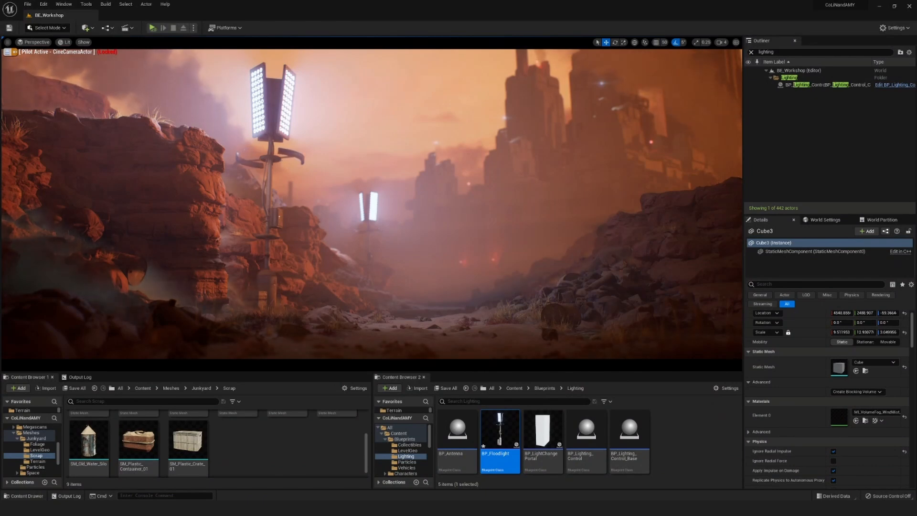
key(ctrl+shift+s)
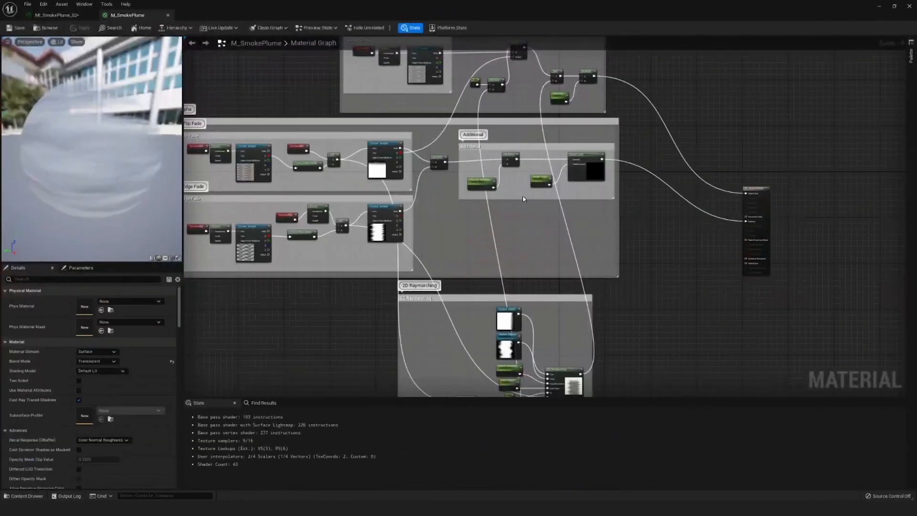
scroll(411, 230, down, 4)
scroll(362, 260, up, 4)
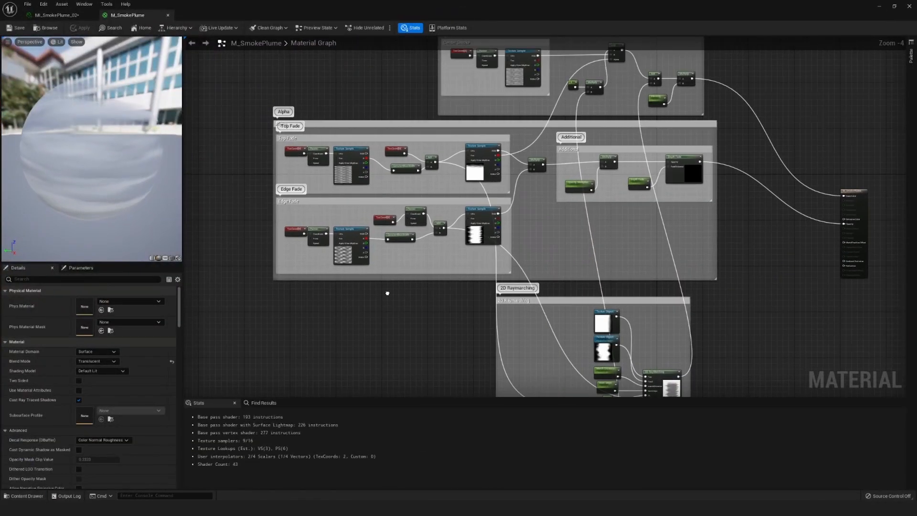
right_drag(483, 314, 415, 396)
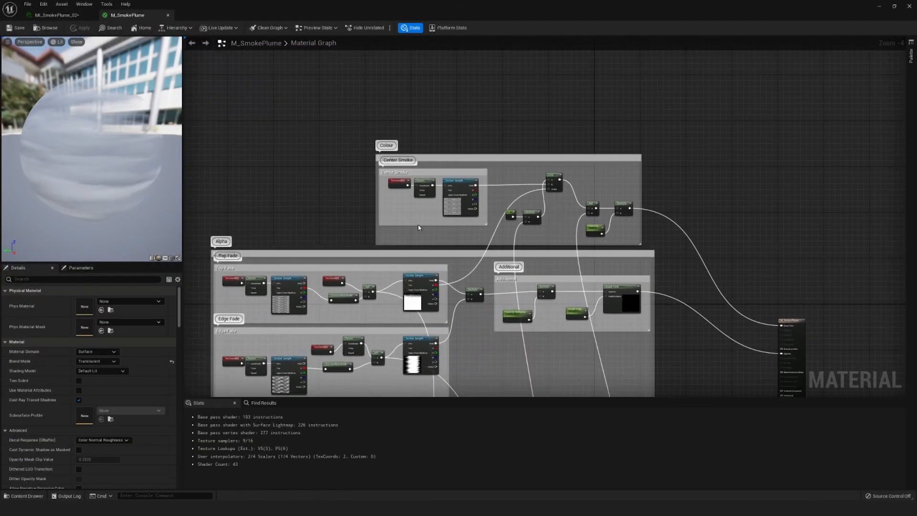
Examine how the Top Fade and Edge Fade groups connect to the Additional group and the Colour nodes.
scroll(385, 181, up, 4)
right_drag(487, 283, 636, 88)
scroll(488, 159, down, 2)
right_drag(522, 240, 405, 277)
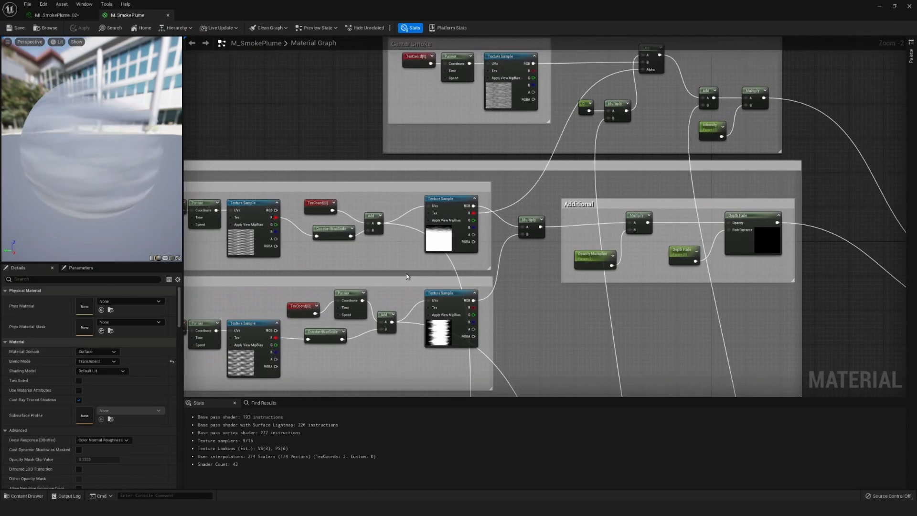
scroll(406, 276, down, 1)
scroll(406, 276, up, 1)
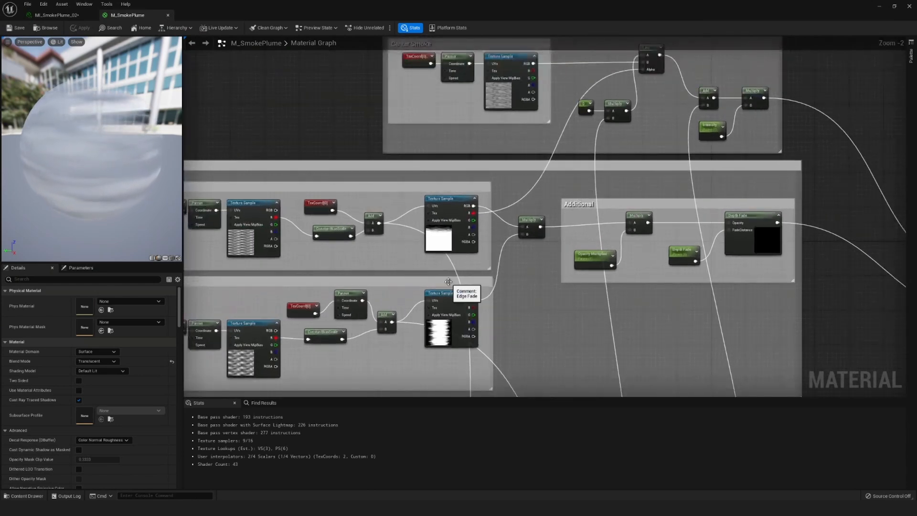
scroll(514, 282, down, 2)
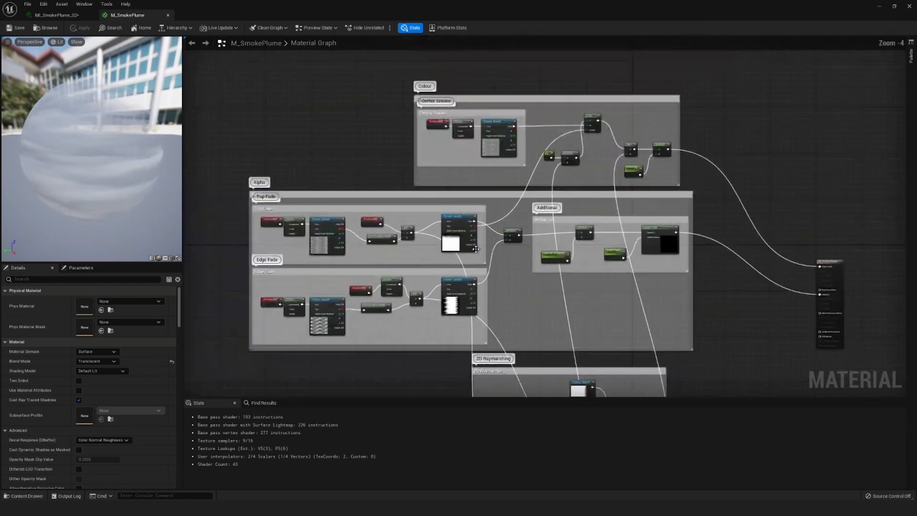
Open the T_Smoke_Tile05 texture used in Center Smoke, inspect it enlarged and close it.
scroll(513, 282, up, 1)
right_drag(513, 281, 534, 231)
scroll(526, 215, up, 3)
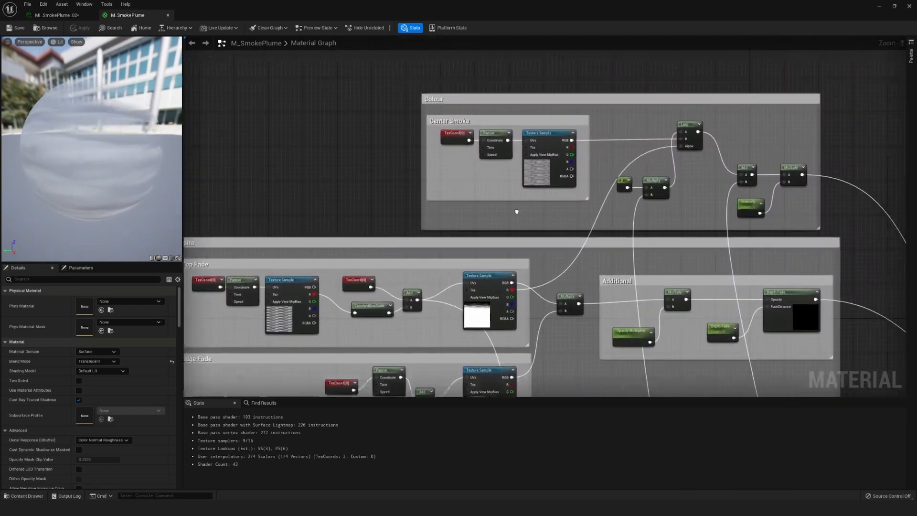
click(534, 204)
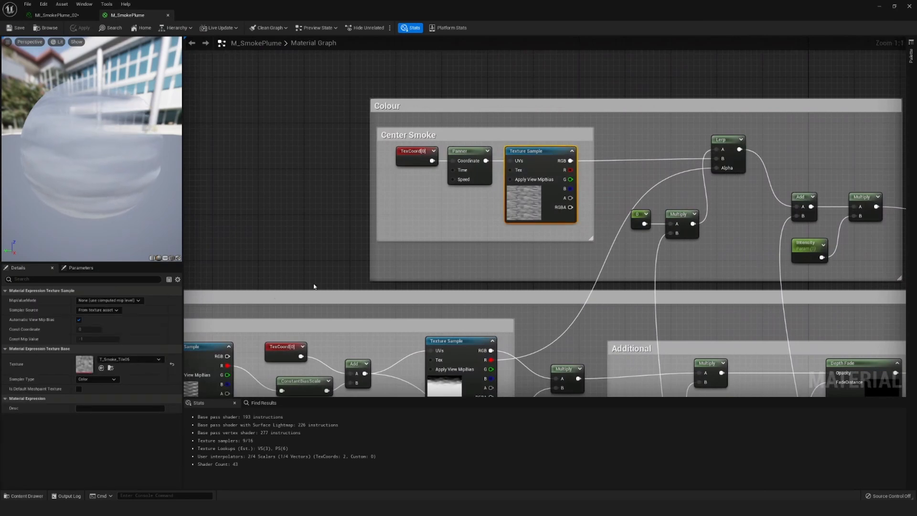
double_click(84, 364)
scroll(302, 270, up, 3)
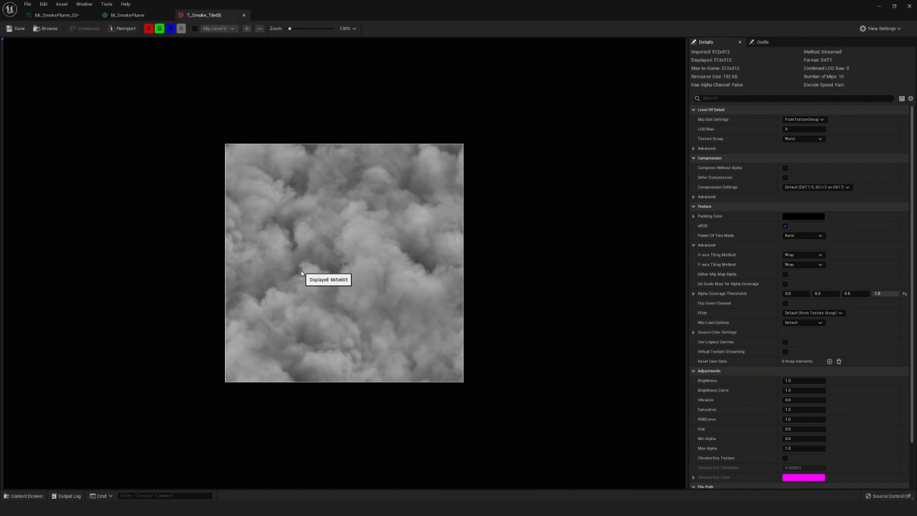
click(244, 16)
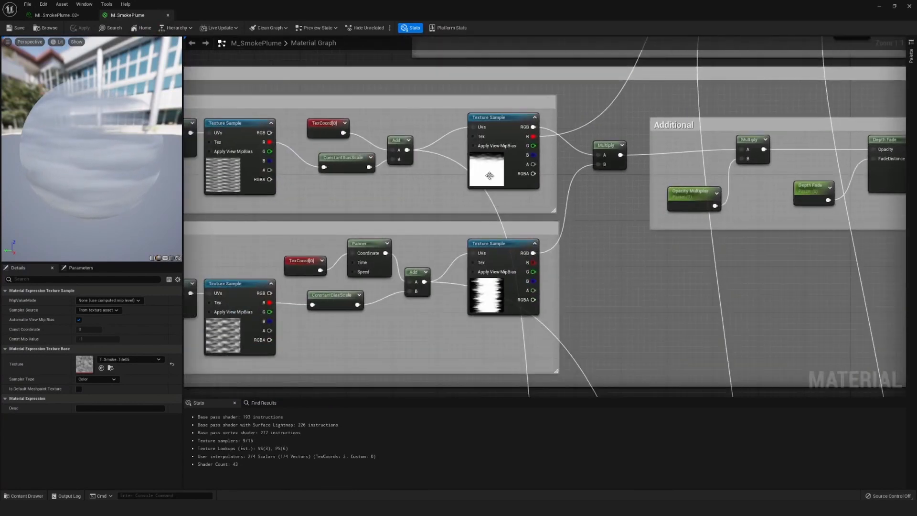
Open the T_Smoke_EdgeAlpha texture from the final Top Fade sample, view it and close it.
click(489, 176)
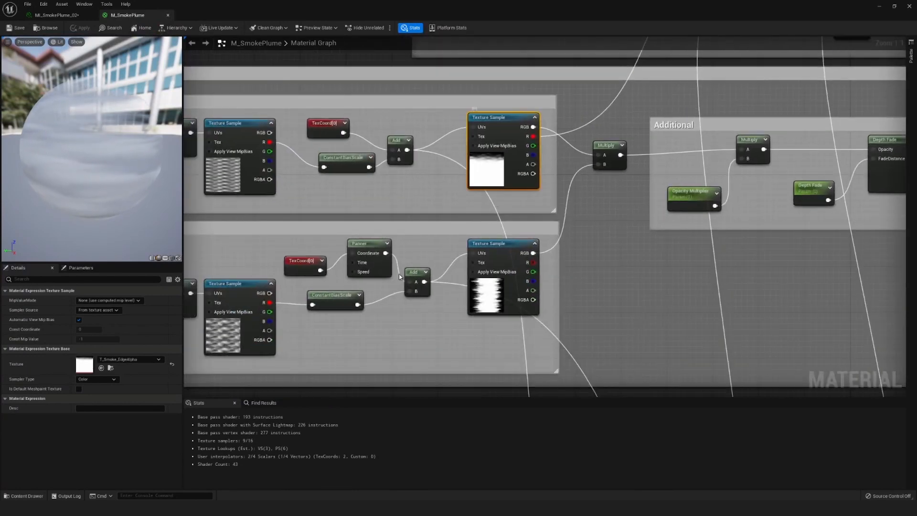
double_click(92, 372)
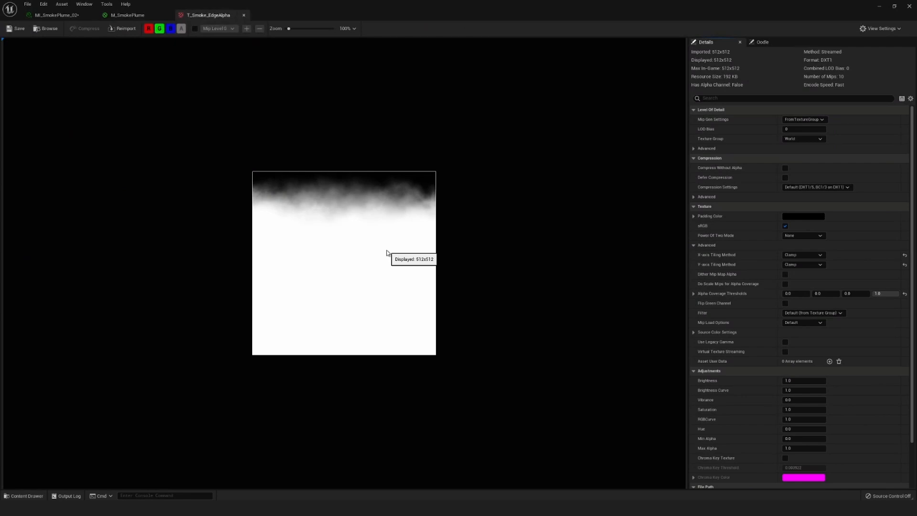
click(244, 15)
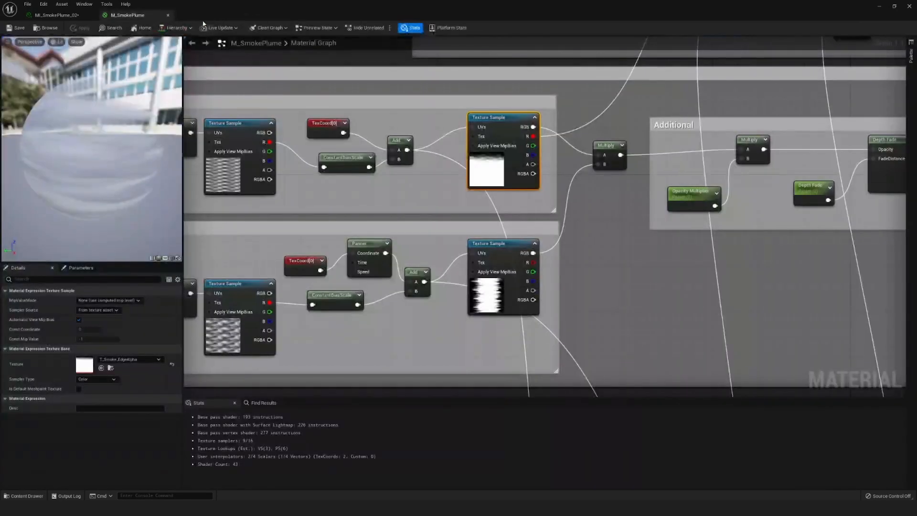
Open the T_Dissolve noise texture from the first texture sample of the fade nodes.
scroll(538, 287, up, 2)
click(335, 223)
double_click(84, 365)
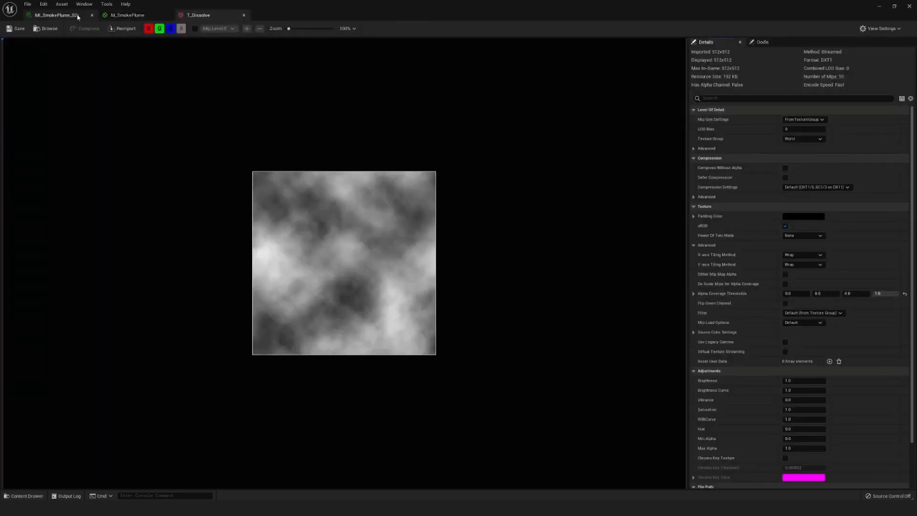
Uncover the level by shrinking the material window, stop piloting the camera and bring the smoke plume above the cliffs into view.
click(57, 15)
click(599, 485)
drag(315, 274, 373, 272)
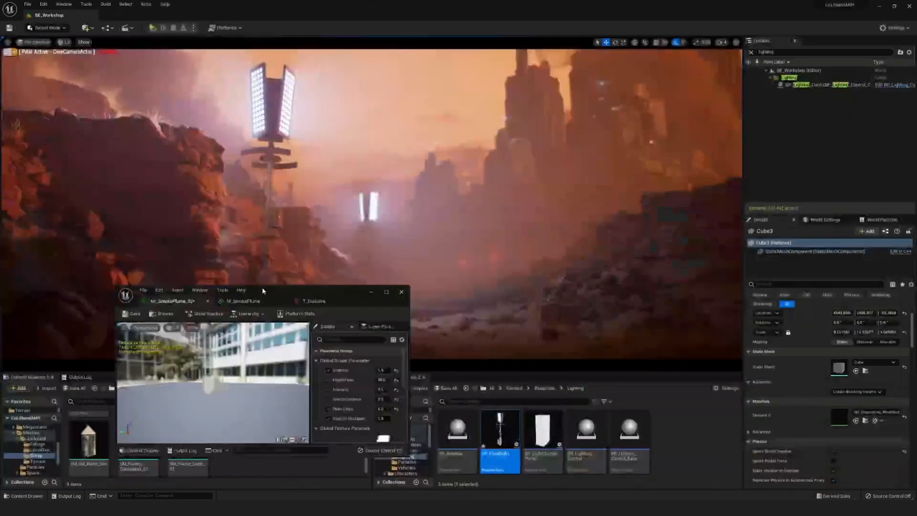
click(7, 51)
right_drag(287, 205, 273, 137)
key(w)
right_drag(374, 172, 309, 167)
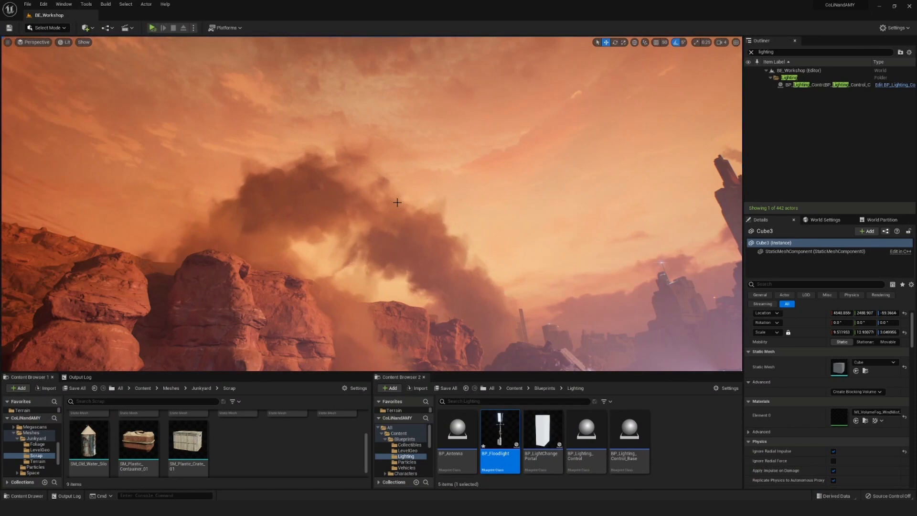
right_drag(381, 187, 458, 209)
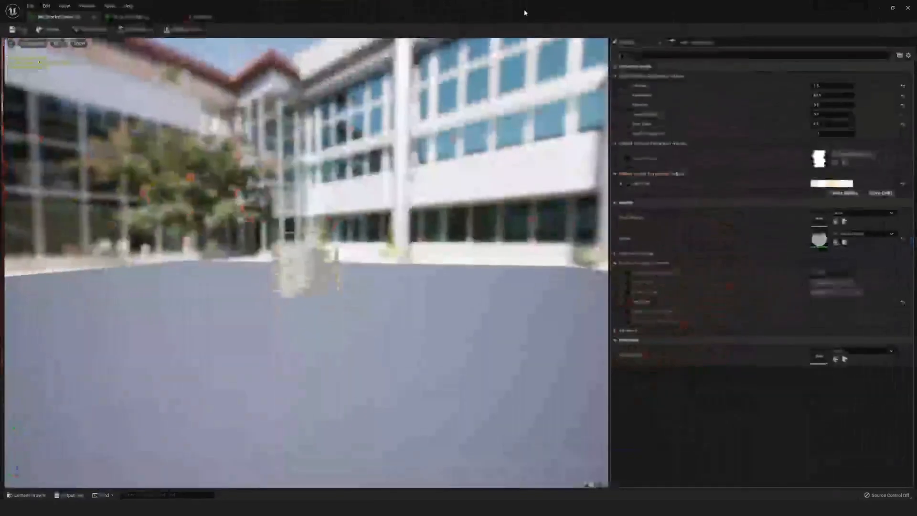
Return to the M_SmokePlume graph and select the Edge Fade texture sample that uses T_Smoke_Vertical.
click(127, 14)
scroll(366, 282, down, 2)
right_drag(438, 324, 374, 279)
click(462, 202)
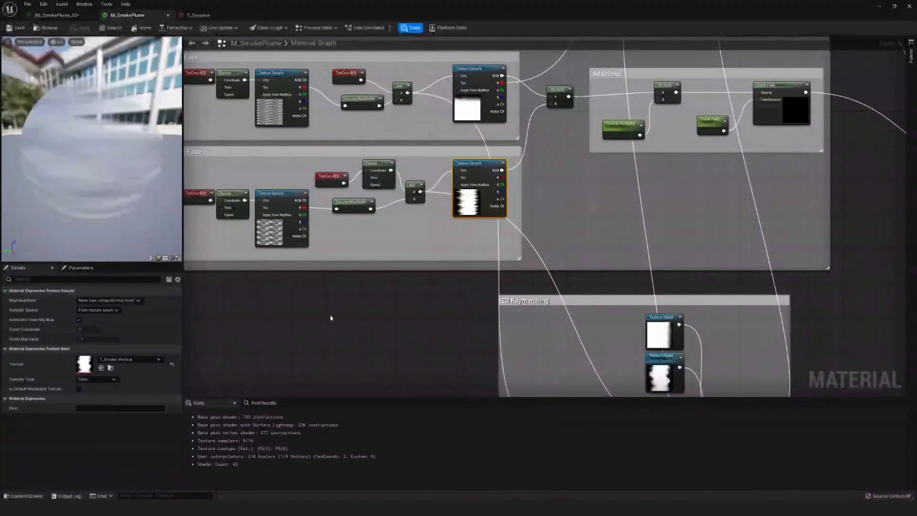
Review the whole graph, the Alpha fades and the Center Smoke nodes in the Colour group up close.
scroll(329, 306, down, 4)
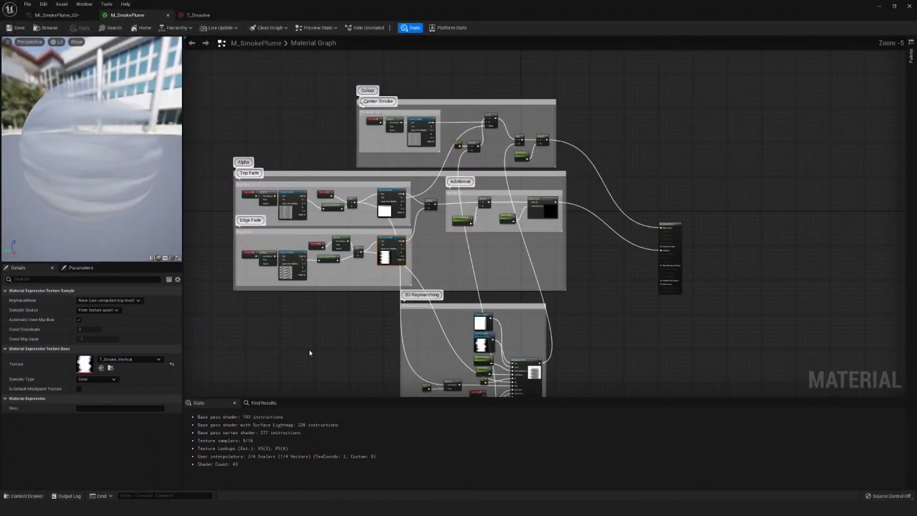
scroll(306, 329, up, 1)
scroll(335, 328, up, 5)
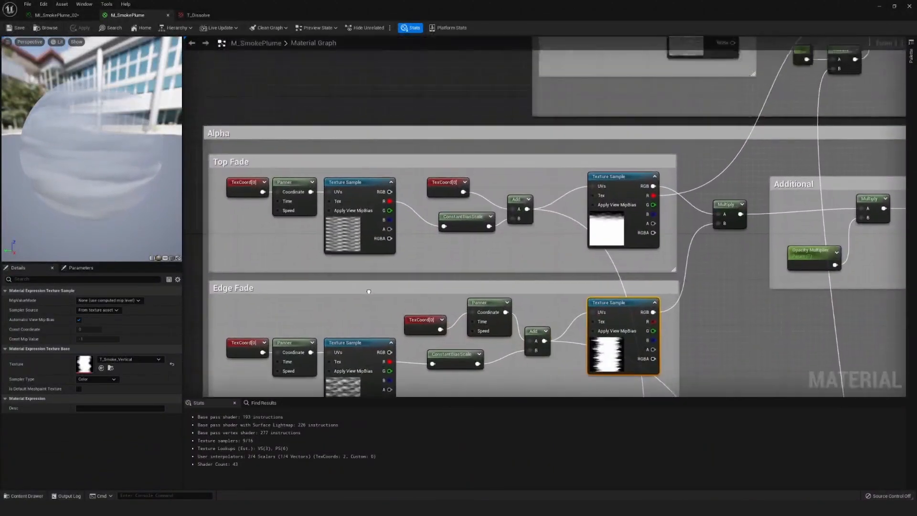
right_drag(369, 291, 383, 322)
right_drag(591, 115, 395, 306)
right_drag(456, 299, 430, 290)
scroll(416, 271, up, 3)
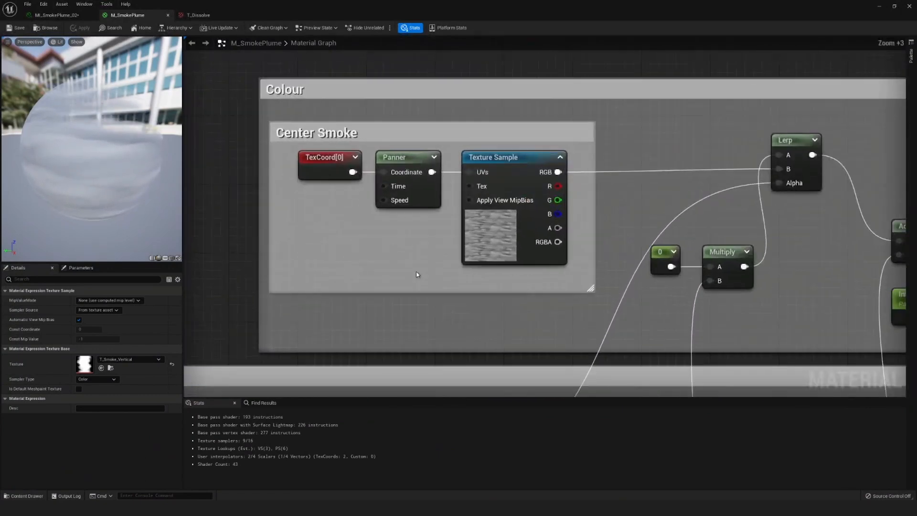
Try a V tiling of 1 on the Center Smoke texture coordinate node and deselect it.
click(340, 173)
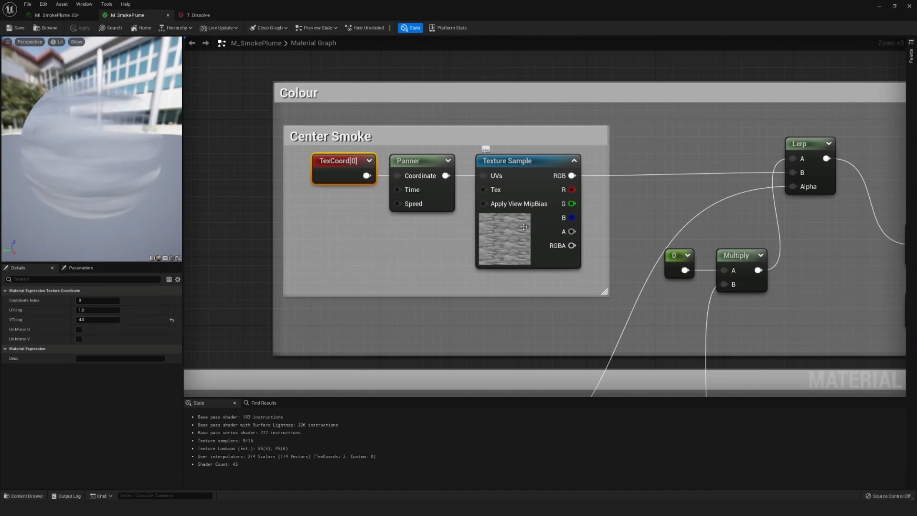
scroll(507, 261, up, 4)
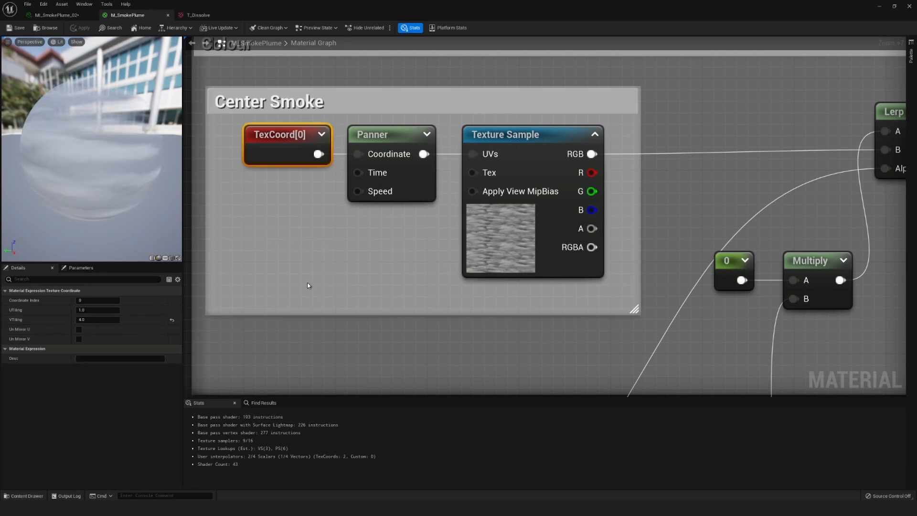
text(1)
key(Return)
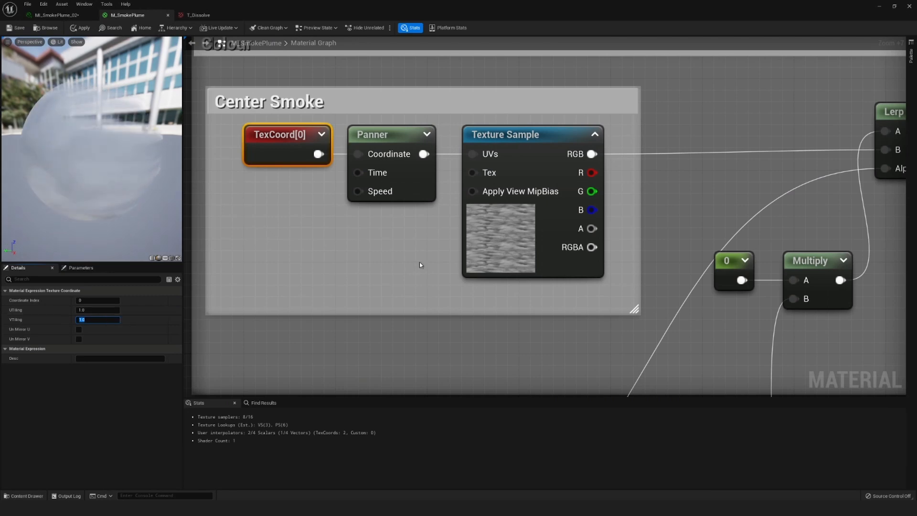
scroll(503, 265, down, 2)
scroll(502, 264, up, 2)
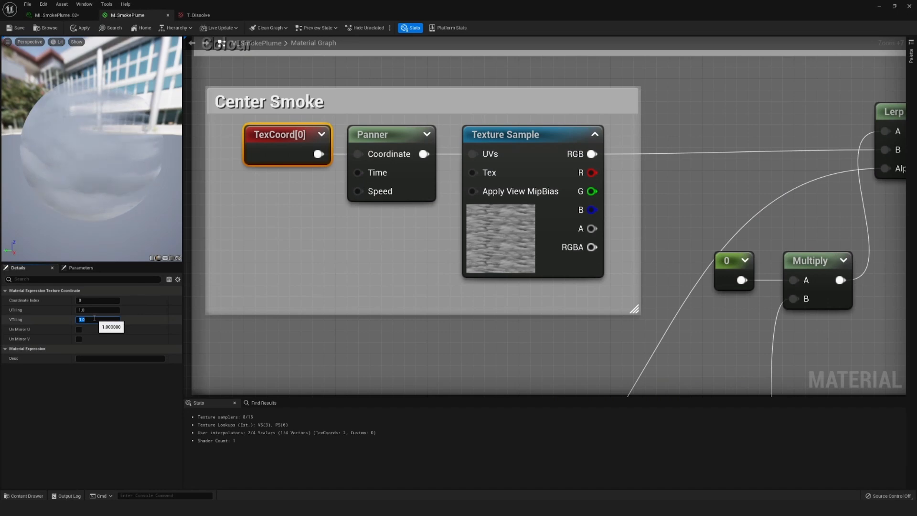
click(348, 237)
scroll(349, 239, down, 2)
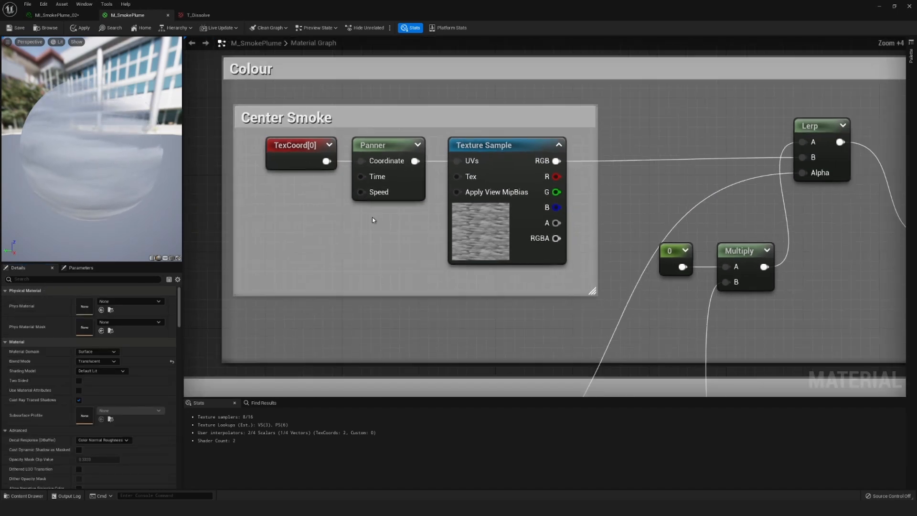
Select the Center Smoke Panner node to inspect its Speed X and Speed Y settings.
scroll(348, 243, up, 1)
right_drag(348, 248, 363, 250)
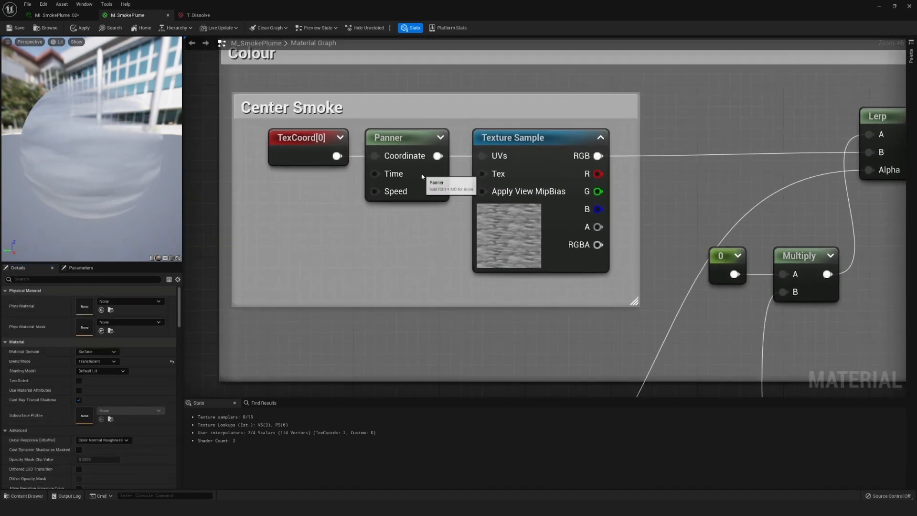
click(419, 196)
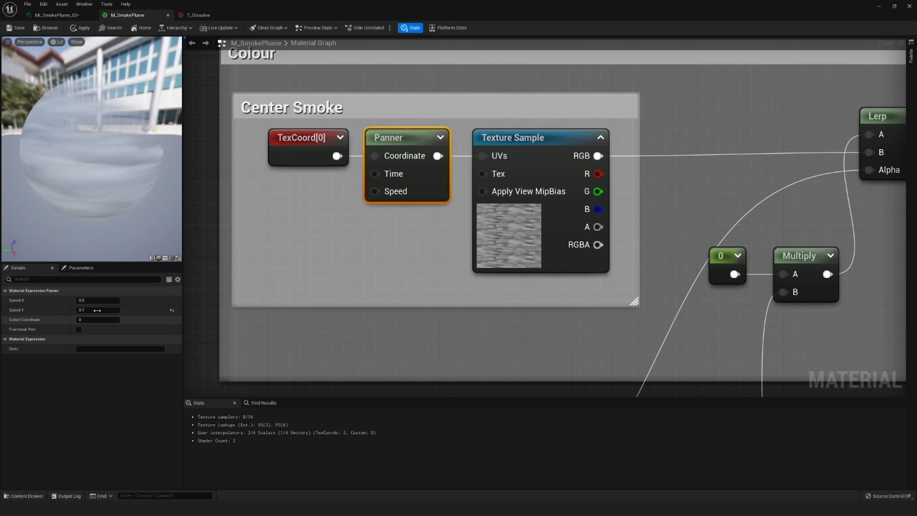
Add two scalar parameters named Speed X and Speed Y below the Center Smoke texture coordinate node.
right_drag(309, 256, 443, 285)
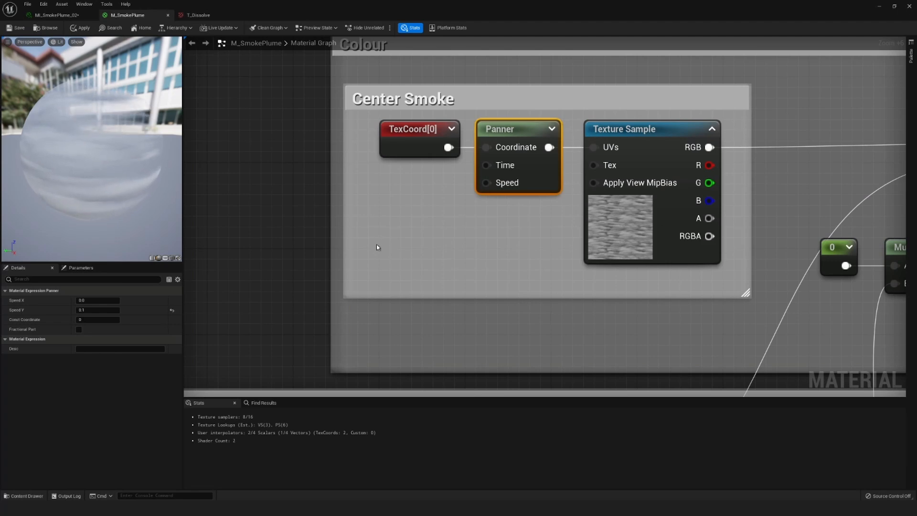
click(375, 231)
text(Speed X)
key(Return)
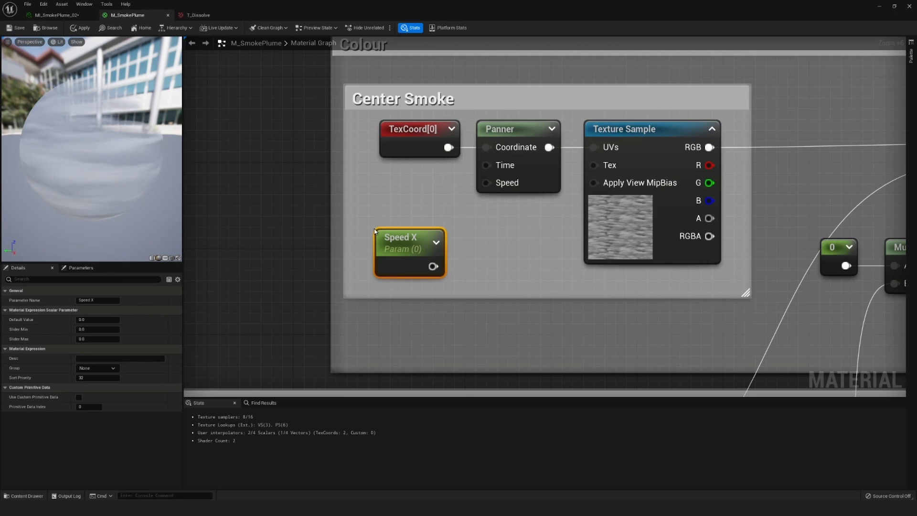
click(380, 299)
text(Speed Y)
key(Return)
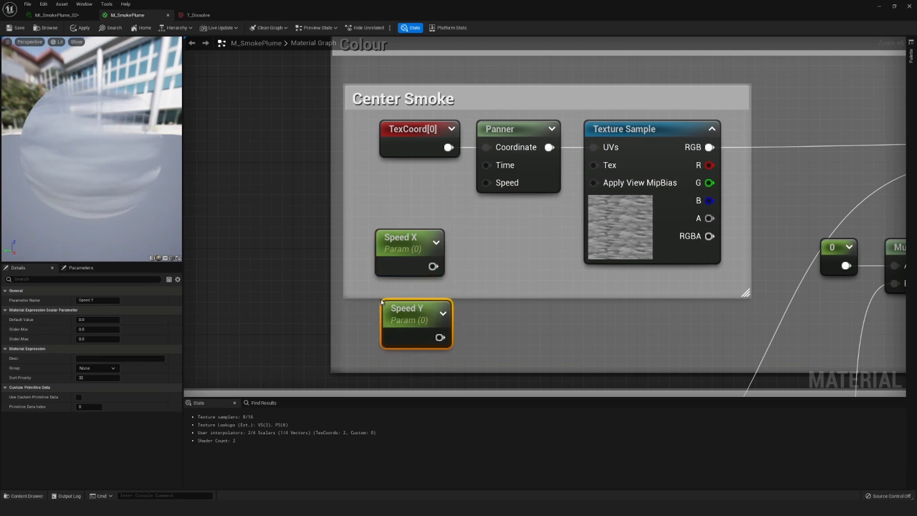
Combine Speed X and Speed Y with an Append node and connect it to the Center Smoke Panner's Speed input.
drag(399, 313, 387, 294)
drag(433, 266, 482, 282)
text(append)
key(Return)
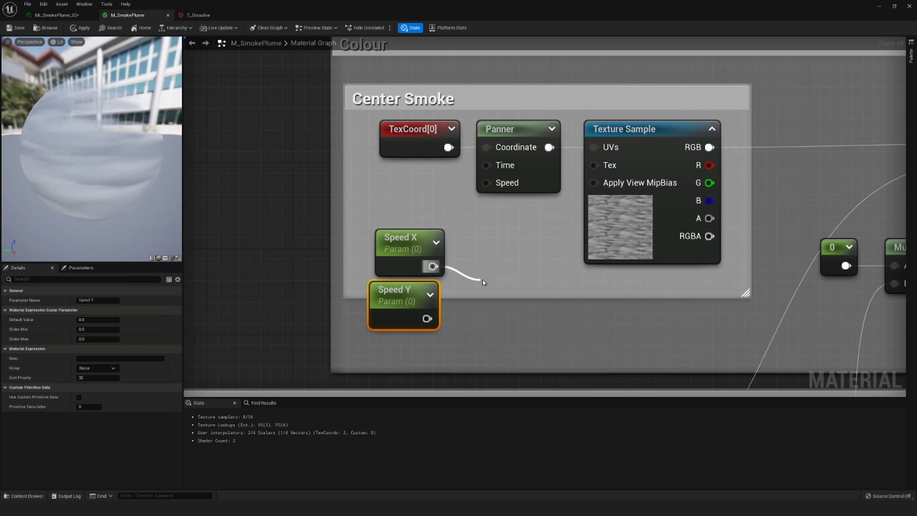
drag(491, 326, 425, 318)
drag(532, 308, 503, 183)
drag(513, 298, 509, 267)
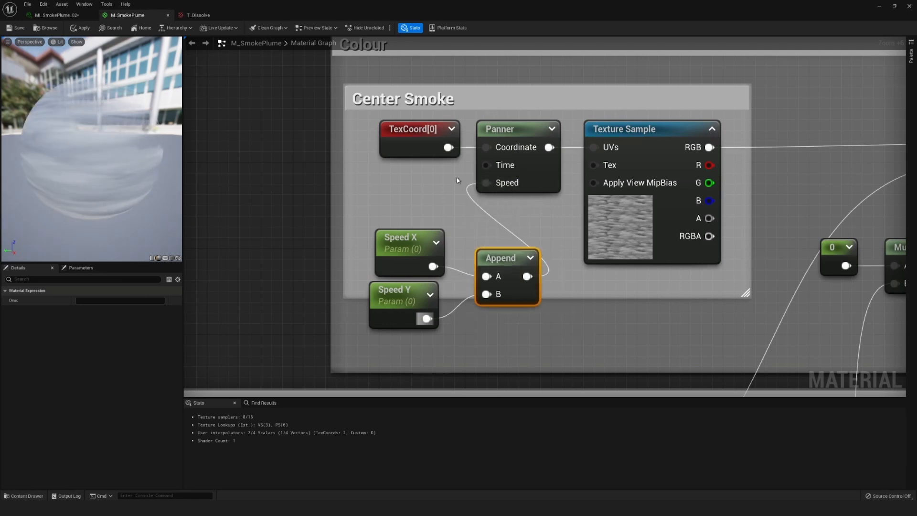
Set the Speed Y parameter's default value to 0.1 to match the Panner's setting, and apply the material.
click(497, 156)
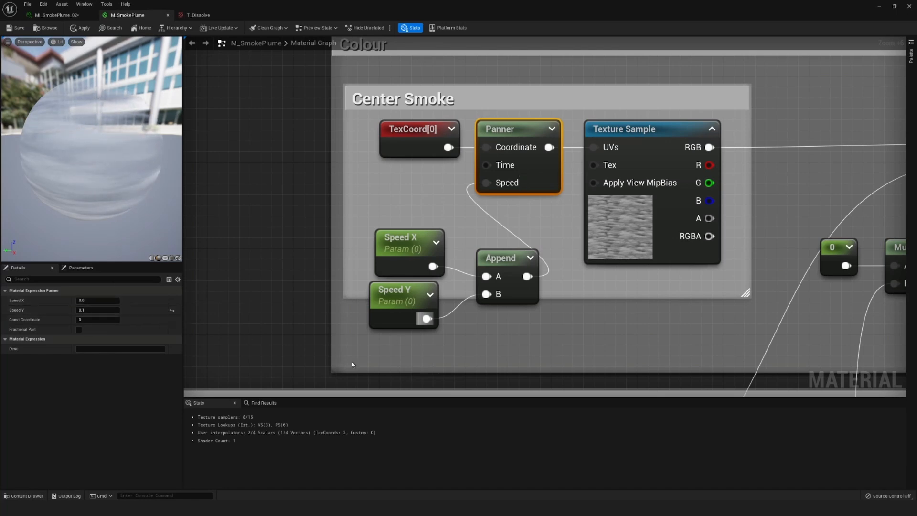
click(394, 301)
click(100, 320)
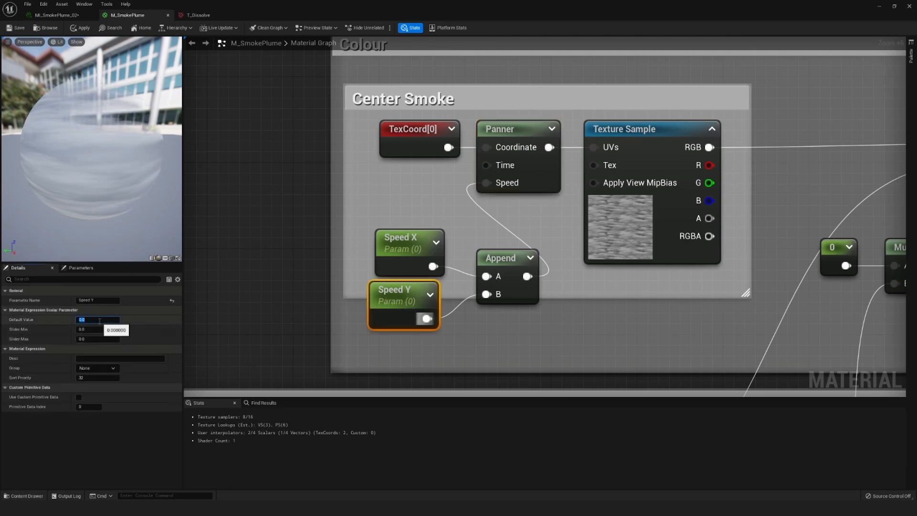
text(0.1)
key(Return)
click(81, 28)
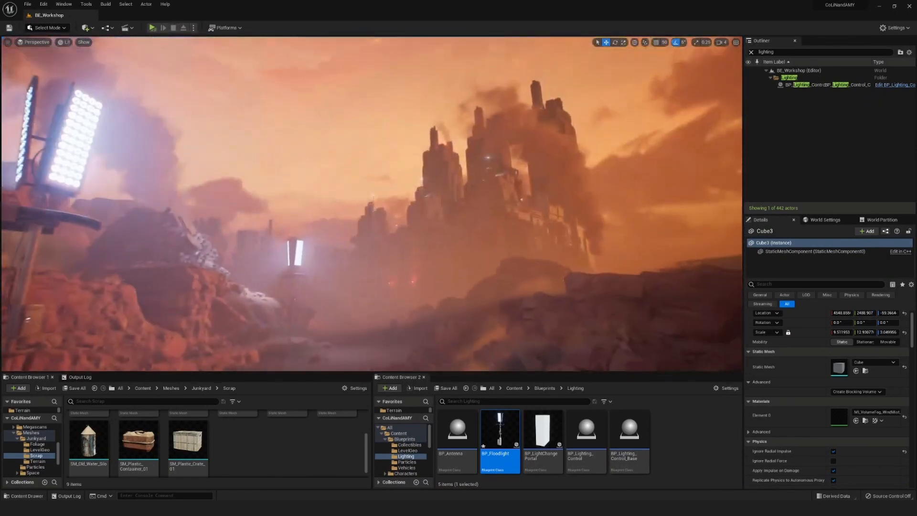
Switch to the level editor and view the scene through CineCameraActor to see the smoke in the shot.
right_click(455, 224)
click(39, 43)
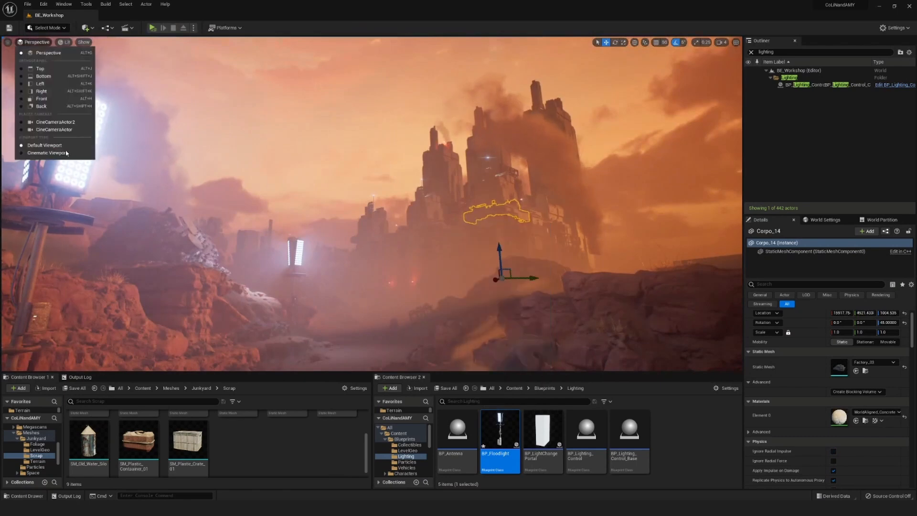
click(46, 125)
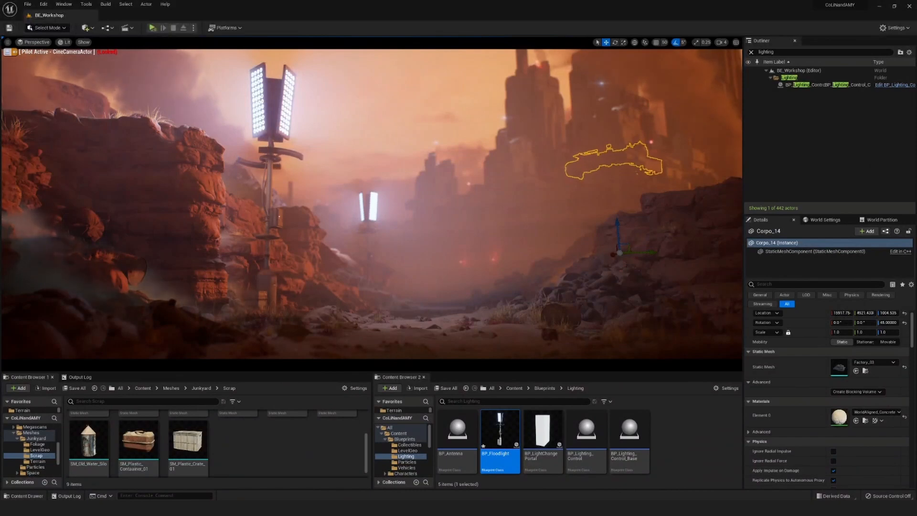
Return to the M_SmokePlume graph and preview the T_Dissolve texture sample in the Top Fade group.
click(410, 301)
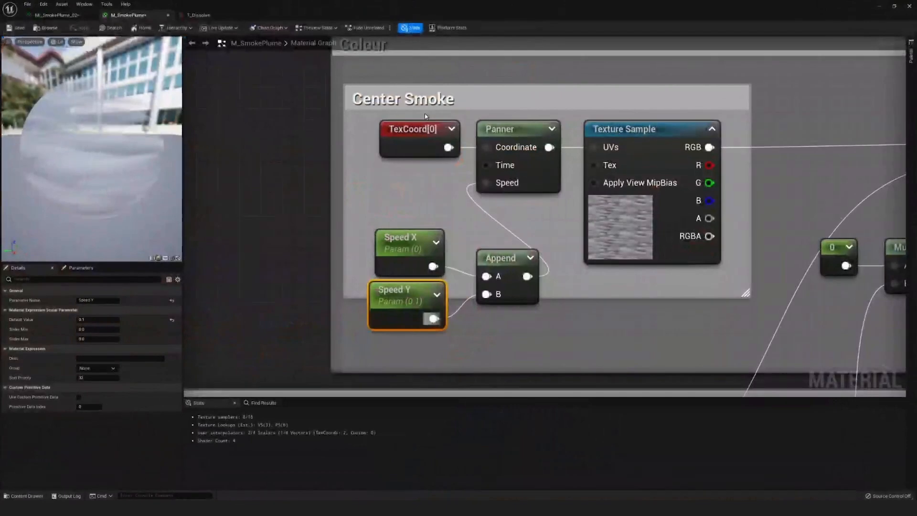
scroll(423, 108, down, 2)
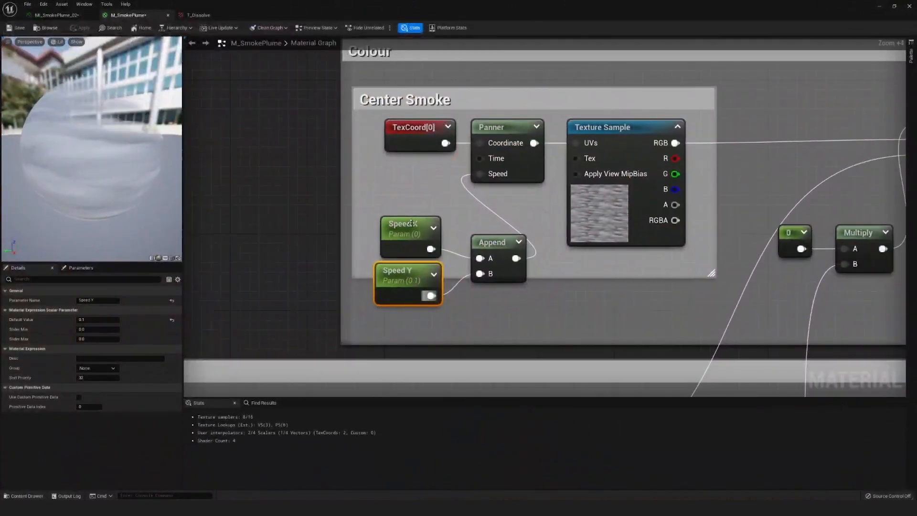
scroll(534, 215, down, 2)
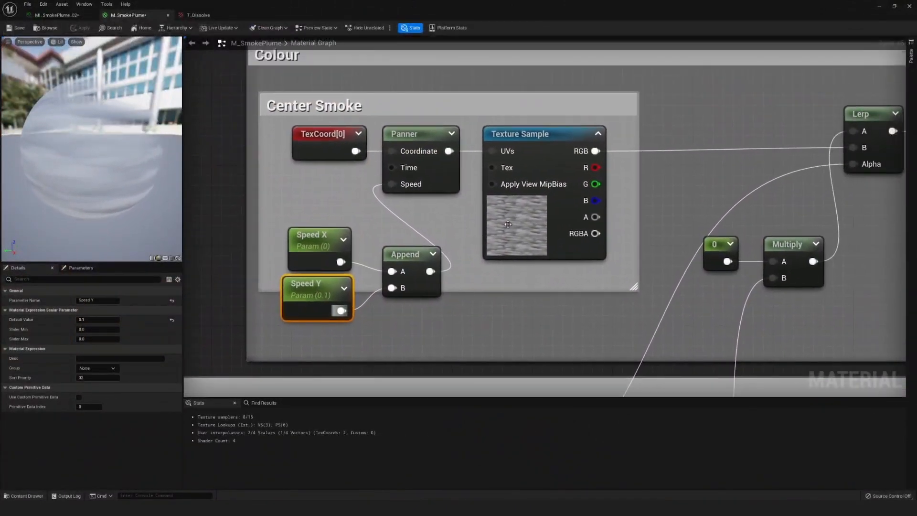
scroll(510, 232, down, 3)
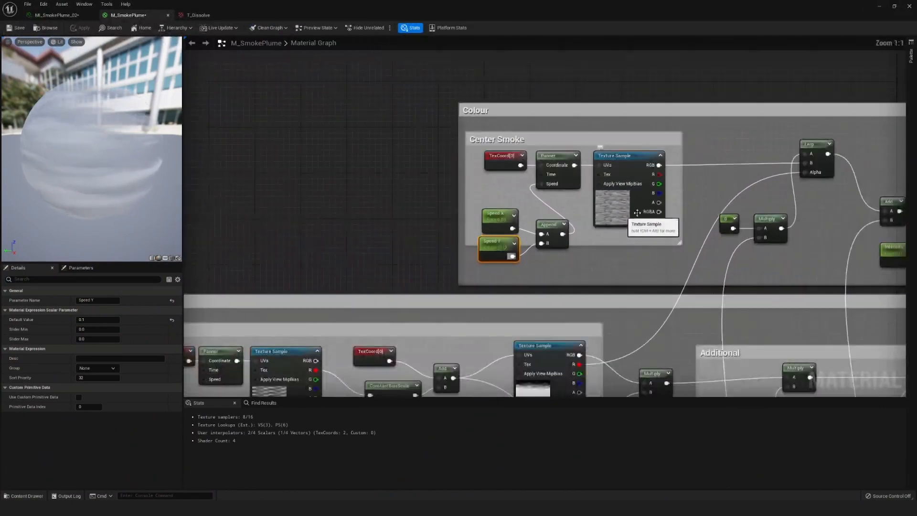
right_drag(637, 212, 525, 225)
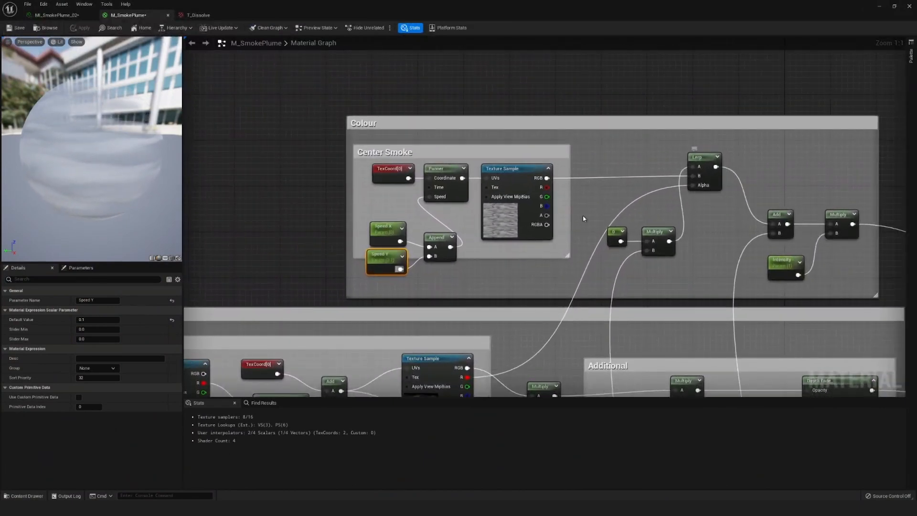
scroll(423, 267, down, 4)
scroll(328, 281, up, 5)
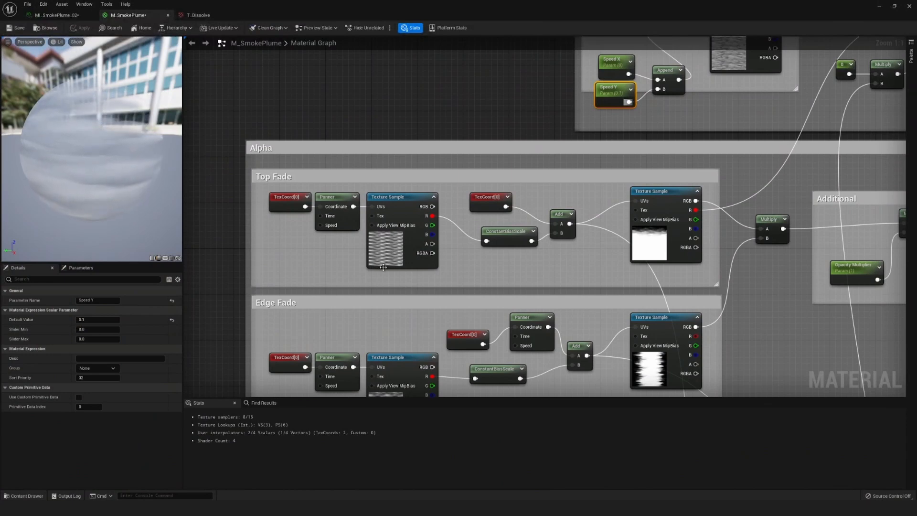
click(394, 200)
right_click(394, 196)
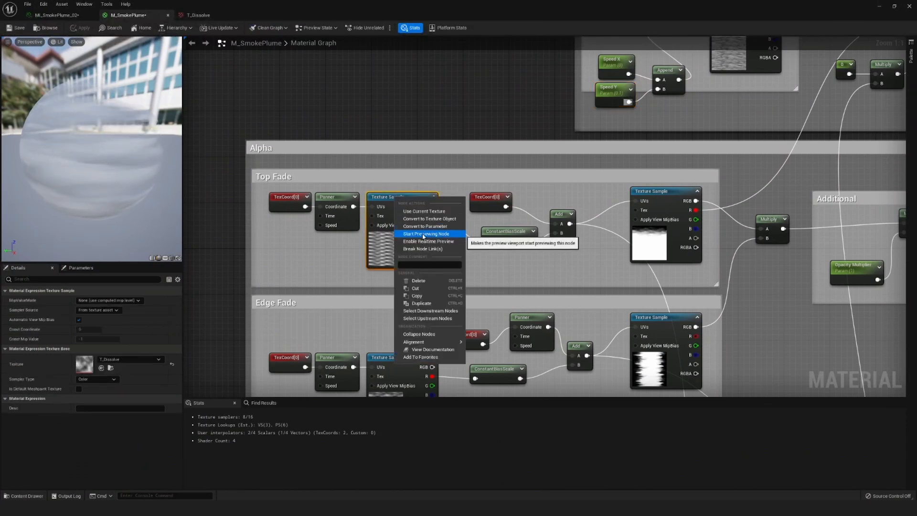
click(425, 236)
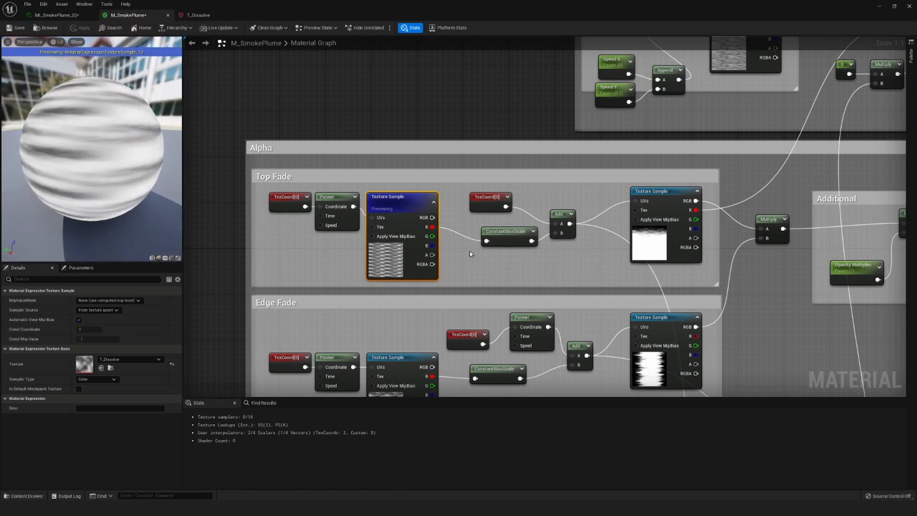
right_drag(494, 265, 460, 283)
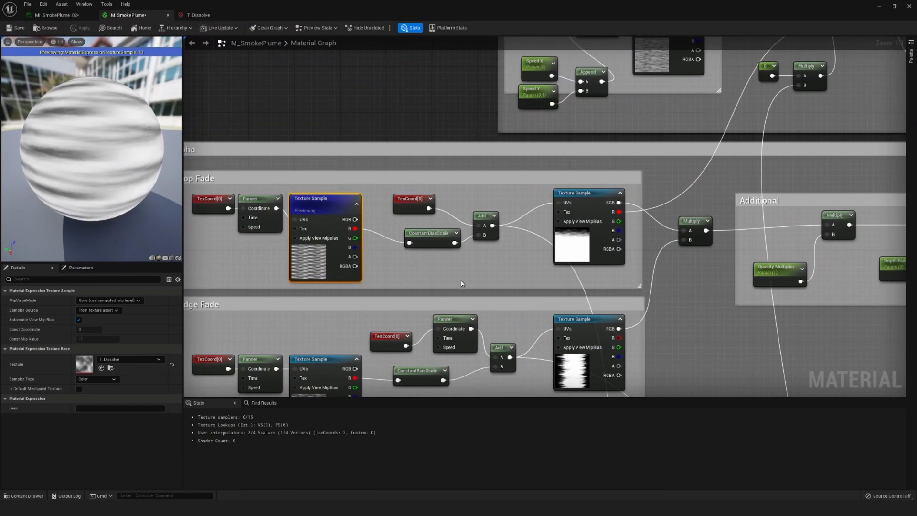
Preview the Top Fade group's T_Smoke_EdgeAlpha texture sample on a cube preview mesh, framing the whole shape.
right_click(581, 194)
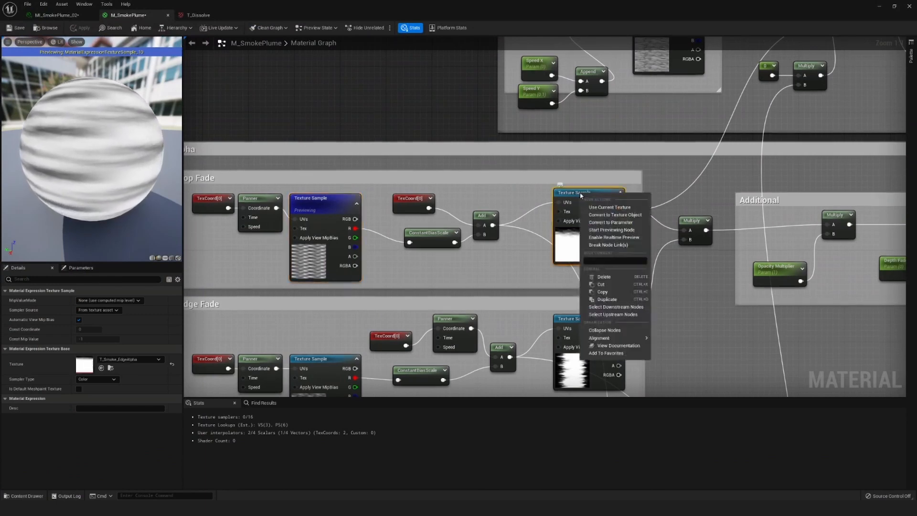
click(616, 231)
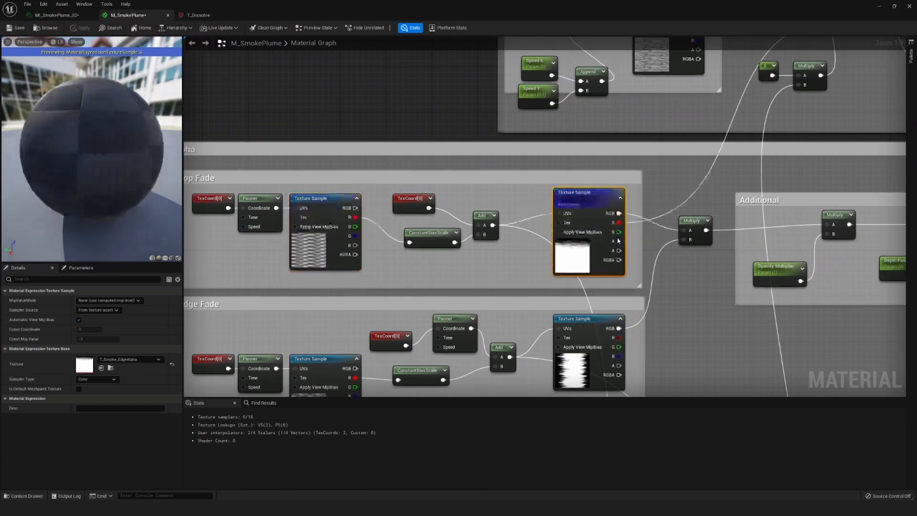
click(178, 258)
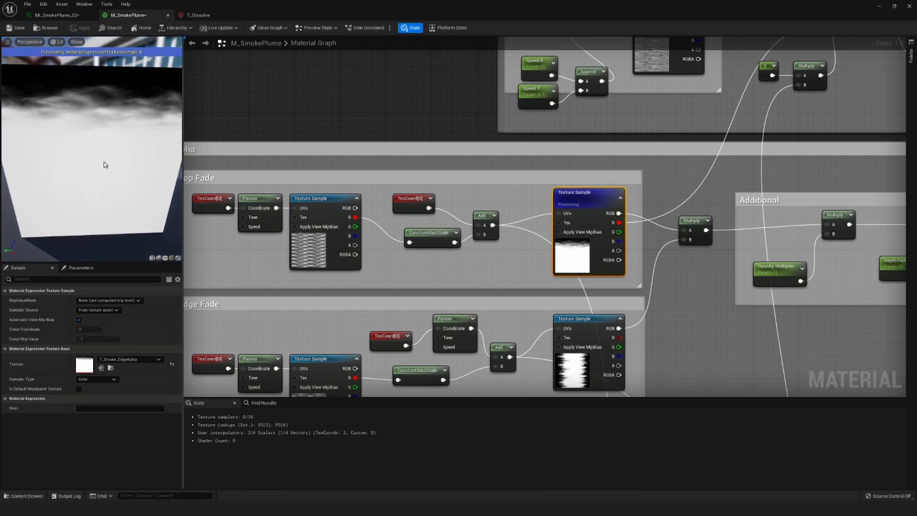
scroll(104, 165, down, 10)
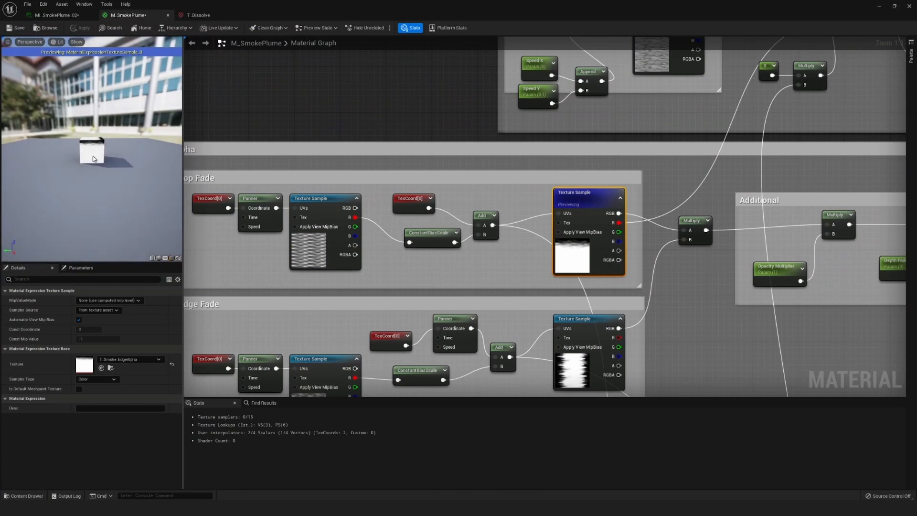
scroll(92, 156, up, 5)
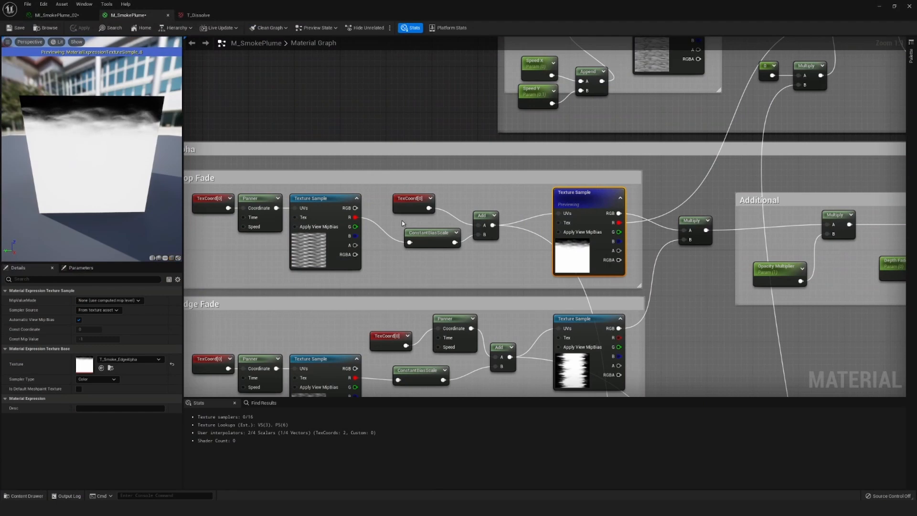
Inspect the settings of the Top Fade texture coordinate node feeding the Add, and of the ConstantBiasScale node.
drag(417, 203, 423, 197)
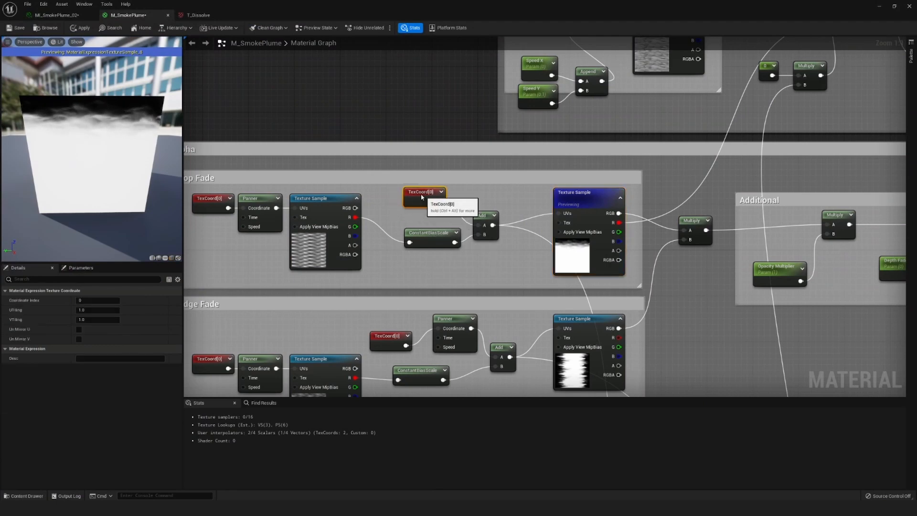
right_drag(419, 92, 458, 101)
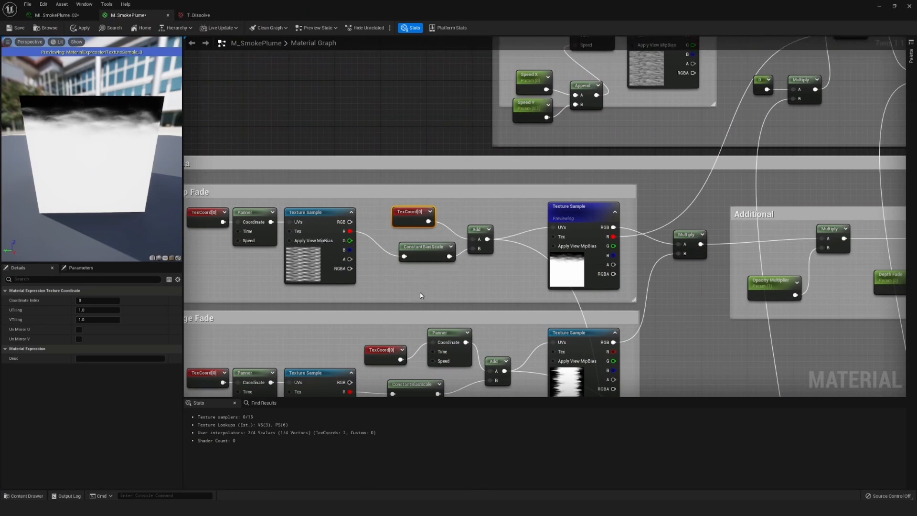
click(420, 246)
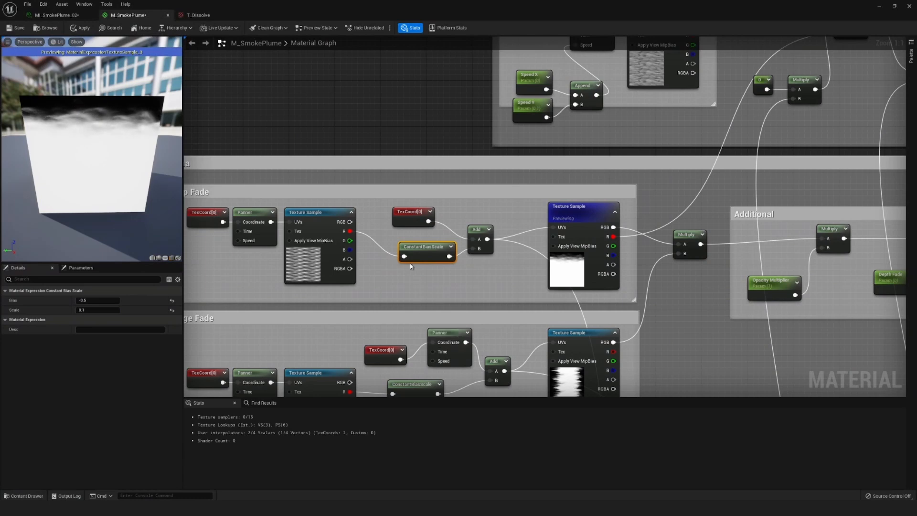
Start a screen capture over the Top Fade nodes and handwrite "-1,1 → 0,1", "B=1" and "-1,1 → 0,2" on it.
key(Print)
drag(266, 60, 568, 306)
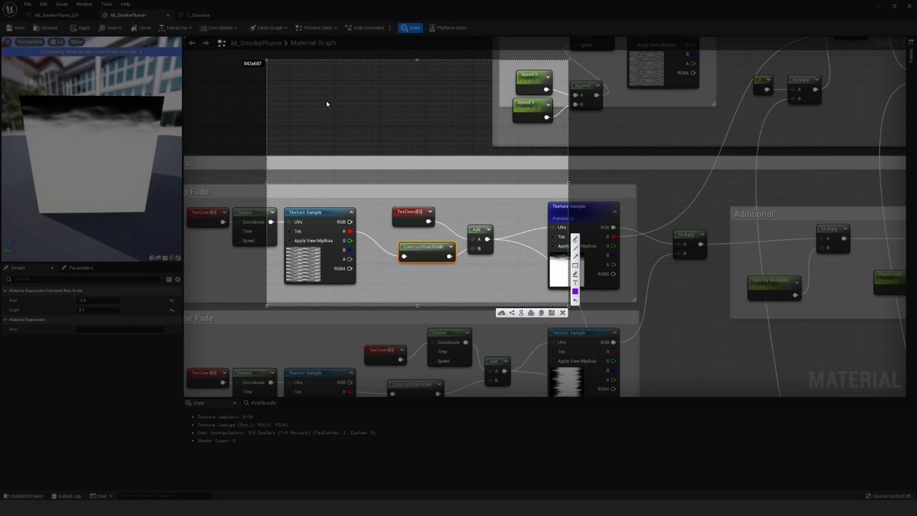
mouse_move(323, 103)
mouse_down()
mouse_move(341, 102)
mouse_move(357, 125)
mouse_up()
mouse_move(376, 84)
mouse_down()
mouse_move(379, 106)
mouse_move(460, 94)
mouse_move(446, 105)
mouse_move(494, 100)
mouse_move(489, 123)
mouse_up()
mouse_move(385, 141)
mouse_down()
mouse_move(386, 170)
mouse_move(388, 156)
mouse_move(386, 169)
mouse_move(420, 151)
mouse_up()
drag(422, 143, 439, 166)
drag(328, 194, 345, 203)
mouse_move(352, 204)
mouse_down()
mouse_move(356, 210)
mouse_move(368, 188)
mouse_move(369, 200)
mouse_move(442, 194)
mouse_move(432, 206)
mouse_up()
mouse_move(475, 185)
mouse_down()
mouse_move(479, 195)
mouse_move(473, 184)
mouse_up()
drag(488, 204, 487, 215)
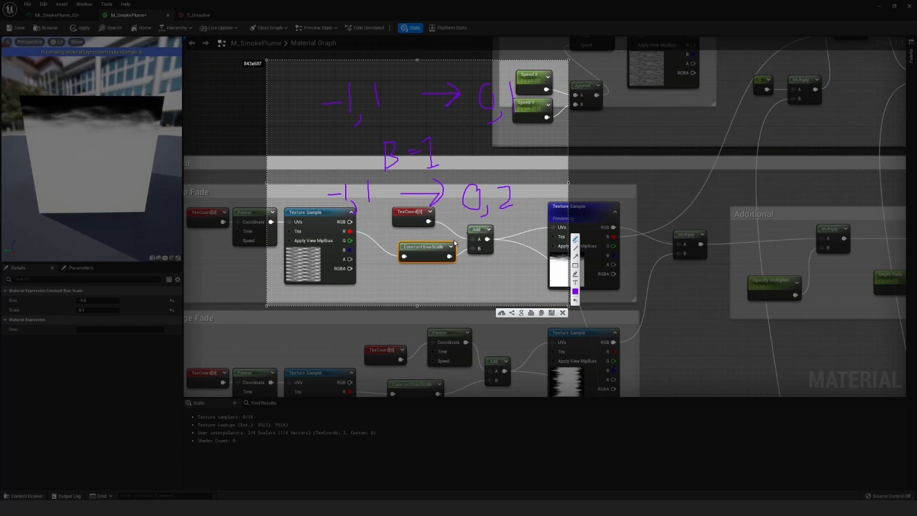
Handwrite the scale part of the calculation beneath the bias notes and discard the annotated capture.
mouse_move(383, 230)
mouse_down()
mouse_move(378, 257)
mouse_move(407, 241)
mouse_move(414, 251)
mouse_move(426, 233)
mouse_up()
drag(438, 254, 437, 261)
drag(445, 232, 450, 246)
drag(445, 231, 461, 229)
mouse_move(343, 271)
mouse_down()
mouse_move(336, 286)
mouse_move(344, 273)
mouse_move(354, 296)
mouse_move(457, 279)
mouse_move(450, 273)
mouse_up()
drag(461, 294, 466, 300)
drag(473, 270, 475, 285)
click(563, 313)
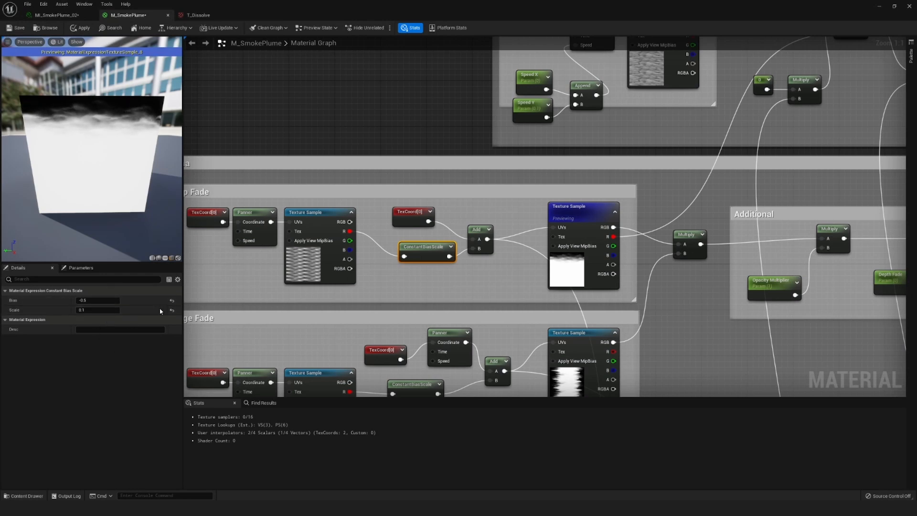
Preview the Top Fade group's T_Dissolve texture sample on the cube to examine its tiled pattern.
right_click(319, 218)
click(350, 252)
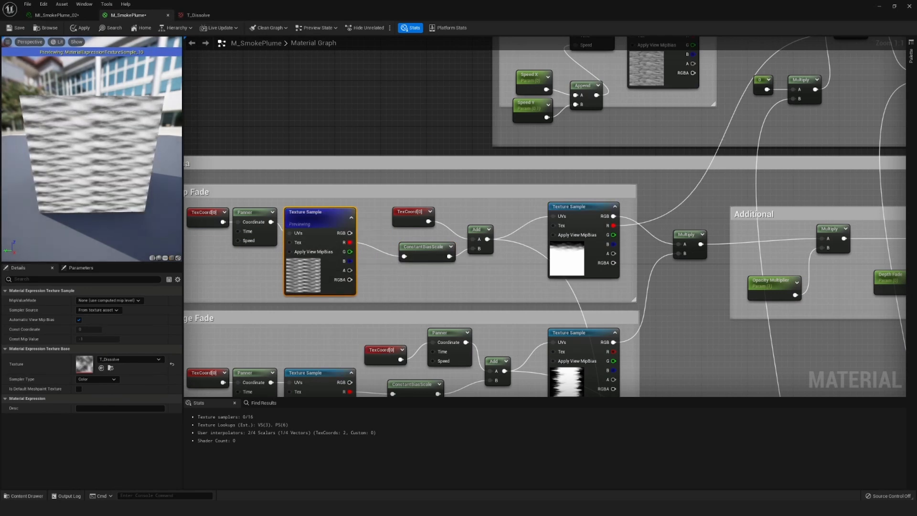
mouse_move(54, 132)
mouse_down()
mouse_move(76, 133)
mouse_move(64, 133)
mouse_up()
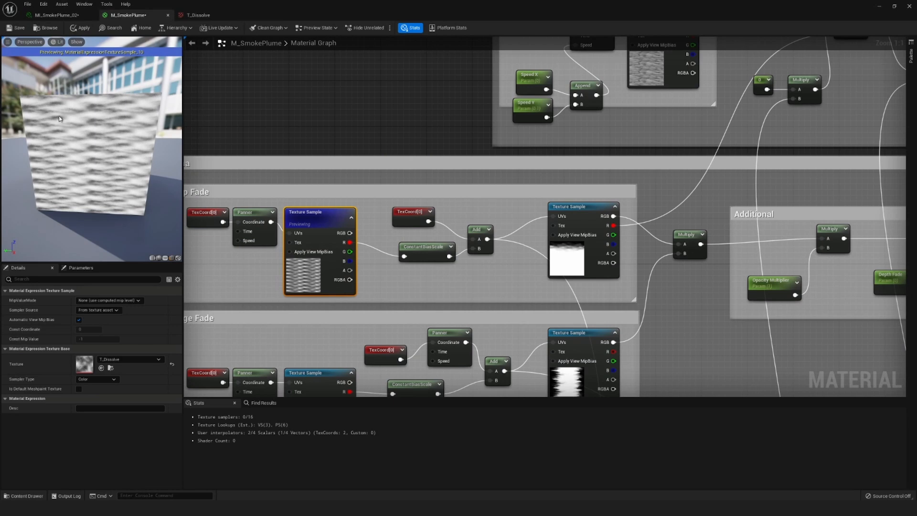
Preview the Top Fade group's ConstantBiasScale node and its Add node in turn to compare their outputs.
right_click(426, 250)
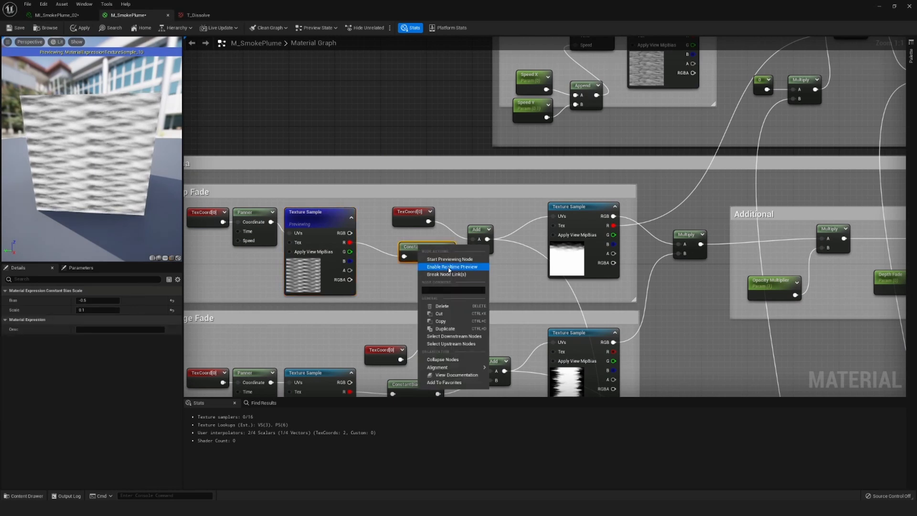
click(449, 259)
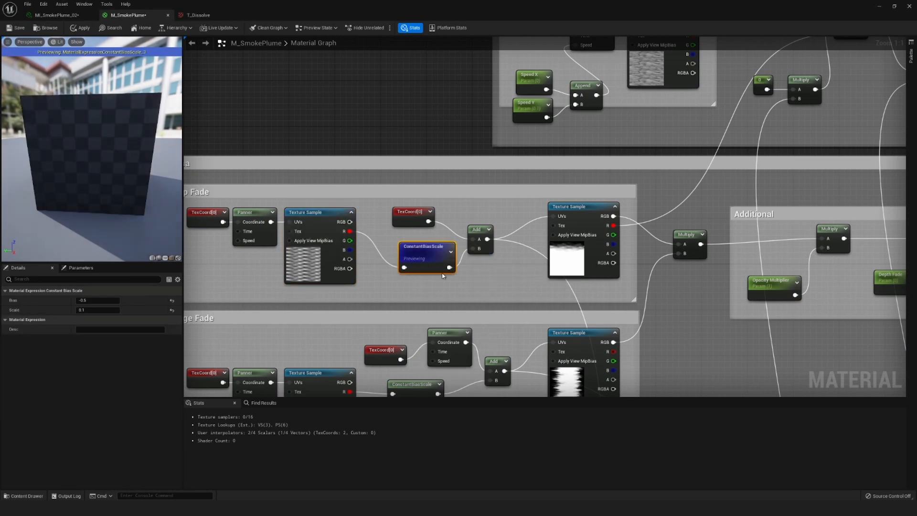
scroll(87, 139, down, 5)
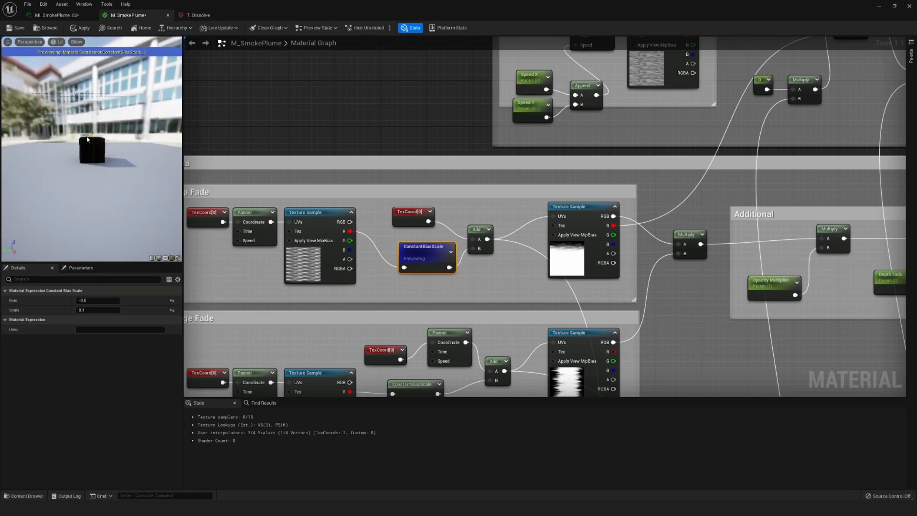
scroll(91, 154, up, 5)
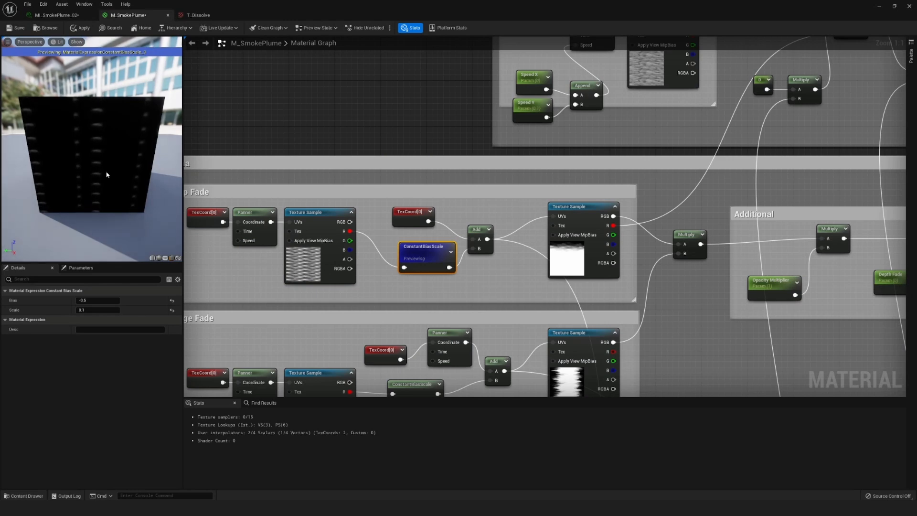
right_click(483, 234)
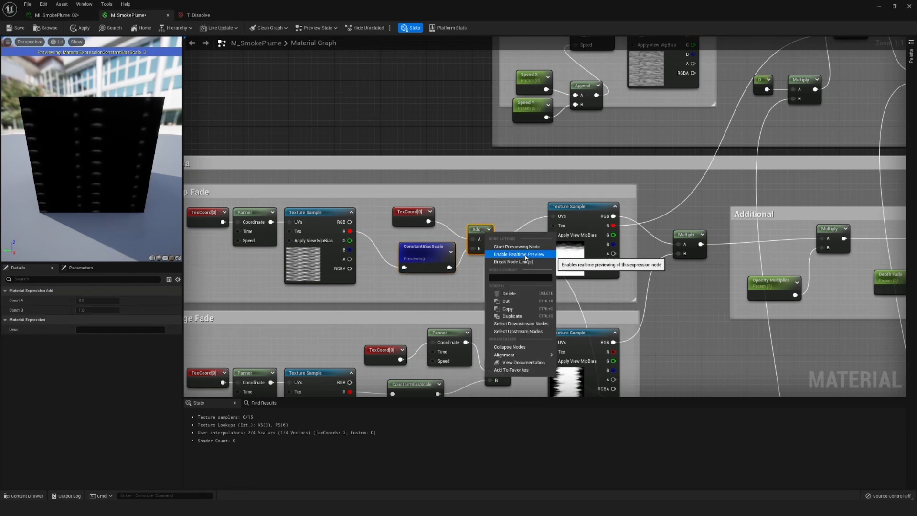
click(524, 250)
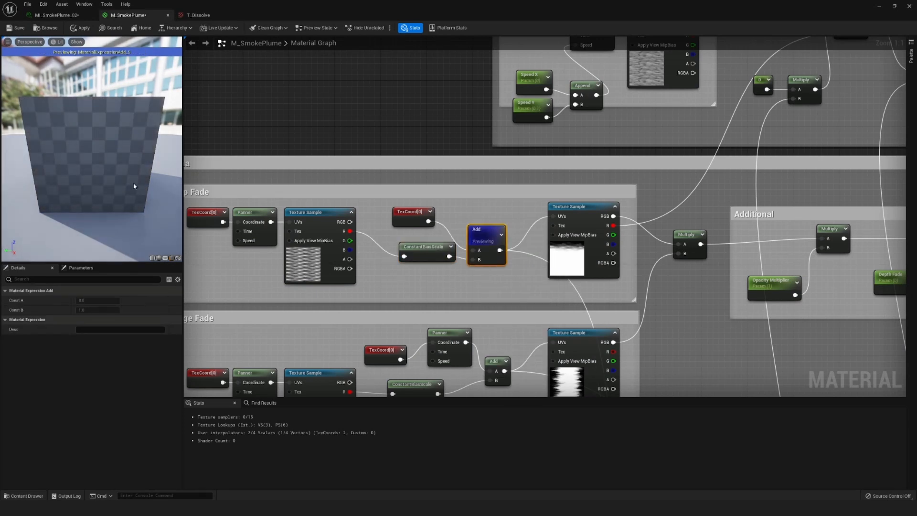
Enable realtime preview on the Top Fade TexCoord node feeding the Add node and preview it on the cube.
mouse_move(113, 186)
mouse_down()
mouse_move(91, 170)
mouse_move(111, 183)
mouse_up()
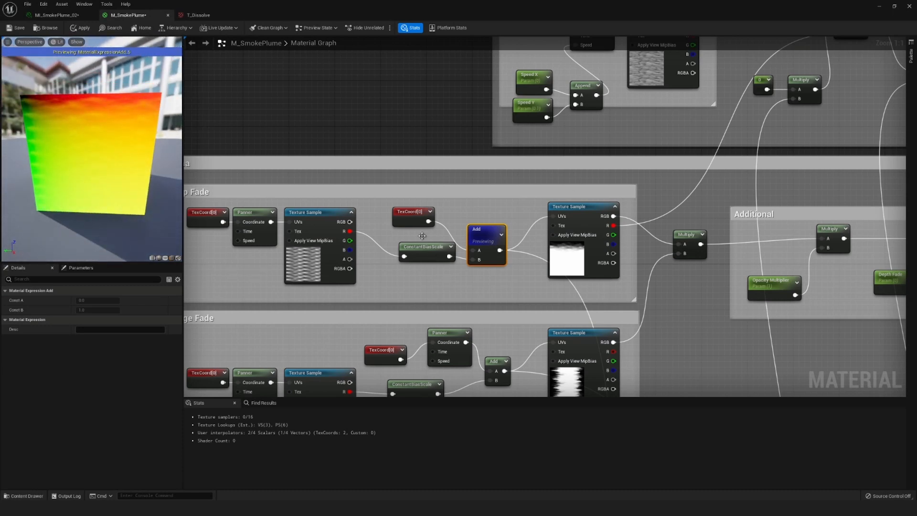
right_click(408, 215)
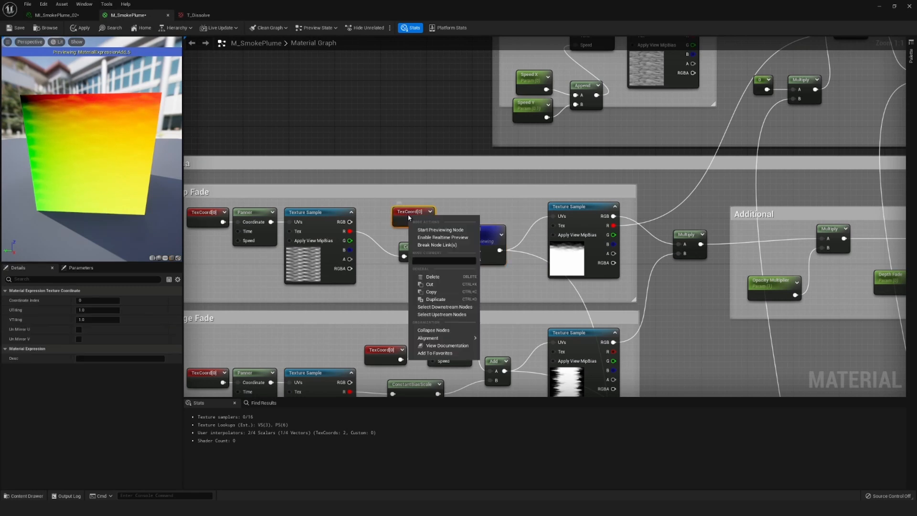
click(448, 238)
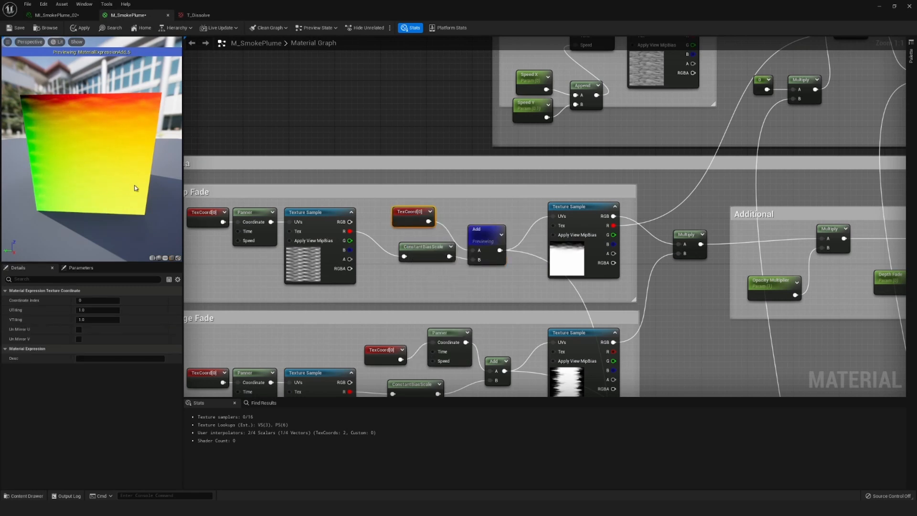
right_click(404, 216)
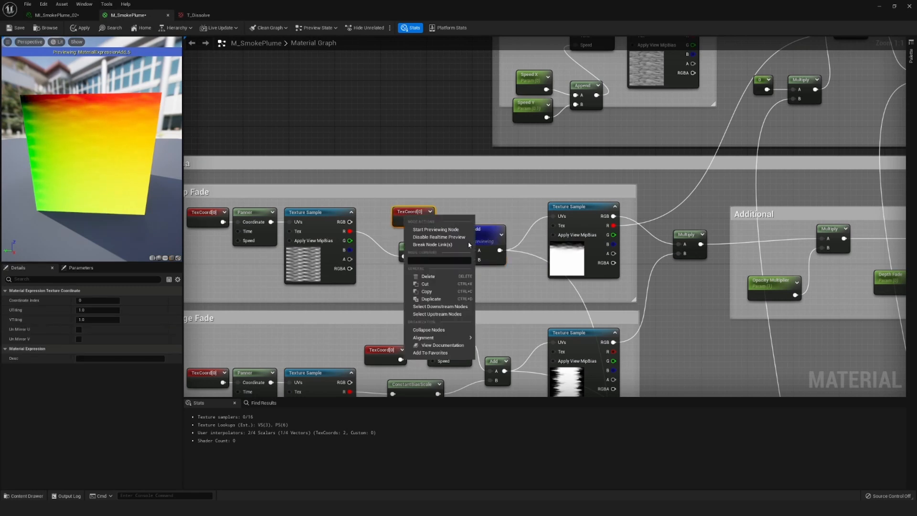
click(435, 229)
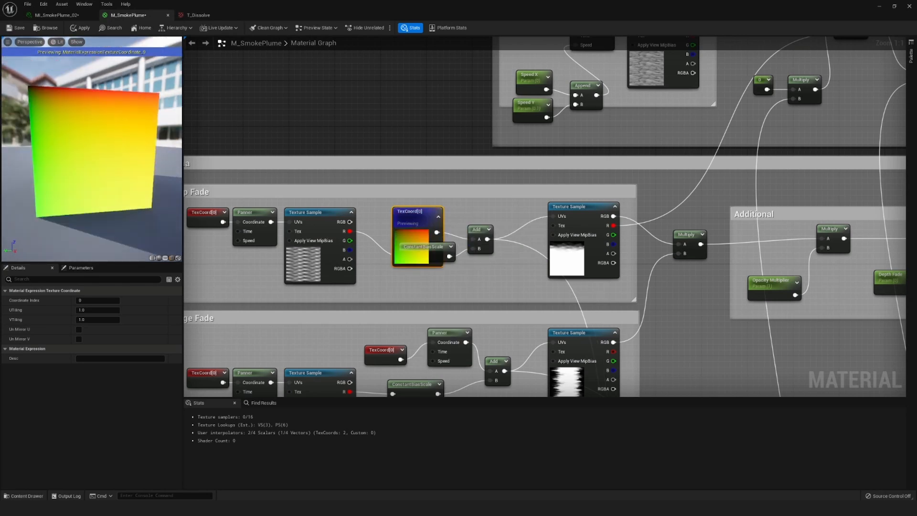
drag(114, 179, 100, 178)
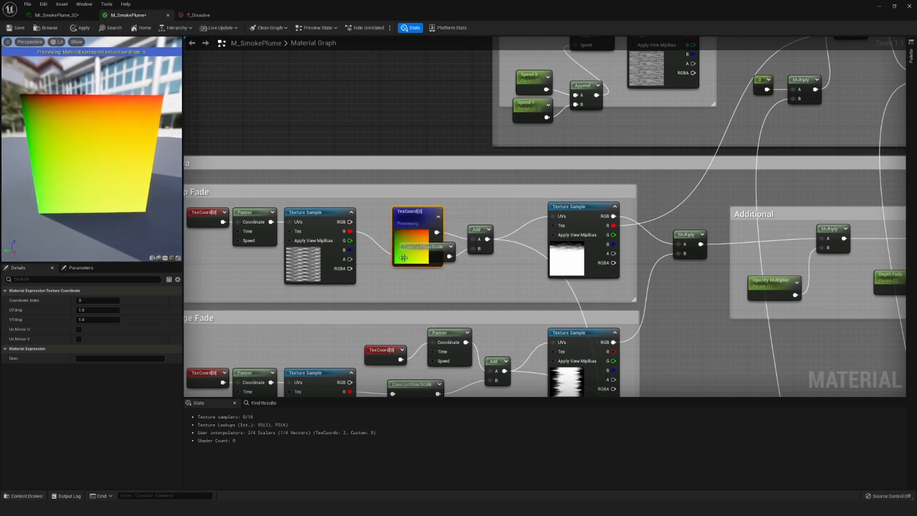
Space apart the Top Fade's overlapping TexCoord and ConstantBiasScale nodes, and preview the Add node on the cube for comparison.
drag(407, 265, 434, 269)
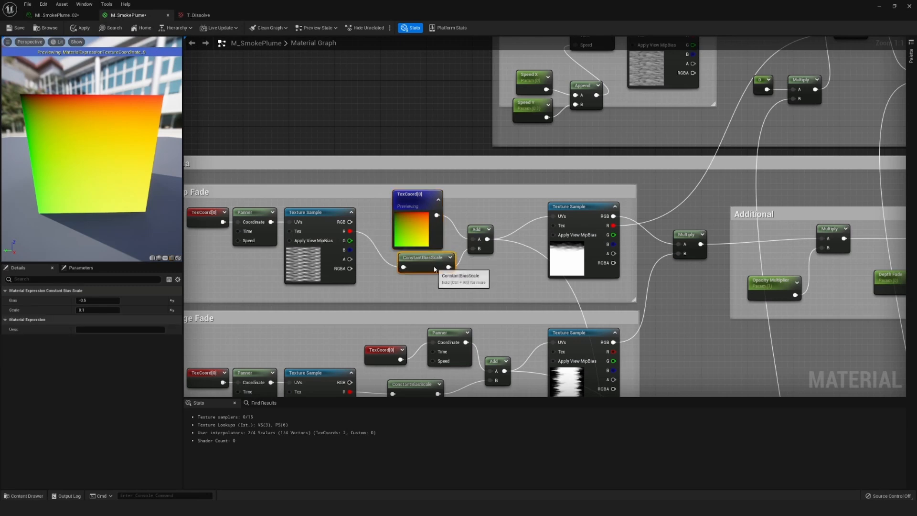
drag(68, 168, 76, 168)
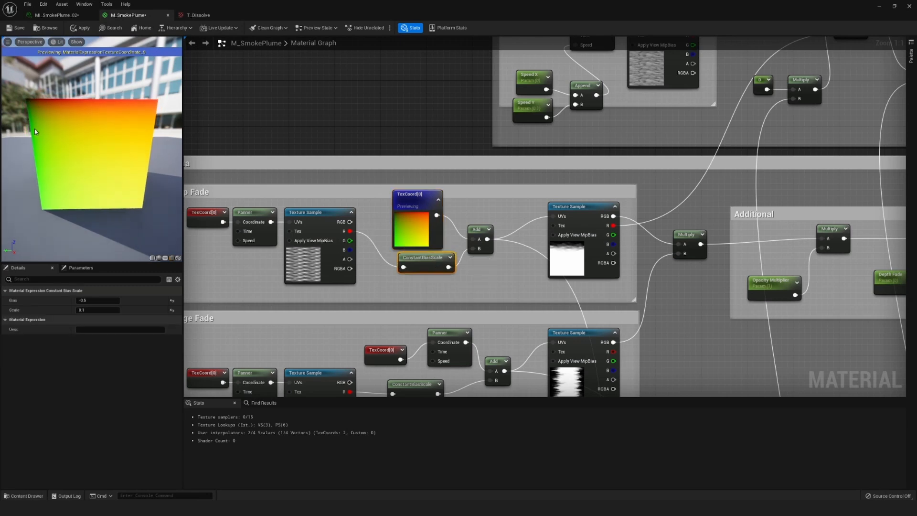
right_click(480, 239)
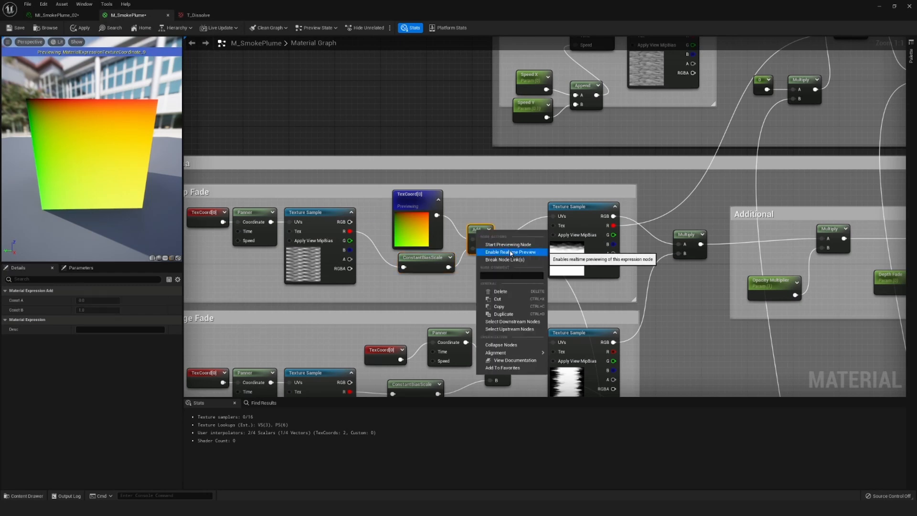
click(515, 246)
mouse_move(129, 188)
mouse_down()
mouse_move(110, 188)
mouse_move(122, 187)
mouse_up()
scroll(491, 268, down, 2)
scroll(520, 300, up, 2)
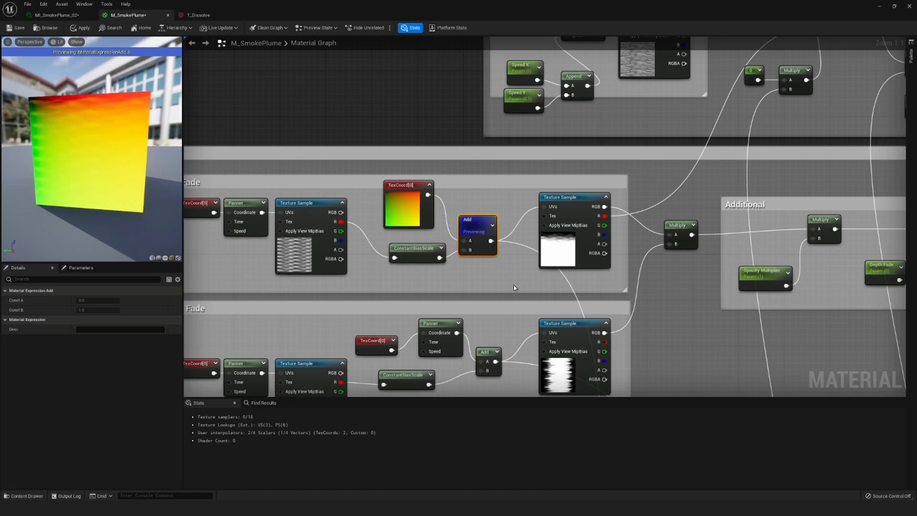
Open the T_Smoke_EdgeAlpha texture used by the Top Fade's final texture sample and examine its gradient.
click(556, 255)
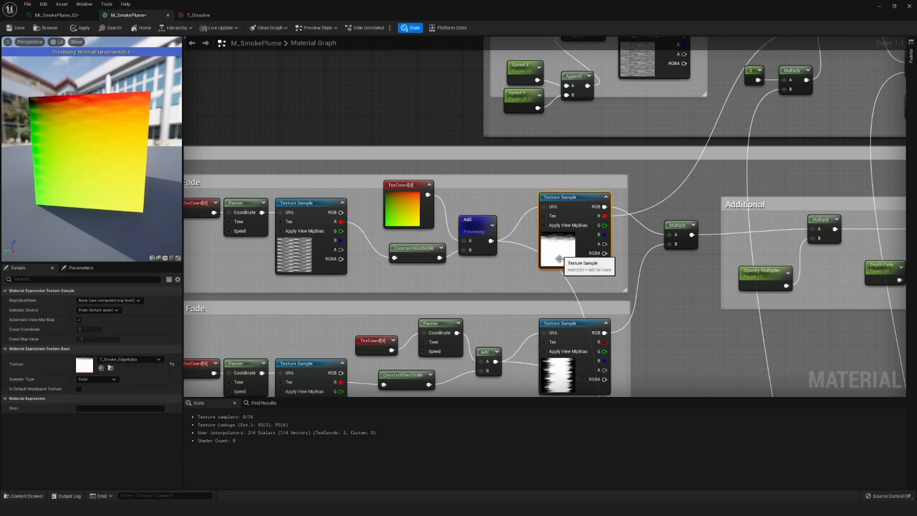
double_click(79, 369)
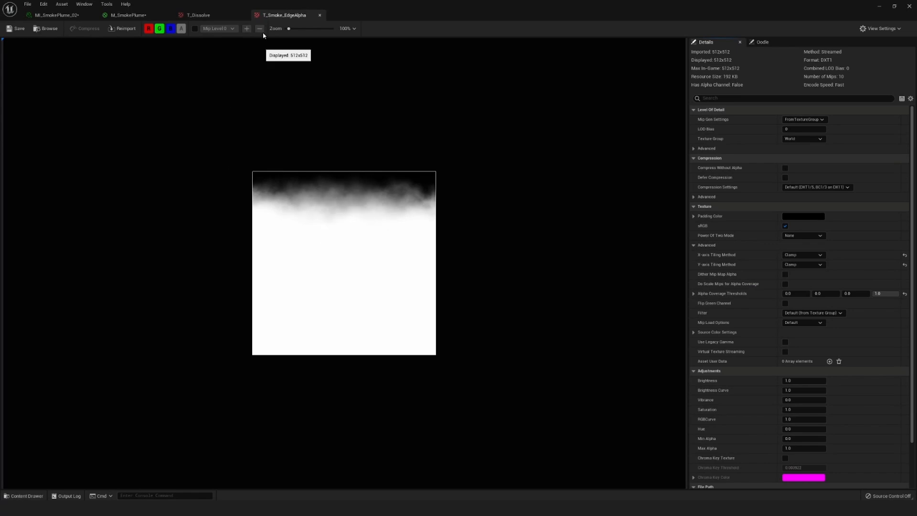
click(64, 20)
click(126, 15)
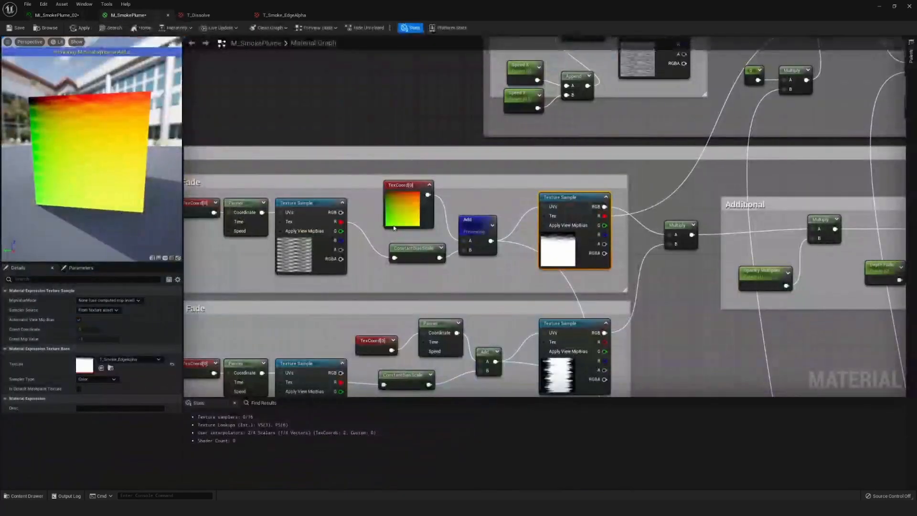
click(281, 15)
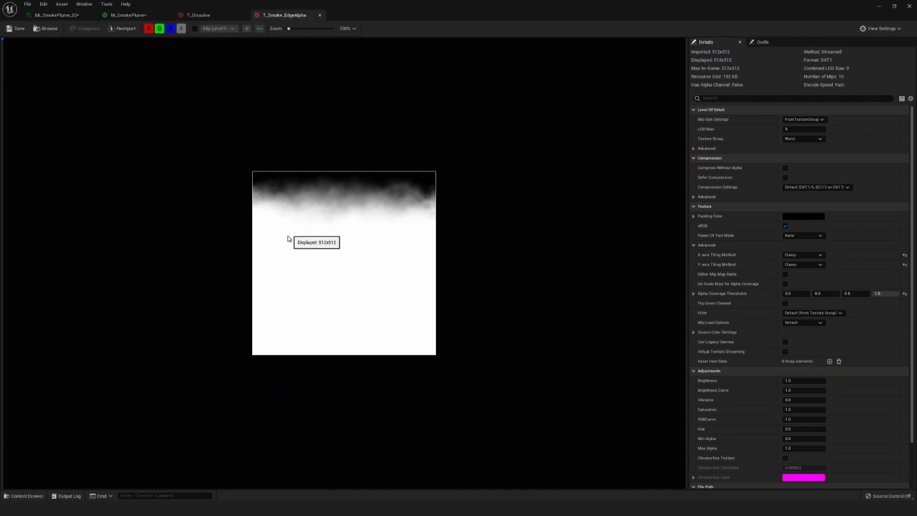
click(56, 15)
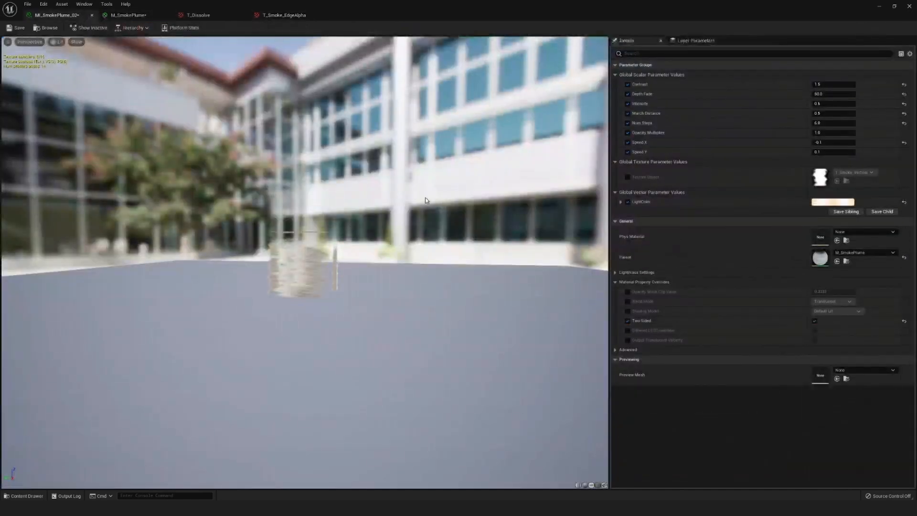
Return to the M_SmokePlume graph and preview the Top Fade's T_Smoke_EdgeAlpha texture sample on the cube.
click(127, 15)
right_click(554, 199)
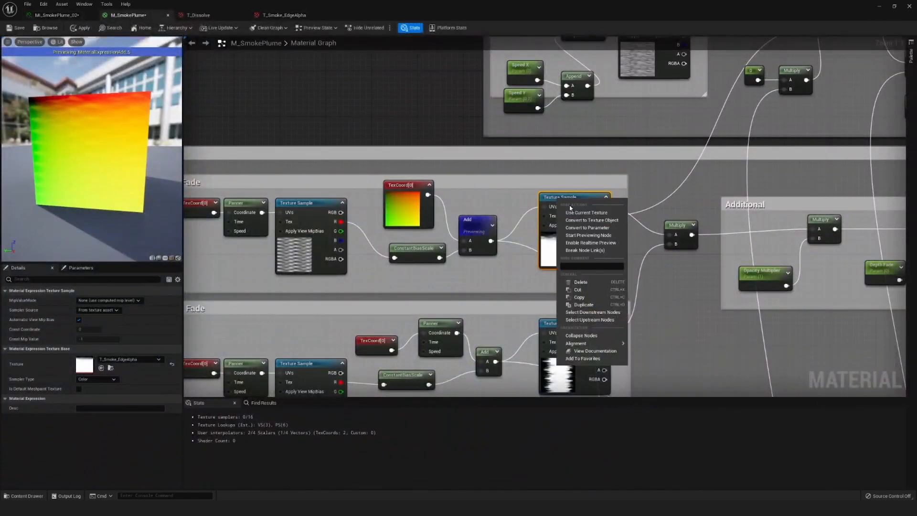
click(597, 235)
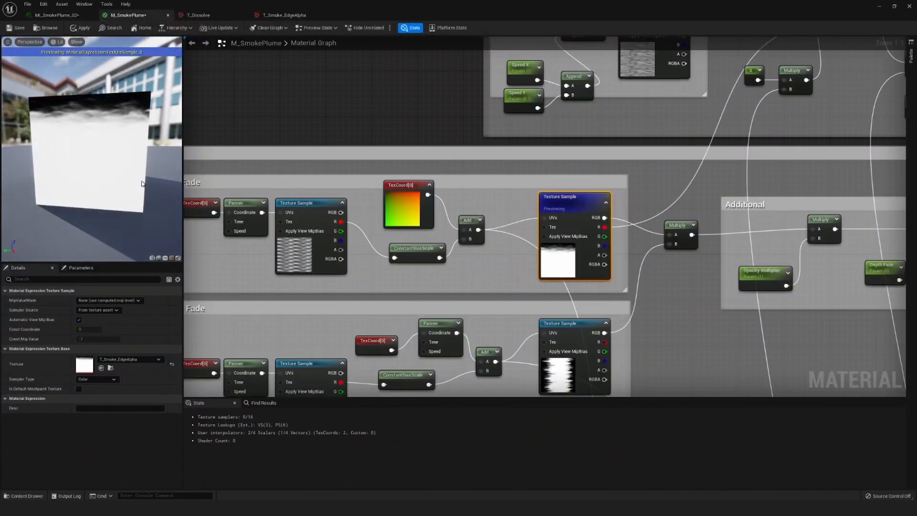
Examine the Edge Fade group's T_Smoke_Vertical texture sample, the TexCoord tiling and the Panner speed, comparing the group with the Top Fade.
right_drag(417, 323, 522, 209)
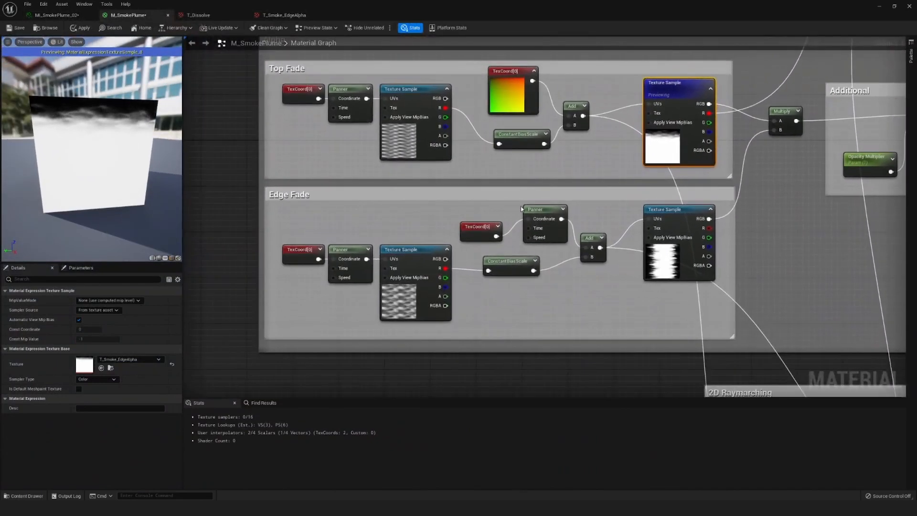
click(519, 319)
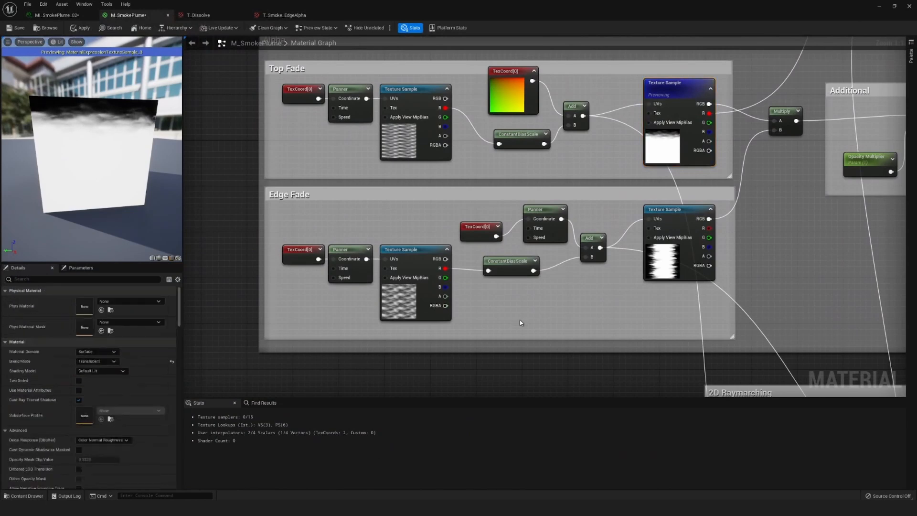
click(665, 262)
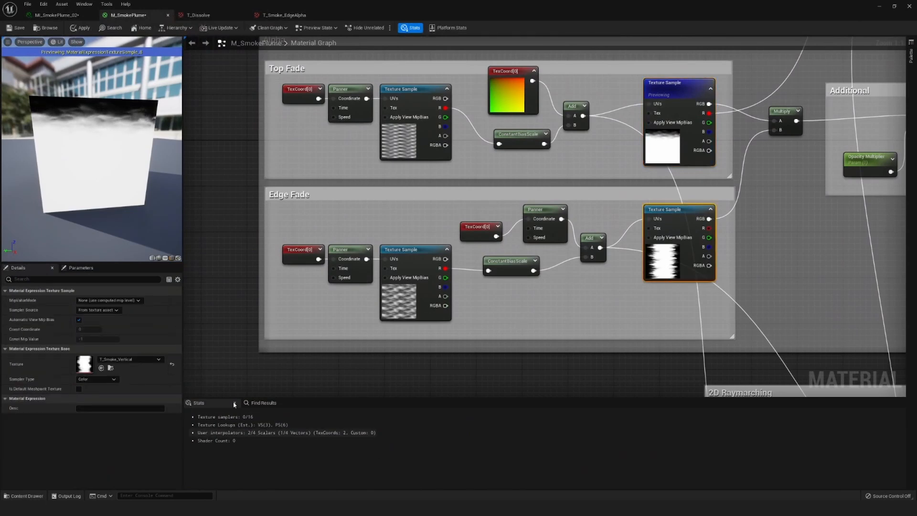
right_drag(465, 341, 422, 335)
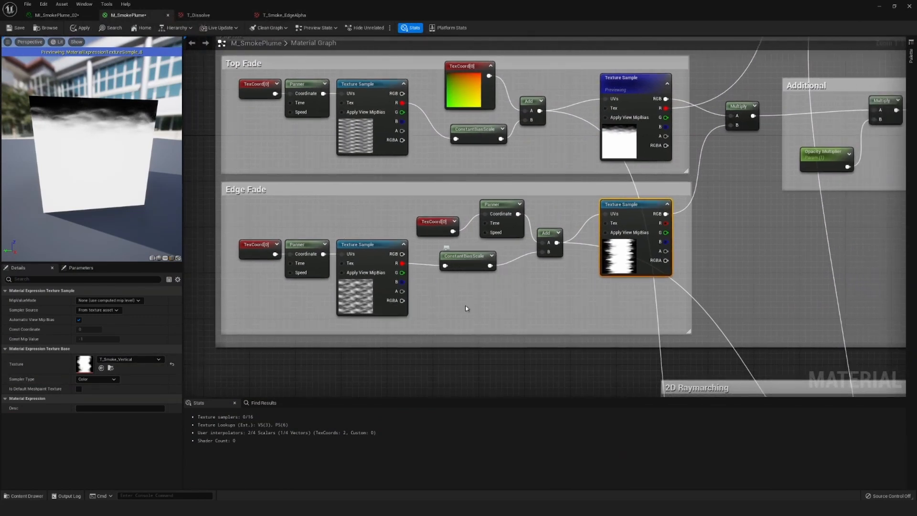
mouse_move(477, 299)
right_down()
mouse_move(438, 312)
mouse_move(468, 291)
right_up()
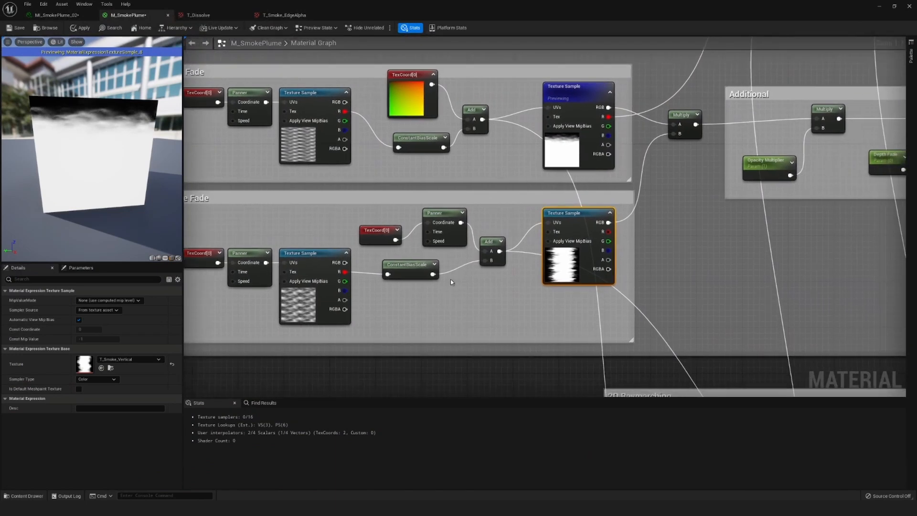
drag(382, 230, 381, 224)
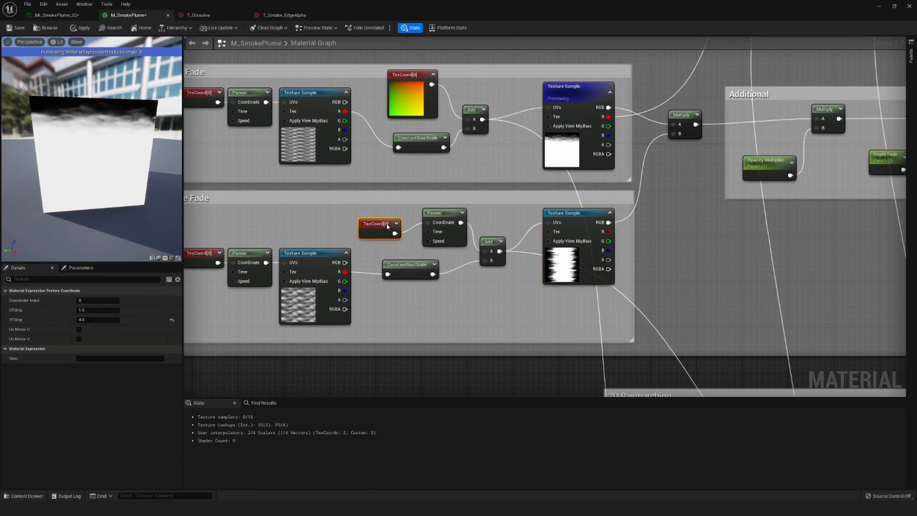
click(454, 243)
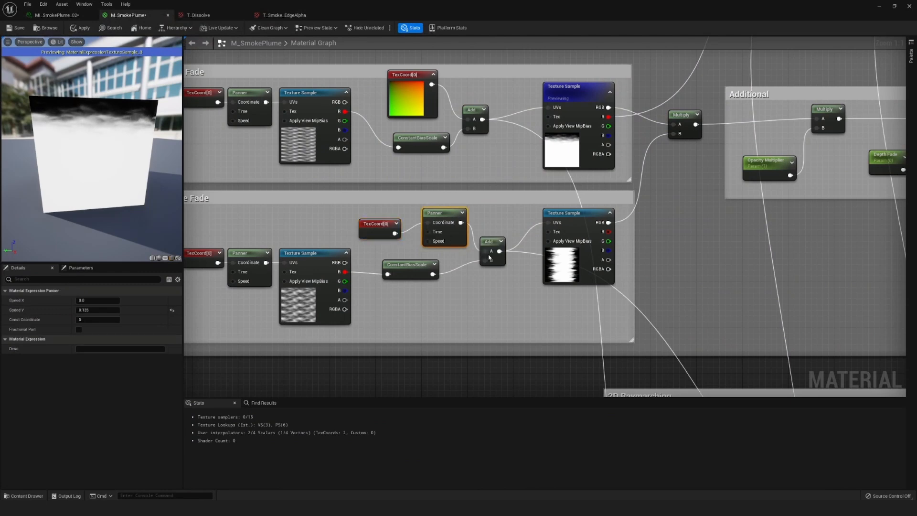
click(374, 223)
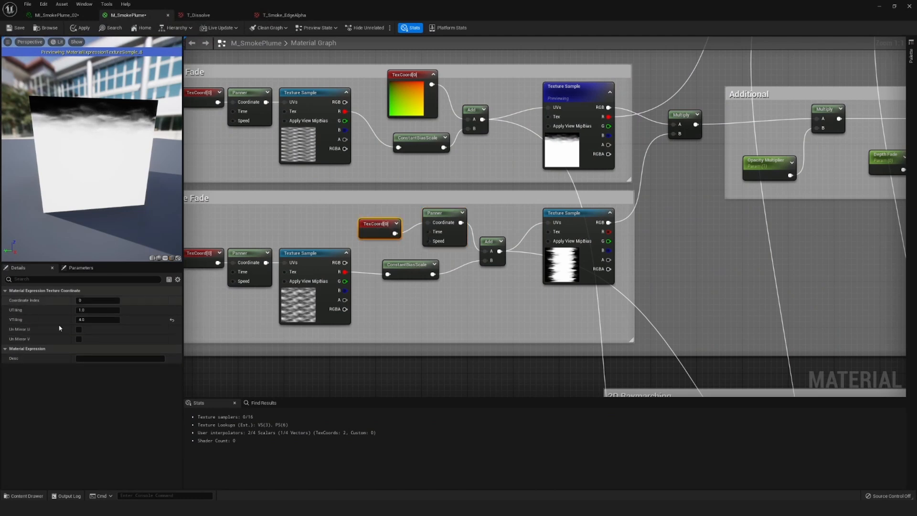
scroll(466, 252, down, 3)
scroll(460, 269, up, 2)
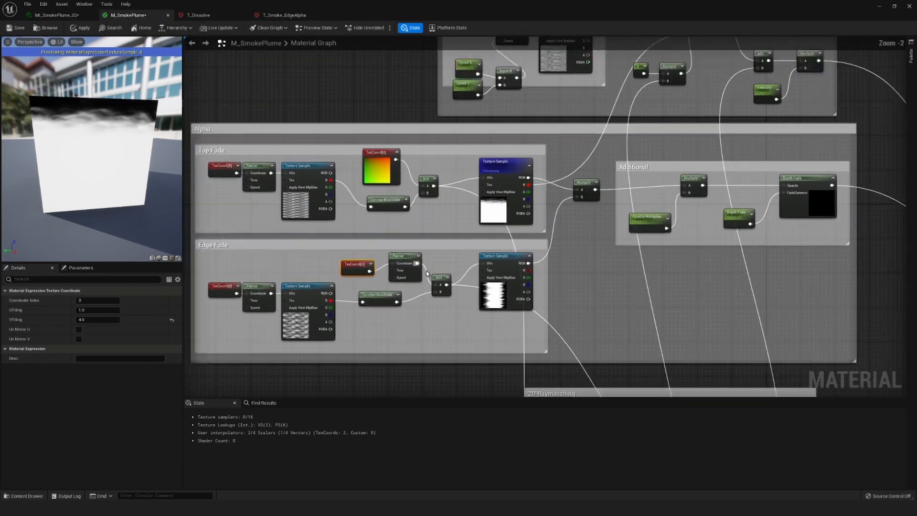
click(510, 206)
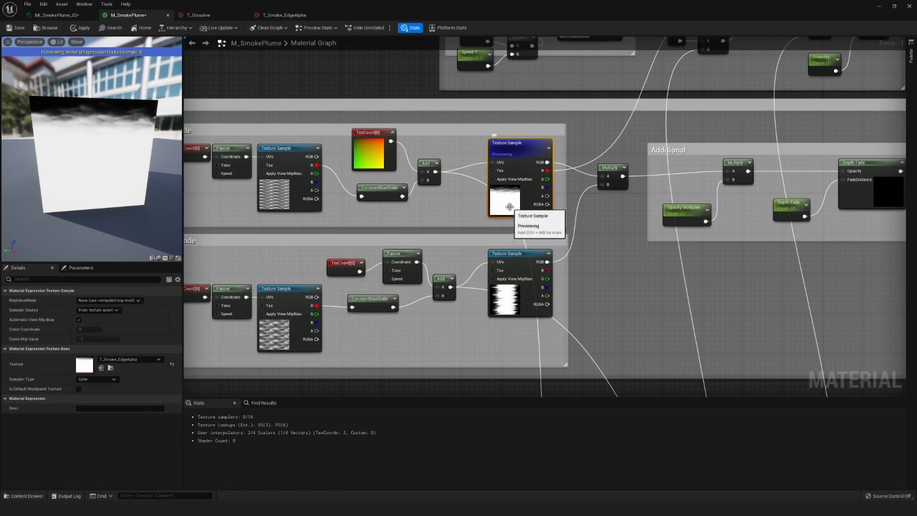
click(505, 258)
right_click(505, 259)
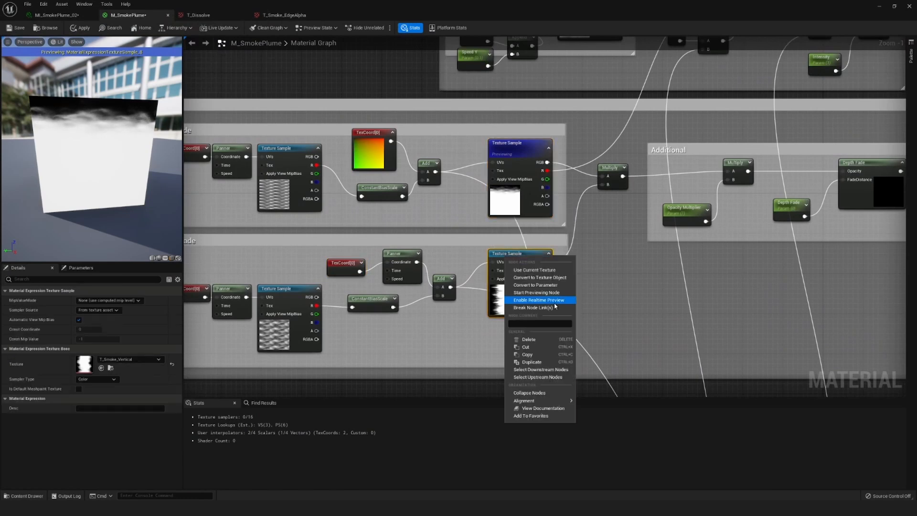
click(550, 285)
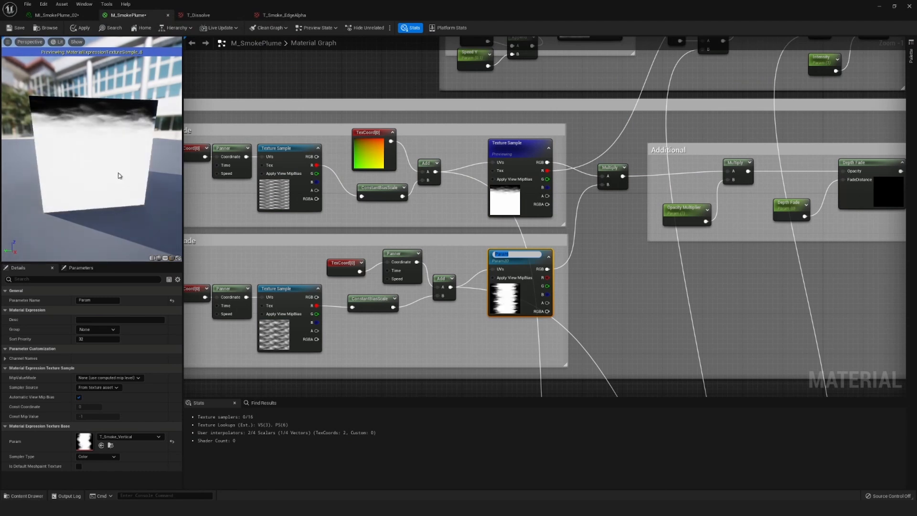
click(103, 175)
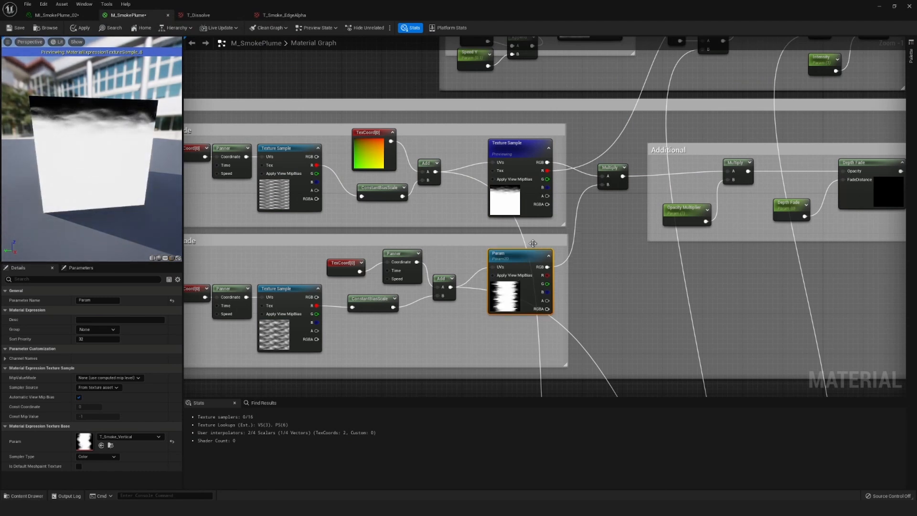
click(506, 255)
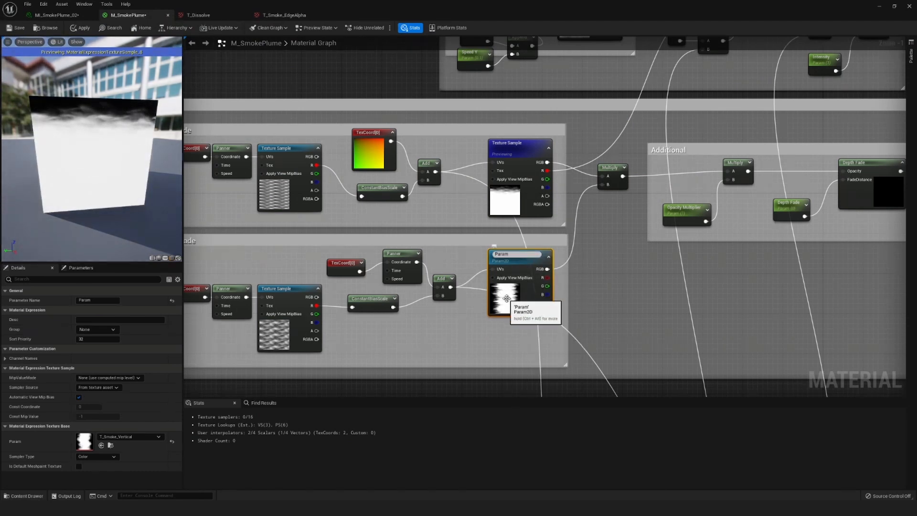
key(ctrl+z)
Preview the Edge Fade group's T_Smoke_Vertical texture sample on the cube and examine its distorted edges.
right_click(514, 255)
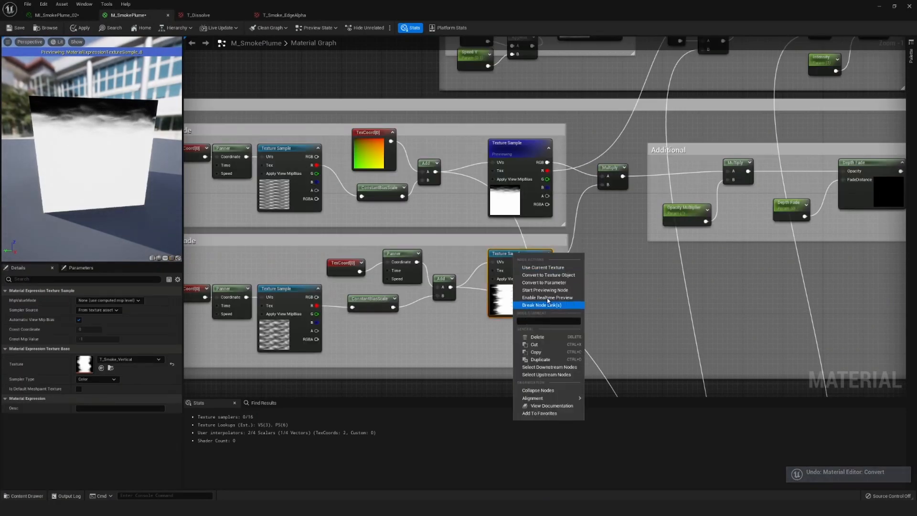
click(545, 290)
drag(108, 178, 119, 178)
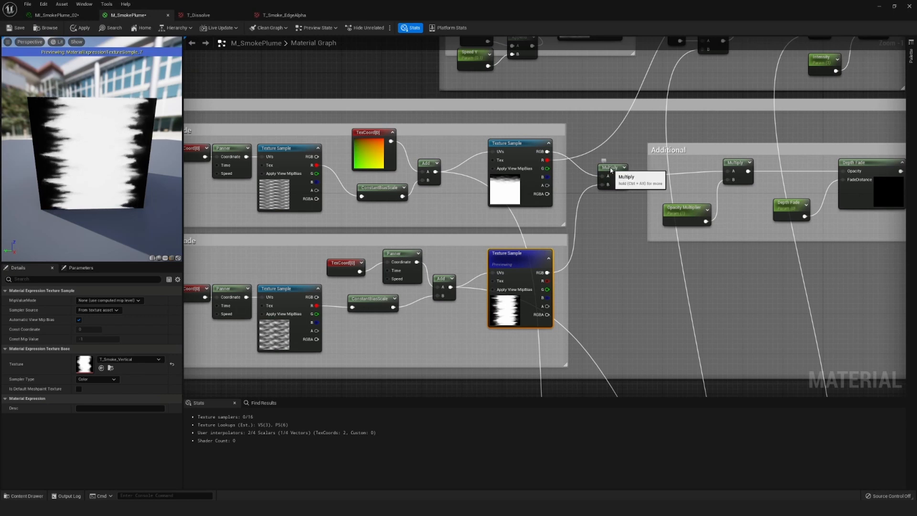
Preview the Multiply node that combines the Top Fade and Edge Fade on the cube.
right_click(611, 168)
click(633, 193)
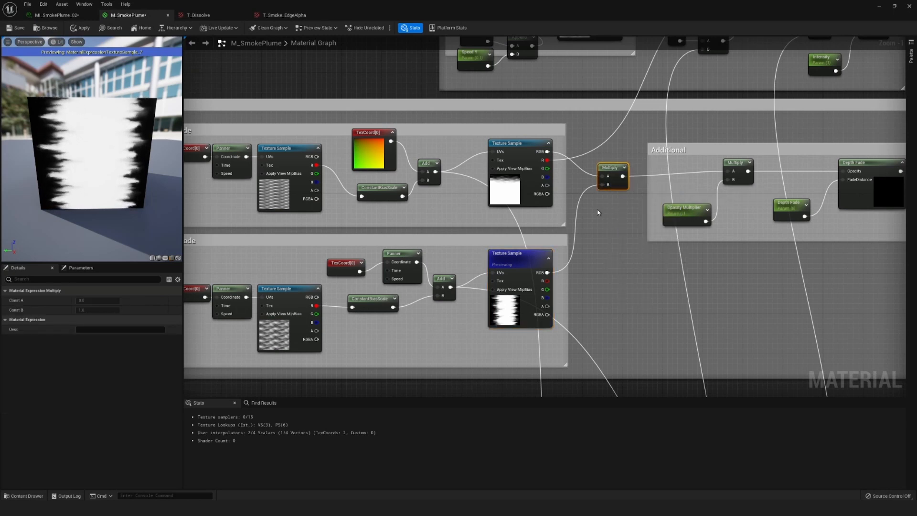
right_click(611, 168)
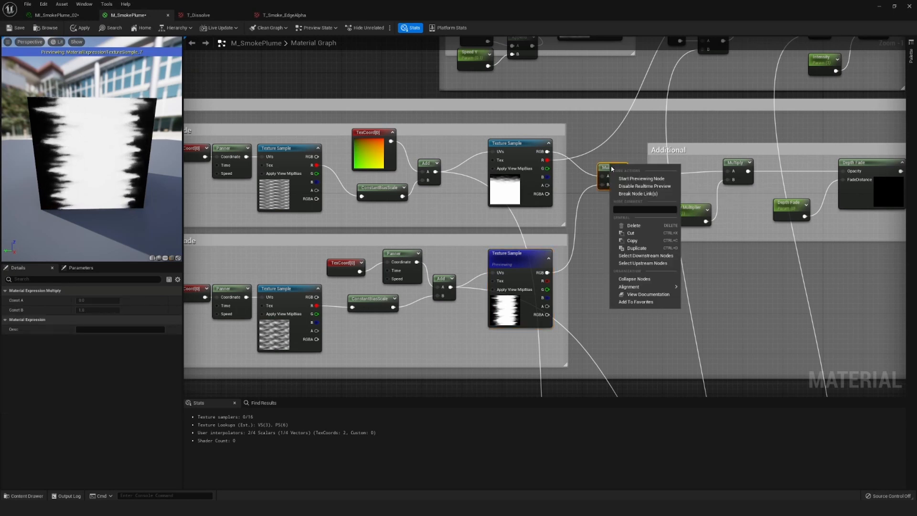
click(643, 179)
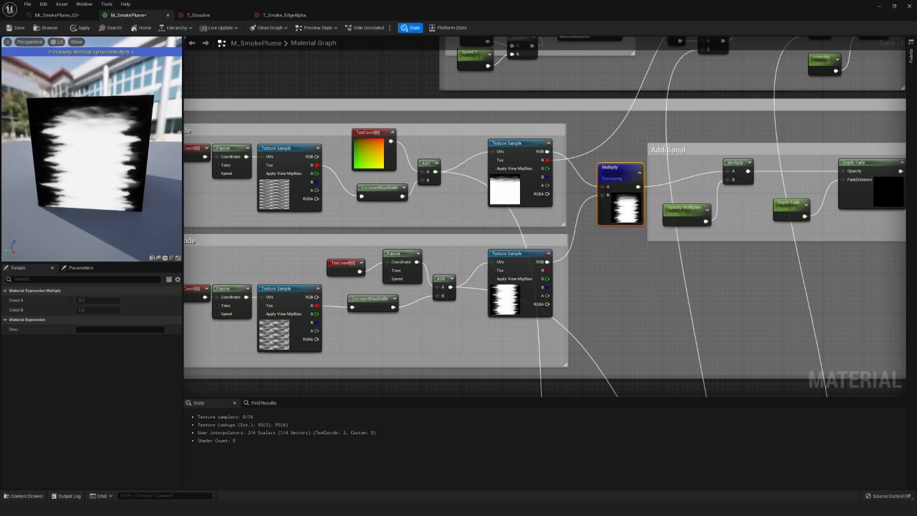
Go to the 2D Raymarching group and select its 2D RayMarching custom node to examine the node's code and inputs.
right_drag(594, 107, 540, 105)
scroll(590, 250, down, 4)
scroll(601, 307, up, 2)
right_drag(603, 311, 557, 141)
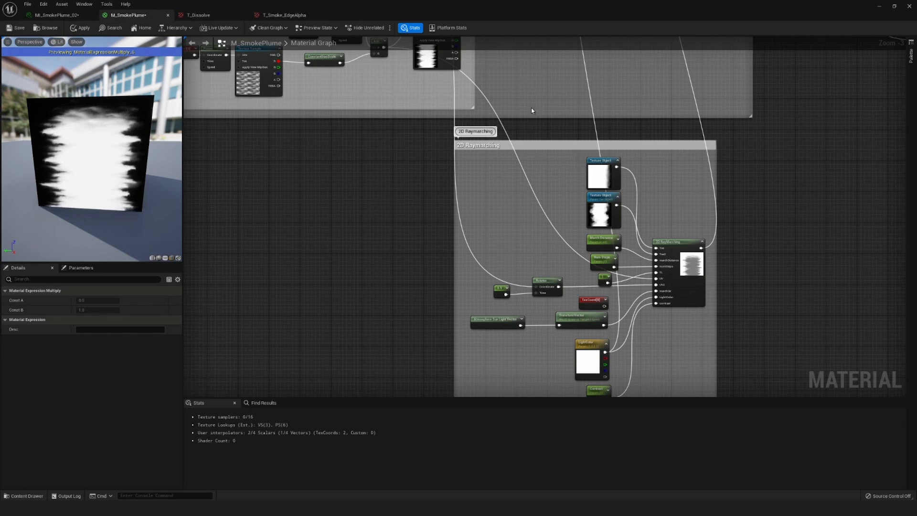
right_drag(418, 267, 396, 218)
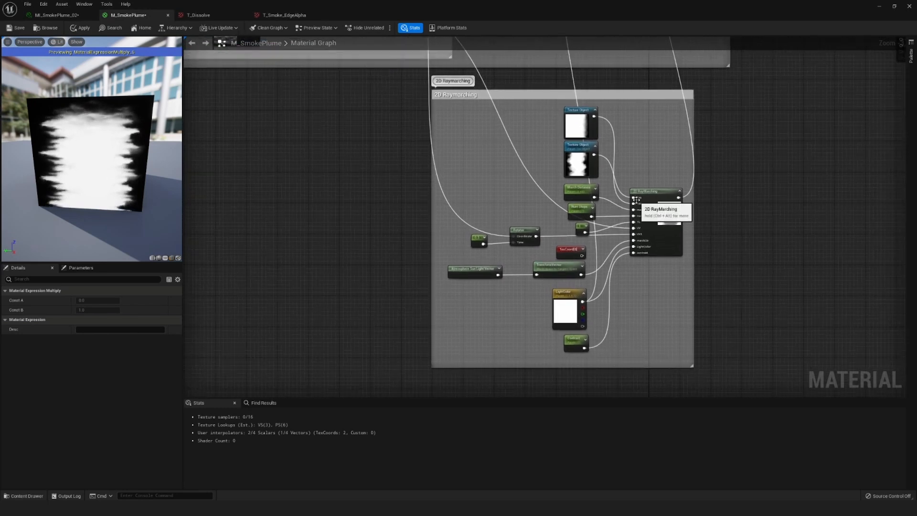
scroll(639, 202, up, 1)
right_drag(662, 302, 643, 281)
click(642, 243)
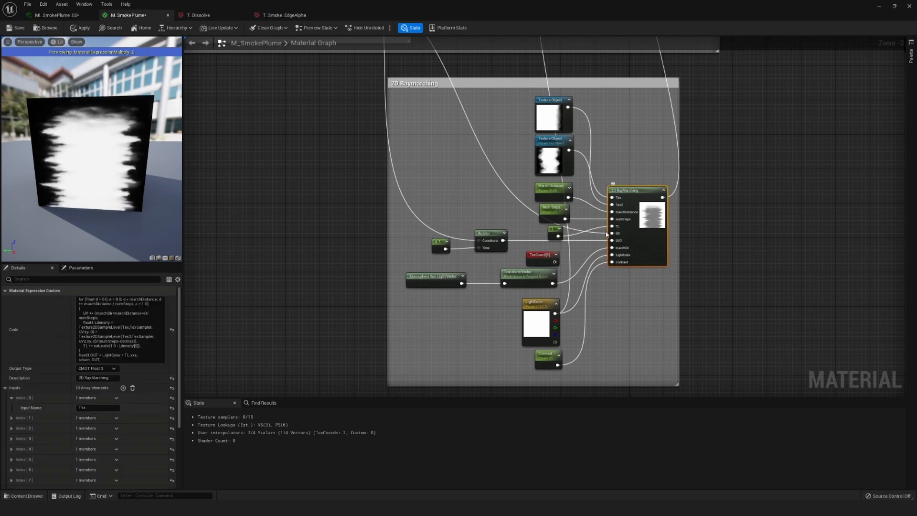
Add a Custom node in the empty graph area beside the 2D Raymarching group.
scroll(641, 244, up, 2)
right_drag(701, 284, 581, 297)
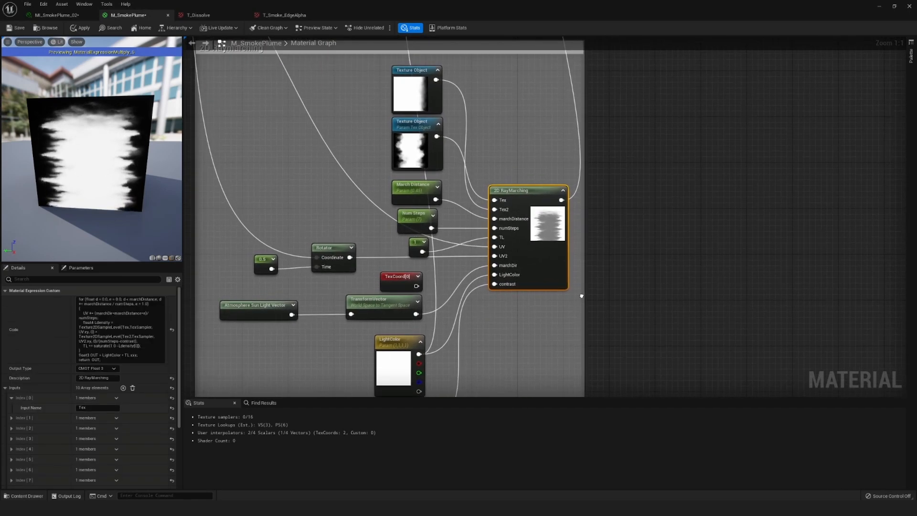
right_click(670, 208)
text(custom)
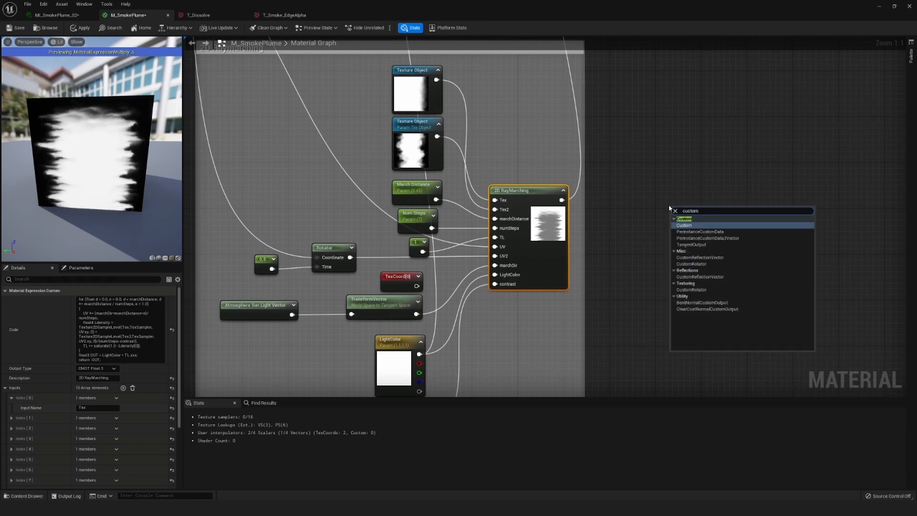
key(Return)
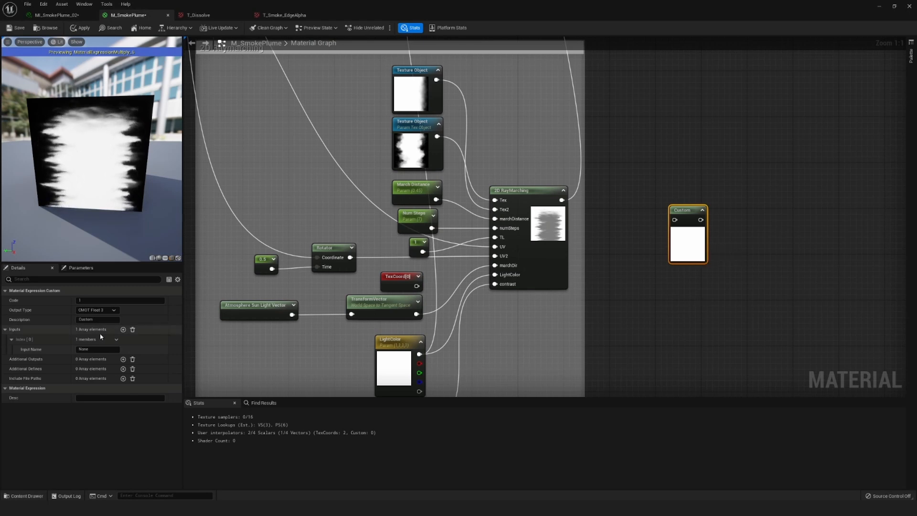
Copy the 2D RayMarching node's full code into a new Notepad document and place its window over the graph.
click(549, 258)
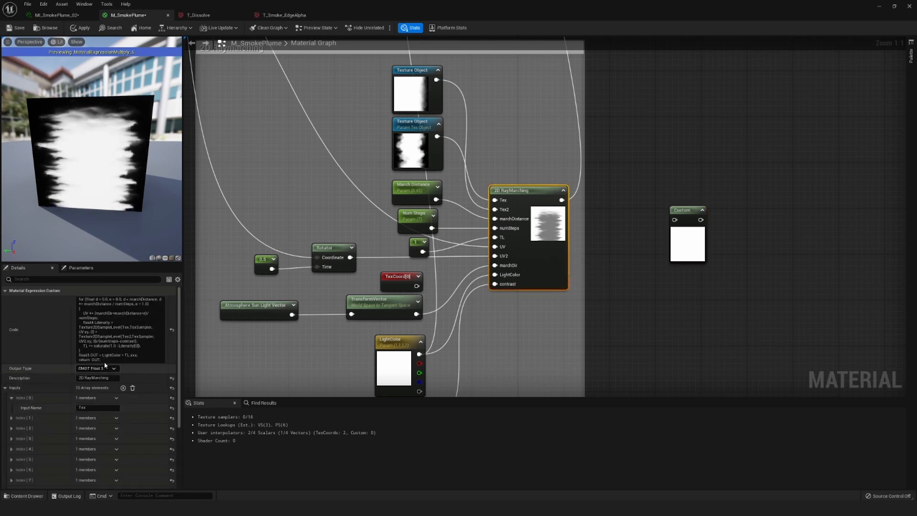
drag(102, 360, 66, 288)
key(super)
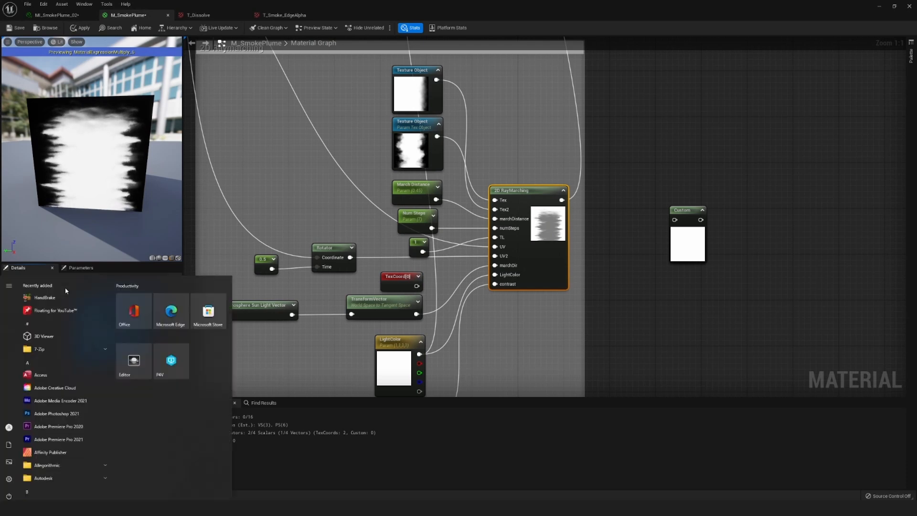
text(notepad)
key(Return)
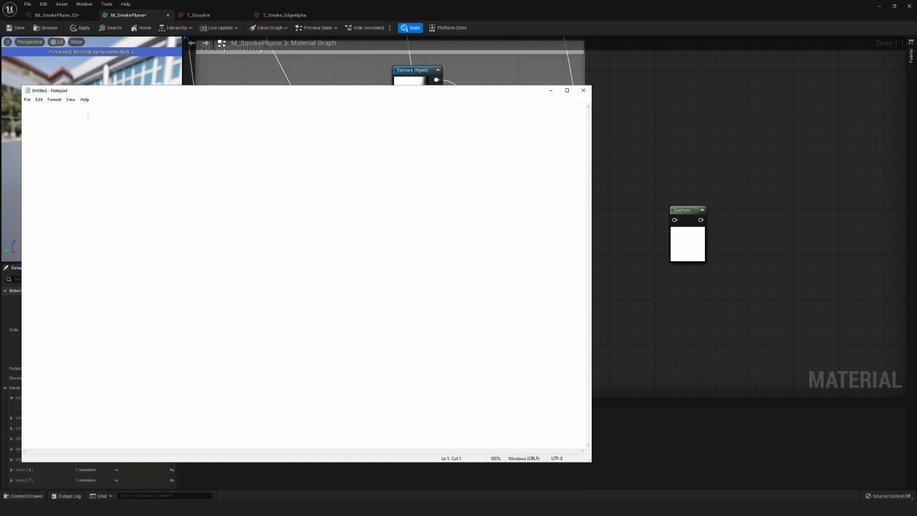
text(for (float d = 0.0, e = 0.0; d < marchDistance; d += marchDistance / numSteps, e = 1.0) { 	UV += (marchDir*marchDistance*e)/numSteps; 	float4 Ldensity = Texture2DSampleLevel(Tex,TexSampler, UV.xy, 0) * Texture2DSampleLevel(Tex2,TexSampler, UV2.xy, 0)/(numSteps-contrast); 	TL *= saturate(1.0 -Ldensity[0]); } float3 OUT = LightColor * TL.xxx; return  OUT;)
drag(162, 94, 314, 104)
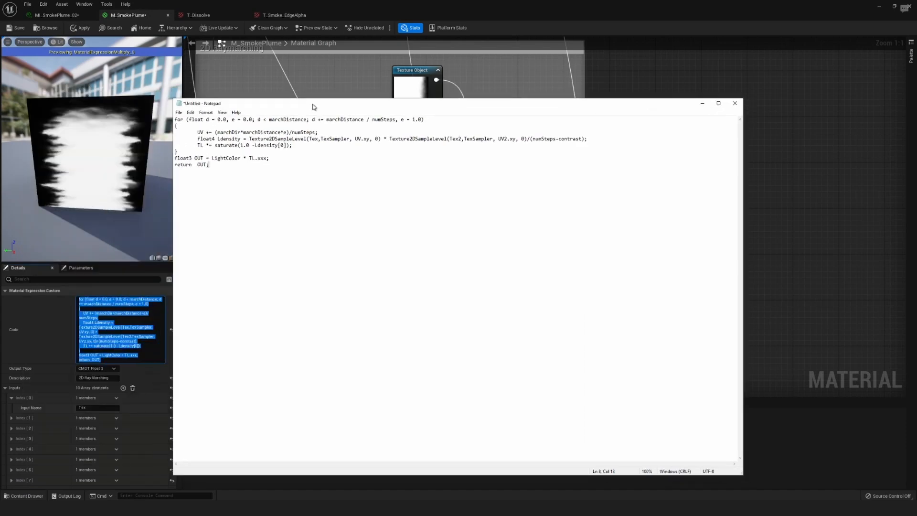
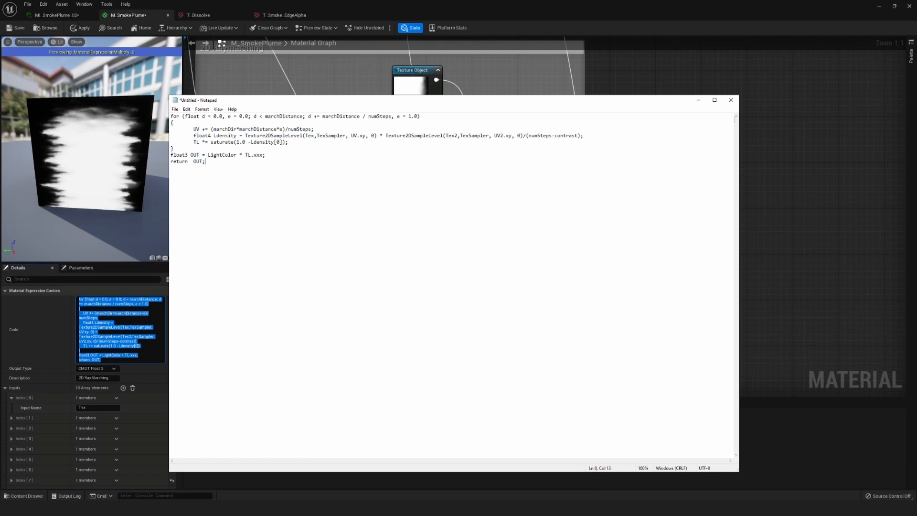
Minimize Notepad and expand the 2D RayMarching node's input entries from index 1 to 5 to examine their input names.
click(699, 102)
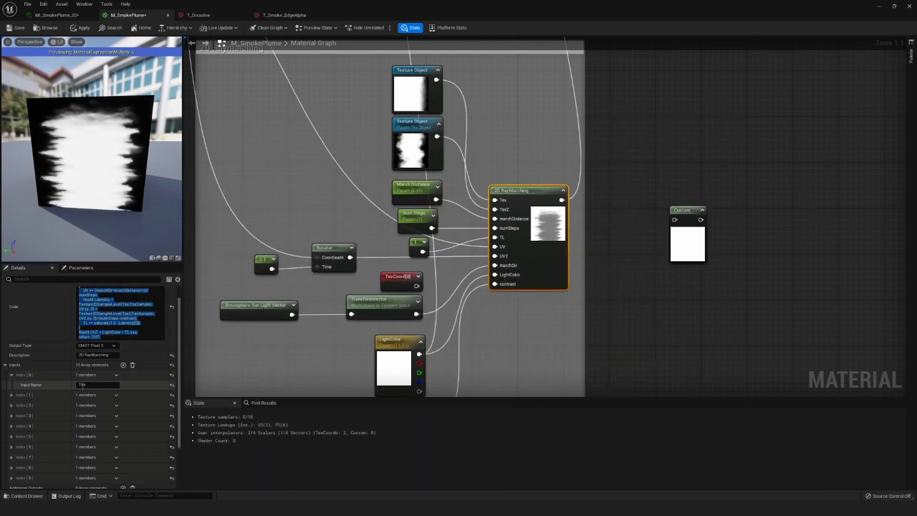
scroll(58, 382, down, 1)
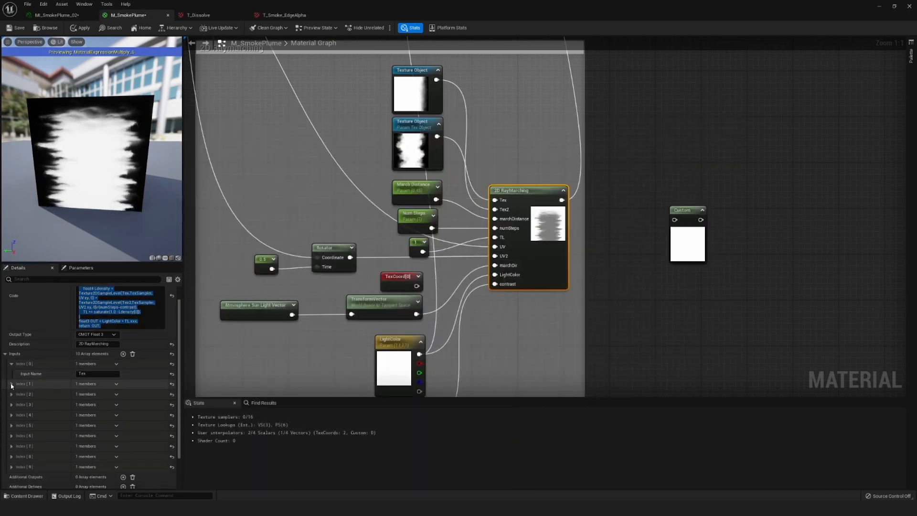
click(11, 384)
scroll(28, 405, down, 1)
scroll(28, 405, down, 1)
click(11, 382)
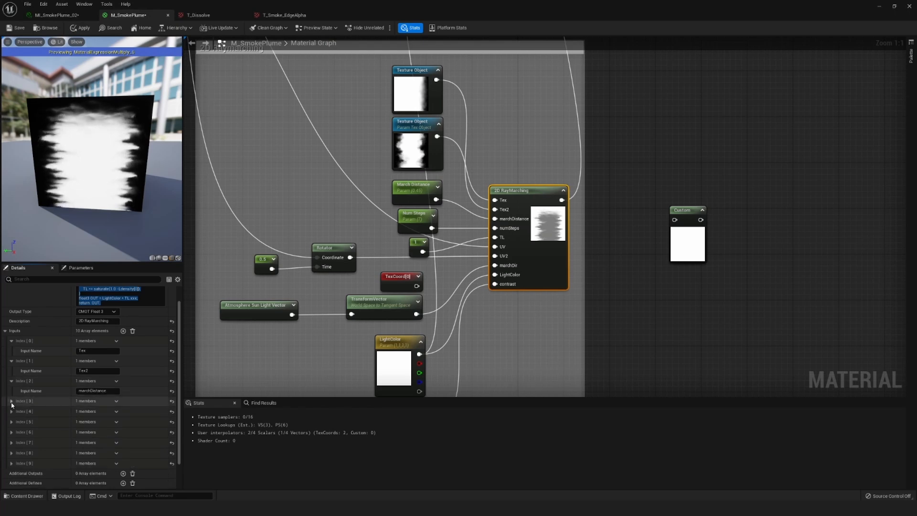
click(11, 402)
click(11, 421)
click(11, 441)
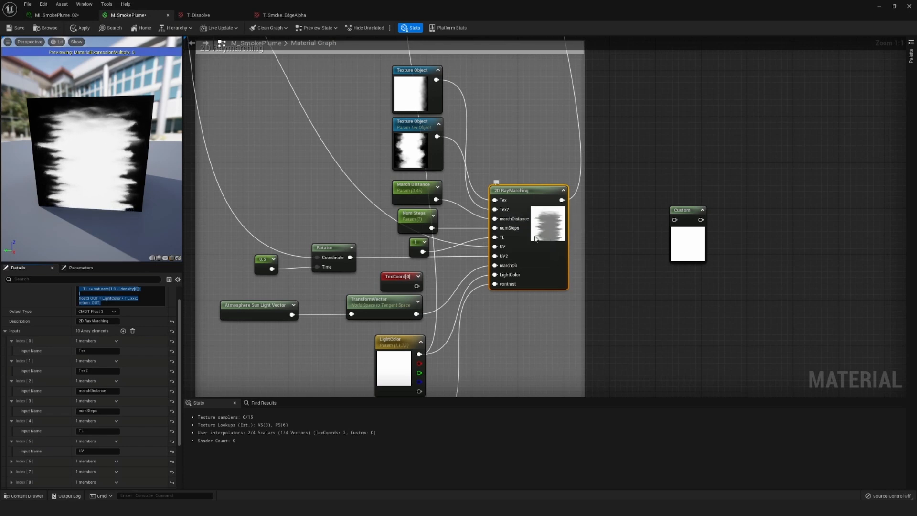
Shift the constant node that feeds the TL input slightly away from the 2D RayMarching node.
mouse_move(500, 322)
right_down()
mouse_move(508, 309)
mouse_move(511, 318)
right_up()
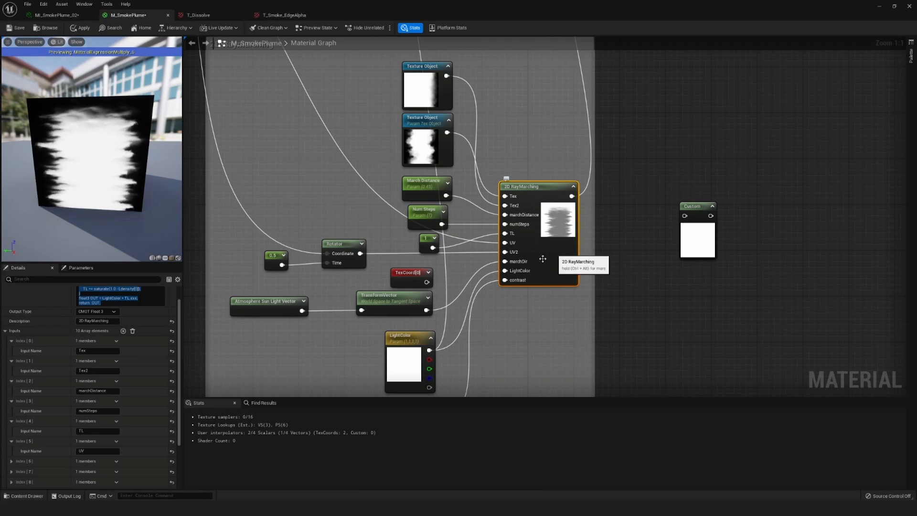
drag(427, 238, 415, 239)
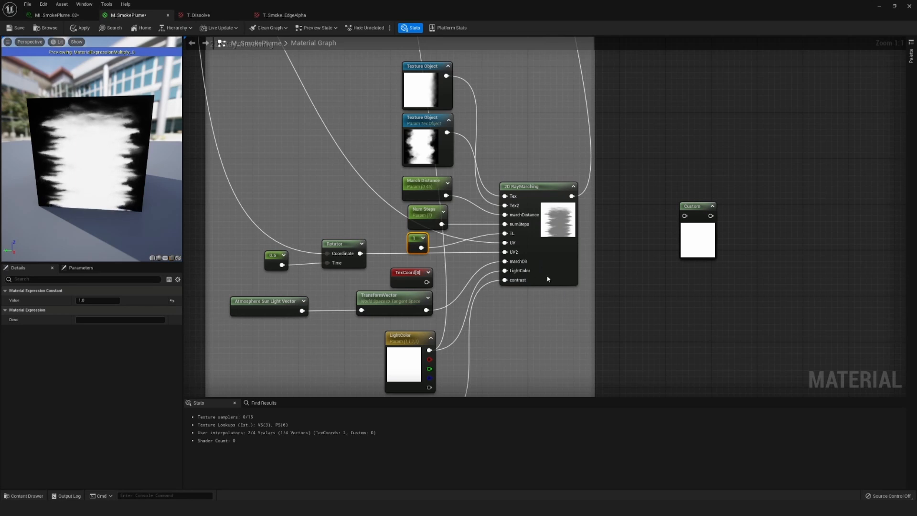
right_drag(531, 288, 512, 341)
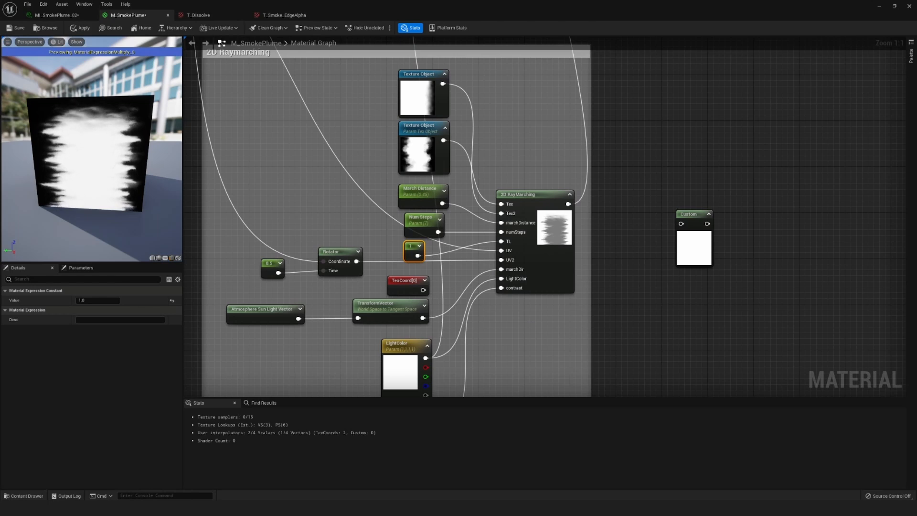
Close the Notepad document without saving the code and delete the unused Custom node from the material graph.
key(alt+Tab)
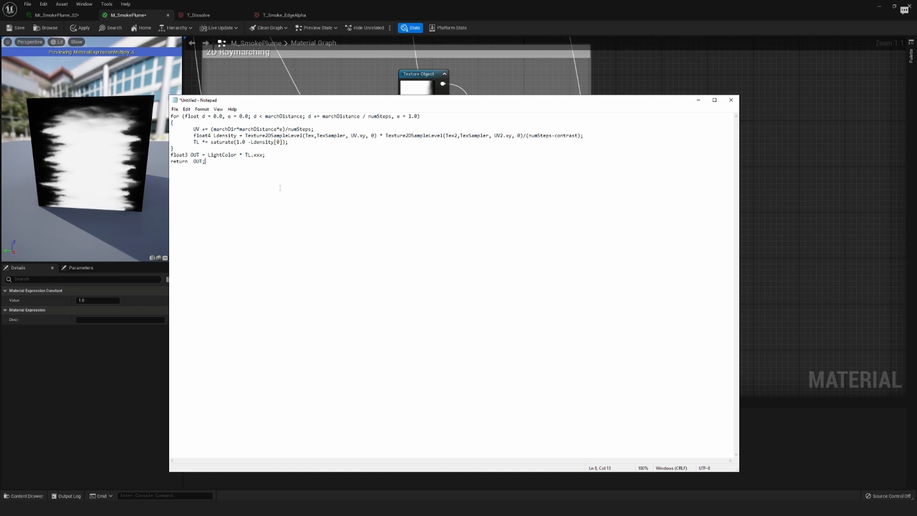
click(731, 100)
click(474, 254)
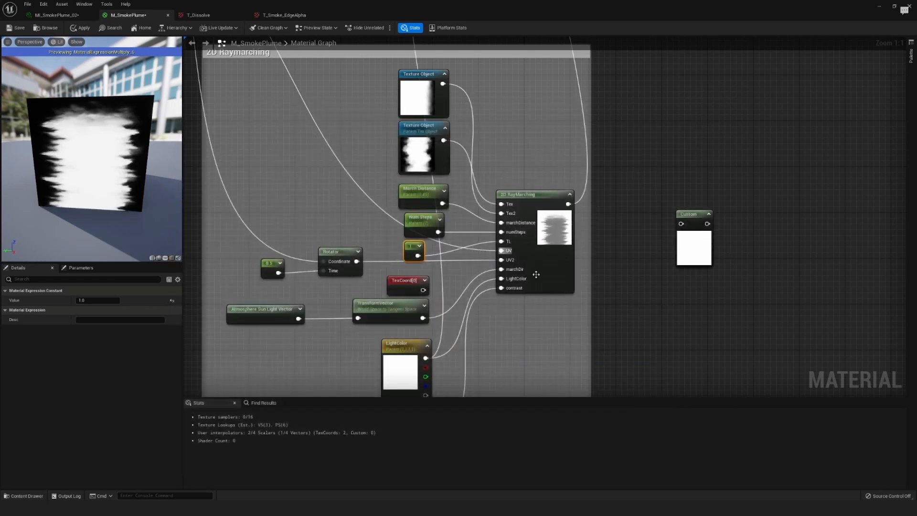
click(685, 227)
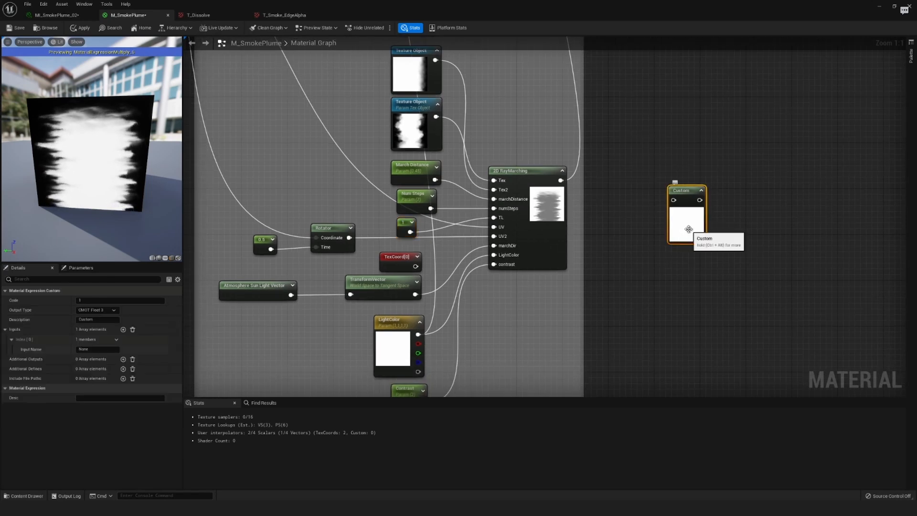
key(Delete)
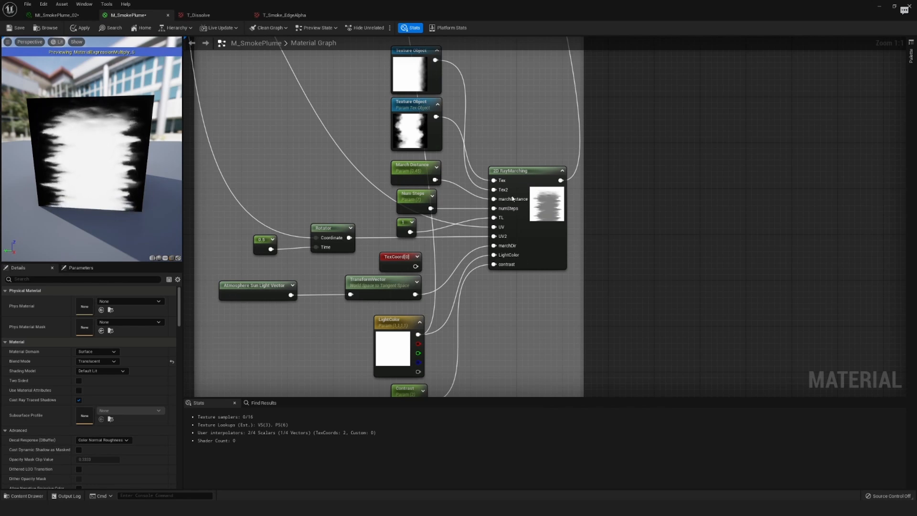
Examine the nodes feeding 2D RayMarching: texture objects, March Distance, Num Steps, Rotator, sun light vector, LightColor and Contrast.
scroll(494, 294, down, 2)
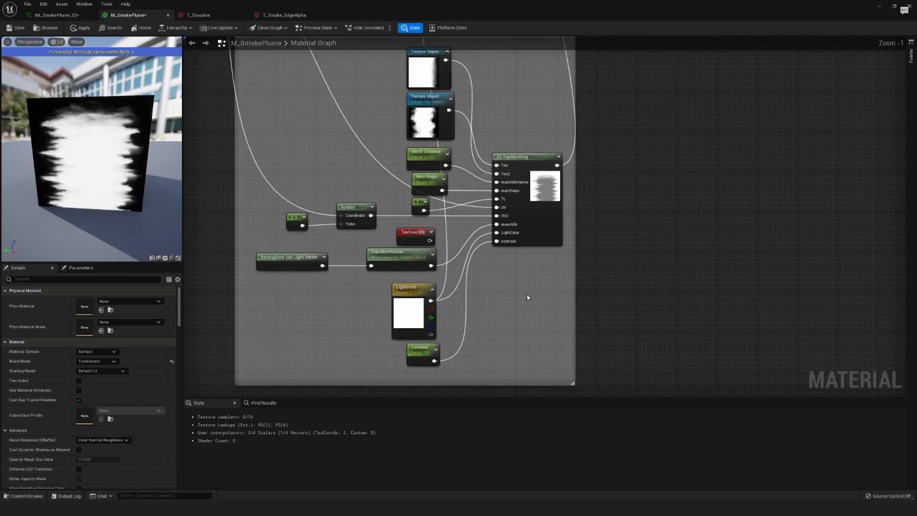
scroll(338, 313, up, 1)
right_drag(383, 316, 381, 317)
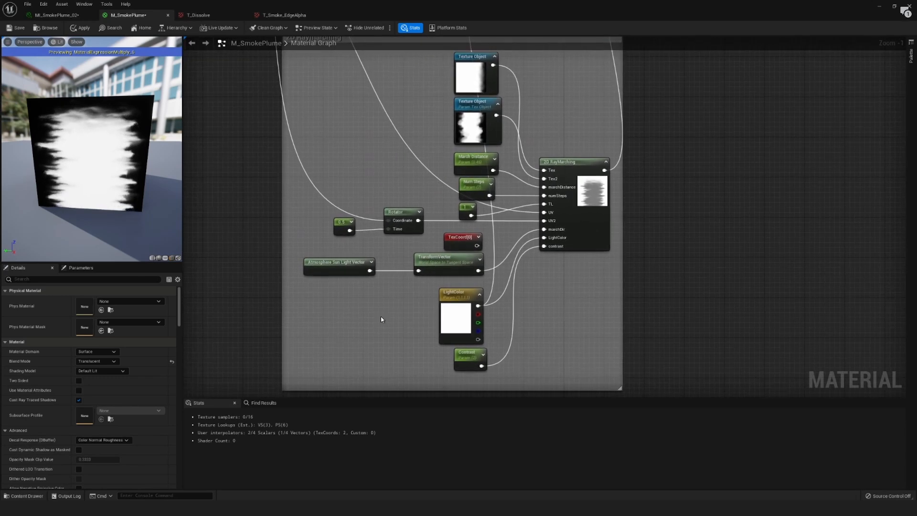
right_drag(486, 318, 454, 362)
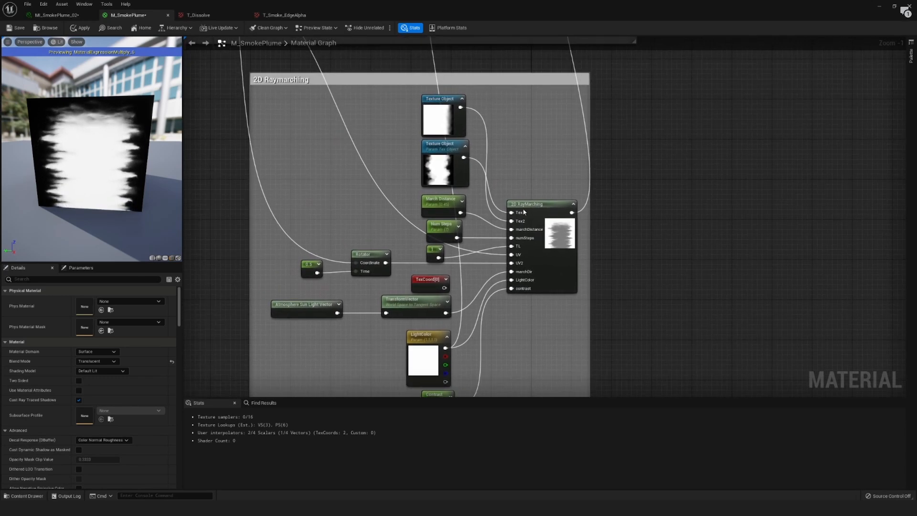
scroll(520, 173, down, 1)
scroll(377, 215, down, 1)
scroll(363, 216, up, 2)
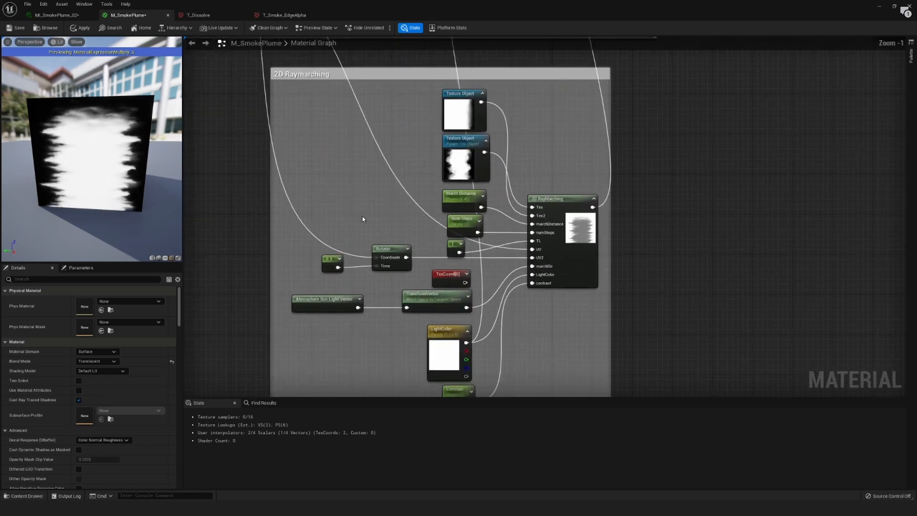
right_drag(362, 216, 383, 224)
right_click(383, 223)
click(369, 169)
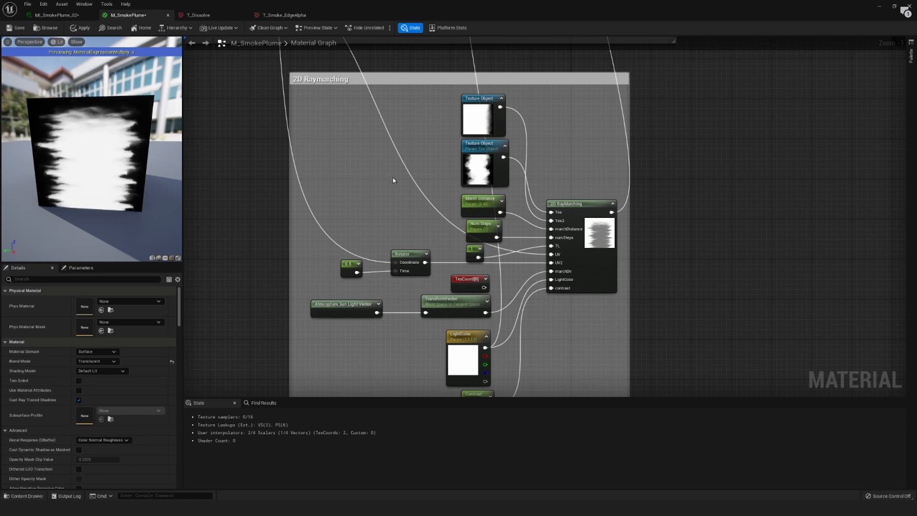
scroll(452, 221, down, 1)
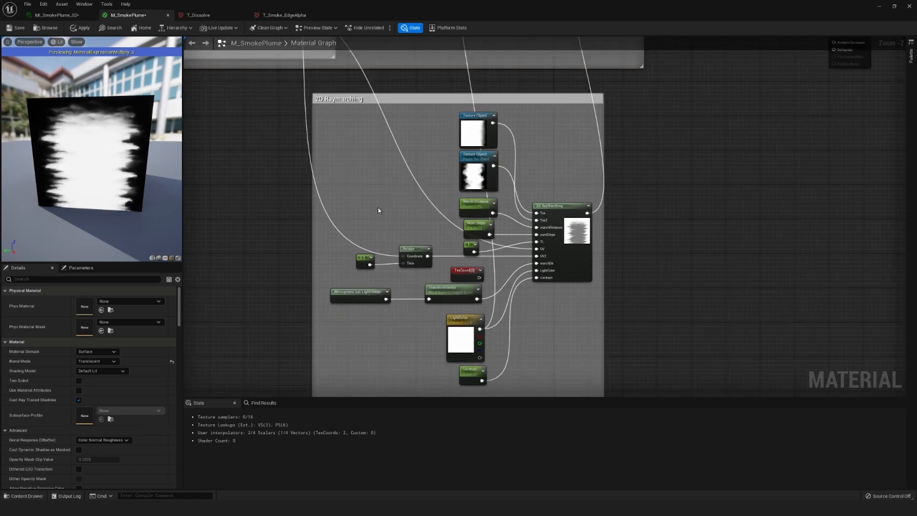
scroll(388, 203, up, 1)
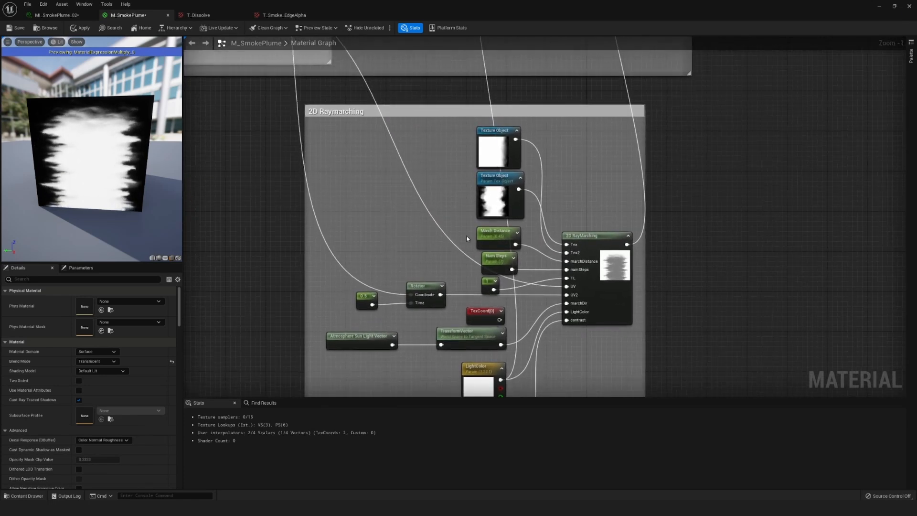
scroll(562, 237, down, 1)
scroll(578, 241, up, 2)
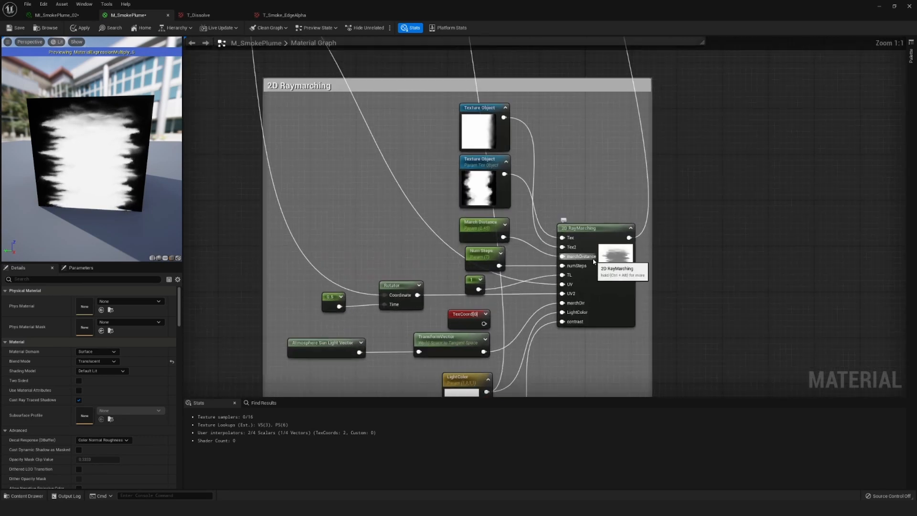
Inspect the settings of the two texture objects that feed the Tex and Tex2 inputs of the 2D RayMarching node.
right_drag(417, 205, 498, 310)
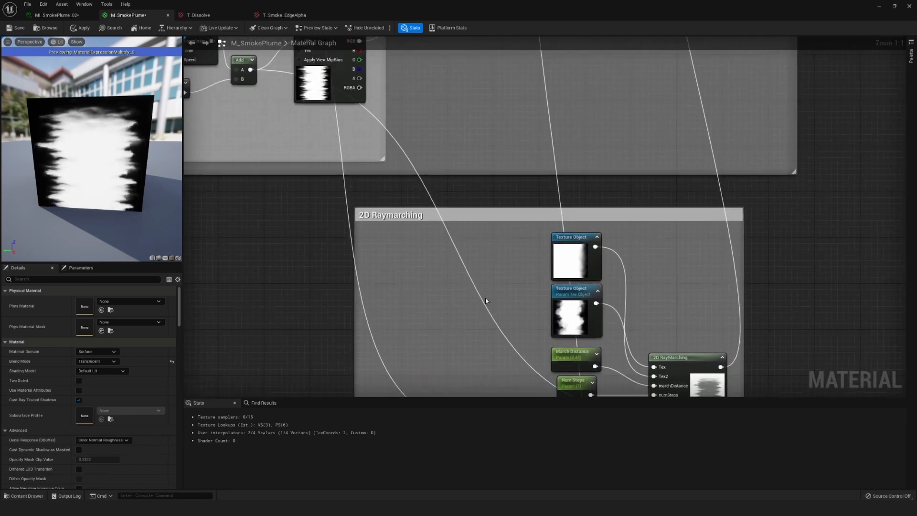
scroll(425, 255, down, 2)
right_drag(425, 255, 488, 285)
scroll(549, 317, down, 2)
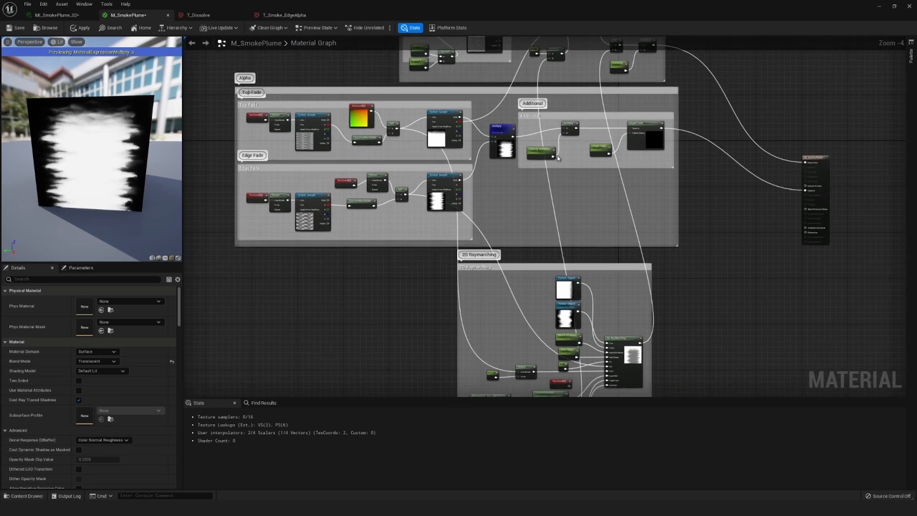
scroll(523, 305, up, 5)
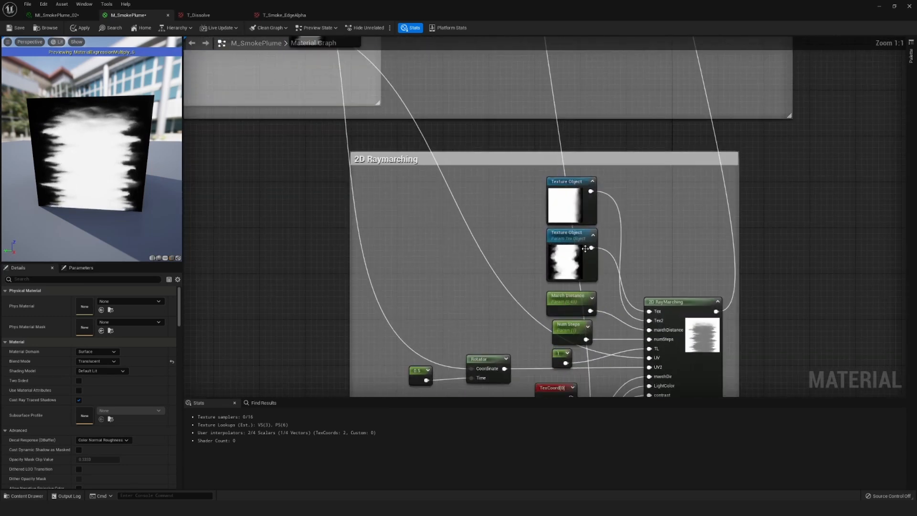
click(578, 231)
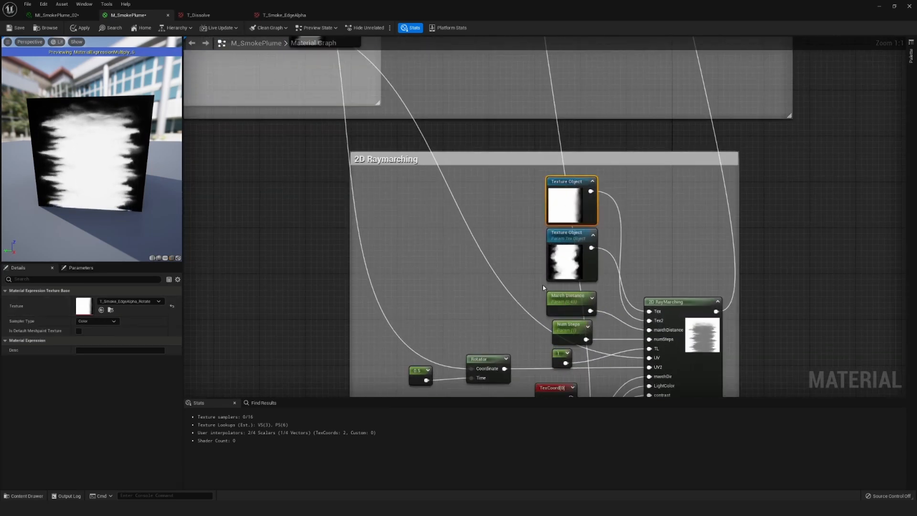
click(564, 258)
Inspect the March Distance and Num Steps parameters that feed the 2D RayMarching node.
right_drag(430, 317, 385, 207)
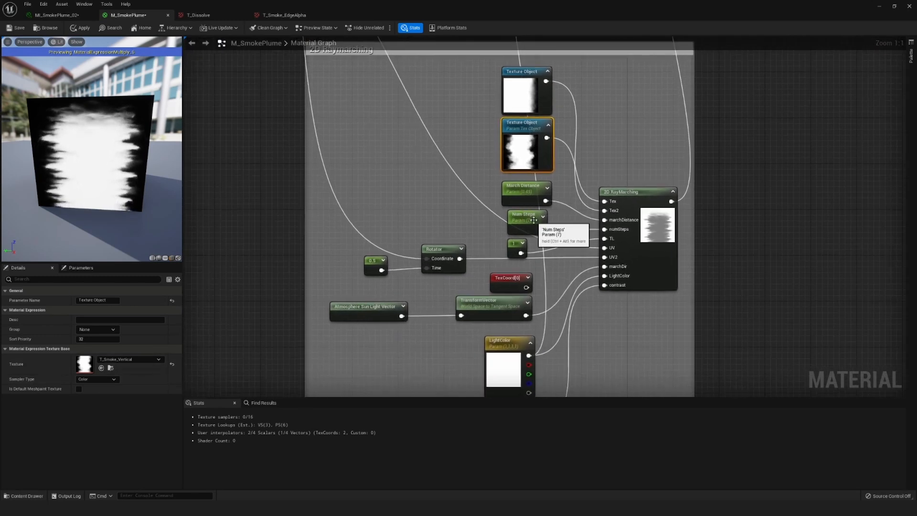
click(530, 196)
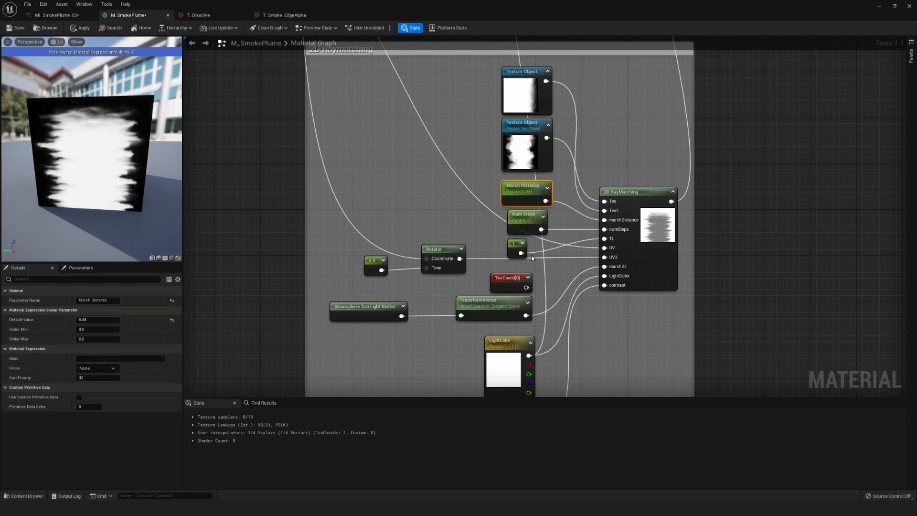
click(527, 229)
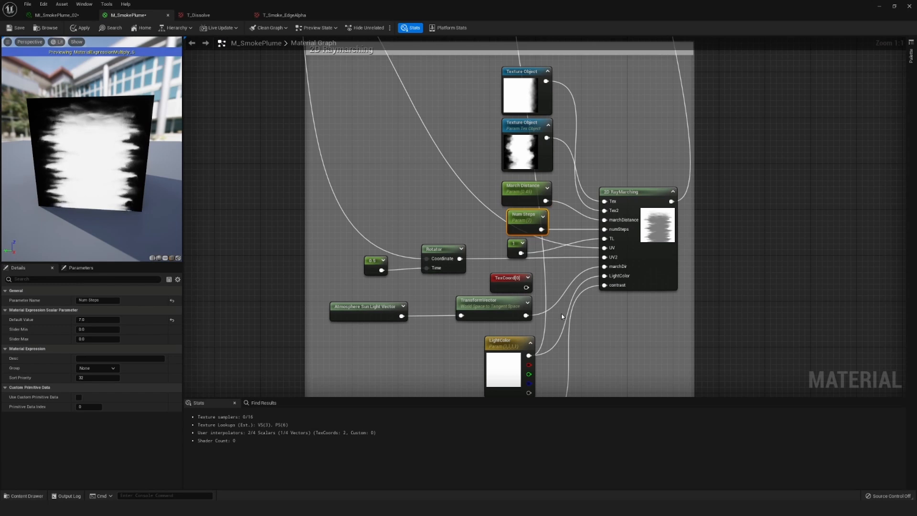
Trace how the Top Fade and Edge Fade coordinates connect down to the UV inputs in the 2D Raymarching group.
scroll(479, 296, down, 4)
right_drag(365, 151, 416, 212)
click(257, 203)
right_drag(257, 203, 337, 89)
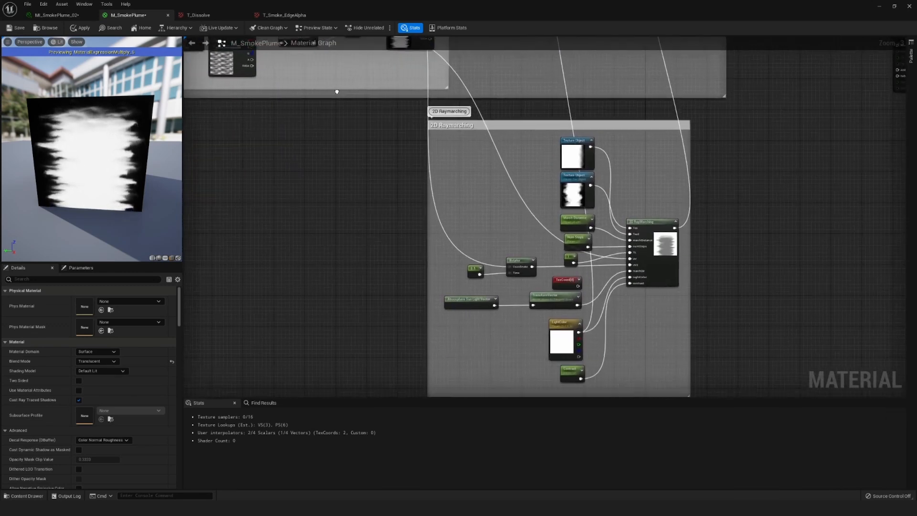
right_drag(390, 171, 455, 348)
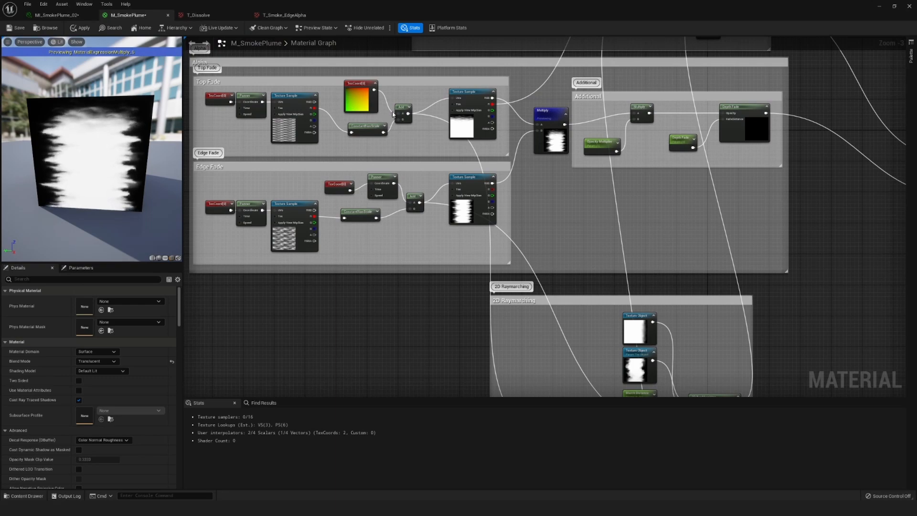
scroll(434, 115, down, 2)
right_drag(483, 316, 448, 246)
Preview the Rotator node in the 2D Raymarching group and turn the preview mesh to view its output.
scroll(448, 247, up, 5)
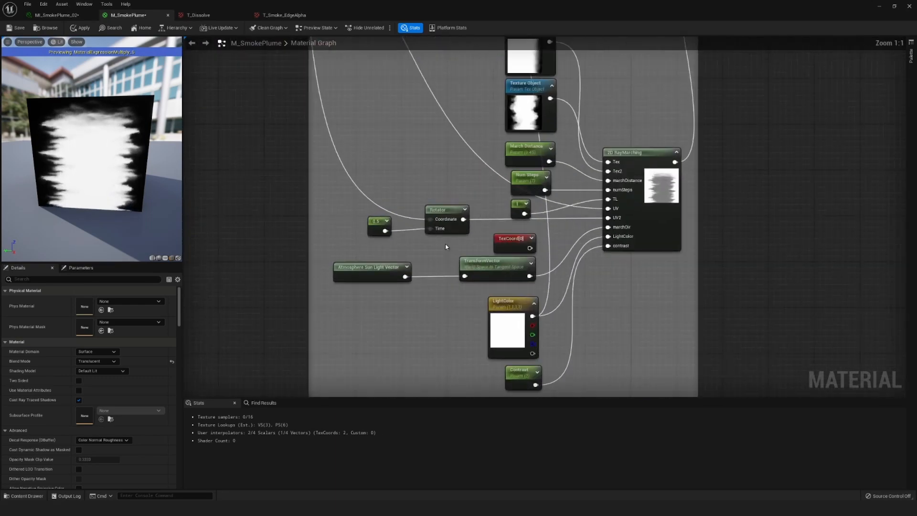
right_click(442, 211)
click(474, 223)
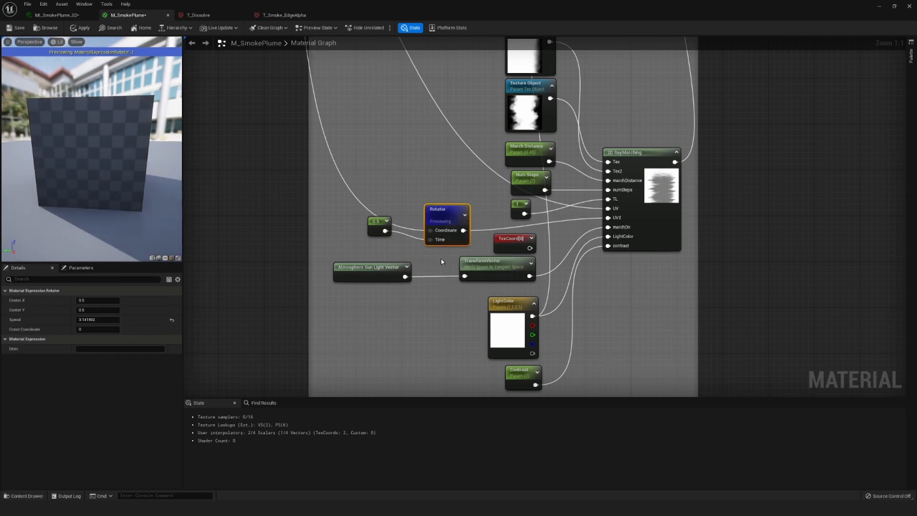
drag(75, 192, 118, 193)
Preview the Add node in the Top Fade group to compare its coordinates with the Rotator's output.
scroll(393, 230, down, 2)
right_drag(367, 165, 390, 261)
right_drag(345, 108, 381, 143)
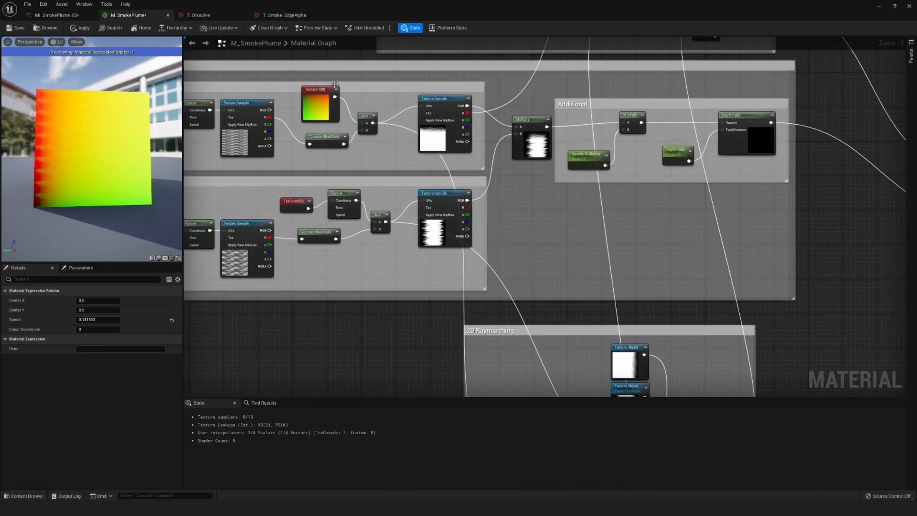
right_click(363, 116)
click(390, 129)
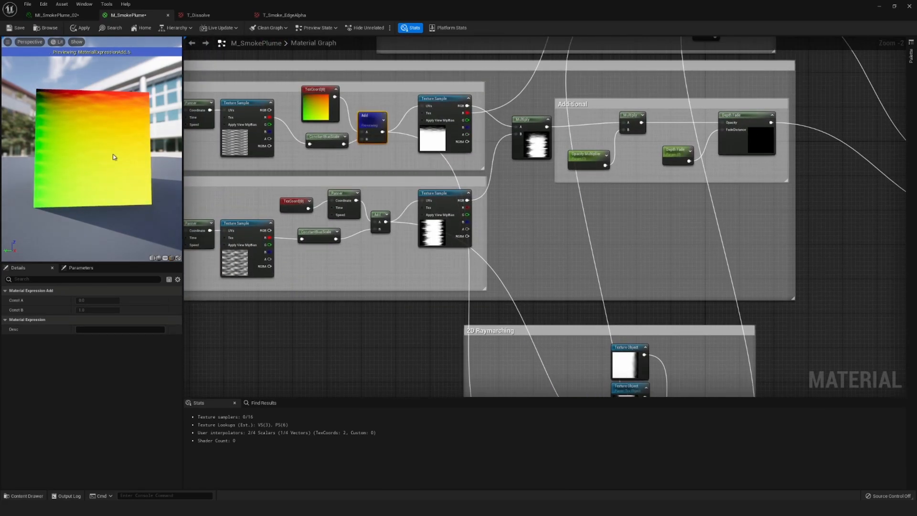
Inspect the Atmosphere Sun Light Vector and the TransformVector node that supply the marchDir input.
right_drag(461, 287, 373, 70)
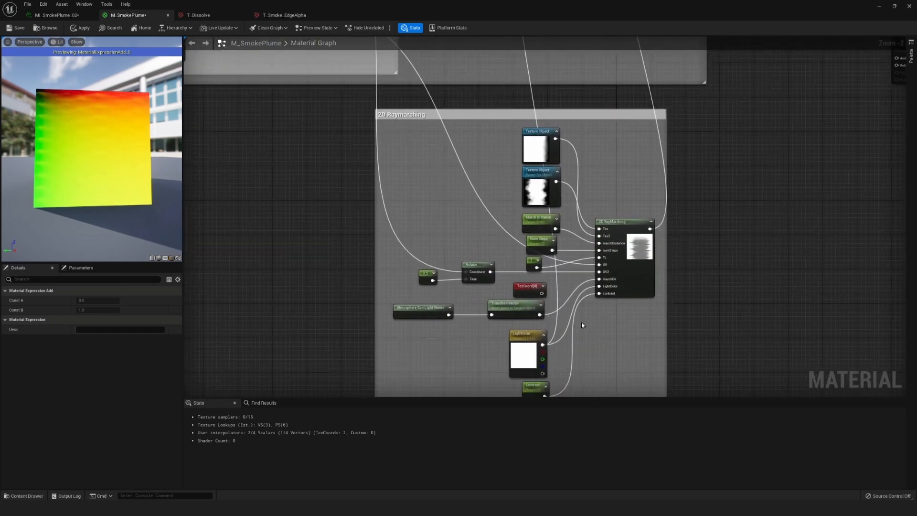
scroll(581, 322, up, 2)
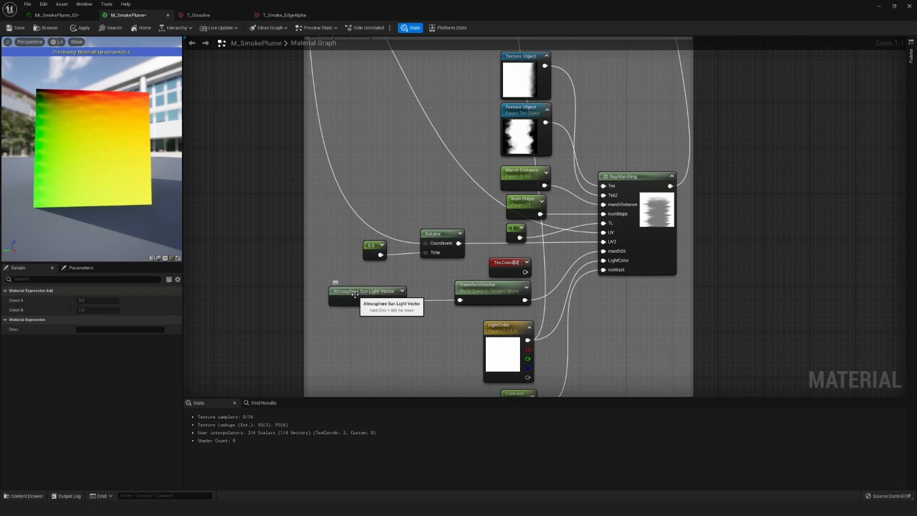
click(339, 295)
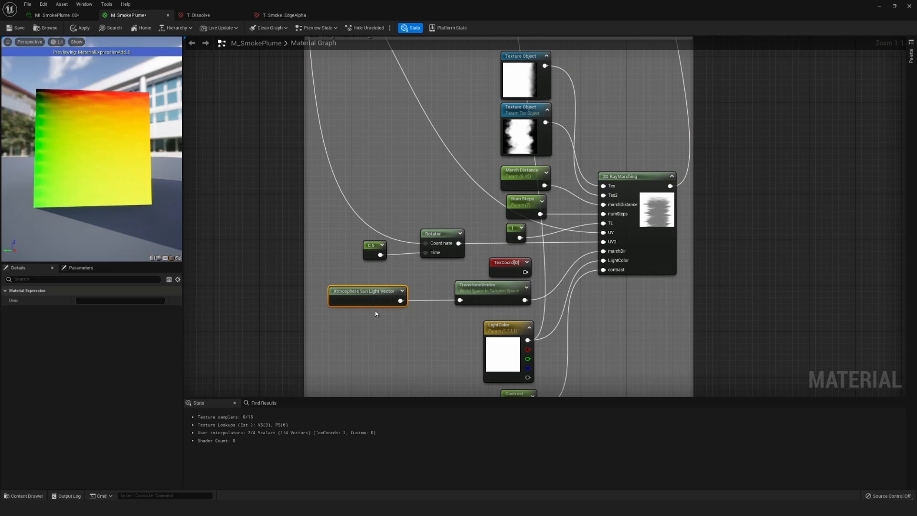
right_drag(400, 336, 375, 320)
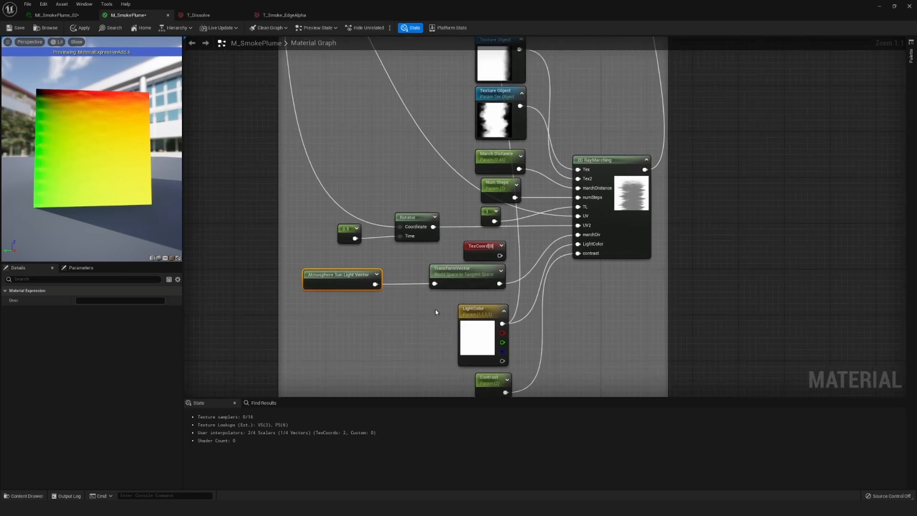
click(453, 269)
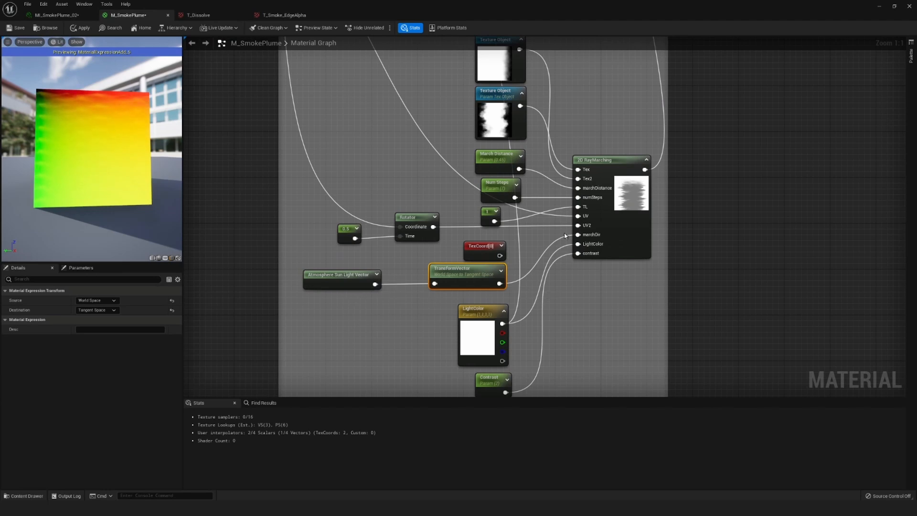
Preview the Lerp node in the Colour group and turn the preview mesh slightly to view the blended smoke.
scroll(565, 236, down, 5)
scroll(537, 266, up, 5)
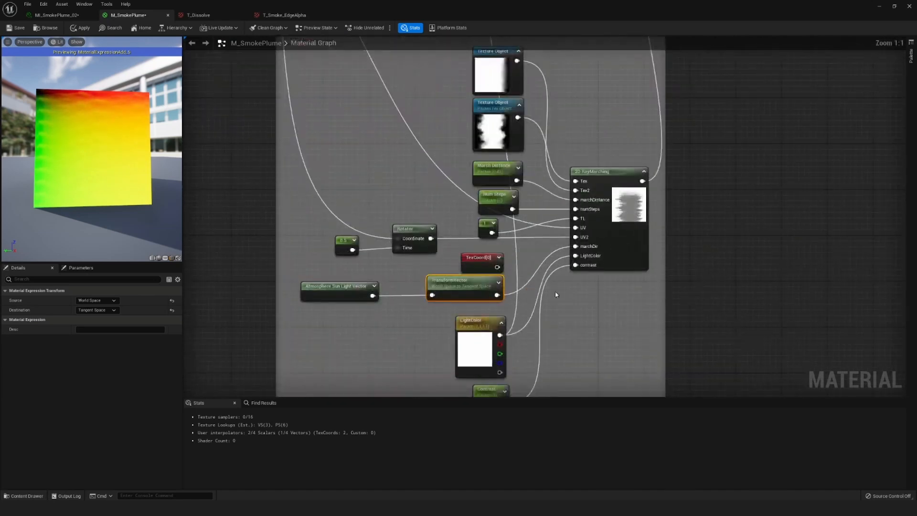
scroll(529, 266, down, 5)
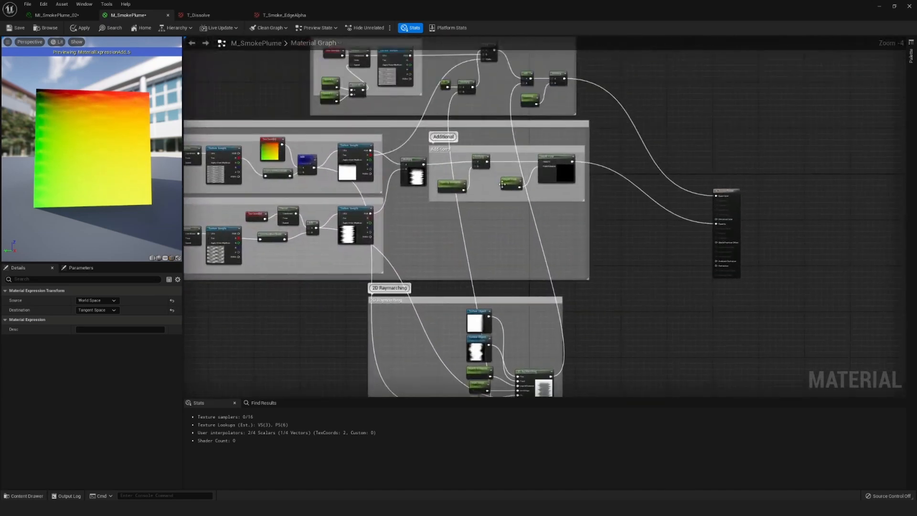
scroll(494, 232, up, 5)
right_click(297, 149)
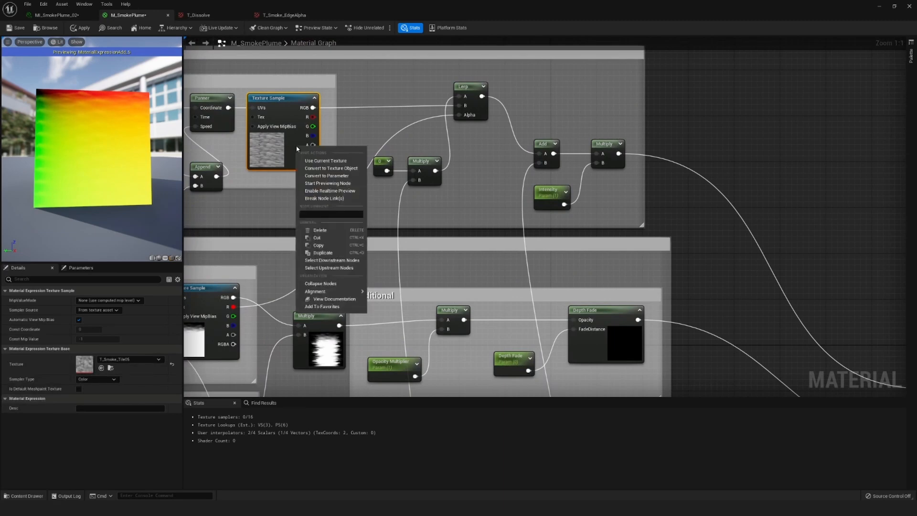
click(246, 205)
right_drag(448, 206, 522, 208)
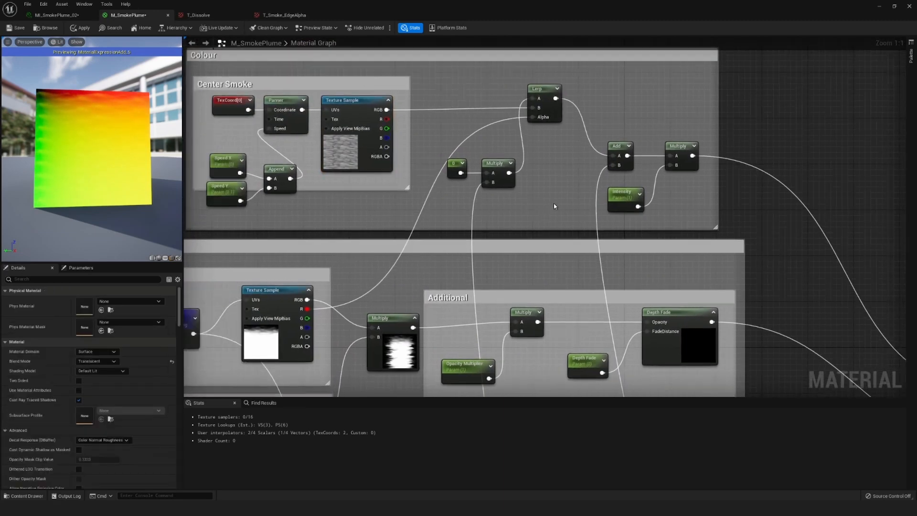
right_click(545, 94)
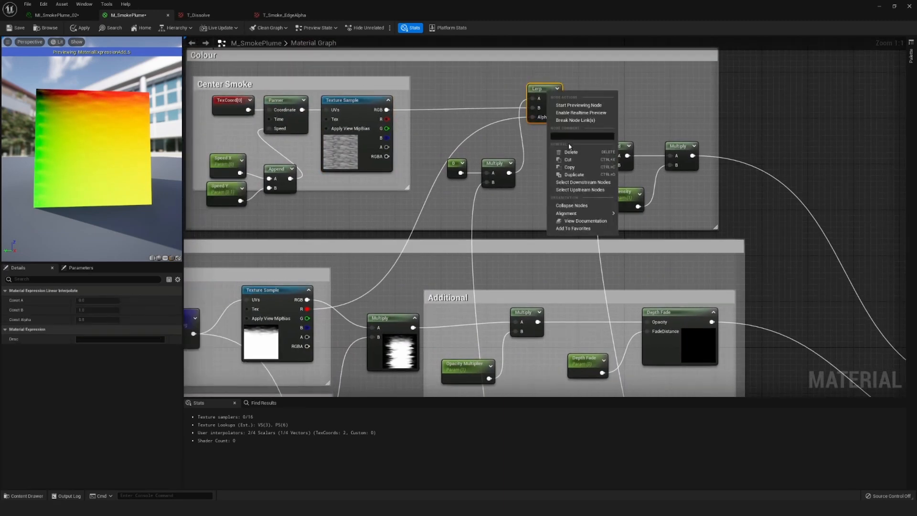
click(578, 106)
drag(102, 156, 109, 163)
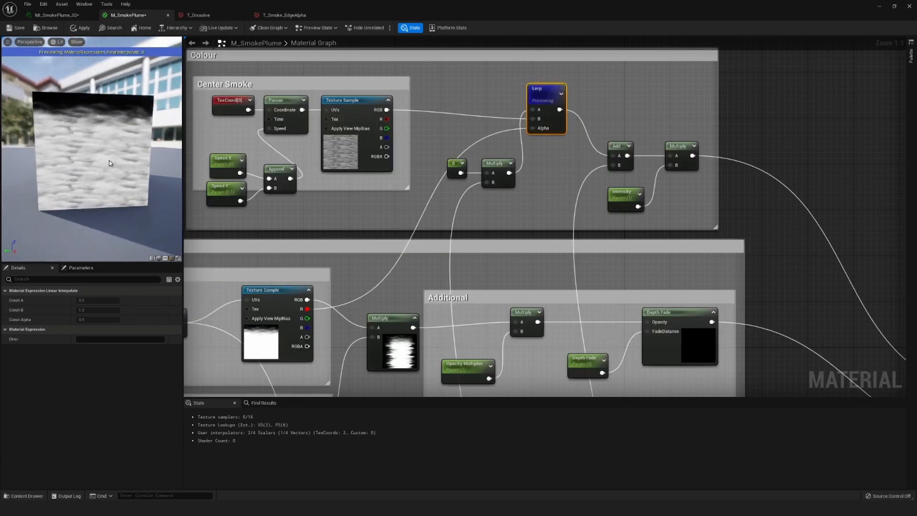
Preview the Add node in the Colour group and orbit the preview mesh to inspect the result.
right_click(619, 148)
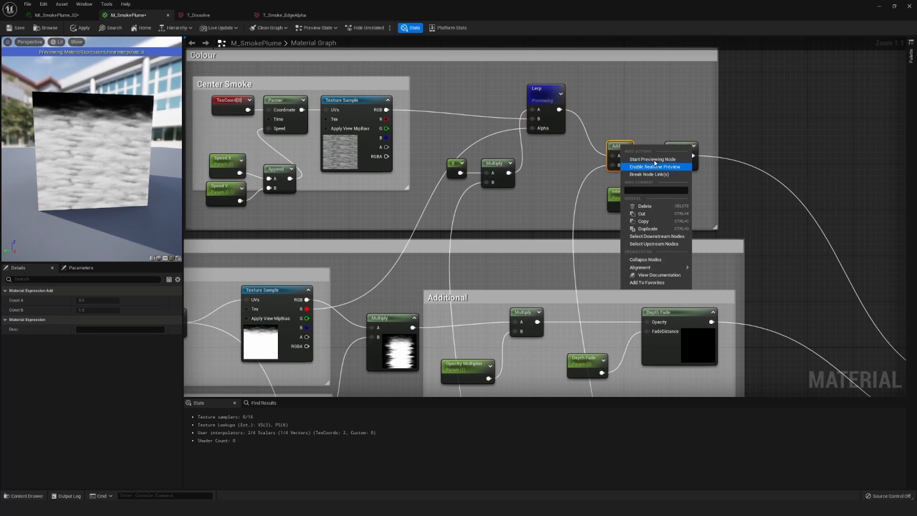
click(653, 159)
drag(98, 167, 112, 176)
drag(67, 97, 58, 95)
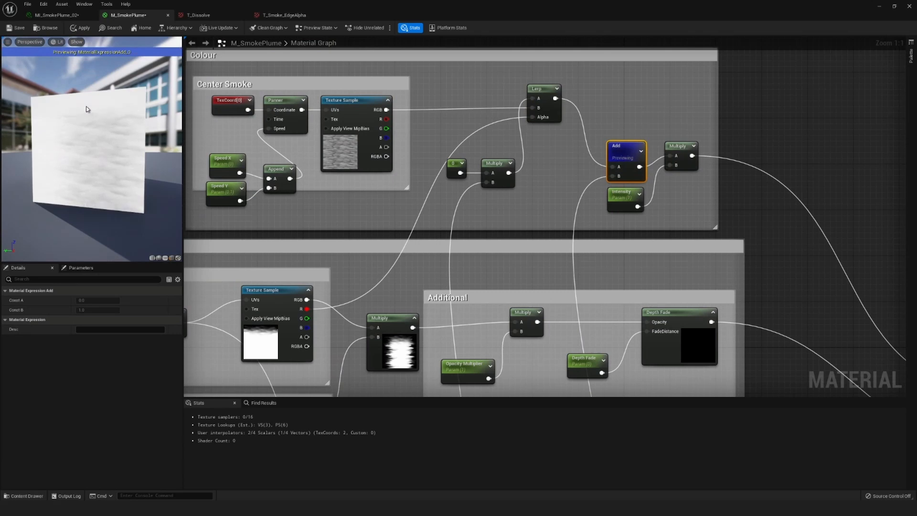
Examine how the Alpha and Additional groups feed into the Colour group of the material graph.
right_drag(444, 232, 508, 203)
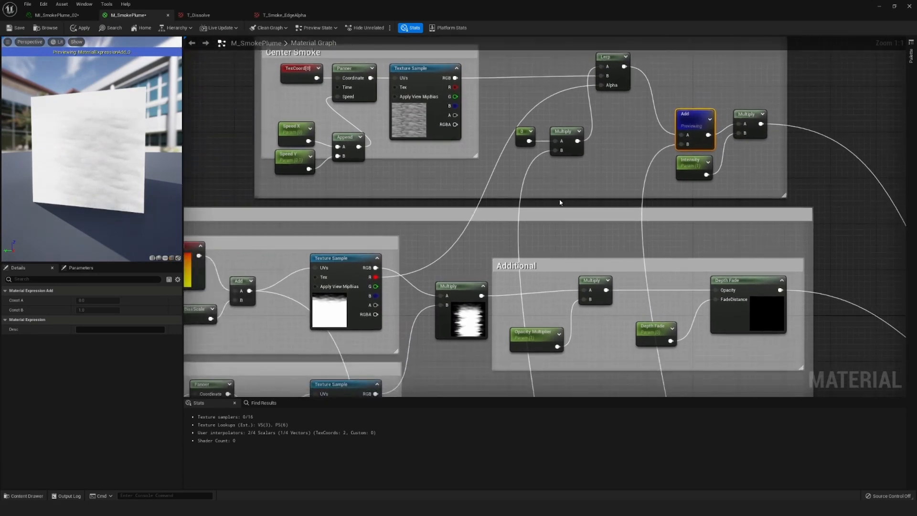
scroll(562, 202, down, 1)
right_drag(563, 223, 690, 219)
right_drag(334, 212, 463, 82)
right_drag(669, 282, 593, 289)
right_drag(644, 250, 511, 364)
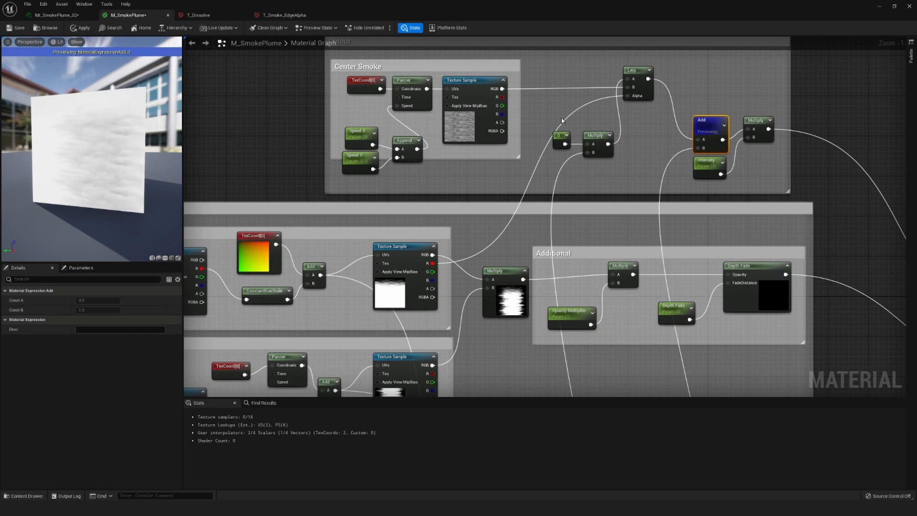
Trace the Multiply node before the Lerp to the 2D Raymarching group and select its LightColor parameter.
click(600, 152)
scroll(573, 175, down, 5)
right_drag(576, 200, 581, 155)
scroll(581, 154, up, 5)
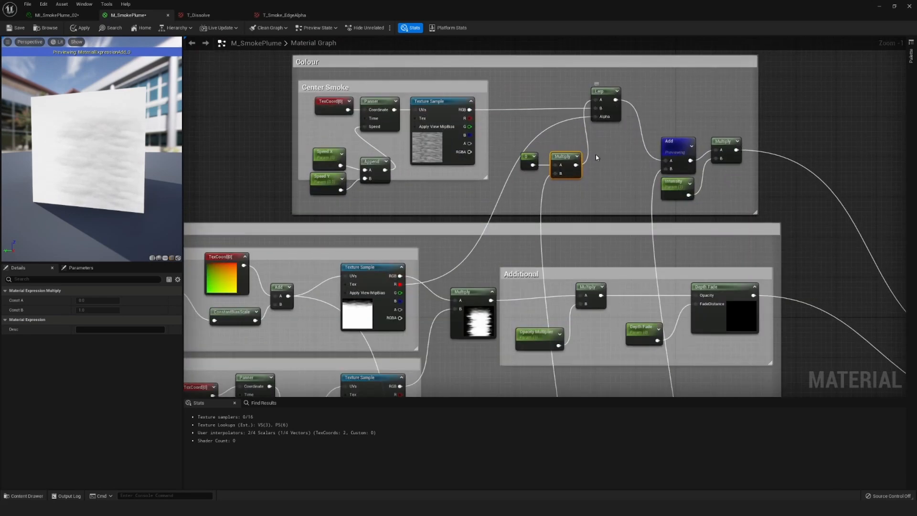
scroll(582, 146, down, 4)
right_drag(584, 376, 593, 286)
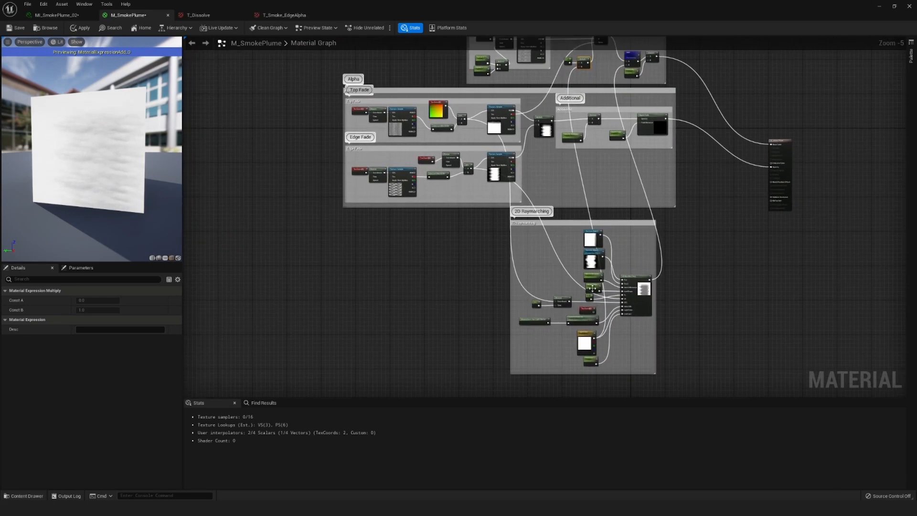
scroll(592, 285, up, 3)
right_drag(642, 330, 648, 252)
click(588, 303)
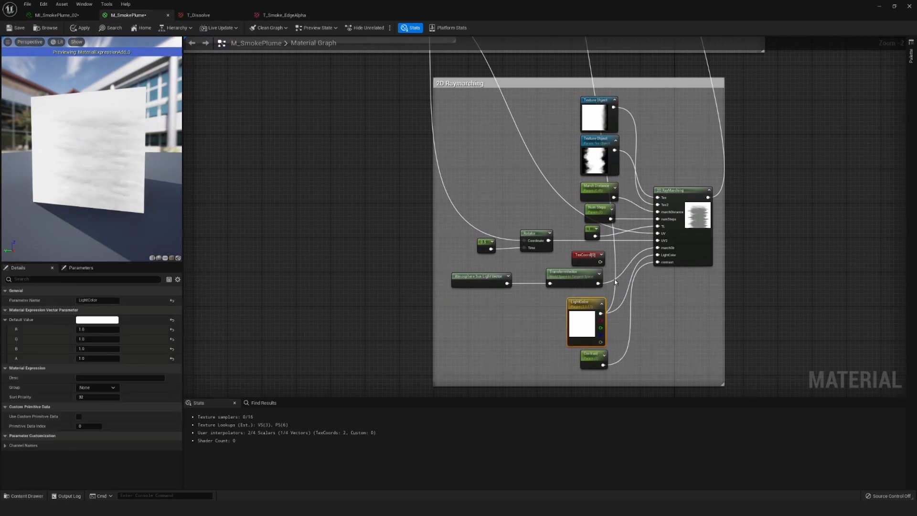
Follow the LightColor connection back up the graph and examine the Top Fade and Edge Fade groups.
scroll(615, 279, down, 5)
click(601, 243)
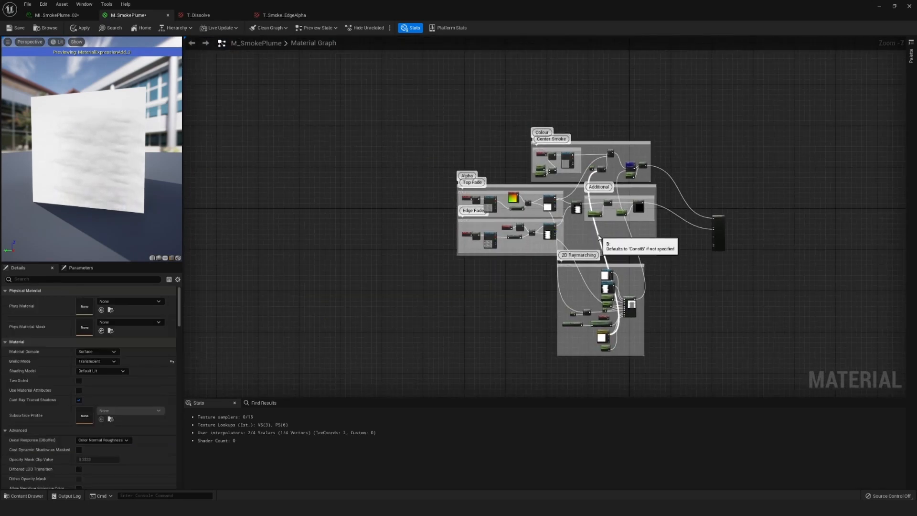
scroll(601, 182, up, 7)
right_drag(594, 104, 581, 206)
right_drag(641, 175, 669, 196)
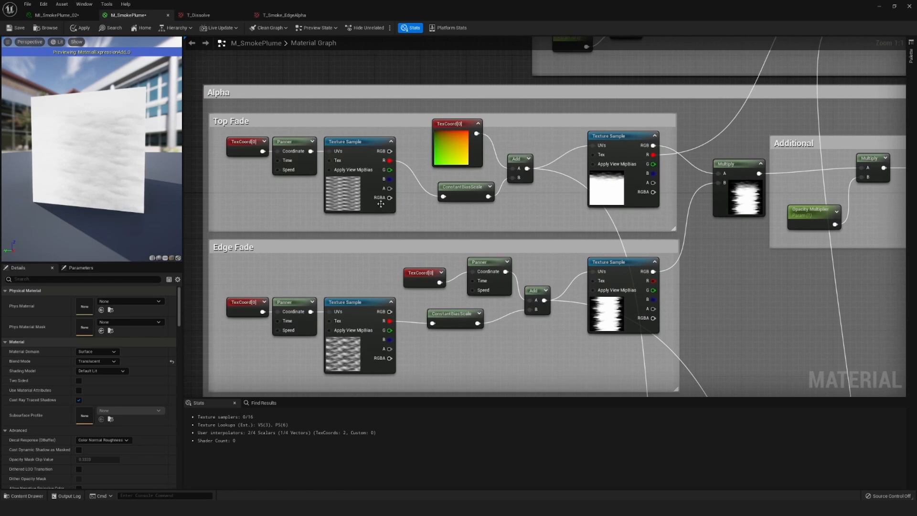
scroll(603, 241, down, 3)
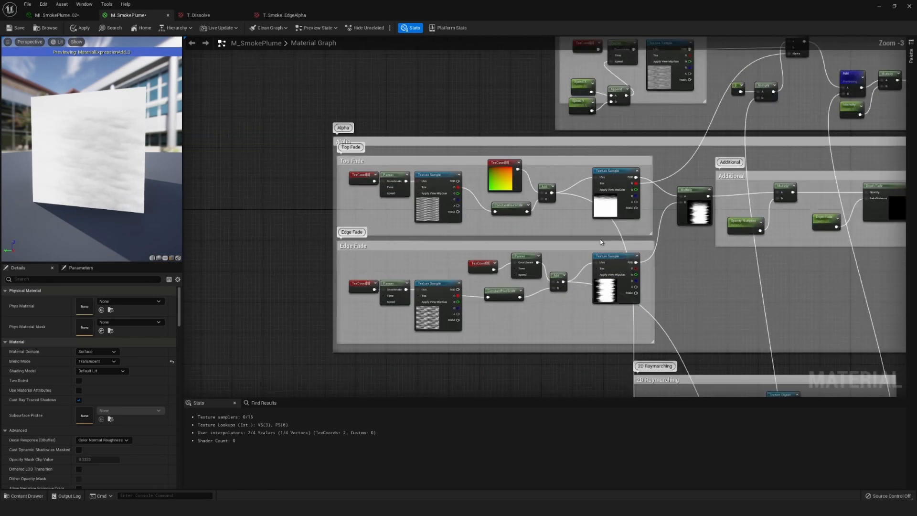
Preview the Lerp node in the Colour group, switch the preview mesh shape and orbit around it.
right_drag(740, 136, 648, 235)
scroll(691, 144, up, 2)
right_click(692, 125)
click(689, 125)
right_click(694, 130)
click(721, 152)
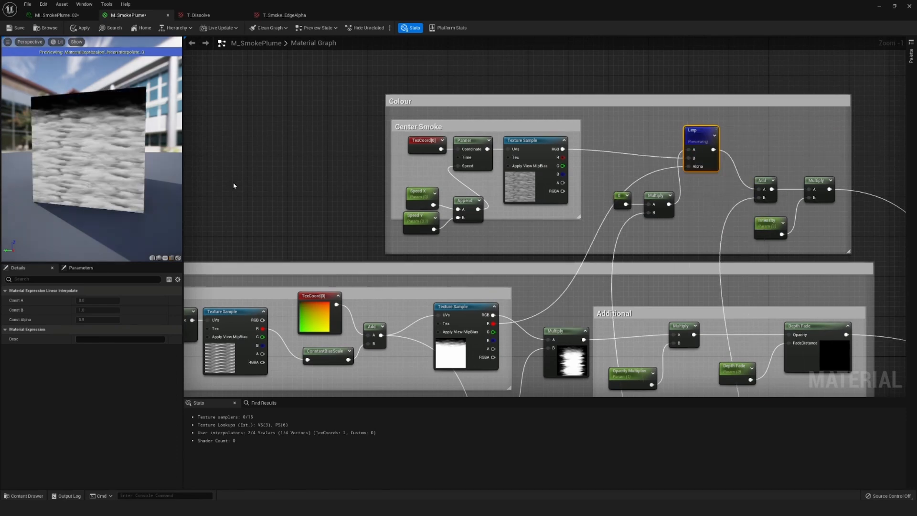
drag(67, 162, 124, 170)
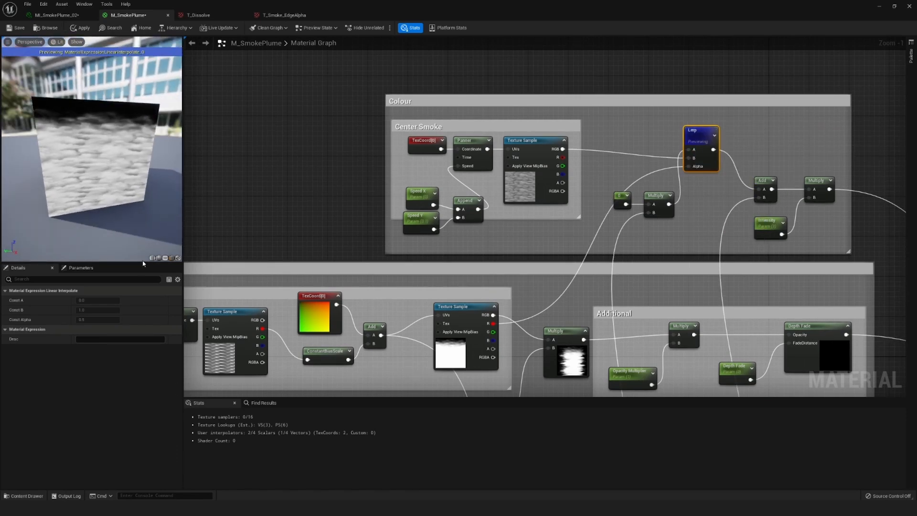
click(170, 260)
drag(86, 143, 189, 172)
Inspect the Opacity Multiplier and Intensity parameters, and switch to the MI_SmokePlume_02 material instance.
right_drag(826, 236, 610, 158)
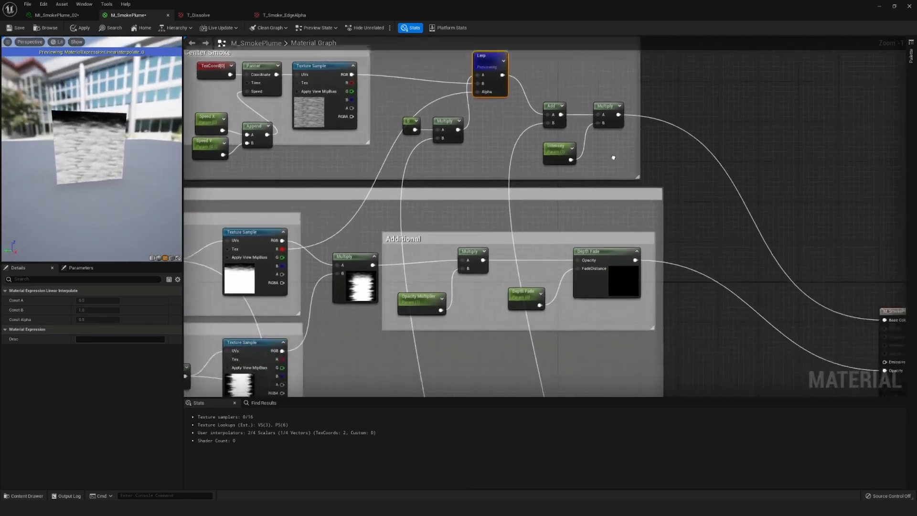
scroll(493, 350, up, 1)
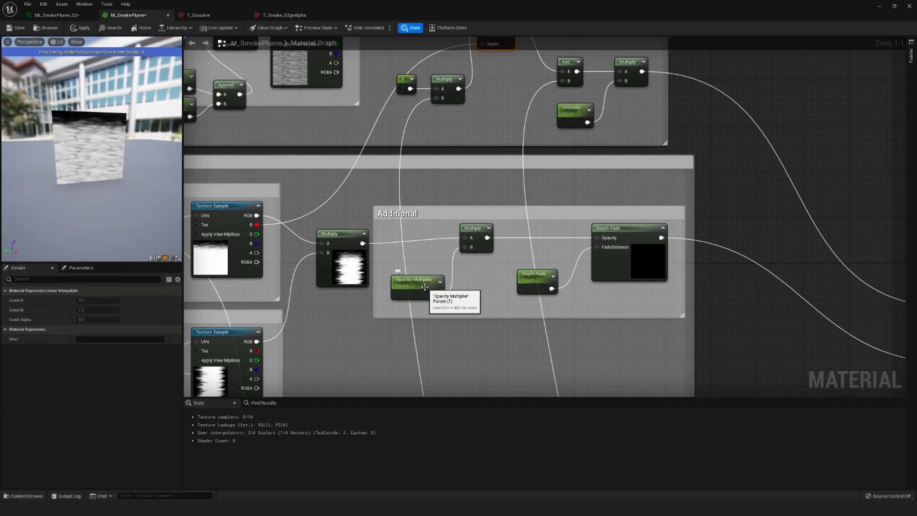
right_drag(601, 154, 583, 247)
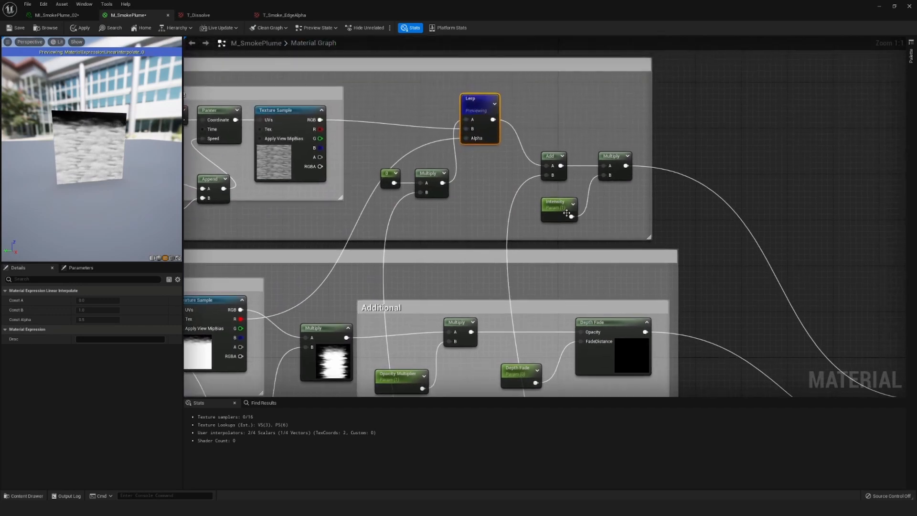
drag(556, 204, 561, 205)
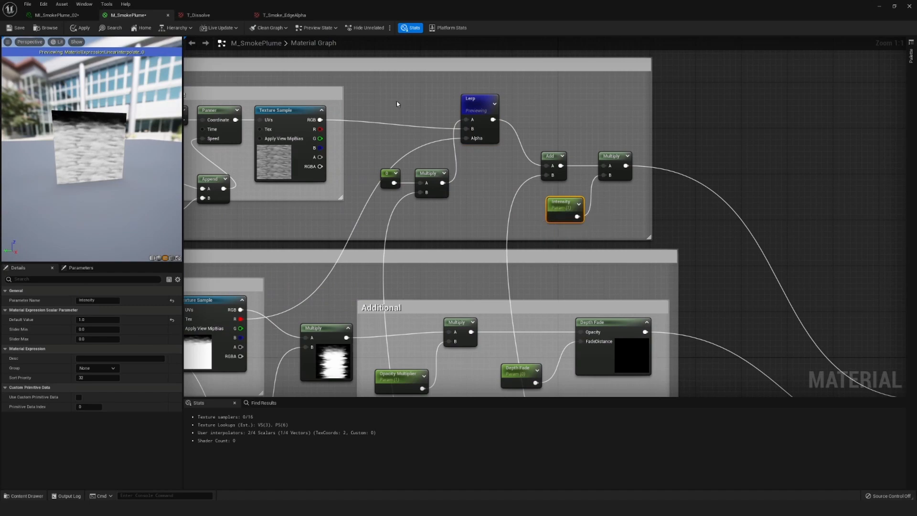
click(52, 15)
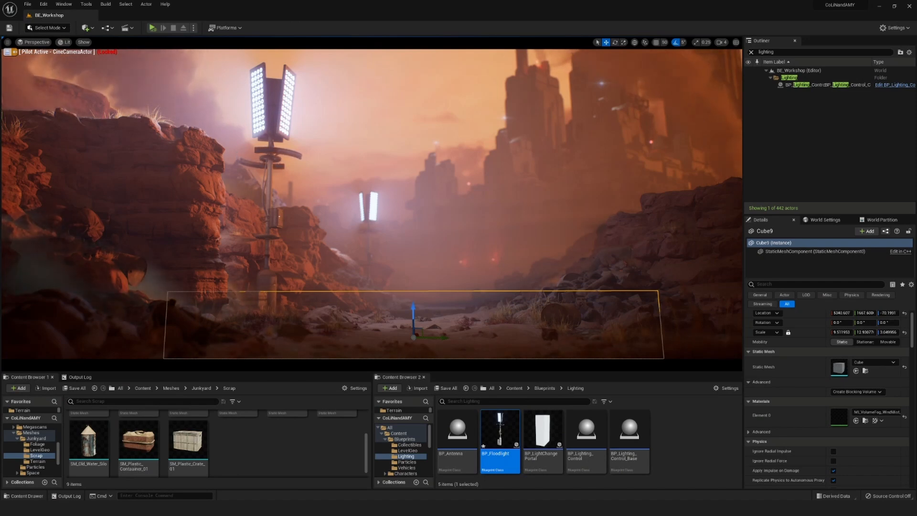
In the level, select the SM_Bend_Plane5 smoke plume, open its static mesh for editing and orbit around it.
click(603, 82)
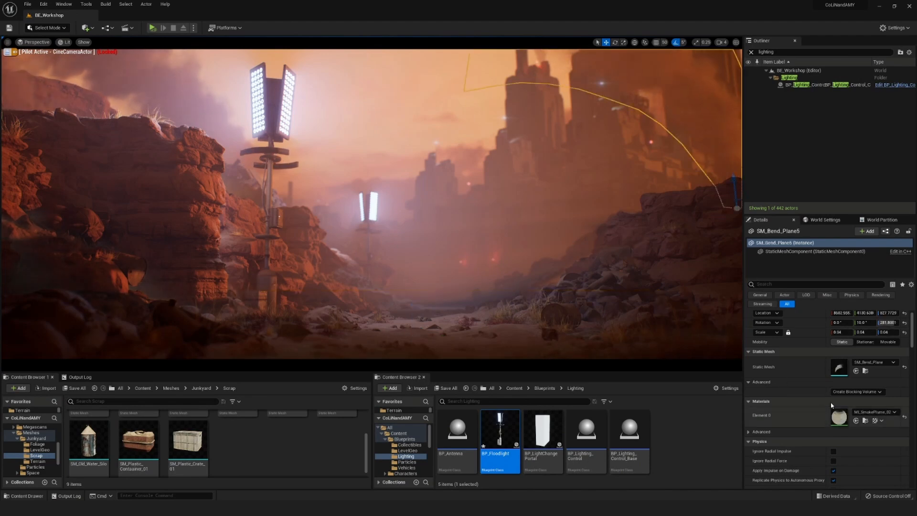
double_click(839, 367)
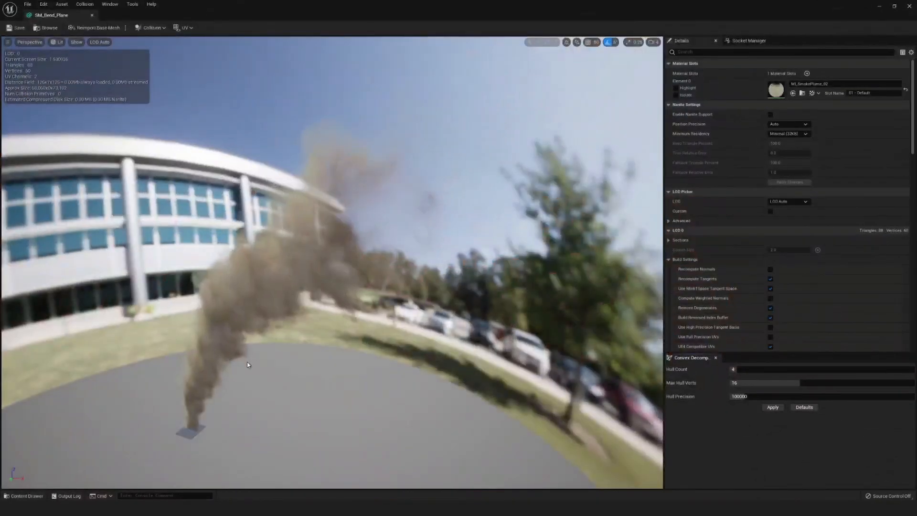
scroll(216, 391, down, 3)
drag(218, 390, 268, 353)
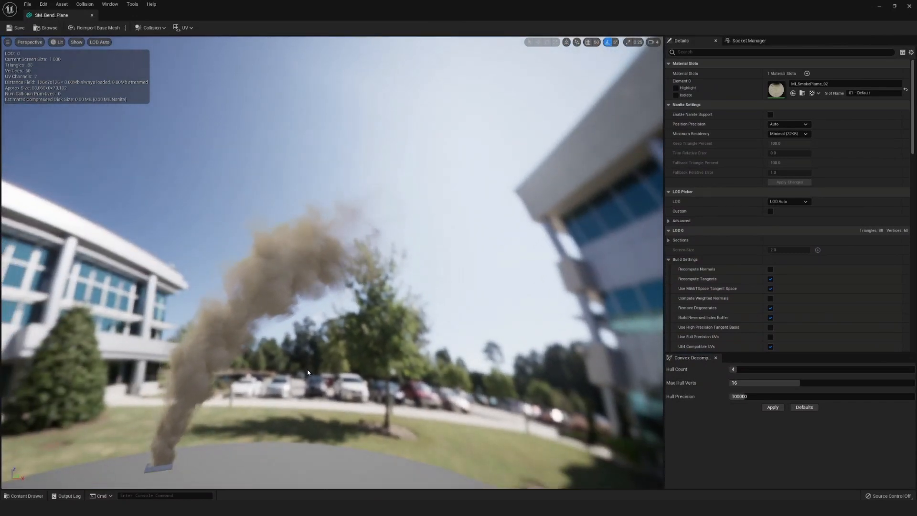
Inspect the bend plane mesh in Wireframe view mode, and return the viewport to Lit.
click(77, 42)
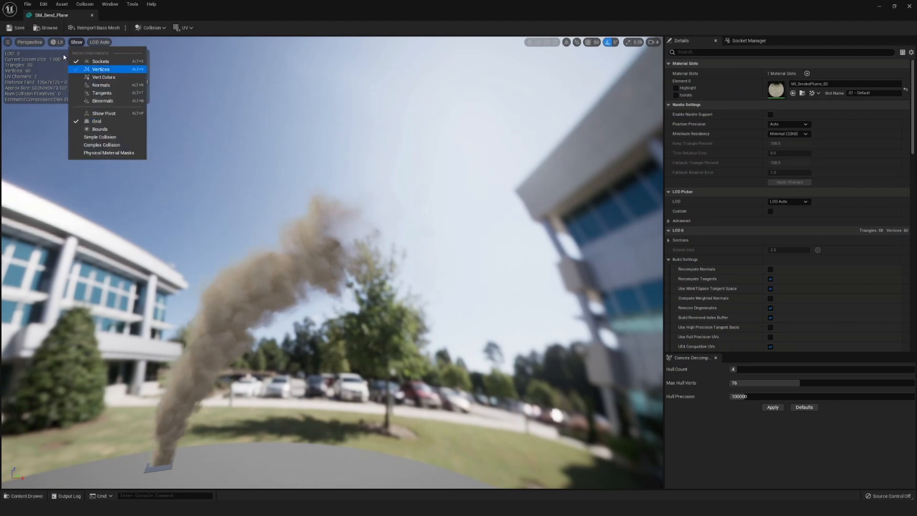
click(58, 42)
click(82, 77)
drag(232, 352, 225, 411)
drag(231, 334, 251, 354)
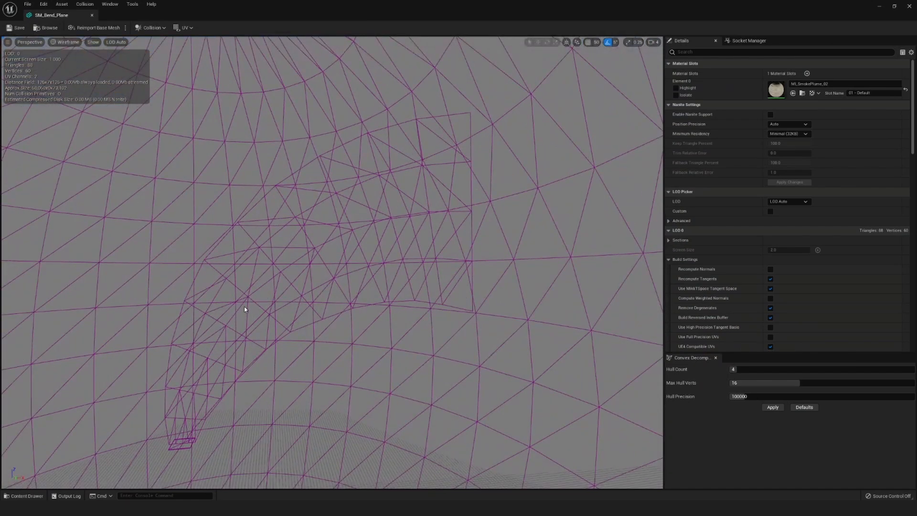
click(67, 42)
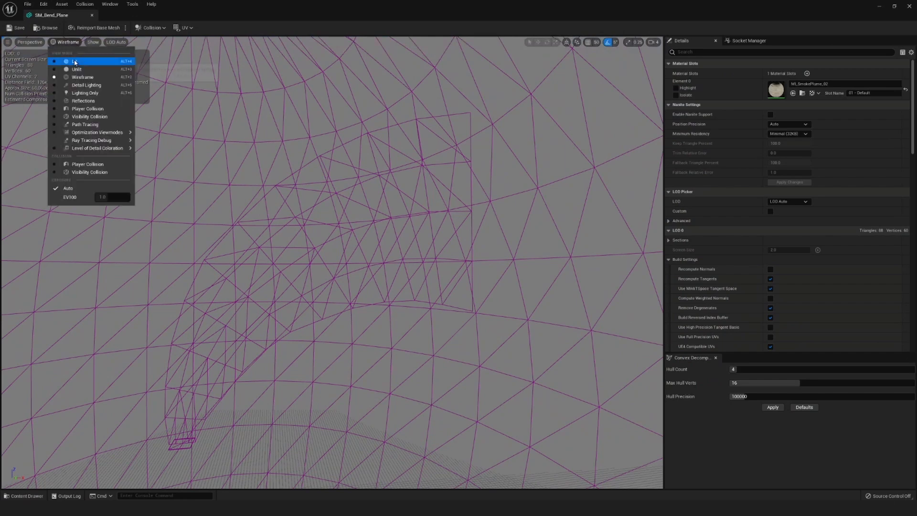
click(74, 61)
Display the UV Channel 0 layout of the bend plane mesh.
click(184, 27)
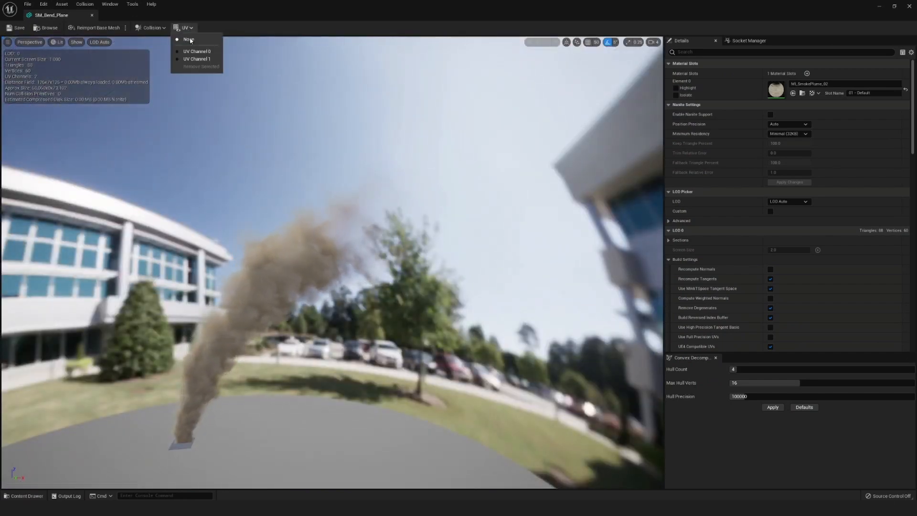
click(214, 59)
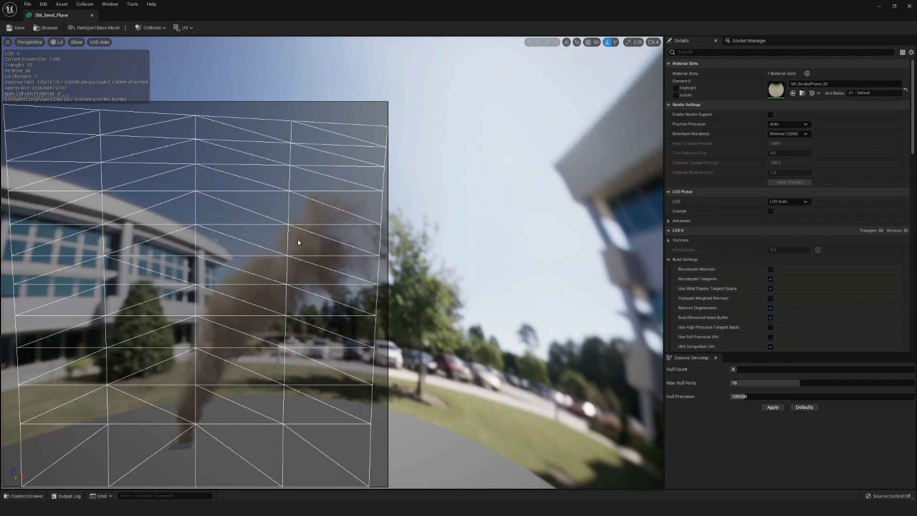
click(185, 28)
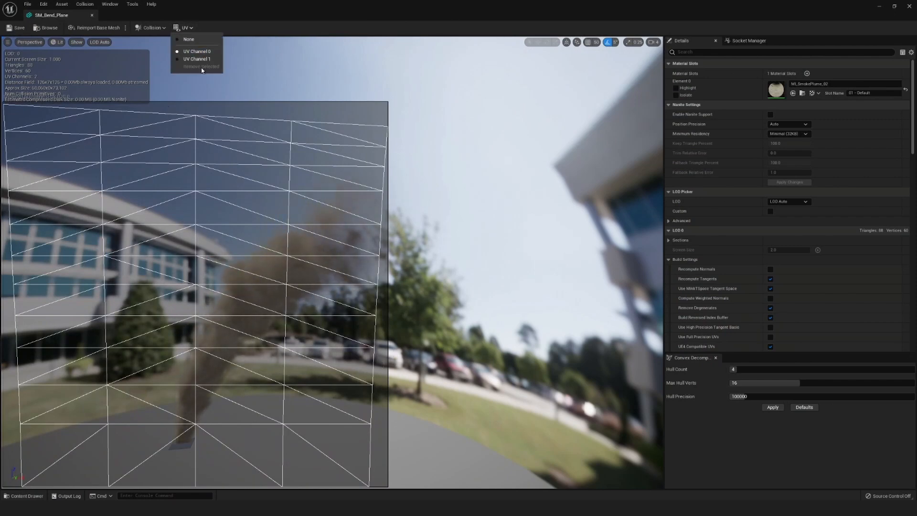
click(191, 51)
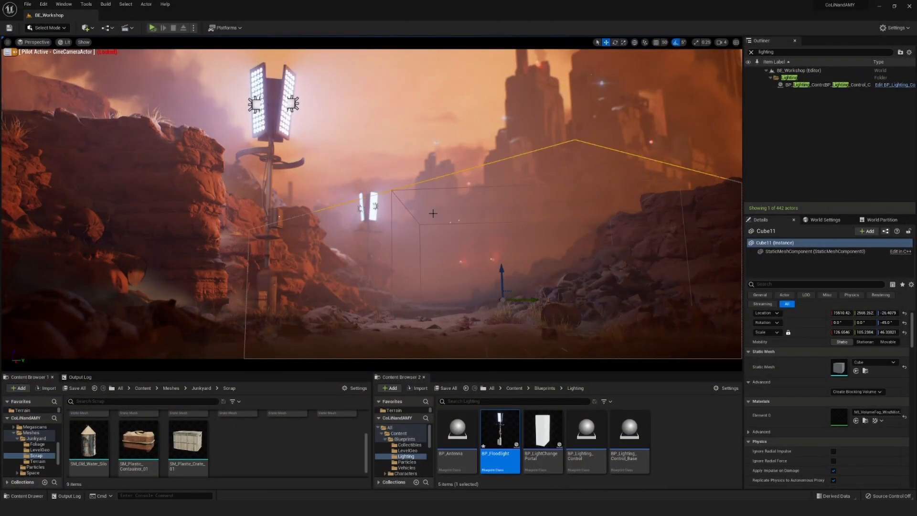
Back in the level, try rotating the SM_Bend_Plane6 smoke plume near the floodlight and undo the rotation.
click(433, 213)
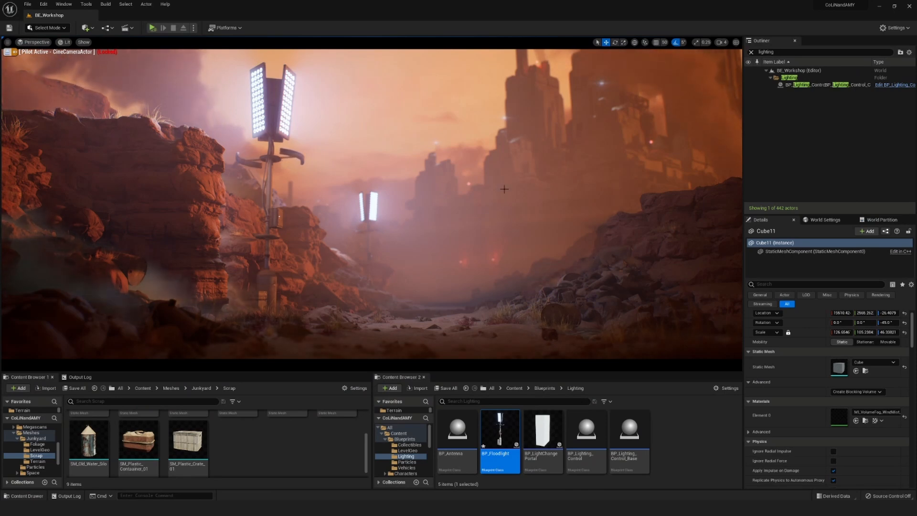
click(190, 104)
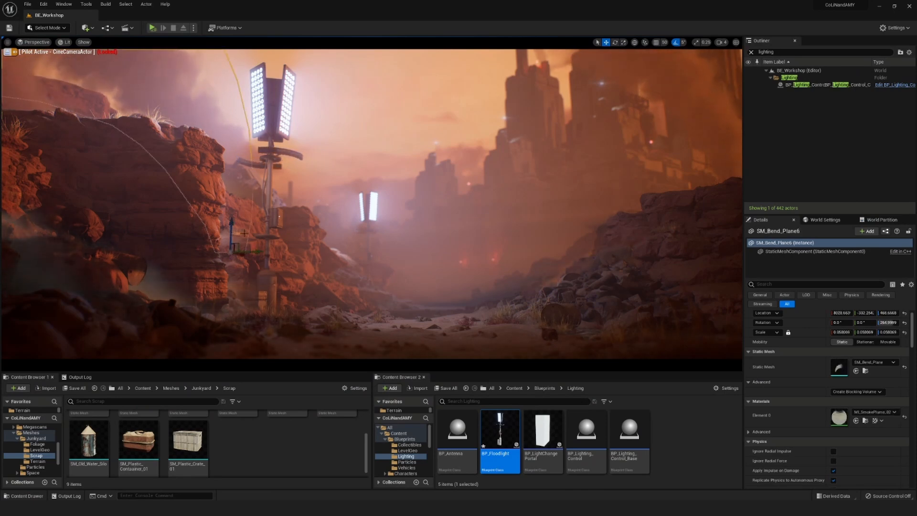
key(e)
mouse_move(242, 249)
mouse_down()
mouse_move(264, 258)
mouse_move(246, 249)
mouse_up()
key(ctrl+z)
Rotate the SM_Bend_Plane5 smoke plume about its vertical axis to roughly 286.8°.
click(702, 138)
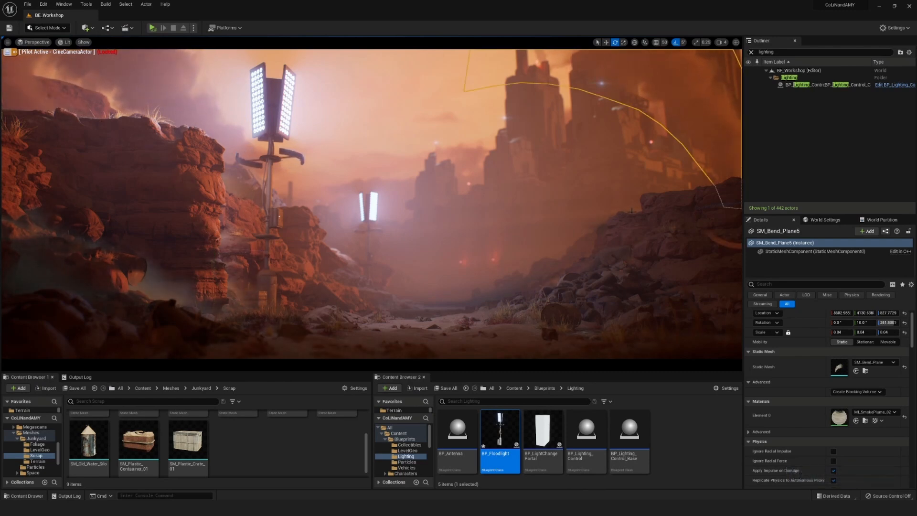
drag(719, 205, 747, 204)
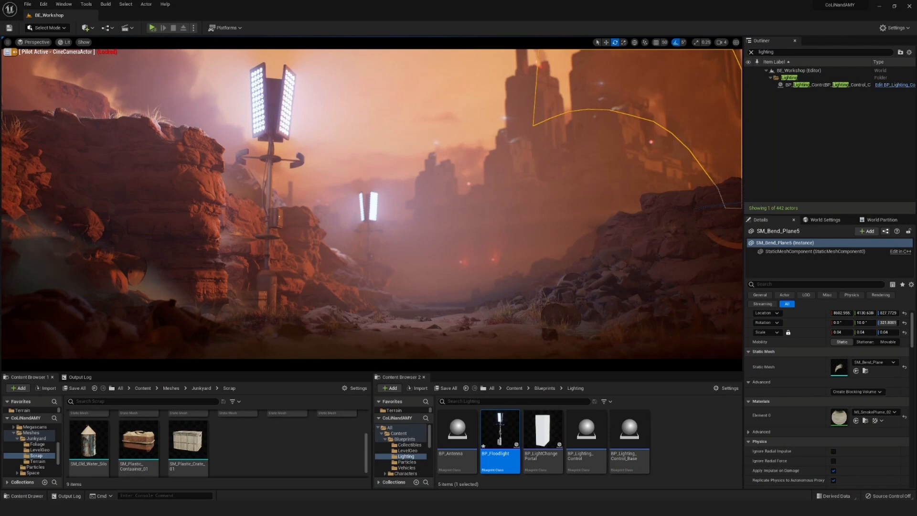
drag(712, 205, 681, 206)
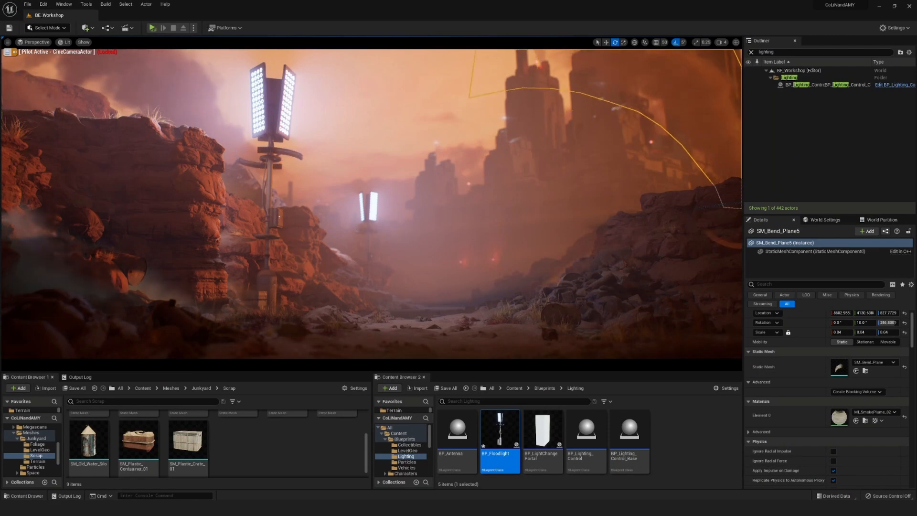
Stop piloting the CineCameraActor and fly through the canyon to examine the smoke plumes and fog.
click(7, 52)
click(295, 242)
key(w)
right_drag(277, 248, 299, 241)
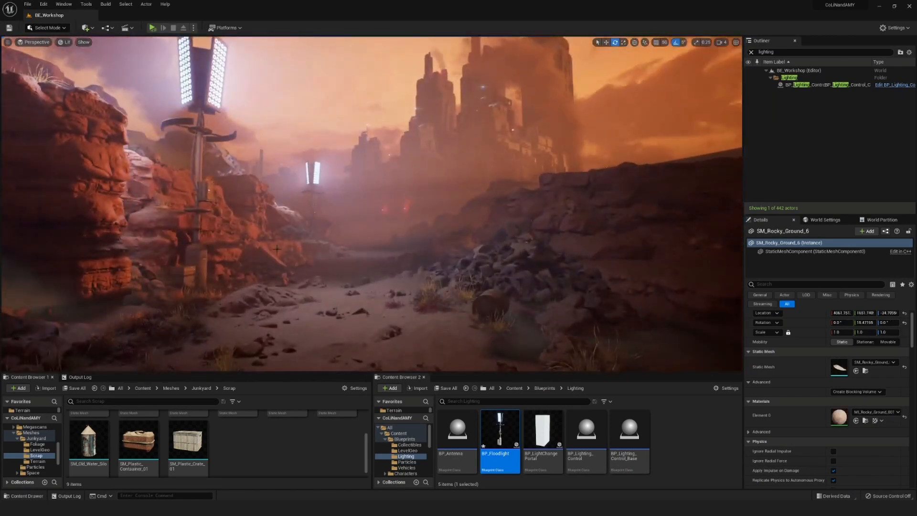
right_drag(272, 239, 296, 232)
key(w)
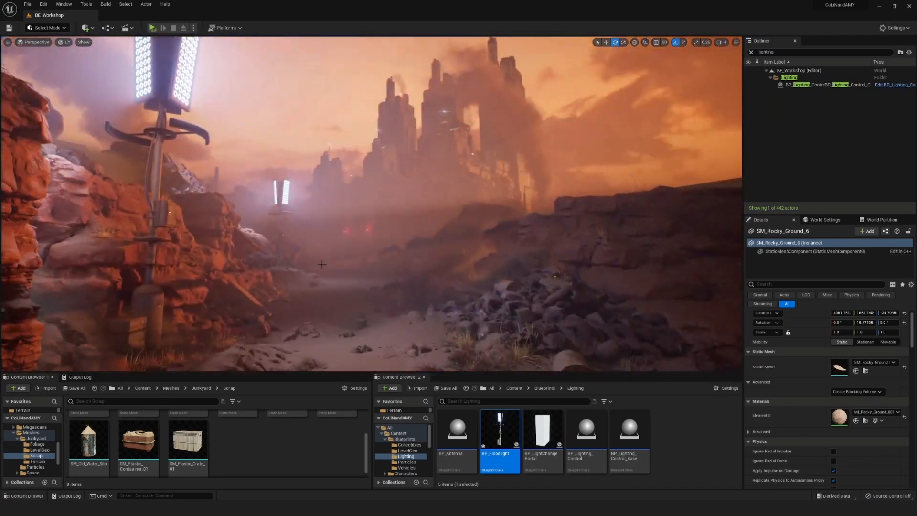
mouse_move(322, 264)
right_down()
mouse_move(287, 253)
mouse_move(399, 251)
mouse_move(420, 237)
mouse_move(325, 250)
right_up()
key(w)
key(s)
key(w)
right_drag(378, 188, 396, 224)
key(w)
key(w)
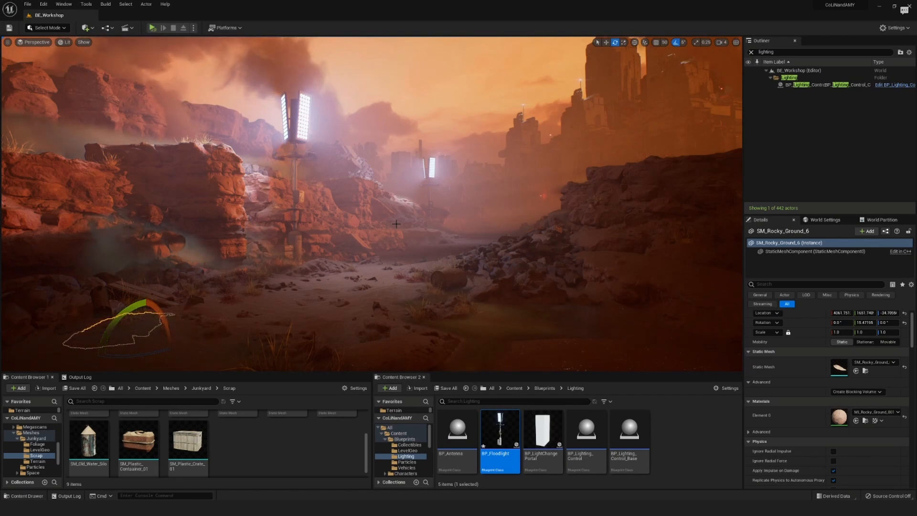
Fly back to the floodlights in the canyon and look through the CineCameraActor.
right_drag(350, 300, 327, 271)
key(w)
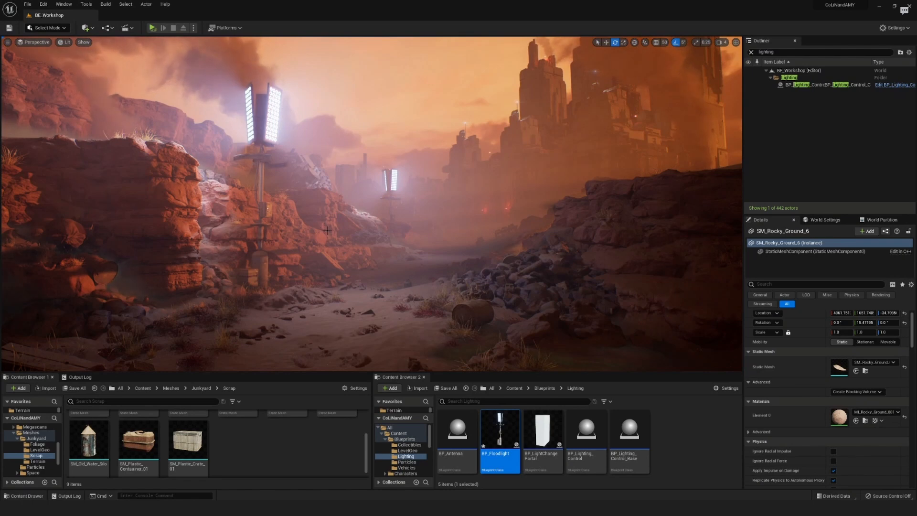
click(29, 42)
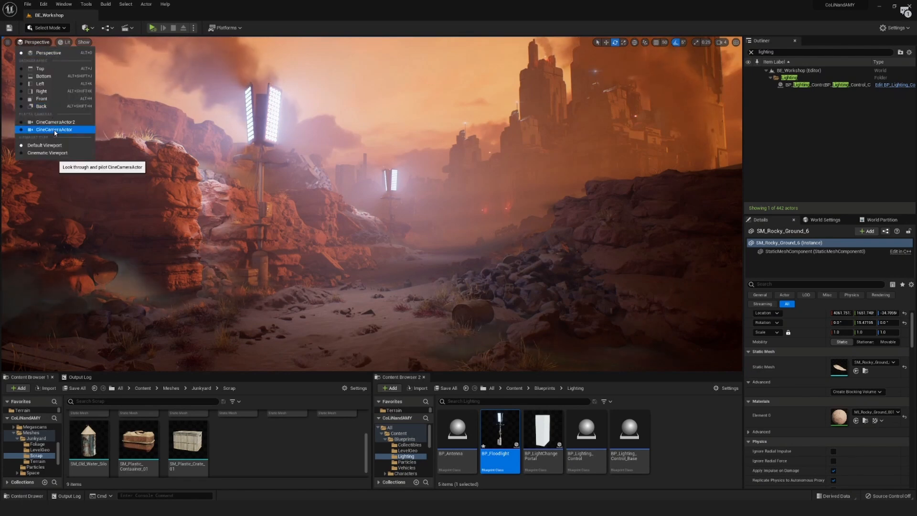
click(29, 130)
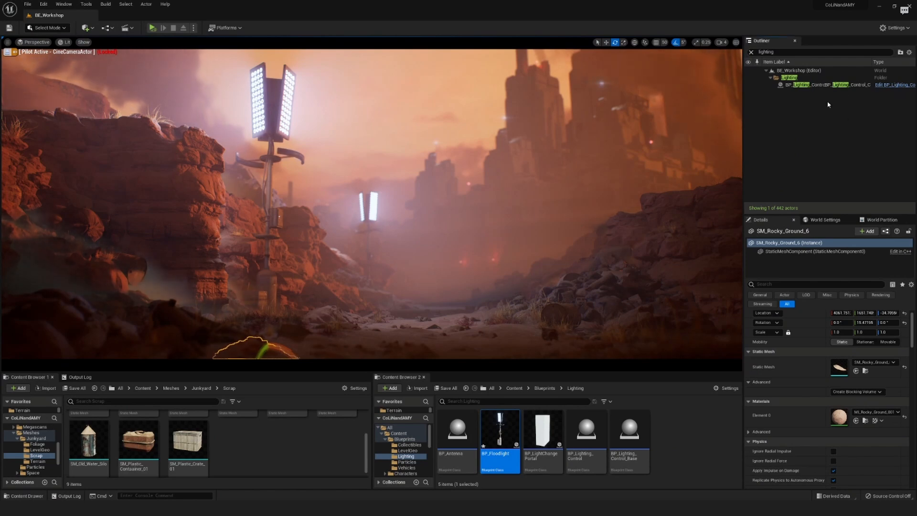
Change the presets of BP_Lighting_Control to switch the canyon from sunset to daylight lighting.
click(812, 84)
click(833, 391)
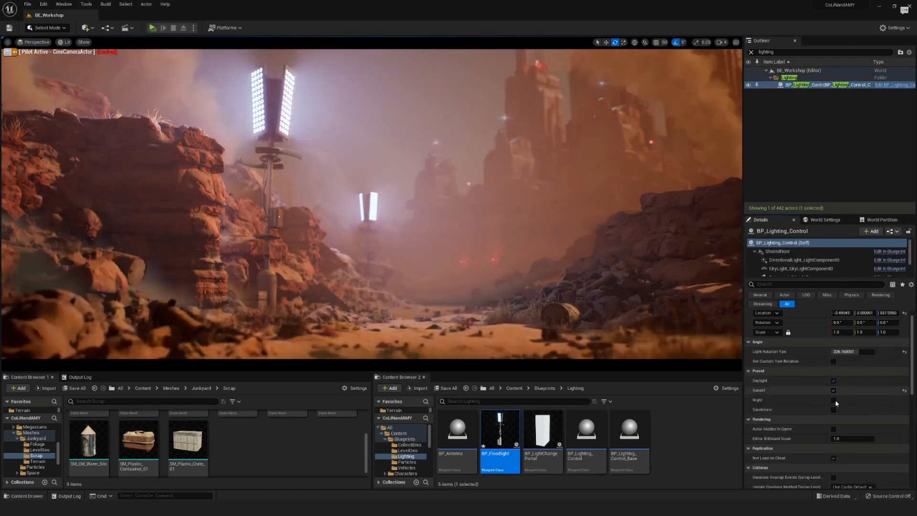
click(833, 400)
Inspect the Cube9 fog volume and SM_Sandstone_Cliff_Base16 through the camera, toggling game view to hide the editor overlays.
click(432, 310)
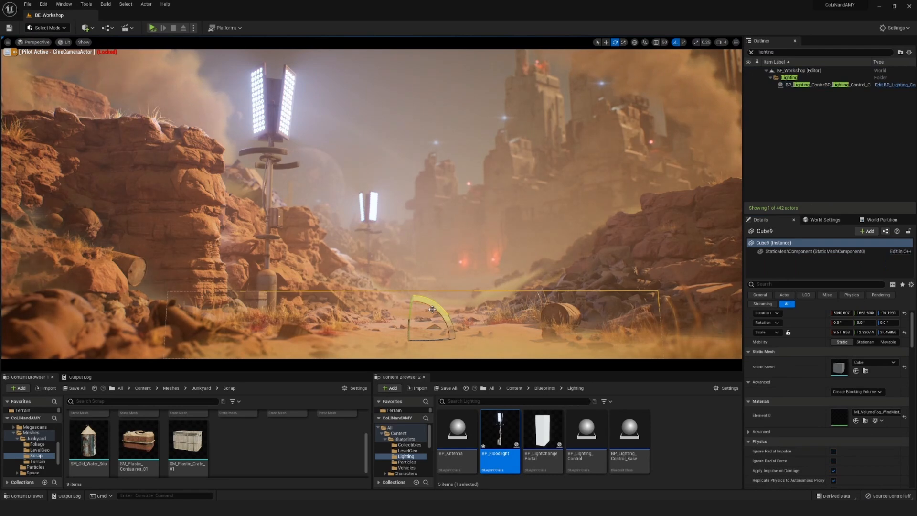
key(g)
key(g)
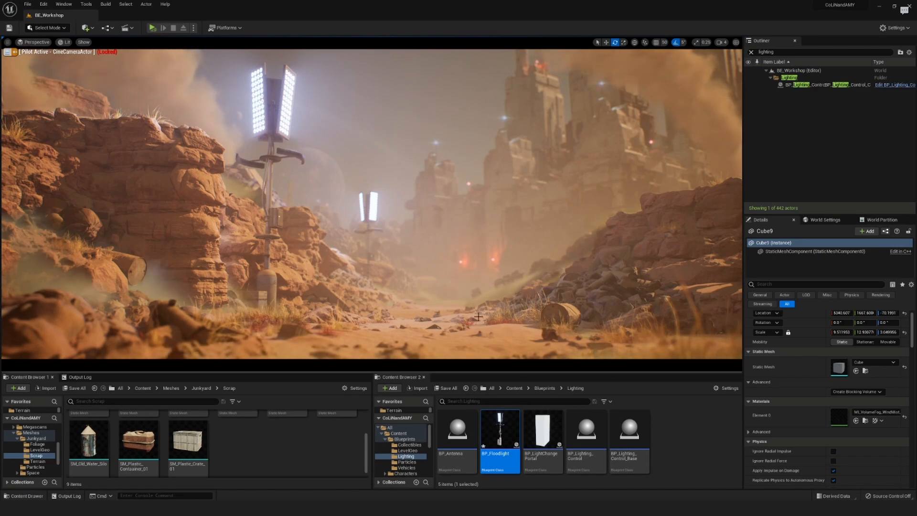
click(237, 279)
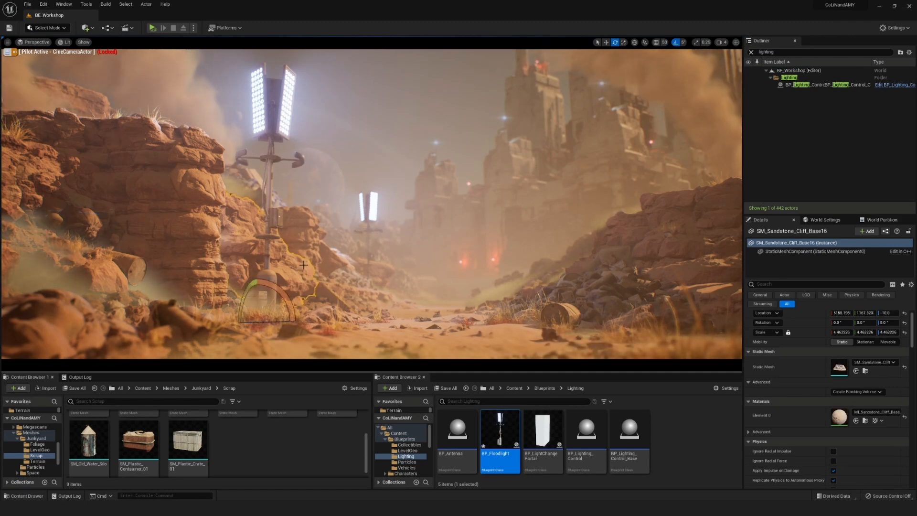
click(303, 264)
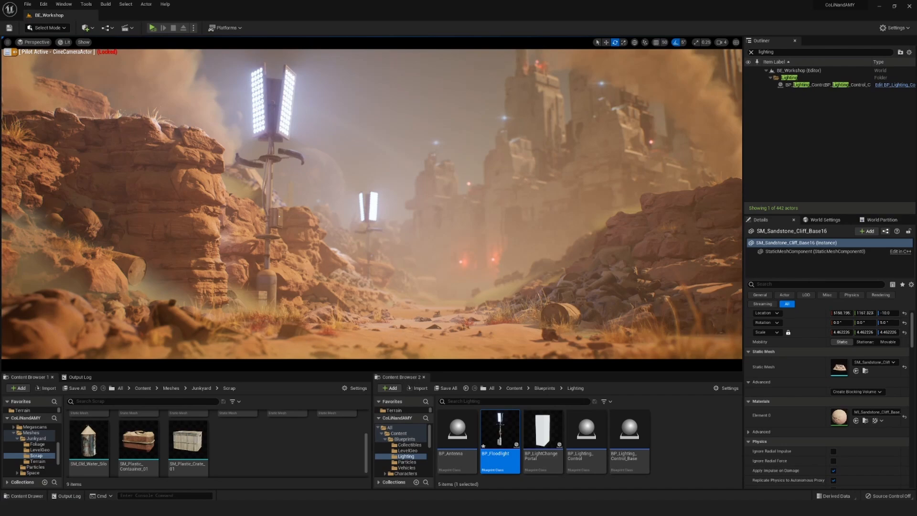
Stop piloting the camera and fly down the canyon to examine the trash heap behind the barrel.
click(423, 326)
right_drag(423, 325, 361, 243)
right_click(361, 243)
click(249, 234)
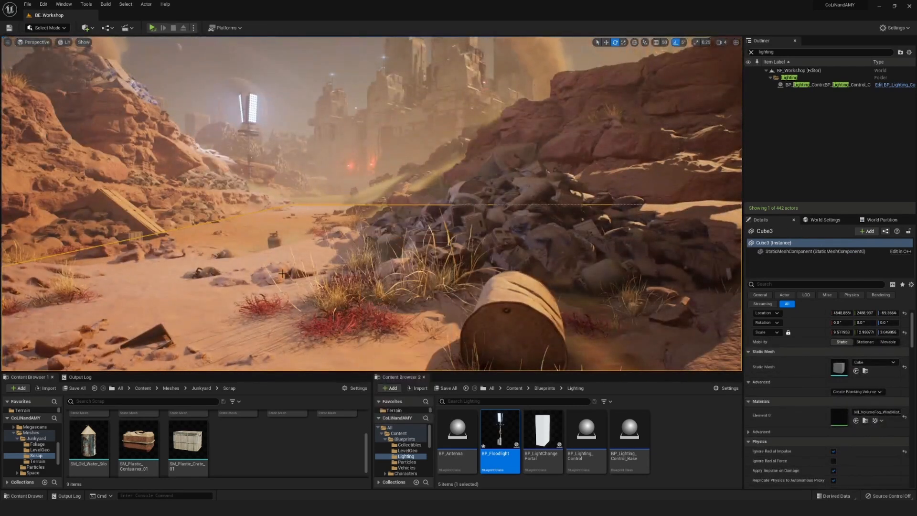
right_drag(315, 288, 315, 280)
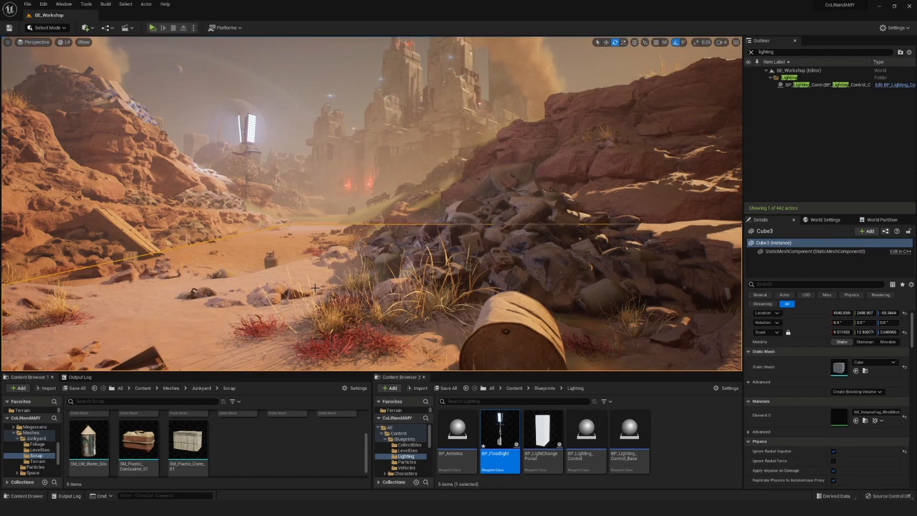
key(s)
right_drag(315, 279, 318, 276)
key(w)
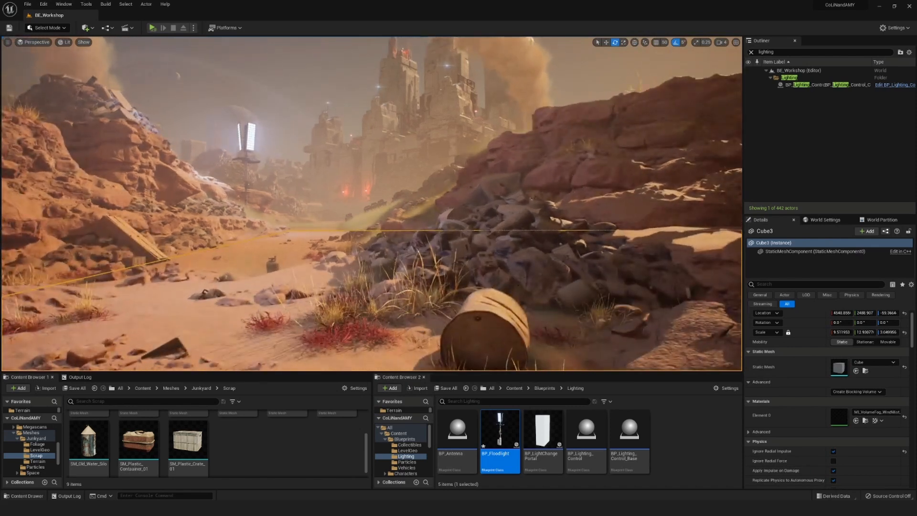
Try lifting SM_Trash_Pile_4m_59 above the heap to show the whole mesh, and undo the move.
click(484, 274)
key(w)
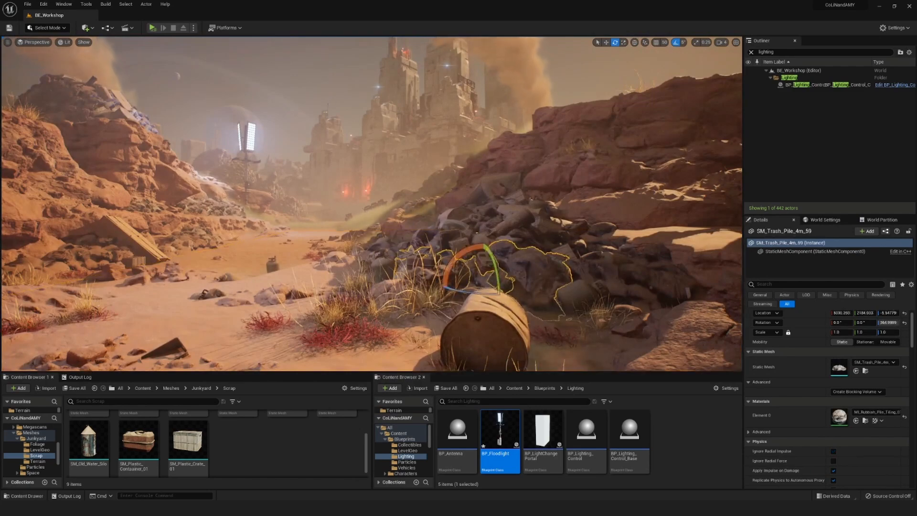
drag(484, 268, 484, 138)
key(f)
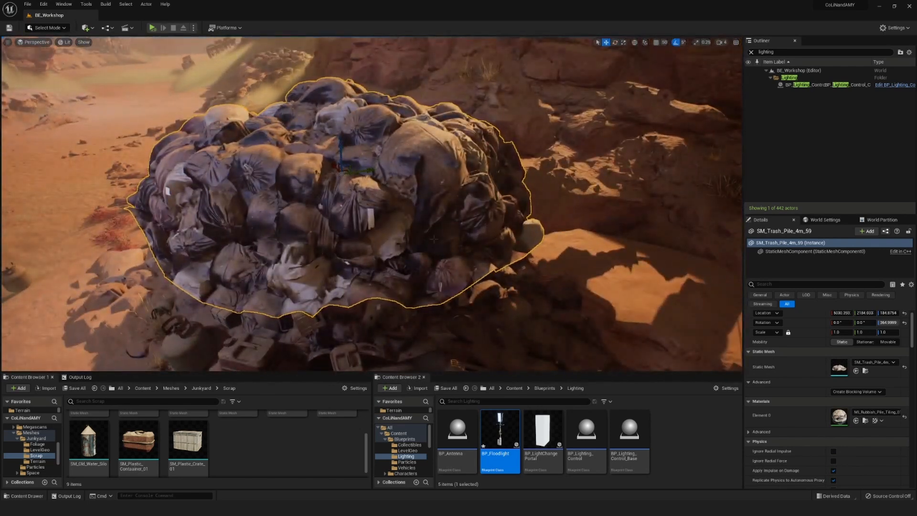
scroll(373, 203, down, 5)
right_drag(420, 234, 420, 211)
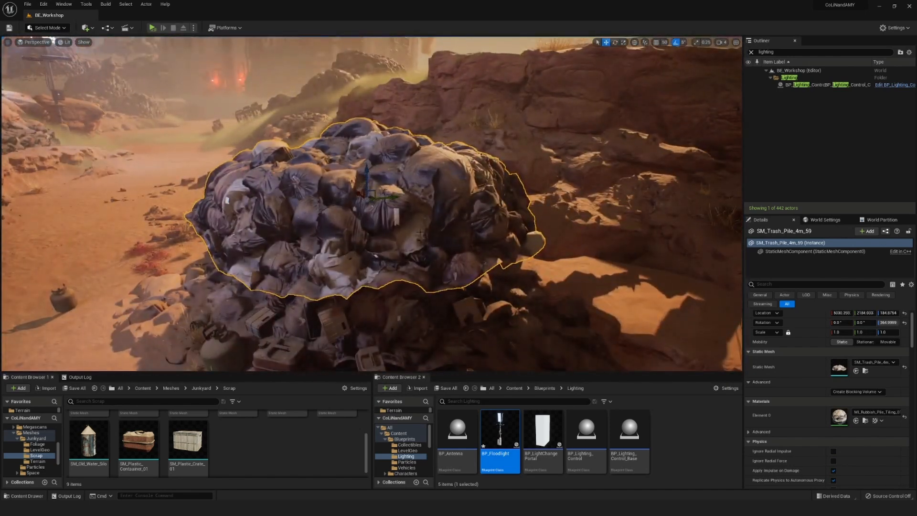
key(ctrl+z)
mouse_move(420, 232)
right_down()
mouse_move(411, 215)
mouse_move(372, 197)
mouse_move(291, 196)
mouse_move(350, 194)
mouse_move(426, 223)
right_up()
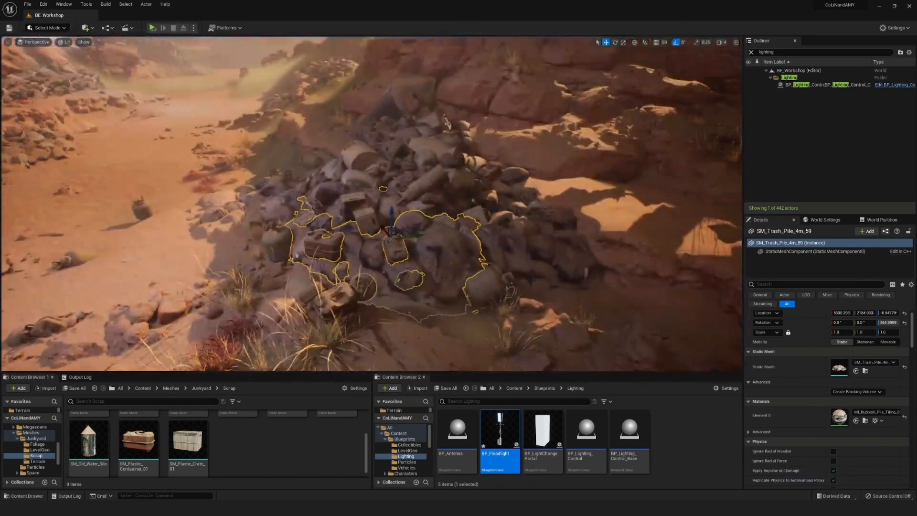
Try raising SM_Plastic_Crate_4 out of the trash heap, and undo the move.
click(248, 257)
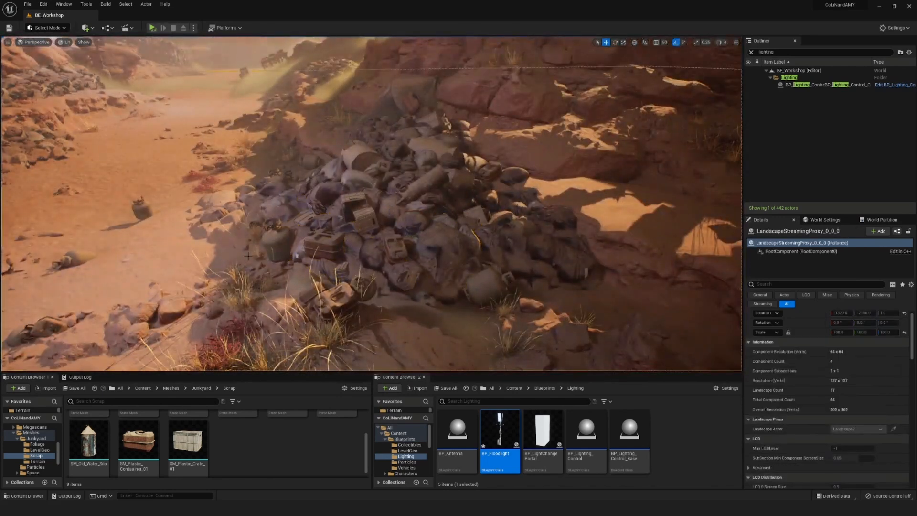
click(367, 221)
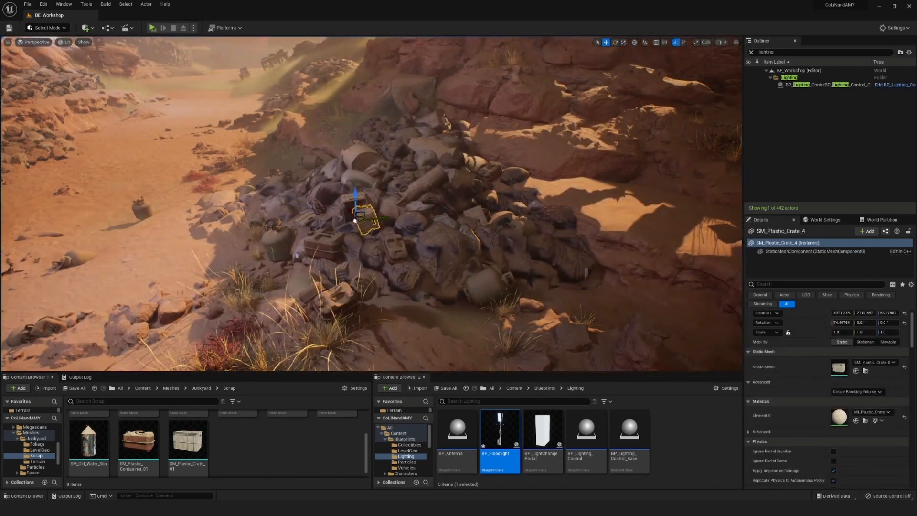
mouse_move(367, 221)
right_down()
mouse_move(334, 219)
mouse_move(380, 222)
right_up()
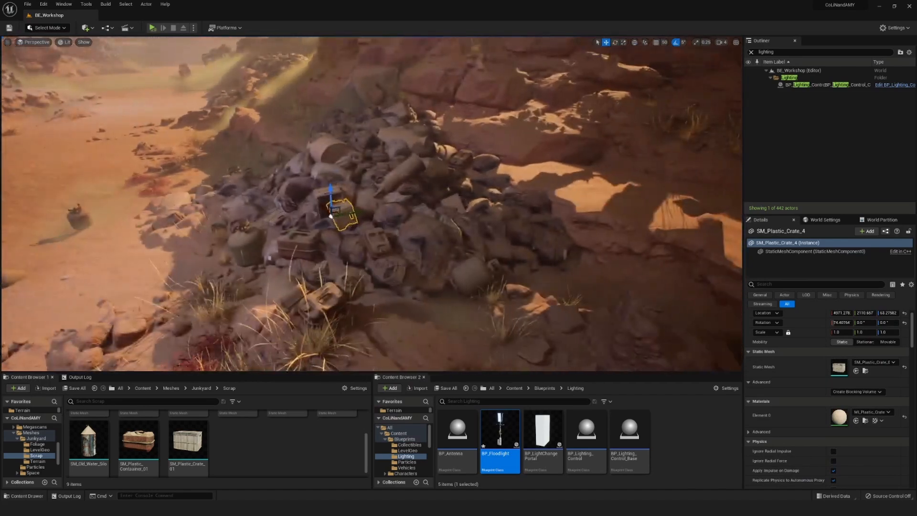
drag(329, 196, 329, 136)
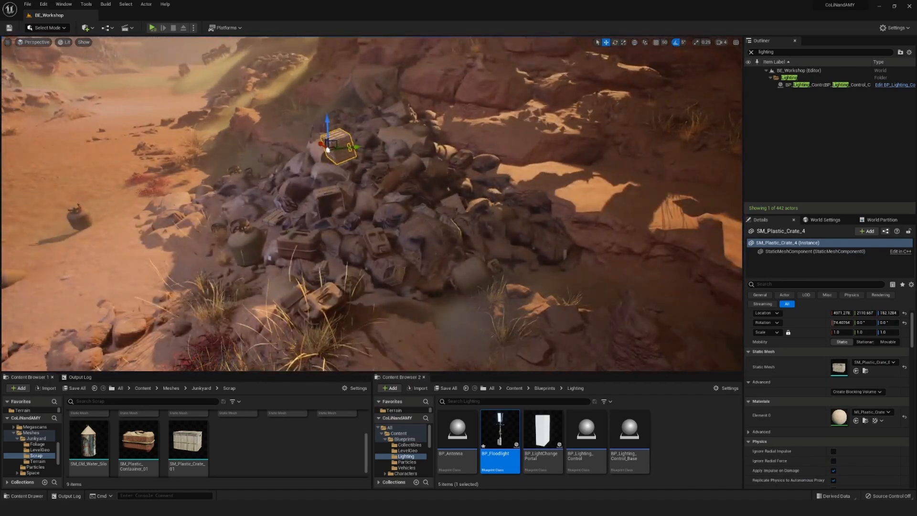
right_drag(329, 136, 351, 184)
key(ctrl+z)
Examine the trash heap from the canyon path, selecting SM_Trash_Pile_4m_59 and SM_Plastic_Crate_4 in turn.
click(440, 229)
right_drag(440, 229, 352, 231)
right_click(352, 241)
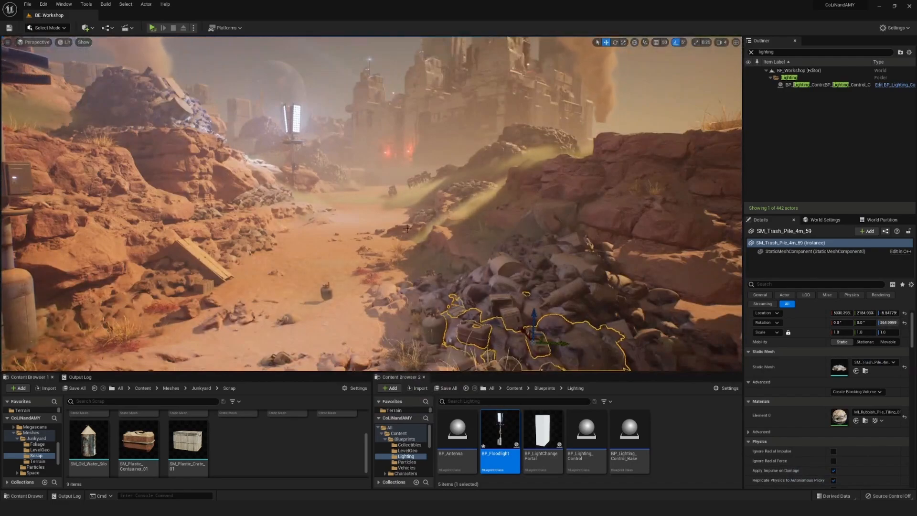
right_drag(463, 231, 488, 246)
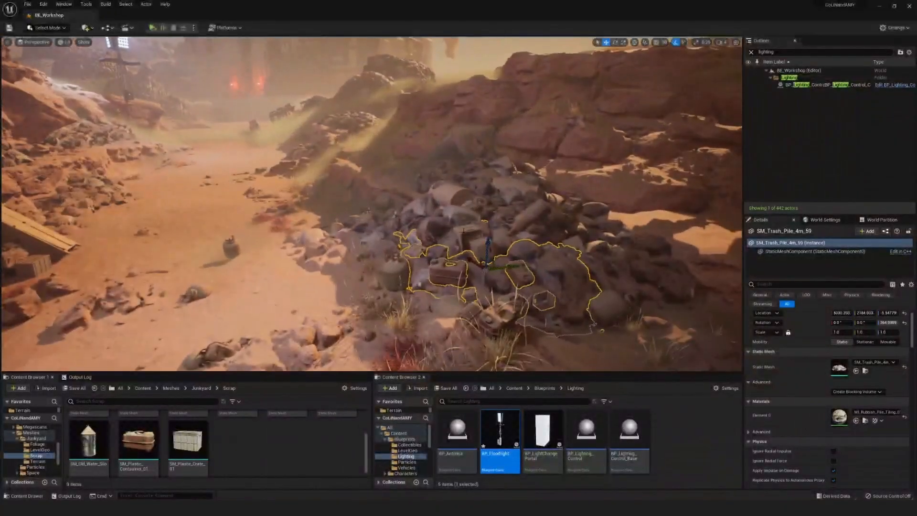
click(471, 249)
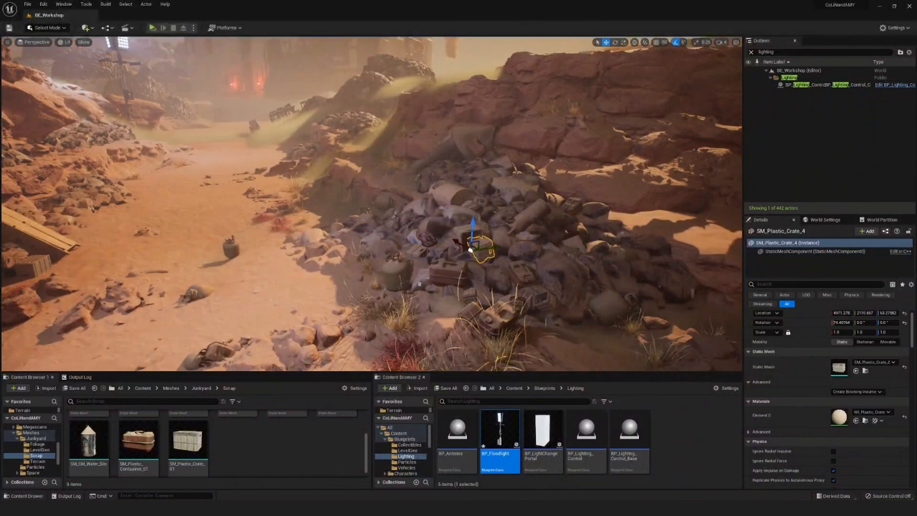
click(471, 250)
Move the ScatterGenerator actor at the trash heap a short distance along its X axis to redistribute the scattered props.
right_drag(471, 249, 439, 257)
key(g)
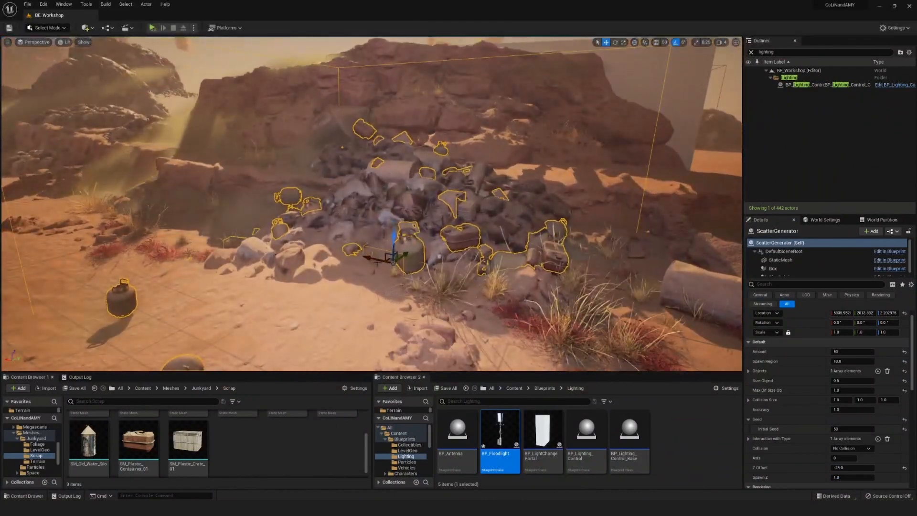
mouse_move(368, 258)
mouse_down()
mouse_move(410, 258)
mouse_move(385, 261)
mouse_up()
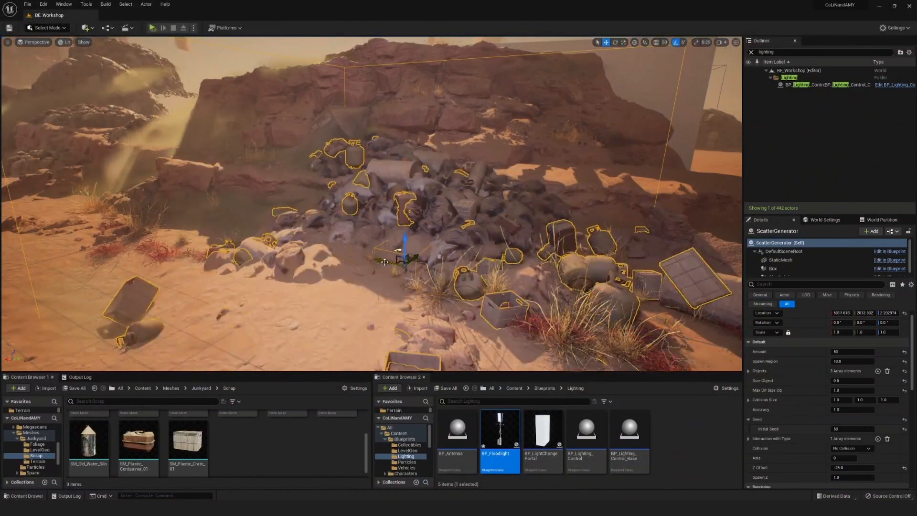
right_drag(385, 262, 363, 263)
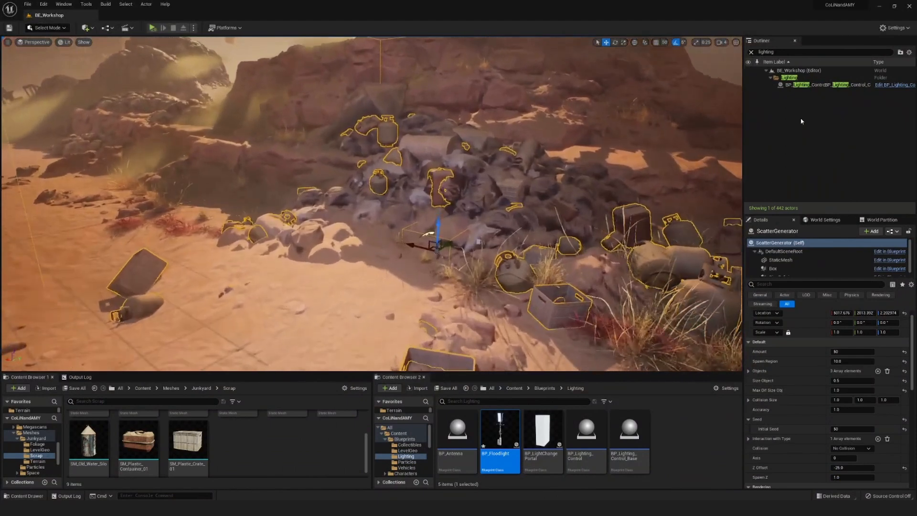
Filter the level's actors by "scatter", frame ScatterGenerator, and reselect it after undoing the stray selection.
click(766, 51)
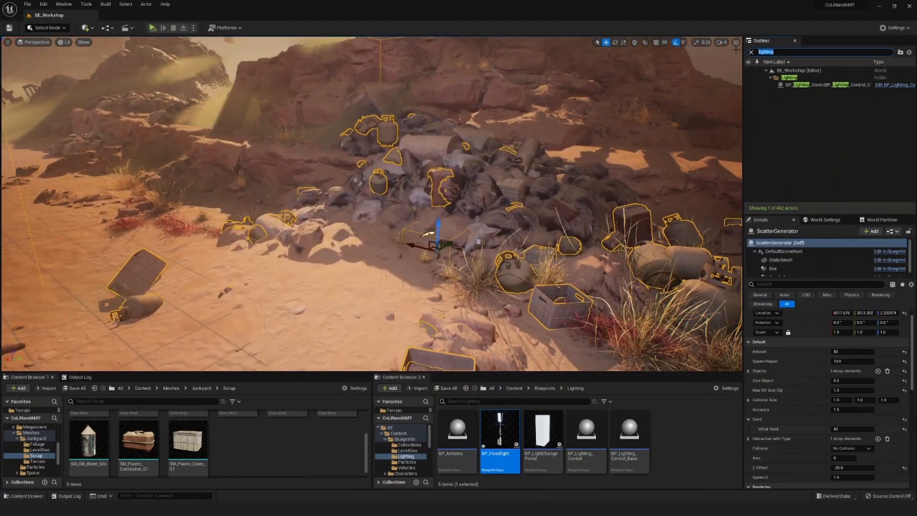
text(scatter)
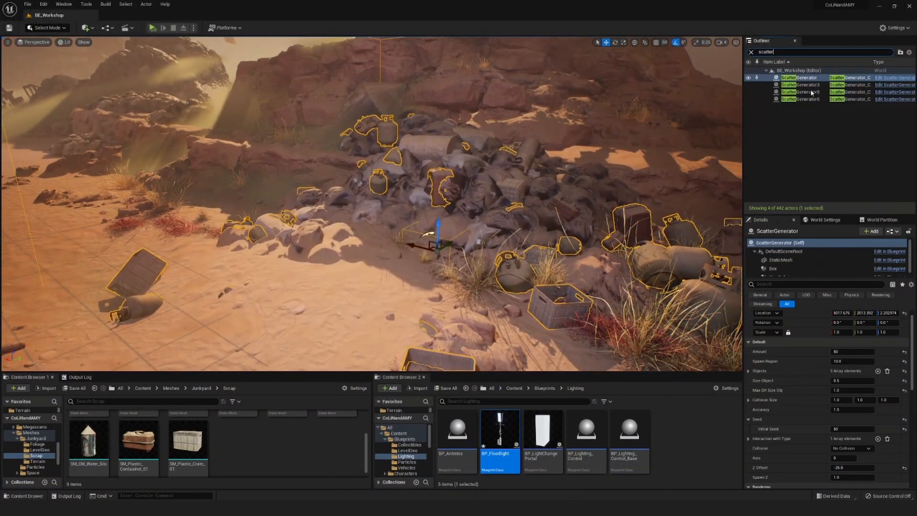
click(798, 77)
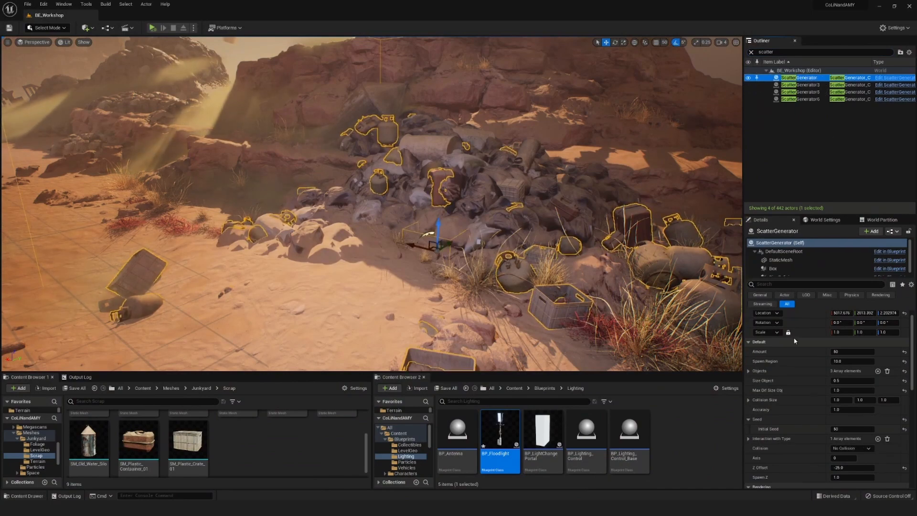
scroll(829, 396, down, 2)
key(f)
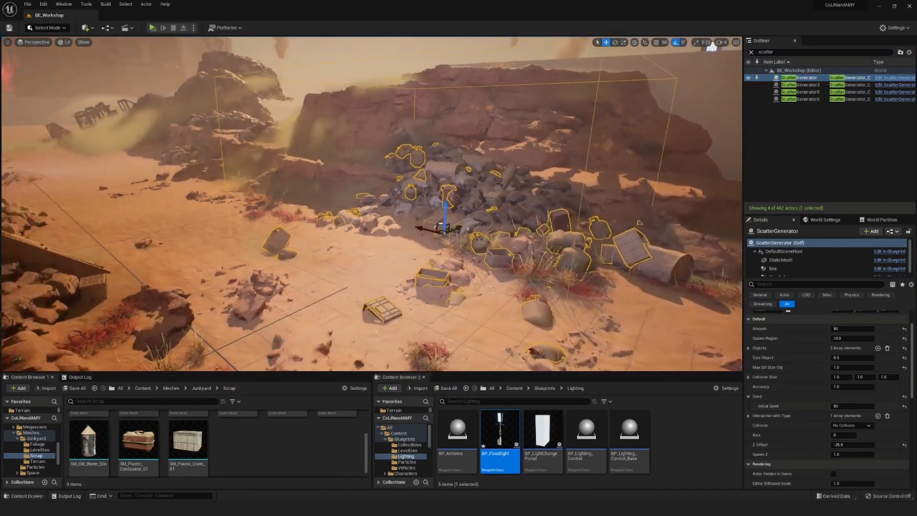
key(ctrl+z)
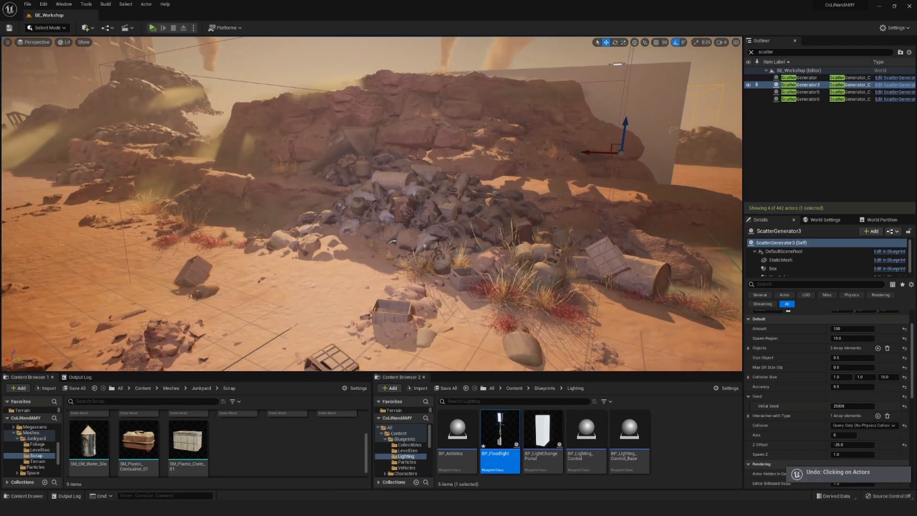
click(195, 271)
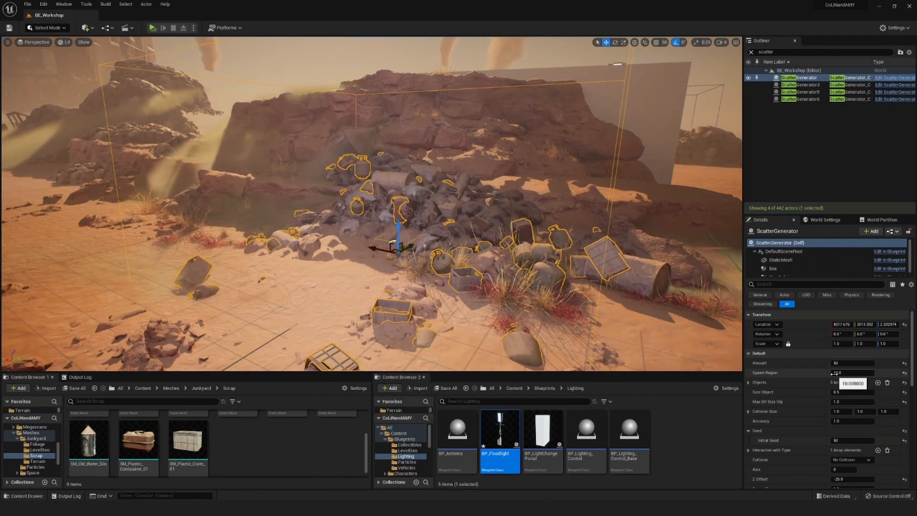
Try a Spawn Region of 5 on the ScatterGenerator and set it back to 10.
right_drag(525, 258, 516, 261)
key(s)
key(d)
mouse_move(477, 237)
right_down()
mouse_move(448, 234)
mouse_move(470, 225)
mouse_move(471, 233)
right_up()
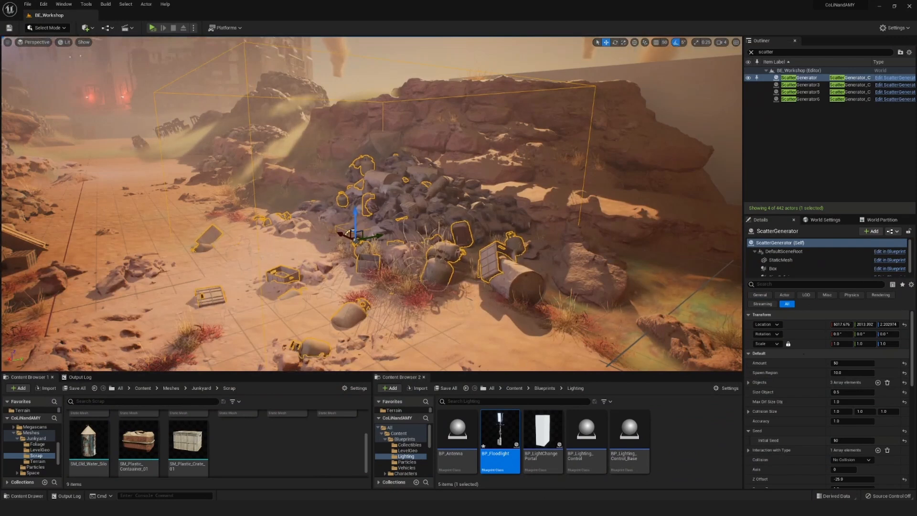
click(849, 373)
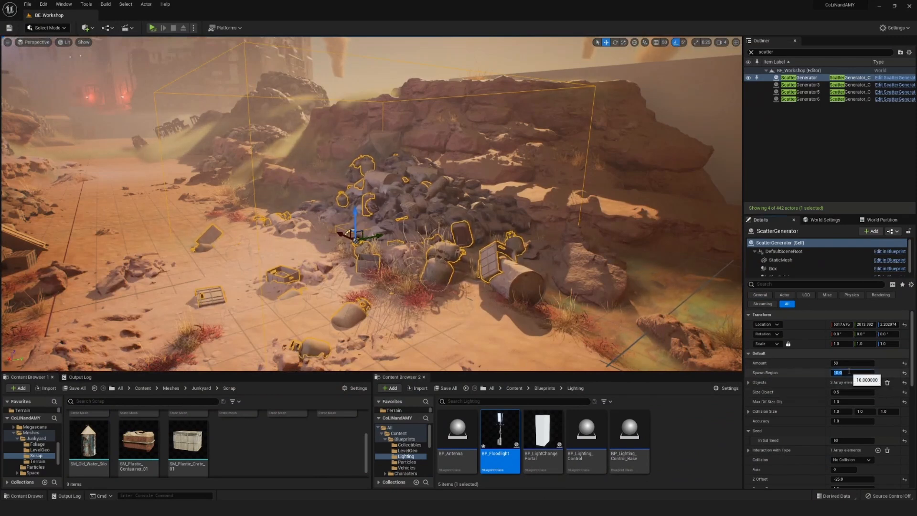
text(5)
key(Return)
text(10)
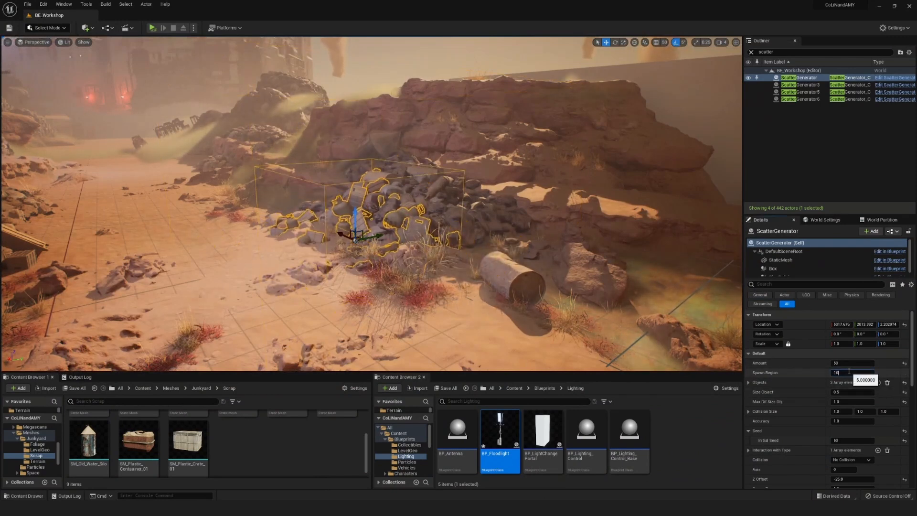
key(Return)
Set the ScatterGenerator's Spawn Region to 20 and view the wider spread of props.
text(20)
key(Return)
key(s)
right_drag(372, 204, 330, 202)
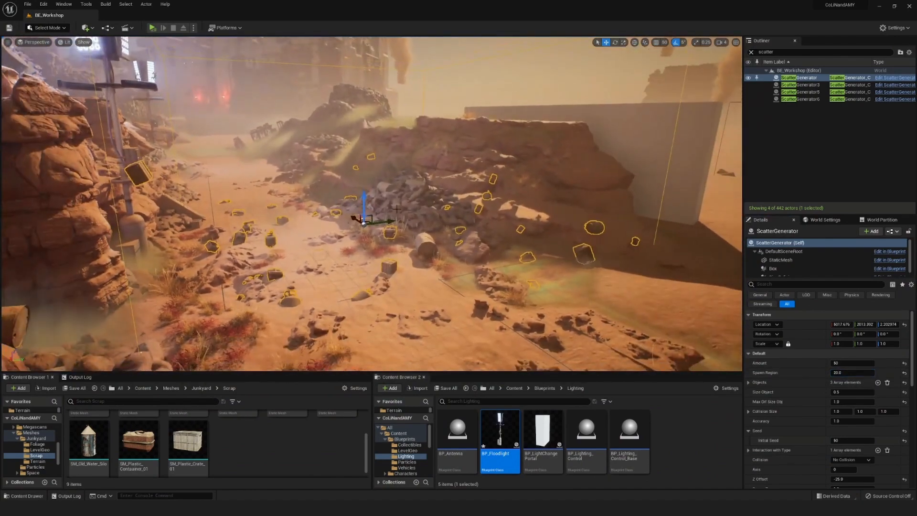
Set the ScatterGenerator's Spawn Region to 10 and view the props around the trash heap up close.
click(853, 373)
text(10)
key(Return)
right_drag(449, 245, 453, 263)
key(w)
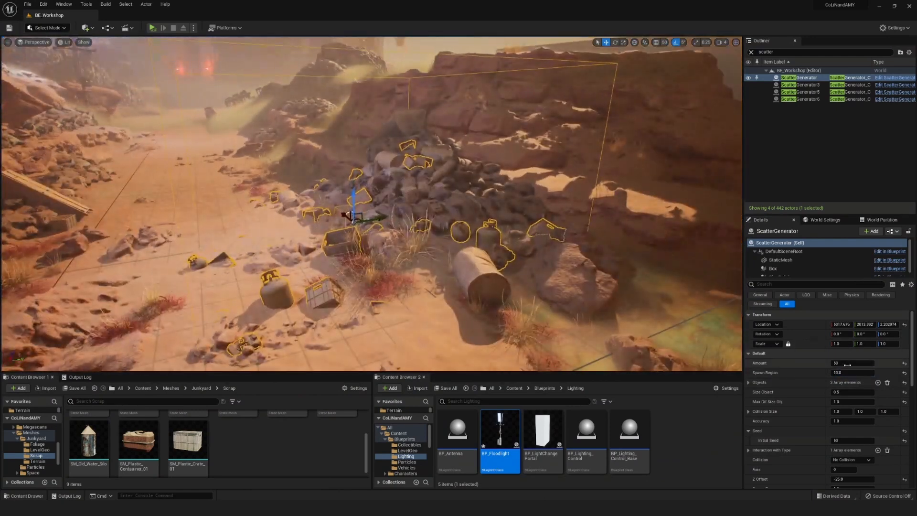
Try an Amount of 200 on the ScatterGenerator to pile far more props onto the trash heap.
click(853, 363)
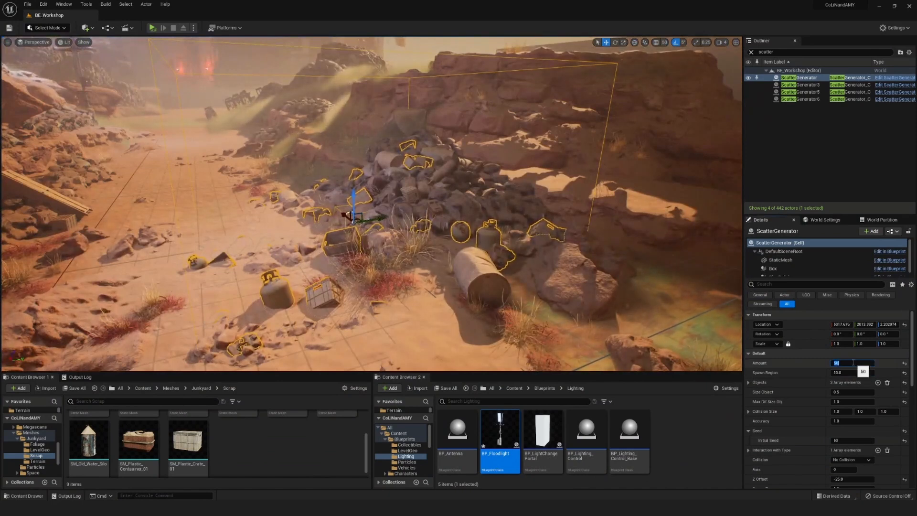
key(Return)
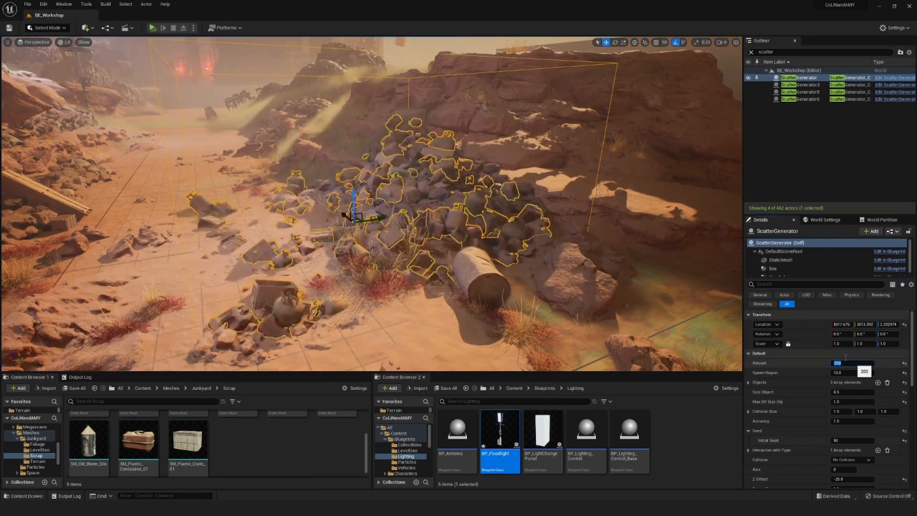
right_drag(454, 244, 451, 237)
key(s)
right_drag(332, 246, 340, 255)
key(w)
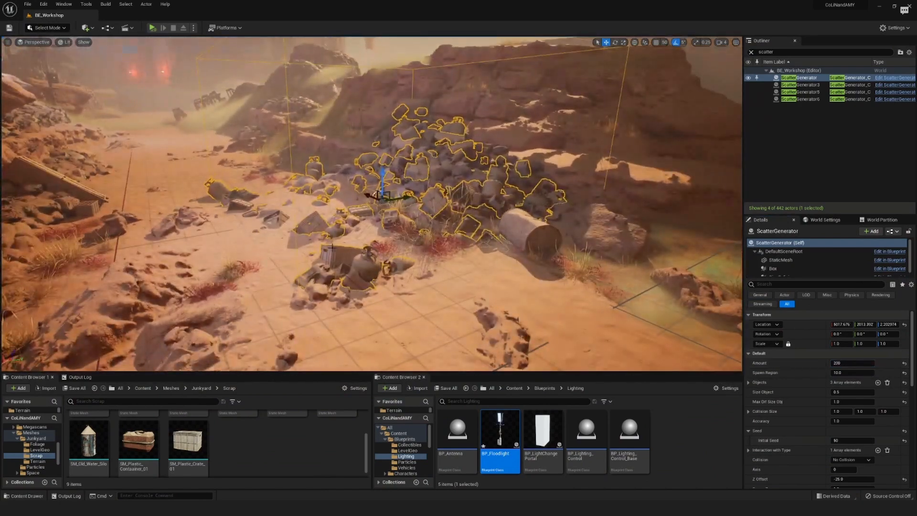
Deselect the ScatterGenerator by selecting the landscape, and inspect the prop pile without selection outlines.
click(253, 196)
key(s)
right_drag(254, 195, 259, 184)
key(w)
key(d)
right_drag(320, 266, 311, 277)
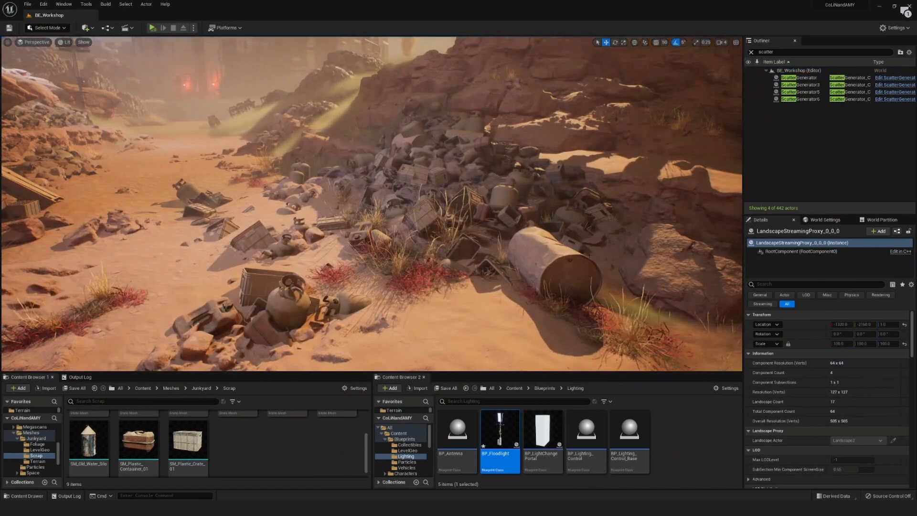
Reselect the ScatterGenerator in the prop pile and set its Amount to 50.
click(420, 209)
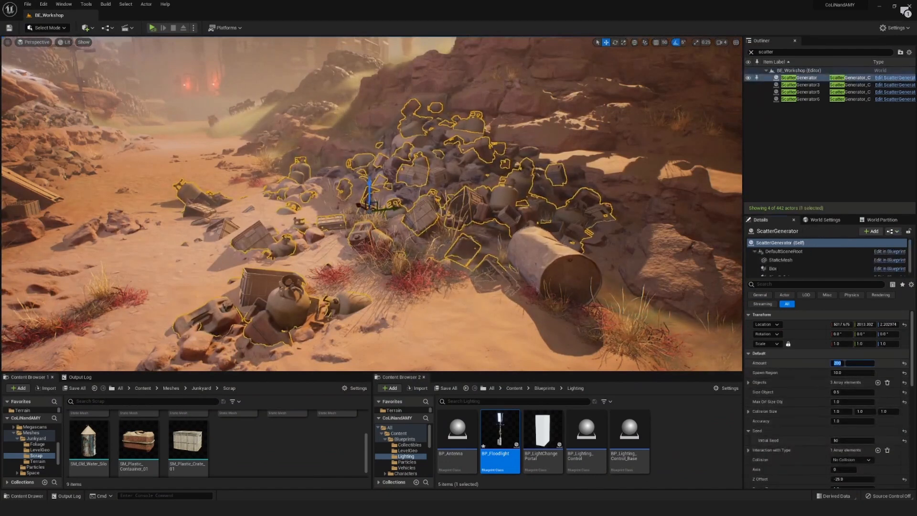
click(844, 363)
key(Return)
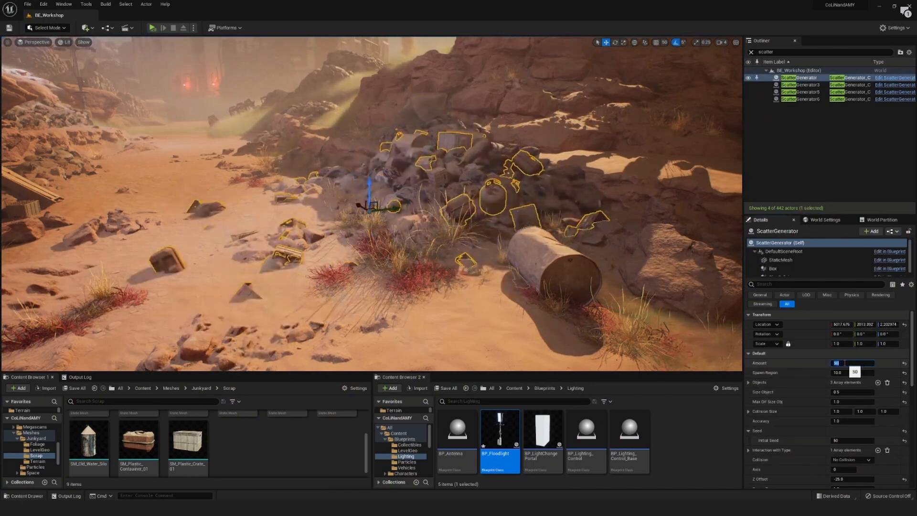
Raise the ScatterGenerator a short distance along its Z axis above the trash heap to redistribute the props.
key(s)
right_drag(393, 232, 397, 258)
key(w)
right_drag(462, 259, 488, 272)
drag(356, 186, 358, 161)
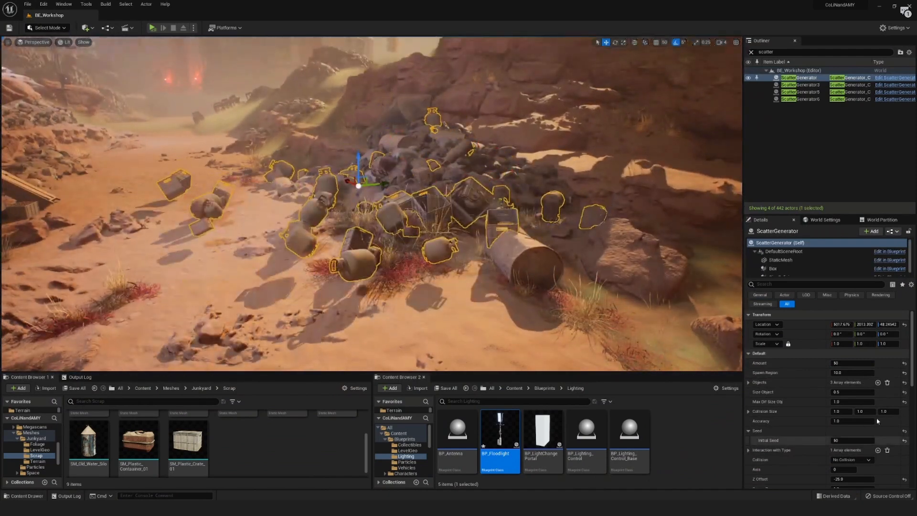
Try a Size Object of 1 and a Max Dif Size Obj of 5 on the ScatterGenerator.
click(854, 391)
text(1)
key(Return)
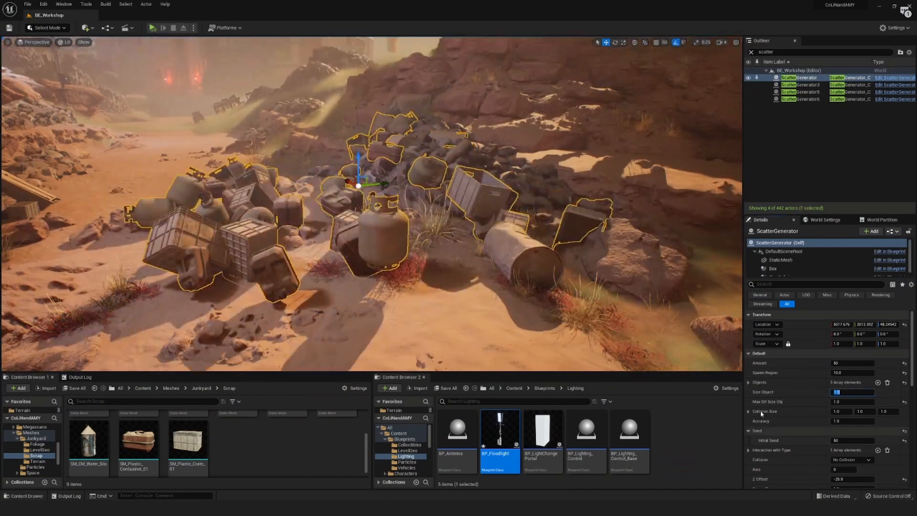
click(854, 401)
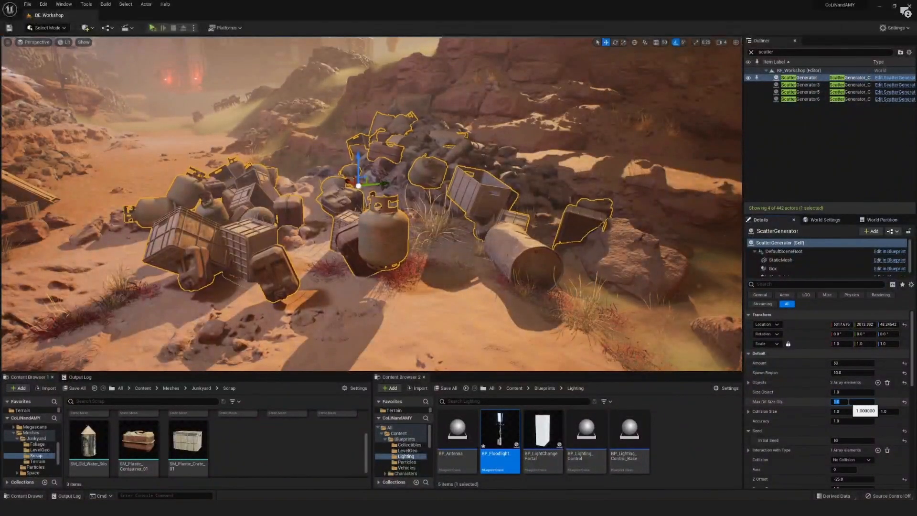
text(5)
key(Return)
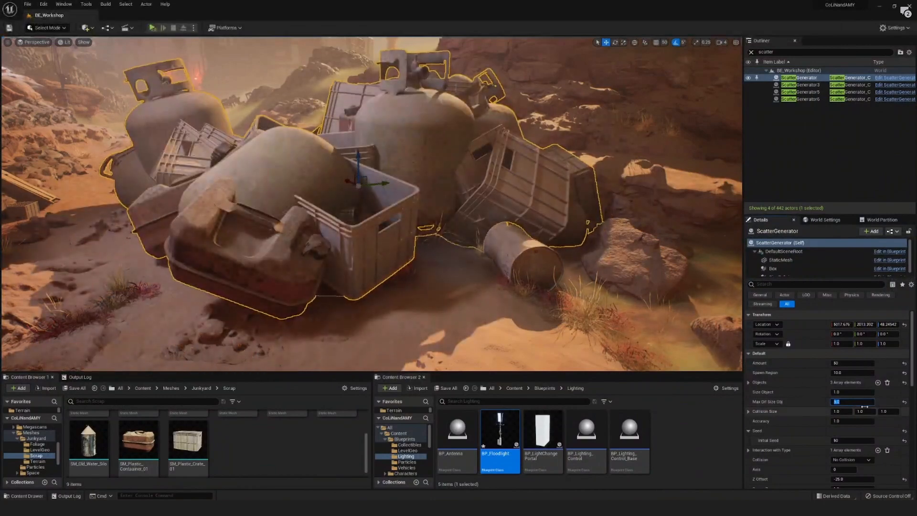
Set the ScatterGenerator's Size Object to 0.5 and its Max Dif Size Obj to 1.
click(841, 392)
text(0.5)
key(Return)
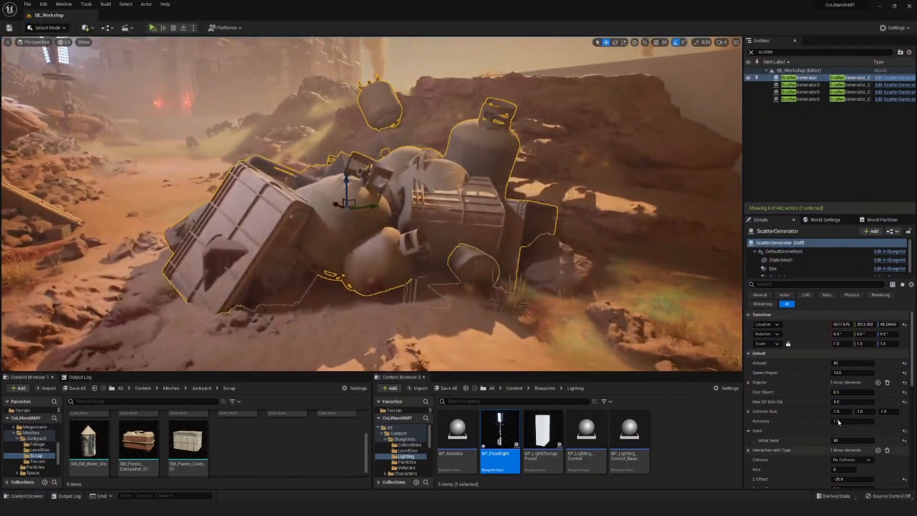
text(1)
key(Return)
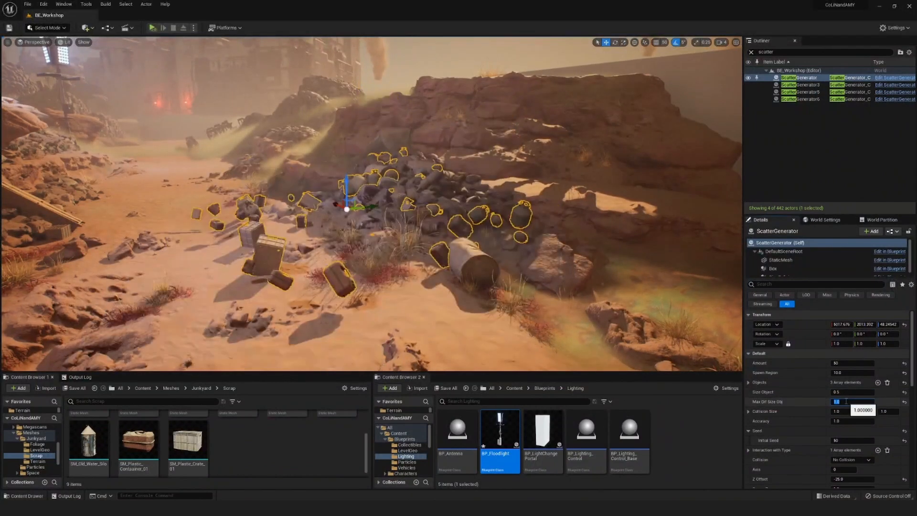
scroll(371, 204, up, 2)
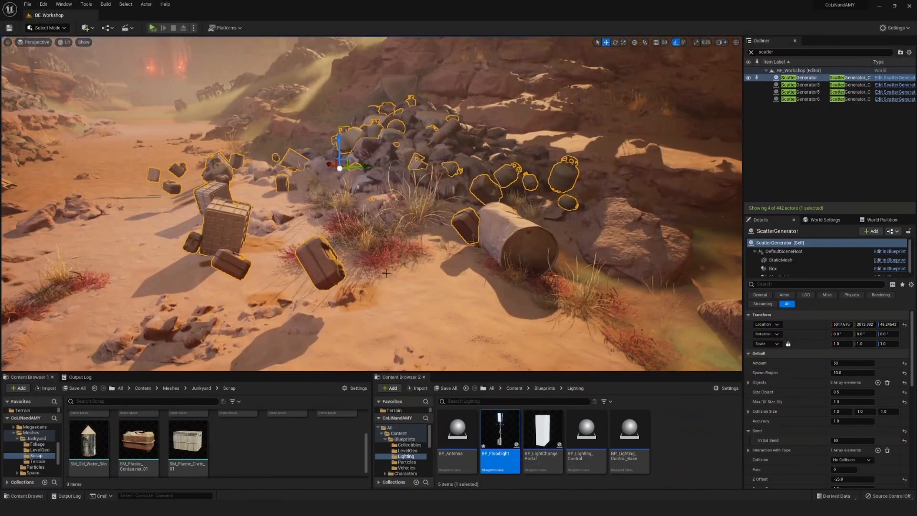
Shift the ScatterGenerator slightly along X and Z and view how its props land in front of the trash heap.
right_drag(316, 164, 315, 164)
drag(319, 153, 326, 132)
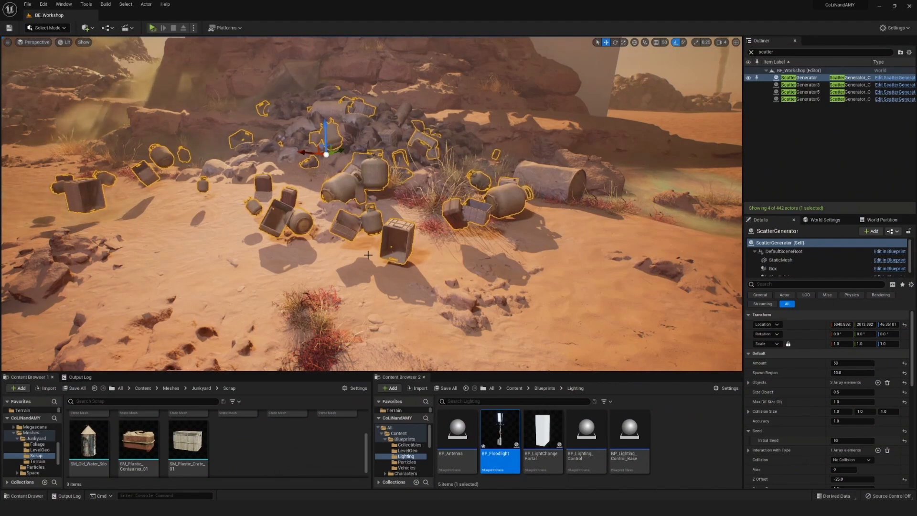
right_drag(367, 254, 367, 254)
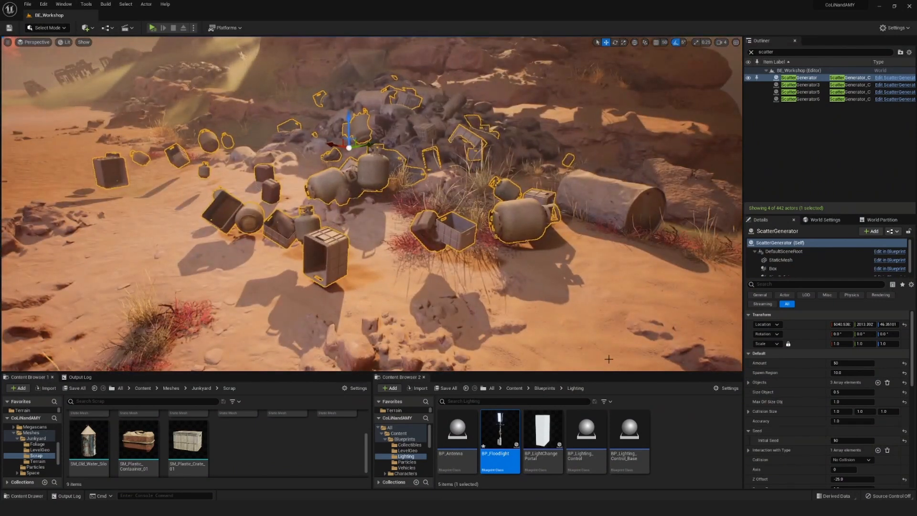
right_drag(517, 328, 517, 328)
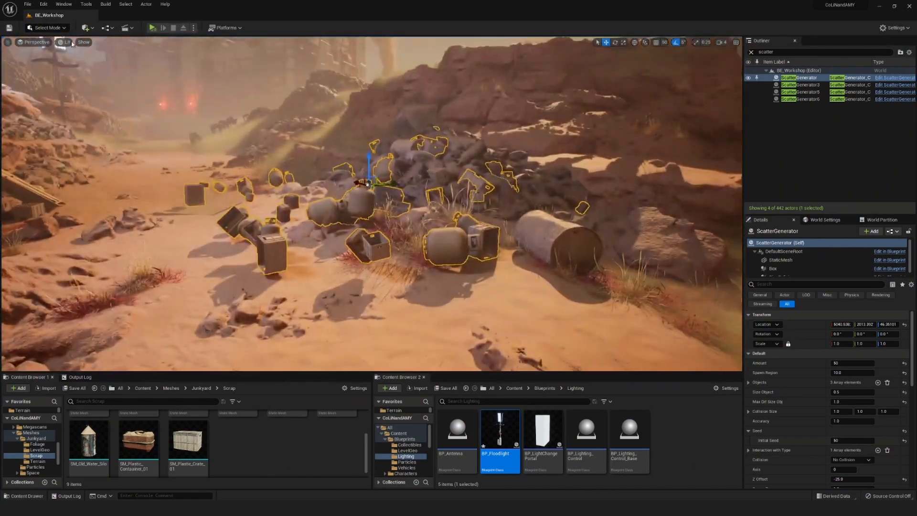
Show the level in the Player Collision view and examine the collision shapes around the scattered props.
click(61, 42)
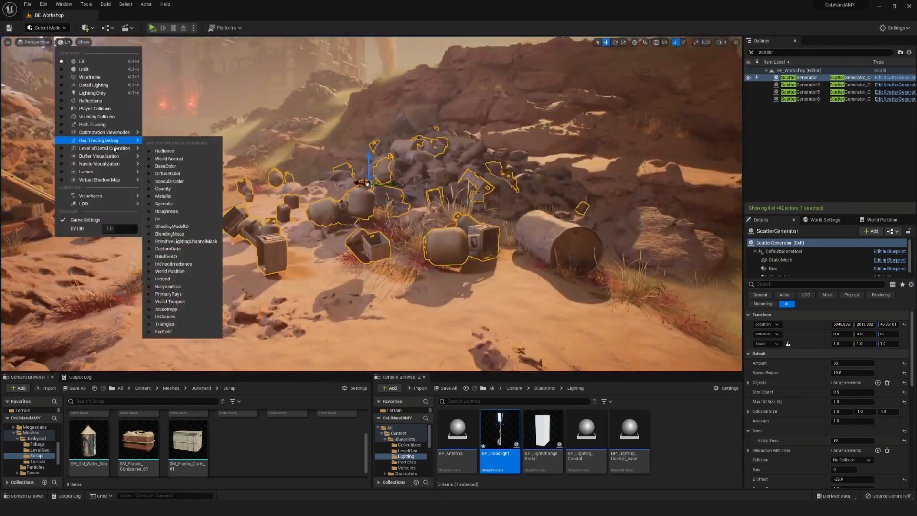
click(95, 109)
right_drag(340, 225, 340, 225)
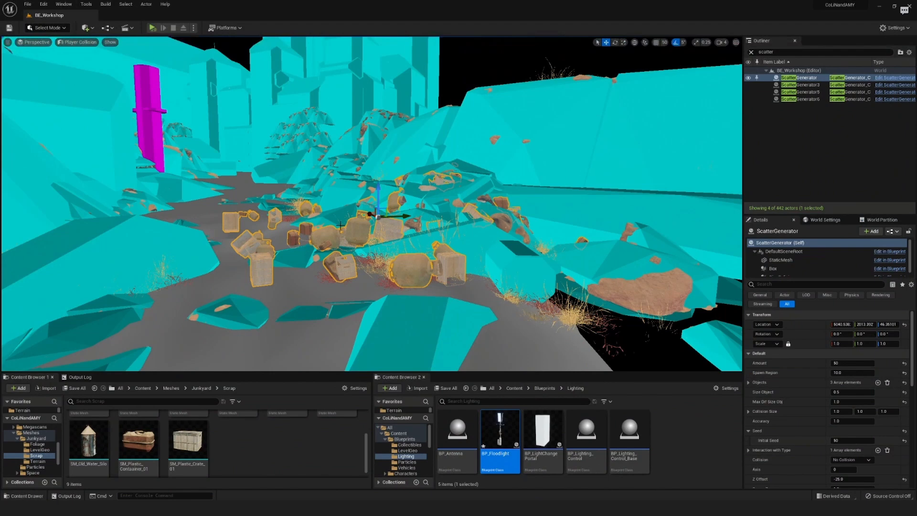
right_drag(266, 240, 259, 245)
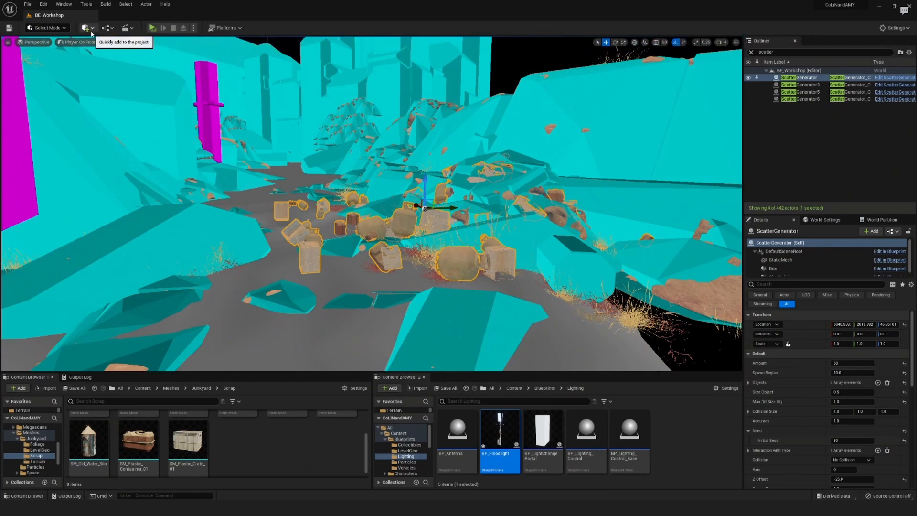
Return the viewport to Lit and select the SM_Rocky_Ground_4 mesh beside the path.
click(78, 43)
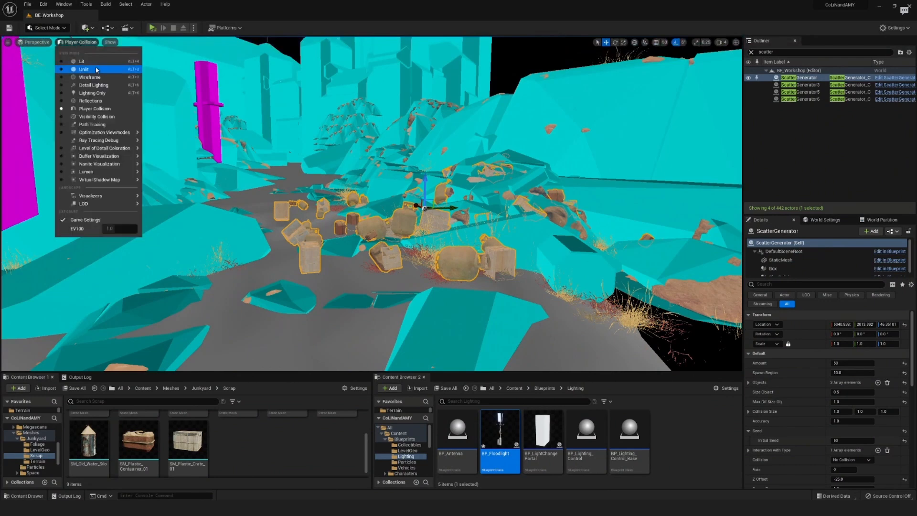
click(90, 63)
key(s)
mouse_move(183, 309)
right_down()
mouse_move(167, 314)
mouse_move(183, 308)
right_up()
key(w)
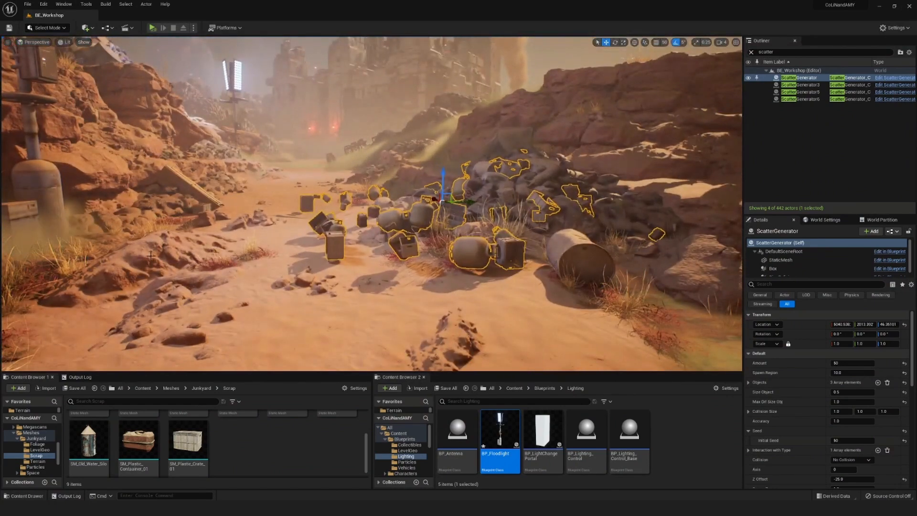
click(183, 308)
right_drag(220, 249, 200, 249)
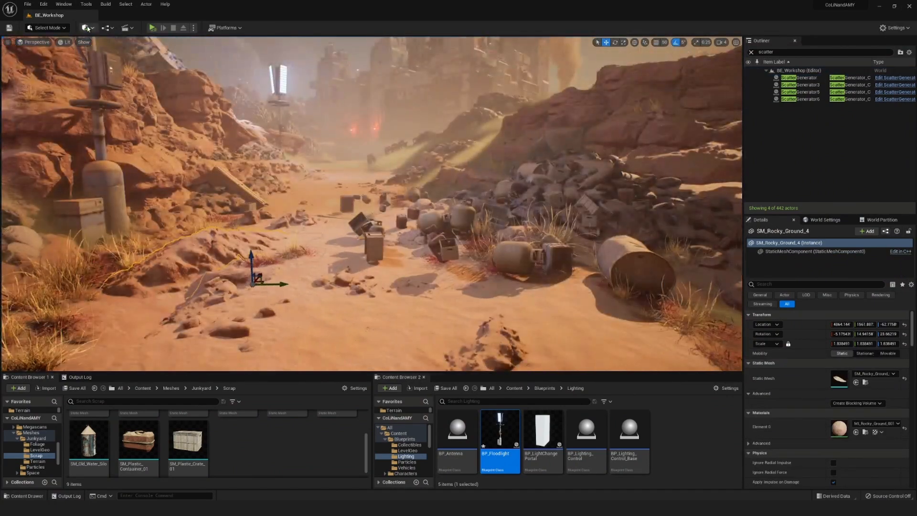
Check the selected rocky ground mesh in Player Collision view and switch the viewport back to Lit.
click(64, 42)
click(167, 111)
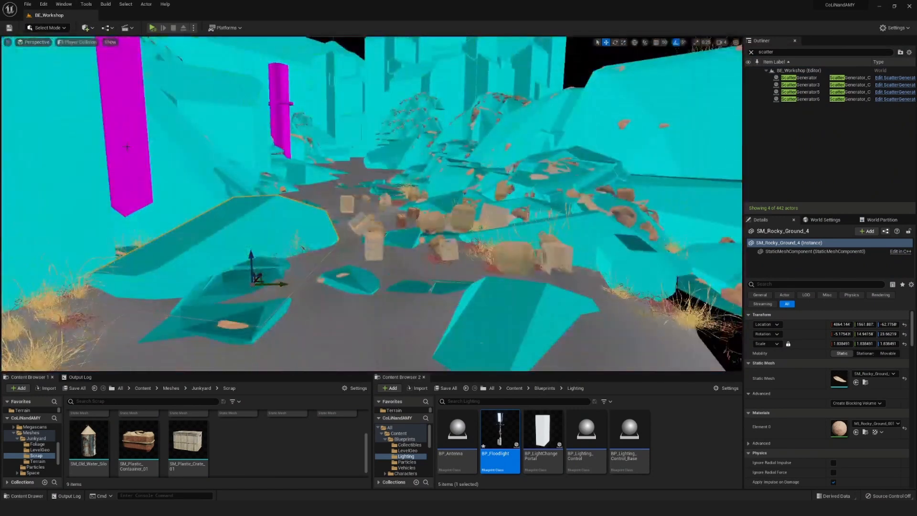
click(73, 44)
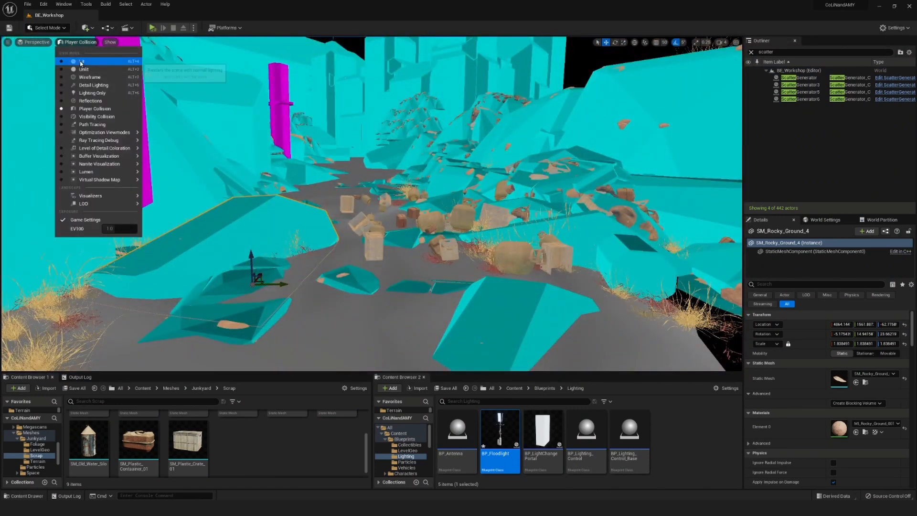
click(82, 59)
Reselect the ScatterGenerator and move it along its Y axis from the trash heap toward the rocks across the path.
click(799, 78)
drag(497, 206, 313, 221)
right_drag(241, 256, 218, 252)
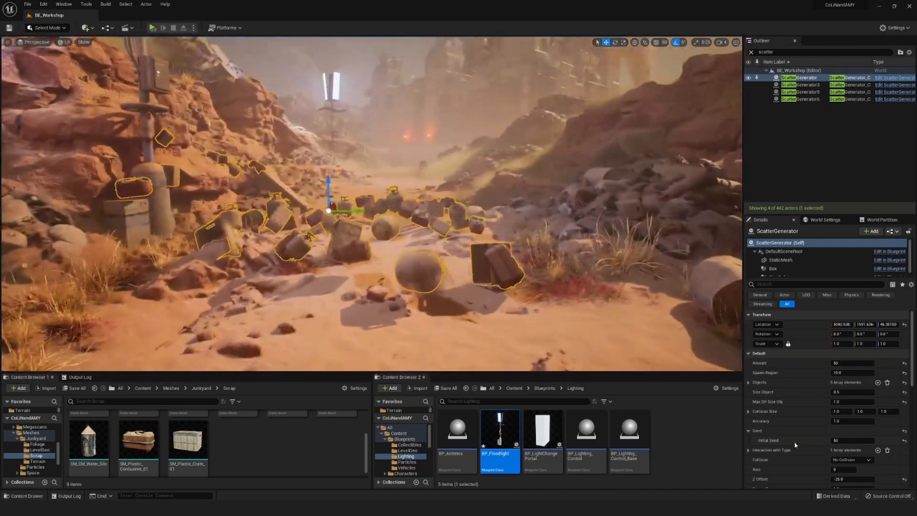
Try a Z Offset of 0 on the ScatterGenerator and view the props' height above the ground.
scroll(769, 435, down, 2)
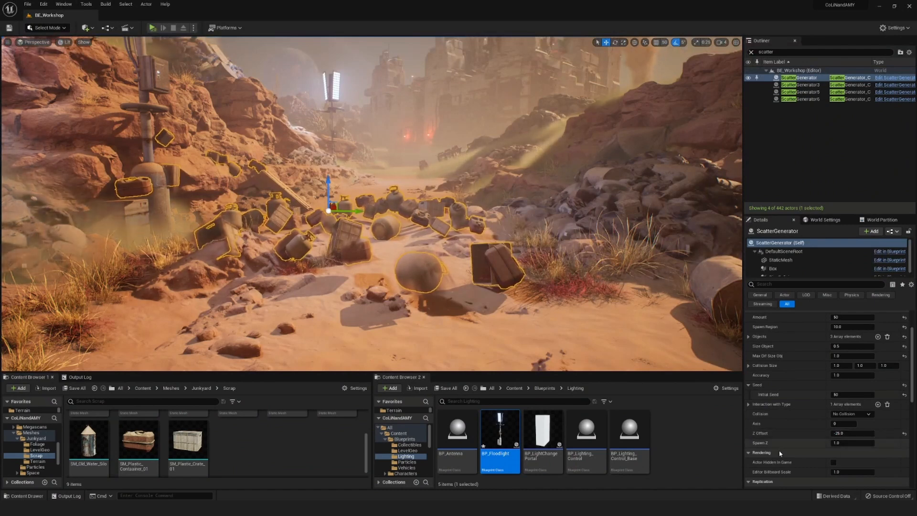
click(846, 433)
text(0)
key(Return)
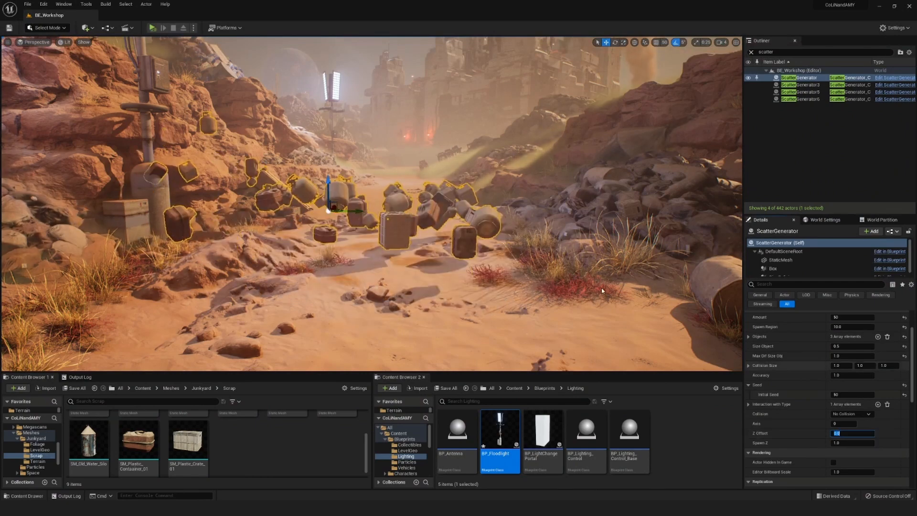
key(w)
mouse_move(612, 270)
right_down()
mouse_move(588, 267)
mouse_move(604, 263)
right_up()
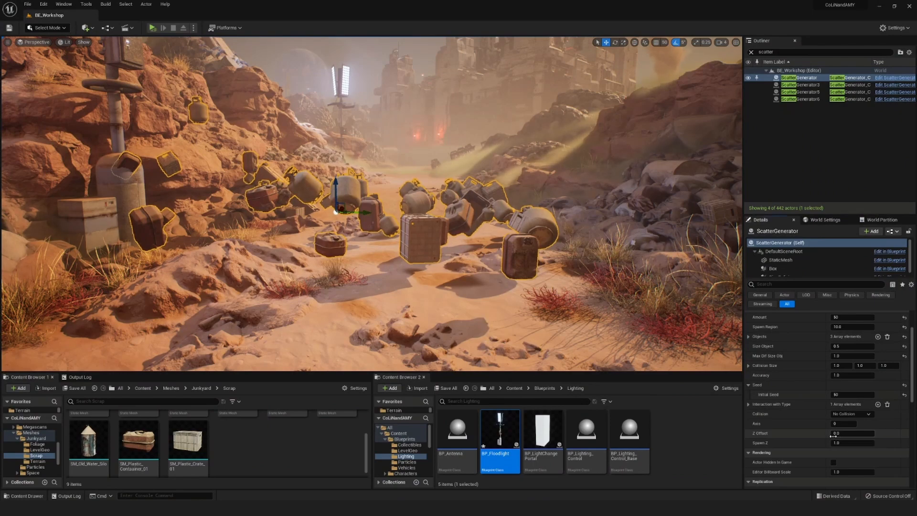
Set the ScatterGenerator's Z Offset to -25 and view the props along the path.
click(851, 434)
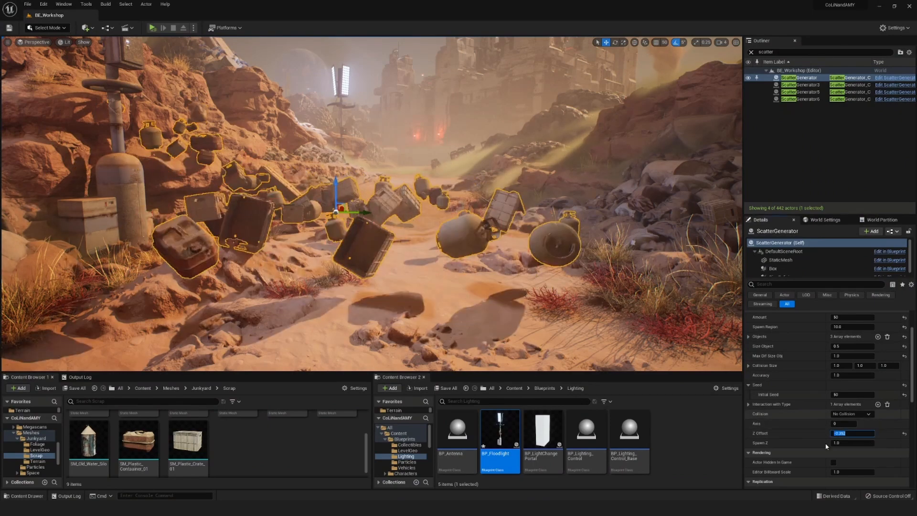
text(-25)
key(Return)
right_drag(564, 230, 626, 234)
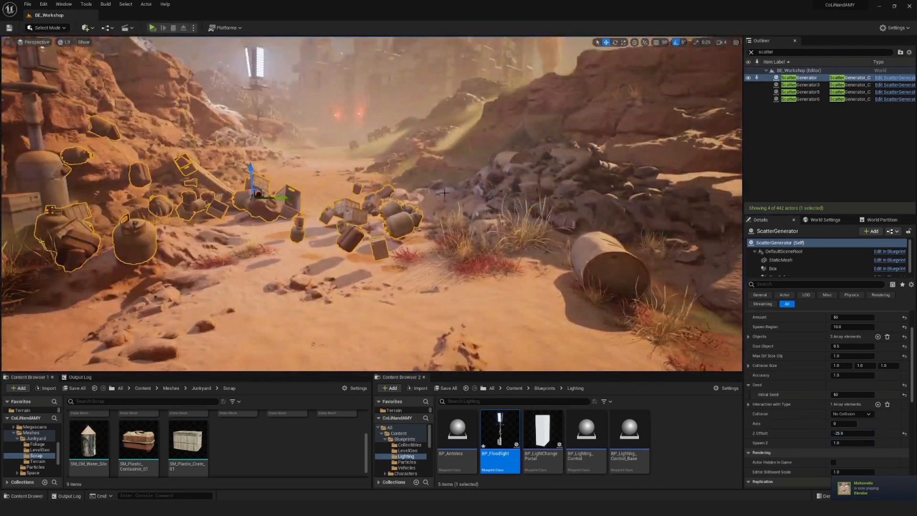
Move the ScatterGenerator along its Y axis from the path back onto the trash heap.
right_drag(469, 205, 540, 201)
right_drag(126, 295, 76, 292)
drag(188, 224, 491, 228)
right_drag(491, 228, 568, 225)
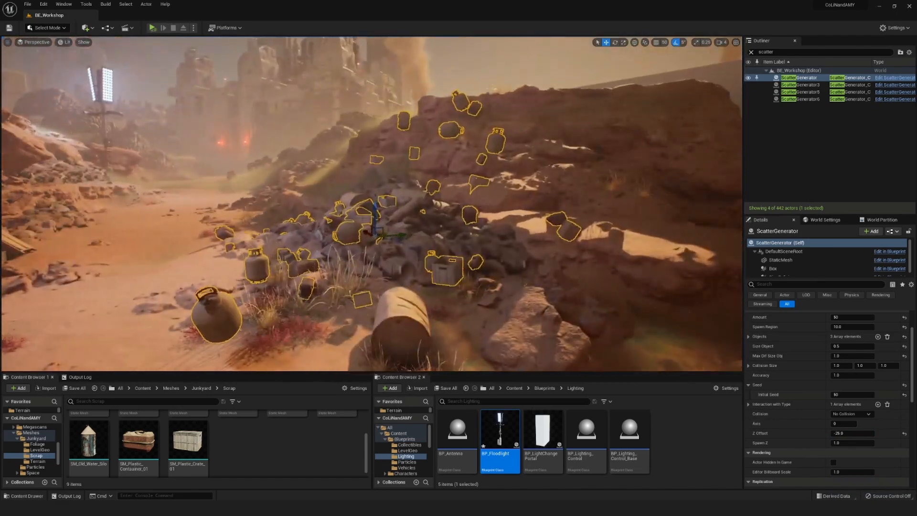
Reposition the ScatterGenerator in small moves at the trash heap to reshuffle its props, and view the spread.
right_drag(560, 86, 545, 98)
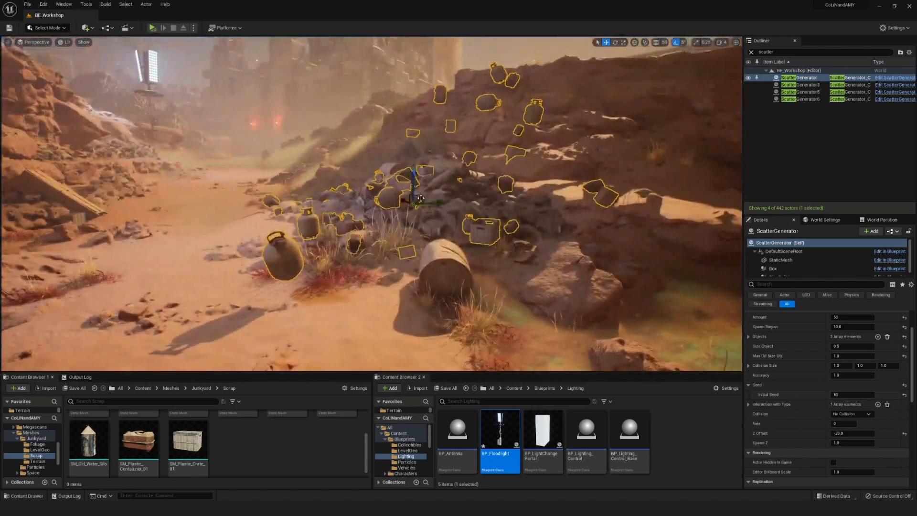
drag(421, 196, 411, 211)
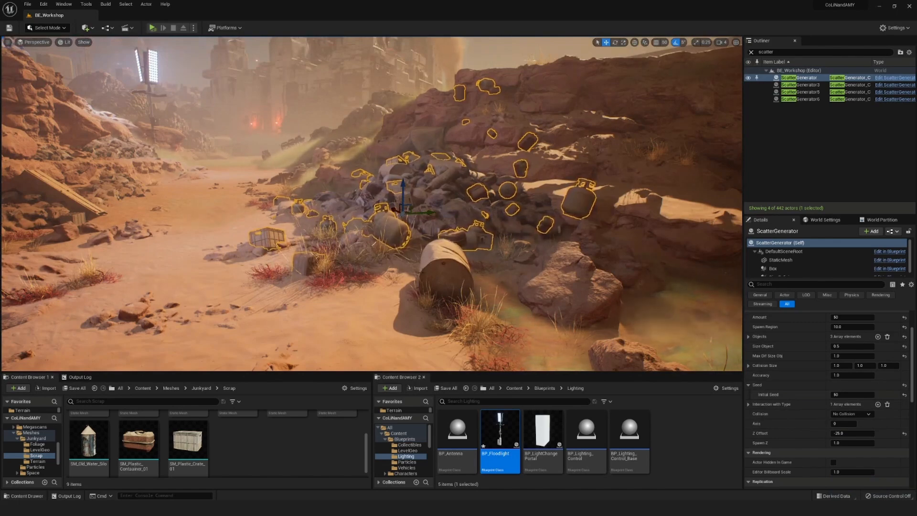
mouse_move(418, 208)
right_down()
mouse_move(418, 244)
mouse_move(411, 230)
mouse_move(418, 207)
right_up()
key(w)
drag(418, 207, 381, 173)
right_drag(381, 172, 409, 144)
key(s)
key(a)
key(d)
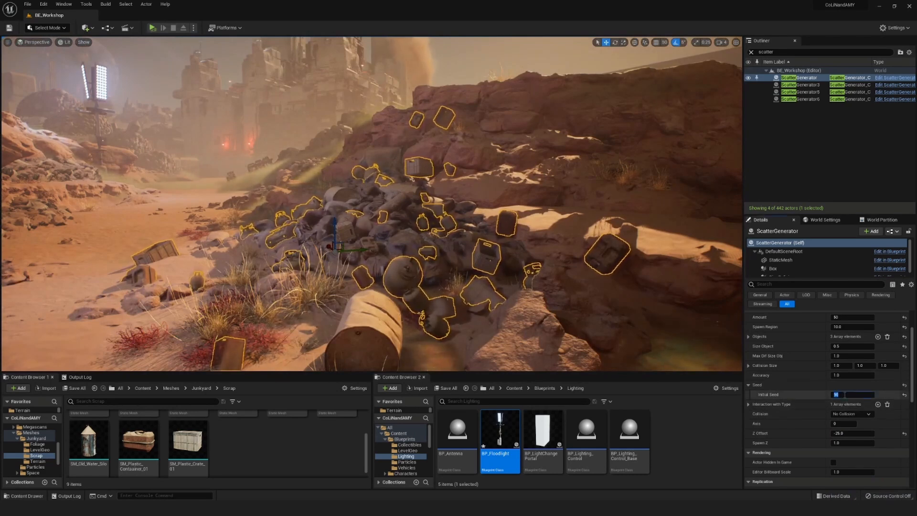
Try Initial Seed values of 1, 2 and 3 on the ScatterGenerator to reshuffle its props over the trash heap.
key(Return)
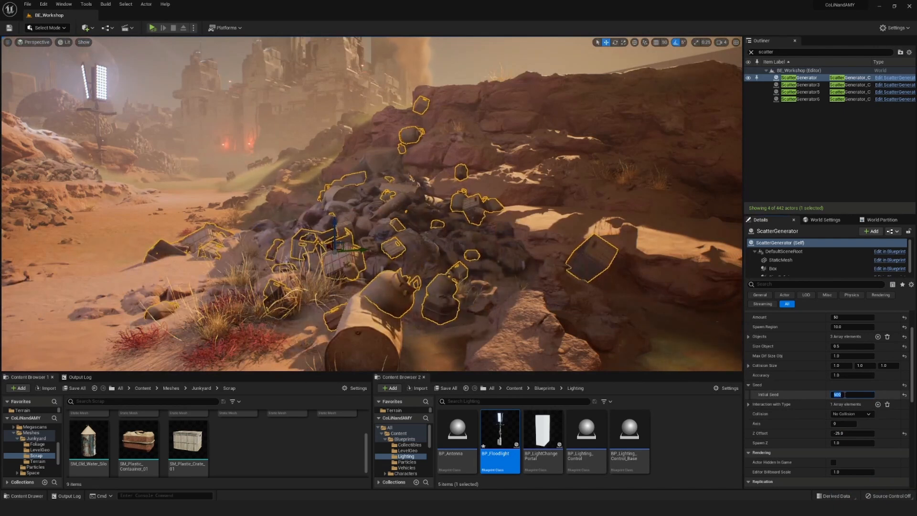
text(1)
key(Return)
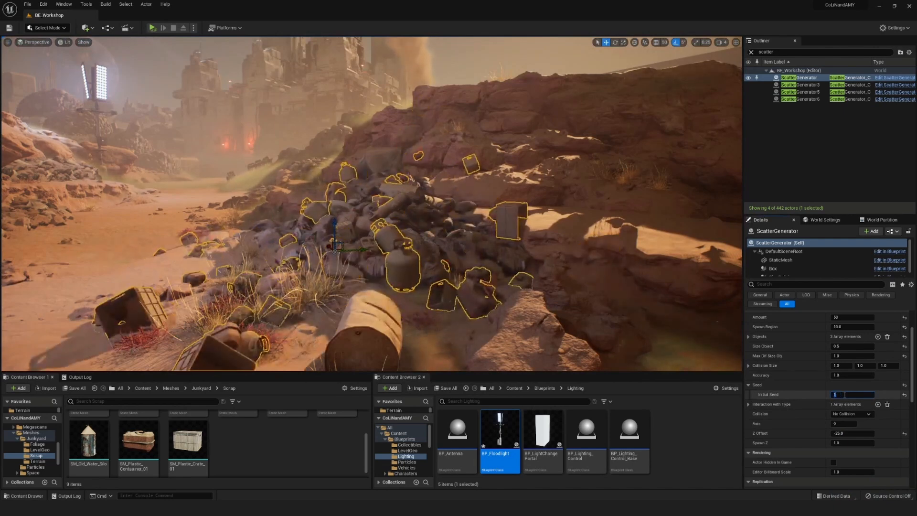
text(2)
key(Return)
text(3)
key(Return)
Set the ScatterGenerator's Initial Seed to 4.
text(4)
key(Return)
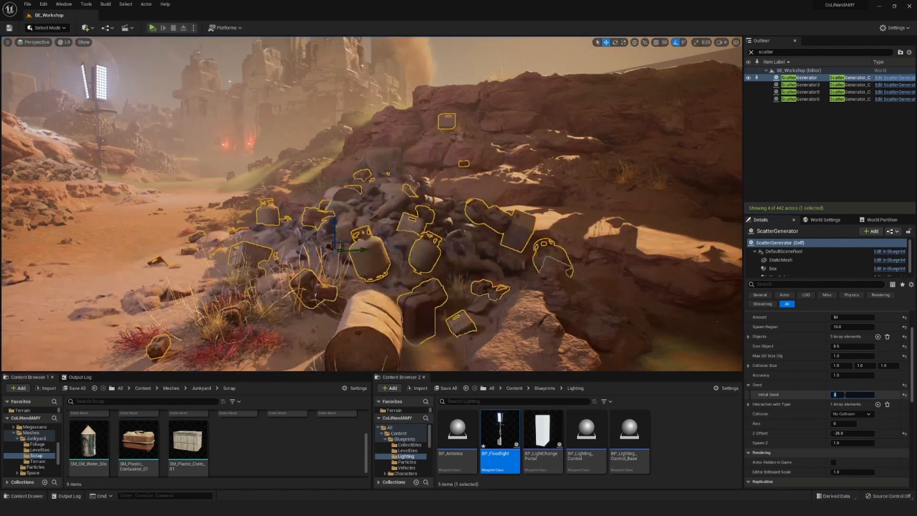
text(5)
key(Return)
text(6)
key(Return)
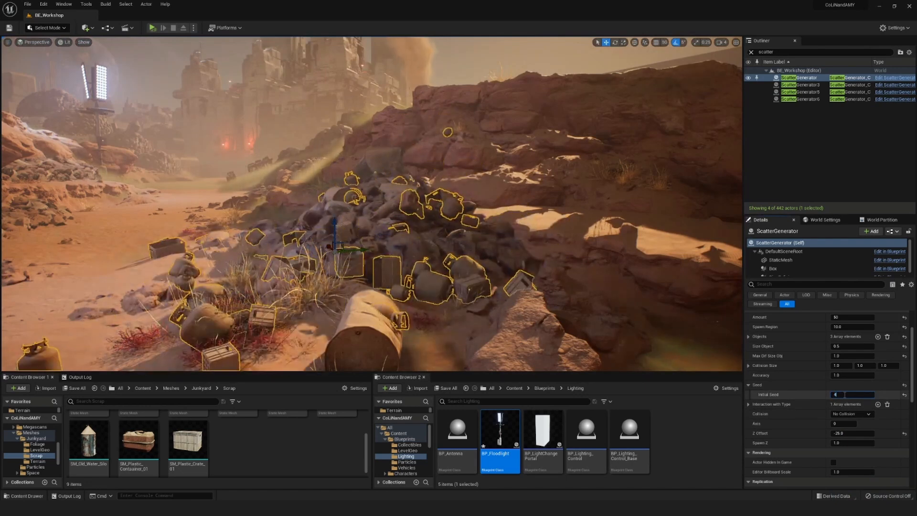
text(7)
key(Return)
Set the ScatterGenerator's Spawn Region to 8 and view the trash heap without the selection outlines.
click(860, 326)
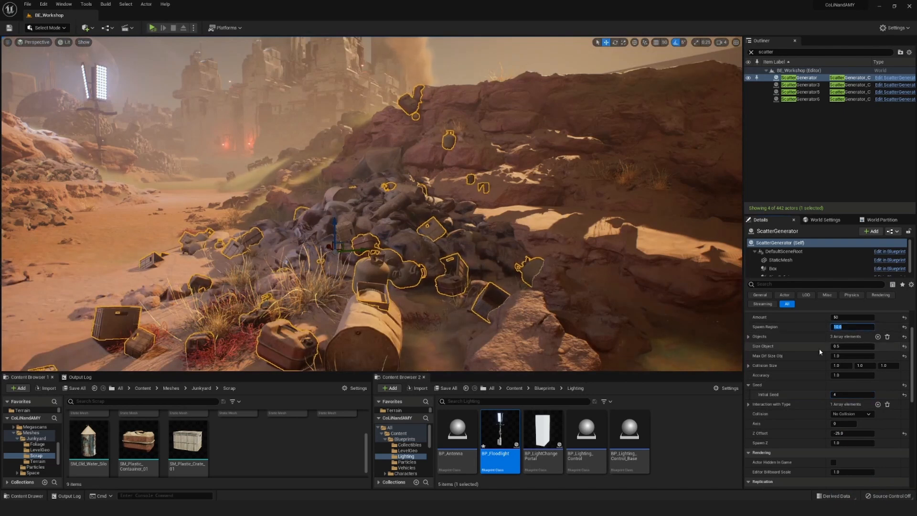
text(5)
key(Return)
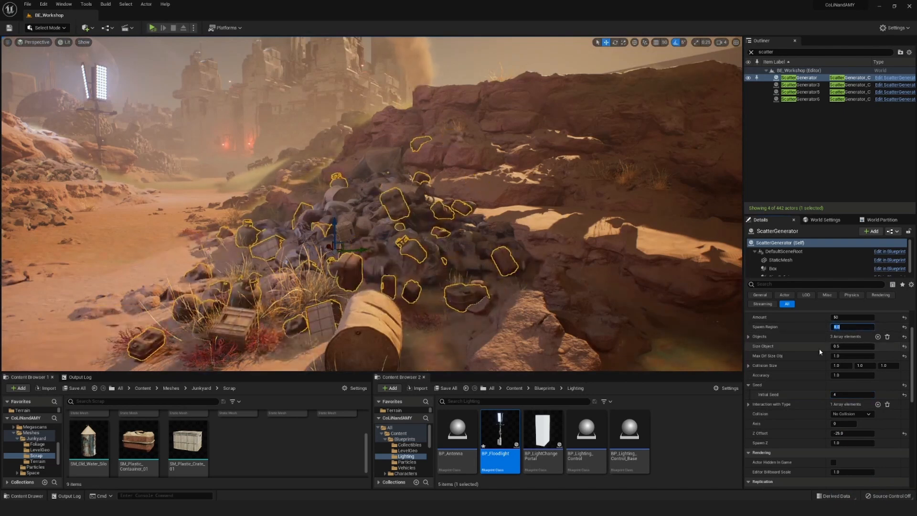
click(107, 218)
right_drag(108, 219, 119, 203)
mouse_move(150, 248)
right_down()
mouse_move(121, 250)
mouse_move(150, 248)
right_up()
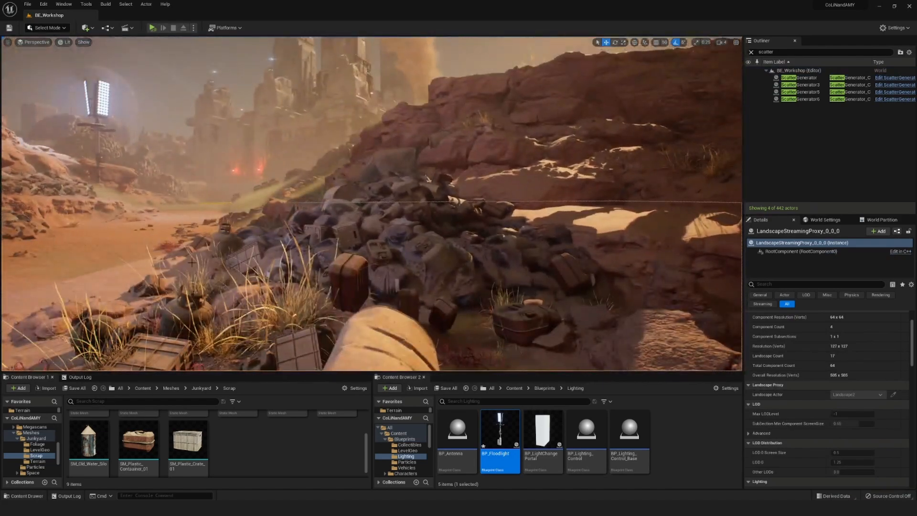
Frame the ScatterGenerator and examine how its props sit among the grass, rocks and trash heap.
double_click(798, 78)
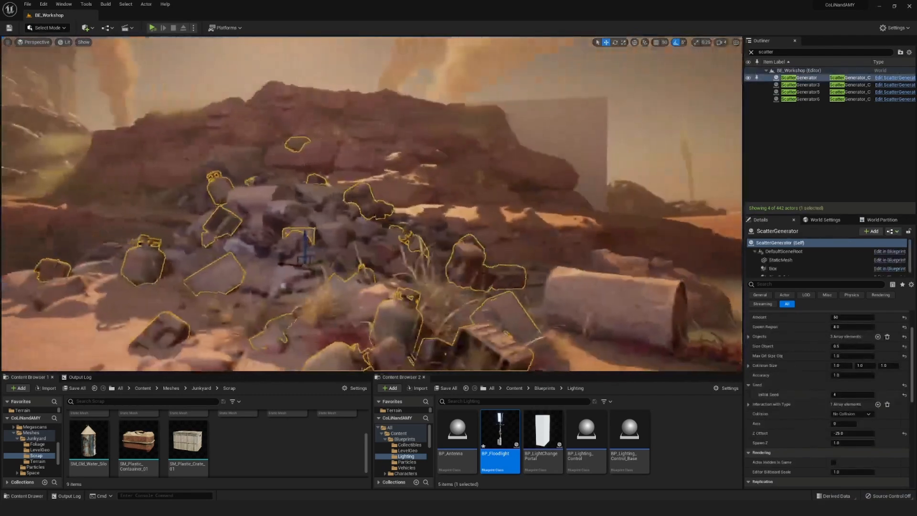
alt+drag(348, 276, 272, 289)
right_drag(272, 288, 367, 237)
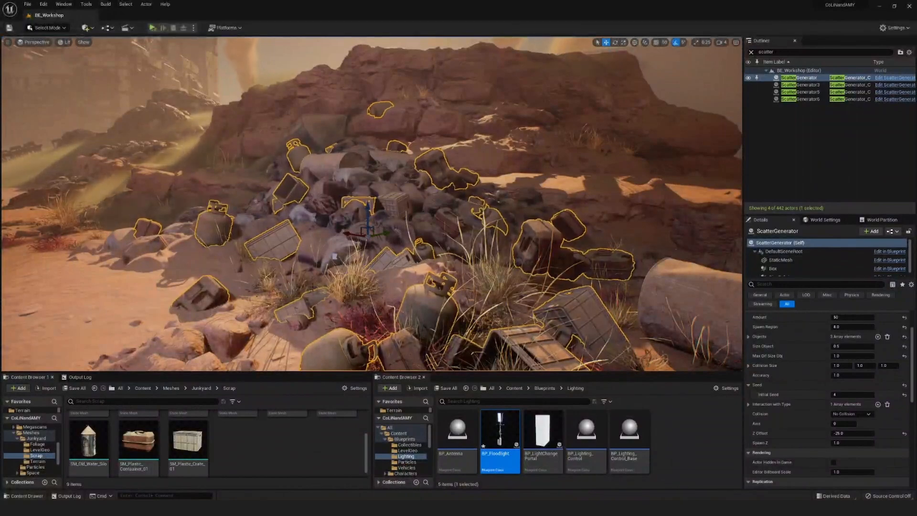
right_drag(367, 236, 401, 241)
click(306, 270)
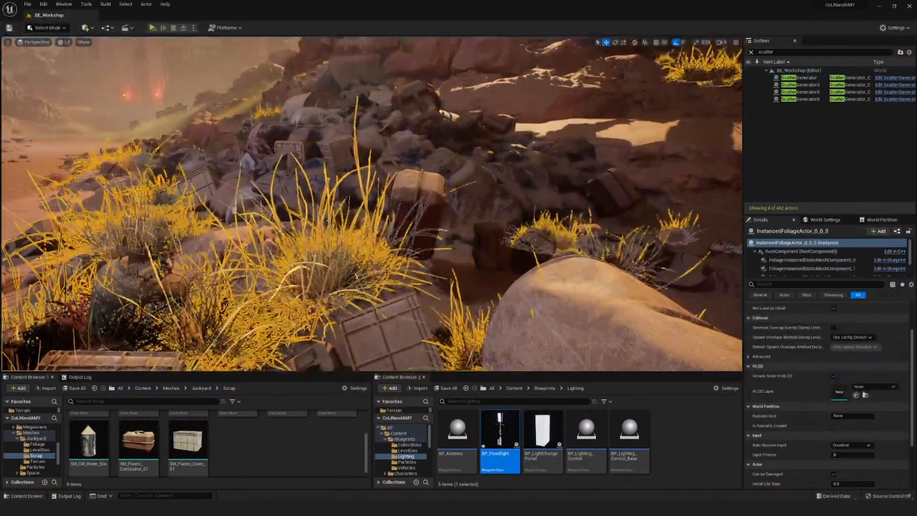
click(234, 260)
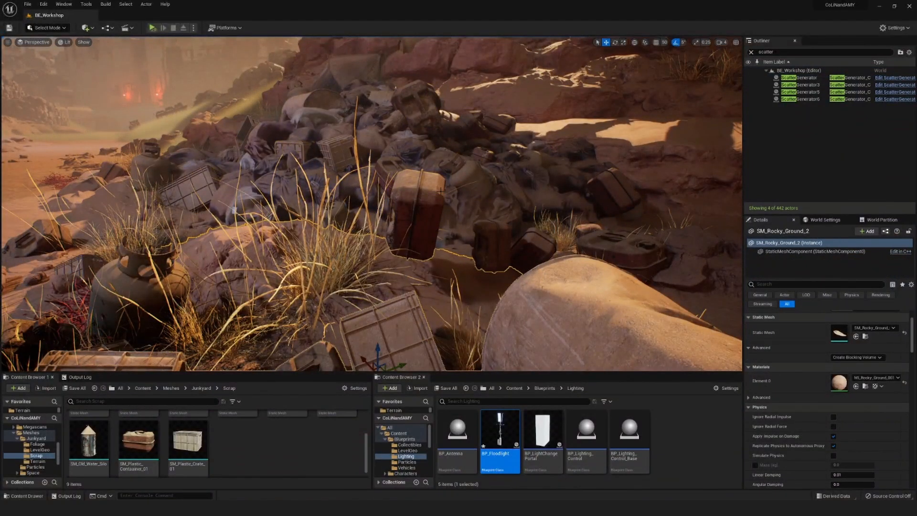
mouse_move(388, 234)
right_down()
mouse_move(341, 230)
mouse_move(388, 234)
right_up()
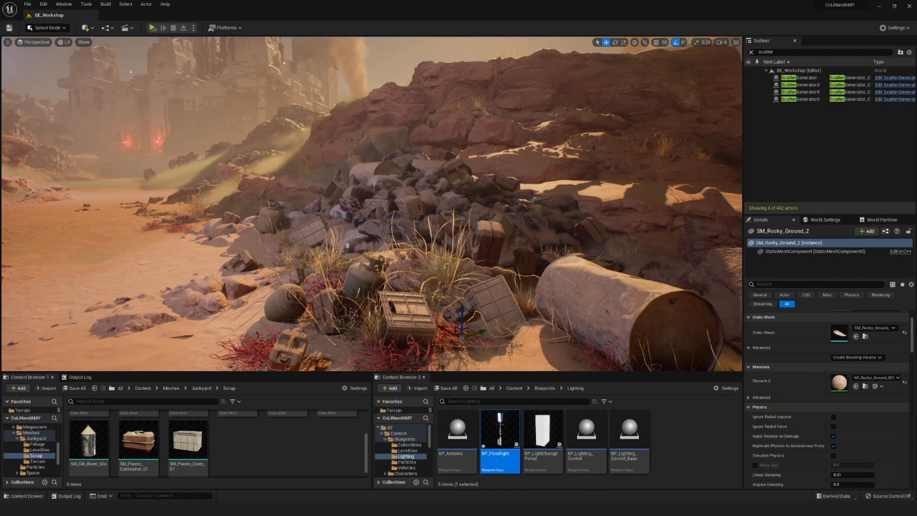
Examine the Collision options available for the ScatterGenerator's props.
click(799, 78)
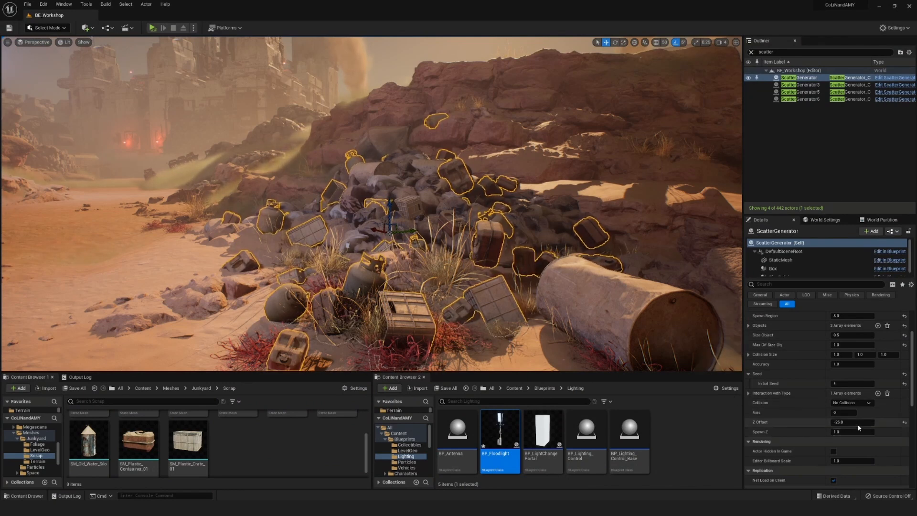
click(868, 403)
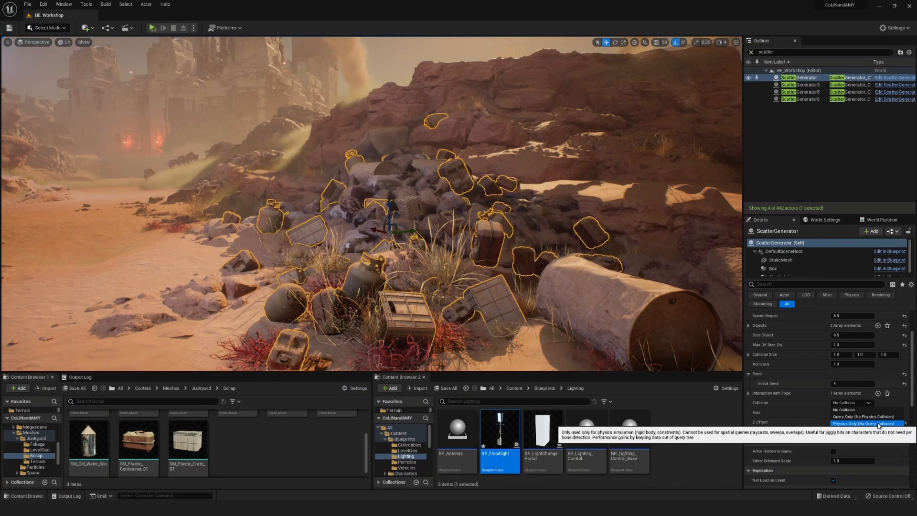
click(879, 423)
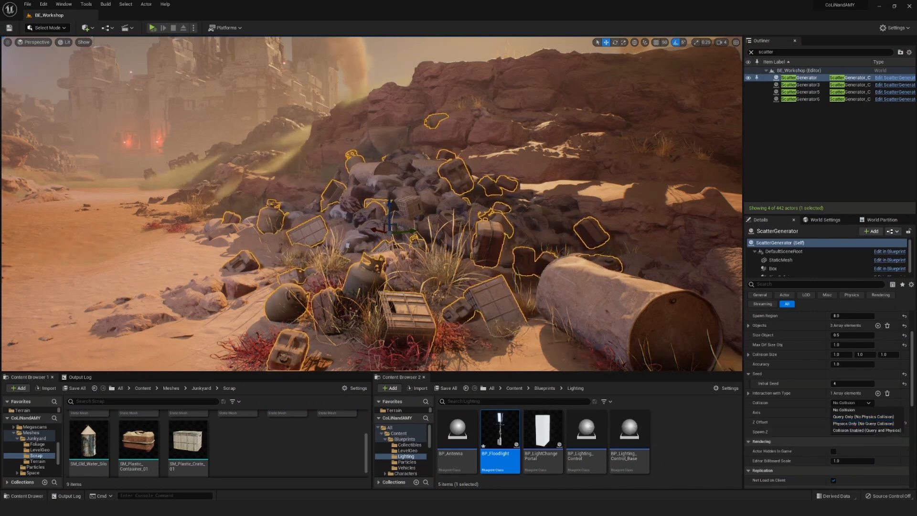
Inspect the trash pile mesh under the props and the sandstone ground piece beside it.
click(430, 230)
key(f)
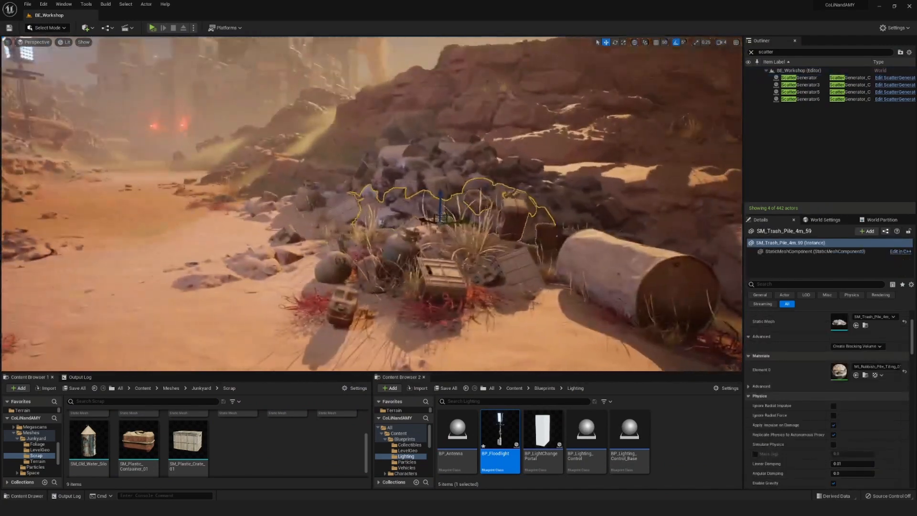
right_click(334, 253)
click(229, 273)
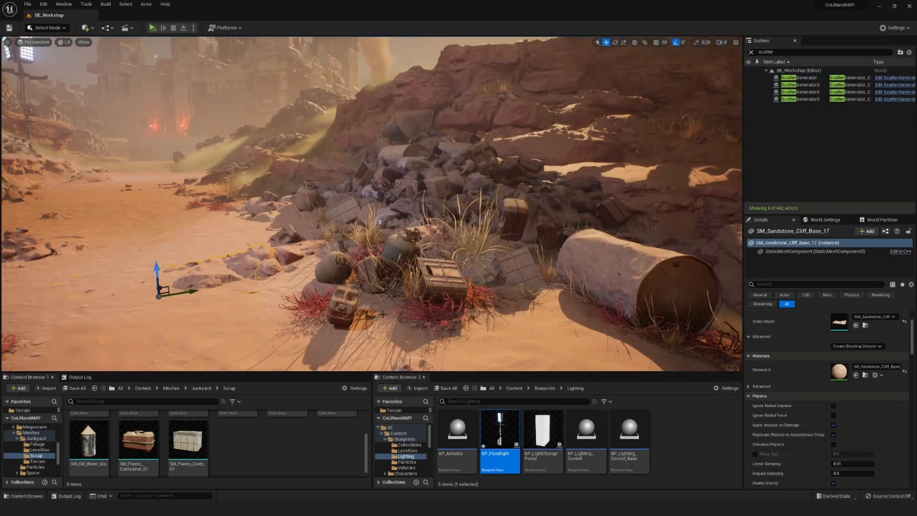
Open the ScatterGenerator blueprint and examine the Boundary Parameters and Random Rotation of Meshes groups in its Construction Script.
click(799, 77)
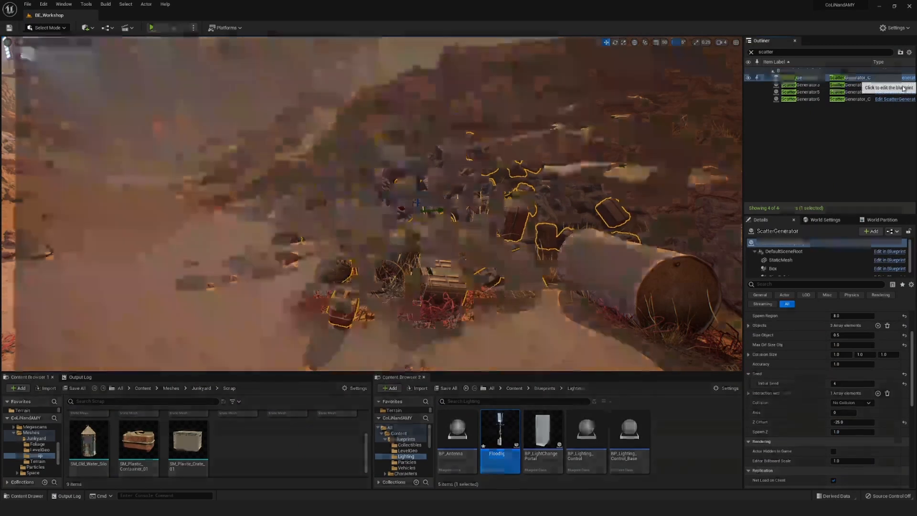
click(902, 88)
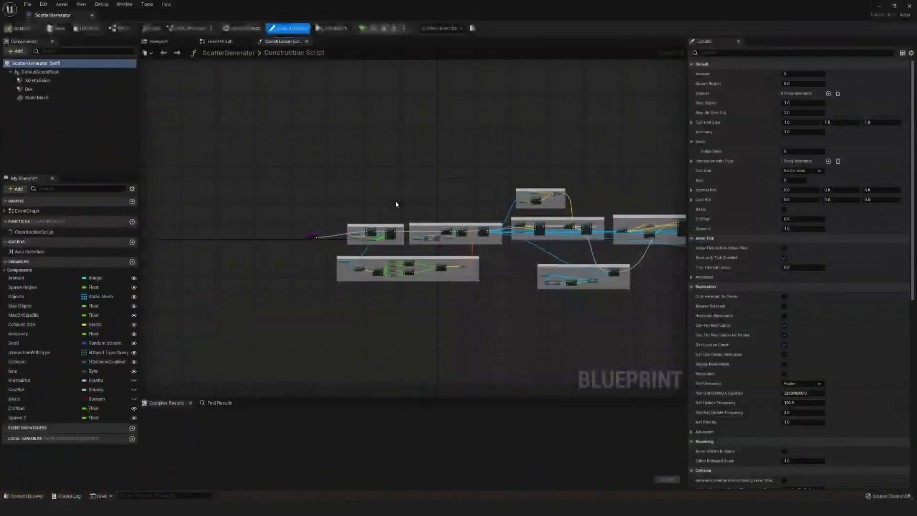
scroll(374, 313, up, 3)
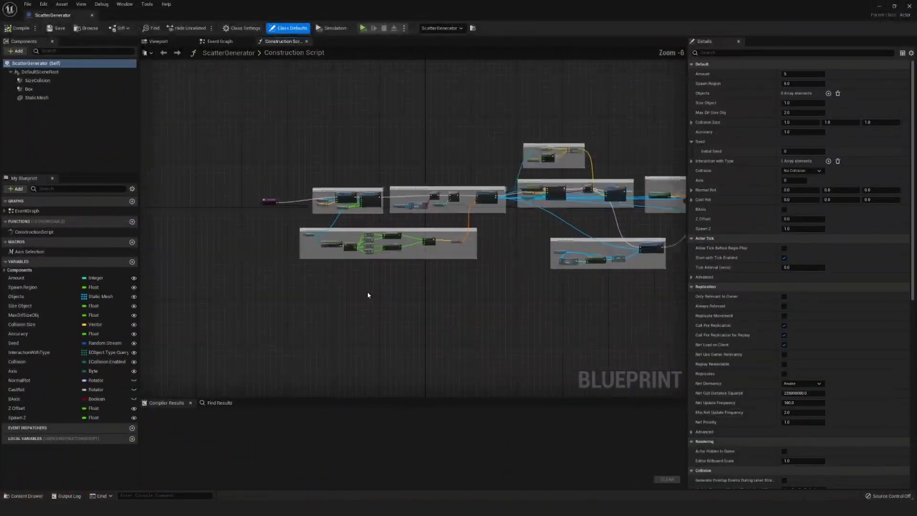
scroll(270, 273, up, 2)
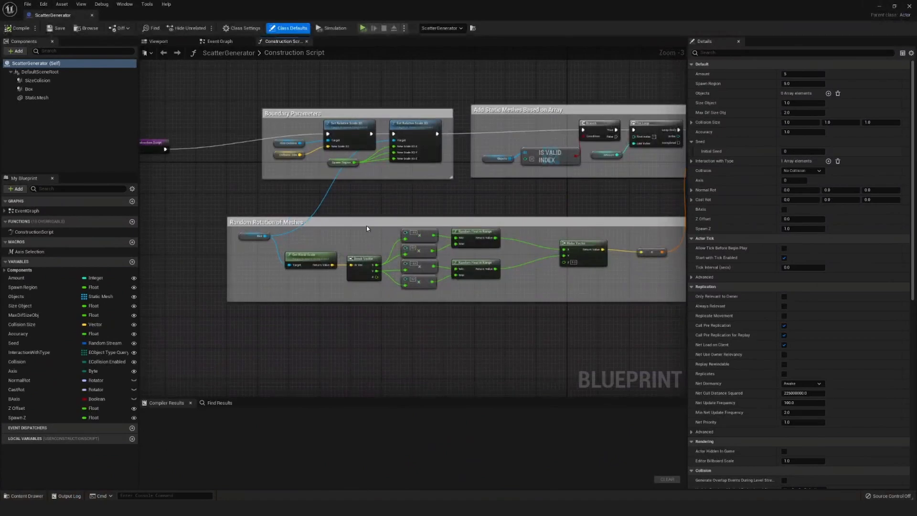
right_drag(275, 211, 317, 251)
scroll(340, 250, up, 1)
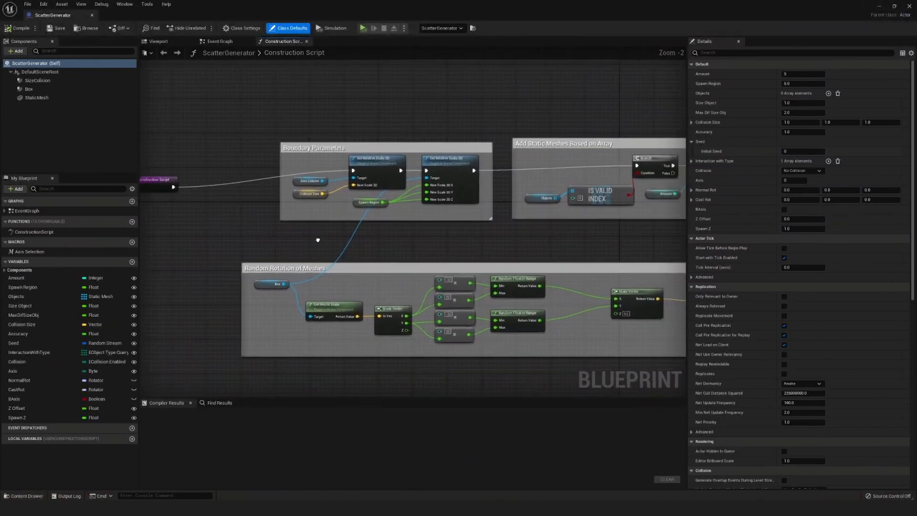
right_drag(388, 248, 417, 276)
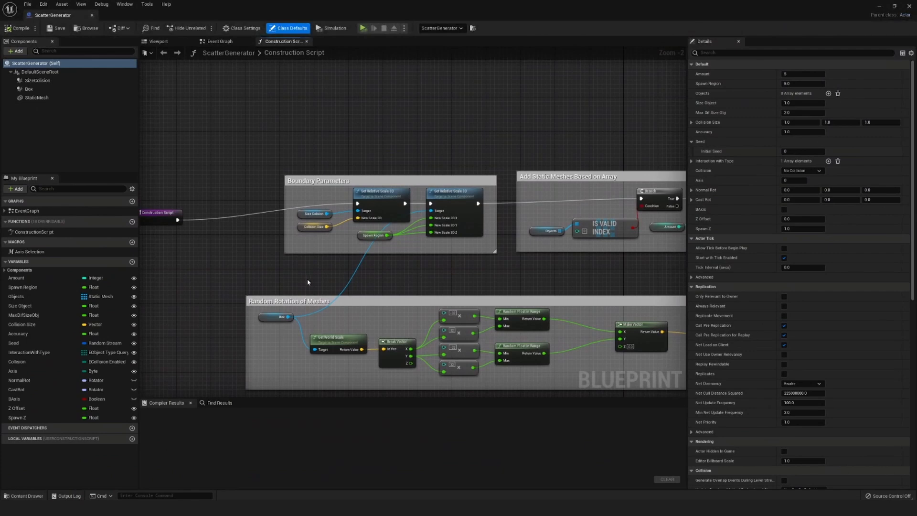
right_drag(221, 281, 236, 281)
Show the blueprint's 3D preview and inspect its Box and StaticMesh components.
click(160, 41)
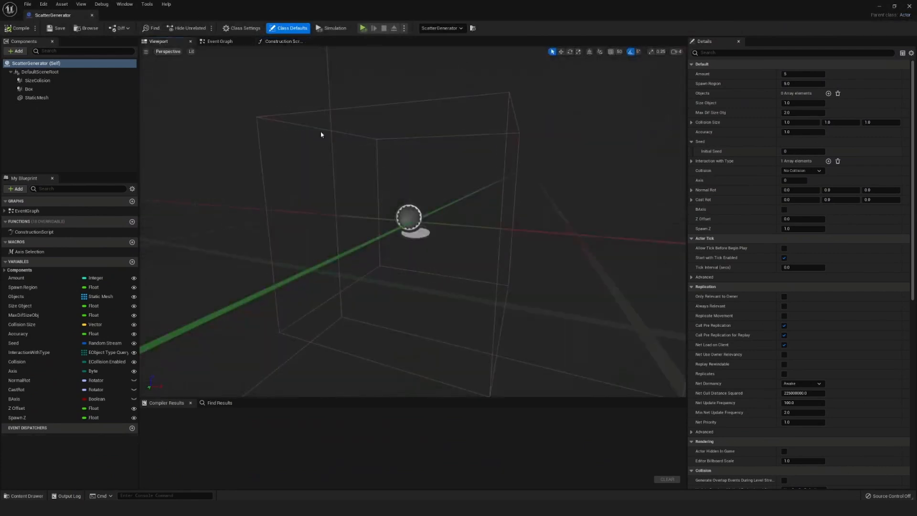
click(34, 89)
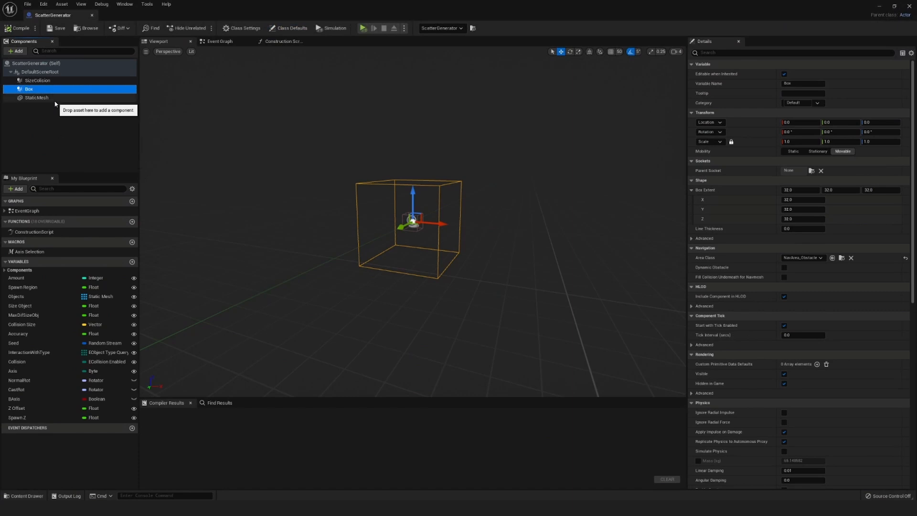
click(53, 97)
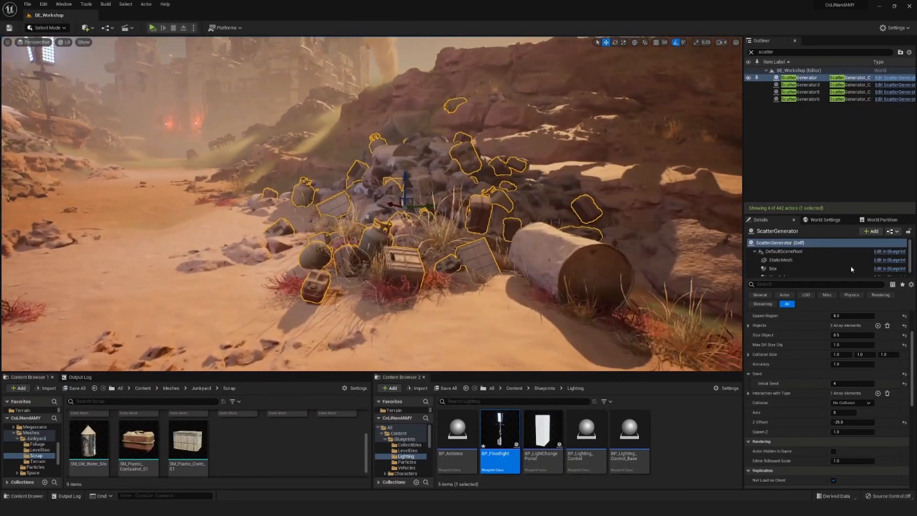
Add two empty elements to the Objects array of the ScatterGenerator in the BE_Workshop level.
scroll(857, 412, up, 2)
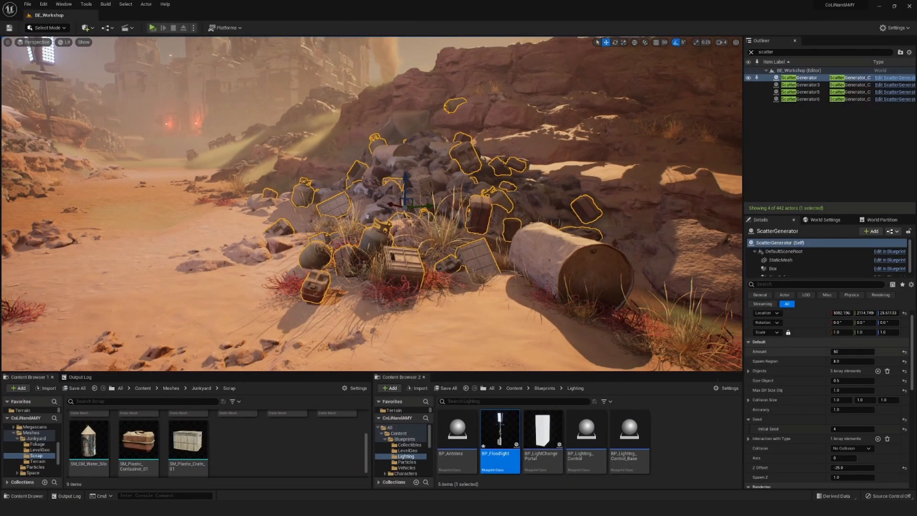
click(749, 371)
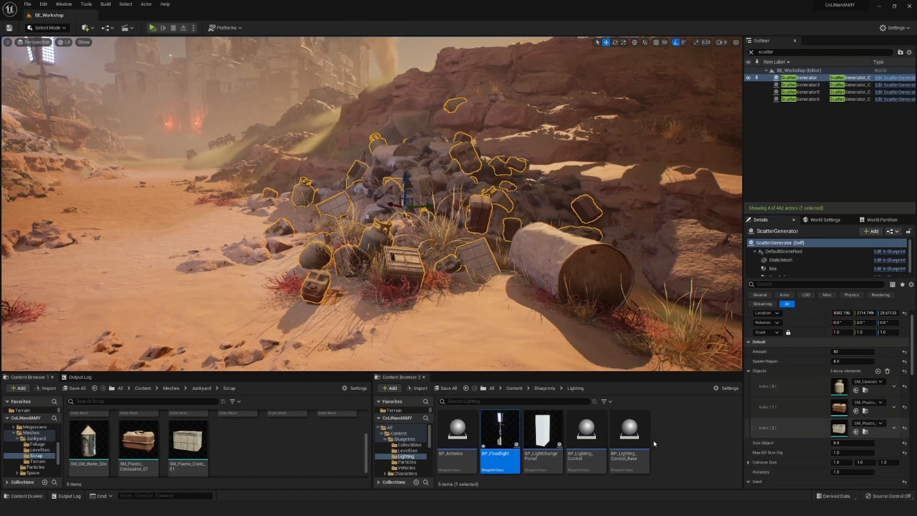
scroll(262, 461, down, 3)
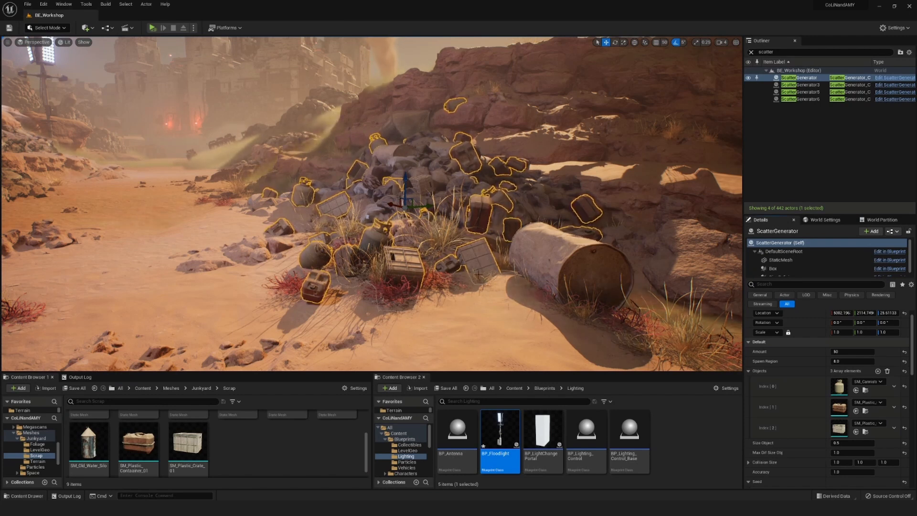
click(878, 371)
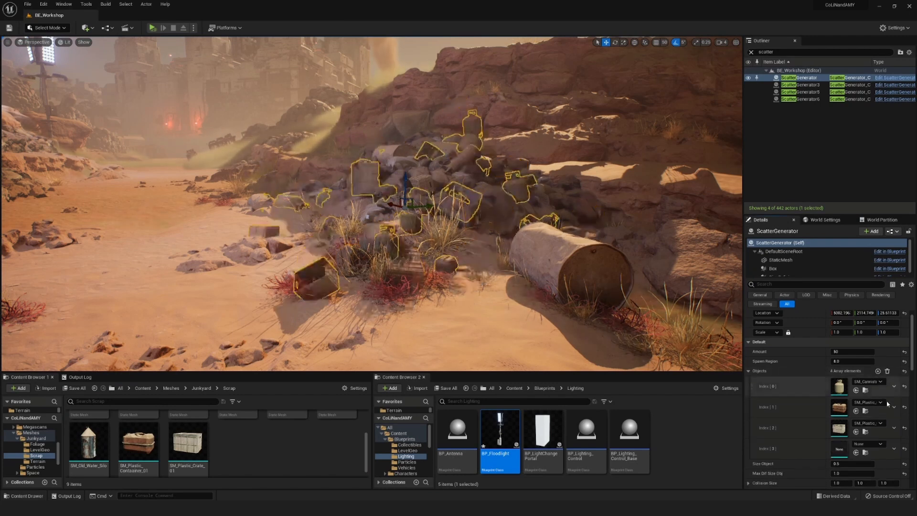
click(878, 372)
scroll(291, 486, up, 3)
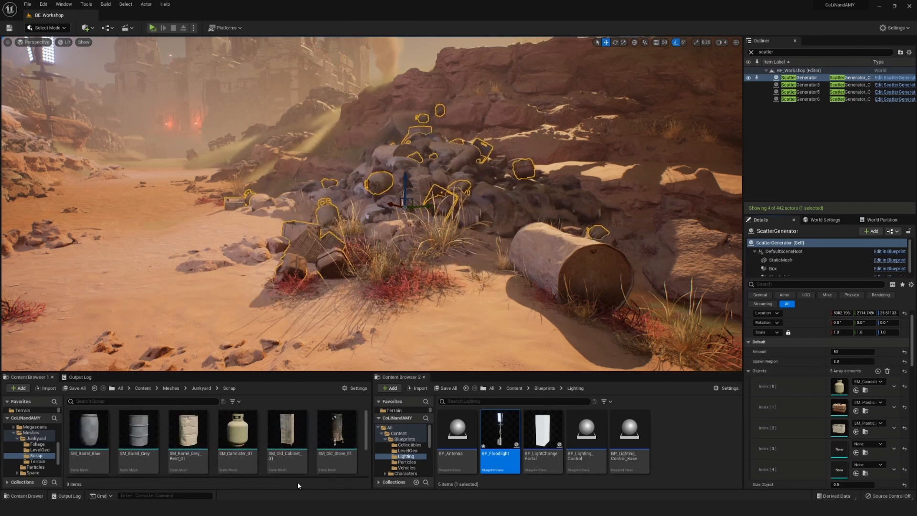
Try the old cabinet and old stove meshes in Objects elements 3 and 4, and view the scattered result.
drag(287, 430, 826, 456)
drag(337, 432, 840, 471)
mouse_move(574, 324)
right_down()
mouse_move(536, 311)
mouse_move(564, 311)
right_up()
scroll(229, 459, down, 2)
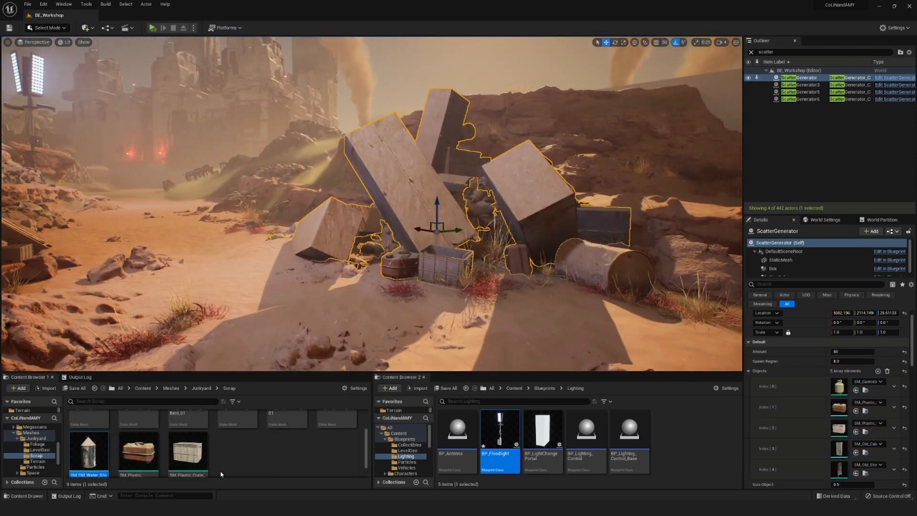
Assign the plastic crate mesh to Objects element 3 and the plastic container mesh to element 4.
drag(188, 452, 883, 445)
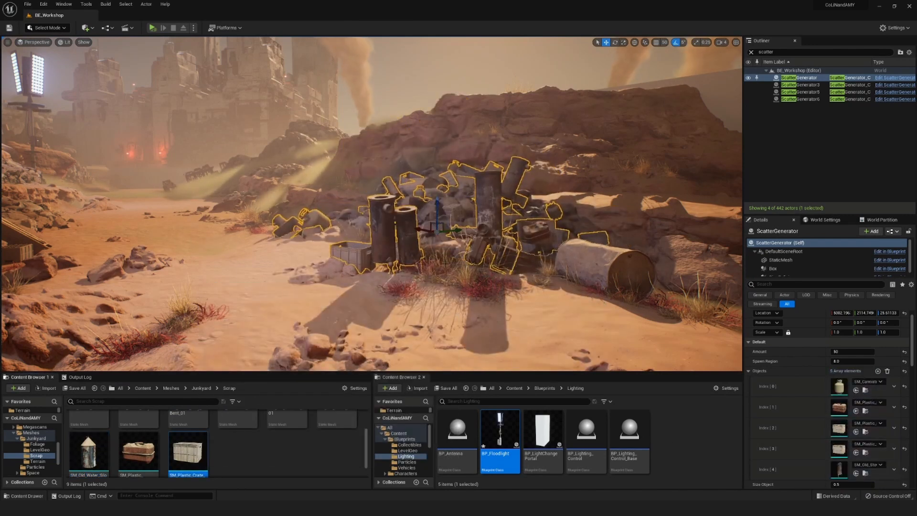
click(445, 264)
right_drag(445, 264, 451, 260)
drag(139, 453, 839, 468)
click(248, 457)
Deselect the ScatterGenerator, view the reshuffled trash heap, and return to the ScatterGenerator blueprint.
click(377, 260)
click(343, 306)
mouse_move(344, 306)
right_down()
mouse_move(301, 307)
mouse_move(341, 313)
right_up()
key(w)
key(s)
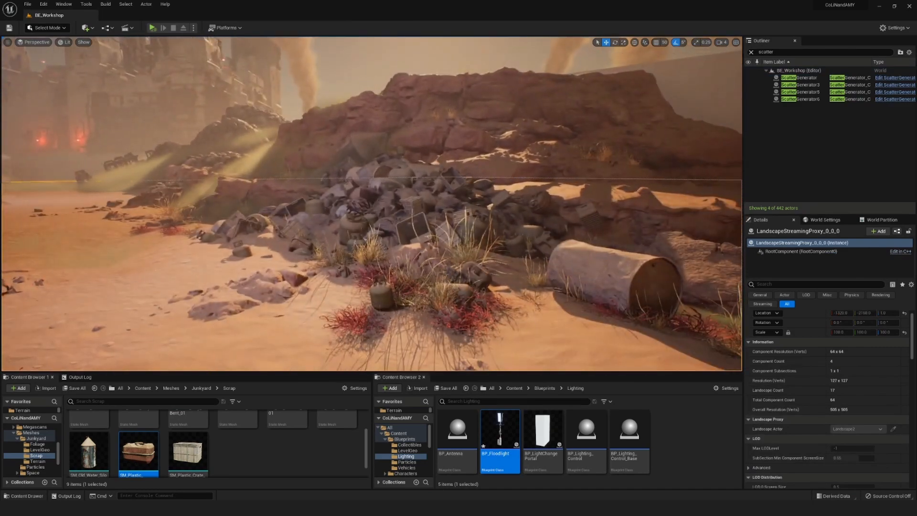
drag(592, 2, 626, 3)
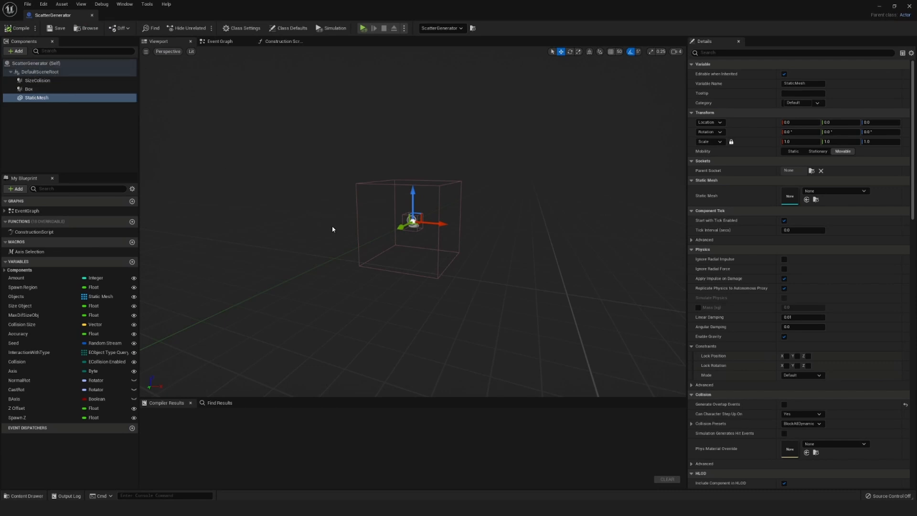
Open the ScatterGenerator's Construction Script and examine the Boundary Parameters section.
click(281, 41)
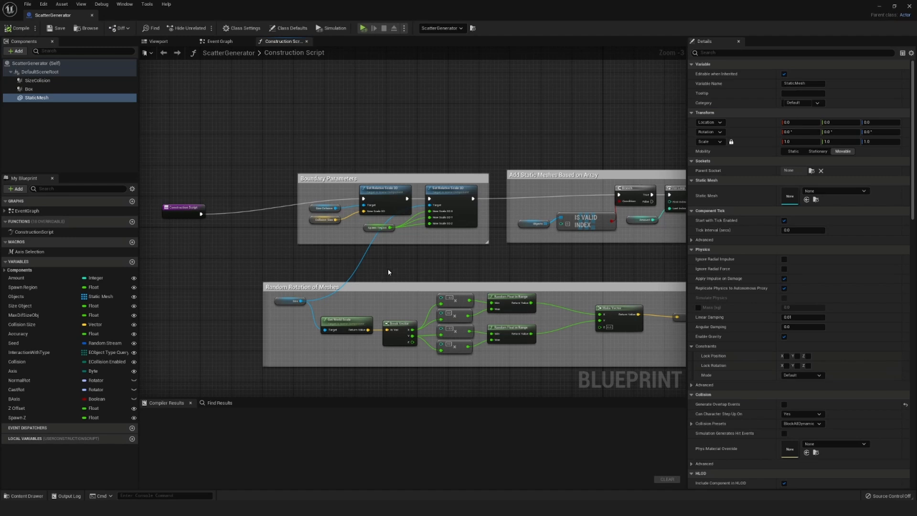
scroll(379, 267, up, 2)
right_drag(398, 271, 426, 303)
scroll(330, 283, up, 1)
right_drag(263, 275, 352, 290)
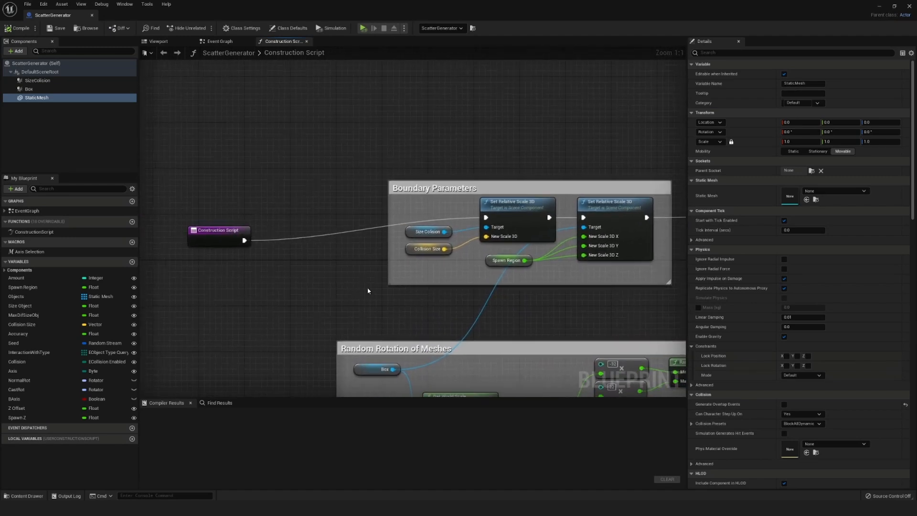
right_drag(408, 291, 371, 299)
right_click(555, 314)
click(399, 280)
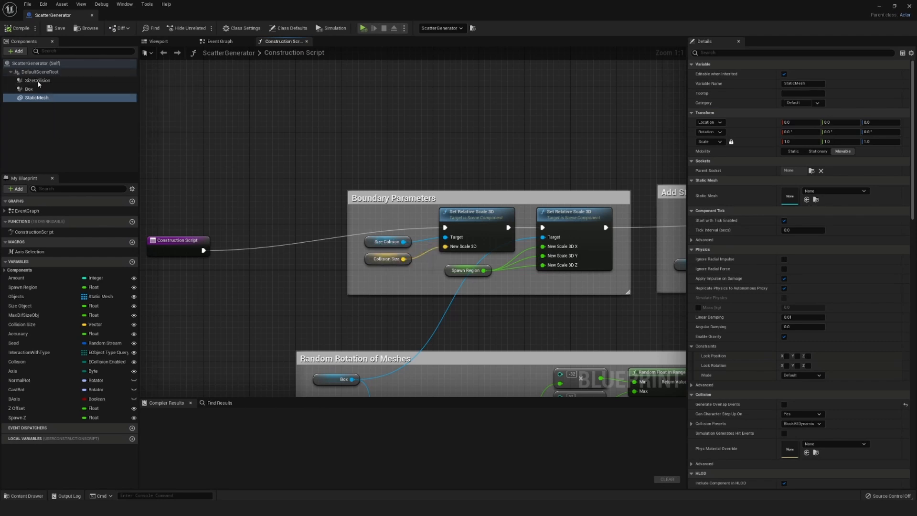
Inspect the SizeCollision component, then the Collision Size variable feeding the first Set Relative Scale 3D node in the Construction Script.
click(159, 41)
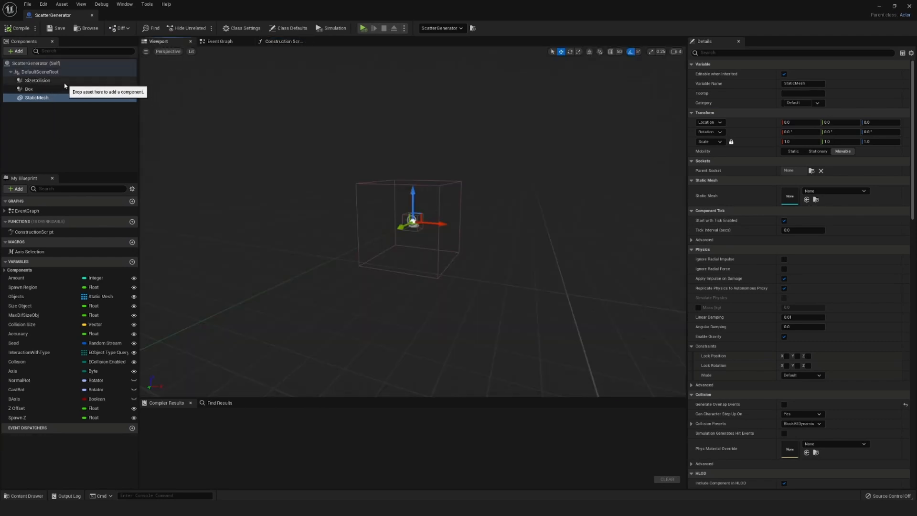
click(48, 82)
click(296, 41)
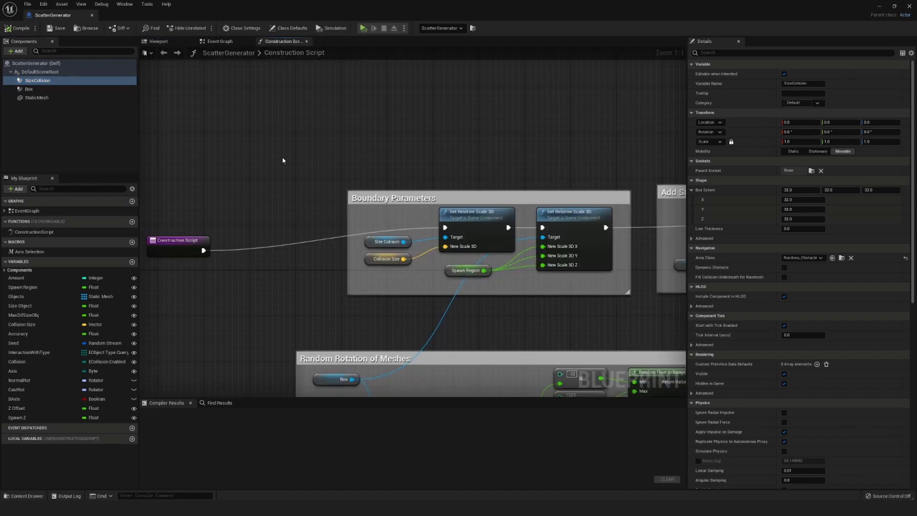
right_drag(473, 283, 470, 271)
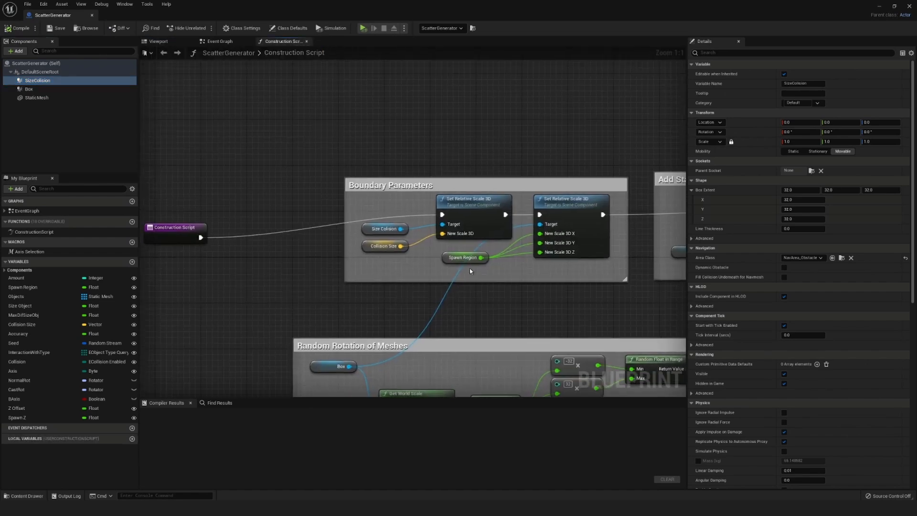
click(375, 246)
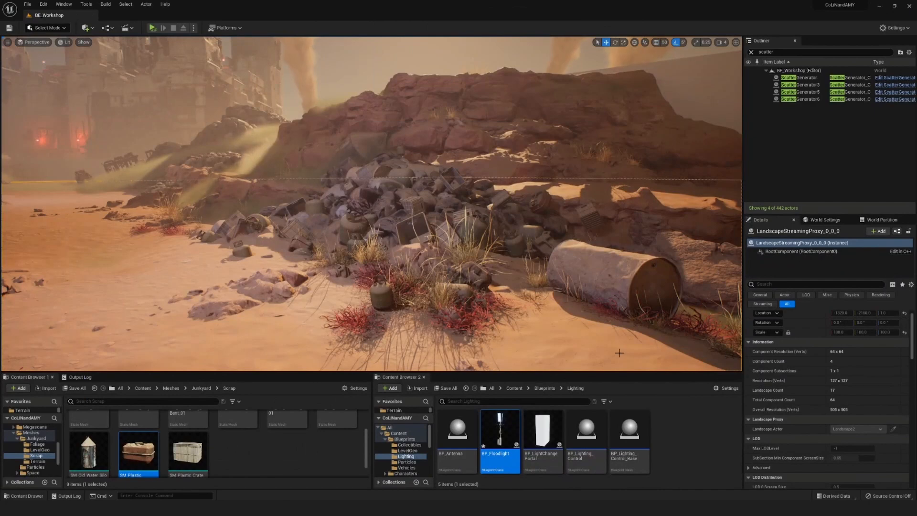
Select the ScatterGenerator actor in the BE_Workshop level and review its Objects array and collision size settings.
click(799, 78)
scroll(805, 475, down, 3)
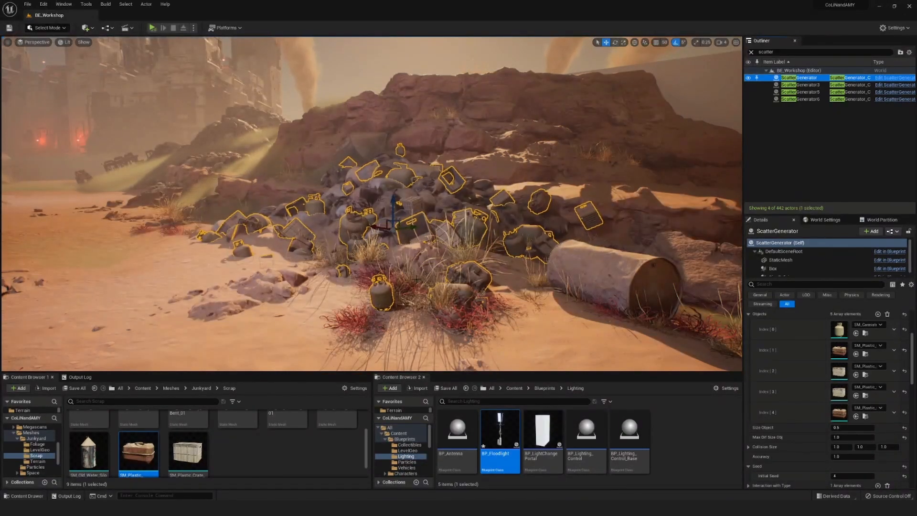
drag(530, 10, 542, 0)
Inspect the second Set Relative Scale 3D node and the Spawn Region variable in the blueprint's Boundary Parameters section.
right_drag(395, 307, 311, 281)
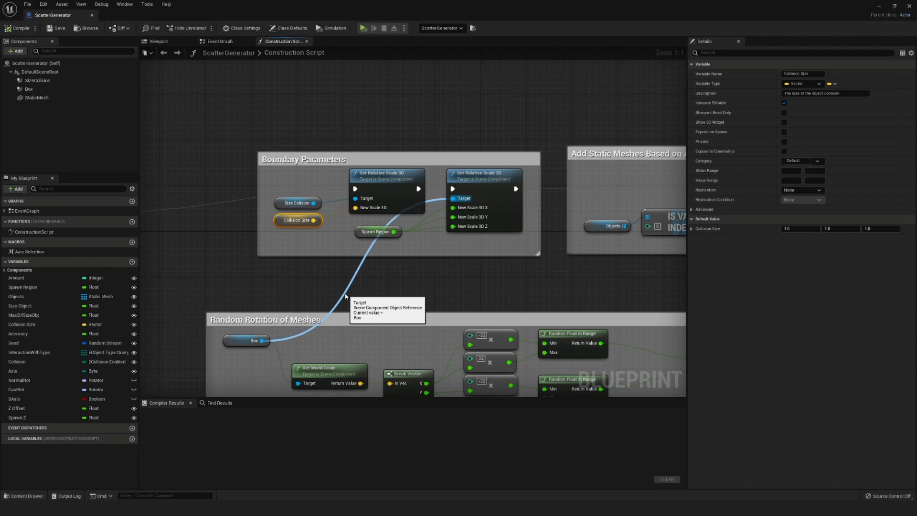
right_drag(463, 279, 454, 297)
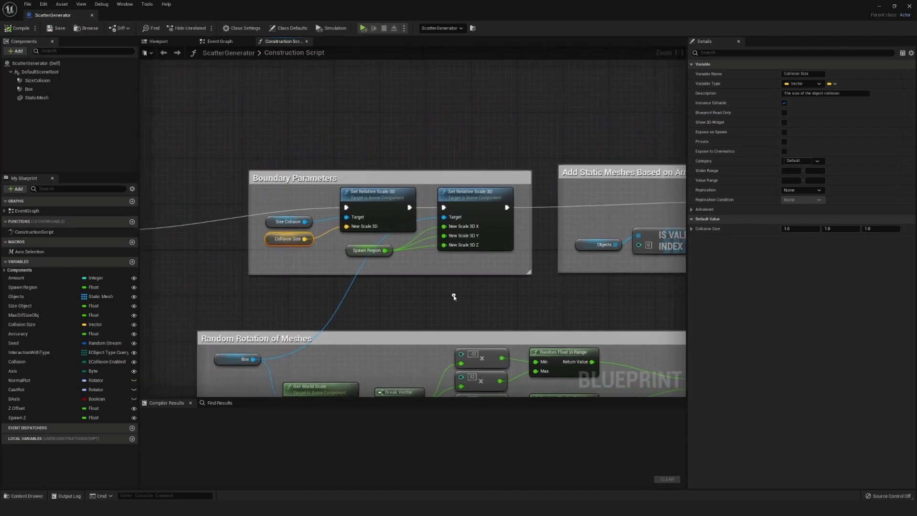
click(386, 212)
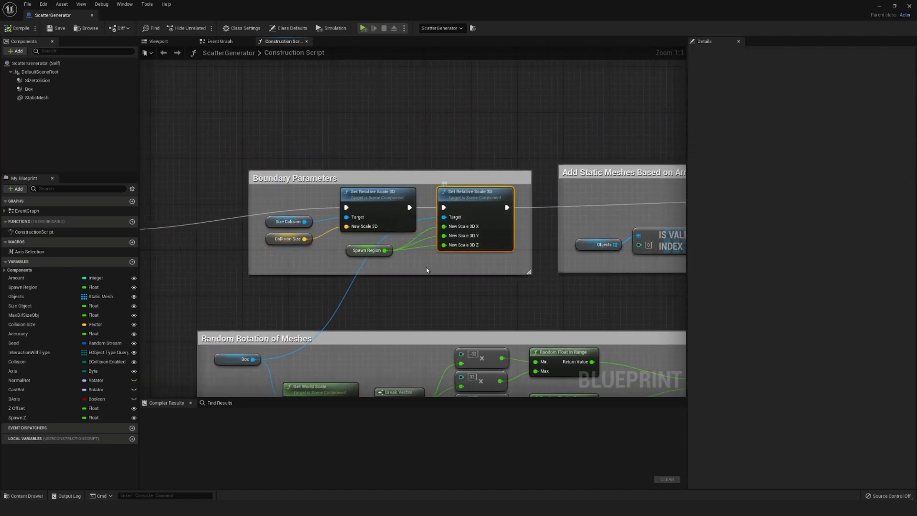
click(367, 250)
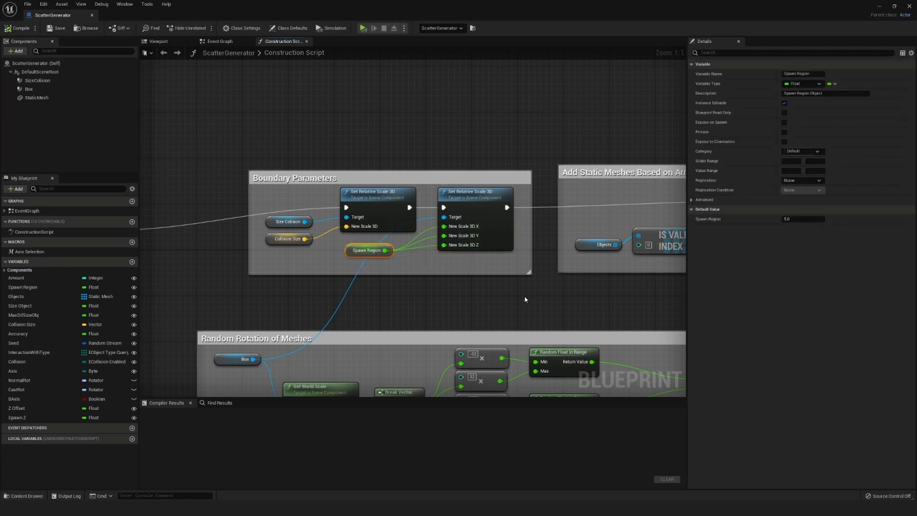
Examine the Random Rotation of Meshes section from the Box reference through the random float ranges to the relative transform.
scroll(454, 287, down, 1)
right_drag(444, 291, 355, 196)
scroll(327, 286, up, 1)
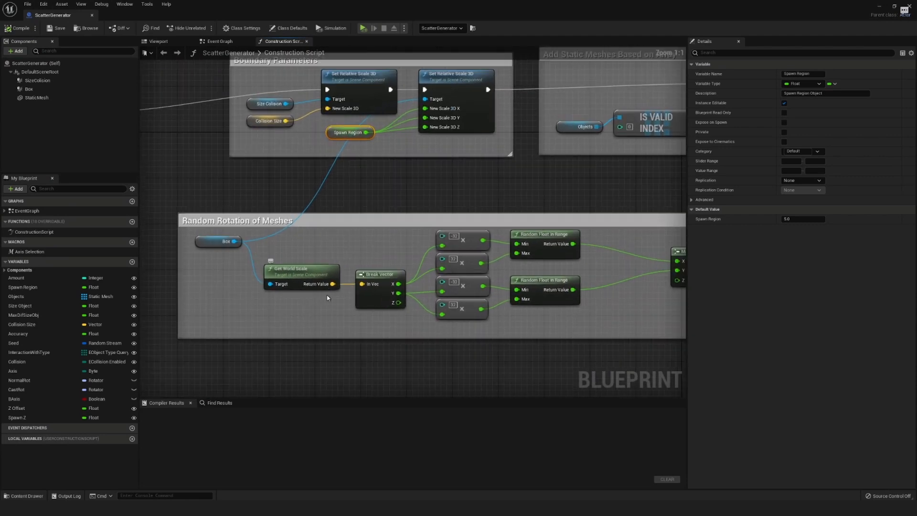
mouse_move(616, 342)
right_down()
mouse_move(580, 338)
mouse_move(619, 351)
right_up()
right_drag(261, 325, 343, 350)
drag(239, 275, 233, 281)
right_drag(344, 352, 286, 352)
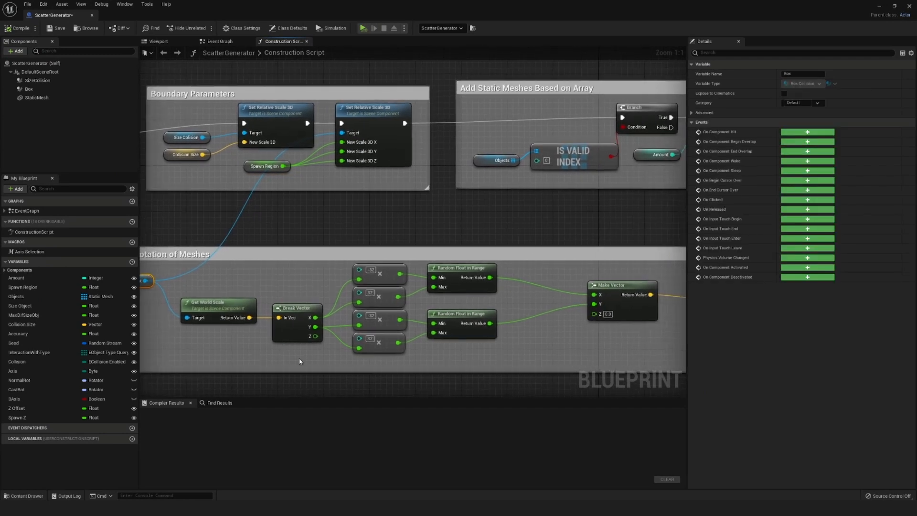
right_drag(471, 347, 385, 354)
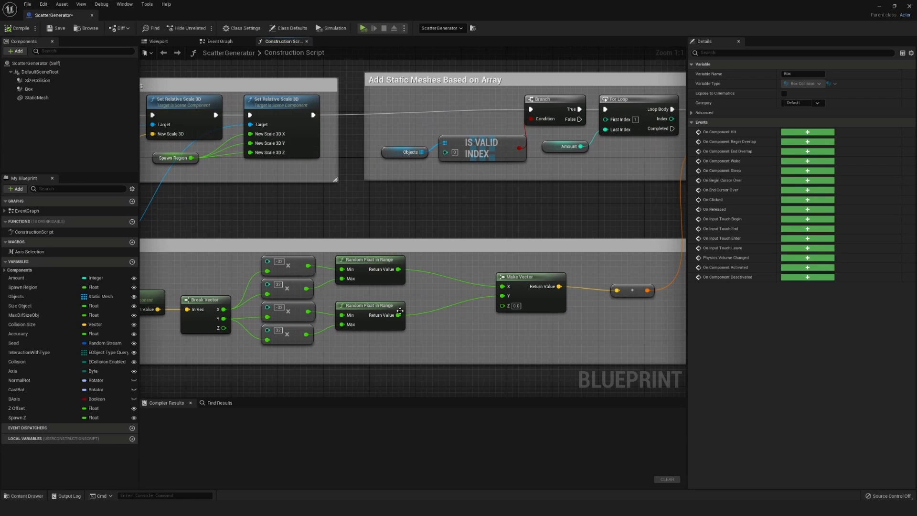
right_drag(447, 333, 358, 333)
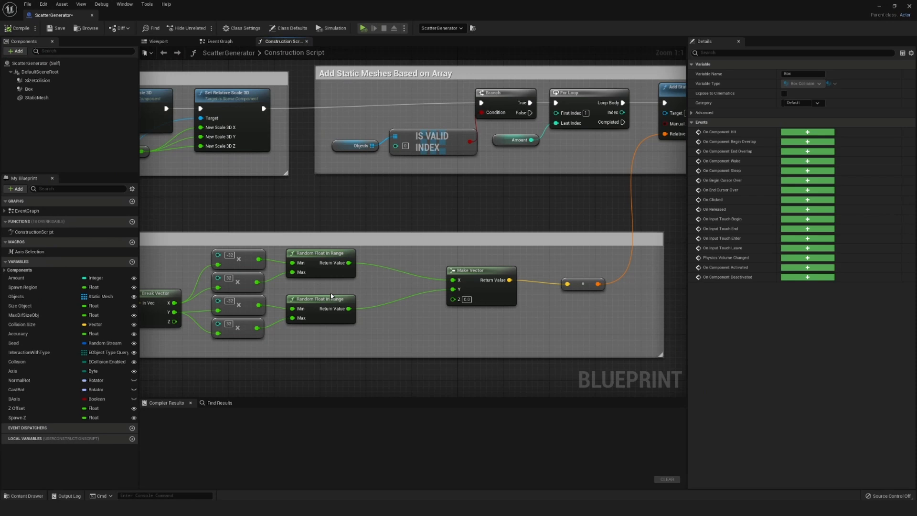
right_drag(424, 330, 414, 327)
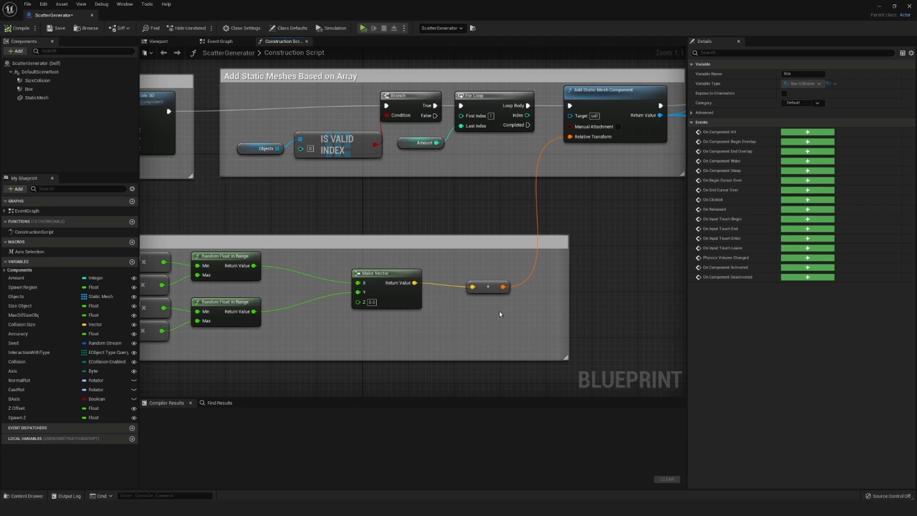
right_drag(548, 283, 515, 289)
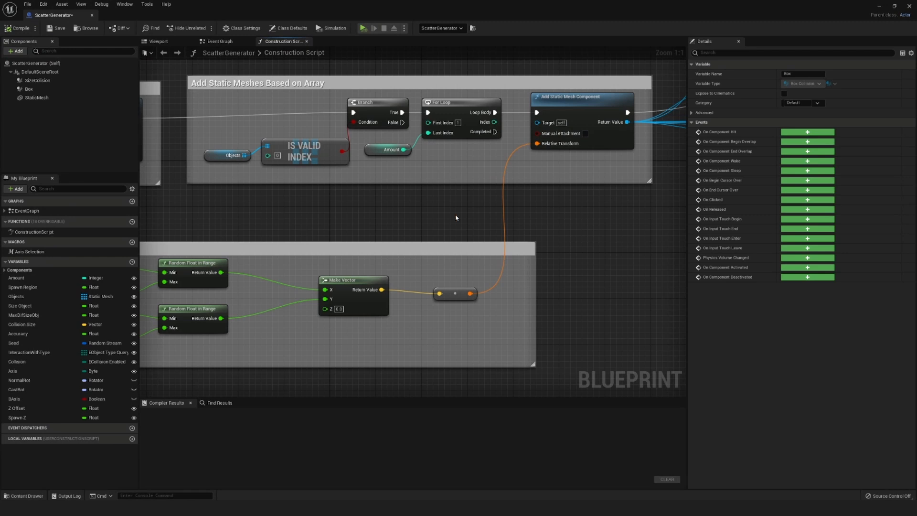
Inspect the Objects array, Is Valid Index and Branch nodes in the Add Static Meshes Based on Array section.
mouse_move(352, 222)
right_down()
mouse_move(467, 205)
mouse_move(363, 211)
right_up()
right_drag(418, 213, 398, 231)
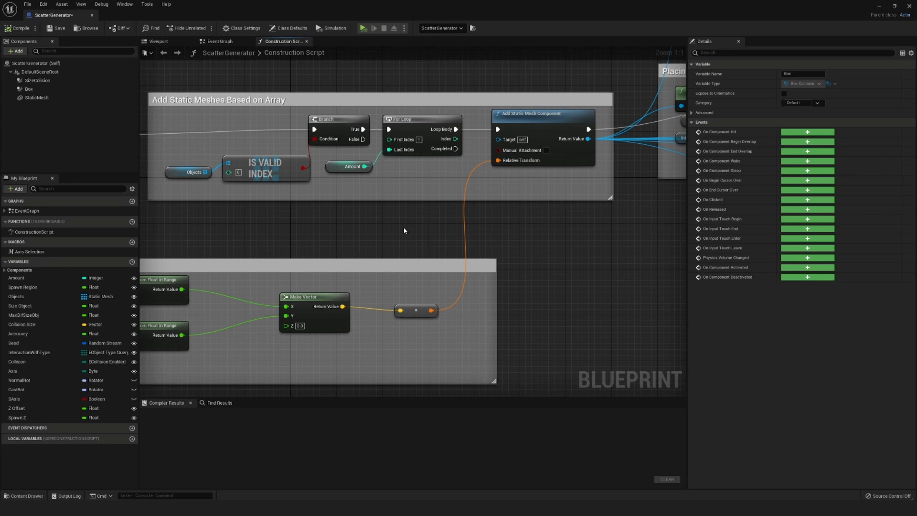
right_drag(201, 208, 301, 308)
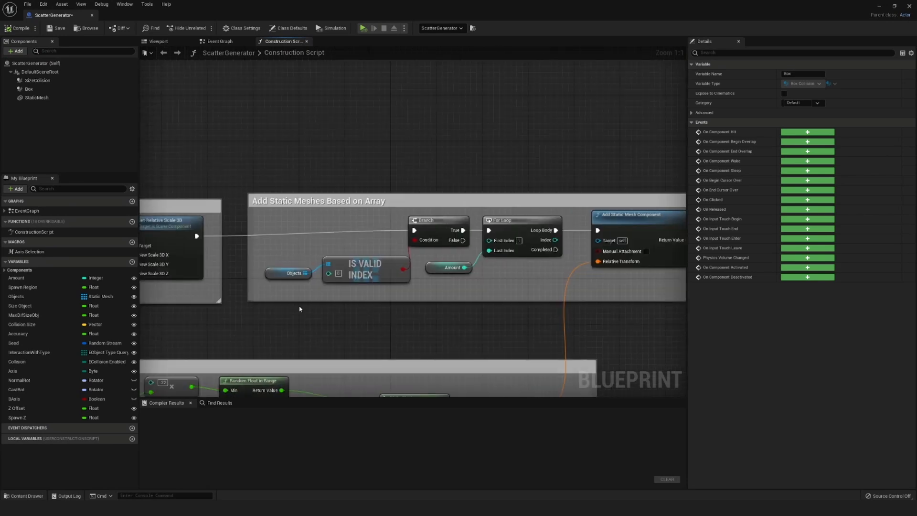
click(288, 273)
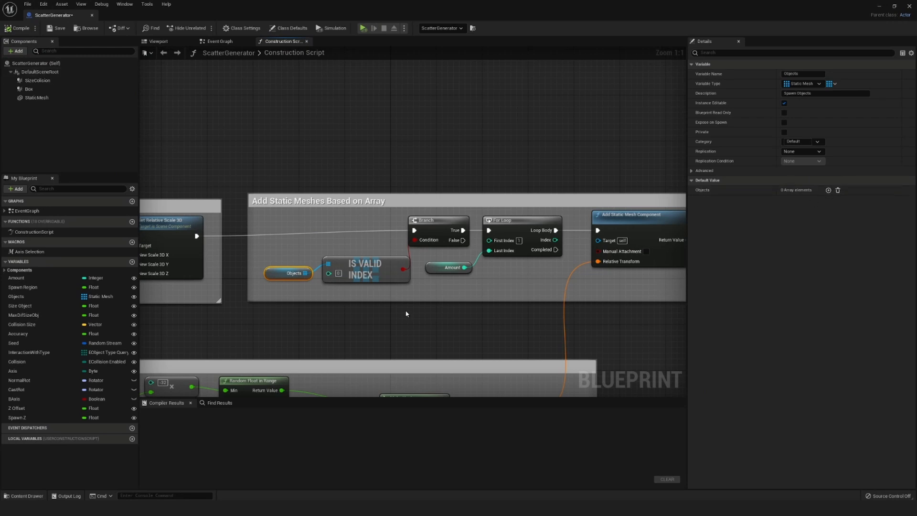
right_drag(380, 314, 374, 292)
click(371, 258)
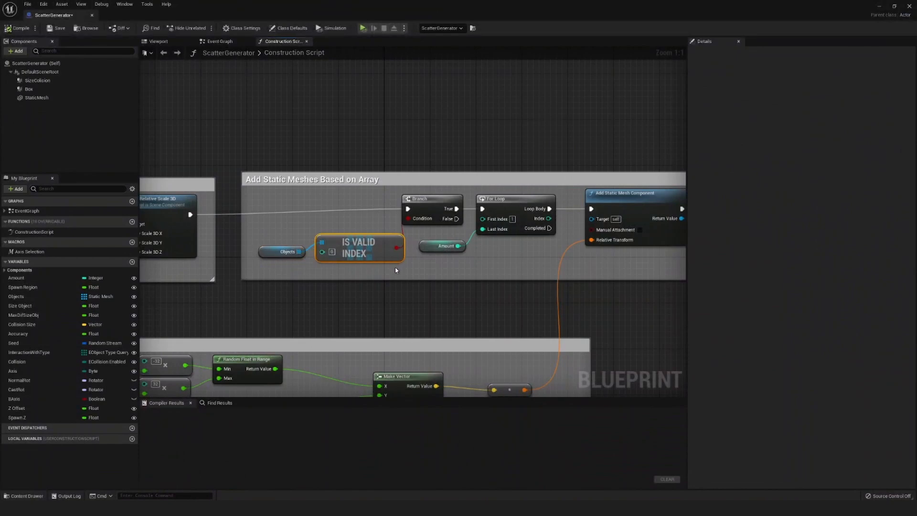
right_drag(423, 268, 402, 273)
click(409, 208)
right_drag(354, 300, 383, 297)
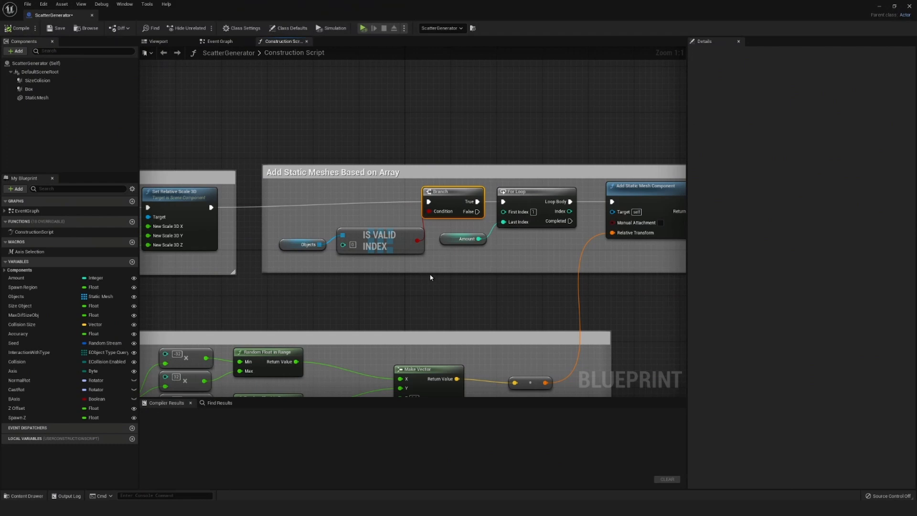
Examine the For Loop node and the Amount variable that supplies its last index.
right_drag(473, 270, 385, 286)
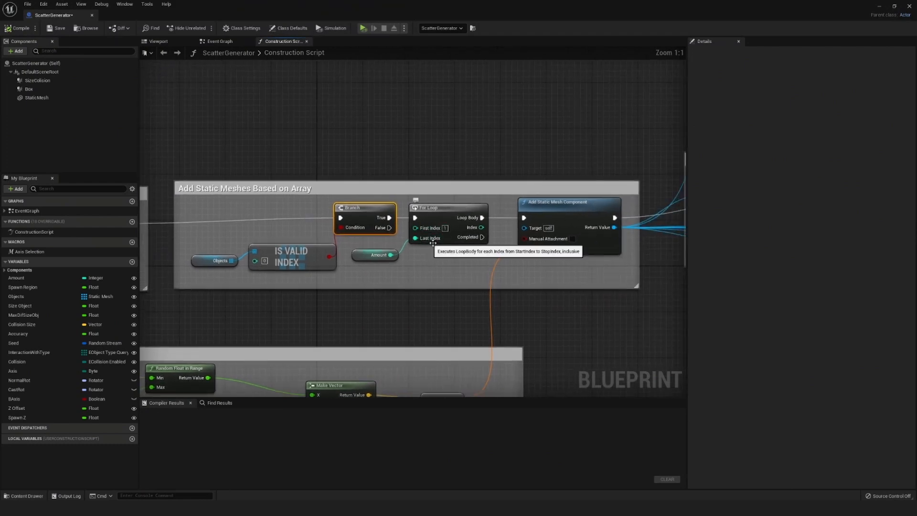
scroll(432, 246, up, 3)
right_click(450, 281)
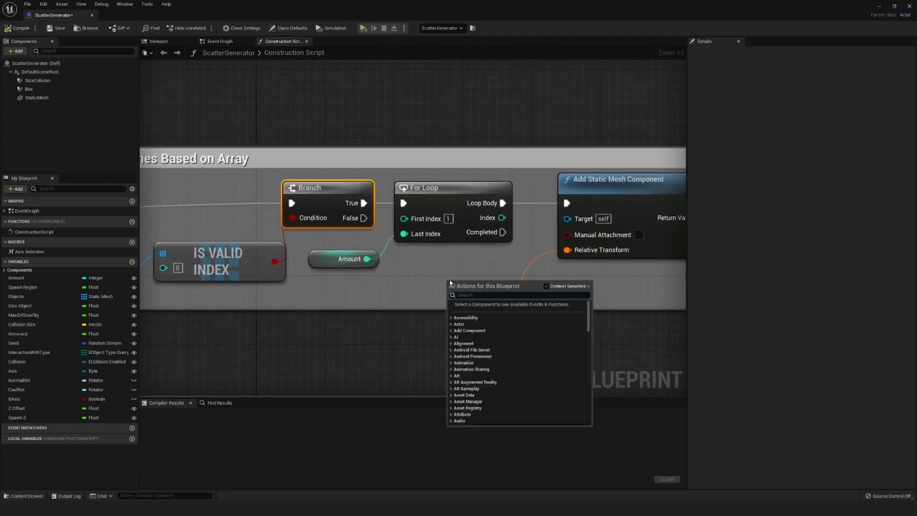
click(389, 339)
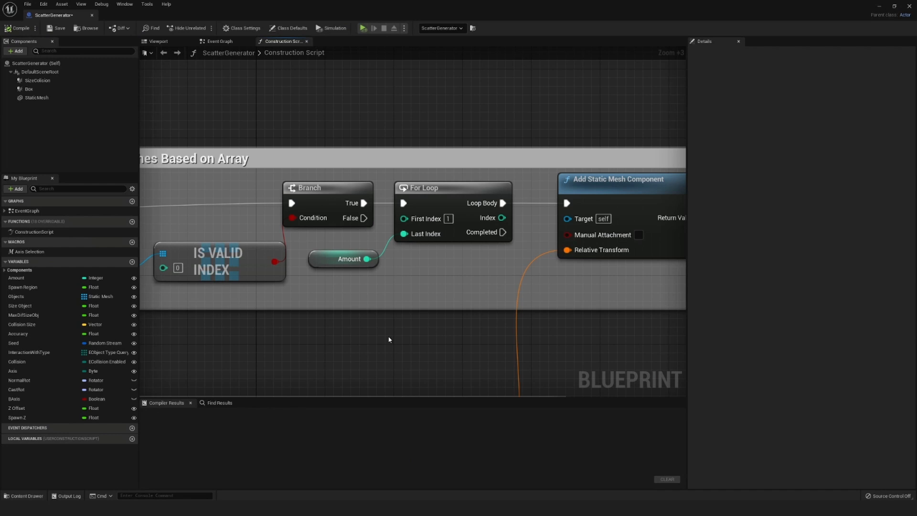
right_drag(342, 340, 363, 338)
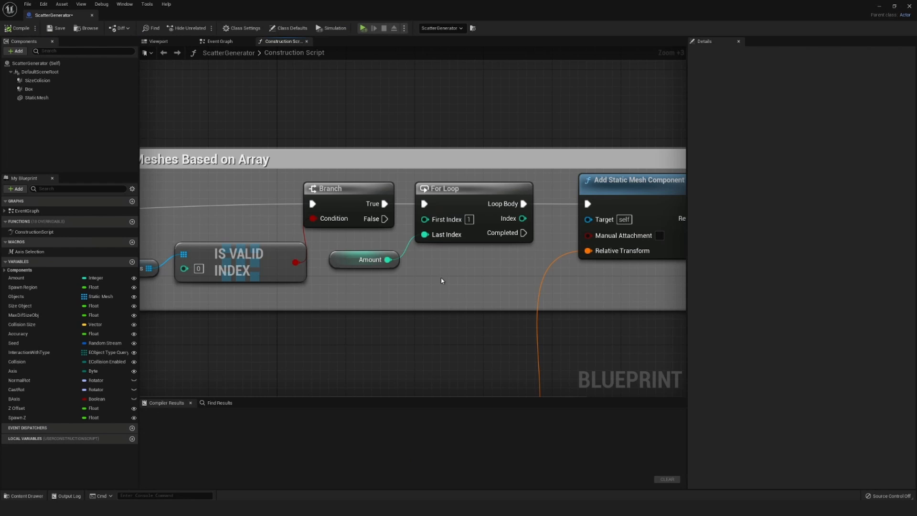
click(346, 264)
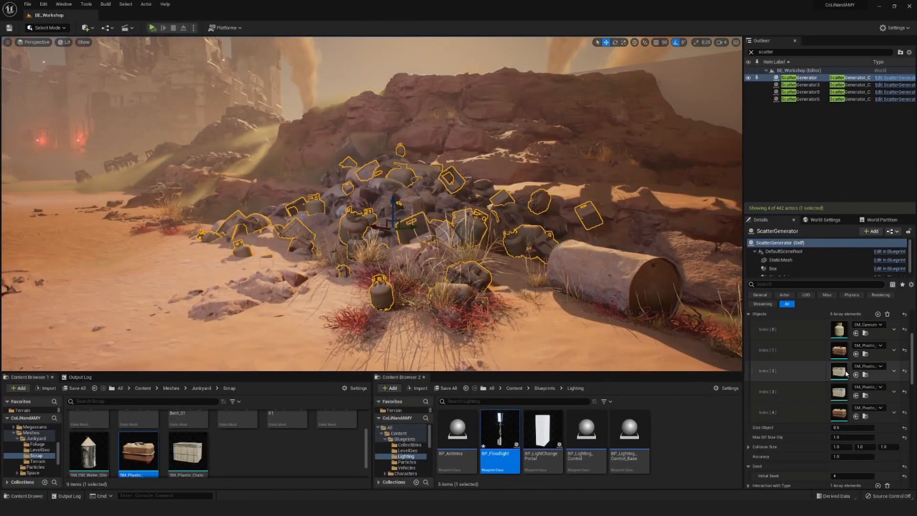
Set the Amount of the ScatterGenerator actor in the BE_Workshop level to 100.
scroll(846, 373, up, 3)
click(848, 363)
text(100)
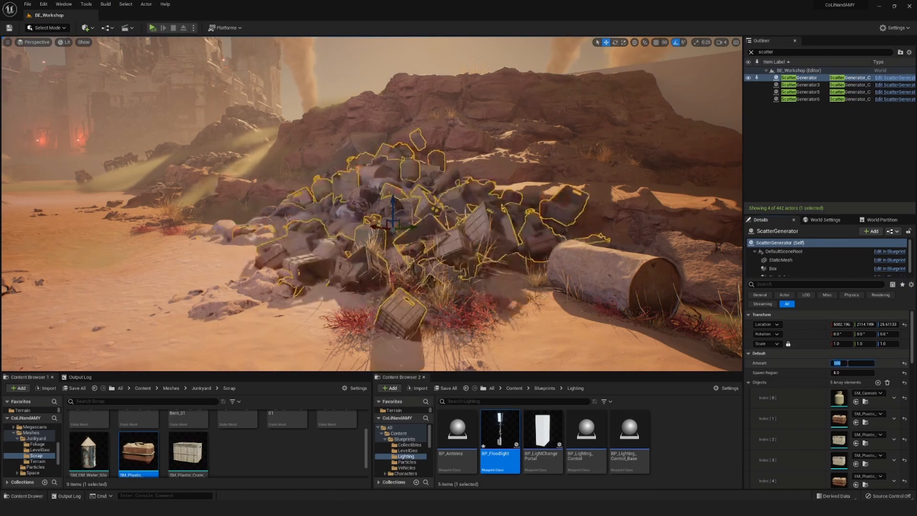
key(Return)
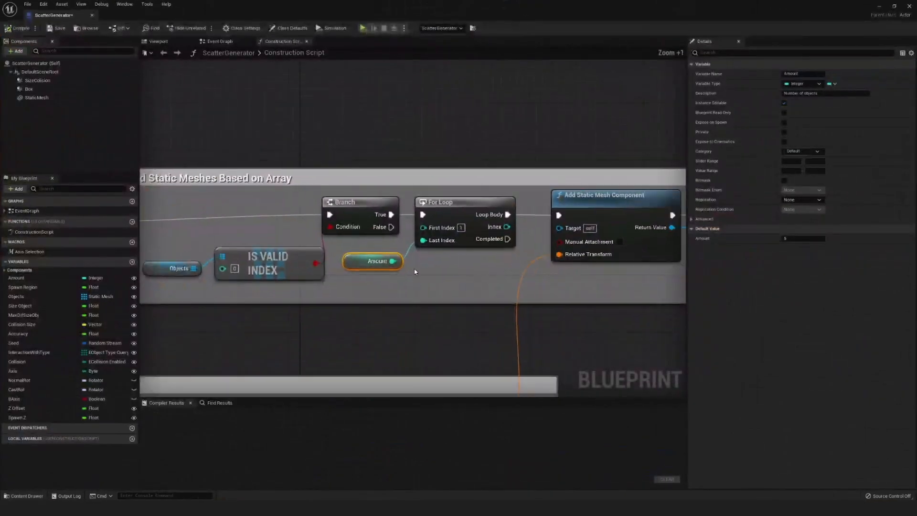
Return to the Construction Script and inspect the Add Static Mesh Component node after the For Loop.
right_drag(513, 296, 411, 287)
scroll(443, 261, up, 2)
right_drag(314, 268, 326, 277)
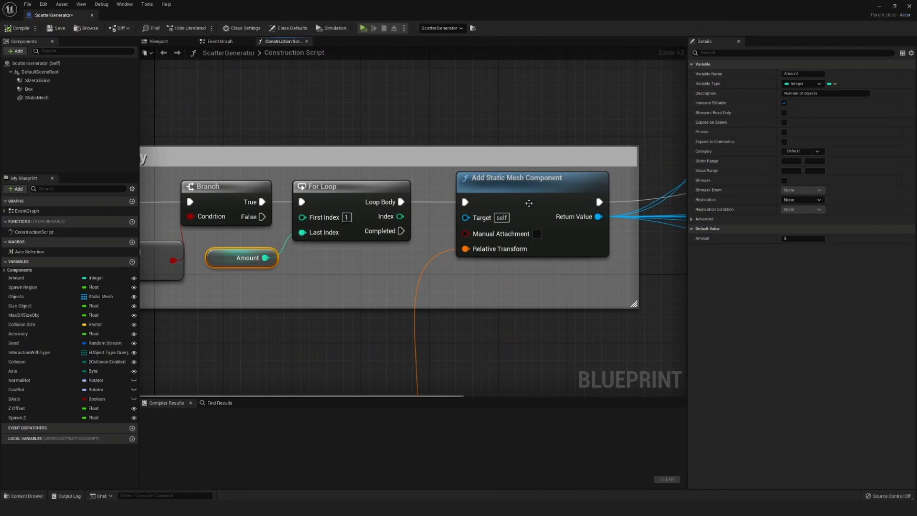
click(518, 197)
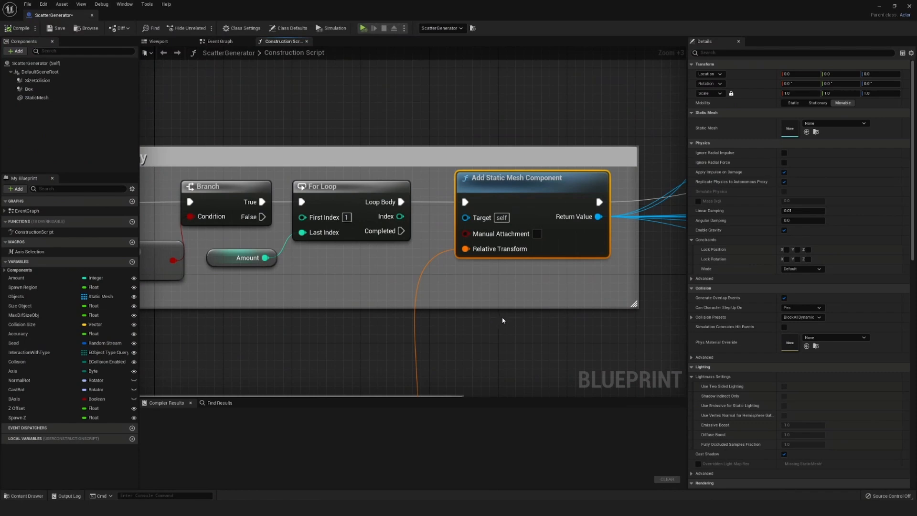
Examine the Placing Components Loop section with its Box Overlap Components, Collision Size and Interaction with Type nodes.
scroll(397, 193, down, 2)
right_drag(560, 276, 291, 282)
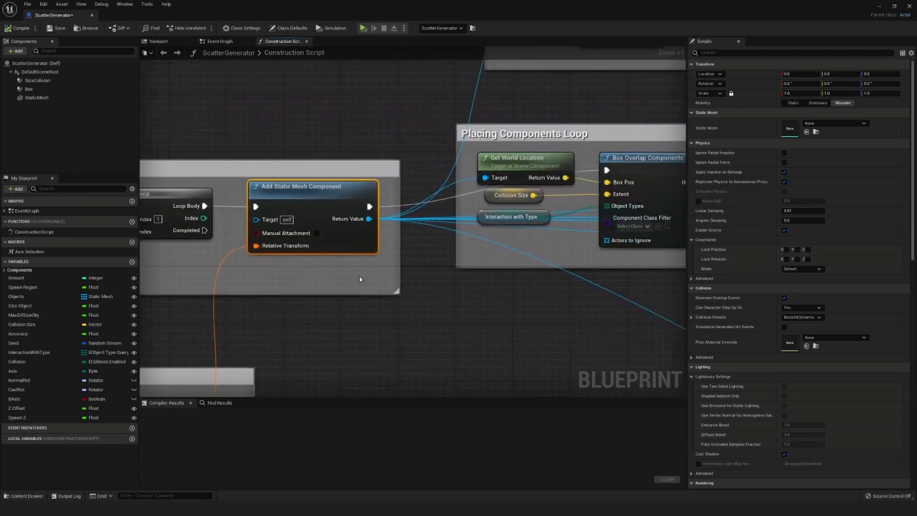
right_drag(451, 285, 354, 286)
scroll(519, 299, down, 1)
right_drag(466, 289, 489, 287)
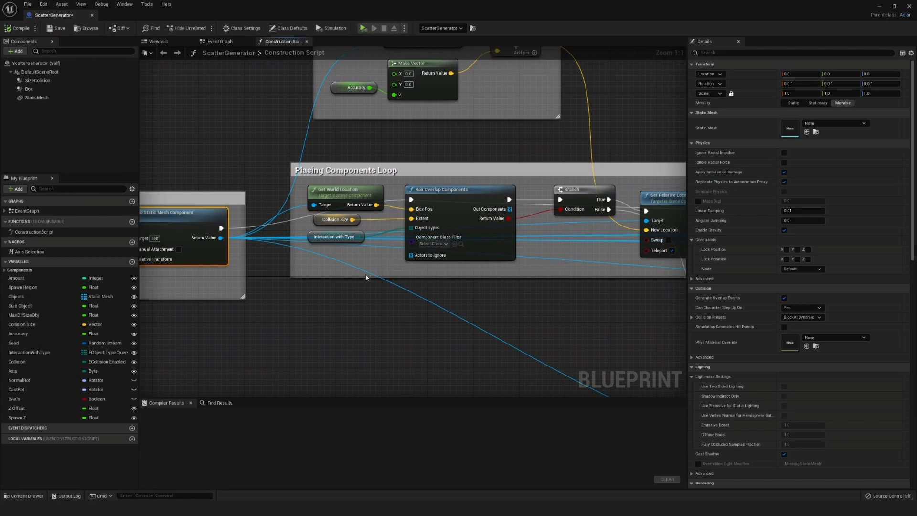
right_drag(367, 274, 372, 296)
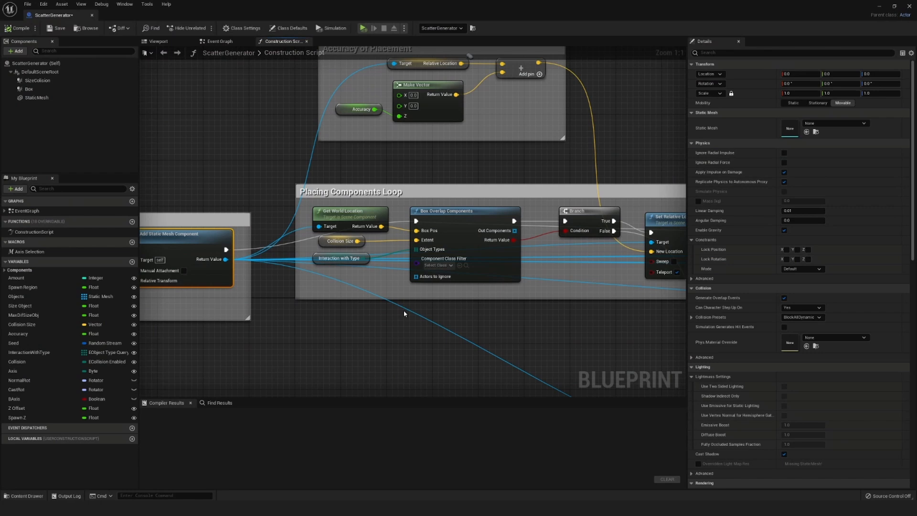
Inspect the Get World Location, Collision Size and Interaction with Type nodes that feed Box Overlap Components.
mouse_move(465, 311)
right_down()
mouse_move(374, 317)
mouse_move(470, 319)
right_up()
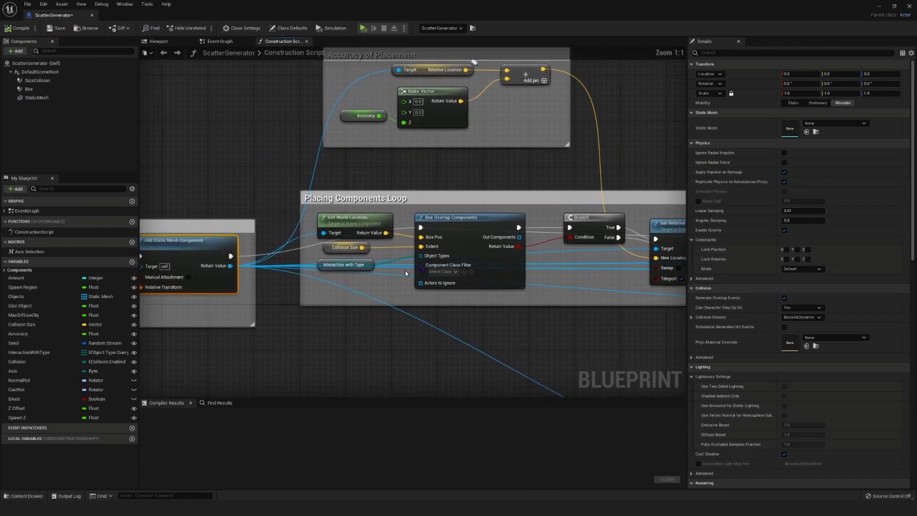
click(363, 222)
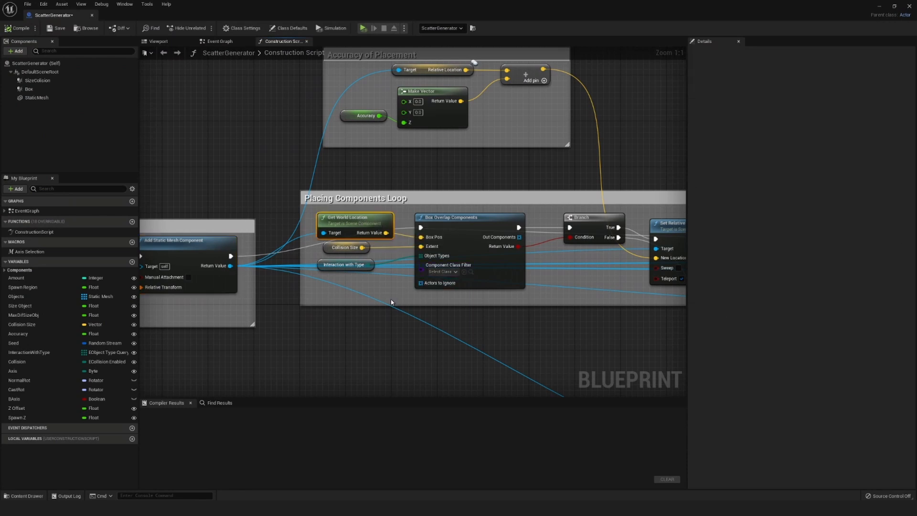
click(339, 249)
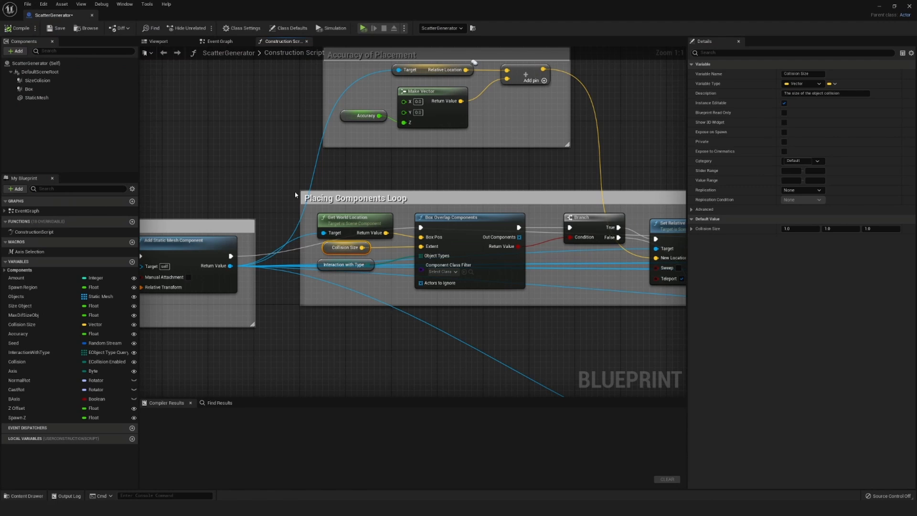
click(320, 265)
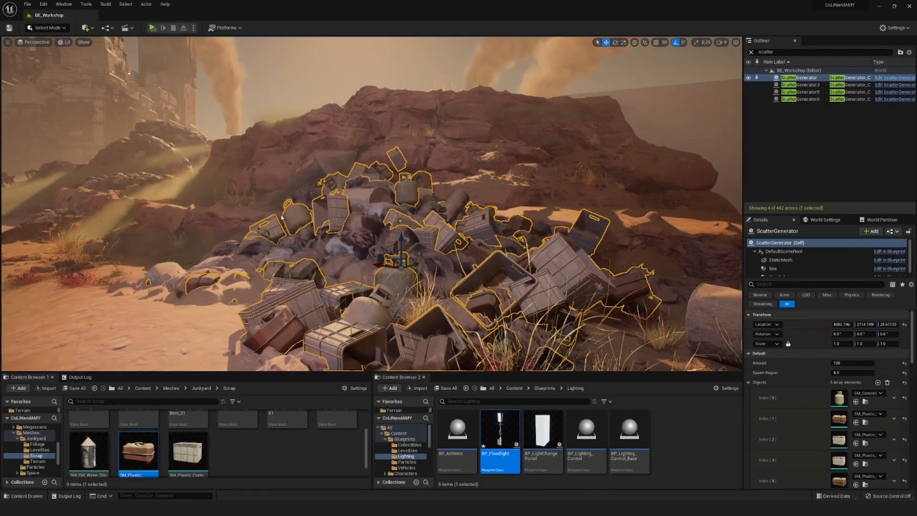
In the BE_Workshop level, expand the ScatterGenerator actor's Interaction with Type array and examine the trash pile.
scroll(862, 418, down, 2)
scroll(861, 418, down, 3)
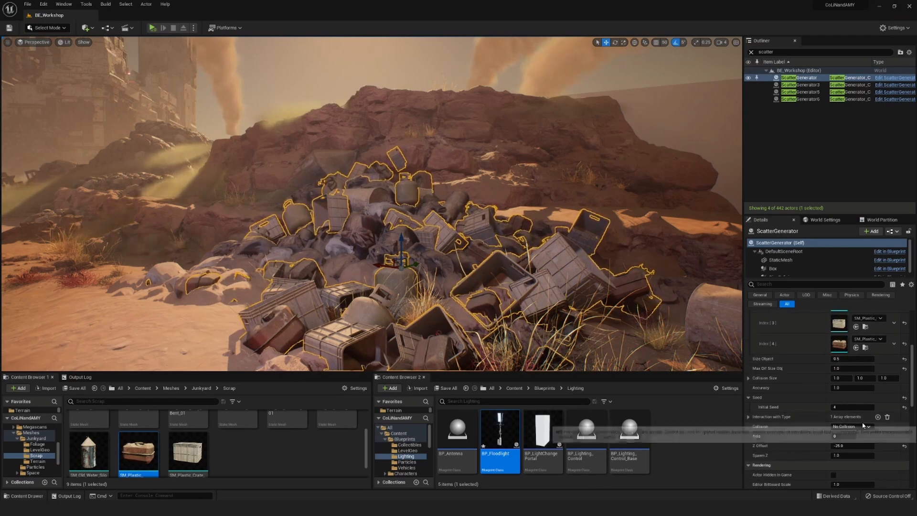
click(749, 417)
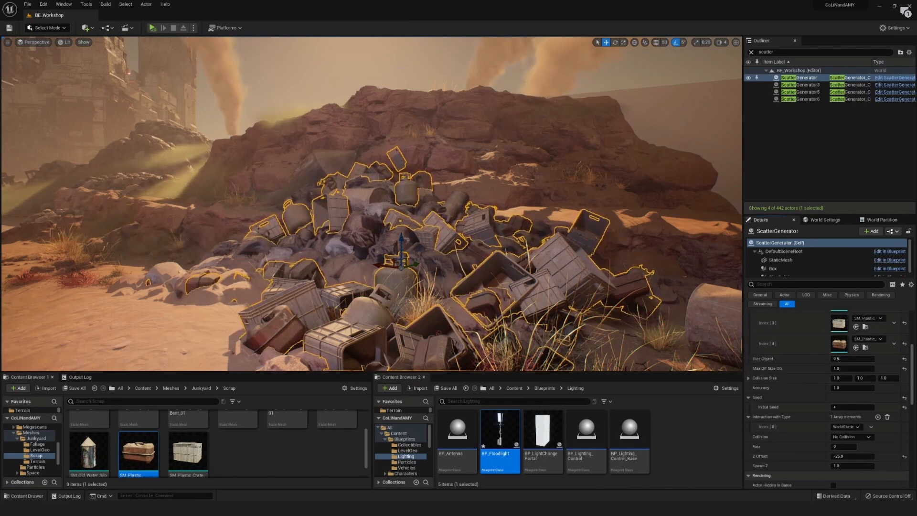
mouse_move(372, 204)
right_down()
mouse_move(315, 206)
mouse_move(380, 205)
right_up()
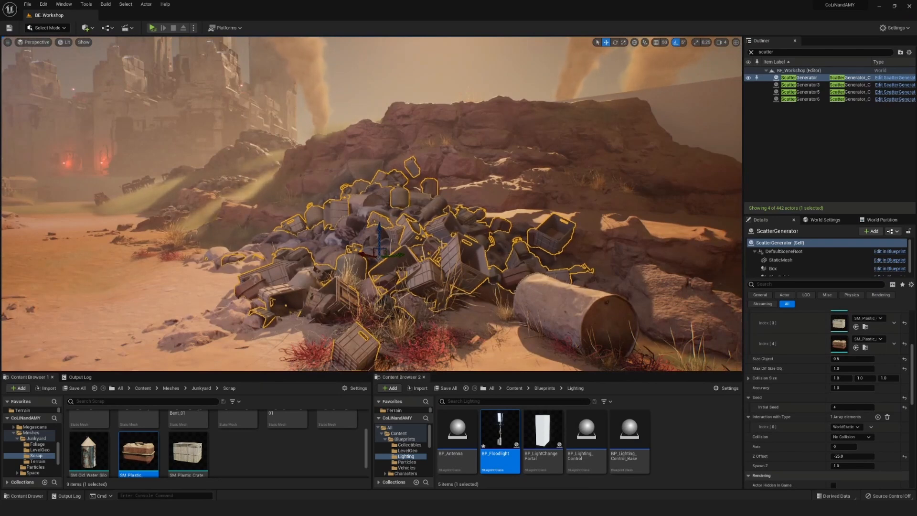
right_drag(441, 317, 415, 317)
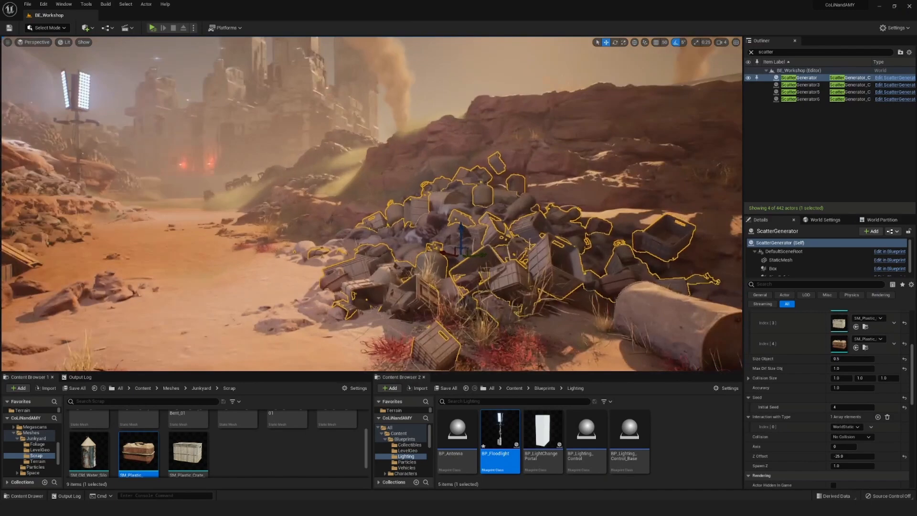
right_drag(331, 312, 356, 313)
Add a second Interaction with Type element to the ScatterGenerator actor, review its object type options, and delete the element.
click(878, 416)
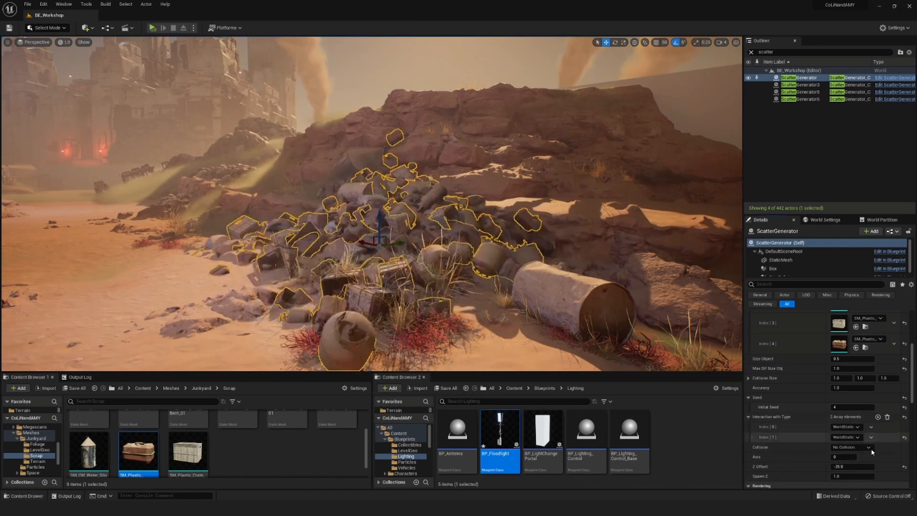
click(850, 437)
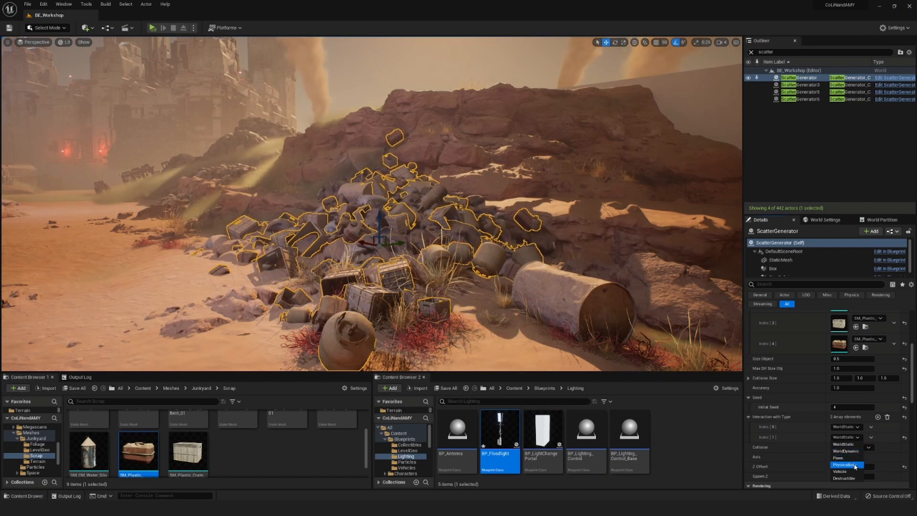
click(858, 439)
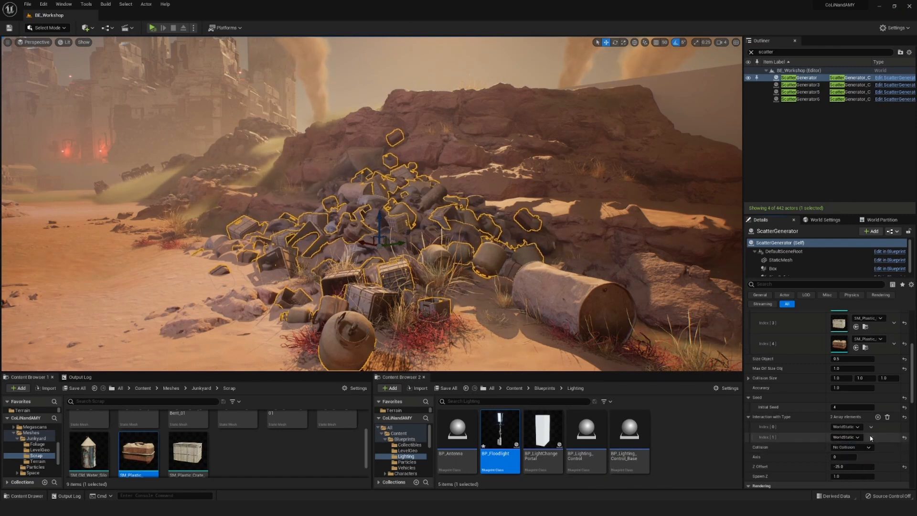
click(872, 437)
click(881, 456)
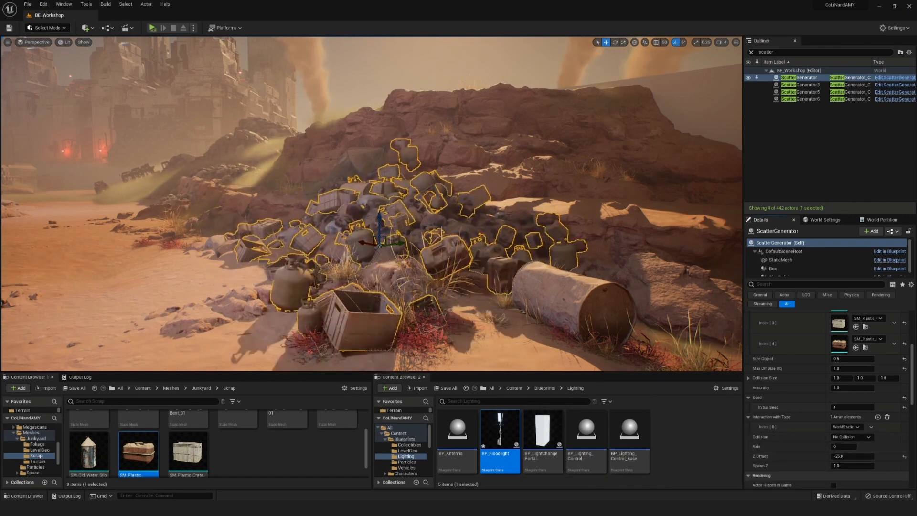
Return to the Construction Script and inspect the Box Overlap Components node in the Placing Components Loop section.
click(462, 304)
drag(0, 334, 519, 1)
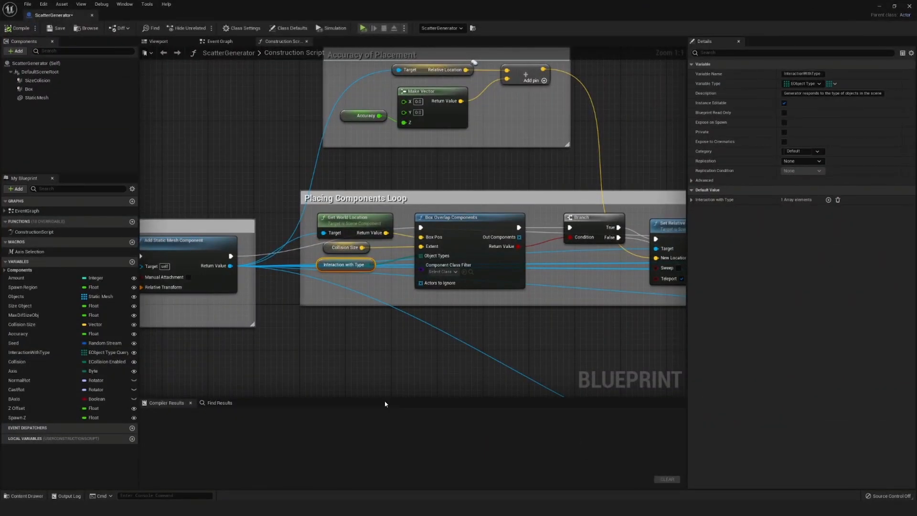
right_drag(364, 371, 365, 316)
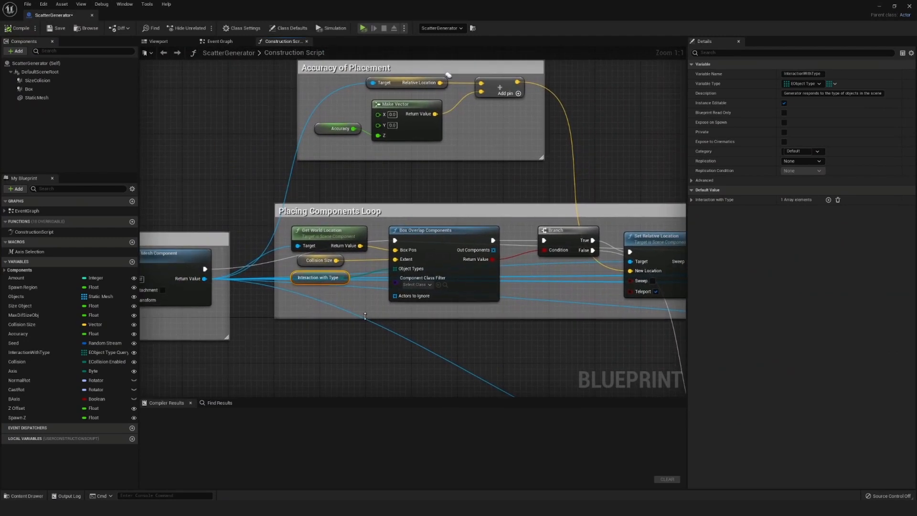
click(430, 249)
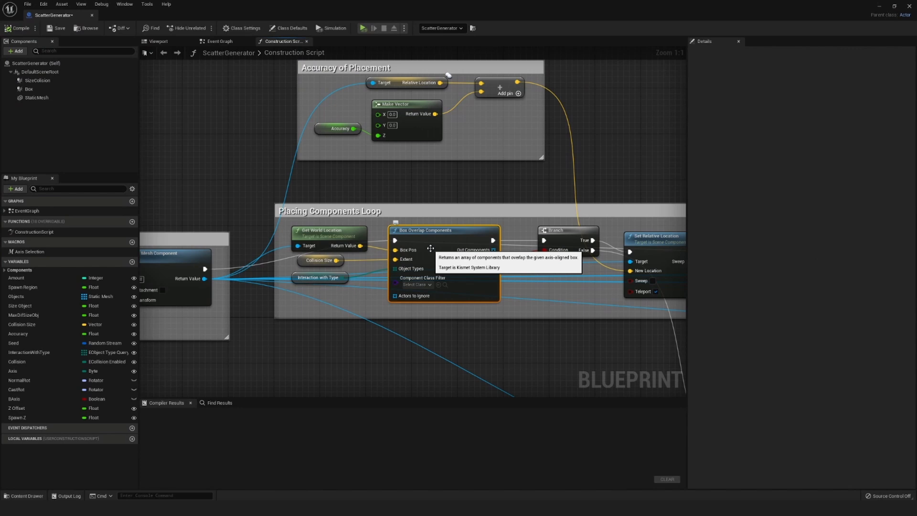
right_drag(503, 179, 367, 170)
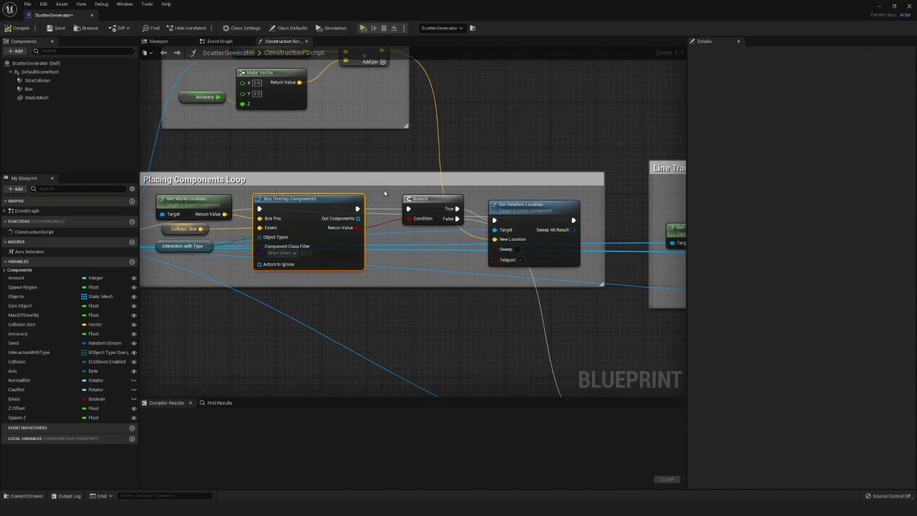
Move the Branch node slightly lower in the Placing Components Loop section and select the Set Relative Location node.
drag(427, 207, 422, 225)
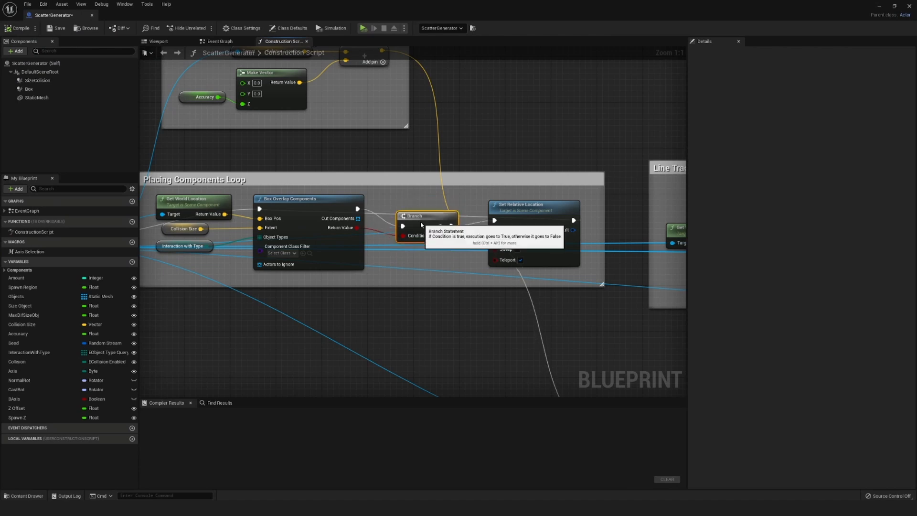
drag(543, 246, 548, 240)
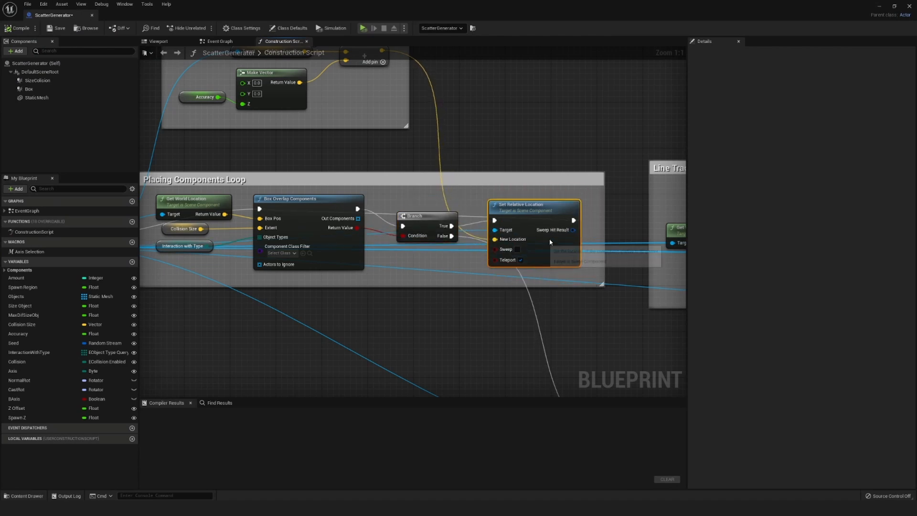
right_drag(413, 269, 414, 254)
right_drag(463, 276, 419, 272)
Pull the Set Relative Location node out below the Placing Components Loop section to expose its connections, and put it back beside the Branch.
drag(538, 237, 484, 330)
right_drag(513, 365, 521, 273)
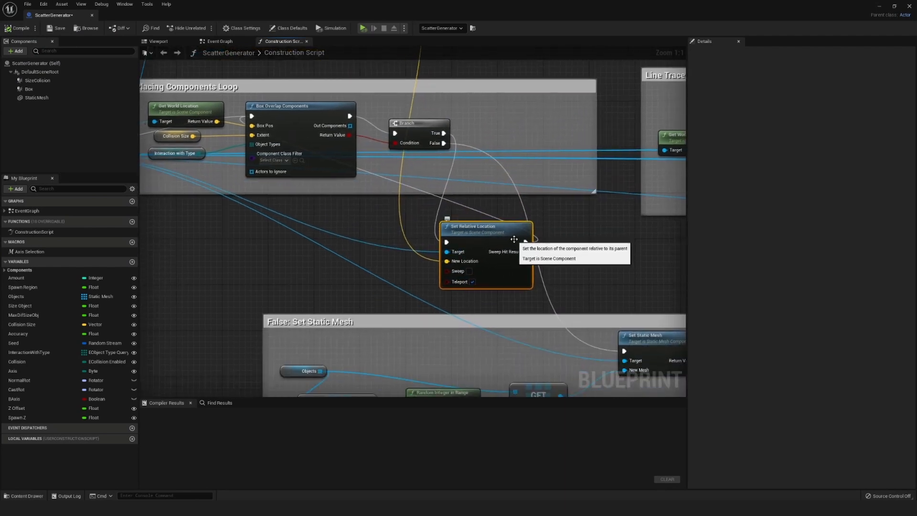
right_drag(260, 263, 315, 285)
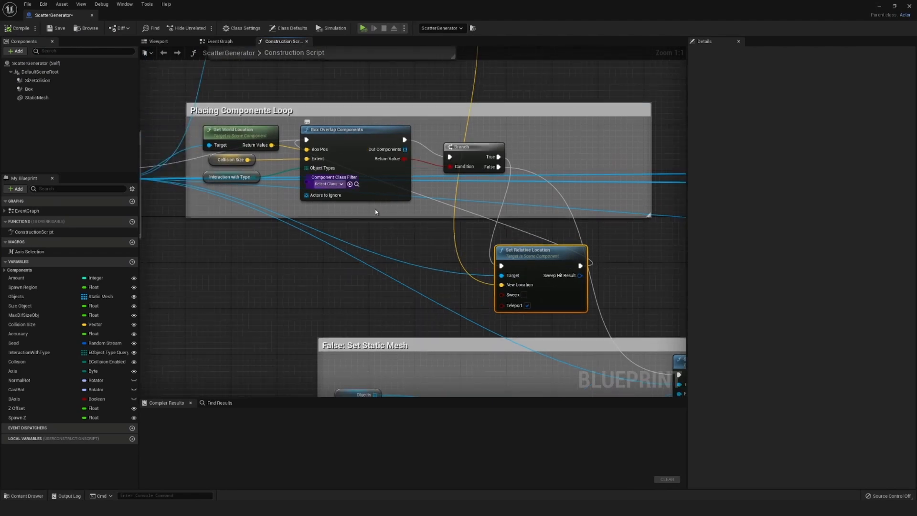
drag(545, 287, 571, 173)
mouse_move(541, 223)
right_down()
mouse_move(464, 282)
mouse_move(485, 252)
right_up()
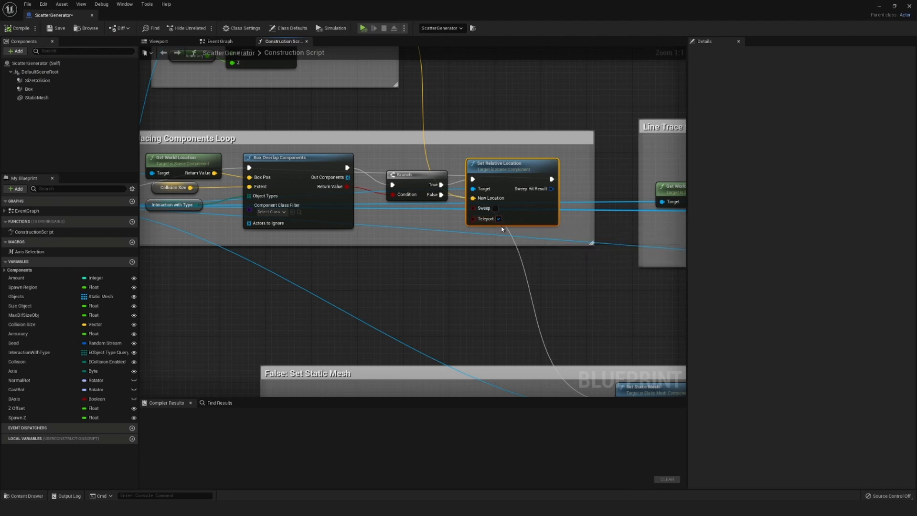
Examine the Accuracy of Placement section and trace its connections between Add Static Mesh Component and Set Relative Location.
right_drag(493, 243, 585, 334)
scroll(303, 184, down, 1)
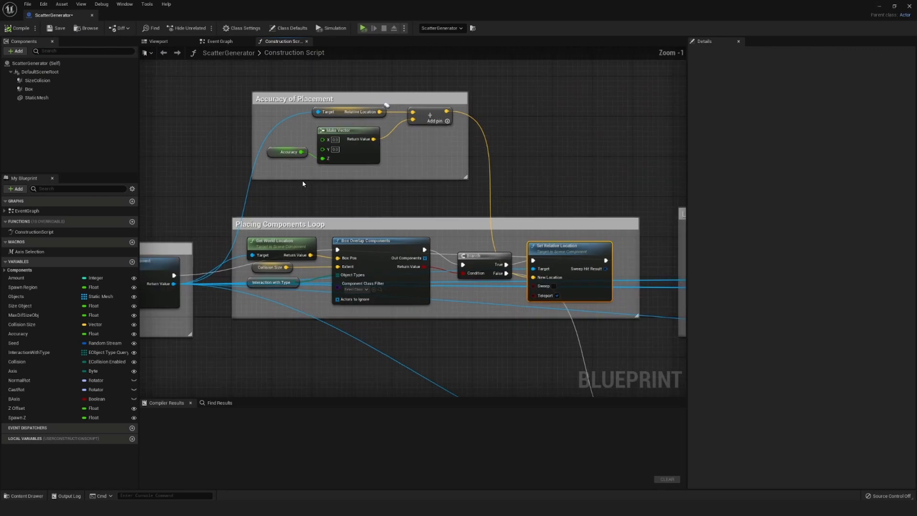
right_drag(279, 199, 379, 196)
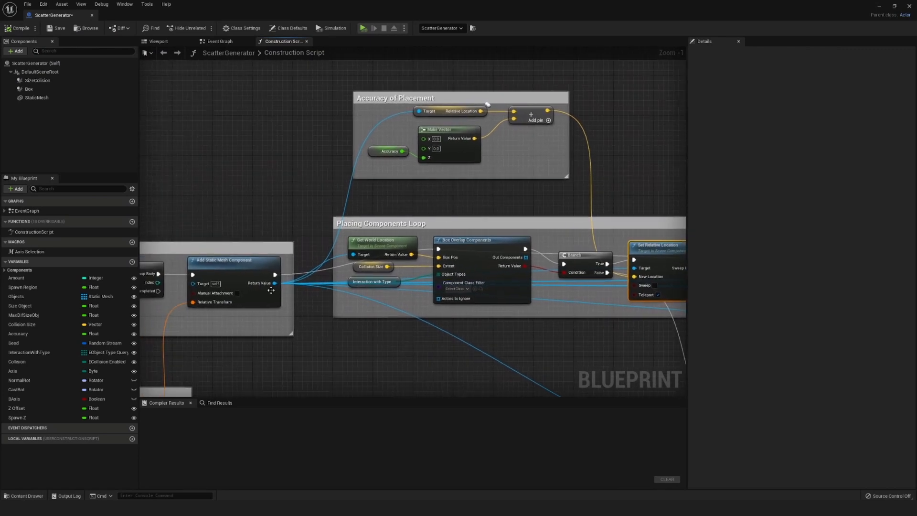
right_drag(435, 192, 322, 271)
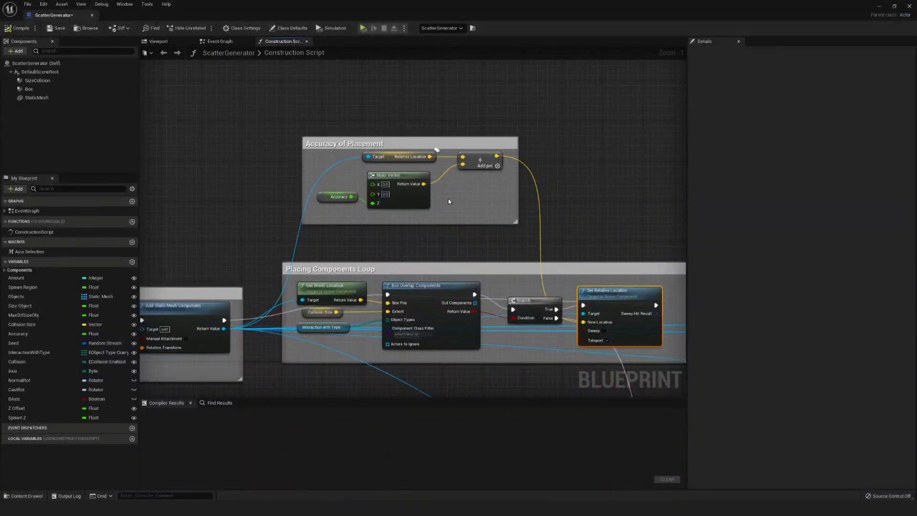
scroll(449, 198, up, 1)
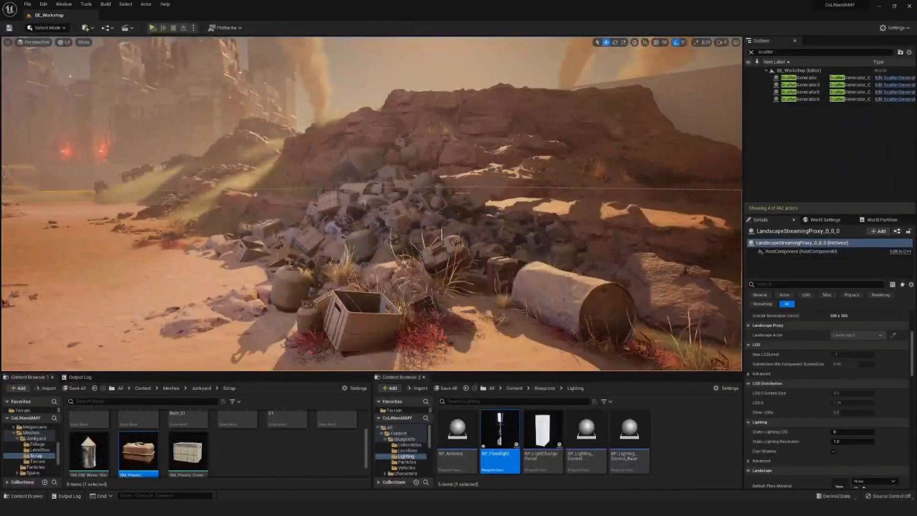
Switch the BE_Workshop viewport to the Player Collision view and examine the trash pile up close.
right_drag(372, 204, 396, 205)
key(w)
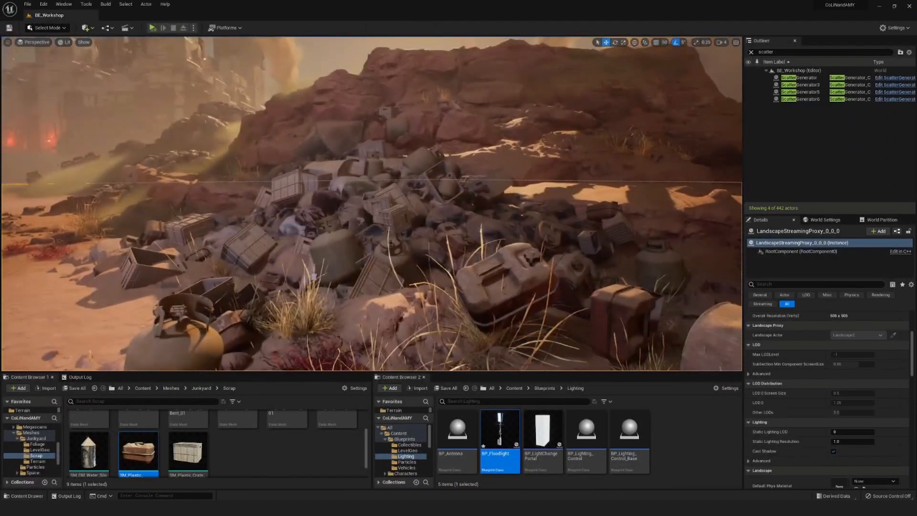
click(65, 42)
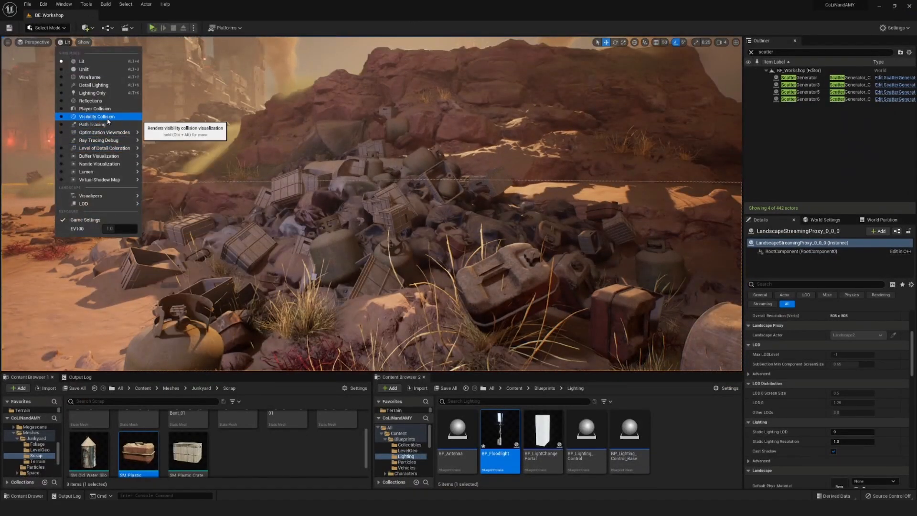
click(103, 109)
key(w)
mouse_move(422, 281)
right_down()
mouse_move(406, 283)
mouse_move(423, 281)
right_up()
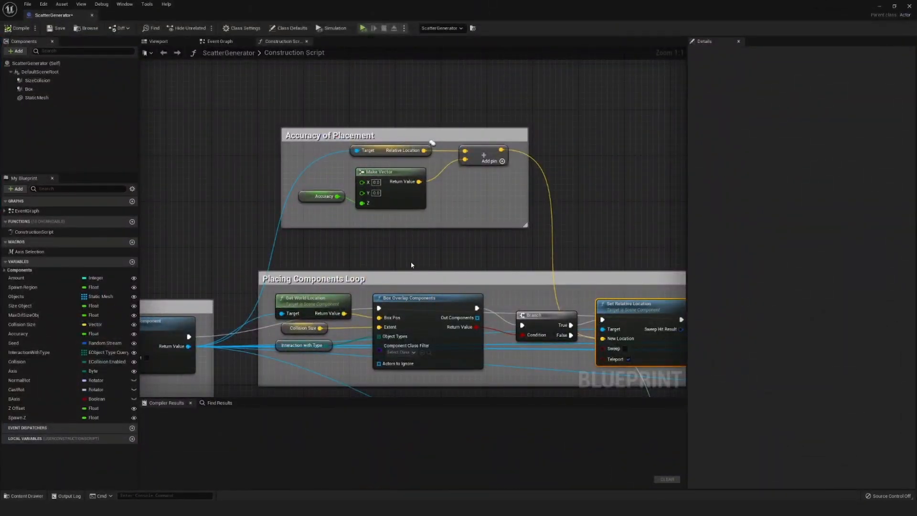
Nudge the Accuracy node down in the Construction Script and switch the BE_Workshop viewport back to Lit.
drag(311, 194, 311, 206)
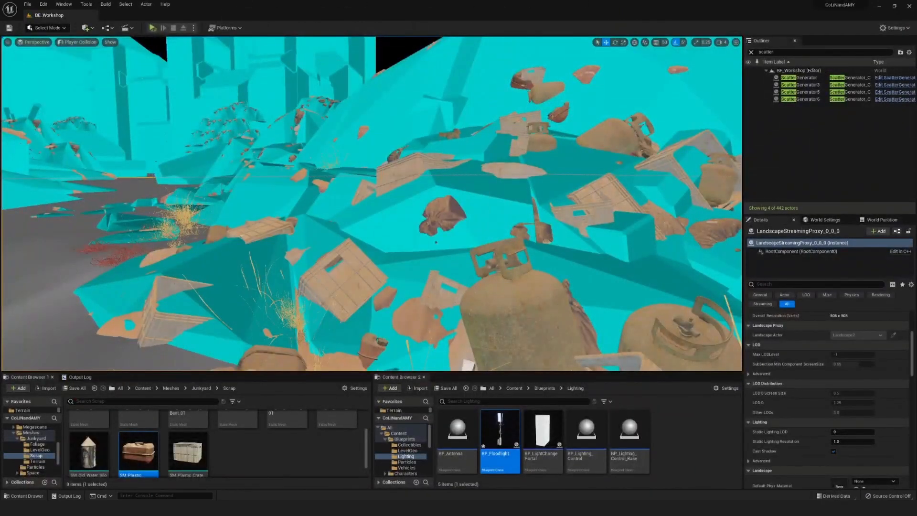
click(61, 42)
click(72, 61)
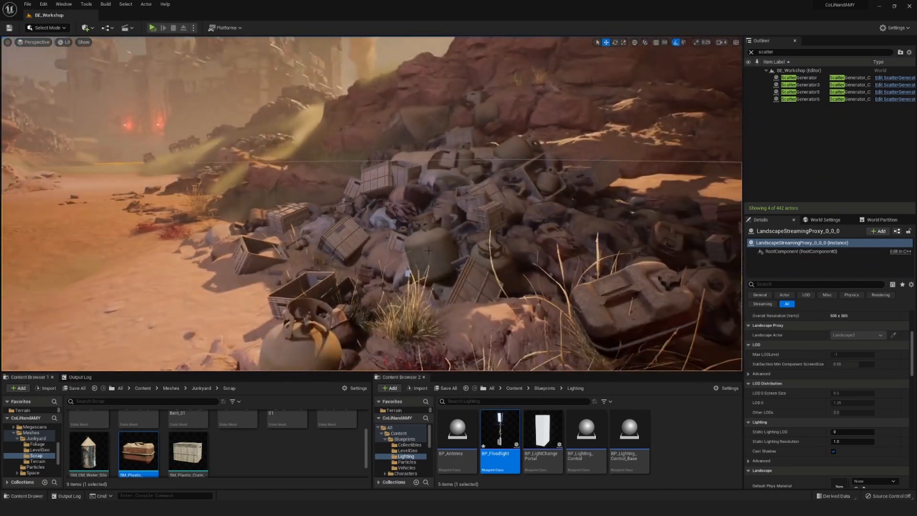
Select the trash pile's ScatterGenerator actor, bring up its instance settings, and shift the actor slightly sideways.
click(428, 250)
scroll(862, 417, down, 6)
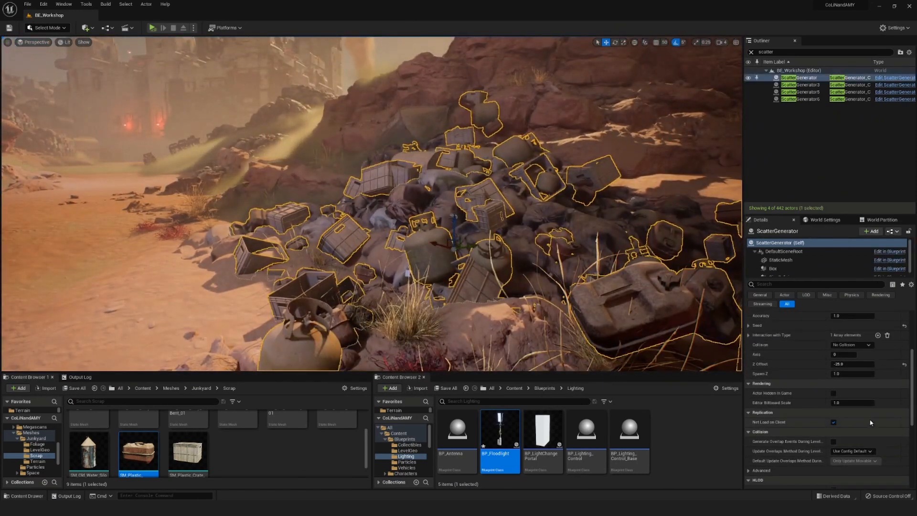
scroll(861, 417, up, 1)
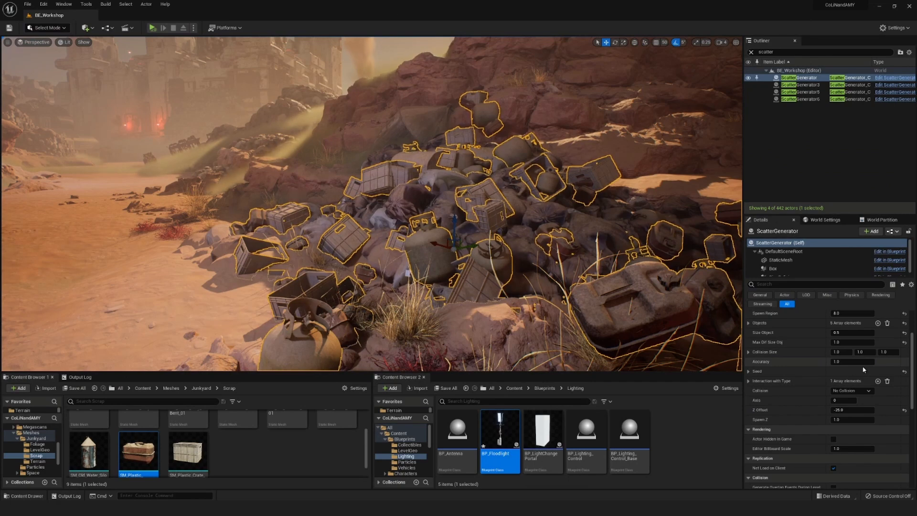
key(f)
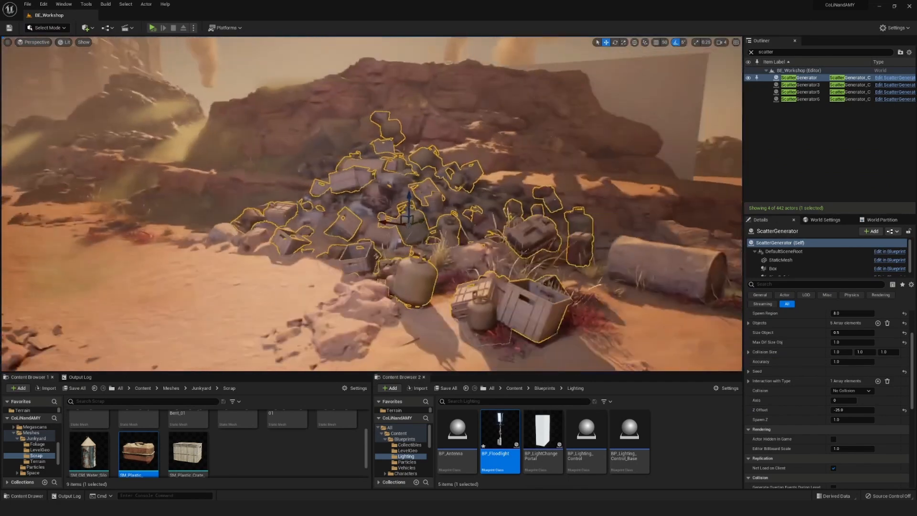
drag(363, 219, 387, 235)
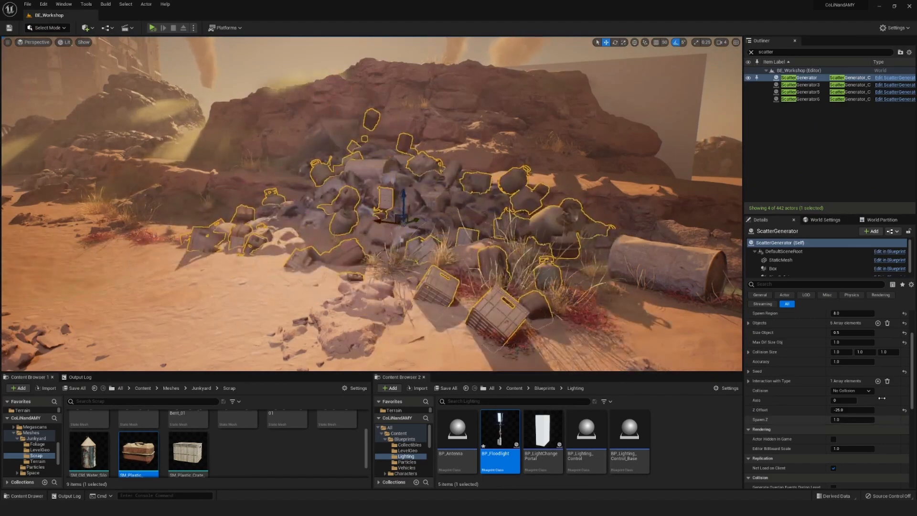
Set the Accuracy of the ScatterGenerator actor to 0.5.
click(848, 361)
text(0.5)
key(Return)
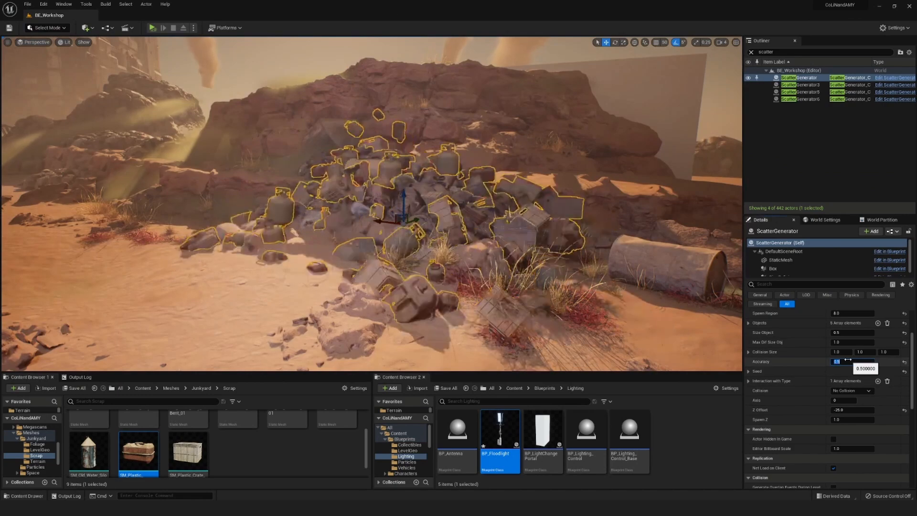
Shift the ScatterGenerator actor slightly sideways across the trash pile to regenerate the scattered objects.
key(w)
right_drag(506, 210, 573, 210)
key(a)
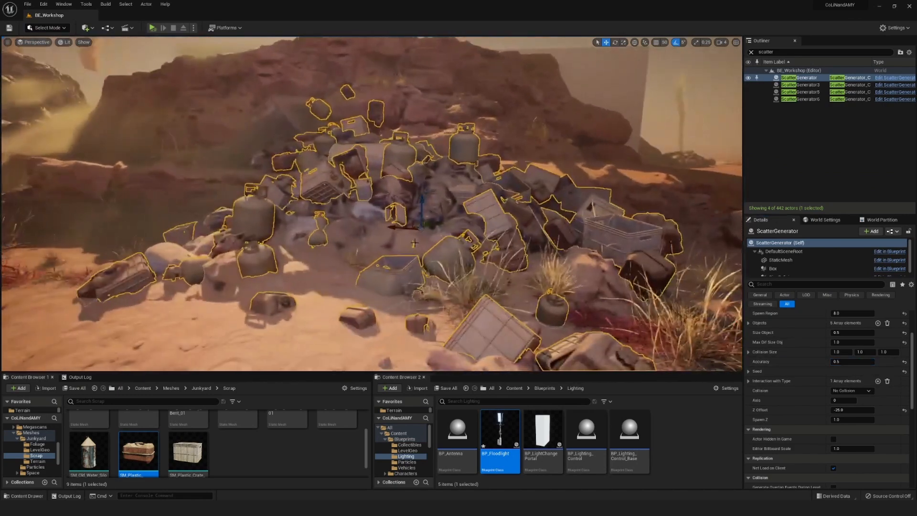
drag(402, 229, 374, 228)
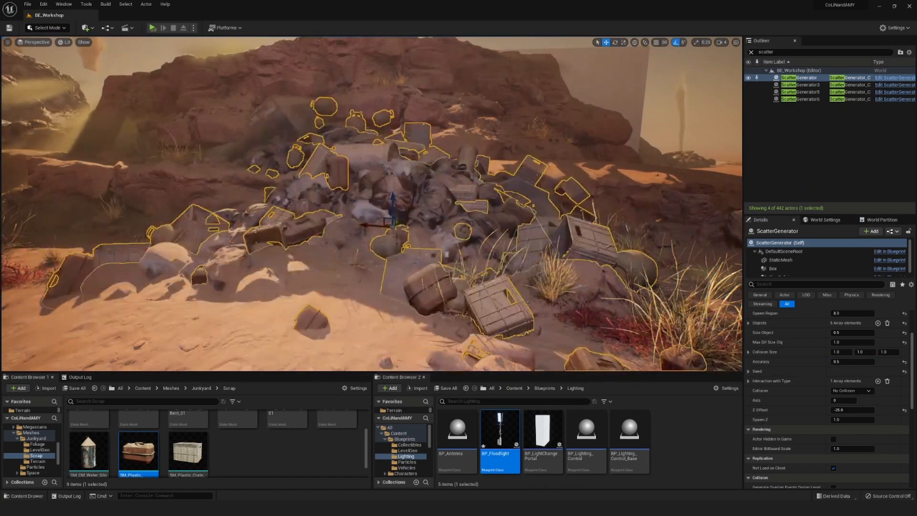
Set the ScatterGenerator actor's Accuracy to 1, then deselect and reselect the actor to inspect the object placement.
click(843, 361)
text(1)
key(Return)
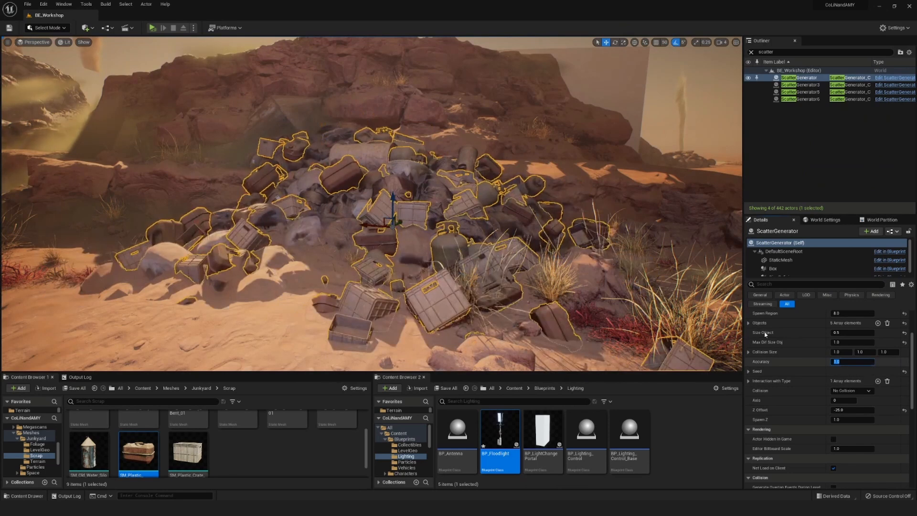
click(295, 314)
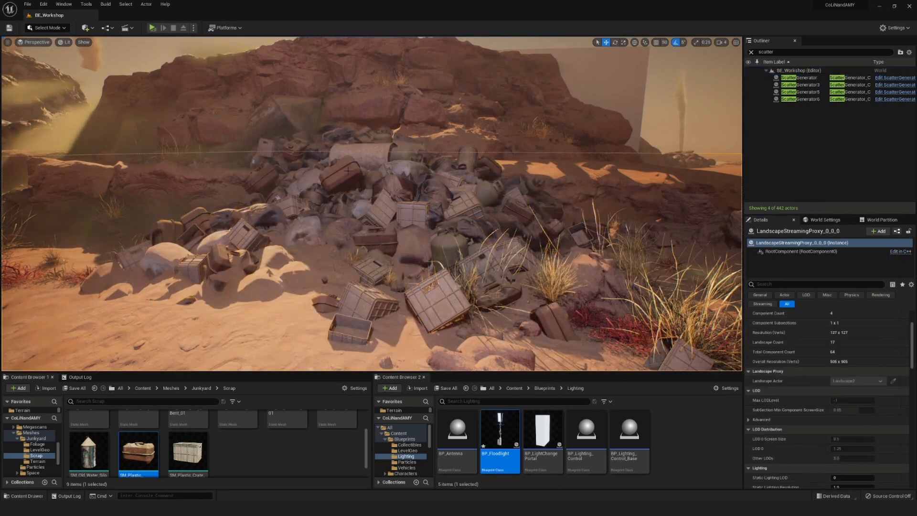
click(371, 300)
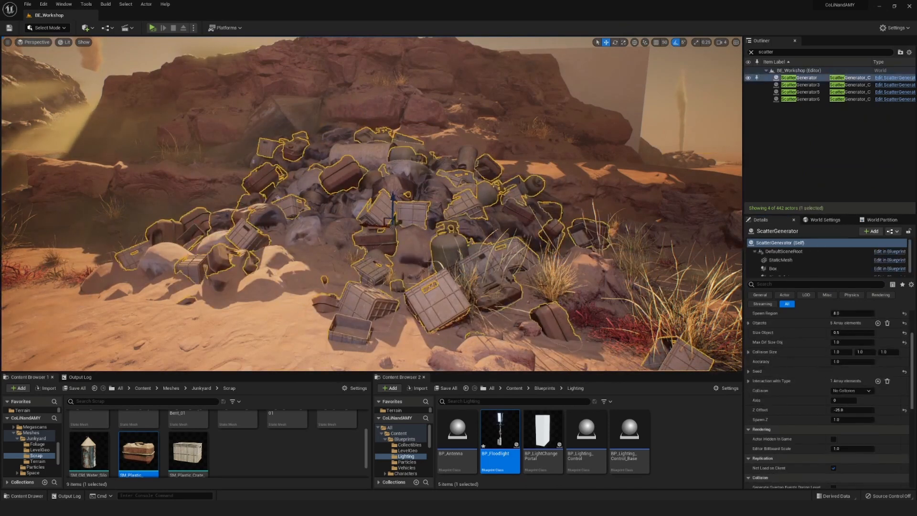
Set the ScatterGenerator actor's Accuracy to 10 and shift the actor across the trash pile.
click(845, 362)
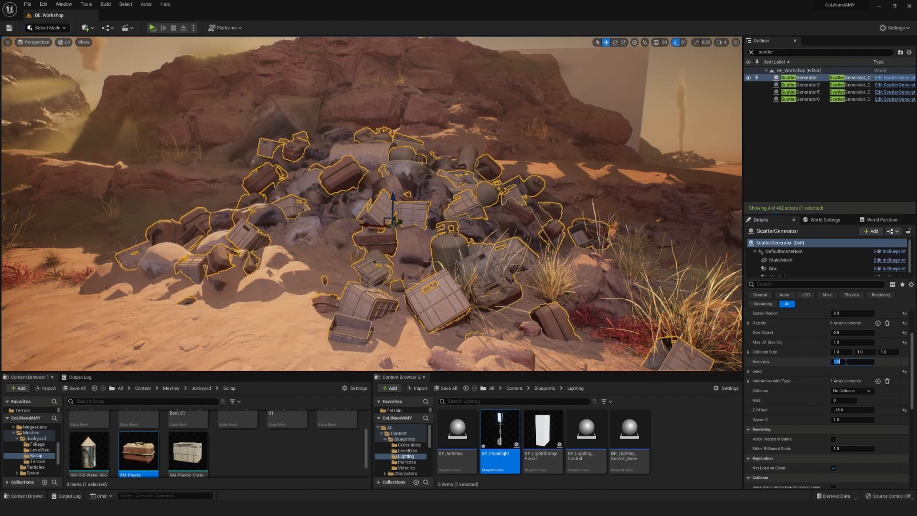
text(10)
key(Return)
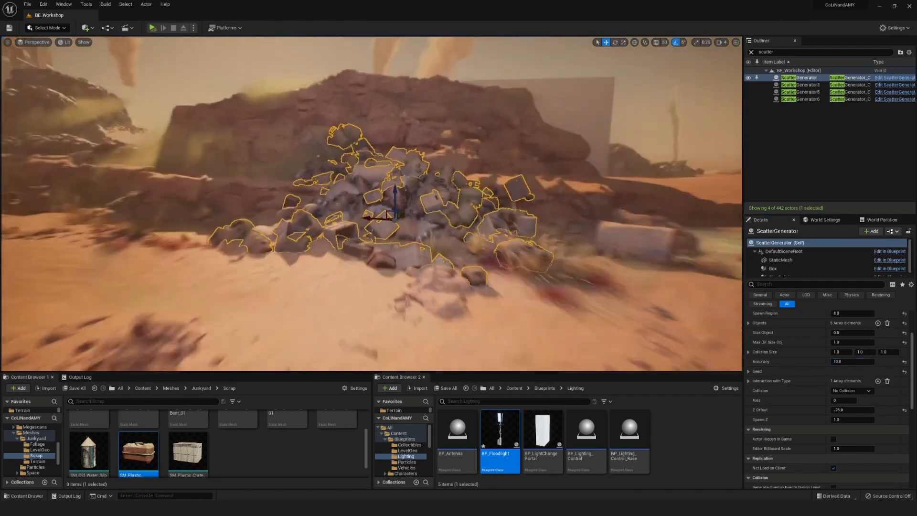
mouse_move(430, 219)
right_down()
mouse_move(392, 220)
mouse_move(420, 218)
right_up()
drag(413, 219, 428, 270)
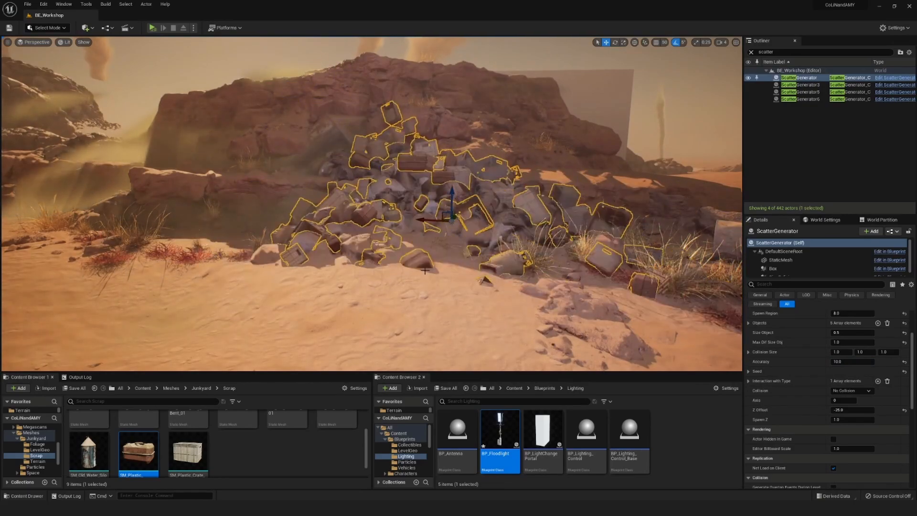
Return the Accuracy of the ScatterGenerator actor to 1.
click(843, 361)
text(1)
key(Return)
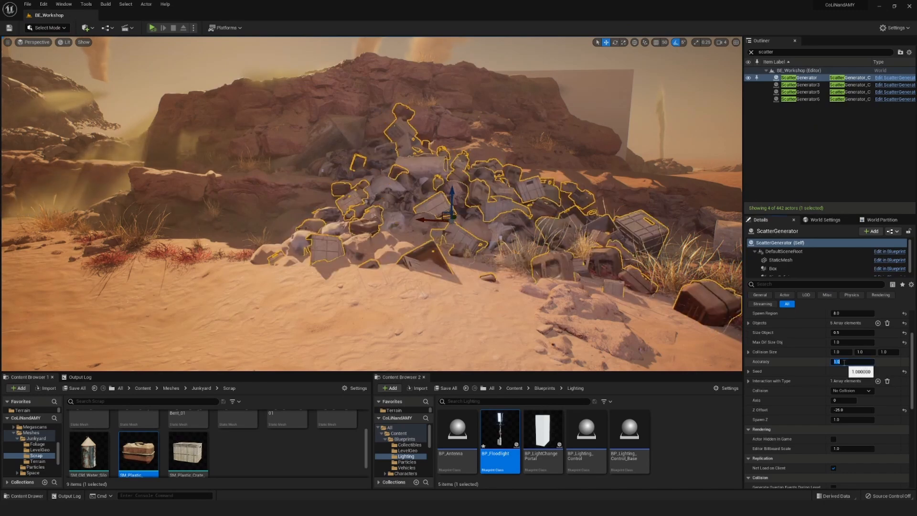
Switch to the ScatterGenerator Construction Script and examine the Placing Components Loop and its path into the False: Set Static Mesh section.
click(308, 310)
right_drag(309, 311, 268, 329)
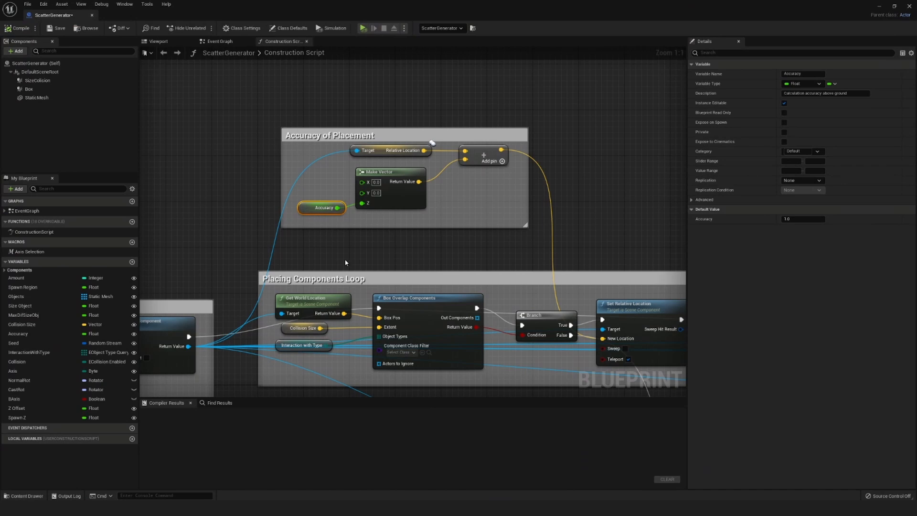
scroll(410, 247, down, 1)
mouse_move(435, 246)
right_down()
mouse_move(316, 220)
mouse_move(268, 153)
right_up()
right_drag(437, 103, 408, 104)
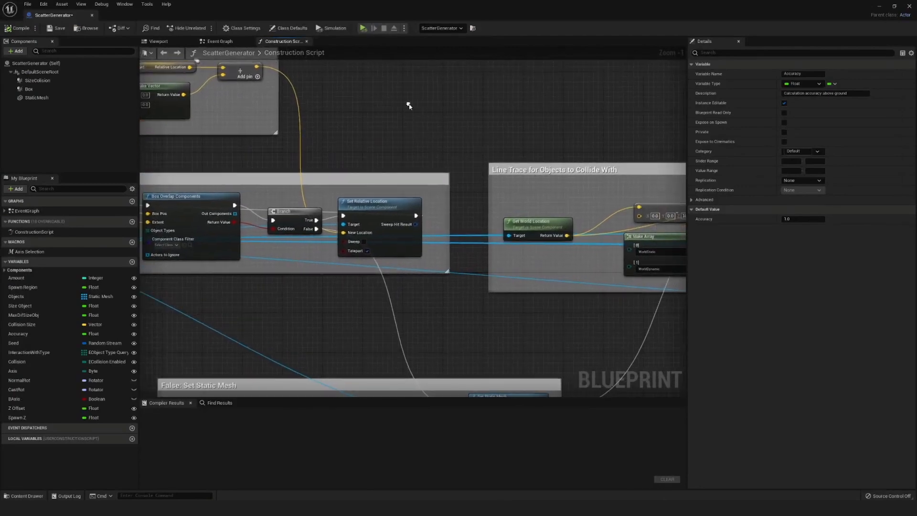
right_drag(351, 288, 371, 324)
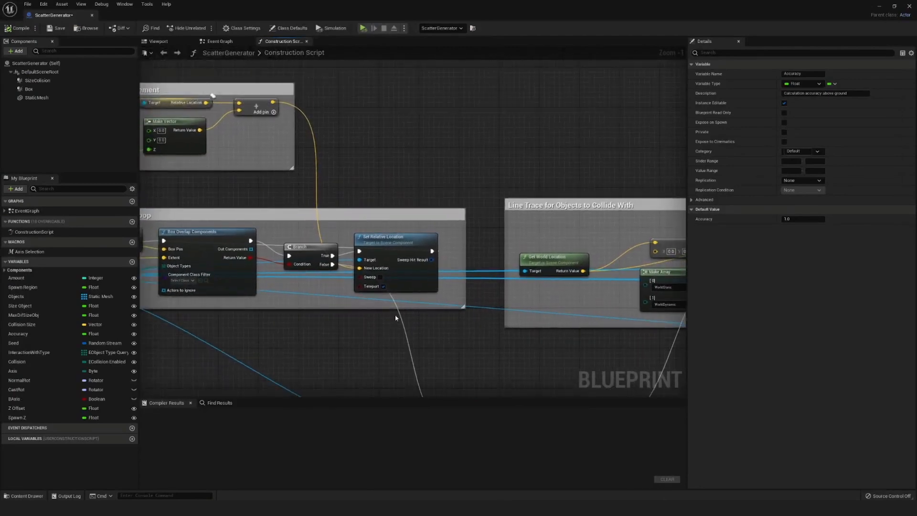
scroll(397, 317, down, 3)
mouse_move(418, 352)
right_down()
mouse_move(398, 219)
mouse_move(378, 258)
mouse_move(443, 334)
right_up()
scroll(322, 285, up, 3)
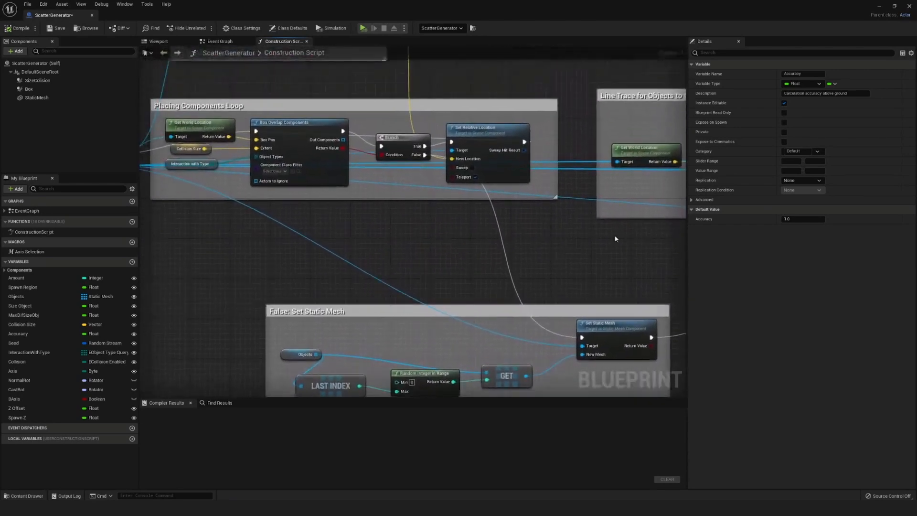
In Line Trace for Objects to Collide With, nudge the Get World Location and vector addition nodes and trace the world location to Start.
right_drag(631, 221, 400, 282)
mouse_move(501, 266)
right_down()
mouse_move(432, 270)
mouse_move(449, 271)
mouse_move(430, 307)
mouse_move(415, 310)
right_up()
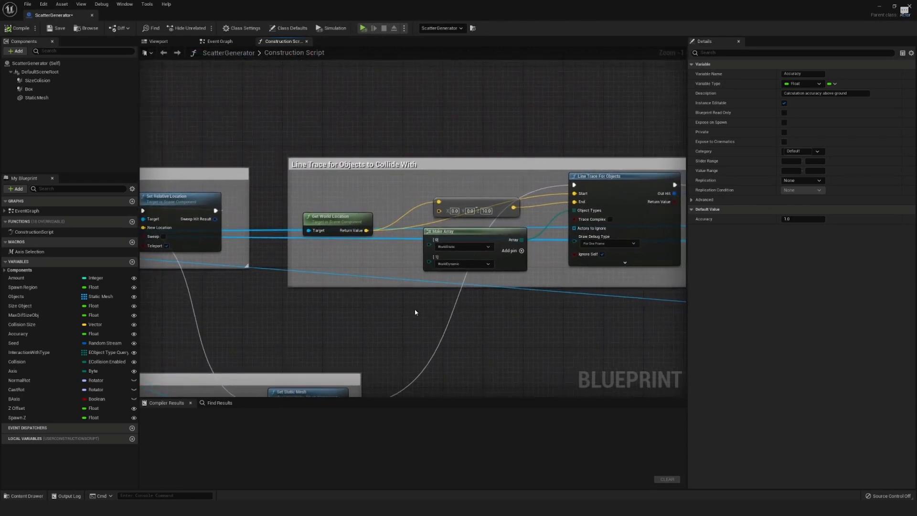
right_drag(483, 297, 365, 297)
right_drag(417, 312, 433, 310)
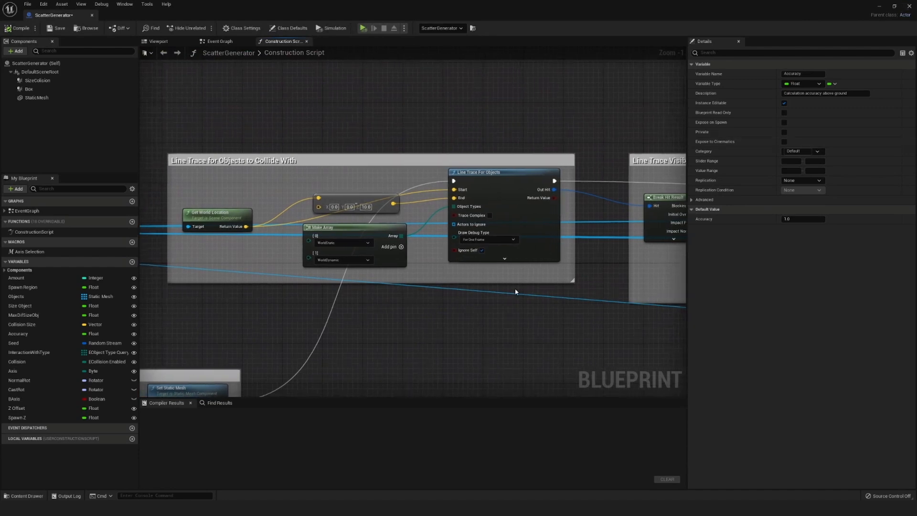
right_drag(249, 243, 402, 261)
drag(379, 238, 384, 238)
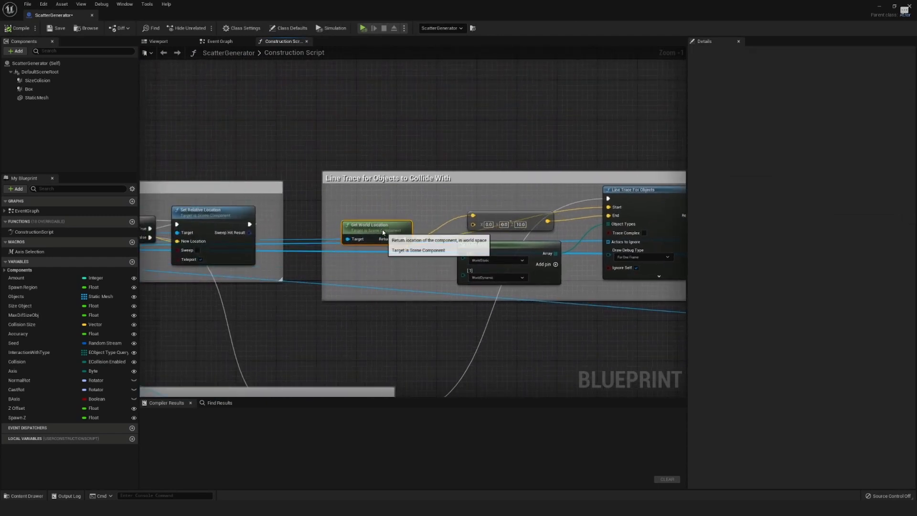
right_drag(485, 315, 419, 334)
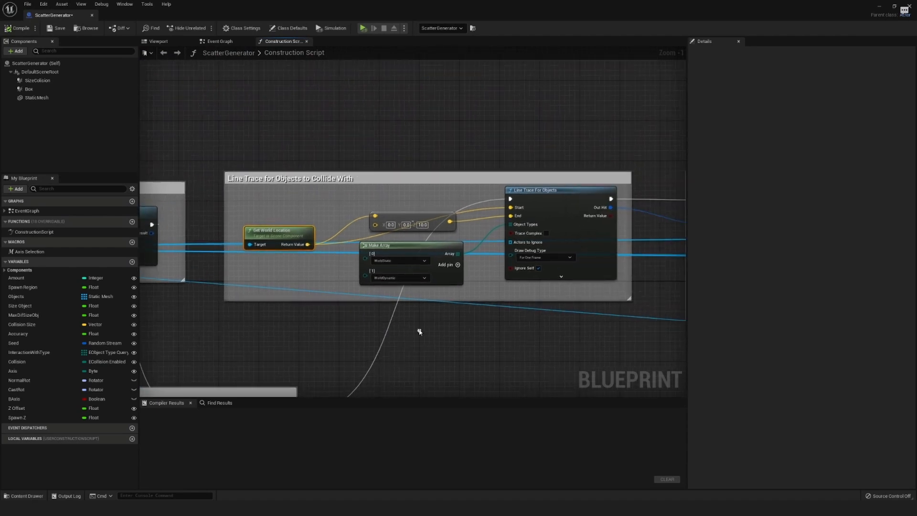
drag(404, 209, 403, 188)
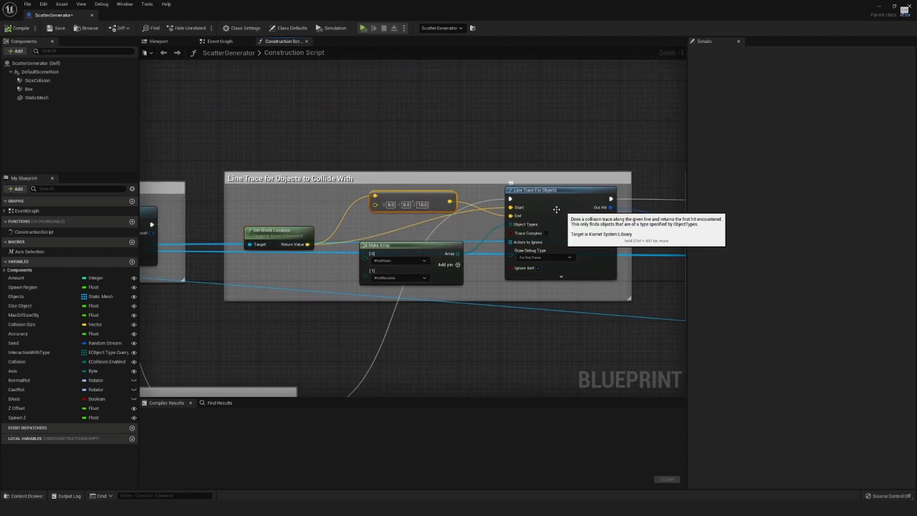
mouse_move(307, 244)
mouse_down()
mouse_move(416, 263)
mouse_move(513, 211)
mouse_up()
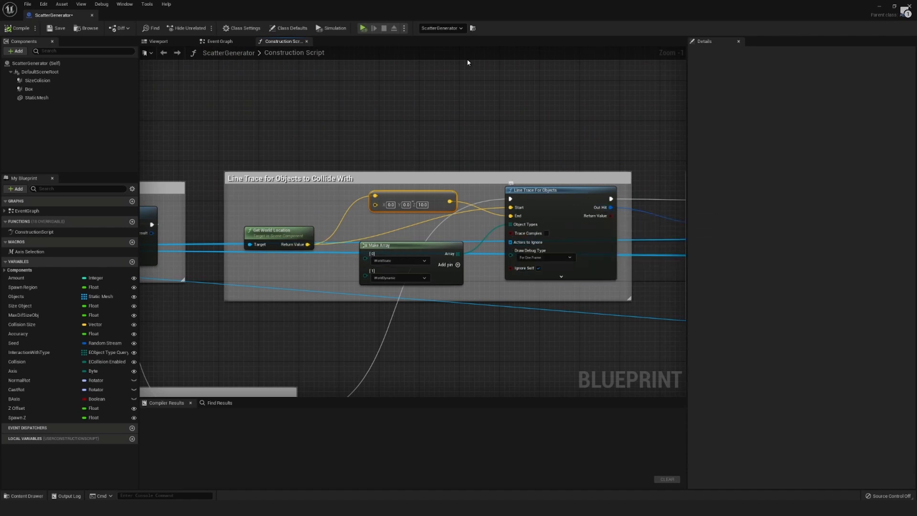
right_drag(534, 300, 446, 300)
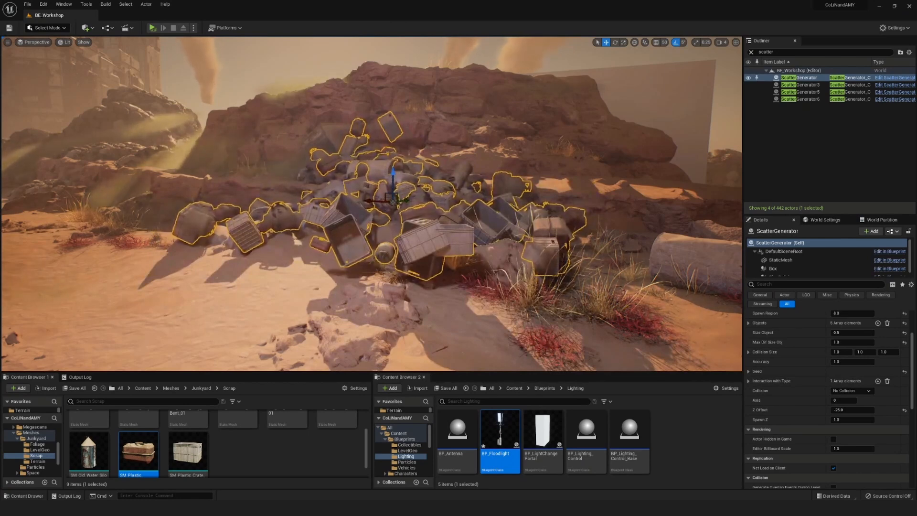
Switch to the BE_Workshop level and raise the ScatterGenerator actor well above the trash pile to inspect its line traces.
drag(403, 186, 396, 102)
right_drag(396, 101, 396, 102)
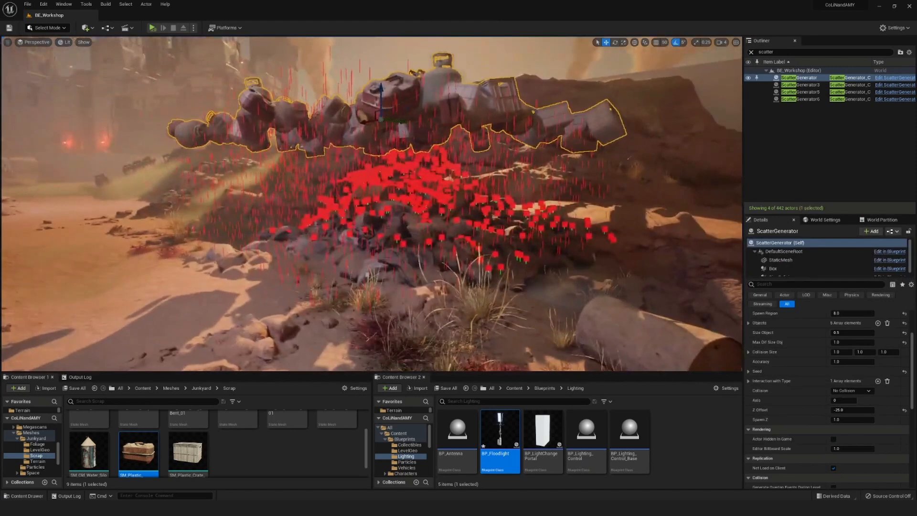
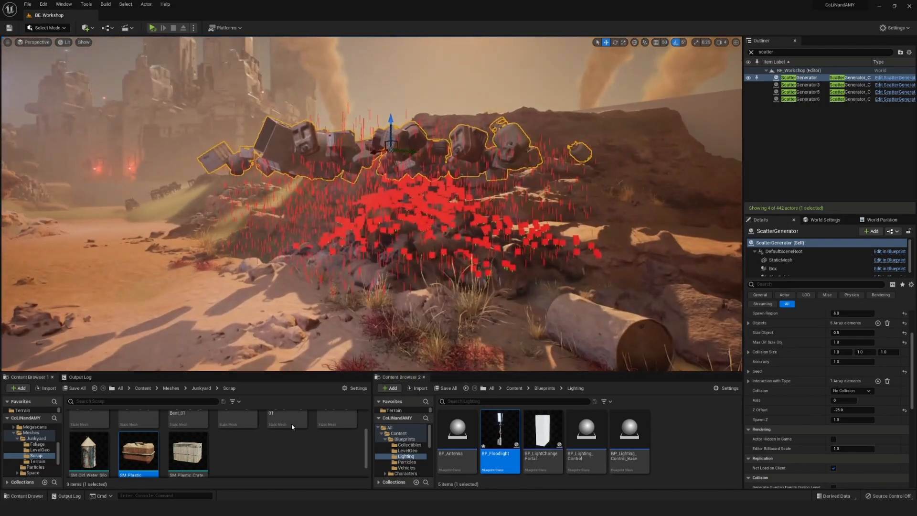
Clear the debug traces with the FlushPersistentDebugLines console command and lower the ScatterGenerator actor back onto the trash pile.
click(155, 490)
key(Up)
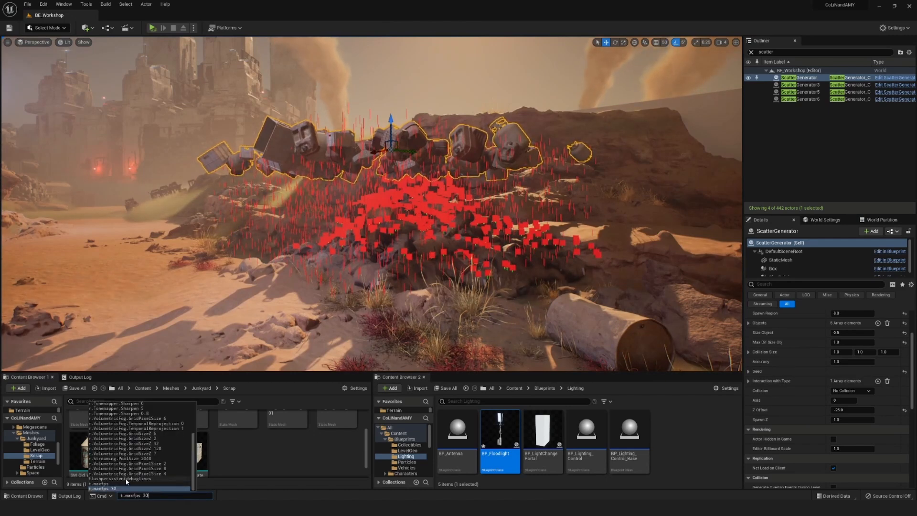
click(143, 478)
key(Return)
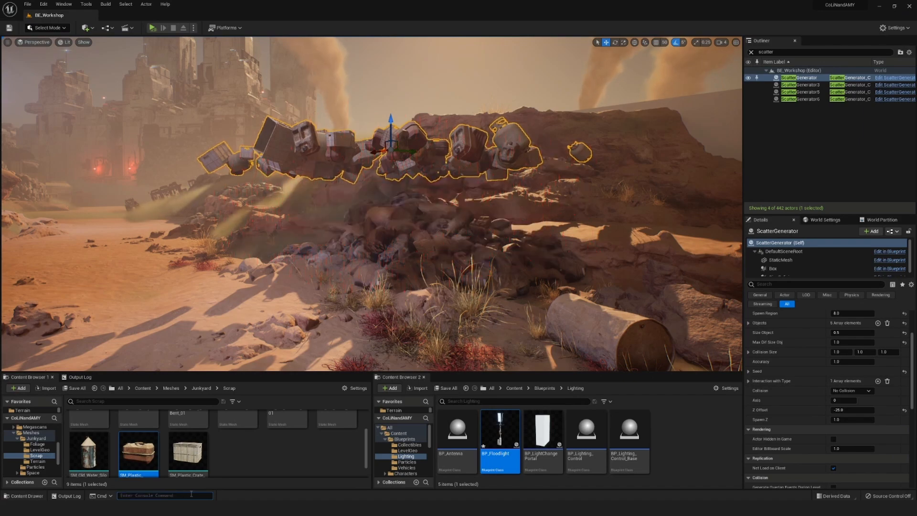
drag(398, 179, 397, 240)
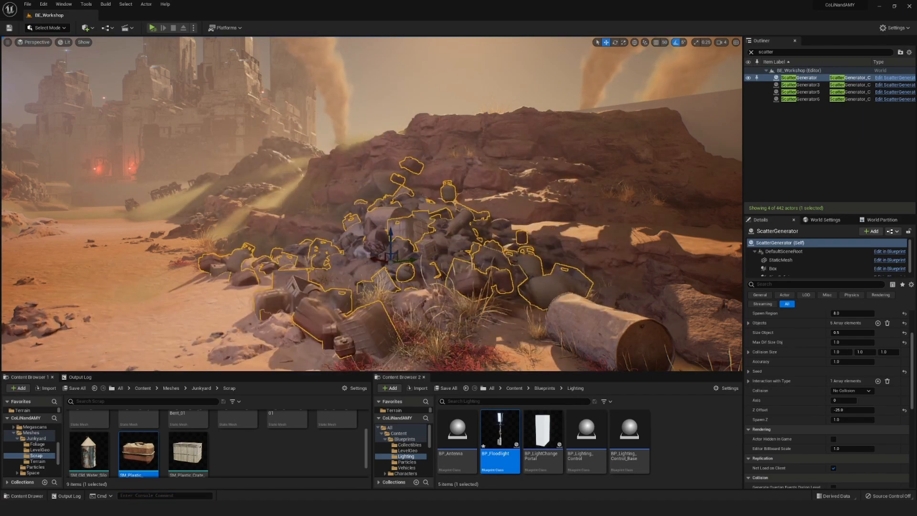
Return to the Construction Script and select the Make Array node feeding Line Trace For Objects to review its object types.
click(581, 2)
scroll(424, 296, down, 2)
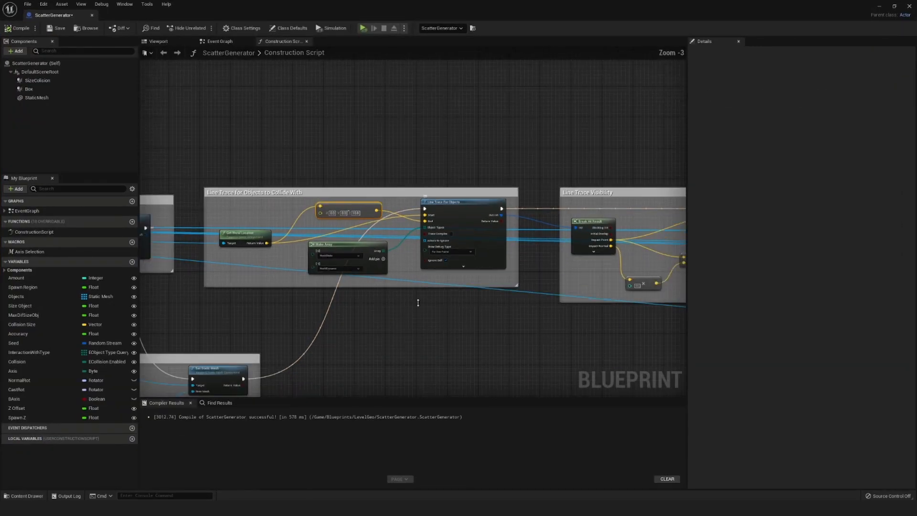
scroll(379, 332, up, 3)
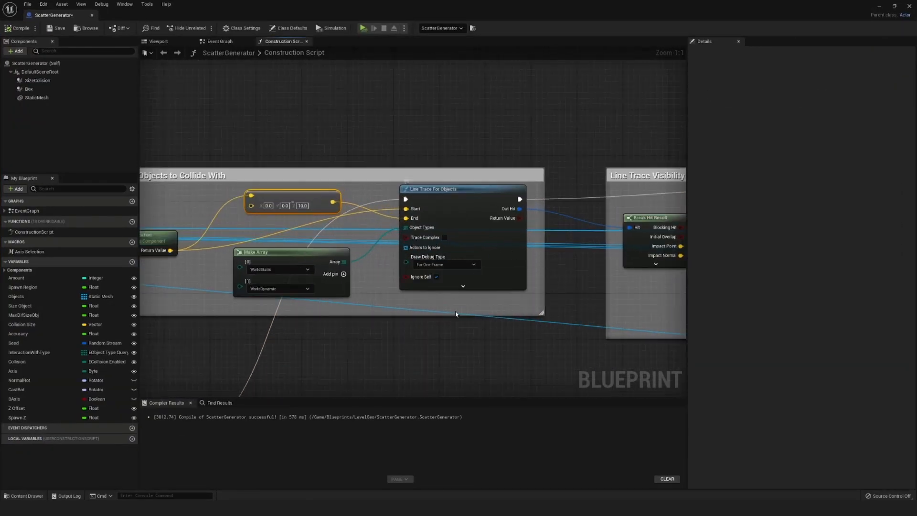
right_drag(399, 314, 479, 308)
click(381, 242)
right_drag(488, 329, 377, 329)
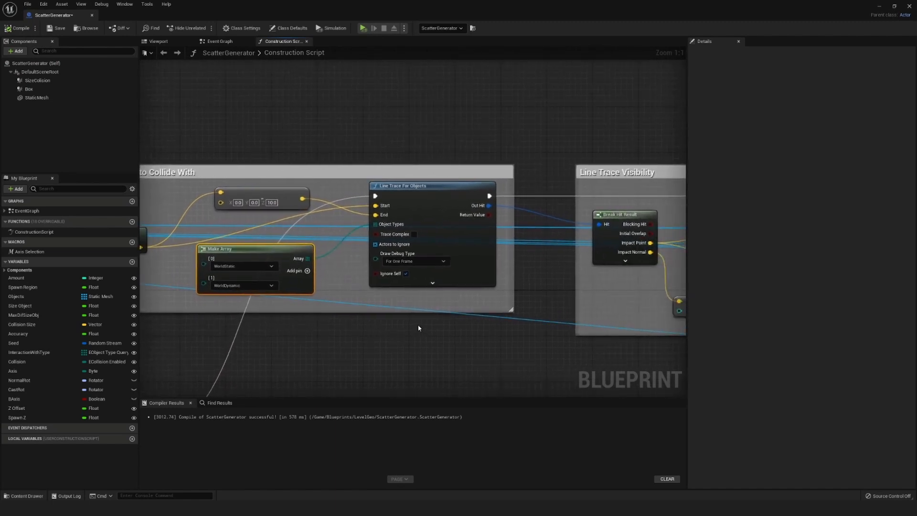
Examine the Line Trace Visibility section, from the Break Hit Result node to the Line Trace By Channel node.
mouse_move(430, 319)
right_down()
mouse_move(418, 300)
mouse_move(373, 318)
mouse_move(275, 305)
right_up()
right_drag(568, 330, 572, 337)
mouse_move(436, 323)
right_down()
mouse_move(318, 303)
mouse_move(310, 313)
right_up()
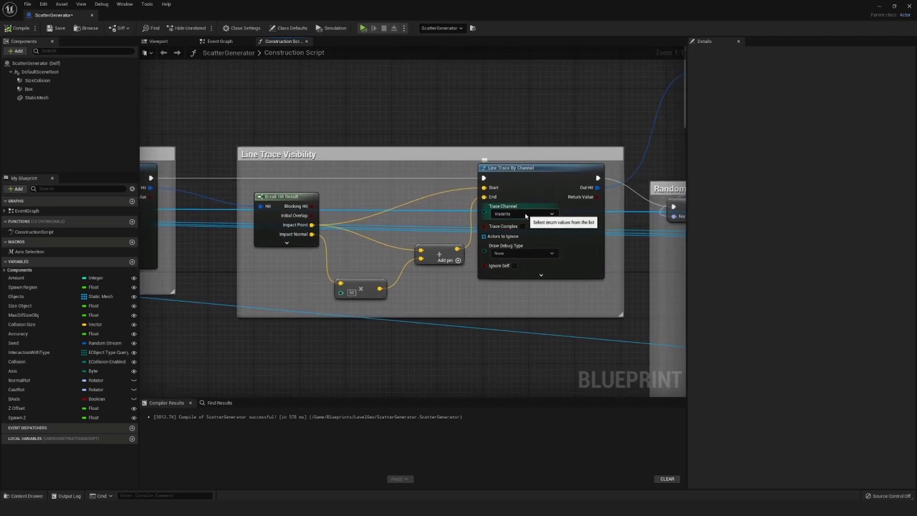
mouse_move(412, 385)
right_down()
mouse_move(369, 379)
mouse_move(428, 385)
right_up()
right_drag(374, 323, 395, 343)
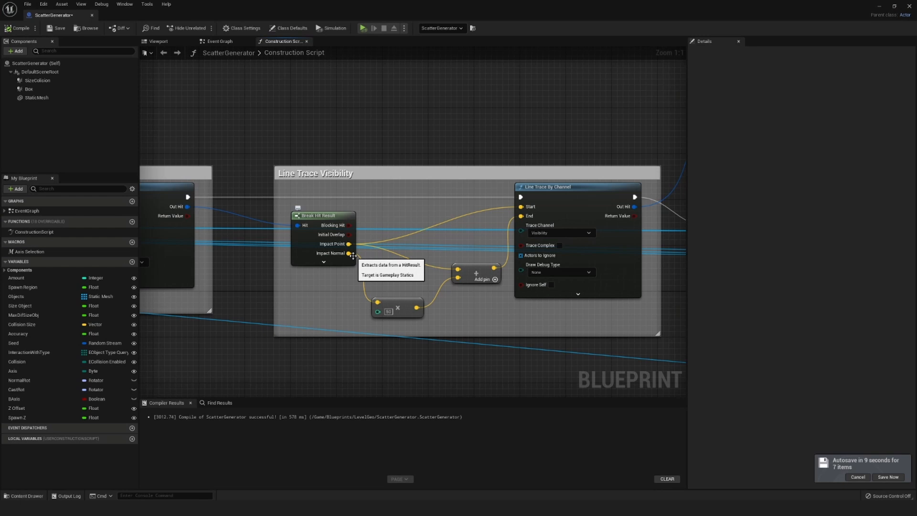
In the Get Normal Angle of Line Trace section, select the Break Hit Result node and nudge Find Look at Rotation closer to it.
scroll(472, 317, down, 2)
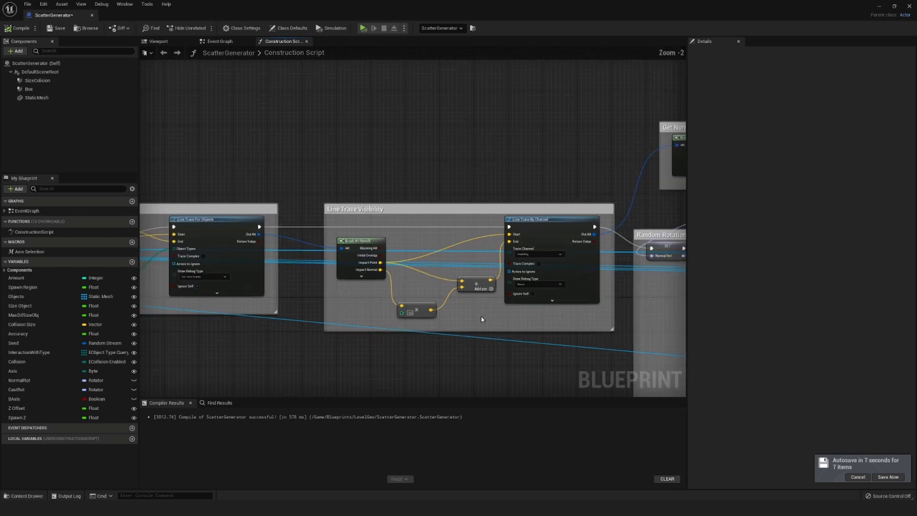
right_drag(515, 331, 359, 292)
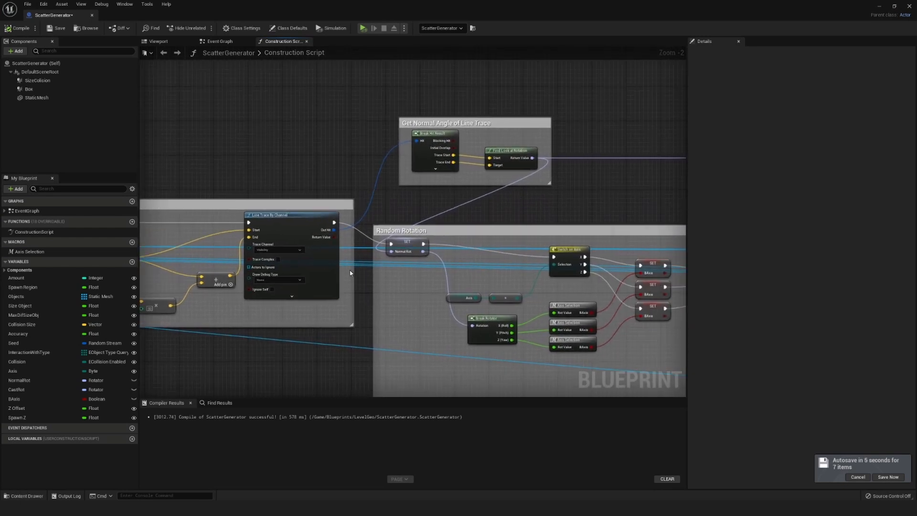
scroll(346, 241, up, 2)
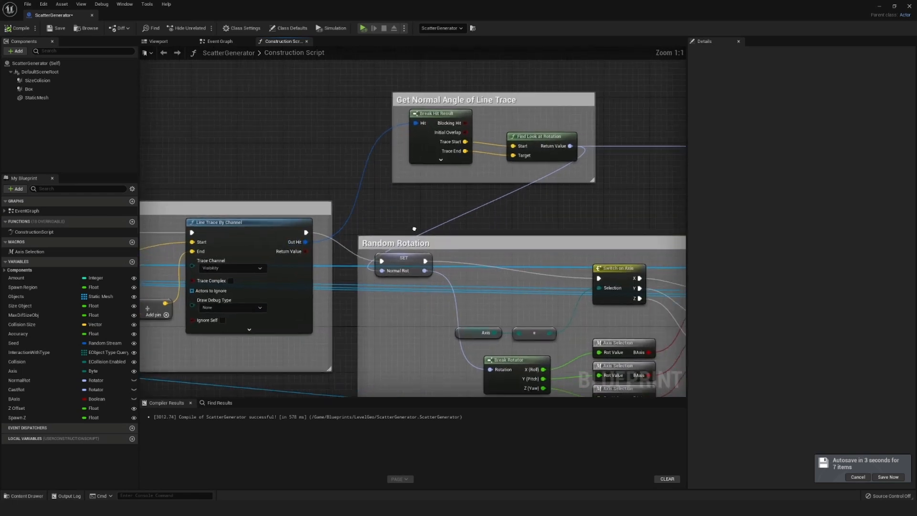
click(404, 163)
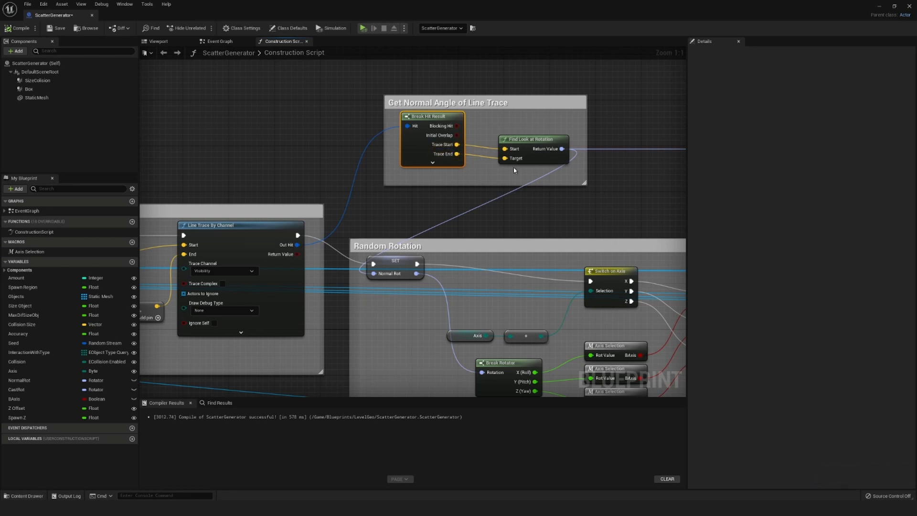
scroll(521, 153, up, 1)
drag(524, 138, 518, 138)
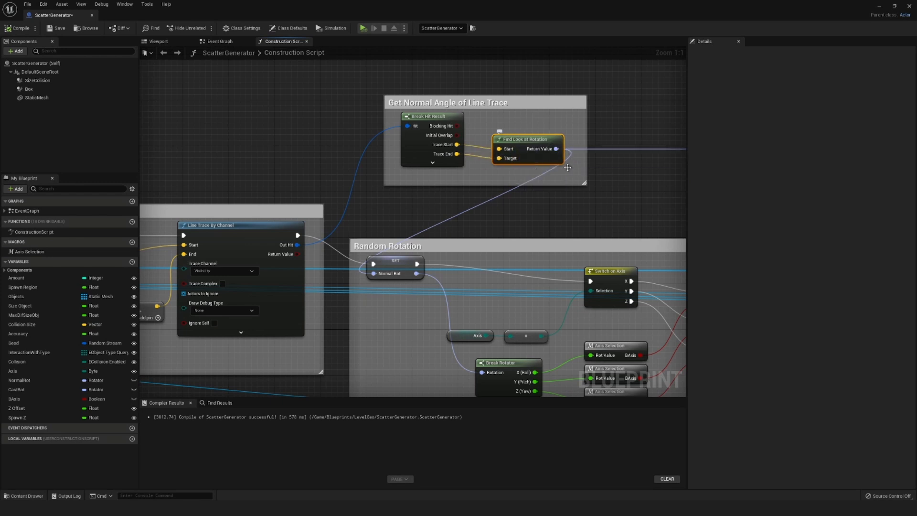
Select the Set Normal Rot node in the Random Rotation section and examine the Switch on Axis and Axis Selection nodes.
click(391, 271)
right_drag(399, 359, 164, 263)
scroll(435, 286, down, 2)
scroll(391, 295, up, 2)
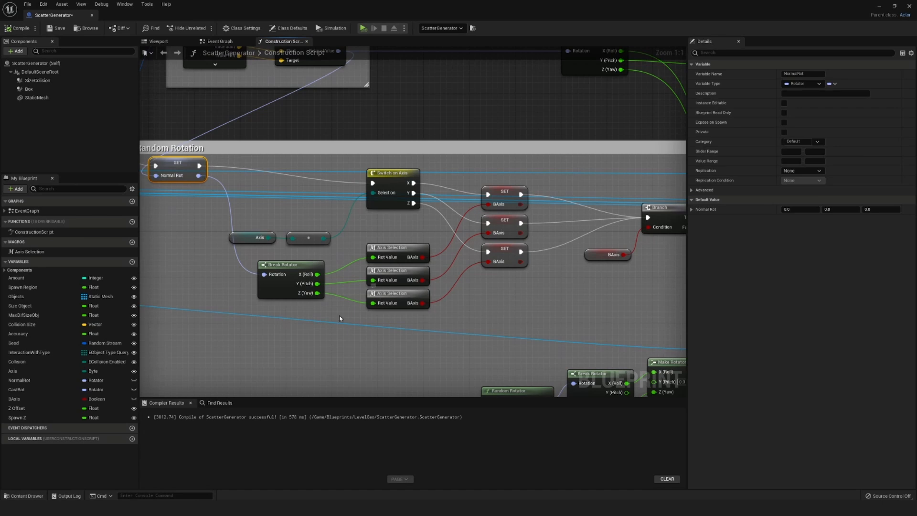
right_drag(339, 316, 398, 318)
Bring the level into view and cycle the ScatterGenerator actor's Axis setting through 3, 2, 1 and 0.
drag(529, 5, 916, 158)
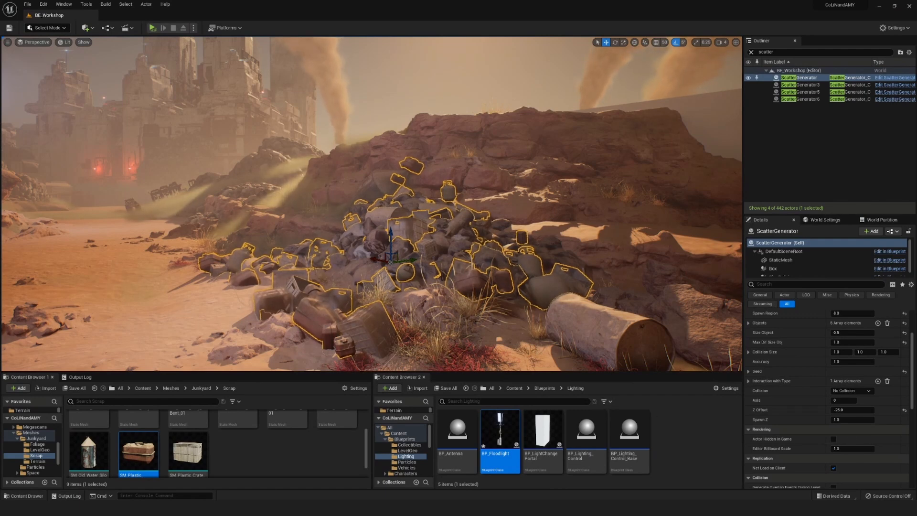
click(463, 301)
key(ctrl+z)
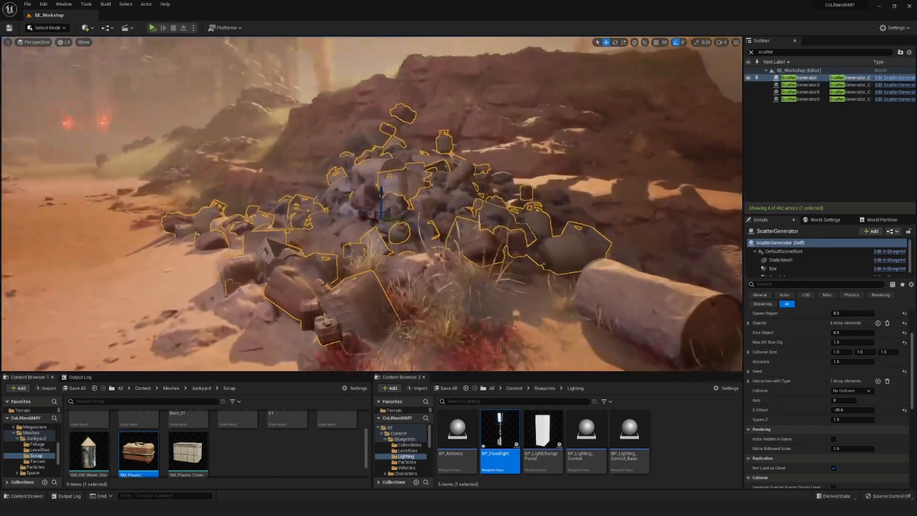
click(843, 399)
text(3)
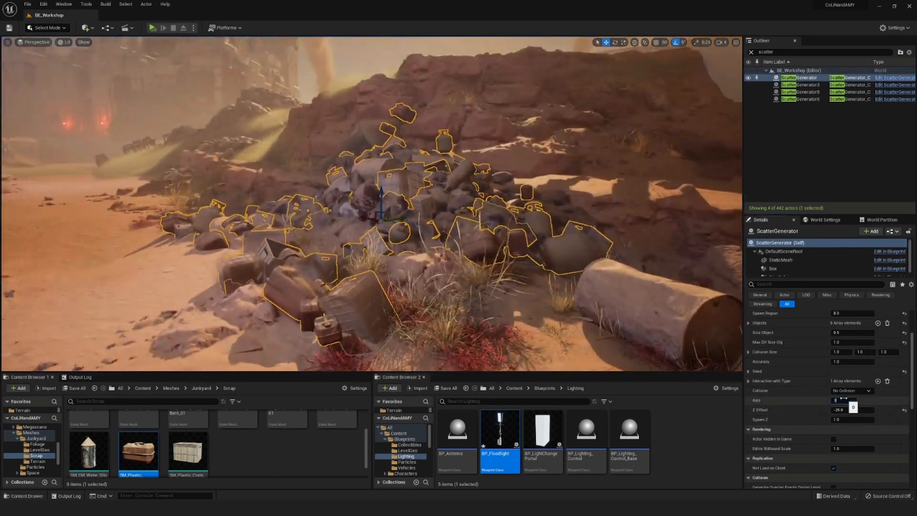
key(Return)
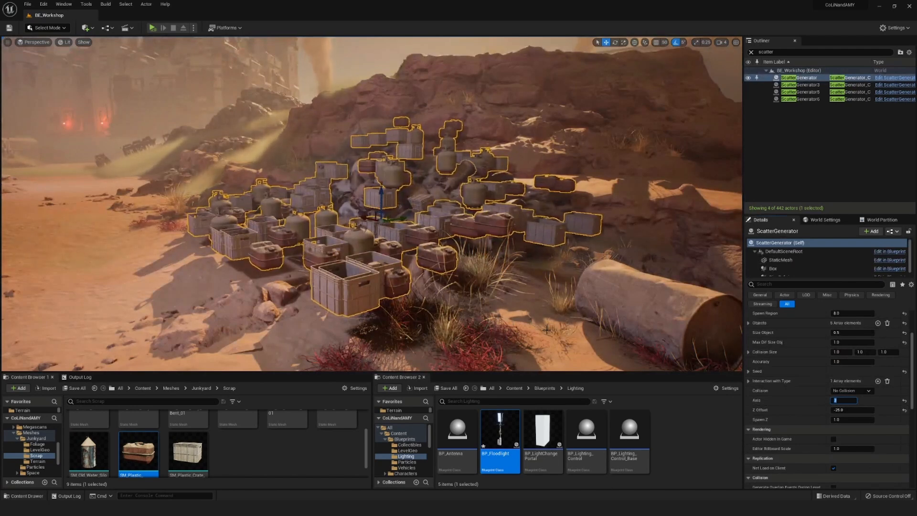
text(2)
key(Return)
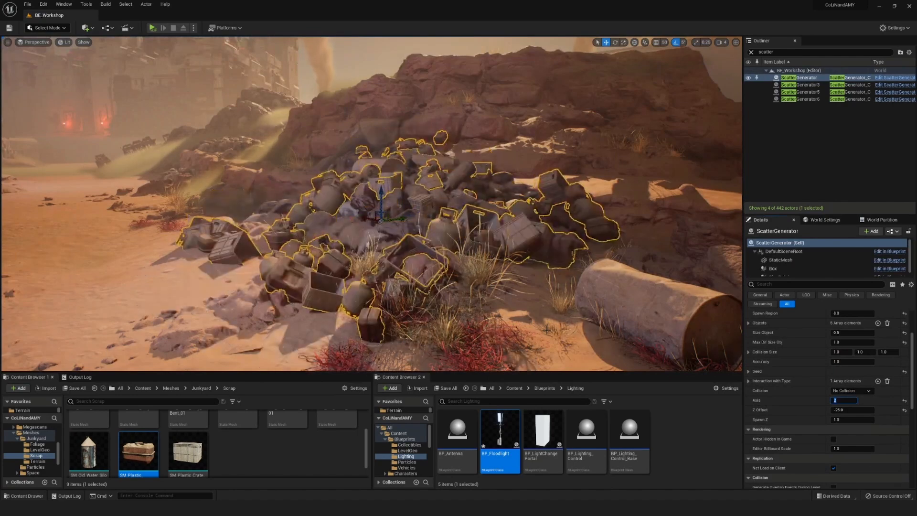
text(1)
key(Return)
text(0)
key(Return)
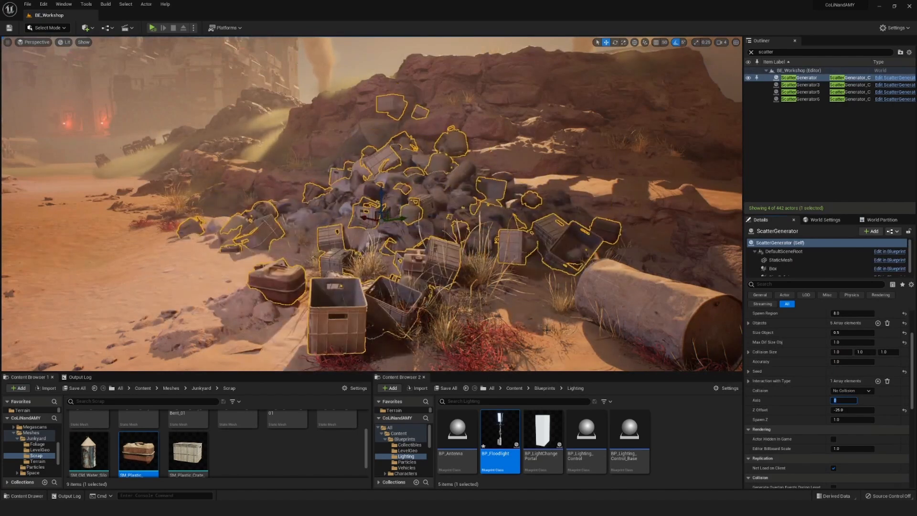
Return to the Construction Script and examine the Random Rotation section from the Set Normal Rot node through the Branch to the Add Local Rotation nodes.
drag(0, 331, 540, 1)
scroll(524, 207, down, 3)
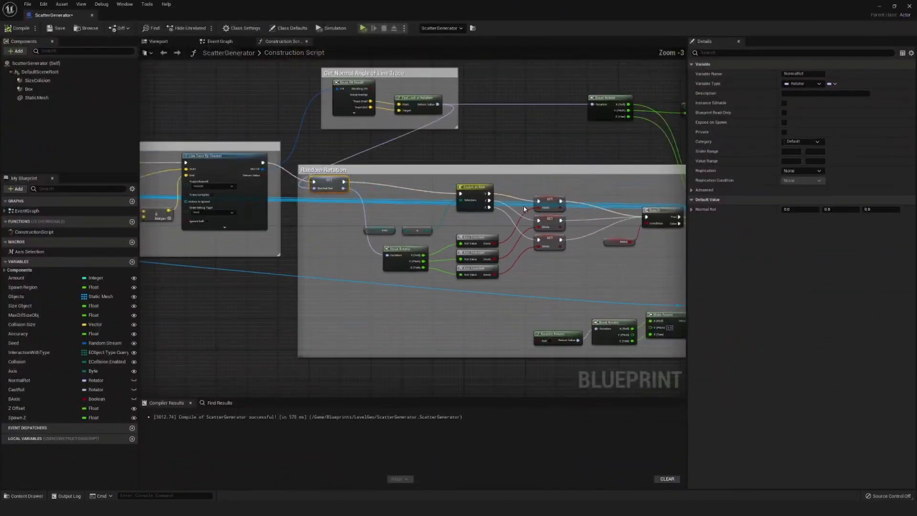
right_drag(559, 271, 459, 273)
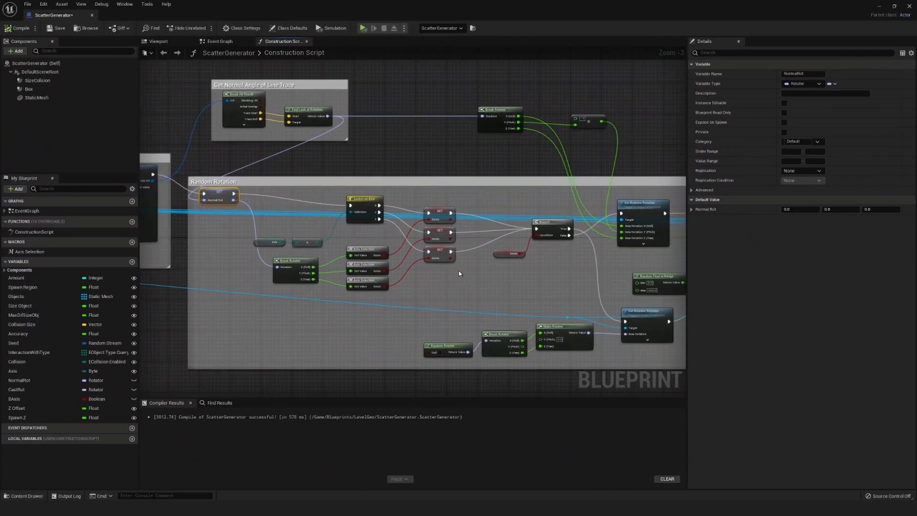
scroll(461, 279, up, 2)
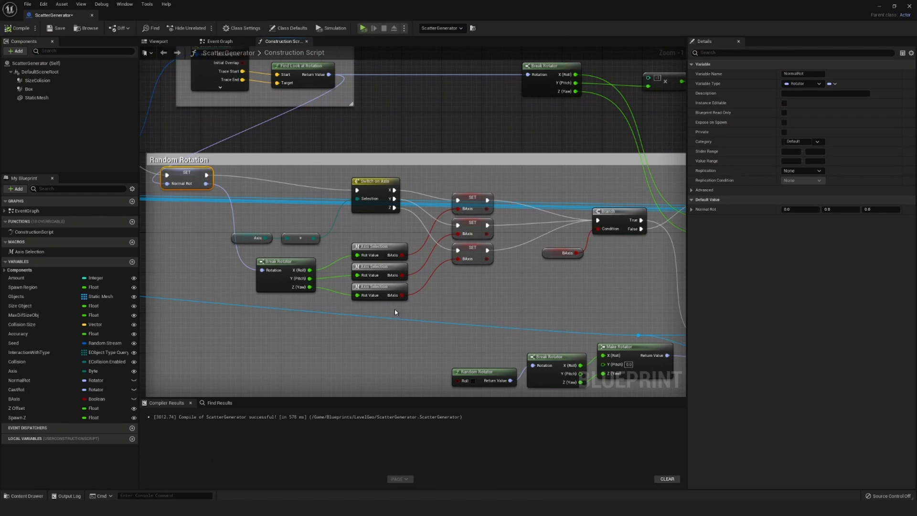
scroll(395, 308, down, 3)
scroll(432, 289, up, 3)
right_drag(451, 263, 283, 248)
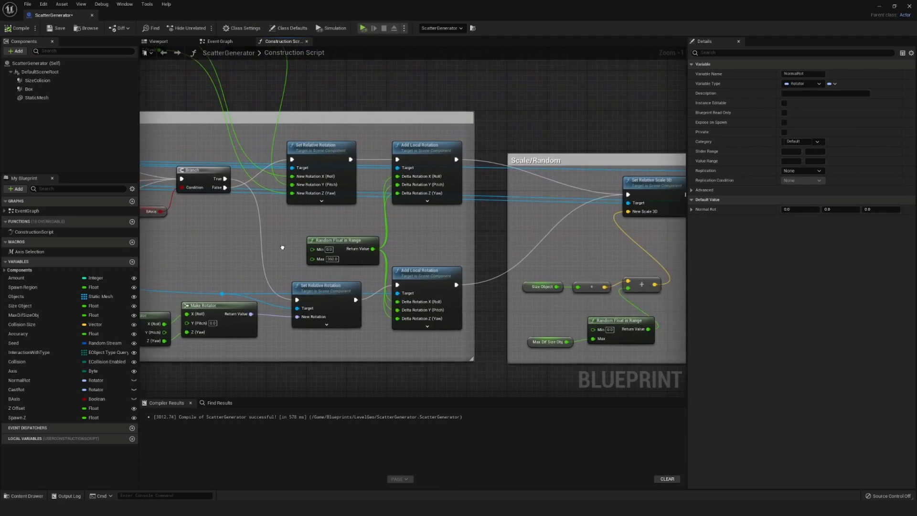
right_drag(530, 235, 521, 254)
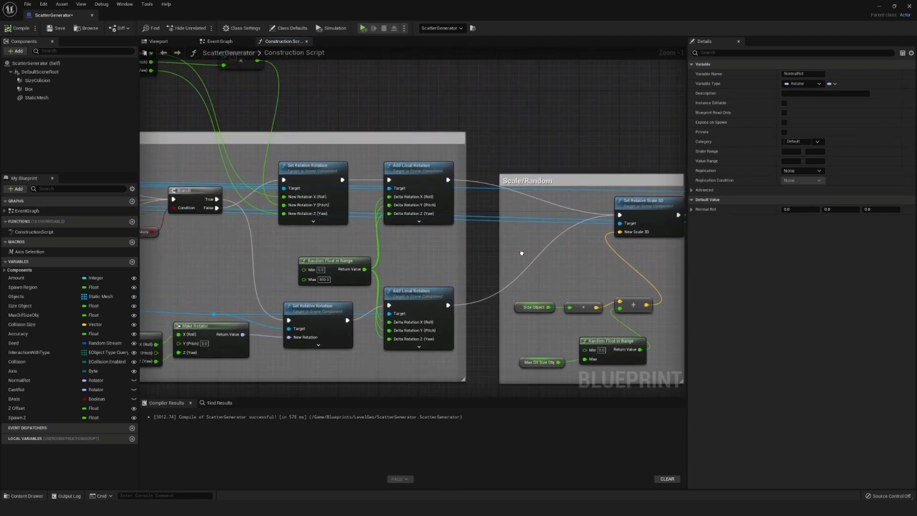
right_drag(266, 252, 403, 302)
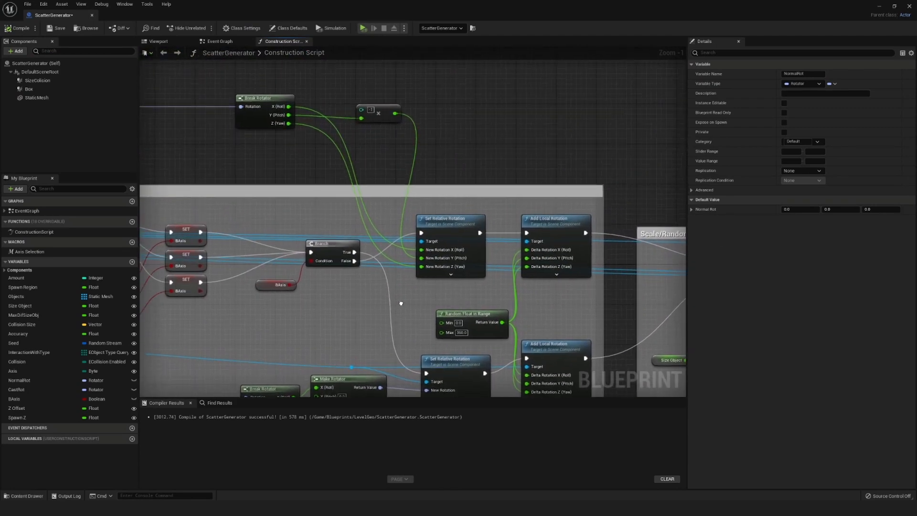
right_drag(203, 245, 480, 261)
right_drag(379, 221, 415, 211)
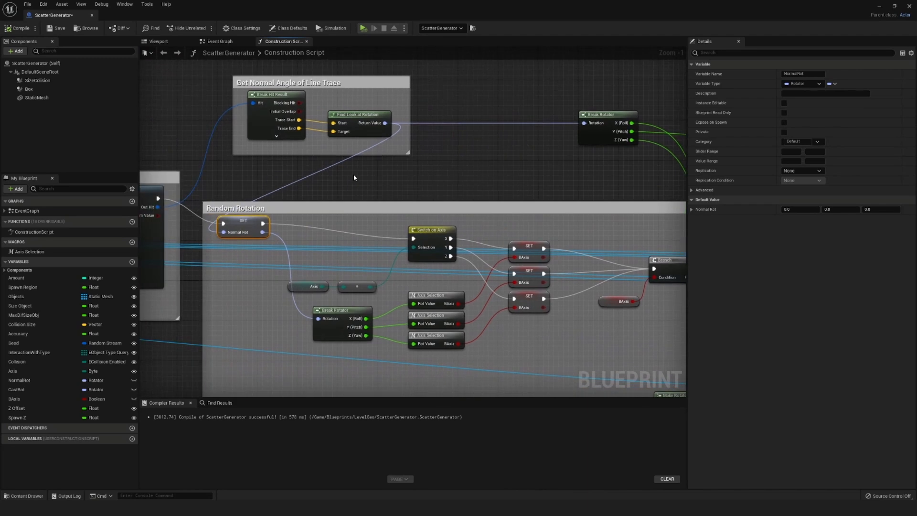
Trace the Break Rotator outputs to the Branch's True-side Set Relative Rotation node, select it, and nudge Random Float in Range slightly upward.
right_drag(602, 127, 350, 191)
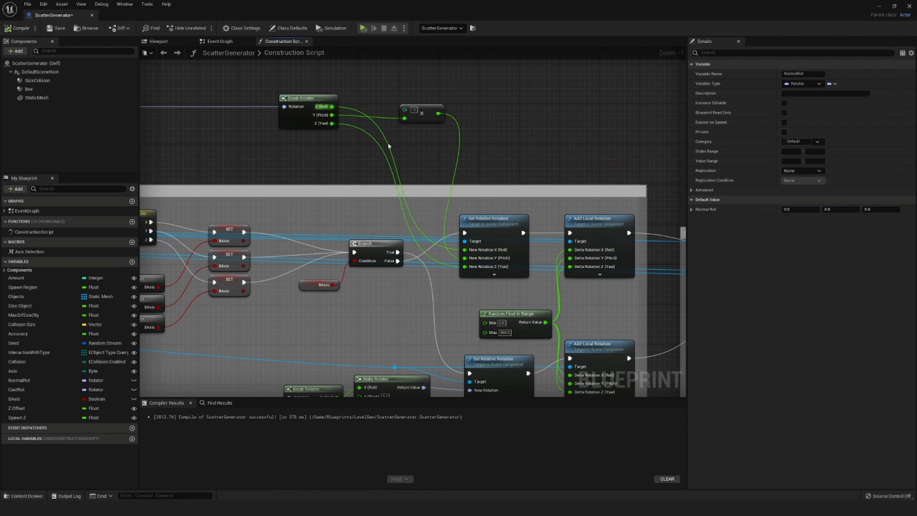
right_drag(460, 299, 409, 225)
click(484, 185)
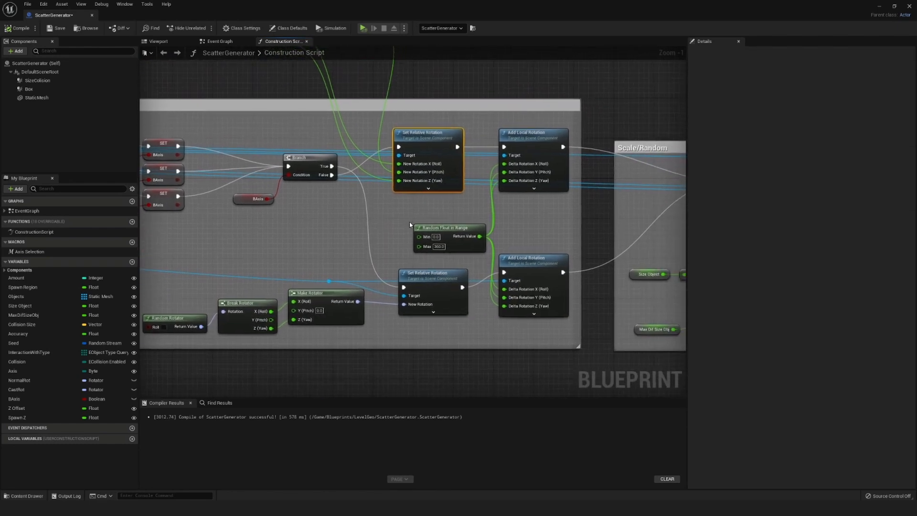
right_drag(536, 239, 535, 216)
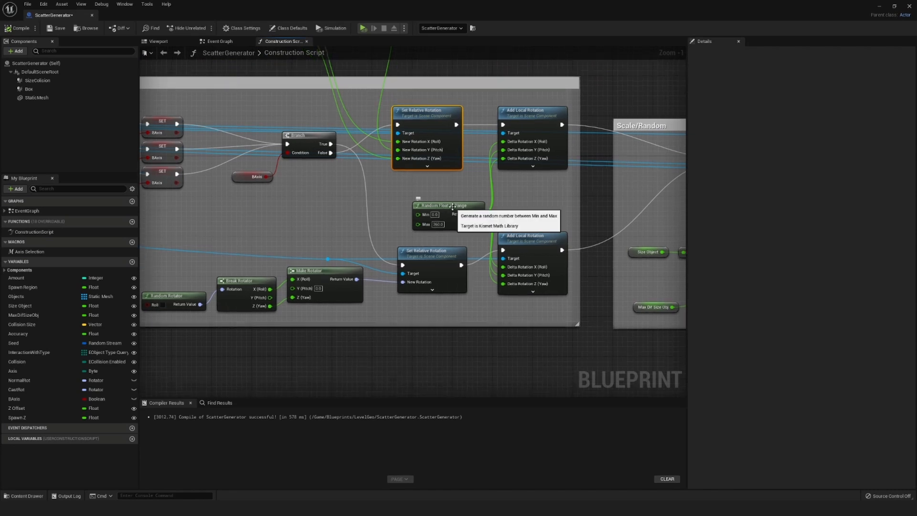
drag(454, 203, 449, 194)
scroll(495, 156, up, 1)
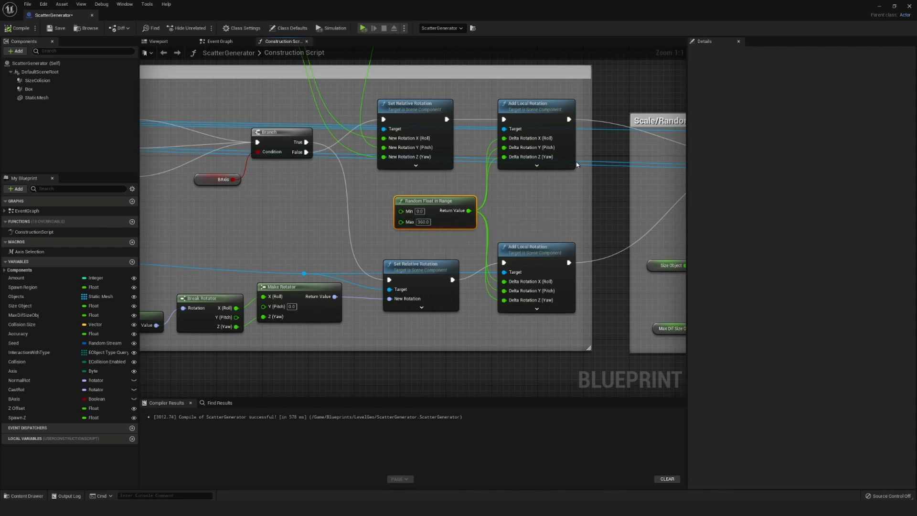
Examine the Scale/Random section, where Size Object and Max Dif Size Obj feed the Set Relative Scale 3D node.
right_drag(556, 209, 406, 195)
scroll(412, 198, down, 3)
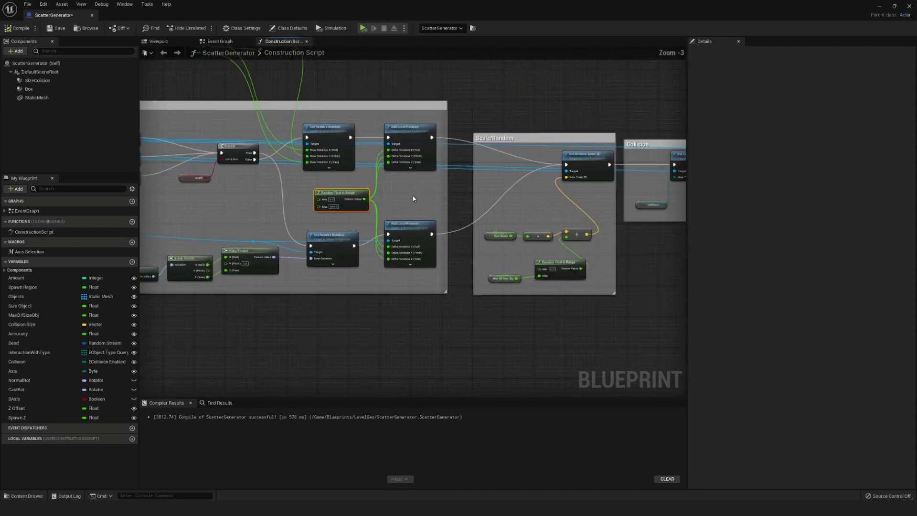
scroll(413, 215, up, 2)
scroll(414, 212, up, 1)
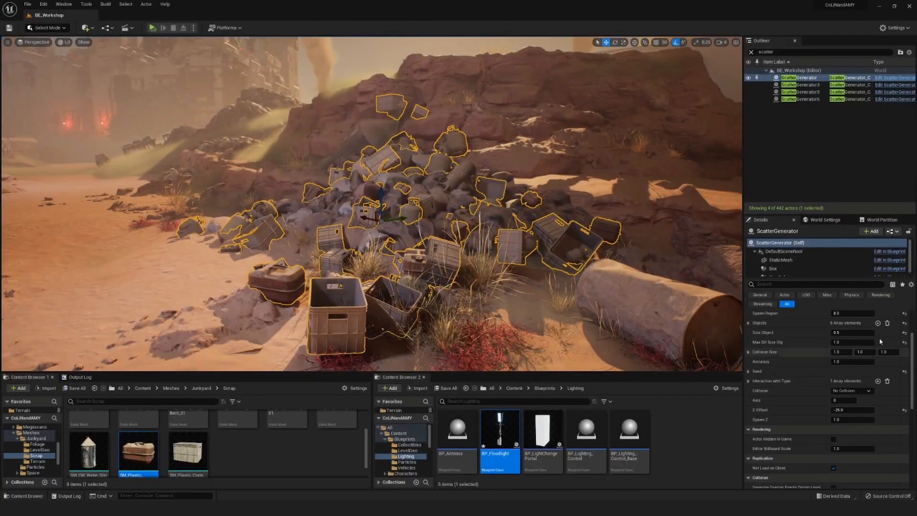
Set the ScatterGenerator actor's Size Object to 0.1 in the level.
click(855, 334)
text(0.1)
key(Return)
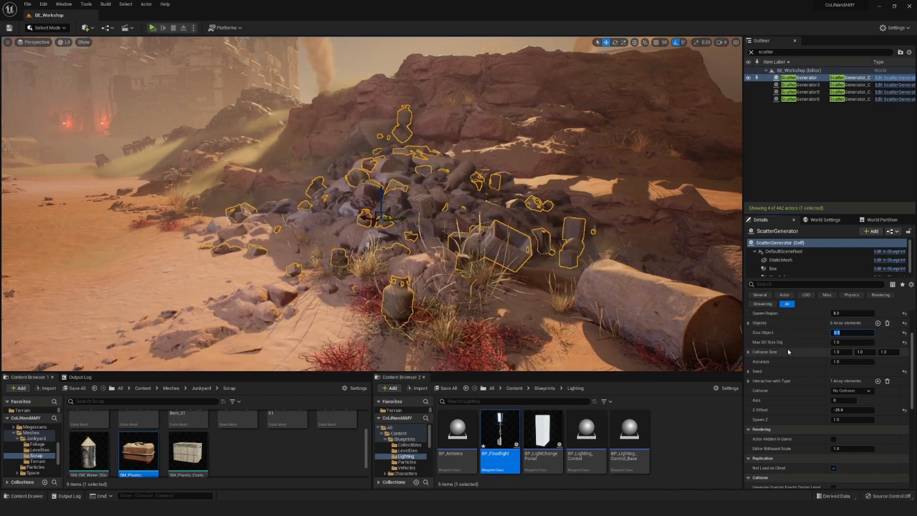
Try Max Dif Size Obj at 0.5, 1 and 10 on the ScatterGenerator actor and set it back to 1.
click(842, 342)
text(0.1)
key(BackSpace)
text(5)
key(Return)
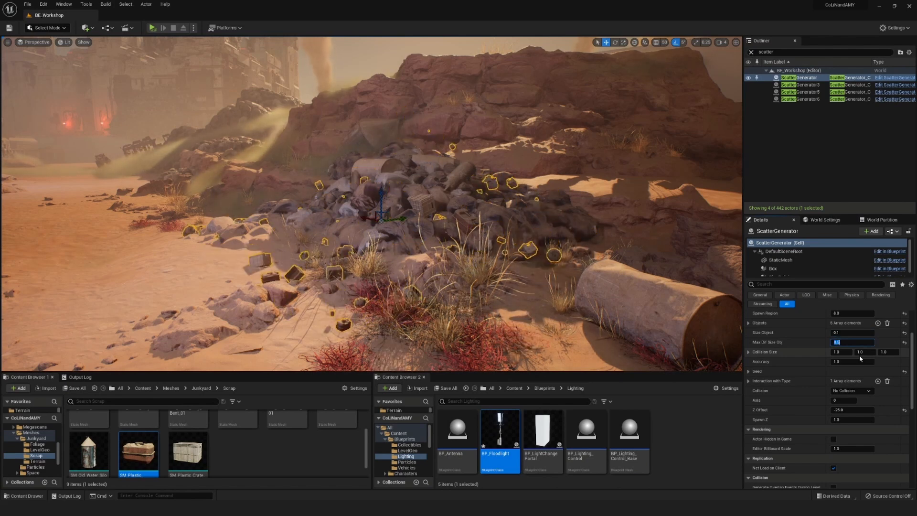
text(1)
key(Return)
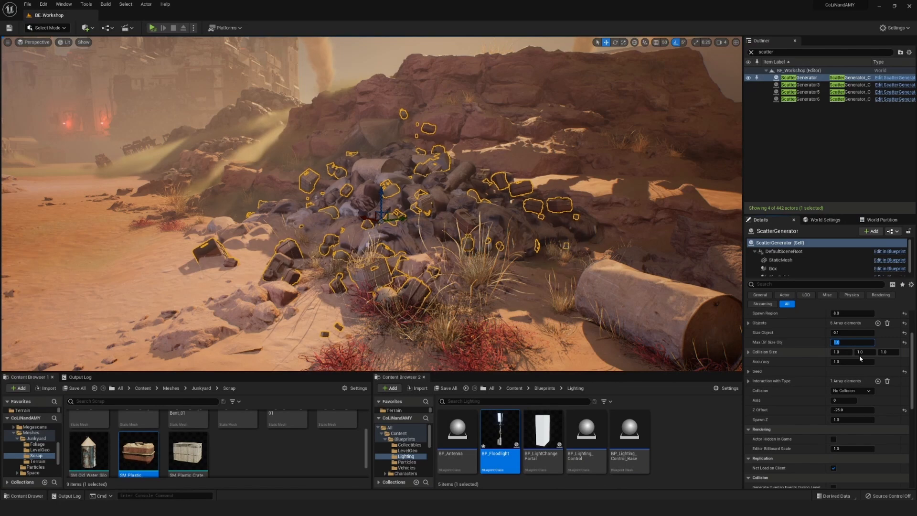
text(10)
key(Return)
text(1)
key(Return)
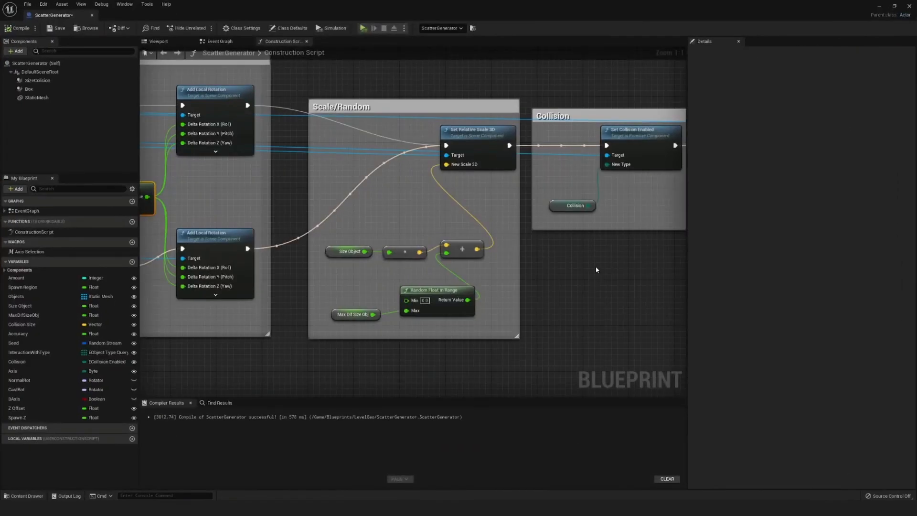
In the Construction Script's Collision section, select the Collision variable and review its default value options without changing them.
right_drag(596, 270, 418, 286)
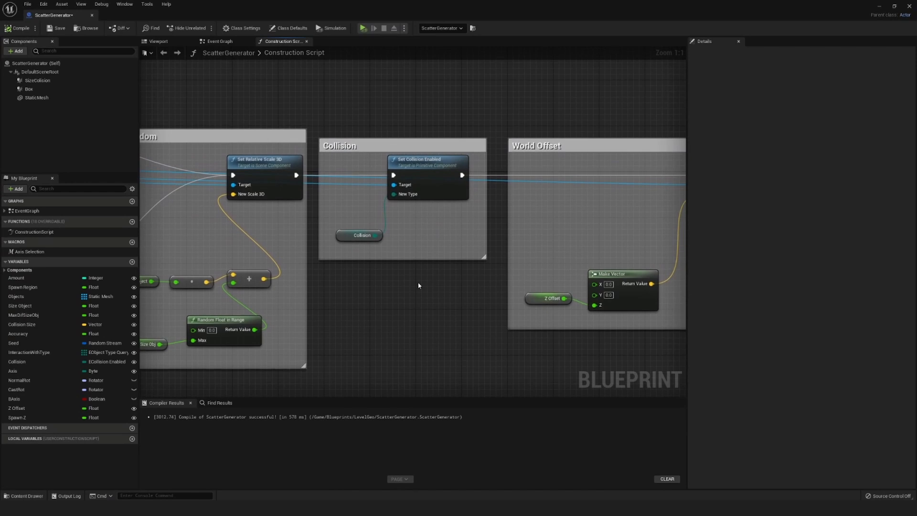
click(339, 232)
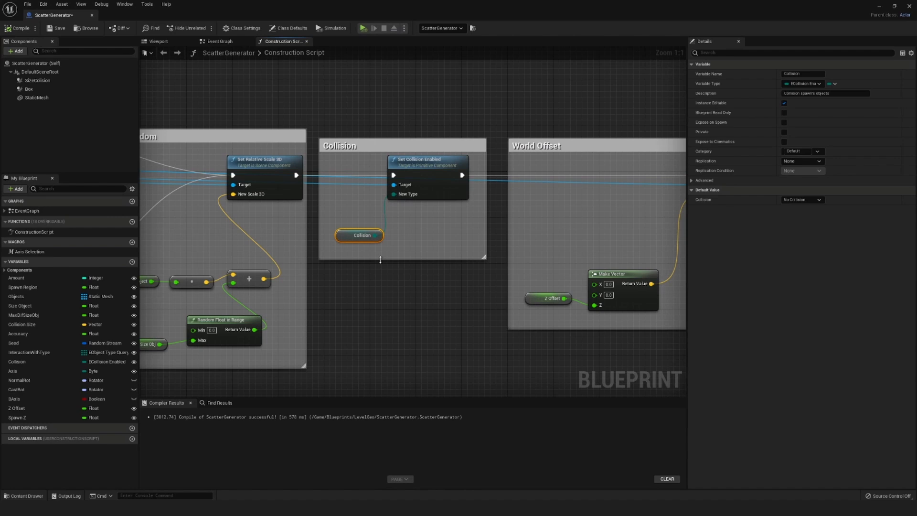
click(819, 200)
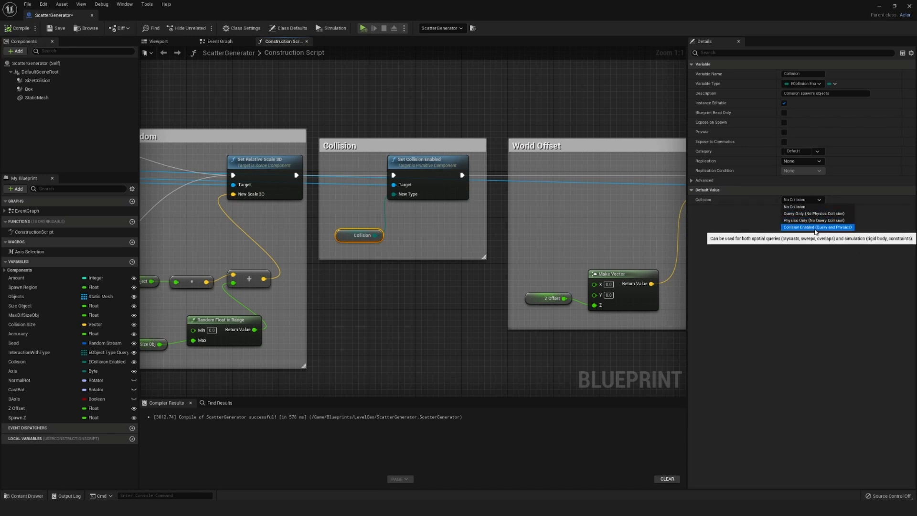
click(430, 318)
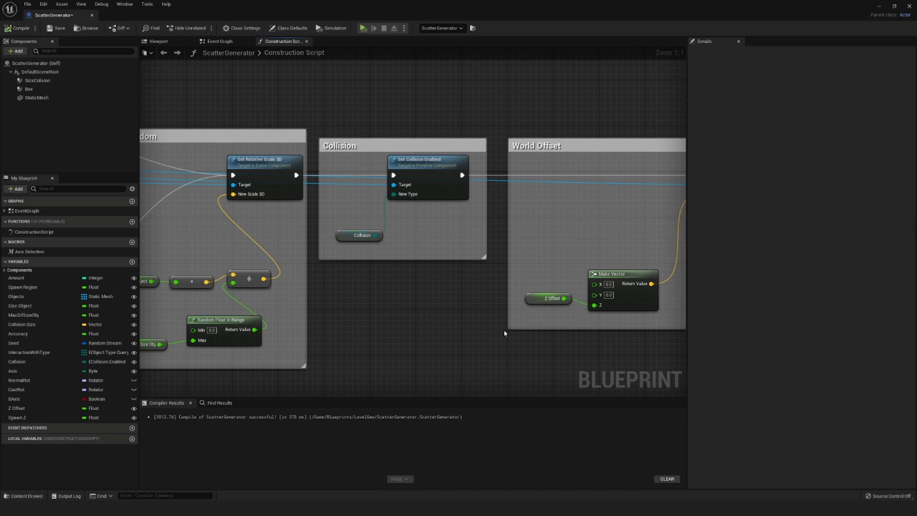
scroll(431, 318, down, 3)
scroll(454, 324, up, 3)
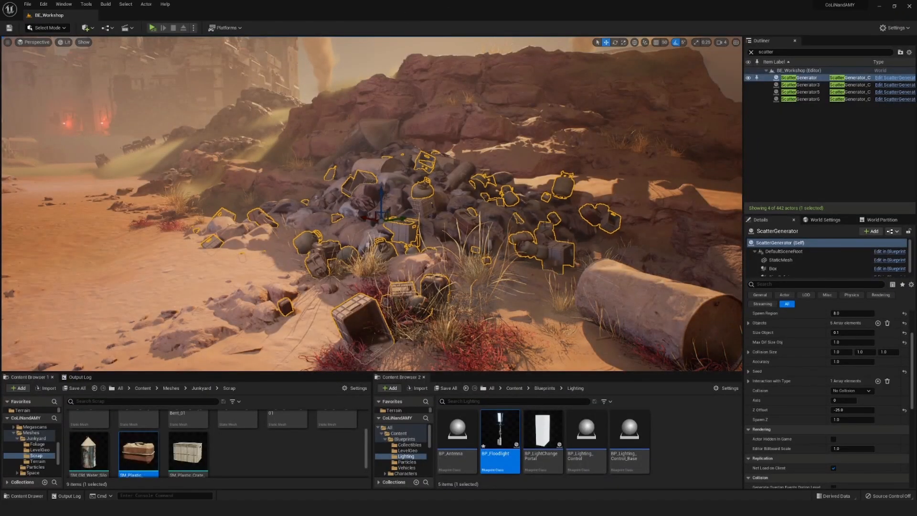
key(s)
right_drag(372, 203, 349, 214)
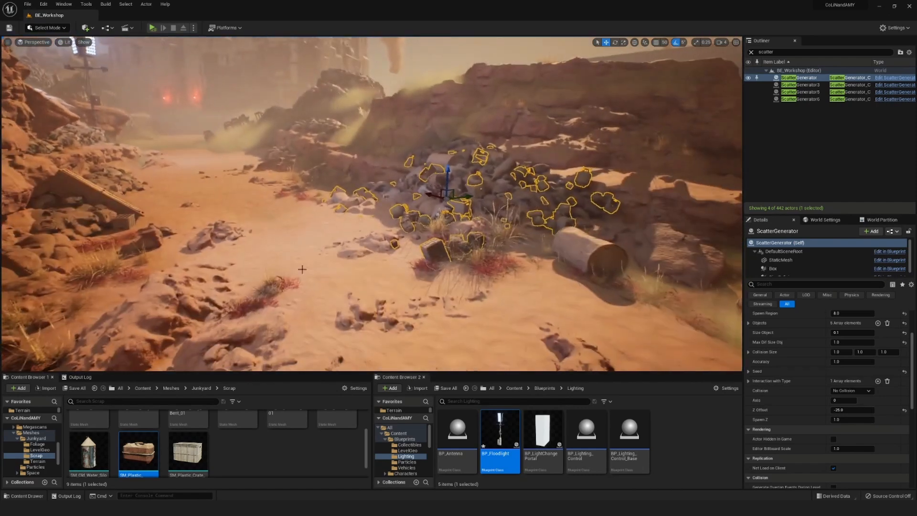
click(85, 28)
mouse_move(121, 91)
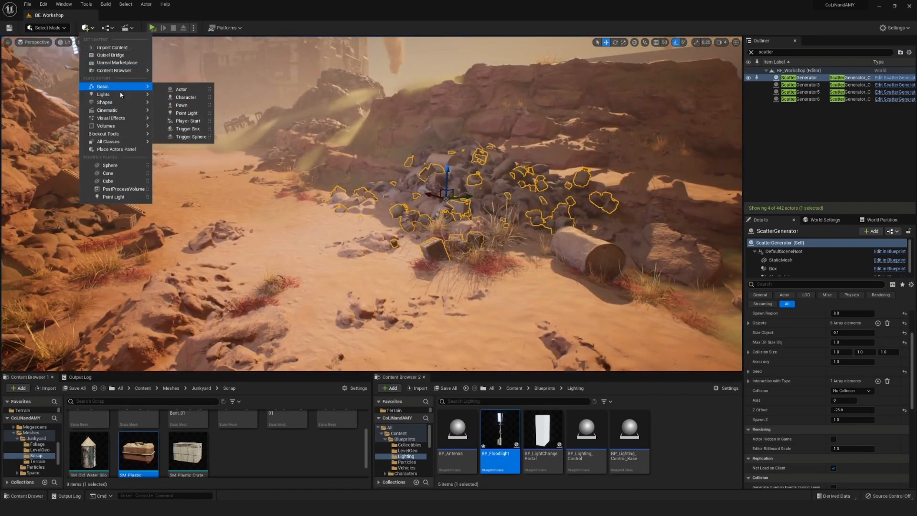
drag(167, 106, 411, 214)
key(r)
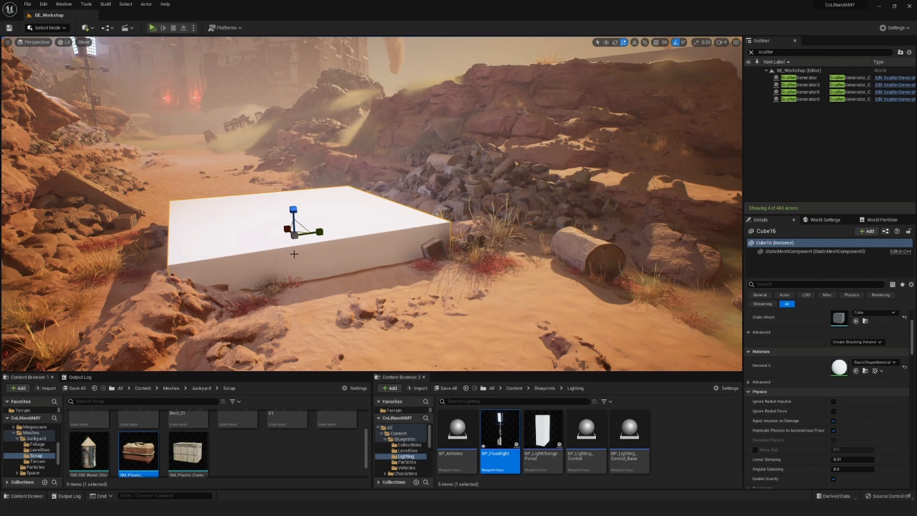
key(Delete)
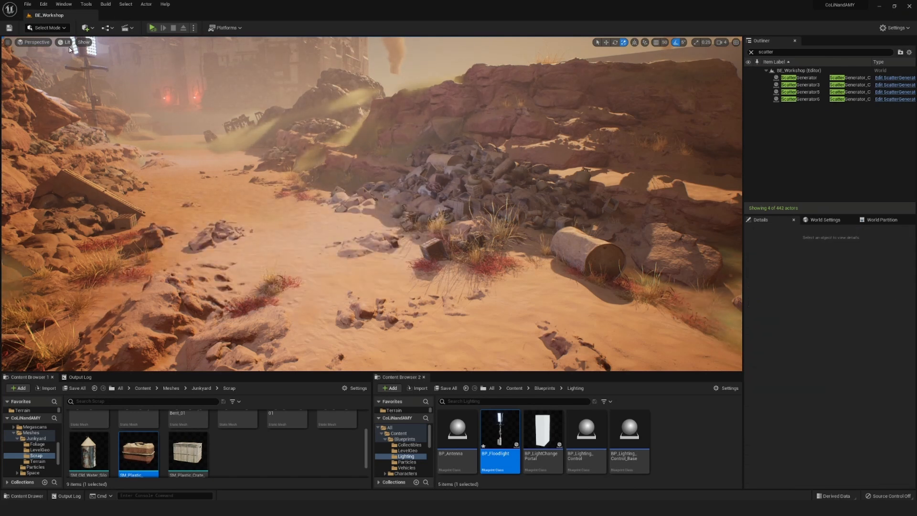
Place a Sphere shape on the sand beside the trash pile and scale it up into a large half-buried dome.
click(86, 28)
mouse_move(123, 138)
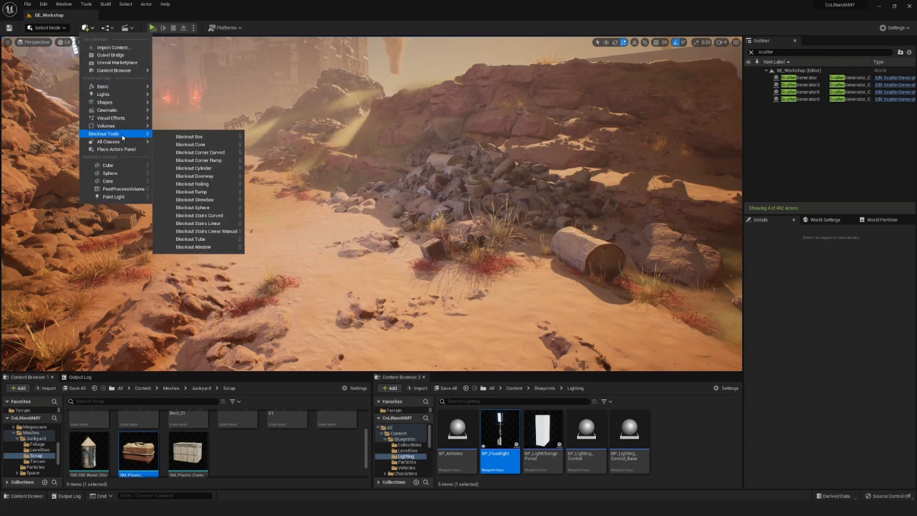
mouse_move(120, 107)
drag(183, 113, 360, 206)
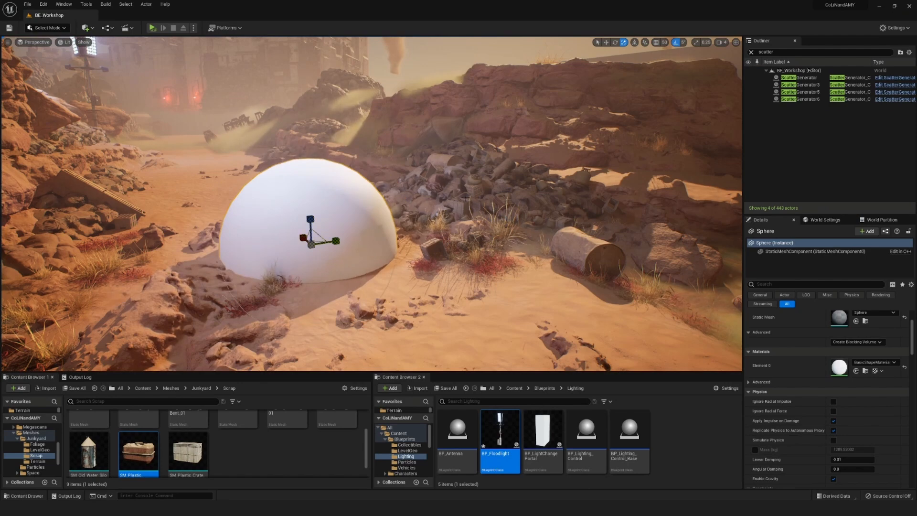
Move the ScatterGenerator actor from the trash pile over onto the white sphere dome so its objects scatter across the dome.
click(437, 199)
key(s)
right_drag(437, 198, 389, 189)
key(w)
drag(475, 226, 343, 242)
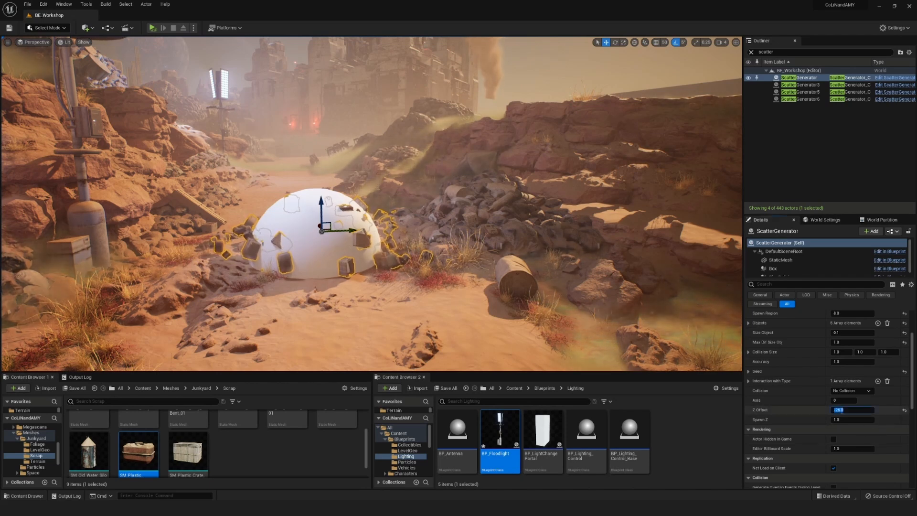
Set the ScatterGenerator actor's Z Offset to 0 and inspect the scattered objects on the dome up close.
click(839, 410)
right_drag(640, 296, 625, 304)
key(w)
click(853, 410)
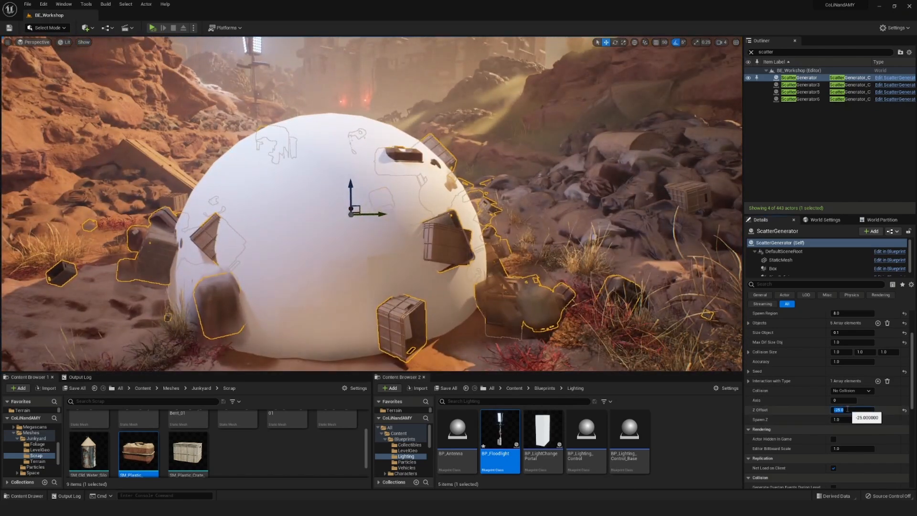
text(0)
key(Return)
key(s)
mouse_move(320, 177)
right_down()
mouse_move(329, 173)
mouse_move(317, 178)
right_up()
key(w)
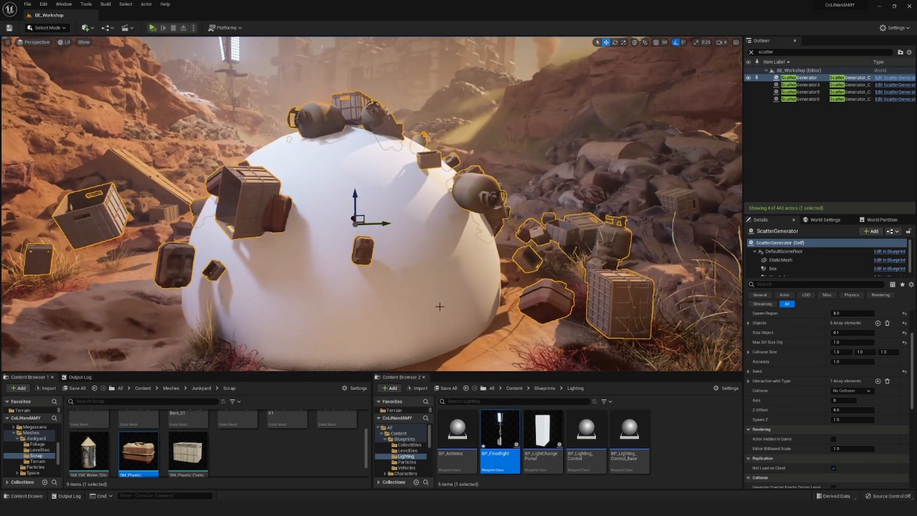
click(338, 209)
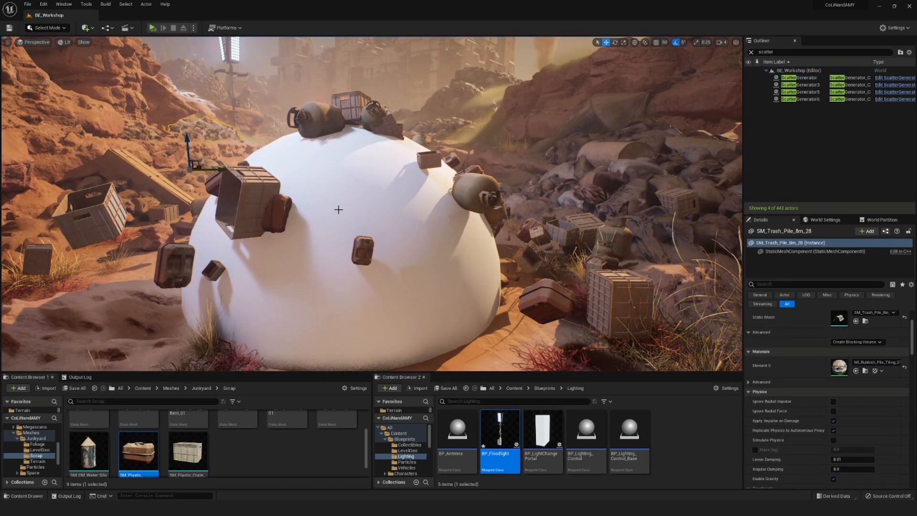
right_drag(338, 209, 335, 210)
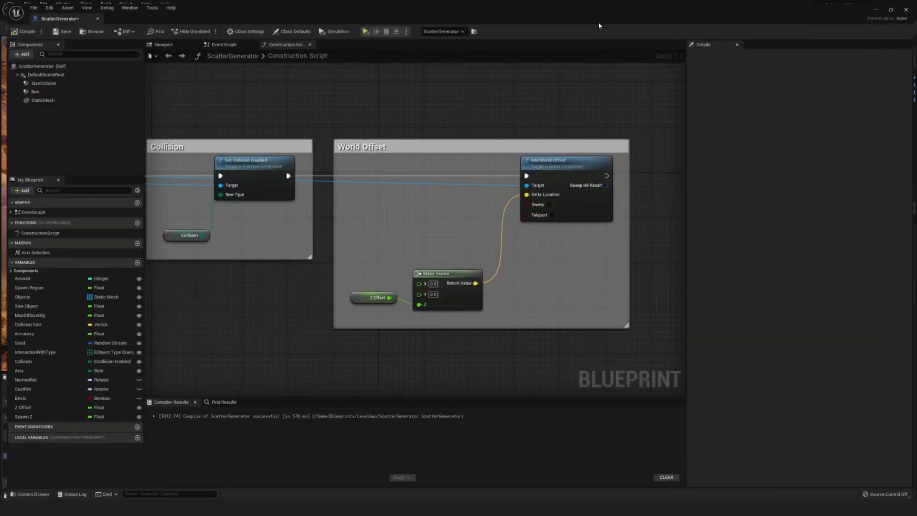
Review the ScatterGenerator Construction Script from the World Offset section back through the scale, rotation and trace sections, and return to the level.
scroll(423, 308, down, 3)
scroll(365, 348, up, 1)
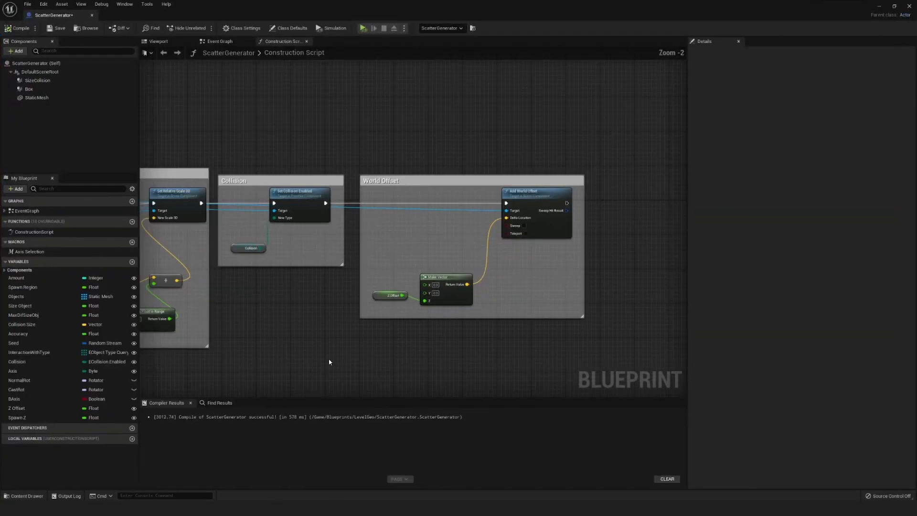
right_drag(291, 331, 377, 313)
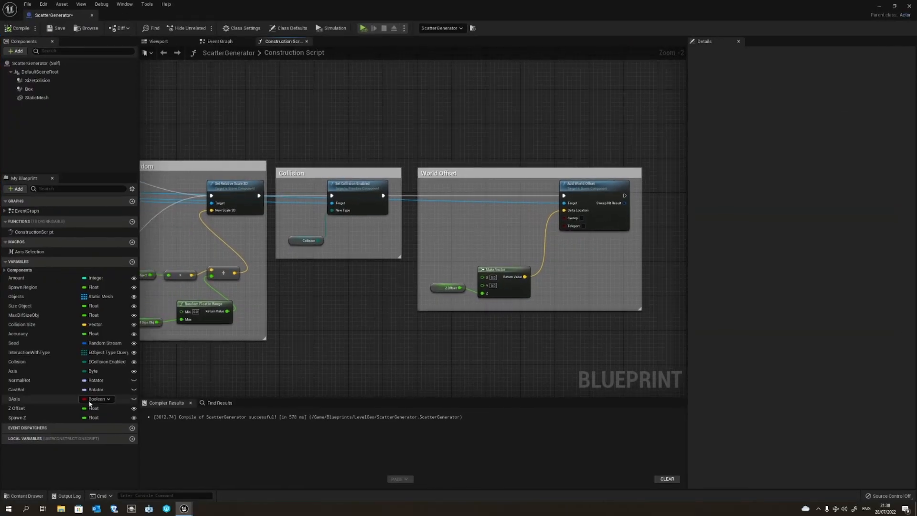
right_drag(290, 324, 511, 302)
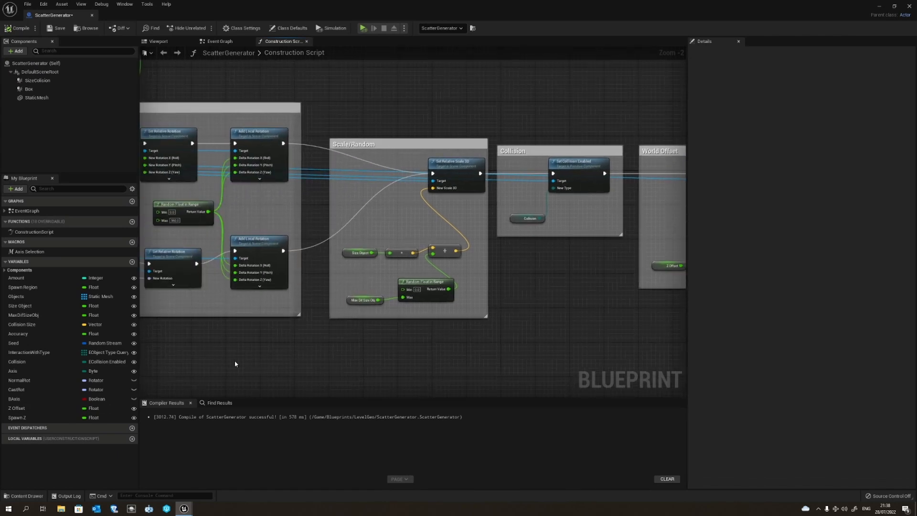
scroll(332, 323, down, 5)
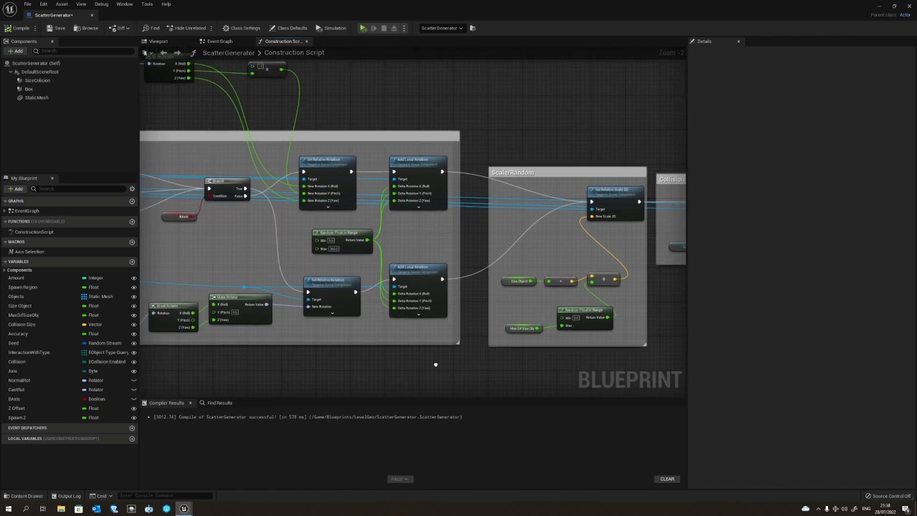
right_drag(188, 334, 248, 331)
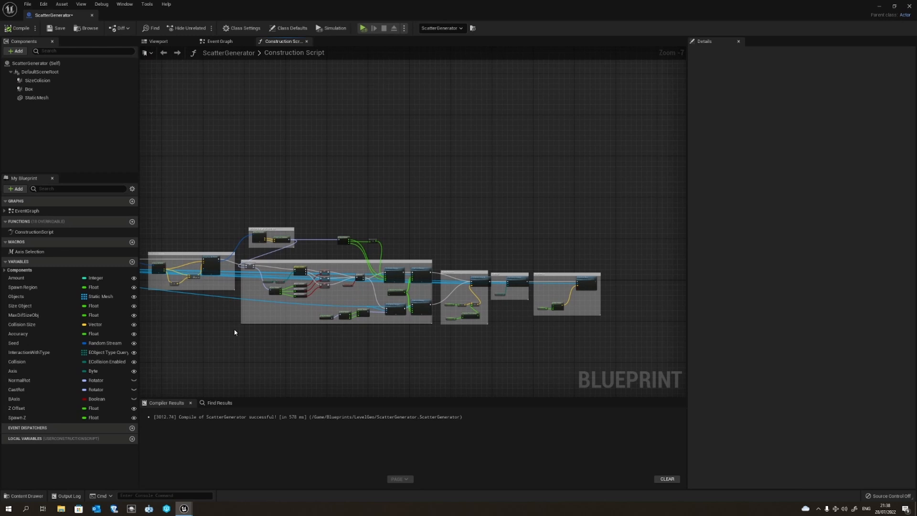
scroll(230, 331, up, 2)
right_drag(183, 327, 309, 326)
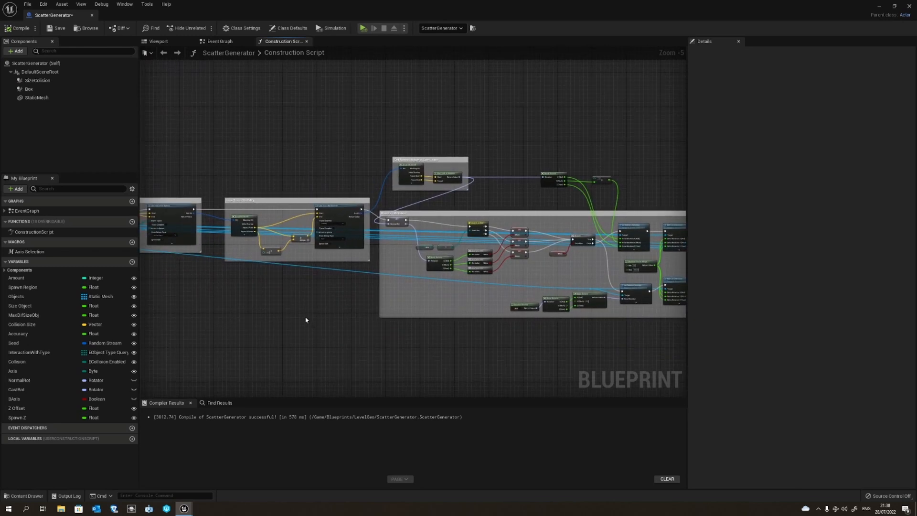
right_drag(210, 302, 490, 298)
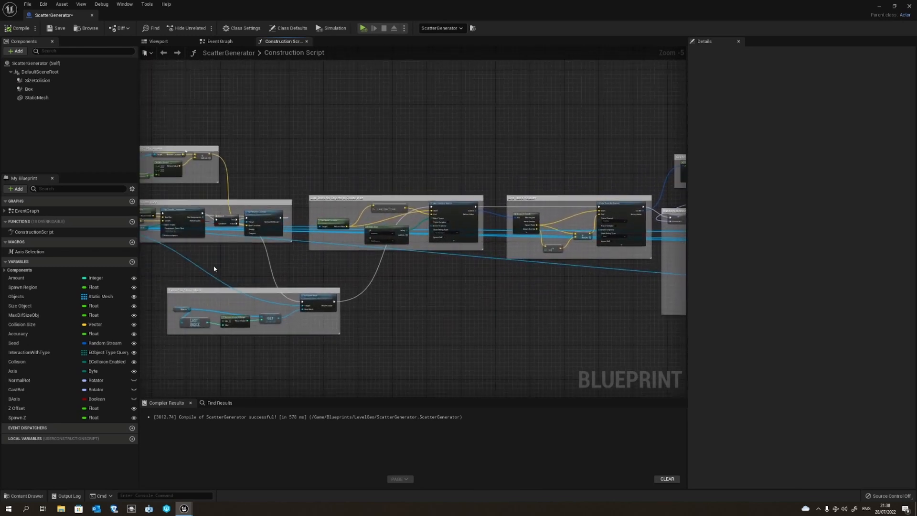
right_drag(210, 260, 279, 265)
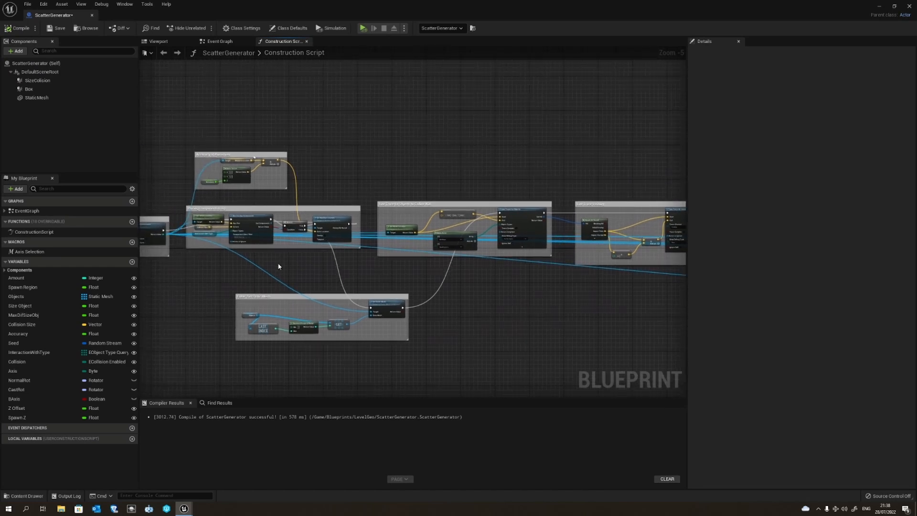
right_drag(255, 157, 297, 159)
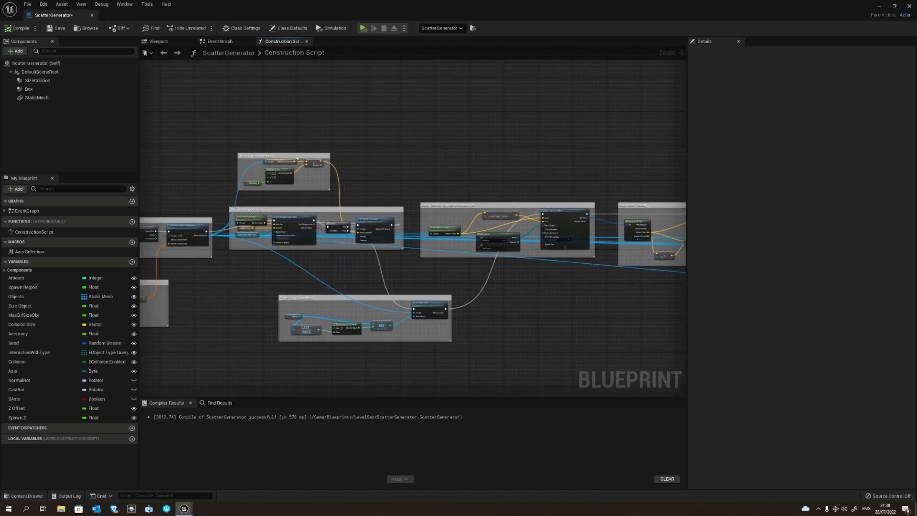
click(909, 5)
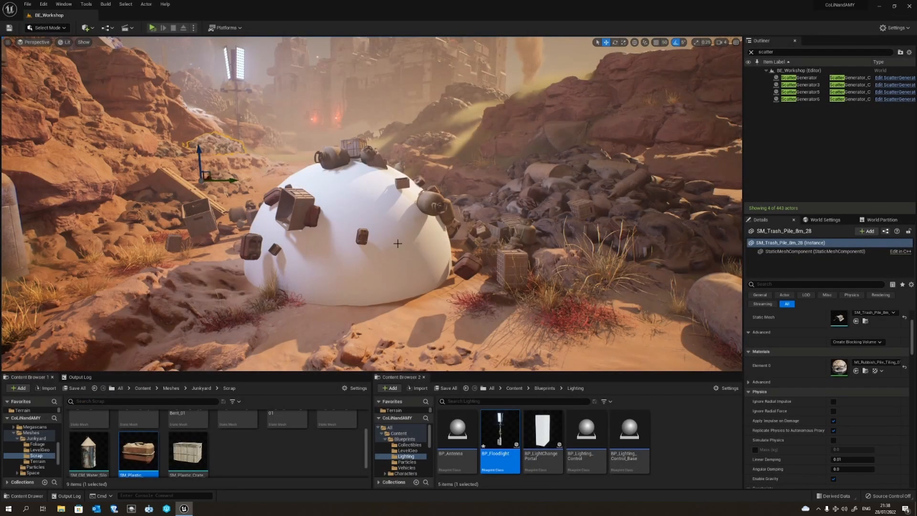